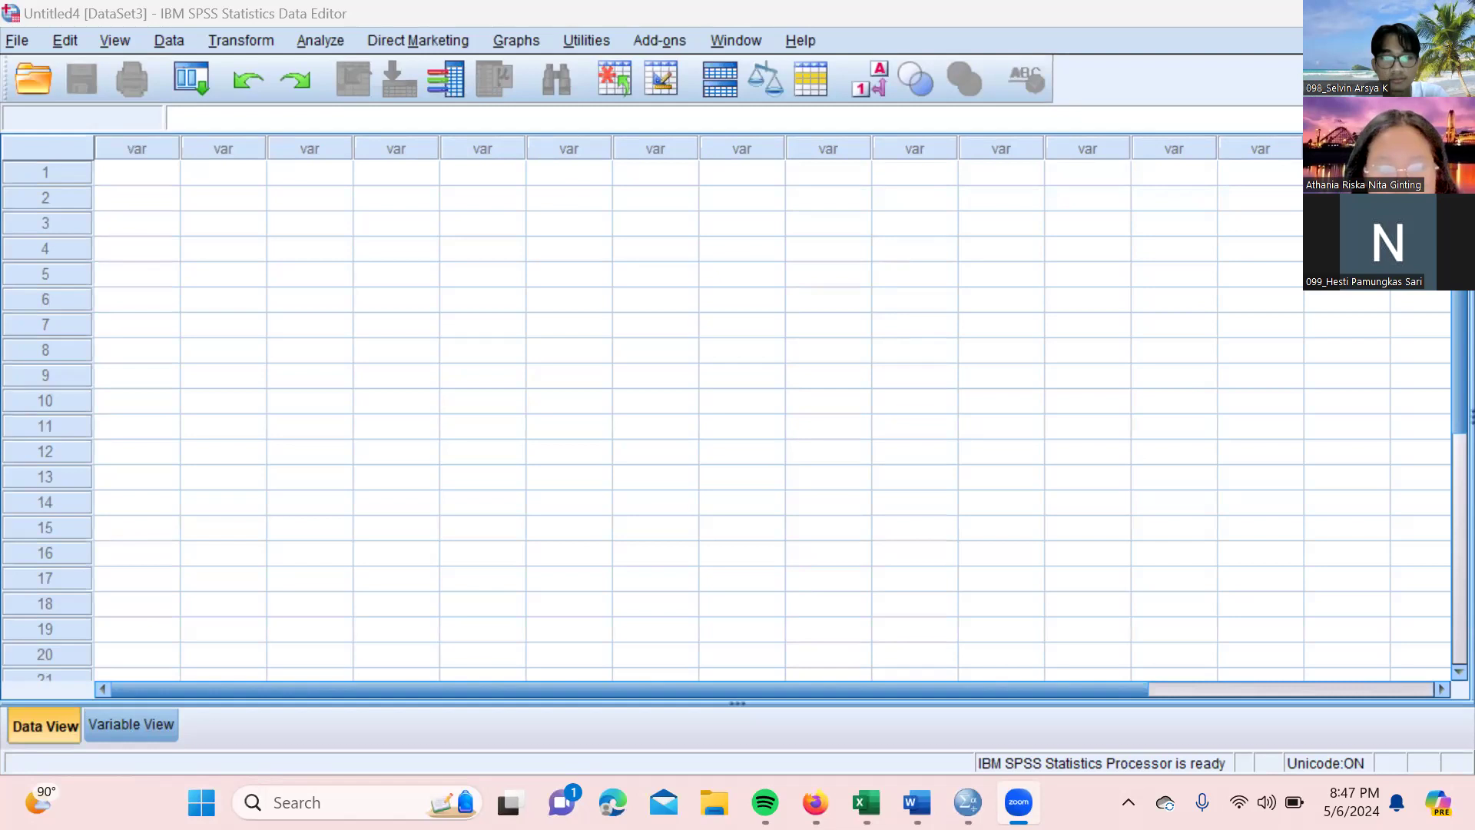
Define four variables named X1, X2, Y and Z in the variable definitions of the empty dataset
{"action": "left_click", "coordinate": [155, 723]}
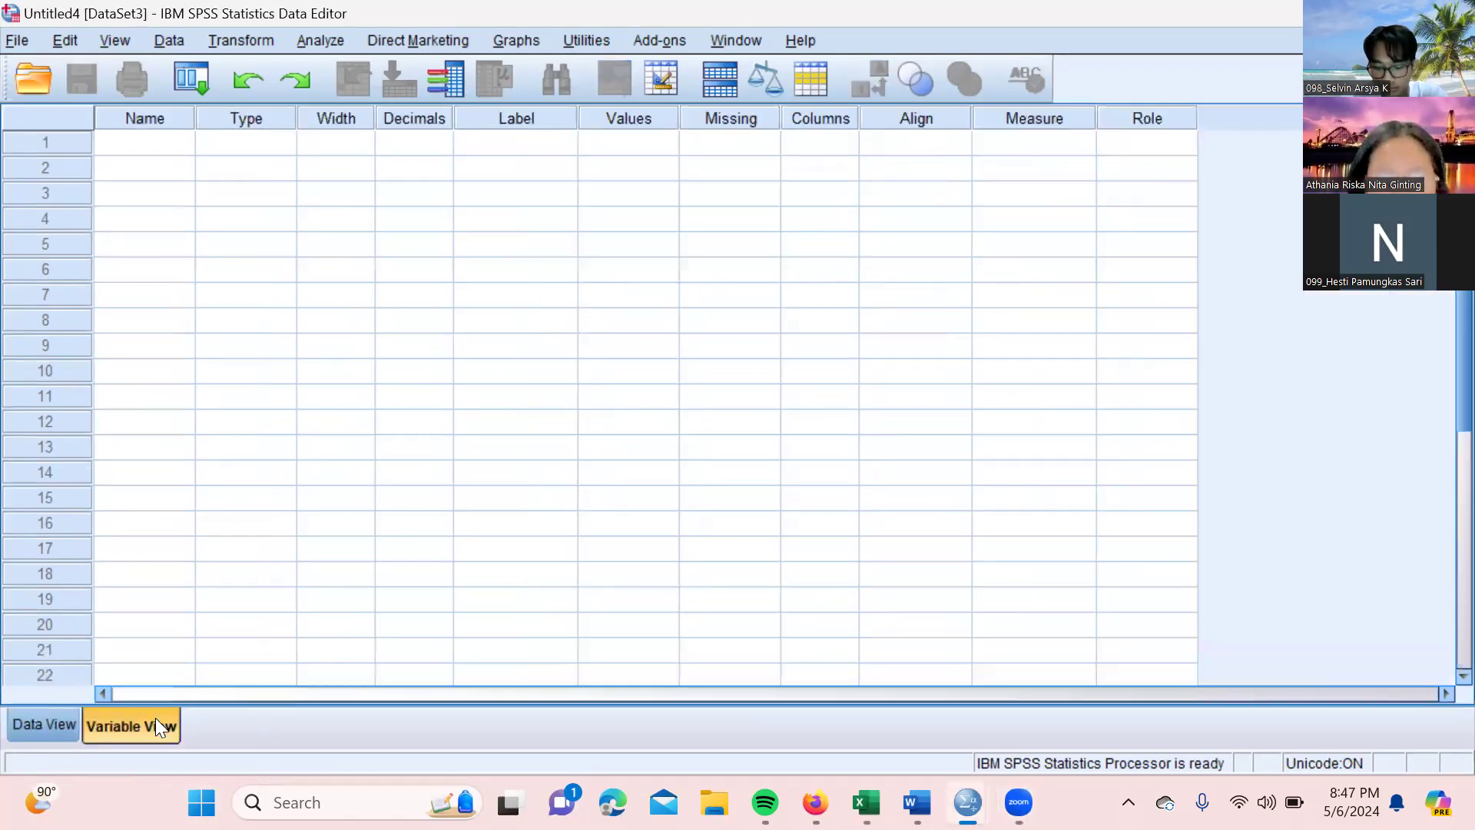
{"action": "left_click", "coordinate": [160, 143]}
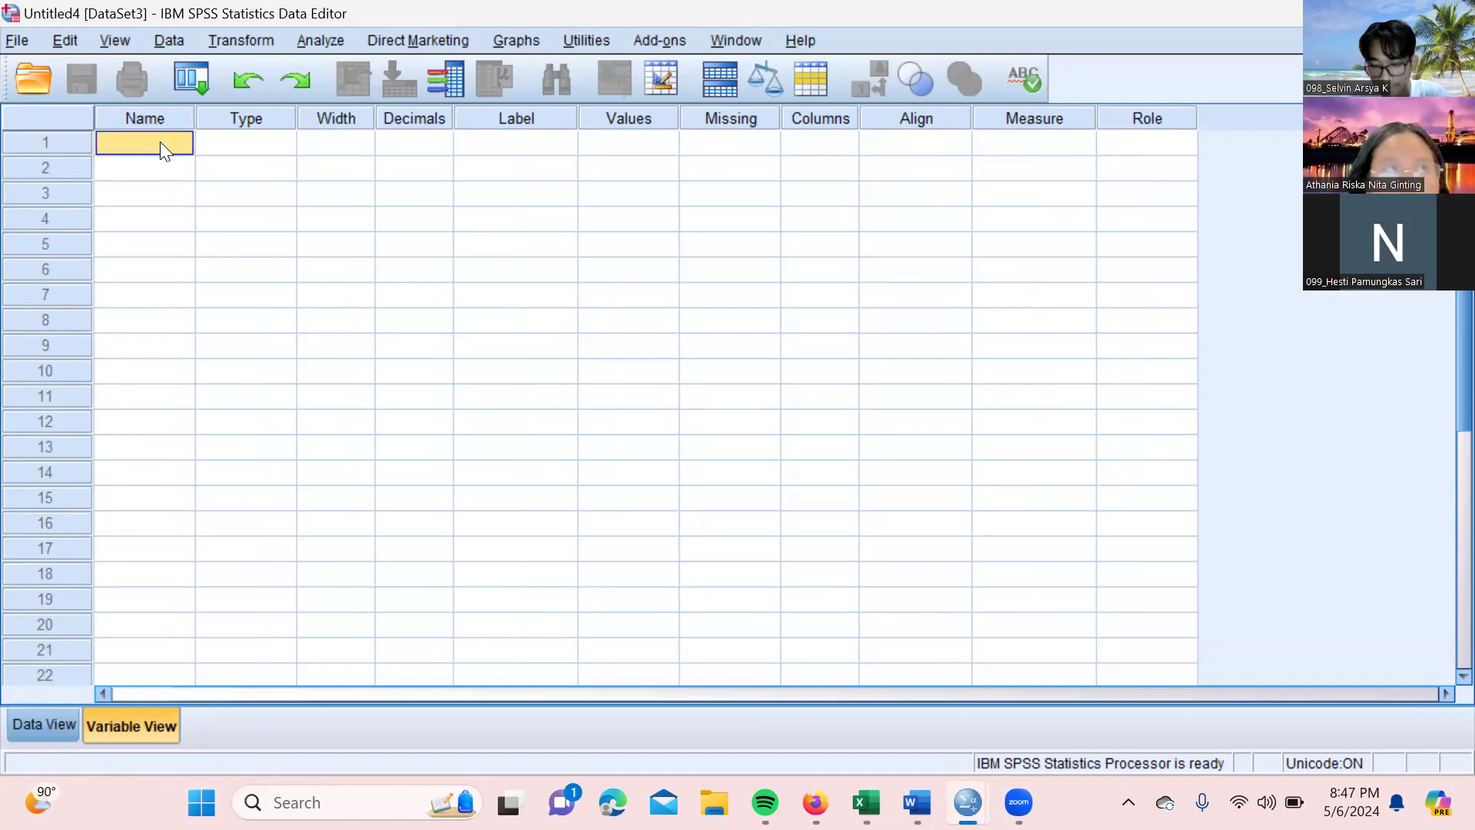
{"action": "type", "text": "X1"}
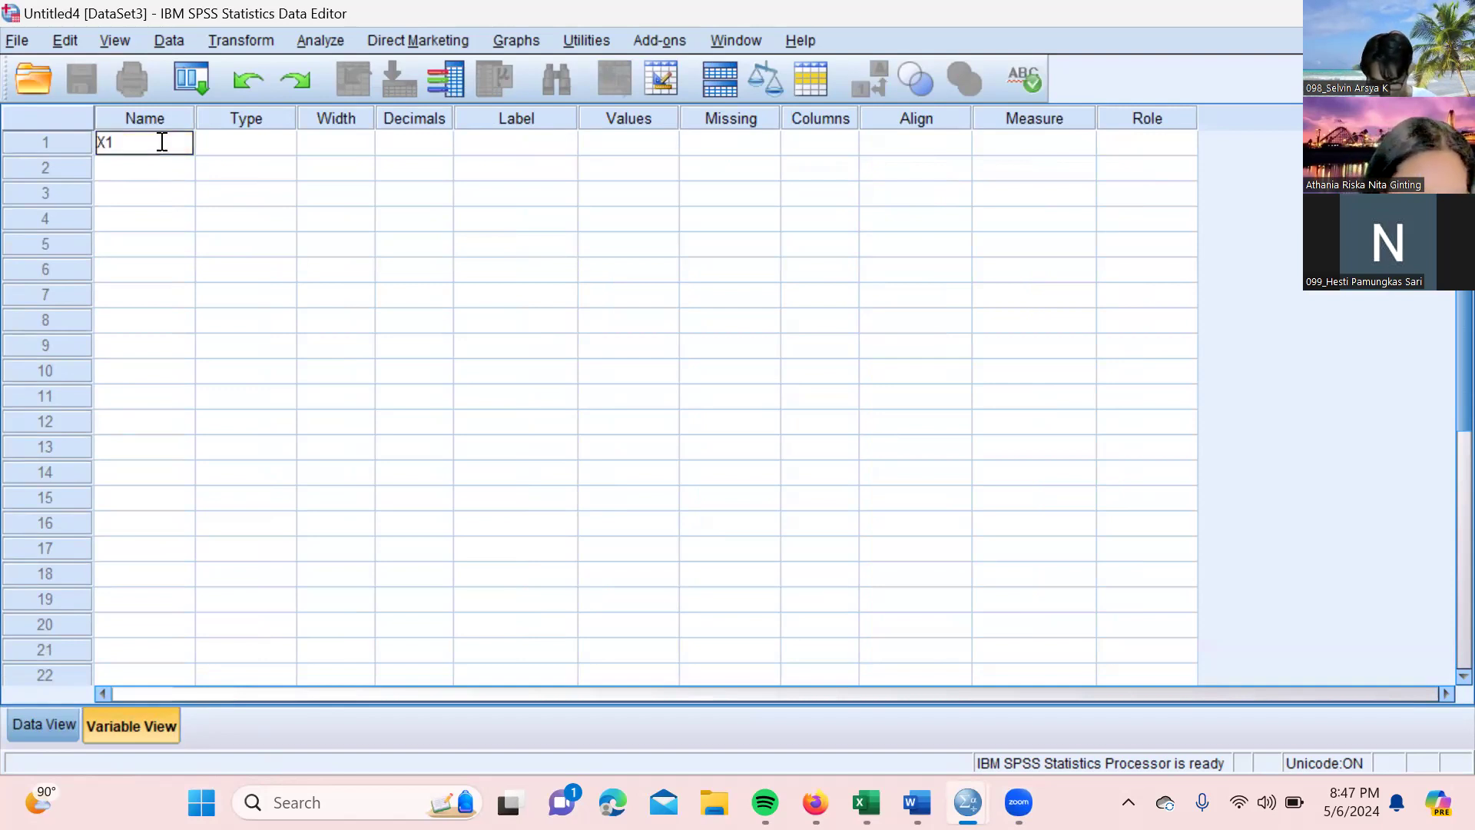
{"action": "left_click", "coordinate": [167, 174]}
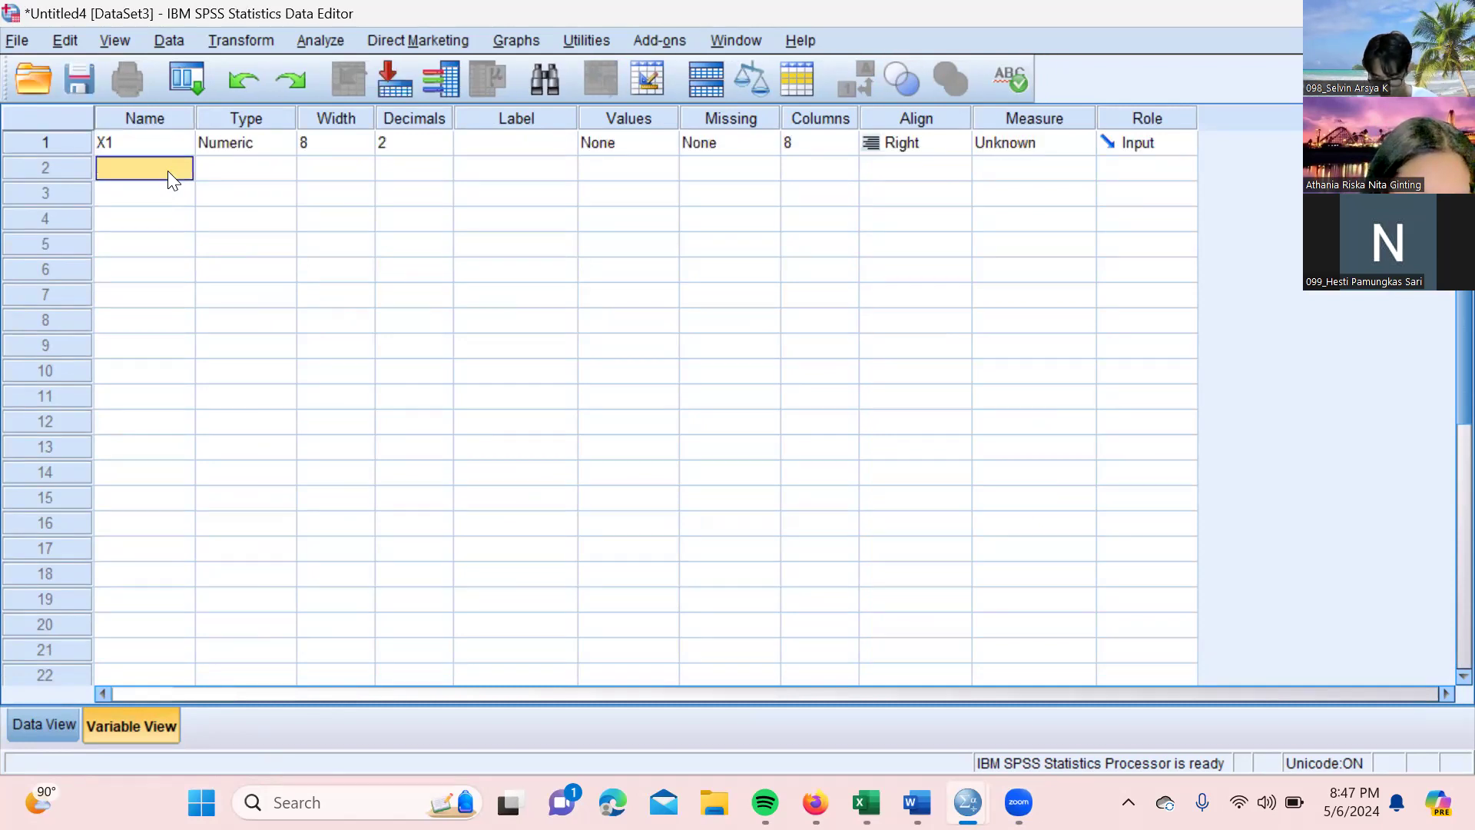
{"action": "type", "text": "X2"}
{"action": "left_click", "coordinate": [184, 197]}
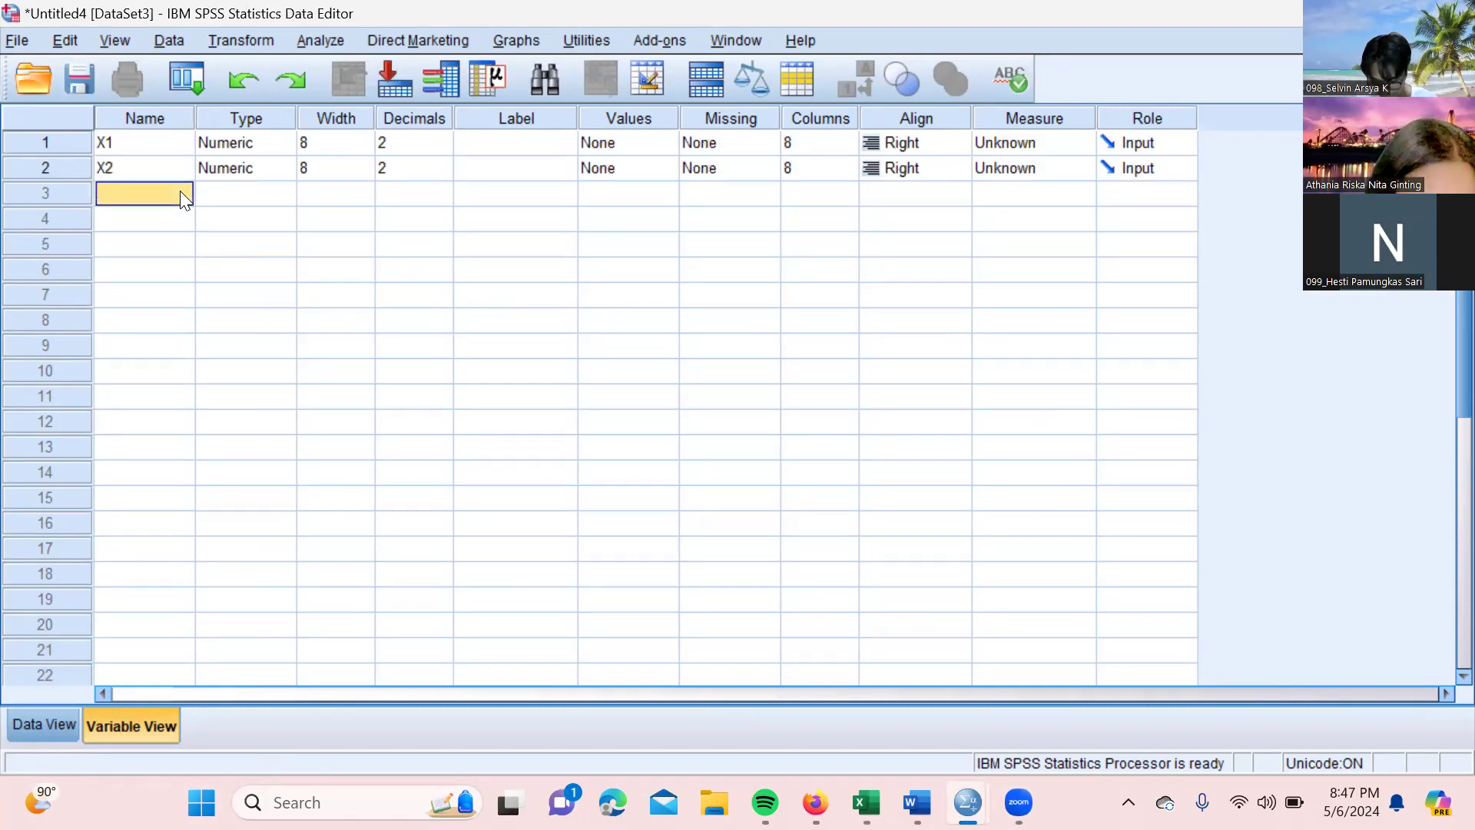
{"action": "type", "text": "Y"}
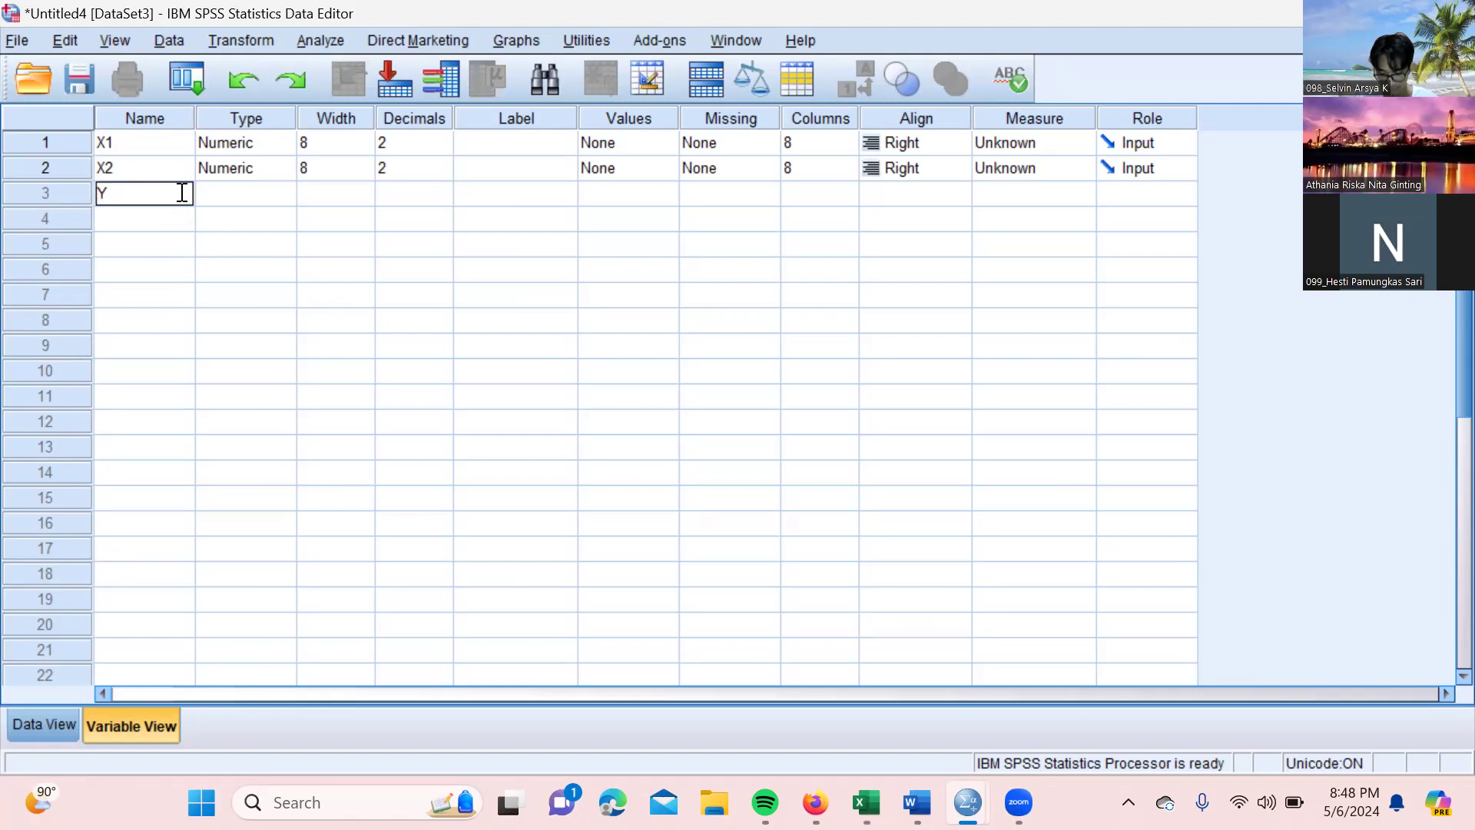
{"action": "left_click", "coordinate": [185, 222]}
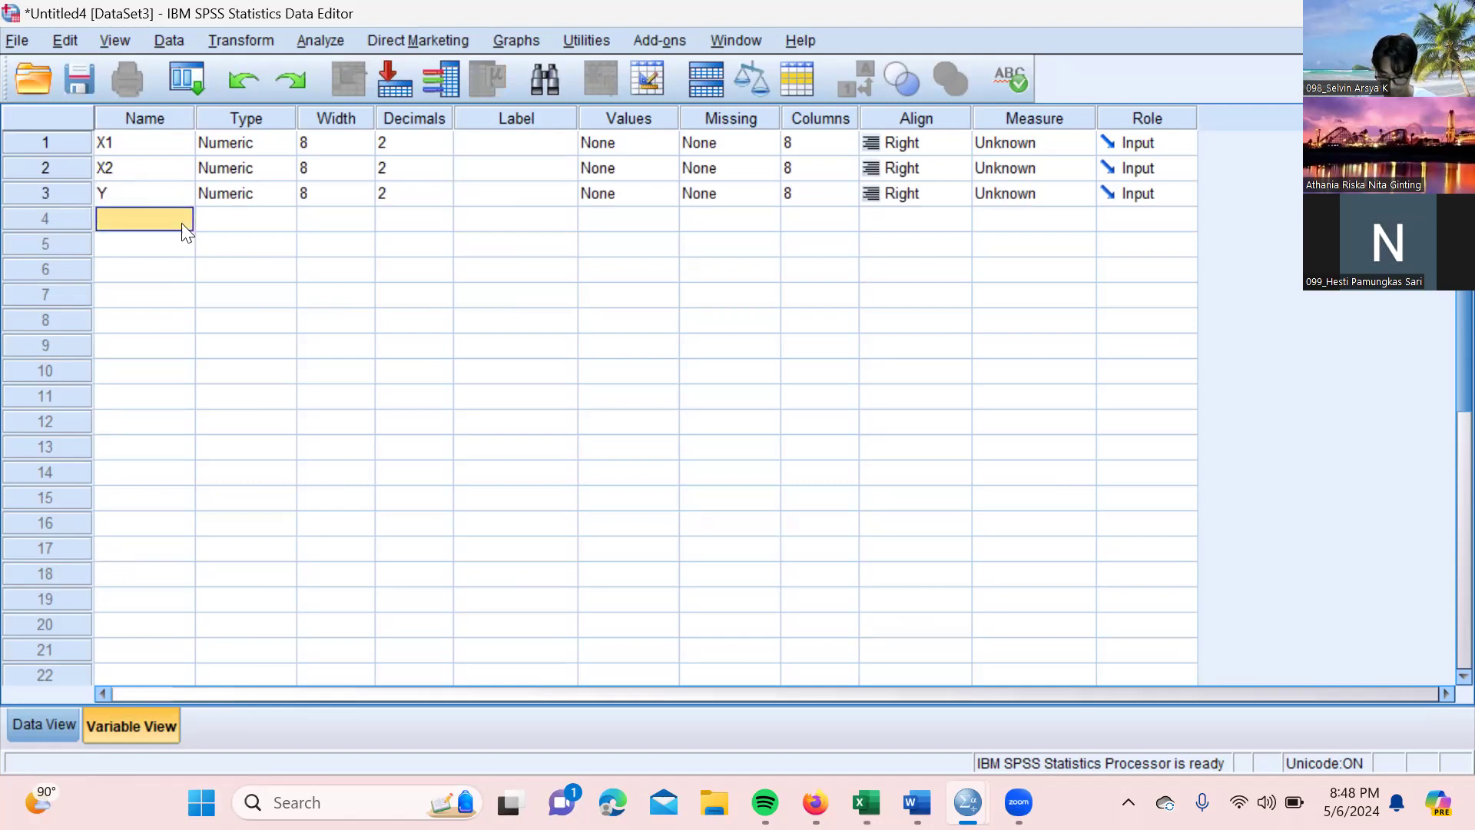
{"action": "type", "text": "Z"}
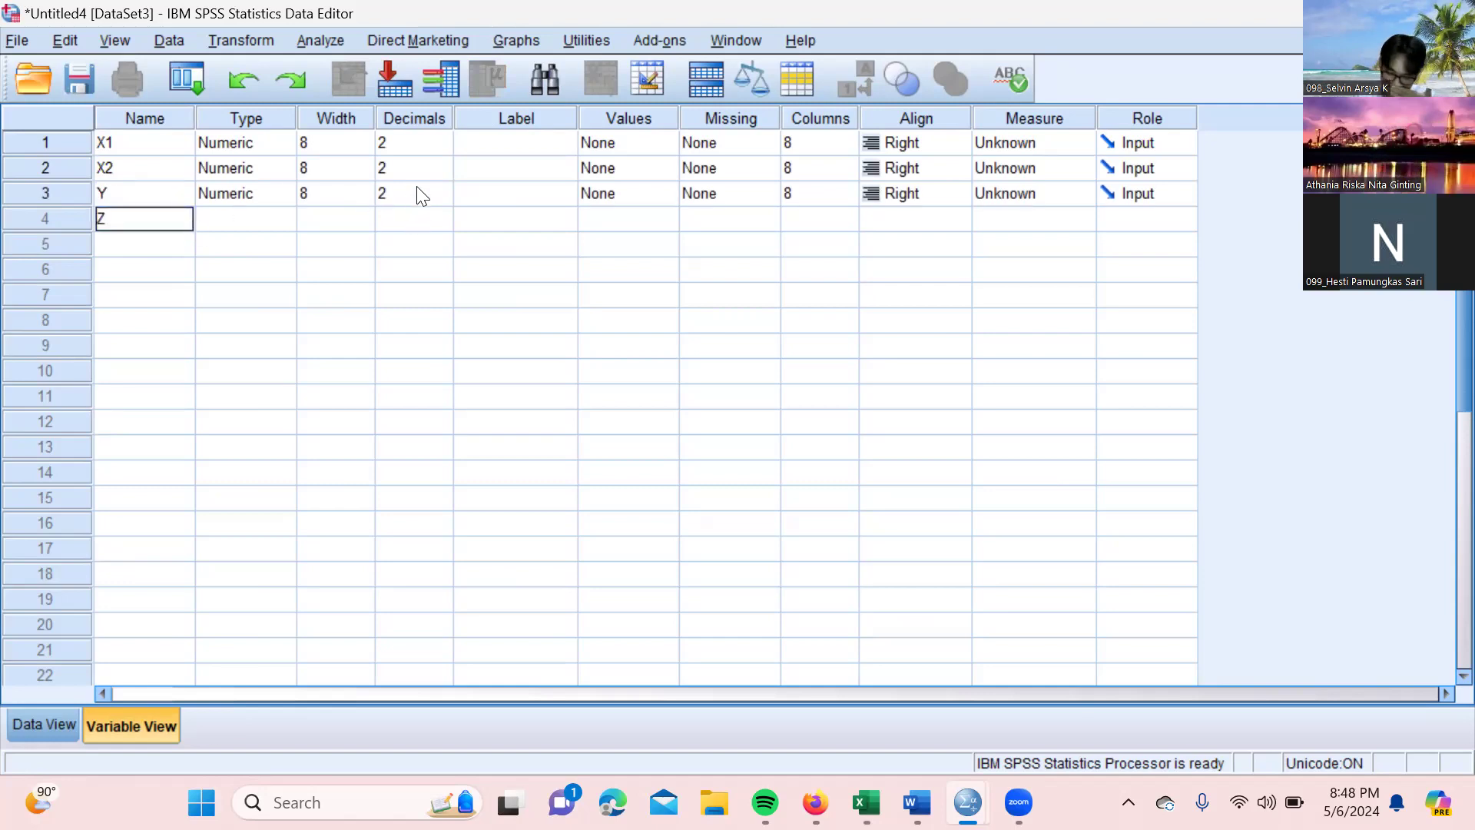
Set the number of decimals to 0 for the variables X1, X2, Y and Z
{"action": "left_click", "coordinate": [428, 144]}
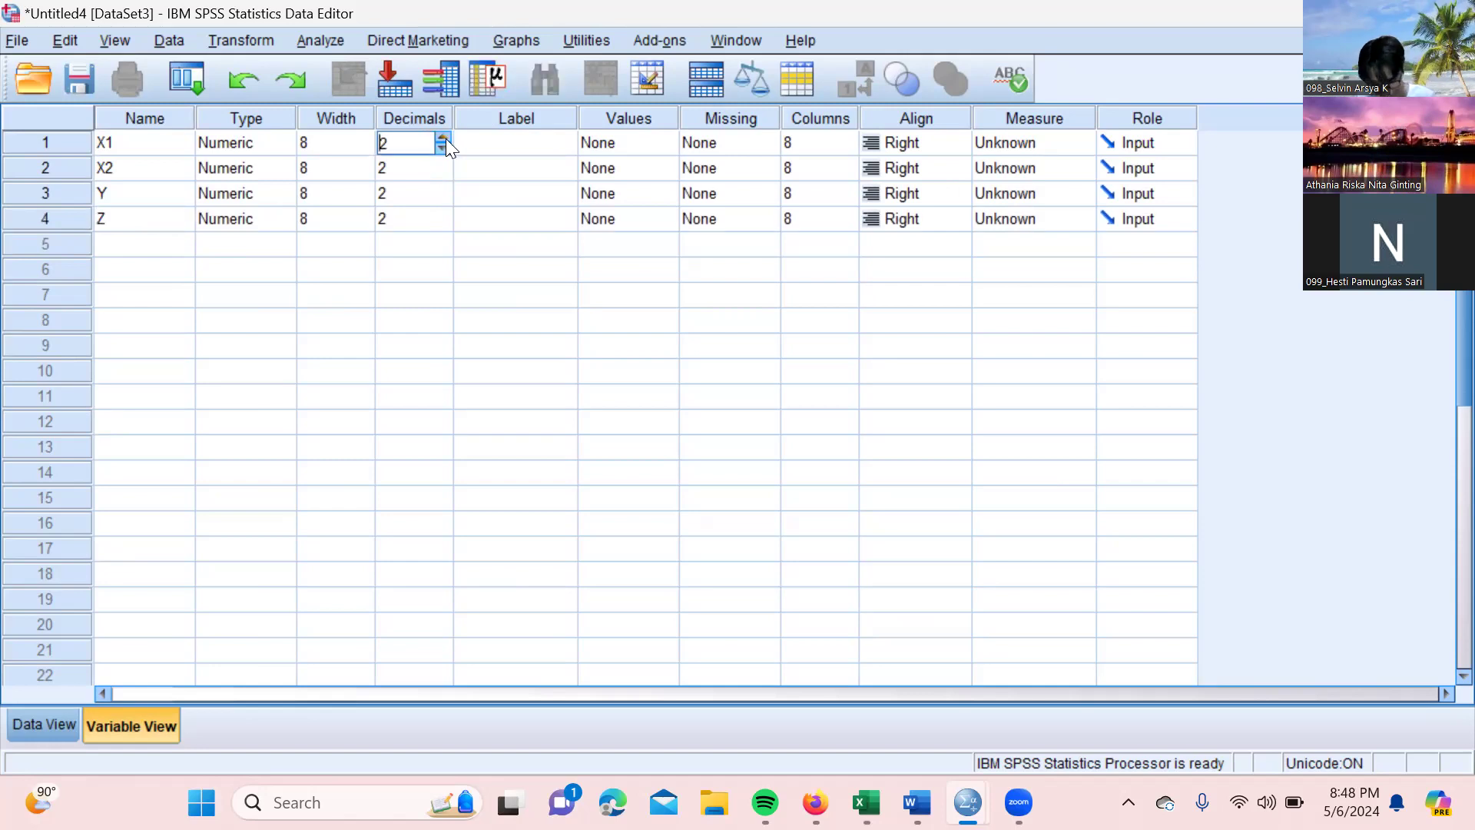
{"action": "left_click", "coordinate": [444, 146]}
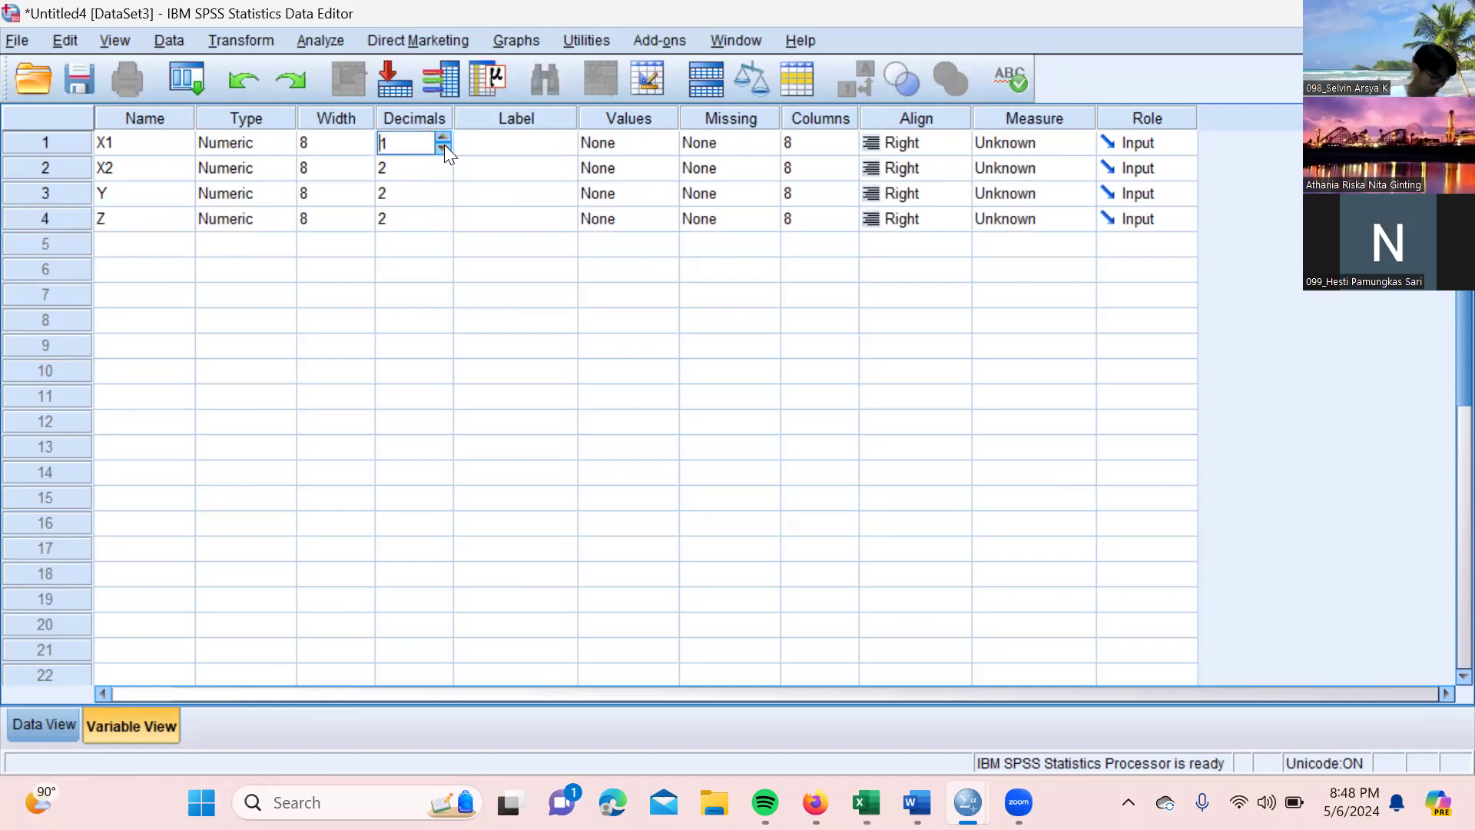
{"action": "left_click", "coordinate": [444, 146]}
{"action": "left_click", "coordinate": [439, 171]}
{"action": "left_click", "coordinate": [443, 174]}
{"action": "left_click", "coordinate": [443, 173]}
{"action": "left_click", "coordinate": [441, 193]}
{"action": "left_click", "coordinate": [444, 189]}
{"action": "left_click", "coordinate": [443, 199]}
{"action": "left_click", "coordinate": [443, 199]}
{"action": "left_click", "coordinate": [442, 201]}
{"action": "left_click", "coordinate": [441, 209]}
{"action": "left_click", "coordinate": [442, 221]}
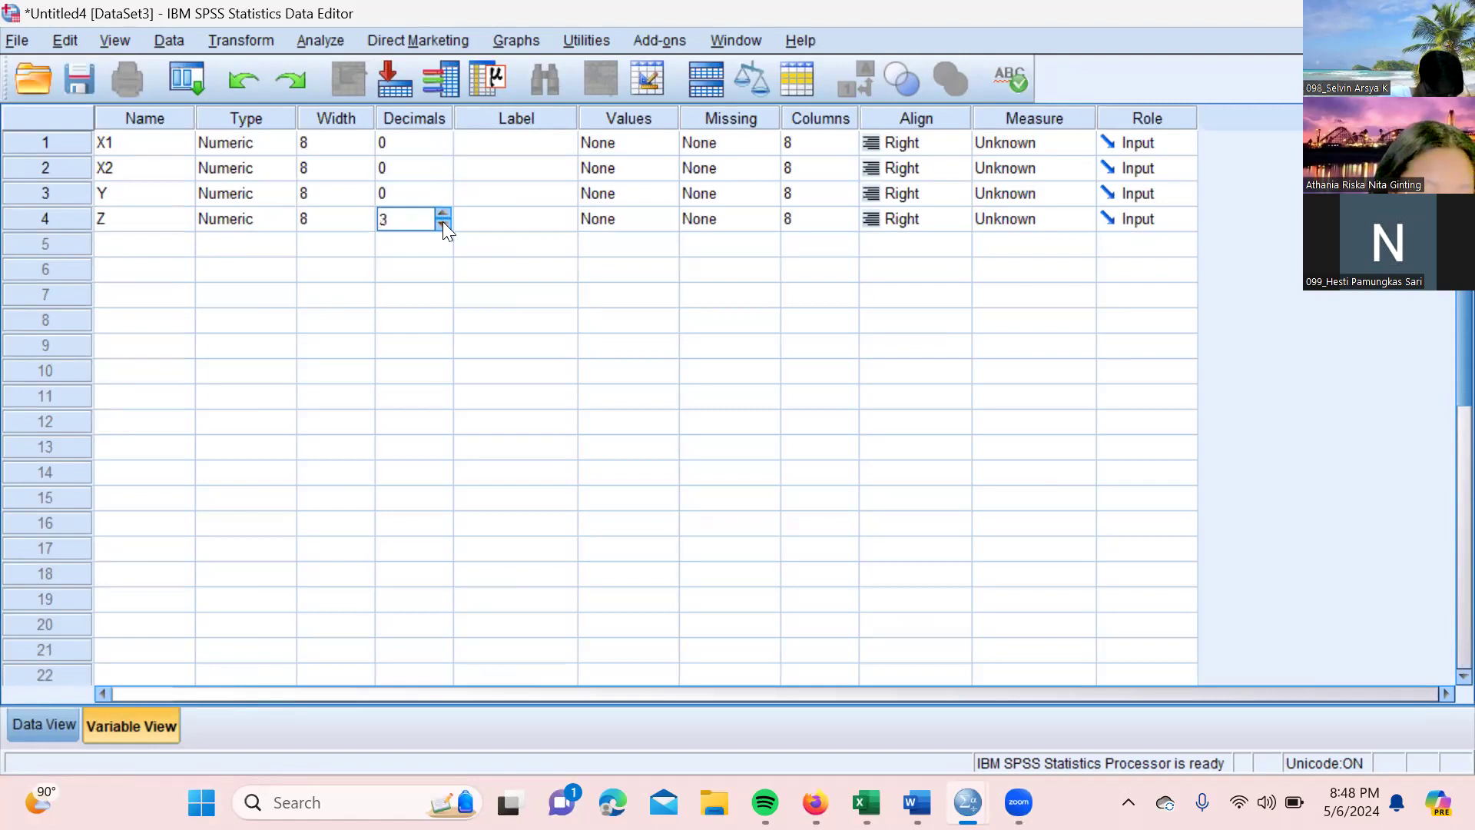
{"action": "left_click", "coordinate": [443, 223]}
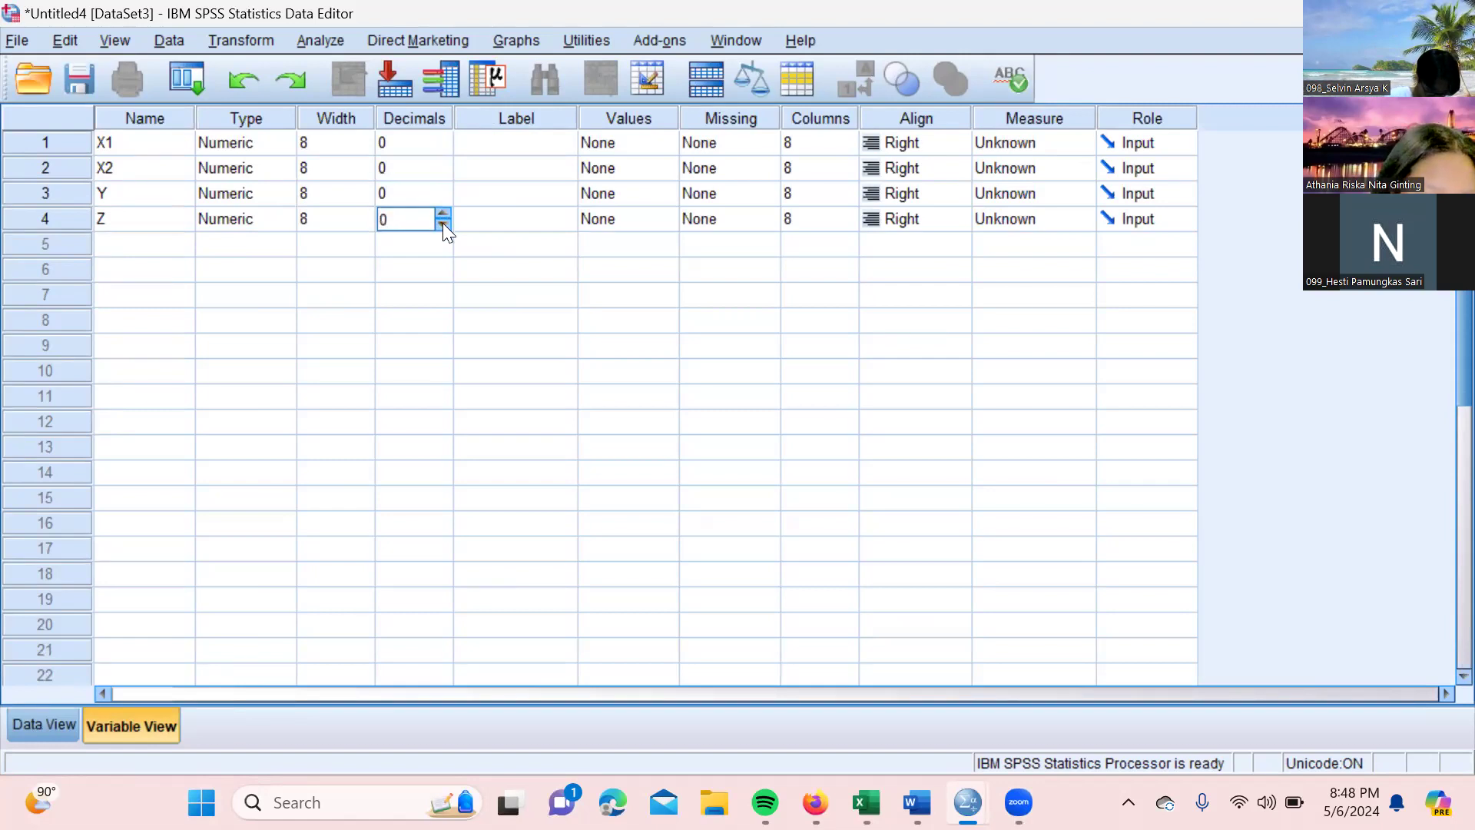
Label the variables X1 as CED, X2 as PROPER, Y as ROA and Z as SIZE
{"action": "left_click", "coordinate": [485, 146]}
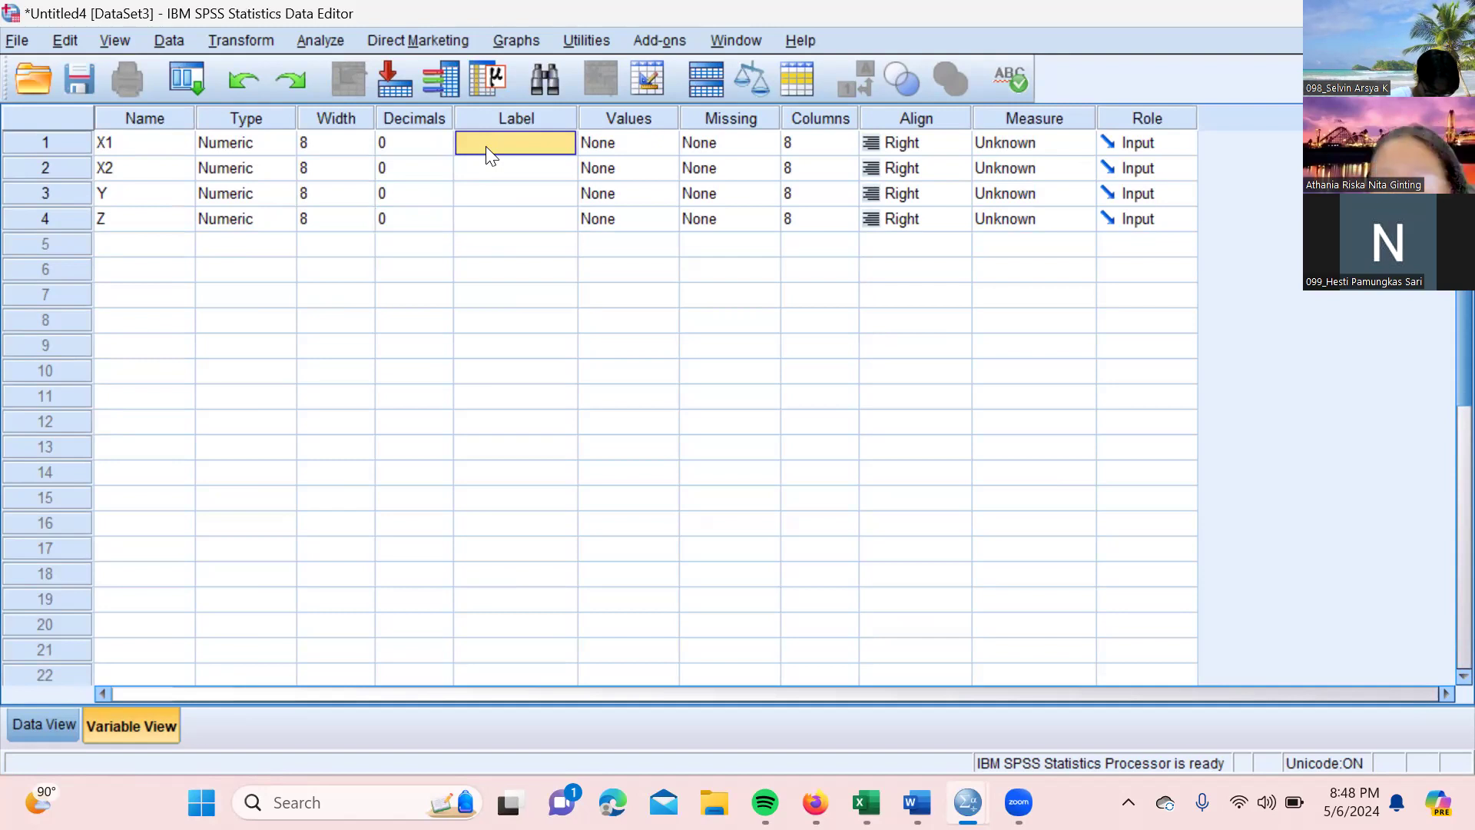
{"action": "left_click", "coordinate": [485, 146]}
{"action": "key", "text": "Caps_Lock"}
{"action": "type", "text": "CED"}
{"action": "left_click", "coordinate": [487, 160]}
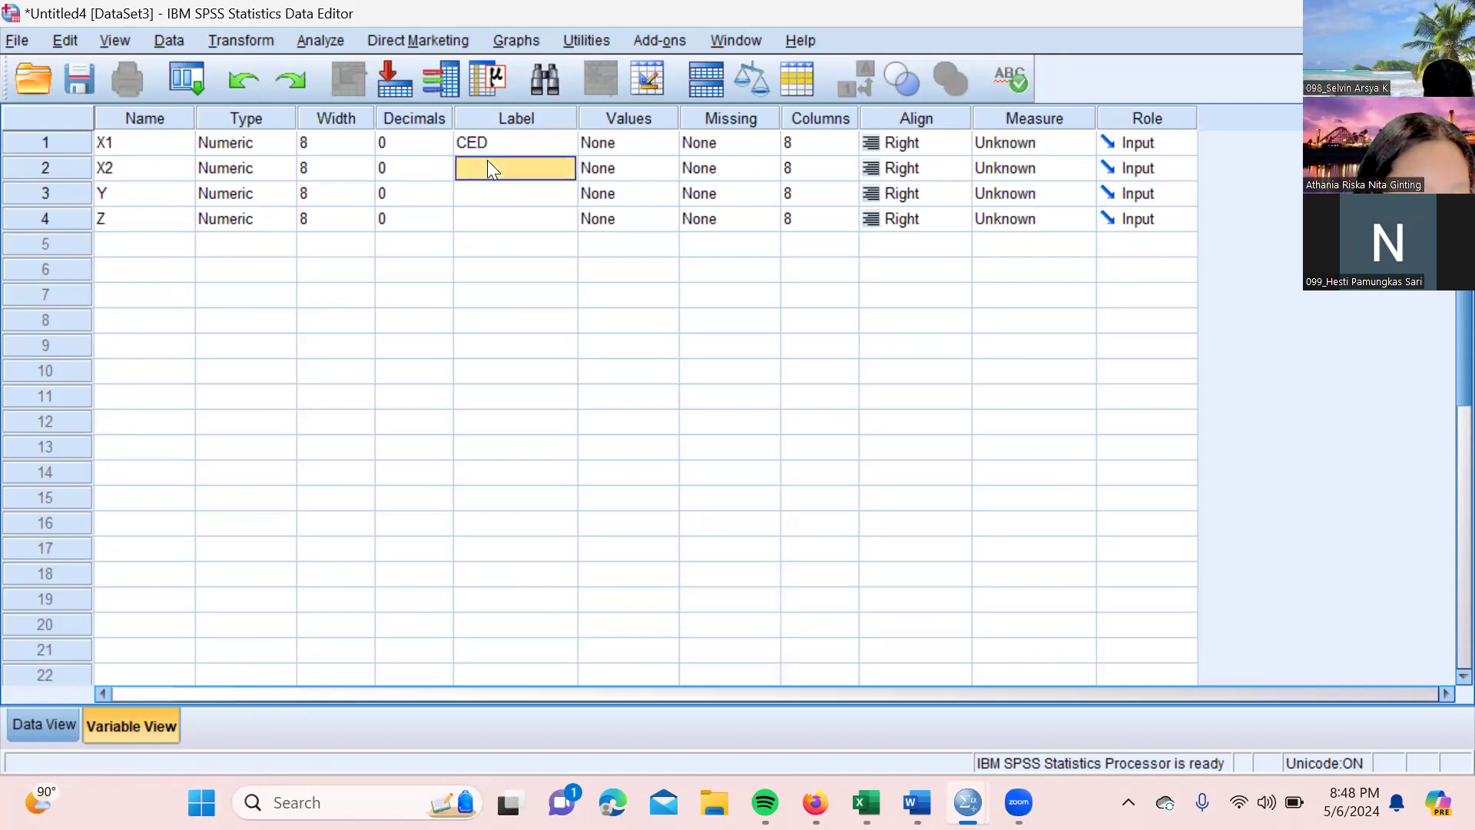
{"action": "type", "text": "PROPER"}
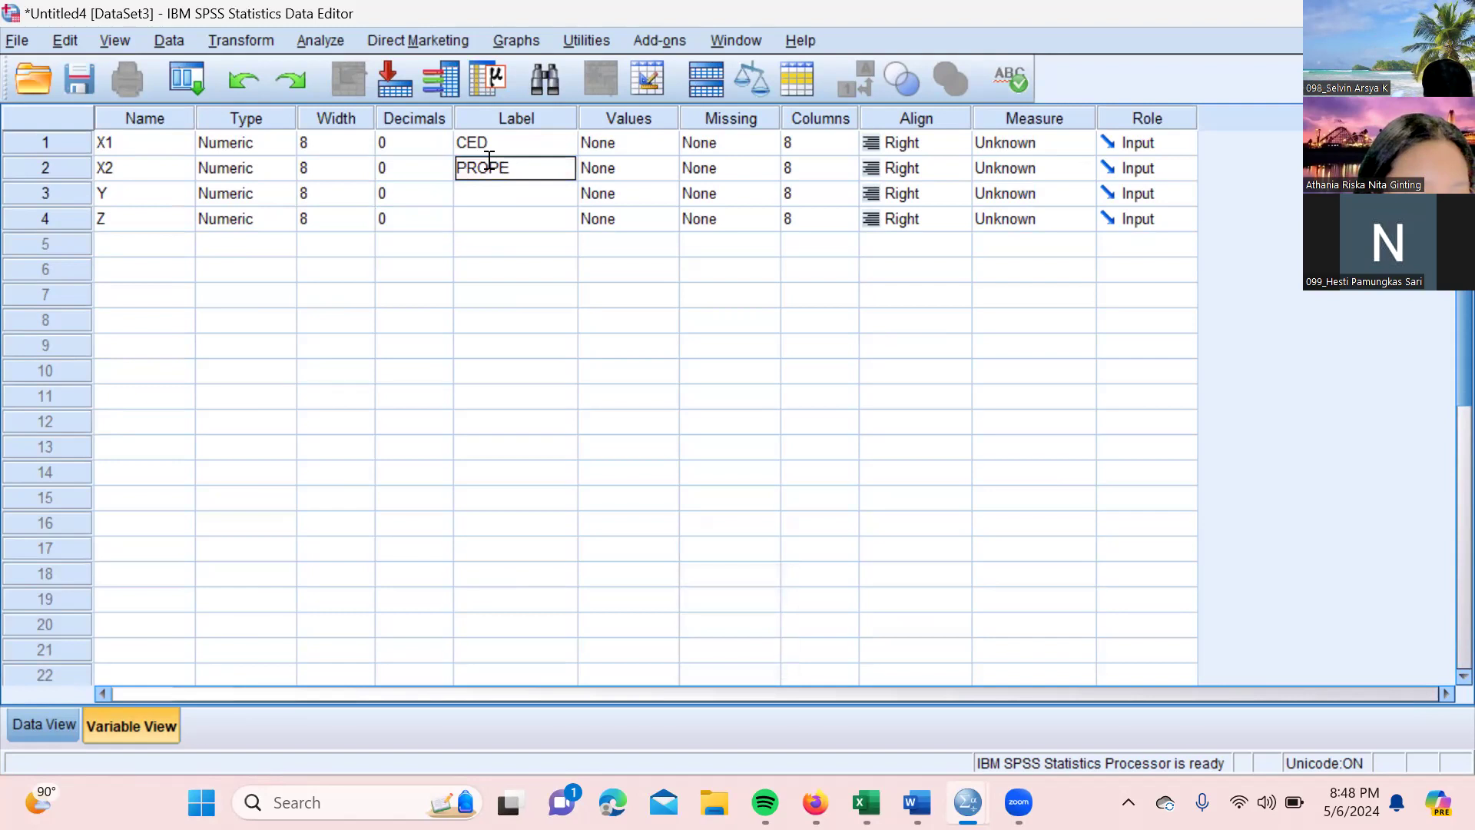
{"action": "left_click", "coordinate": [498, 194]}
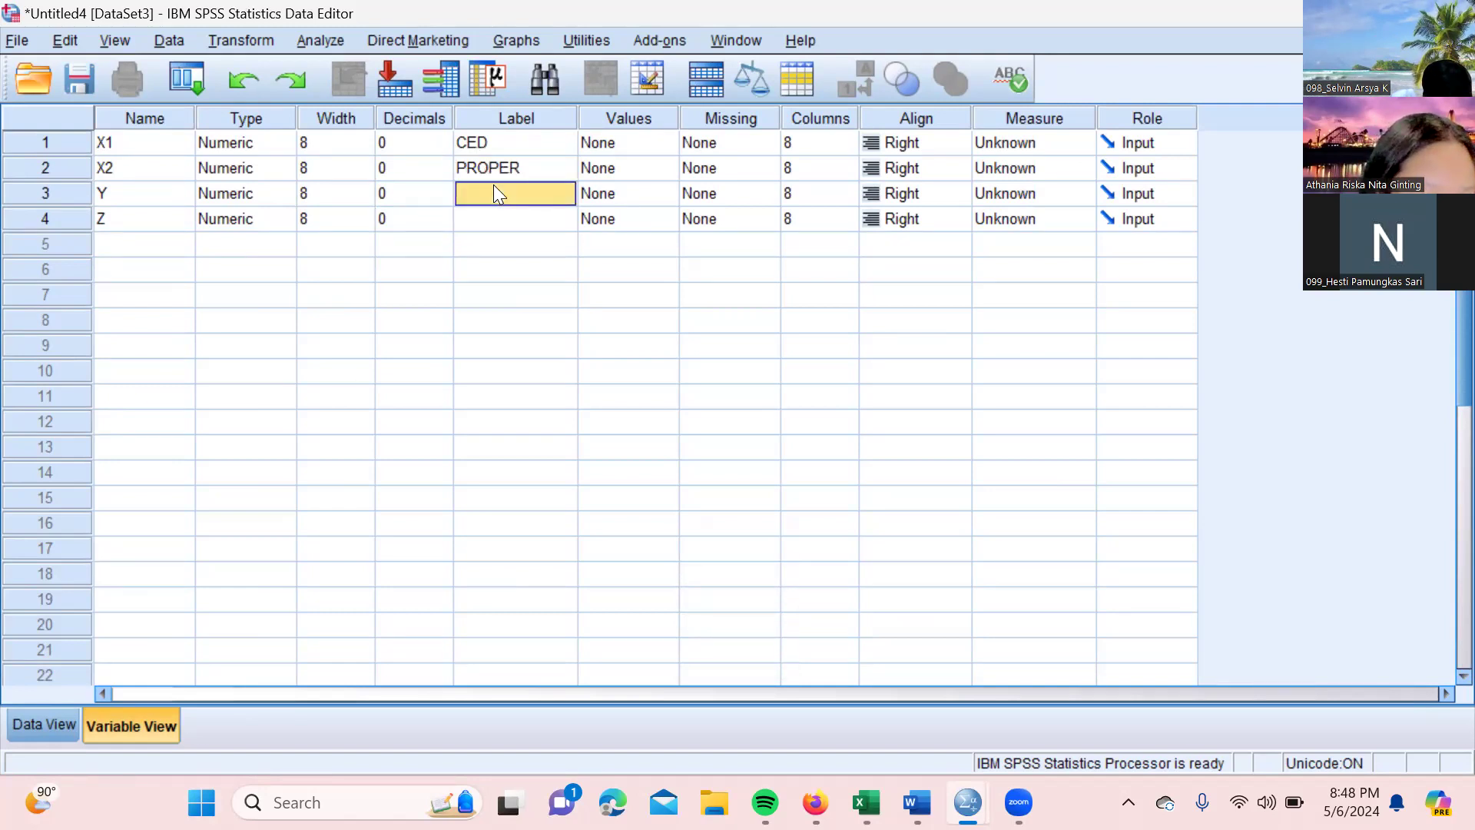
{"action": "type", "text": "ROA"}
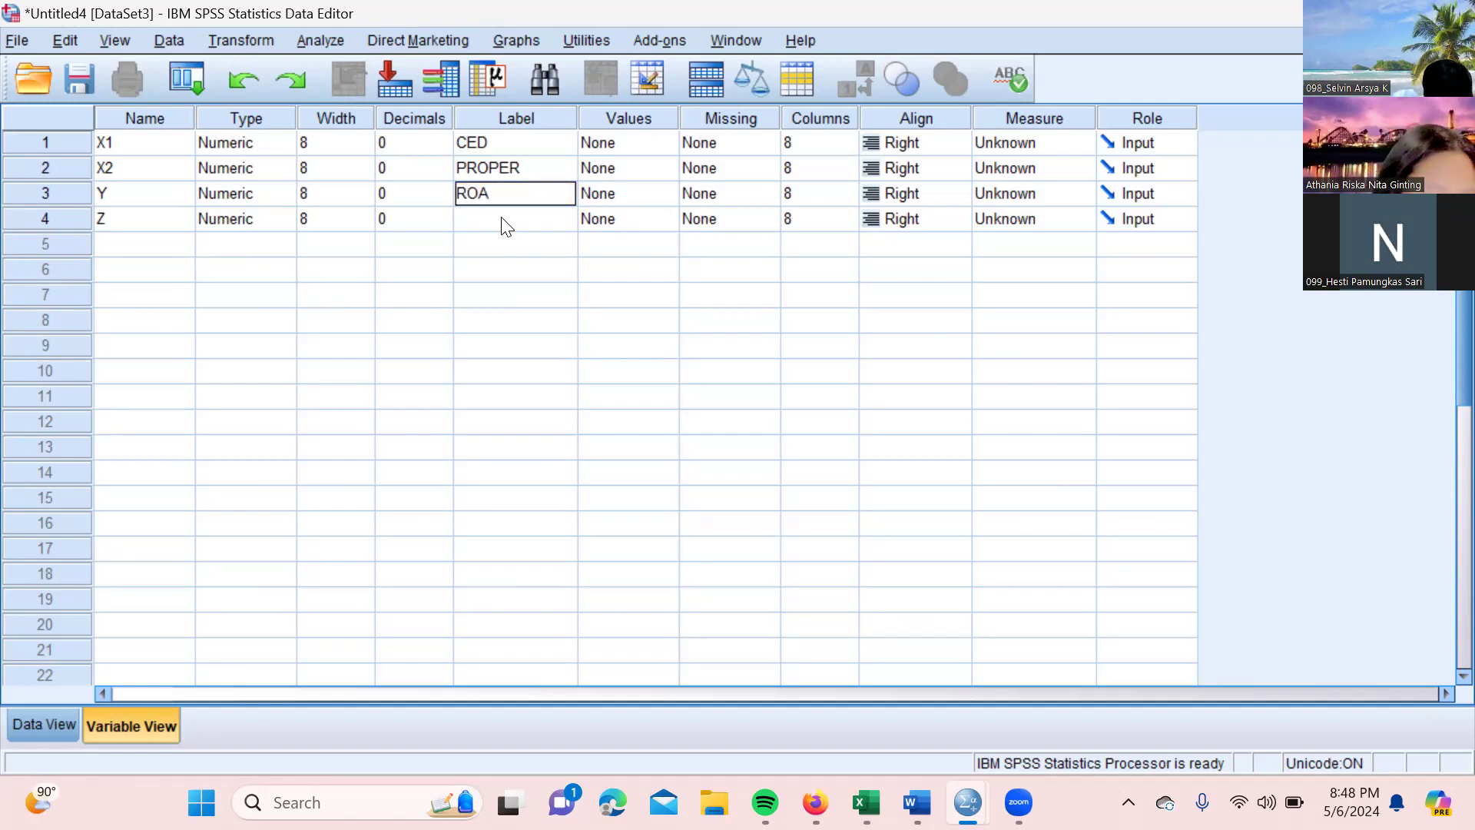
{"action": "left_click", "coordinate": [504, 219]}
{"action": "type", "text": "SIZE"}
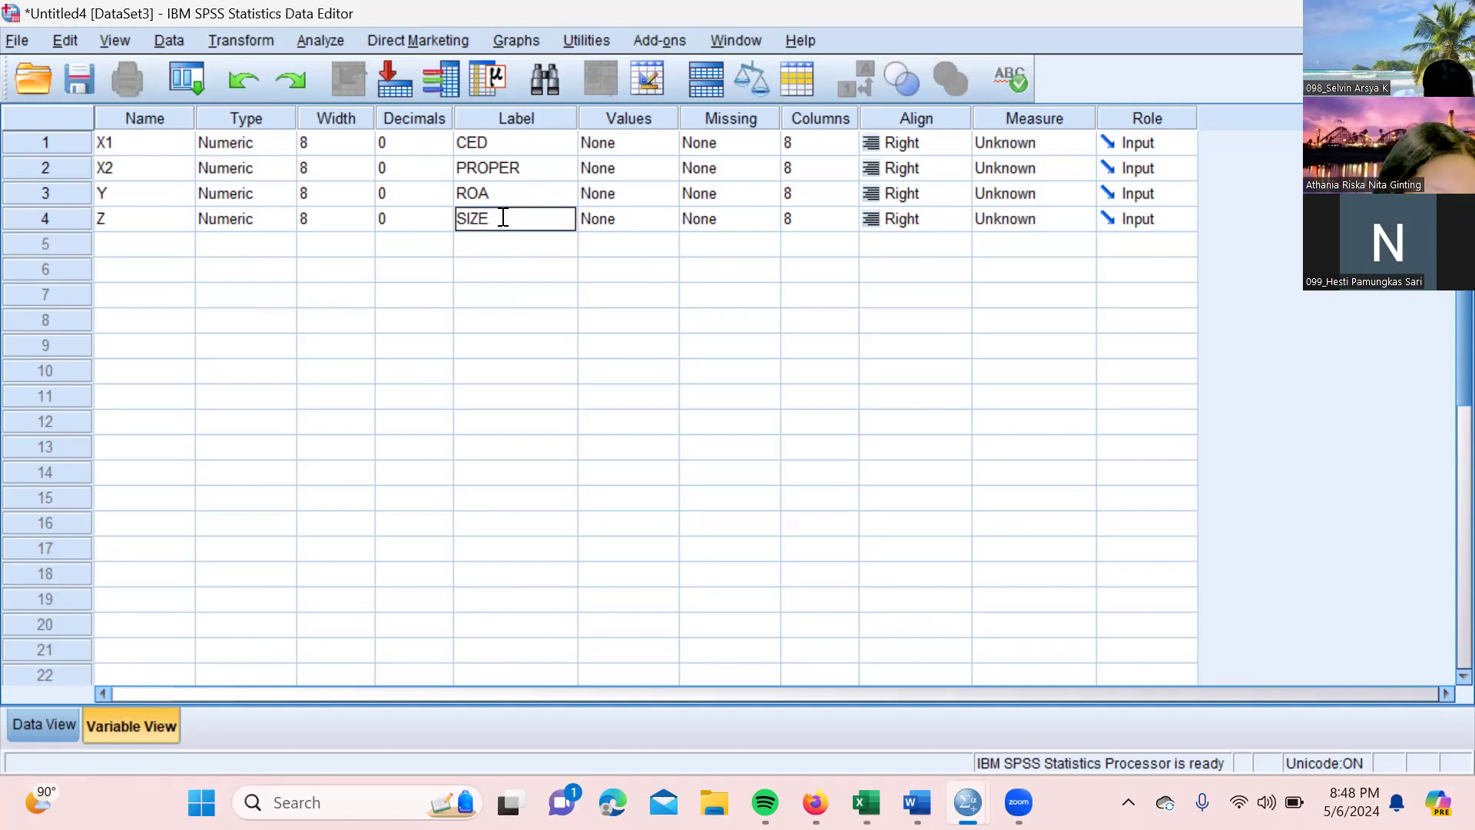
Set the measurement level of all four variables, X1, X2, Y and Z, to Scale
{"action": "left_click", "coordinate": [1053, 143]}
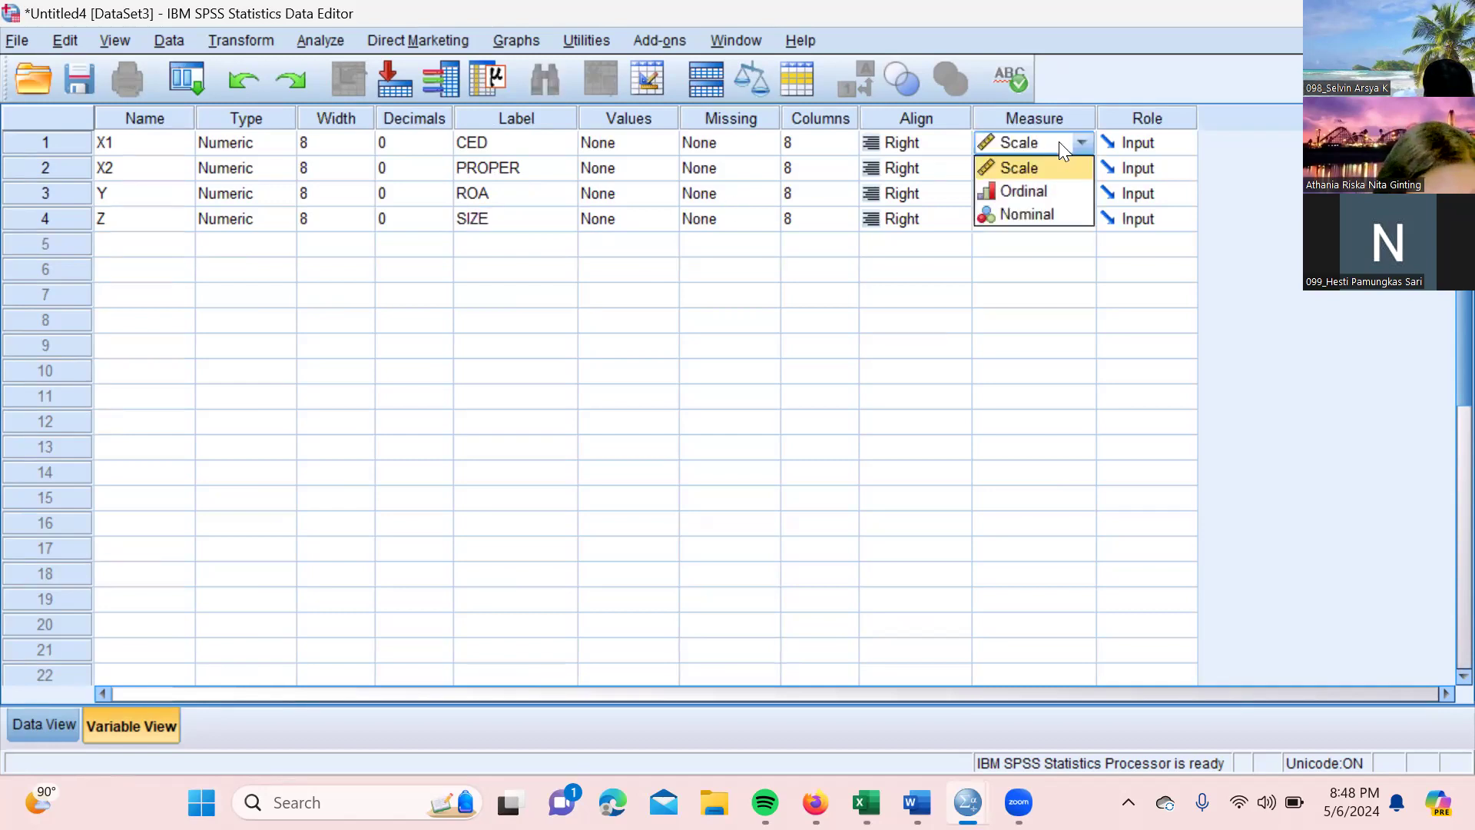
{"action": "left_click", "coordinate": [1052, 143]}
{"action": "left_click", "coordinate": [1051, 161]}
{"action": "left_click", "coordinate": [1051, 167]}
{"action": "left_click", "coordinate": [1046, 189]}
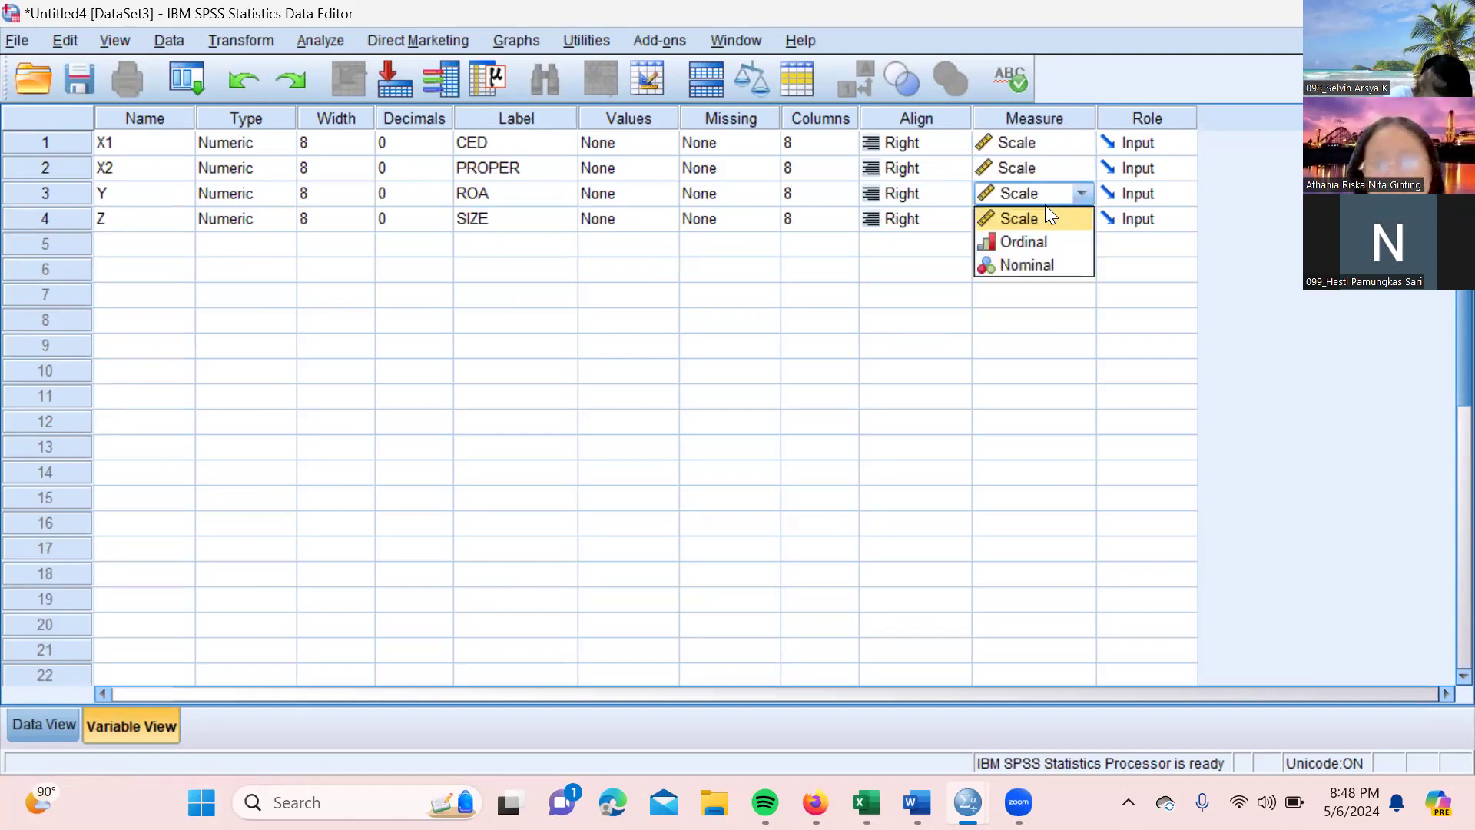
{"action": "left_click", "coordinate": [1041, 215]}
{"action": "left_click", "coordinate": [1041, 217]}
{"action": "left_click", "coordinate": [1038, 213]}
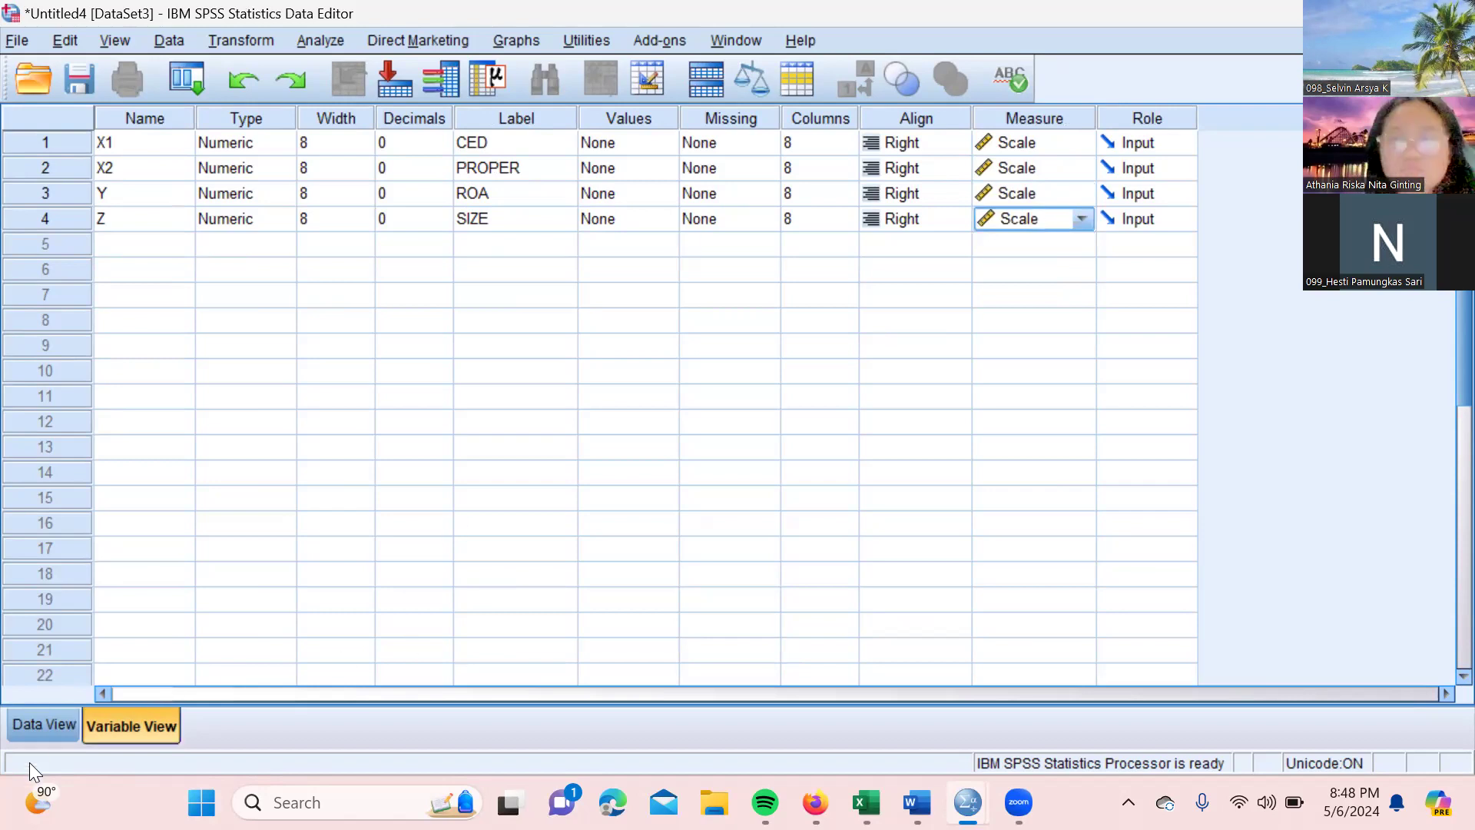
Select the first X1 data cell, switch to the Tabulasi Data Penelitian workbook in Excel and copy the CED values in D2:D153
{"action": "left_click", "coordinate": [49, 720]}
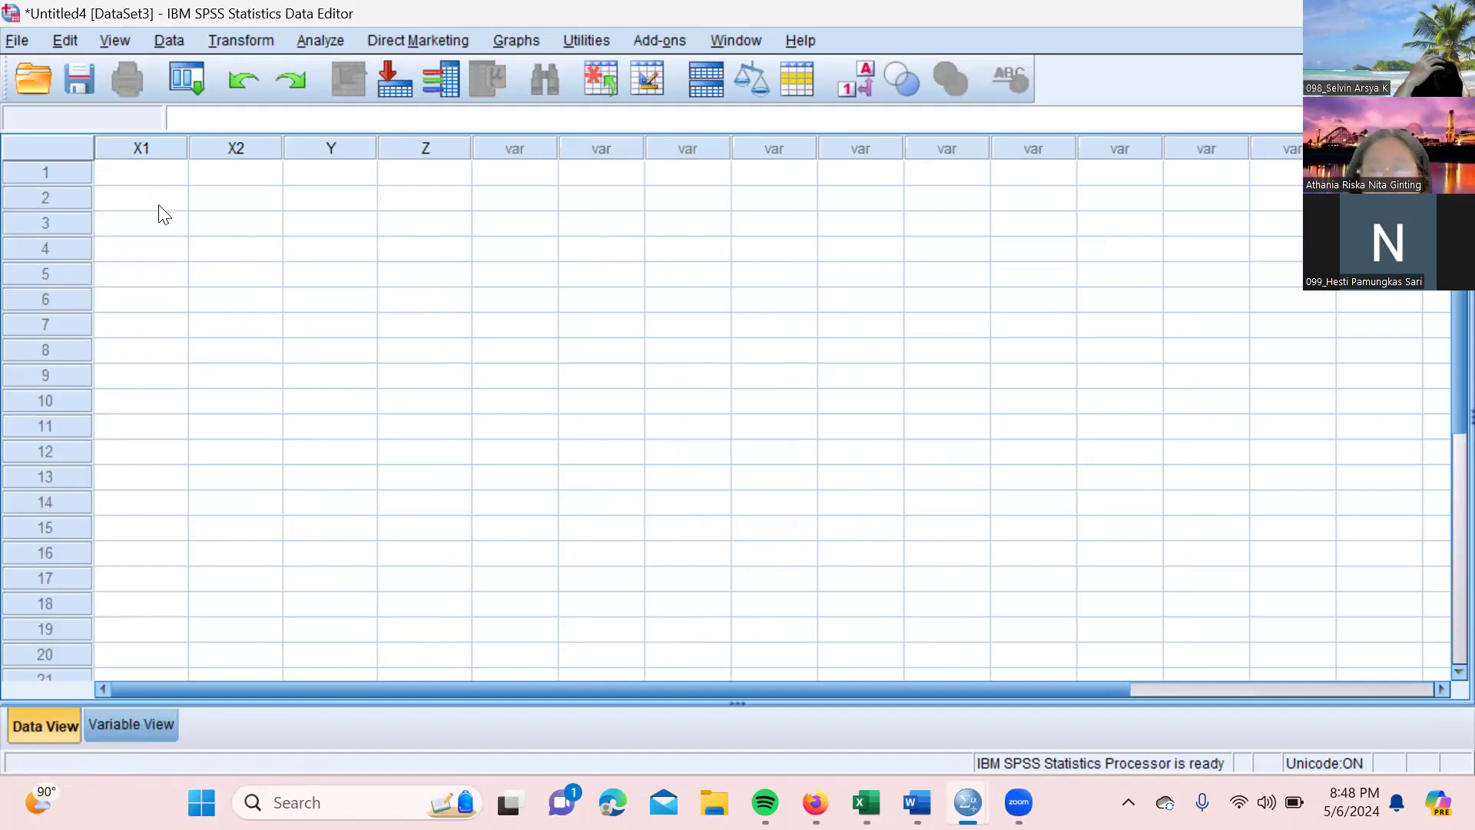
{"action": "left_click", "coordinate": [152, 177]}
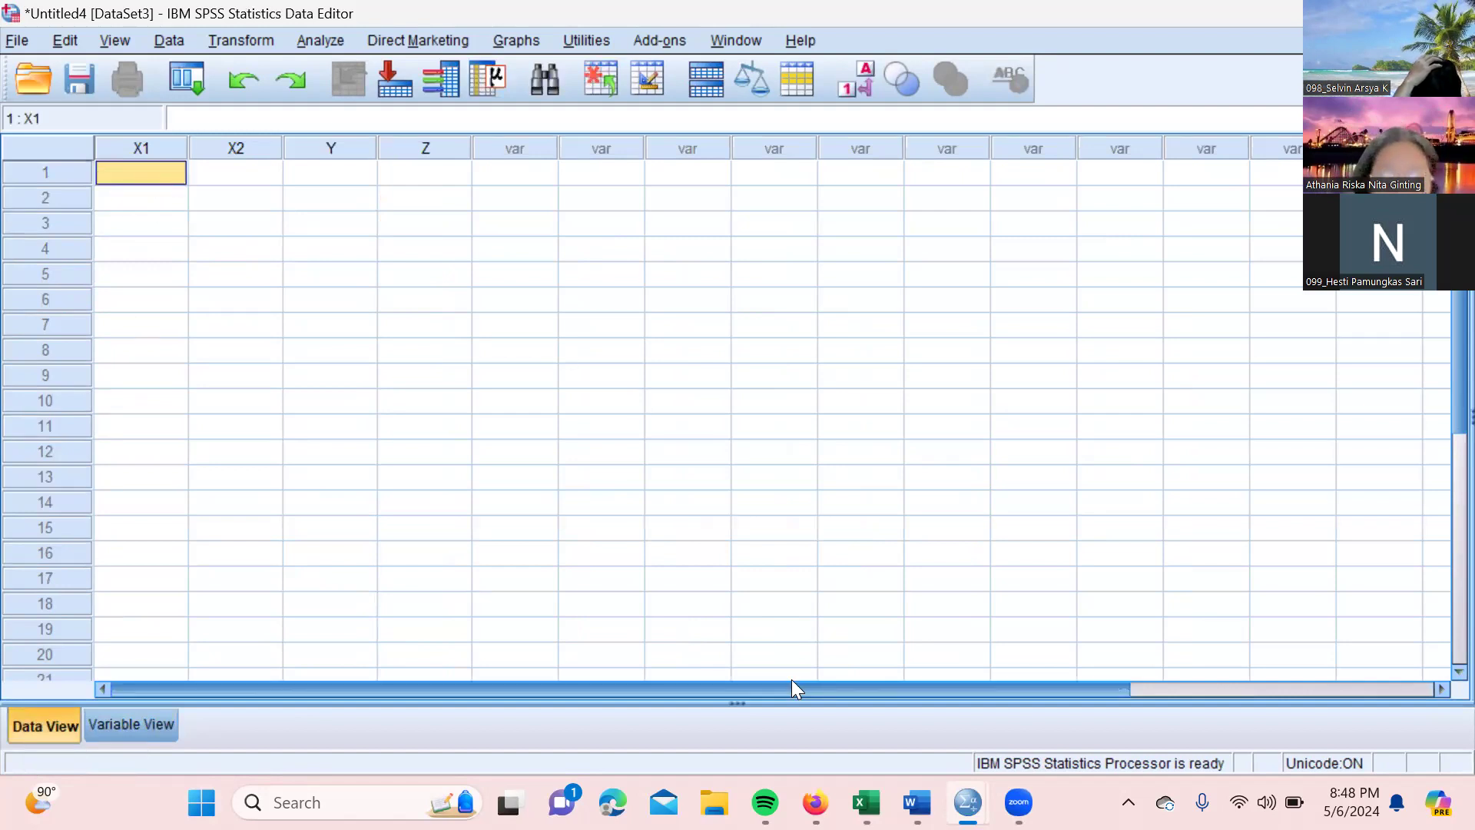
{"action": "key", "text": "alt+Tab"}
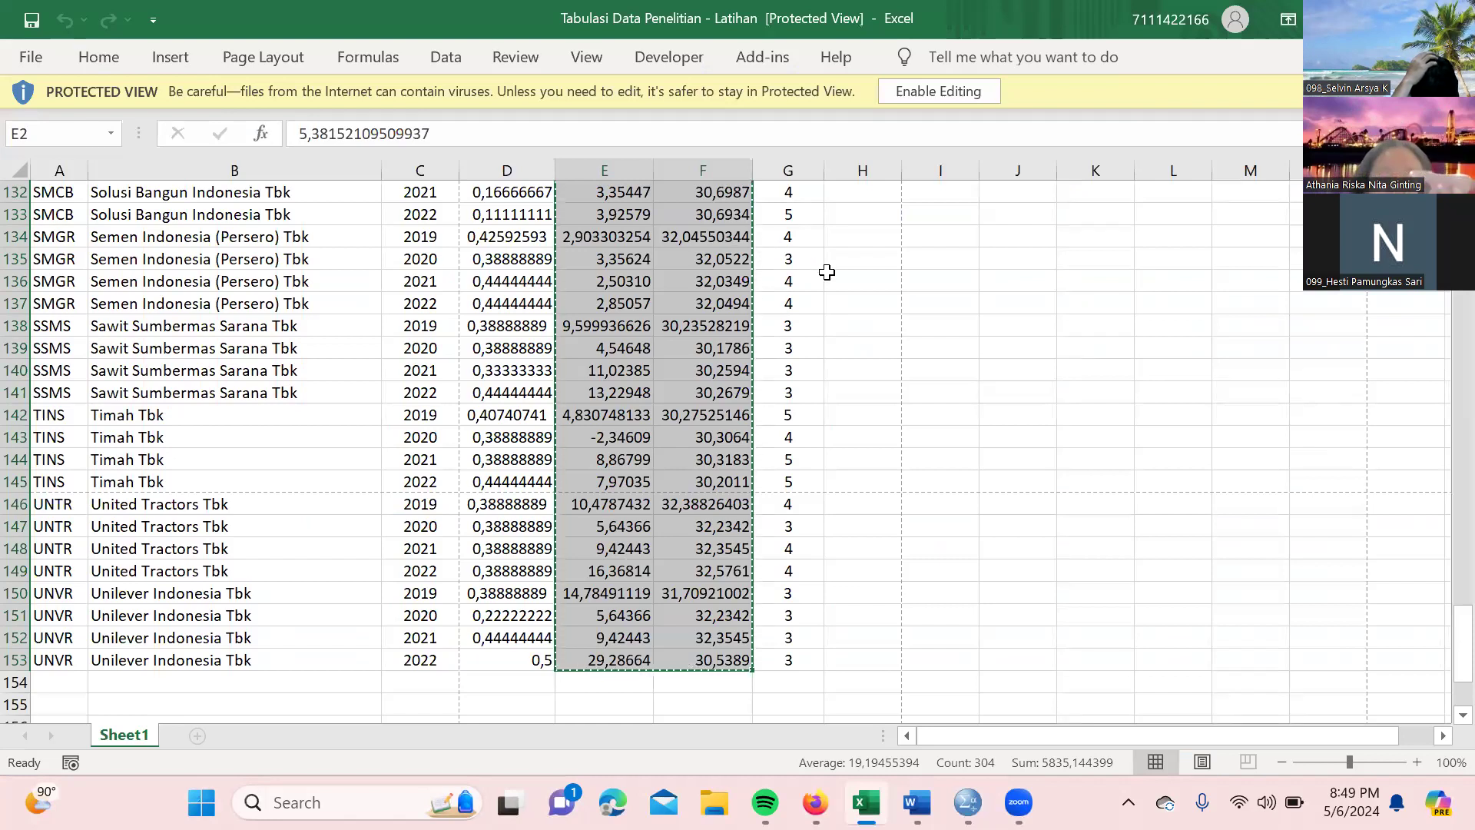
{"action": "left_click_drag", "start_coordinate": [1463, 635], "coordinate": [1463, 200]}
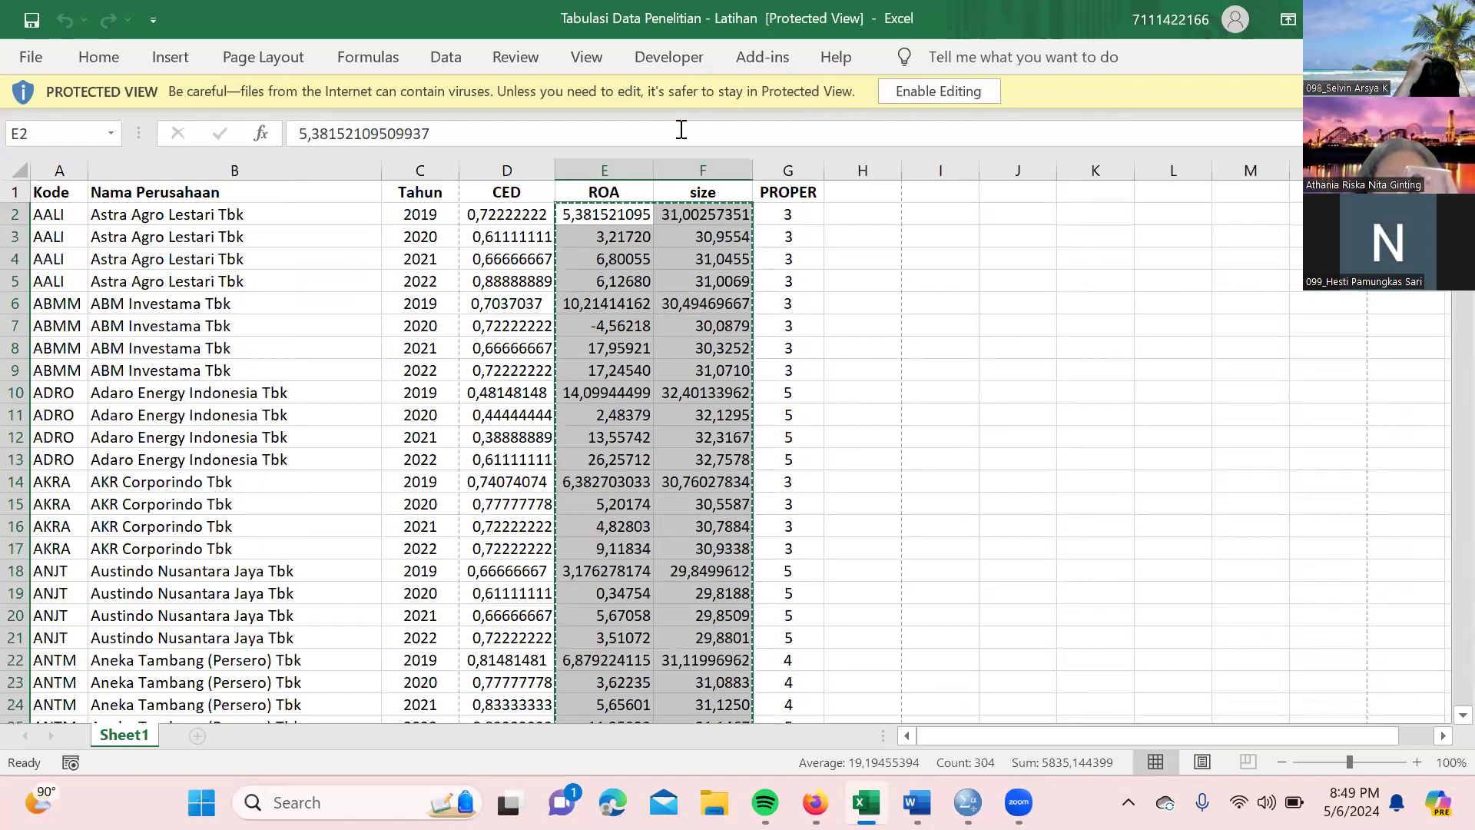
{"action": "left_click", "coordinate": [473, 215]}
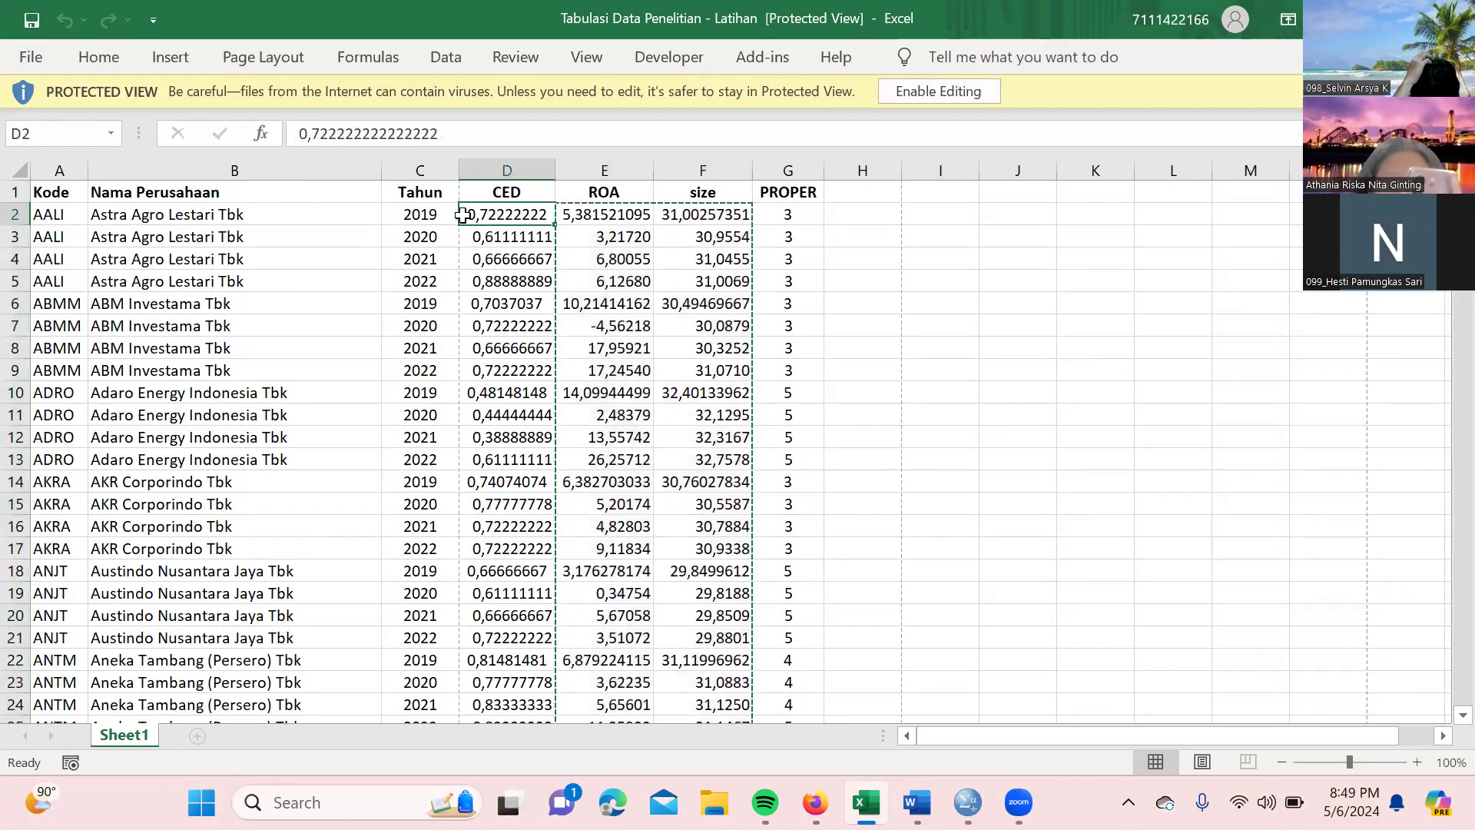
{"action": "left_click_drag", "start_coordinate": [472, 215], "coordinate": [525, 665]}
{"action": "key", "text": "ctrl+c"}
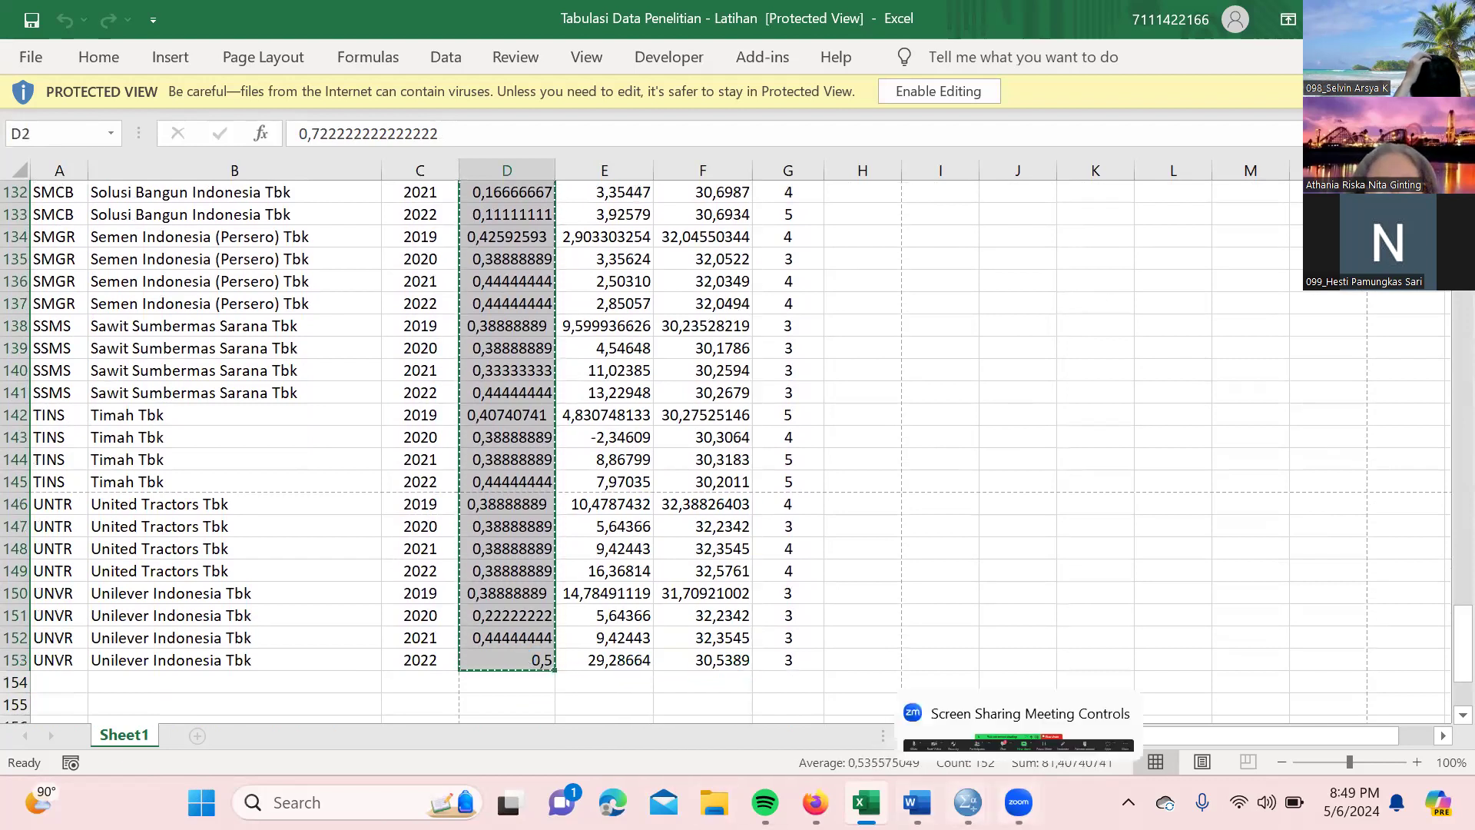
Switch to the Untitled4 dataset in SPSS and paste the copied CED values into the X1 column from row 1
{"action": "mouse_move", "coordinate": [967, 802]}
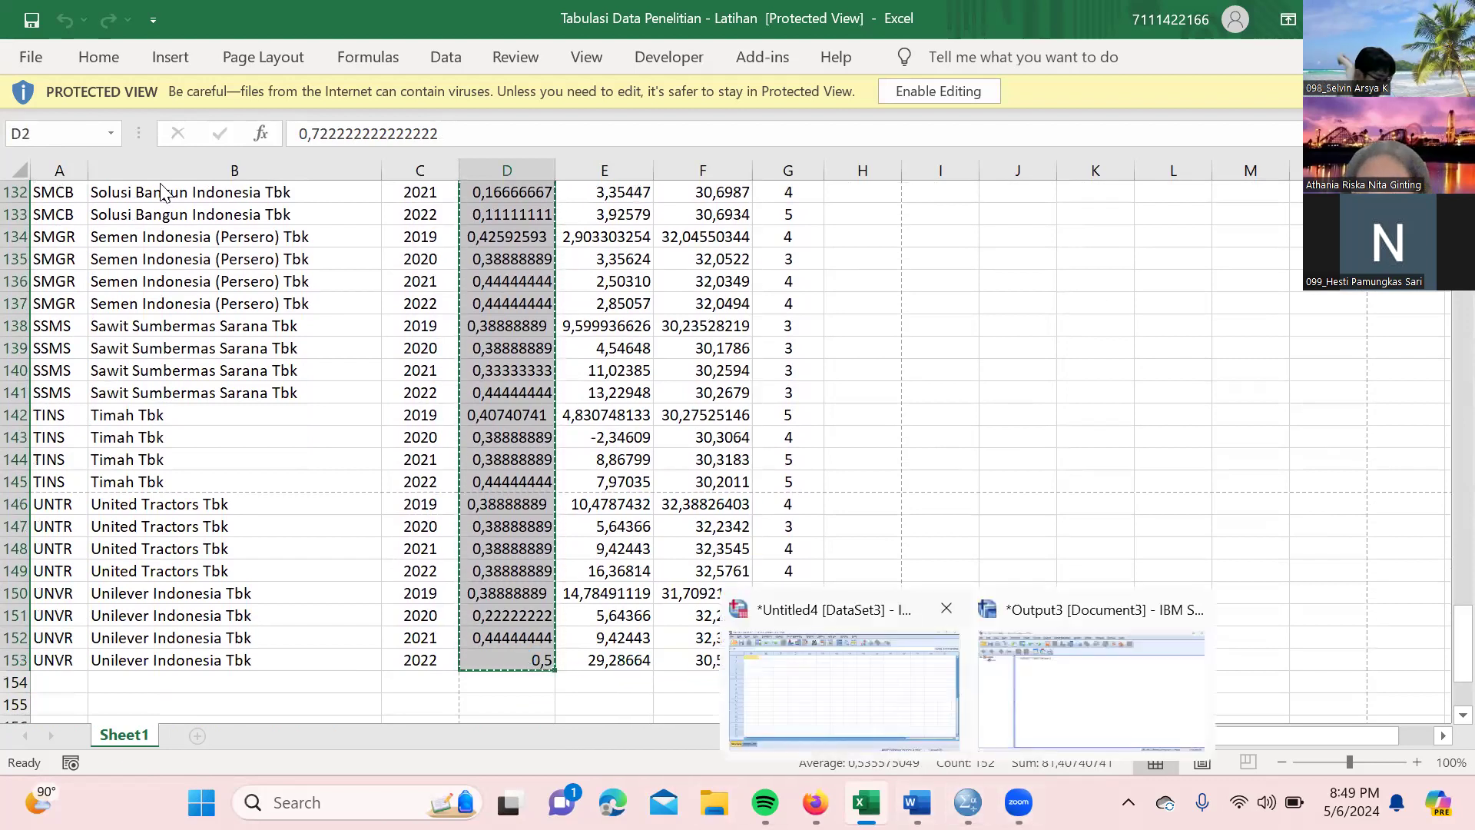
{"action": "left_click", "coordinate": [844, 676]}
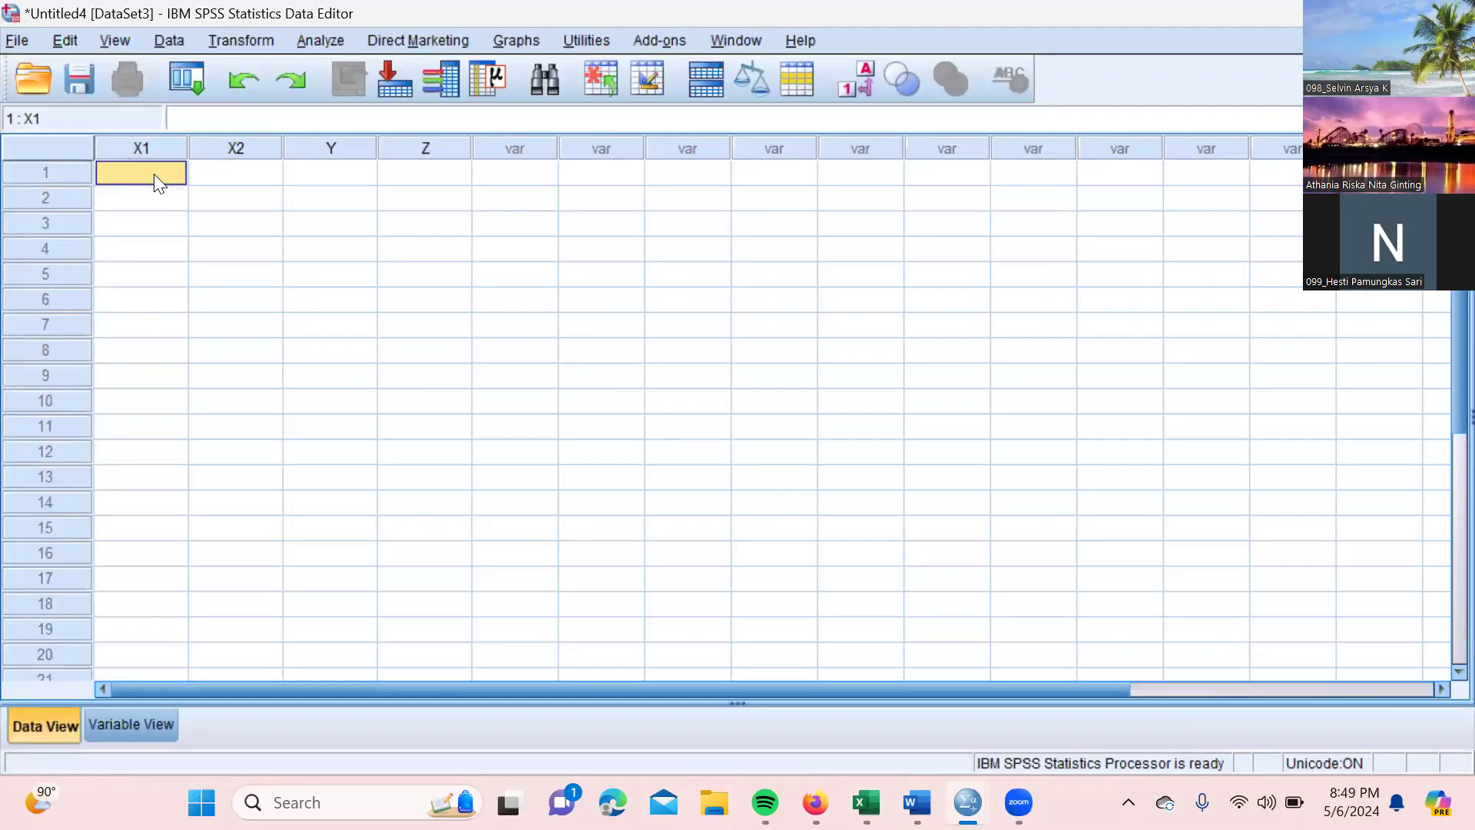
{"action": "key", "text": "ctrl+v"}
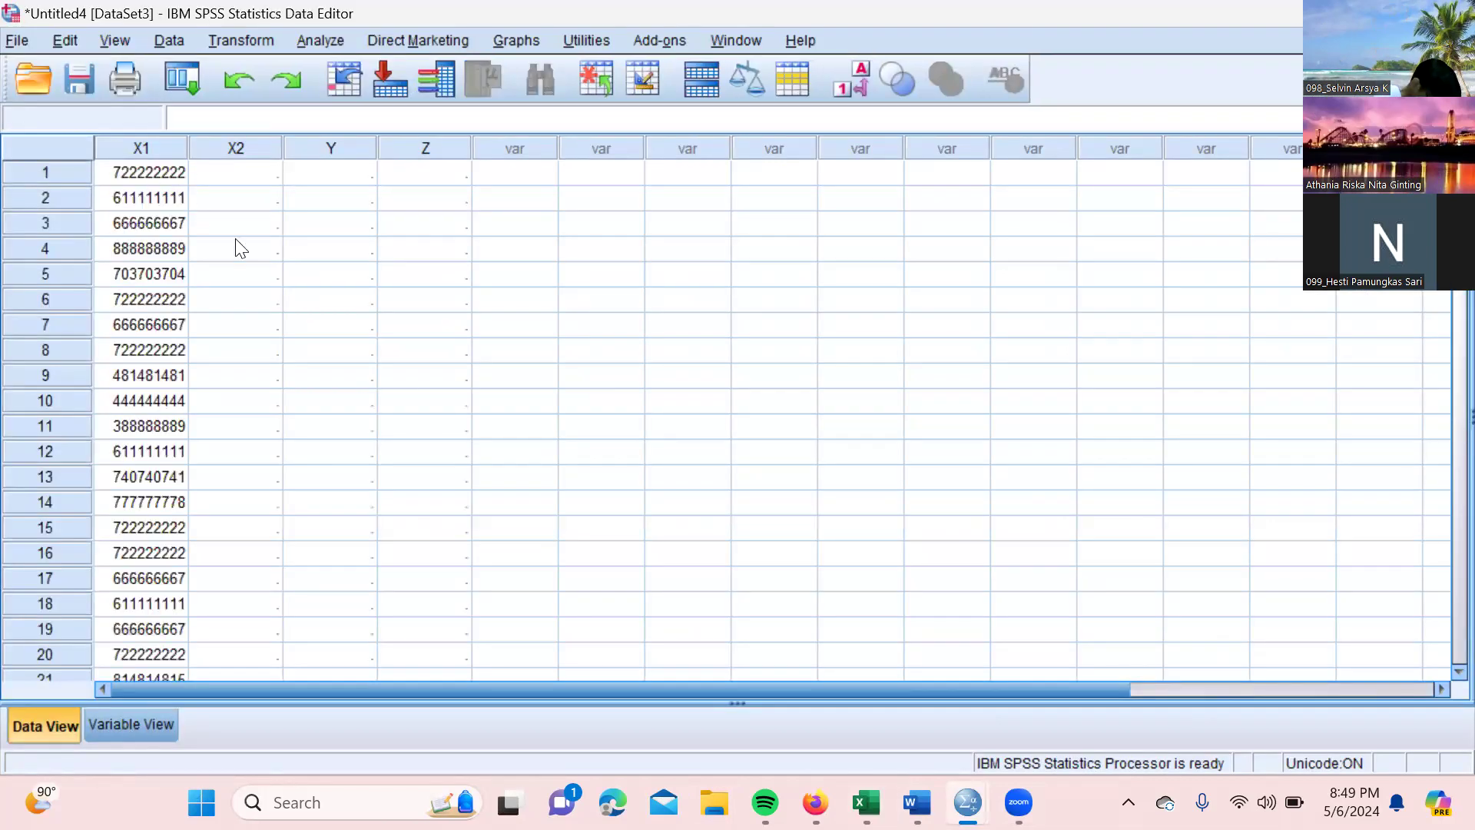
Switch back to the Excel workbook and copy the PROPER values in G2:G153
{"action": "mouse_move", "coordinate": [866, 802]}
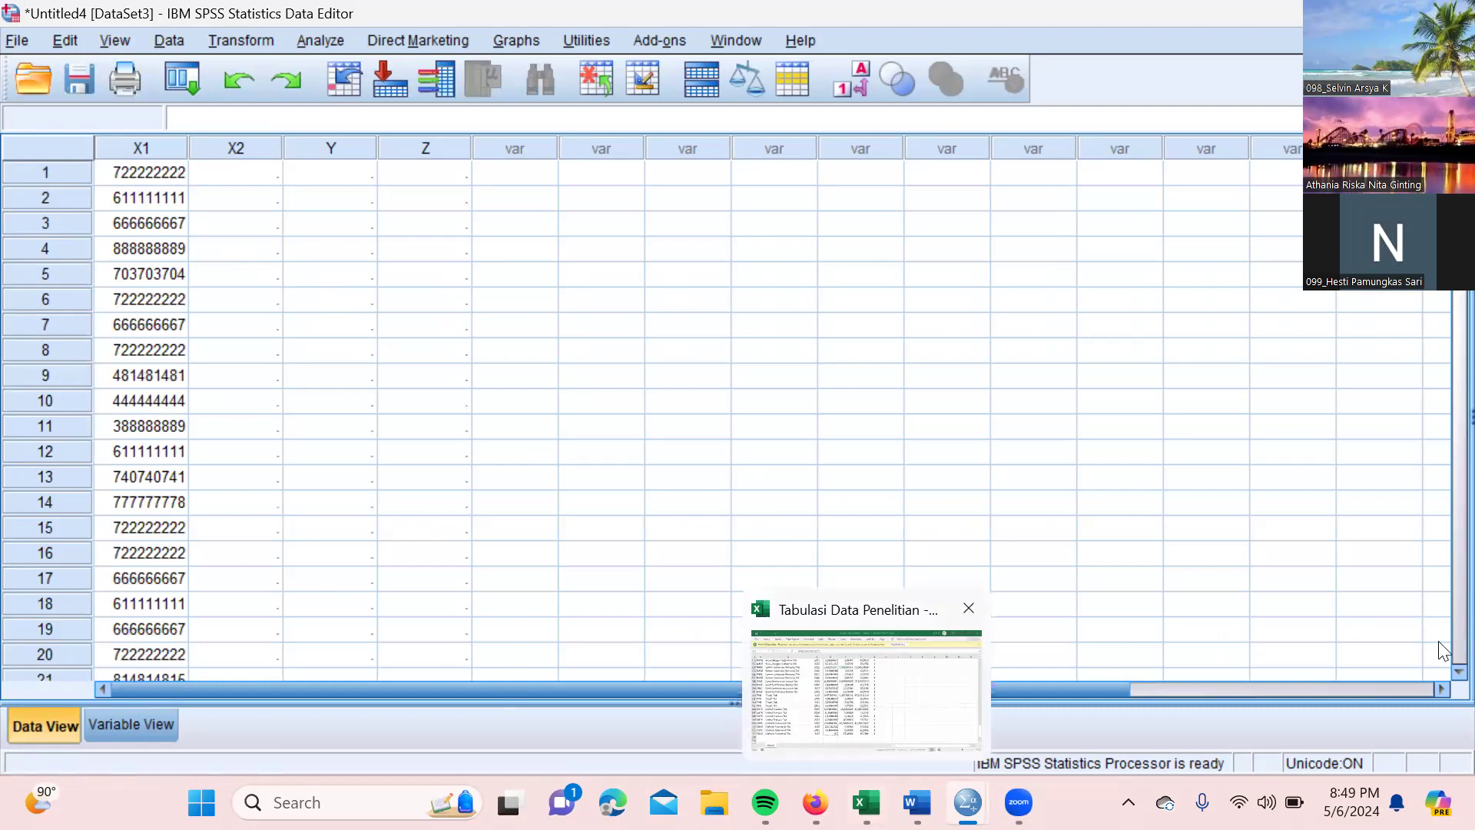
{"action": "left_click", "coordinate": [866, 688]}
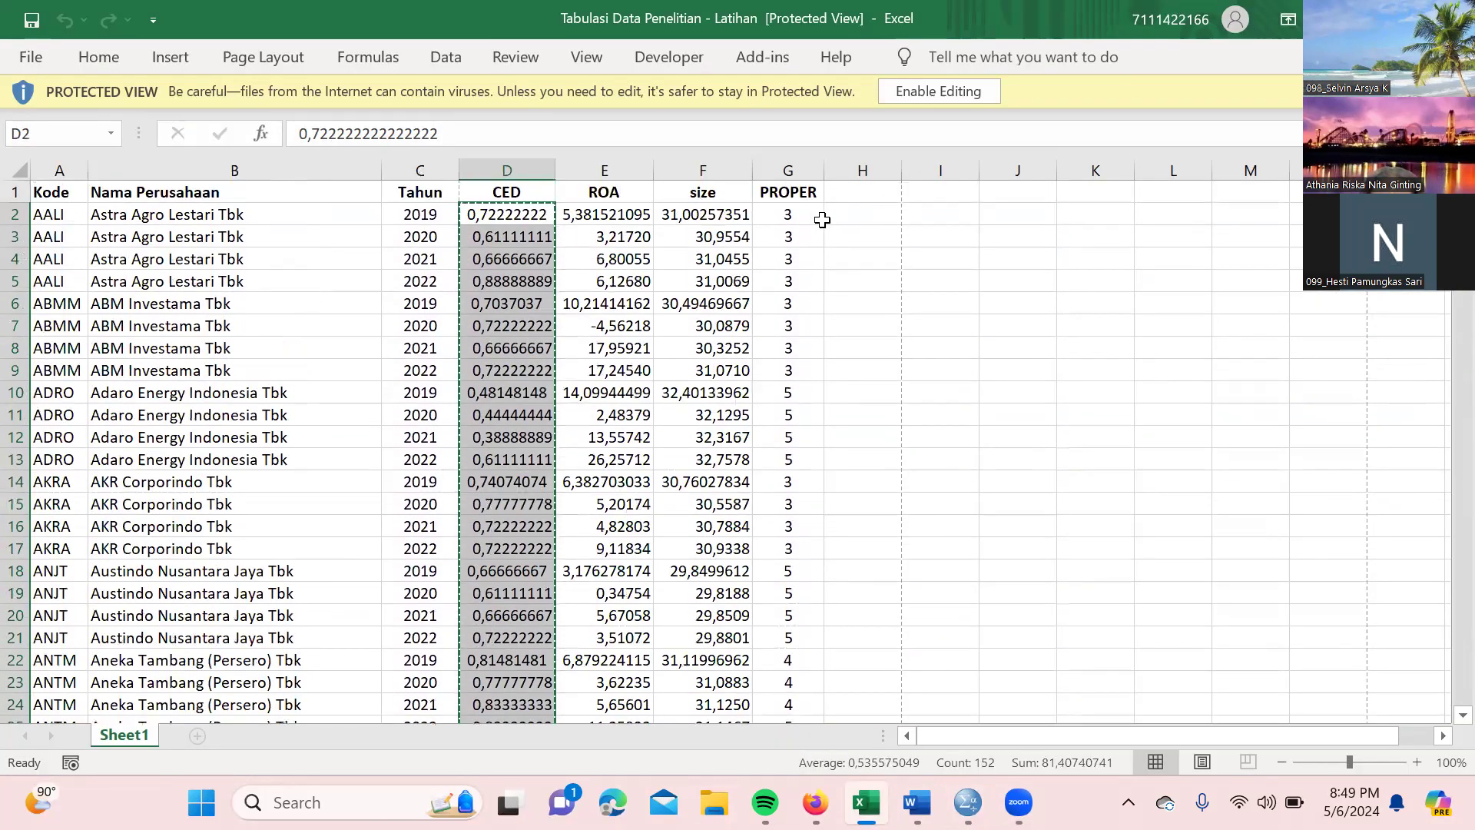
{"action": "left_click_drag", "start_coordinate": [787, 215], "coordinate": [794, 547]}
{"action": "key", "text": "ctrl+c"}
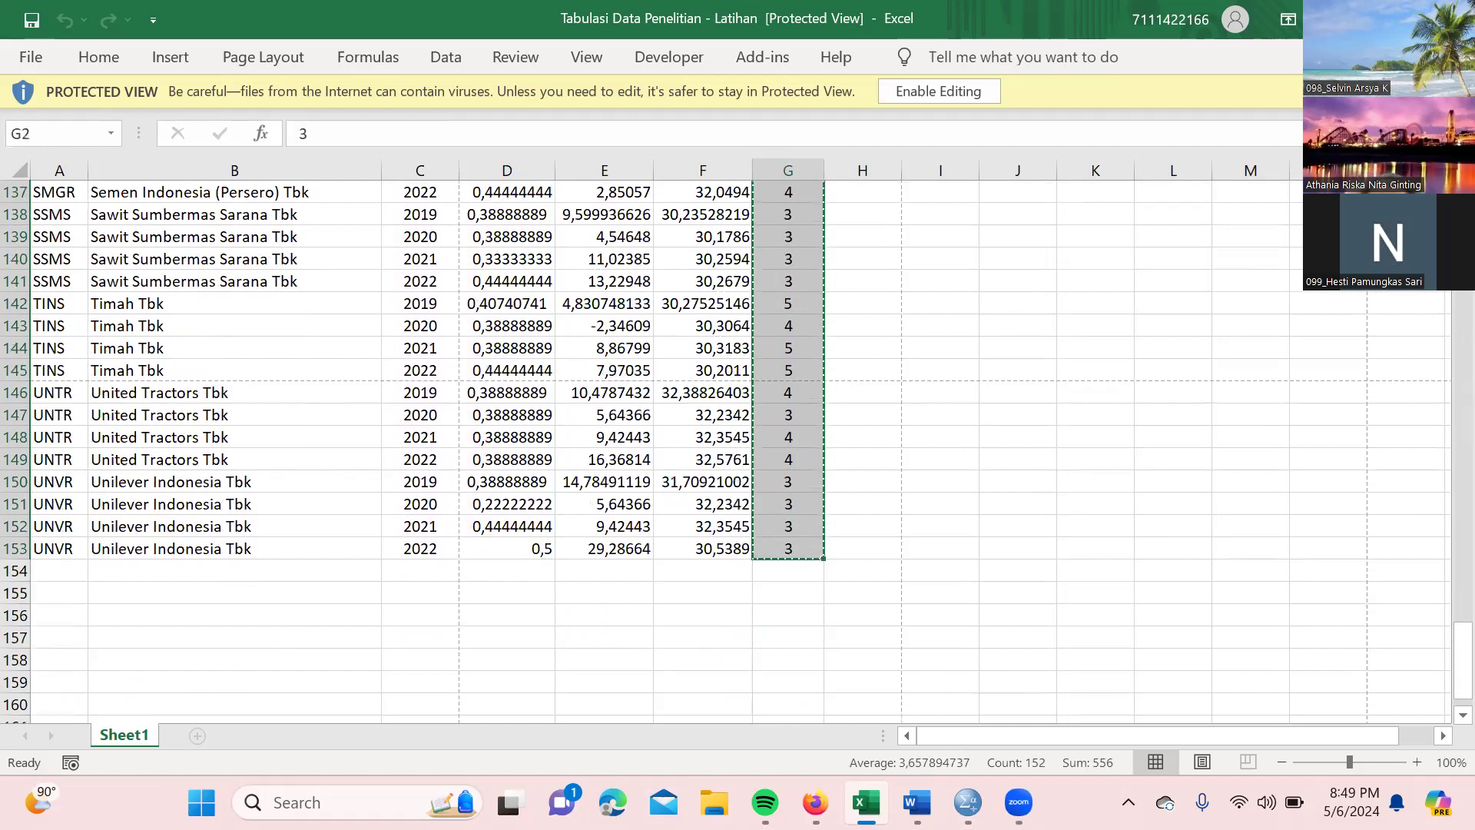
Switch to the Untitled4 dataset in SPSS and paste the copied PROPER values into the X2 column from row 1
{"action": "left_click", "coordinate": [976, 777]}
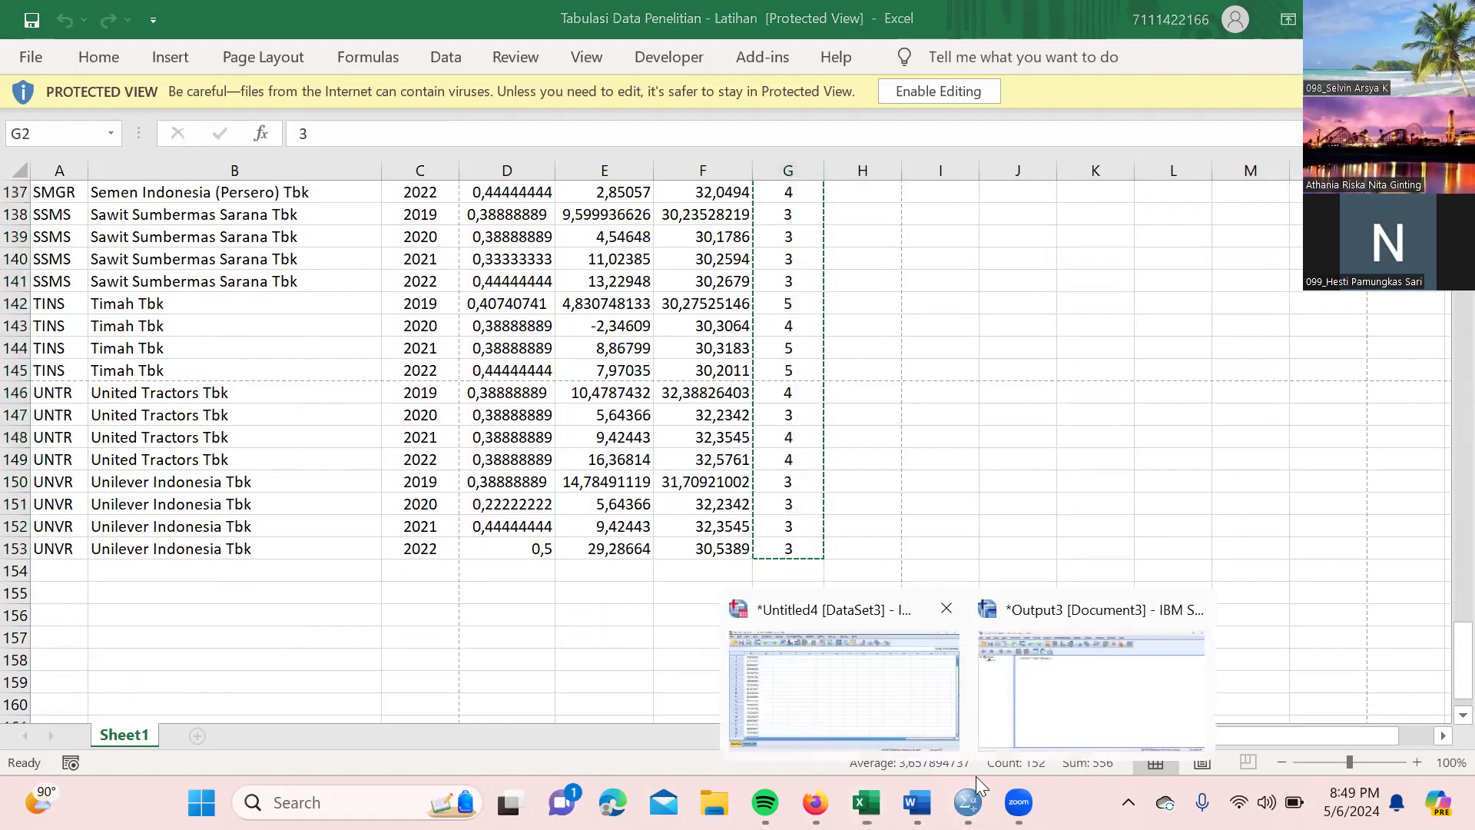
{"action": "left_click", "coordinate": [237, 172]}
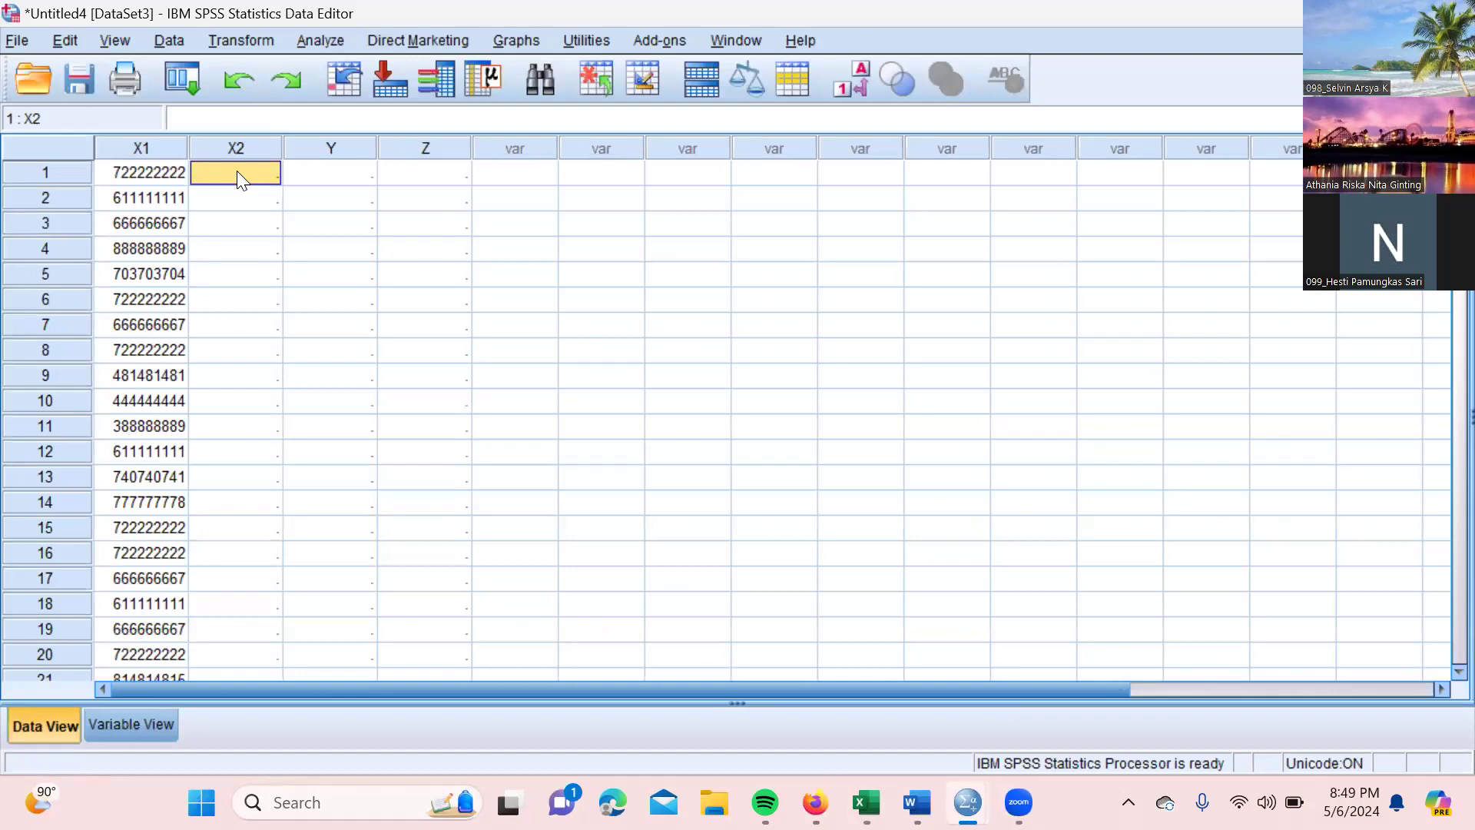
{"action": "key", "text": "ctrl+v"}
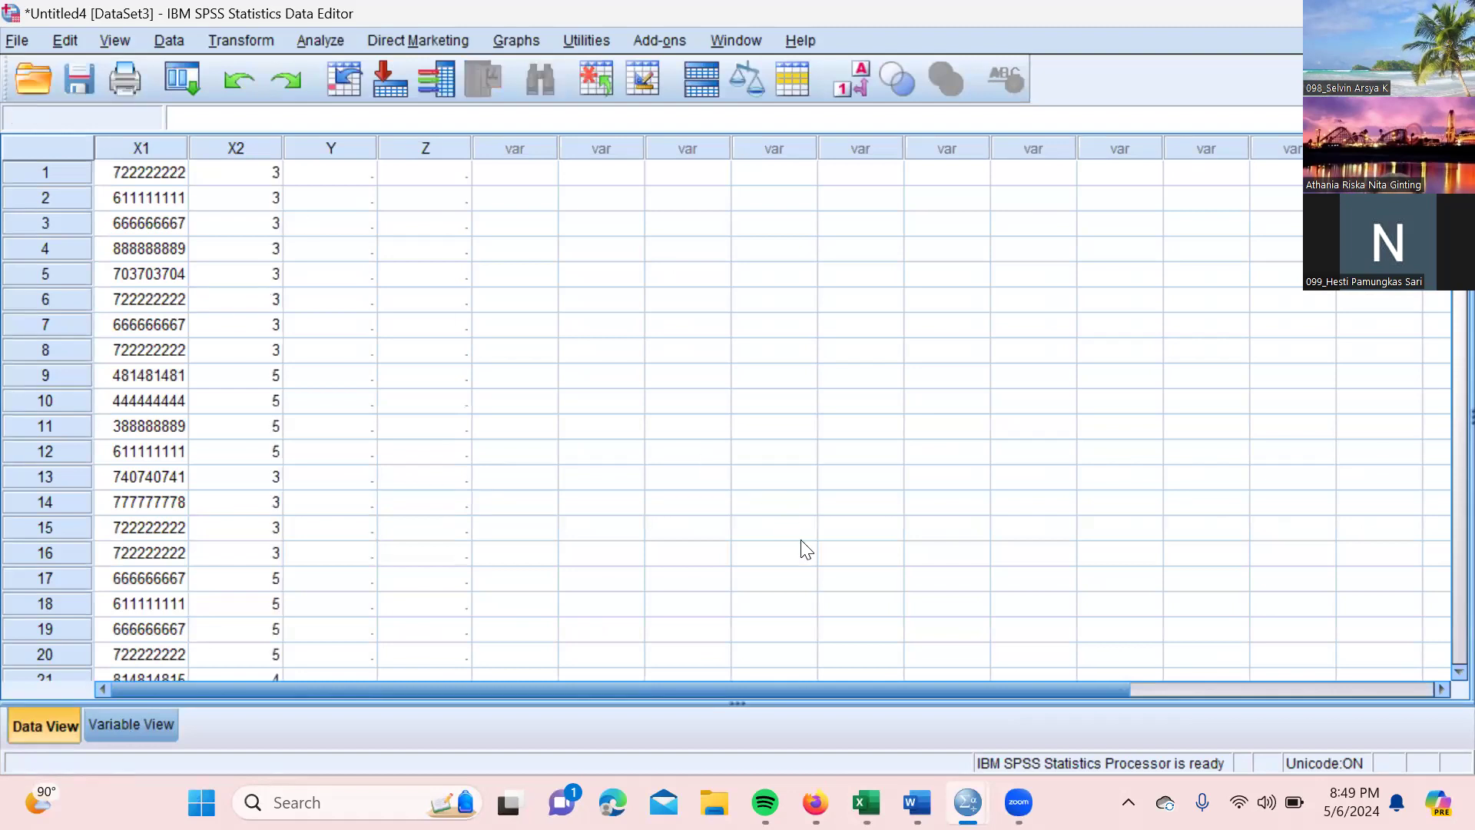
Switch back to the Tabulasi Data Penelitian workbook in Excel and copy the ROA and size values in E2:F153
{"action": "mouse_move", "coordinate": [1019, 802]}
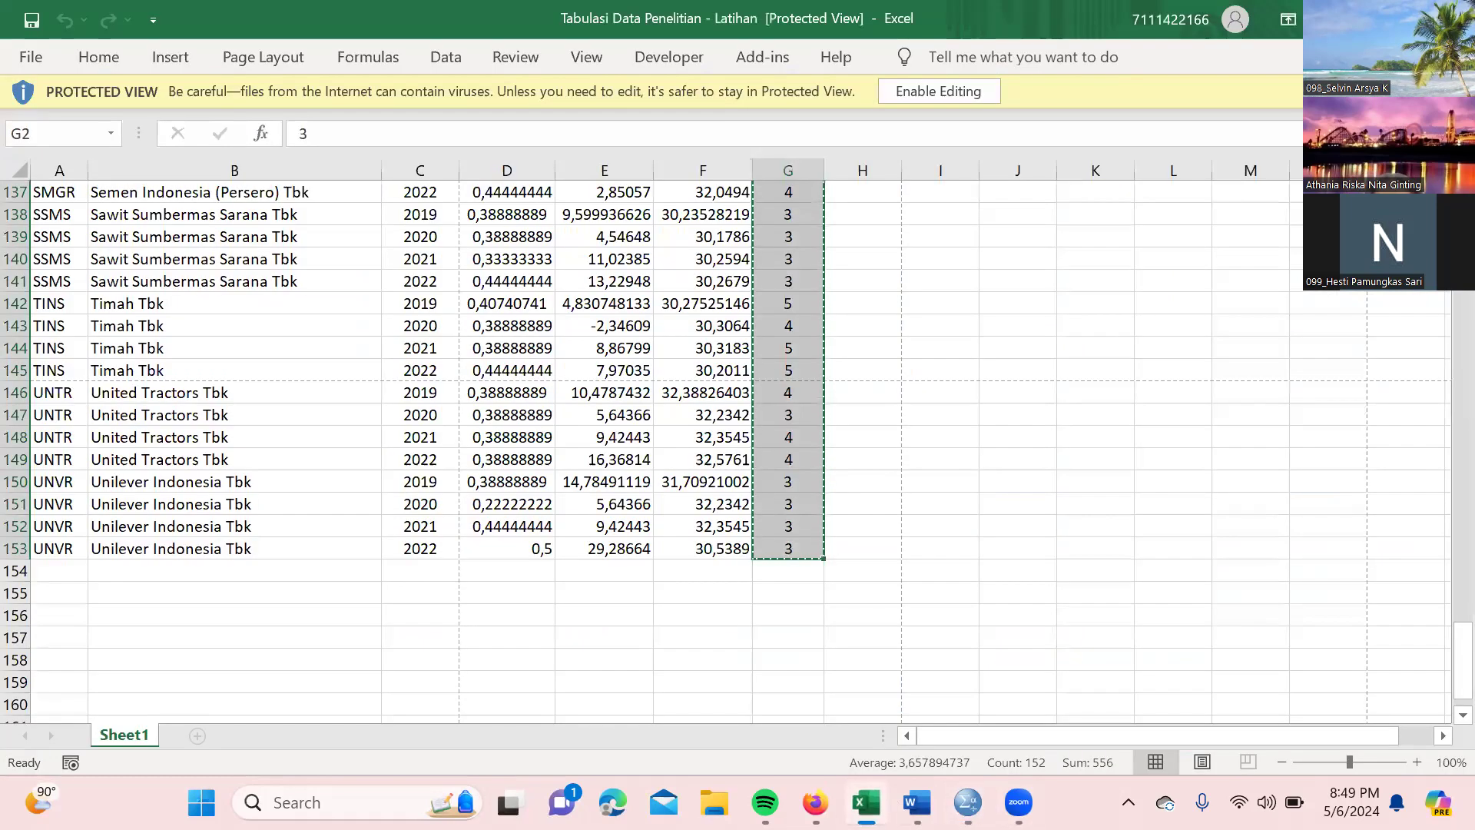
{"action": "left_click", "coordinate": [866, 802]}
{"action": "scroll", "coordinate": [1444, 661], "scroll_direction": "down", "scroll_amount": 1}
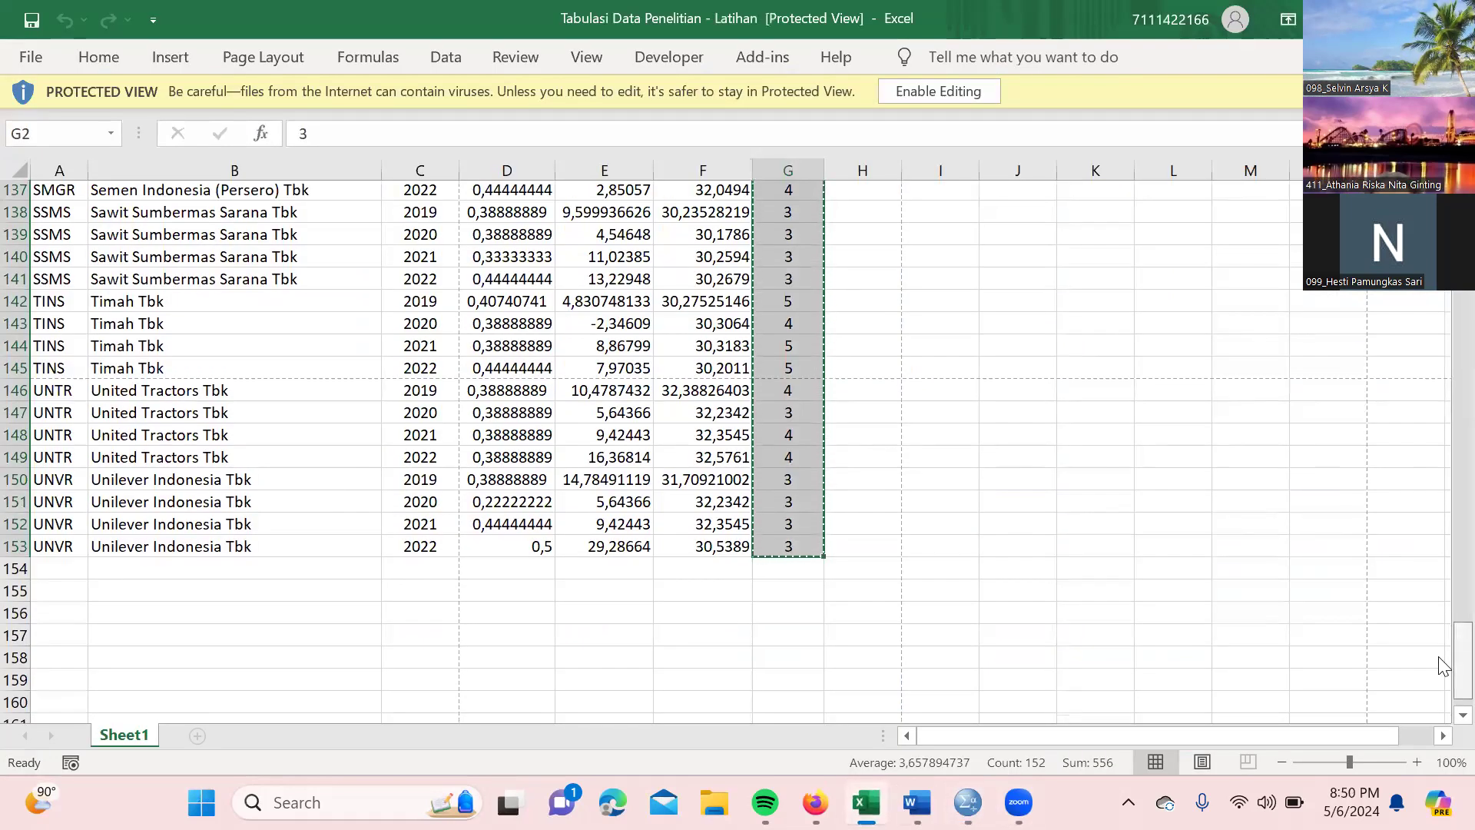
{"action": "scroll", "coordinate": [1443, 388], "scroll_direction": "up", "scroll_amount": 20}
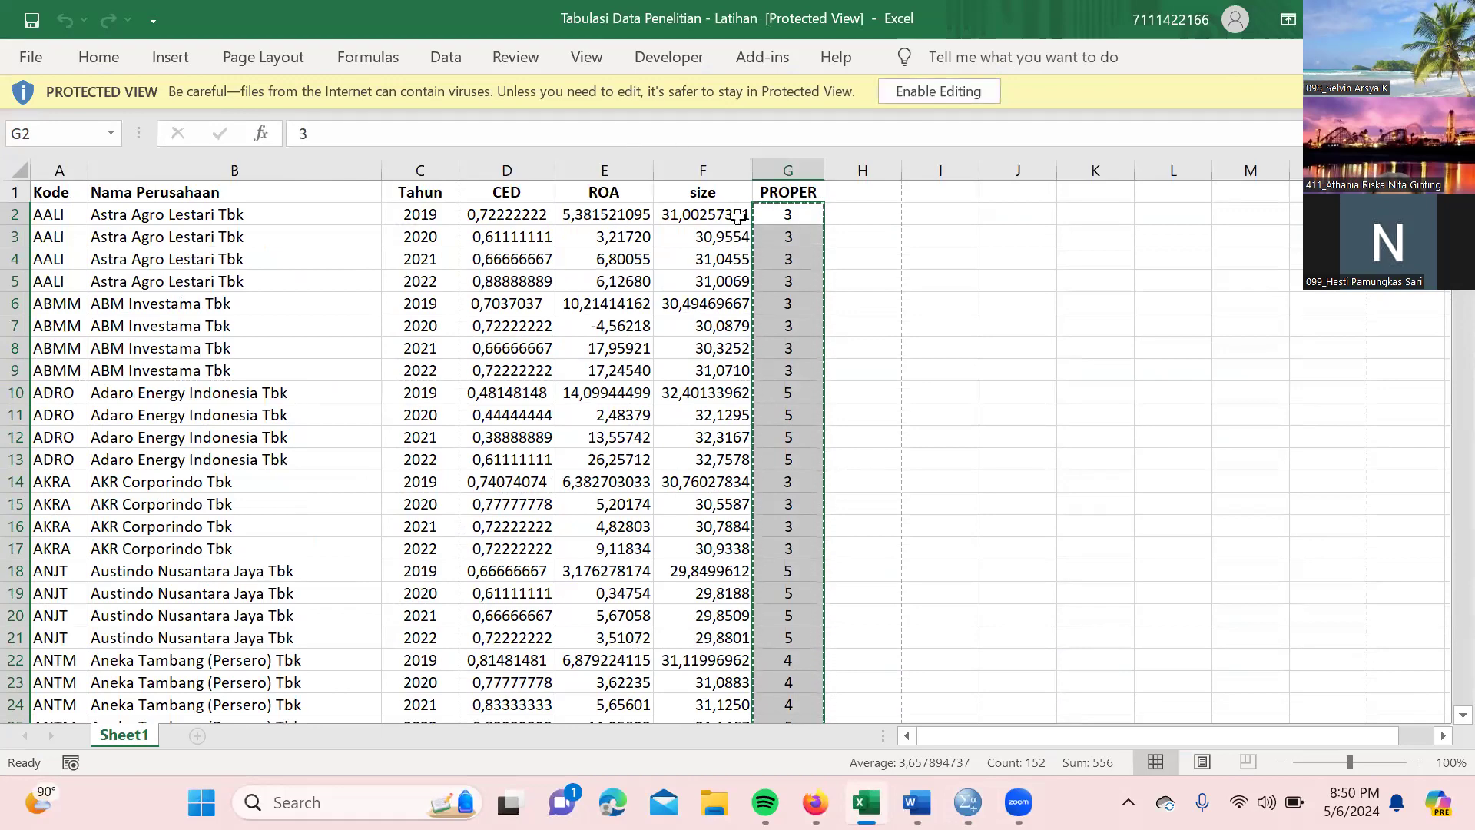
{"action": "left_click_drag", "start_coordinate": [619, 218], "coordinate": [734, 217]}
{"action": "left_click_drag", "start_coordinate": [723, 423], "coordinate": [730, 789]}
{"action": "left_click_drag", "start_coordinate": [727, 783], "coordinate": [715, 640]}
{"action": "key", "text": "ctrl+c"}
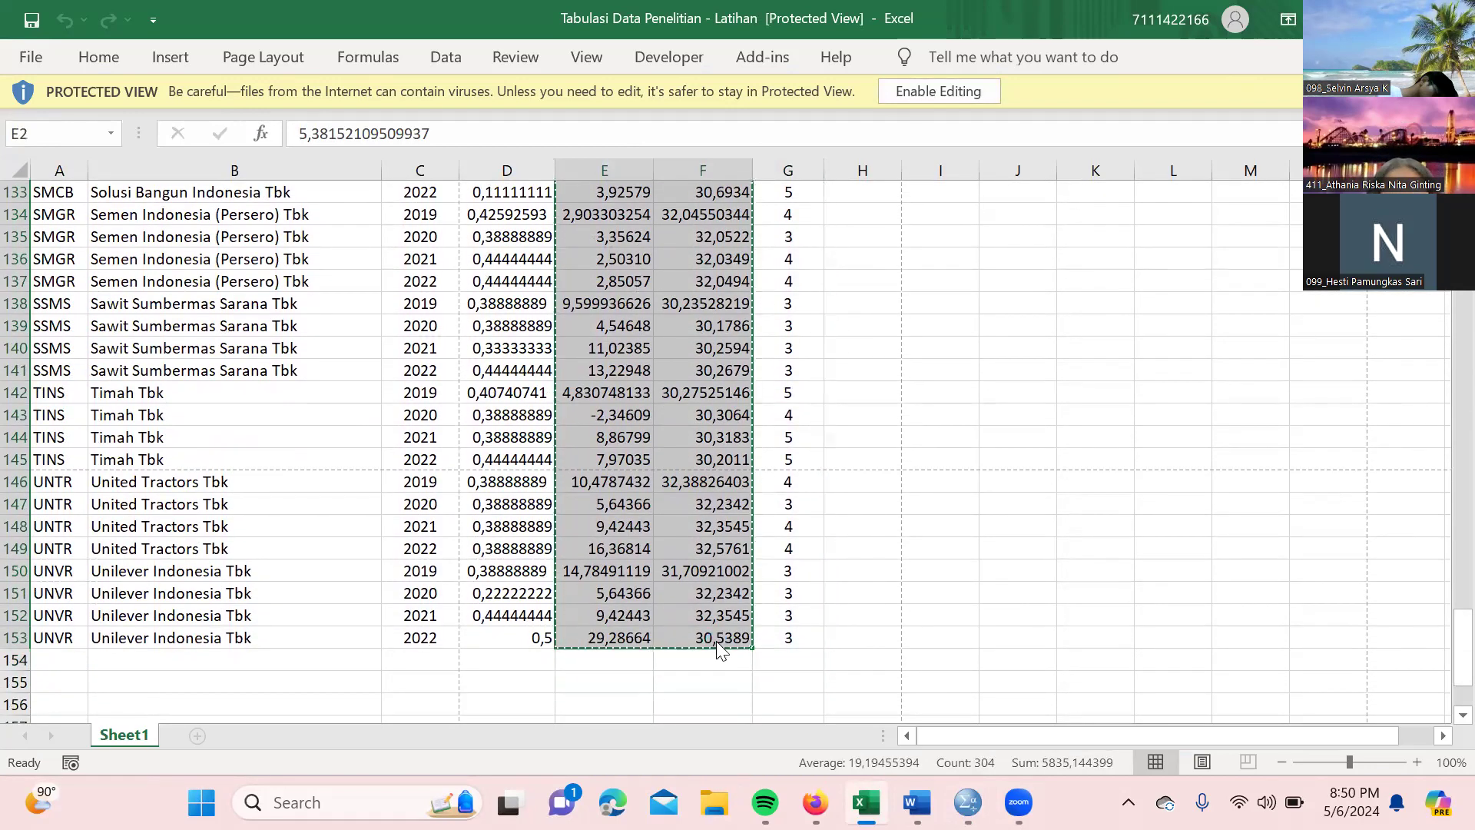
Return to the Untitled4 dataset in SPSS and paste the copied ROA and size values into the Y and Z columns from row 1
{"action": "mouse_move", "coordinate": [967, 802]}
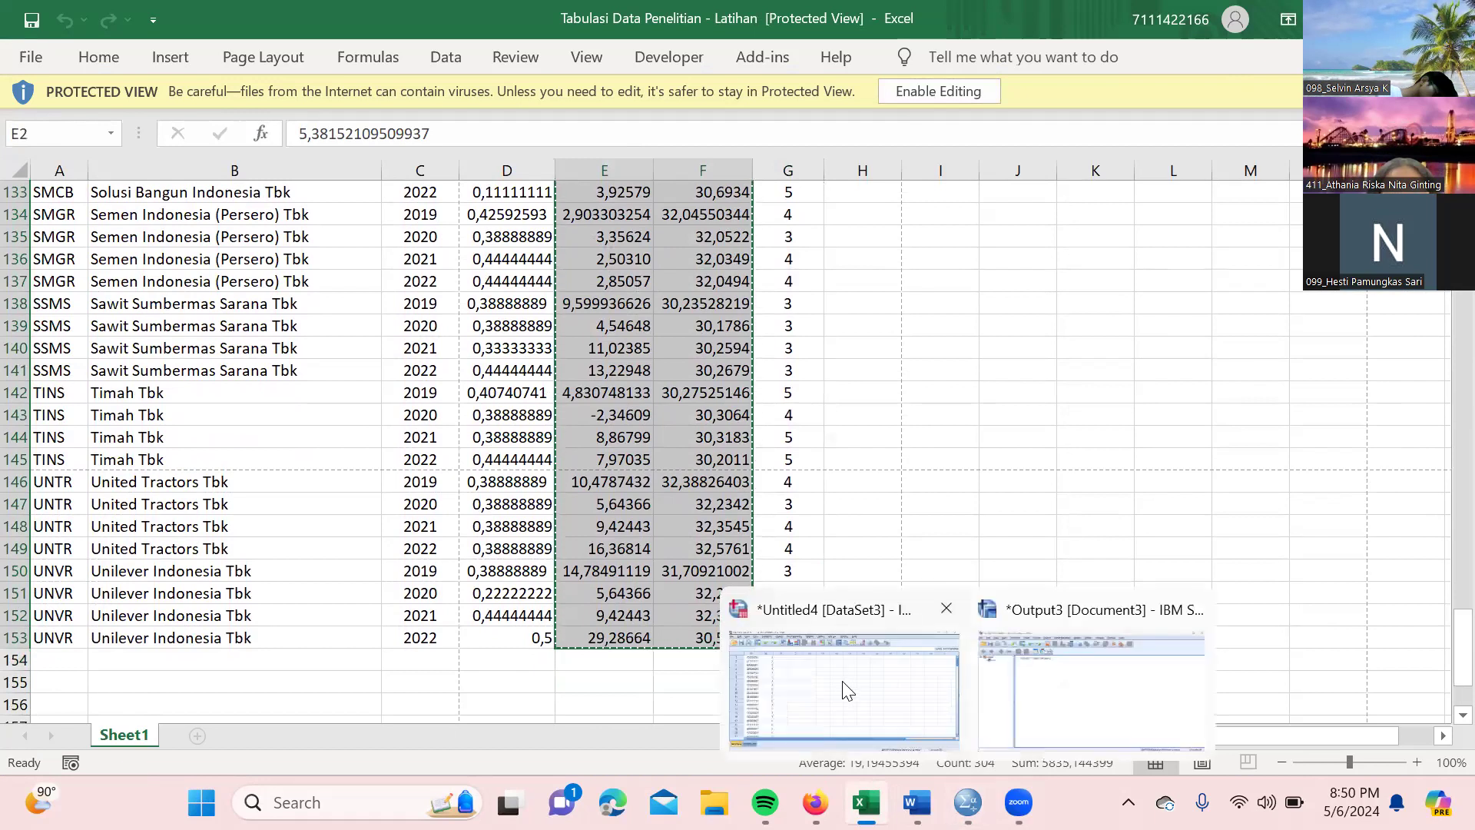
{"action": "left_click", "coordinate": [849, 690]}
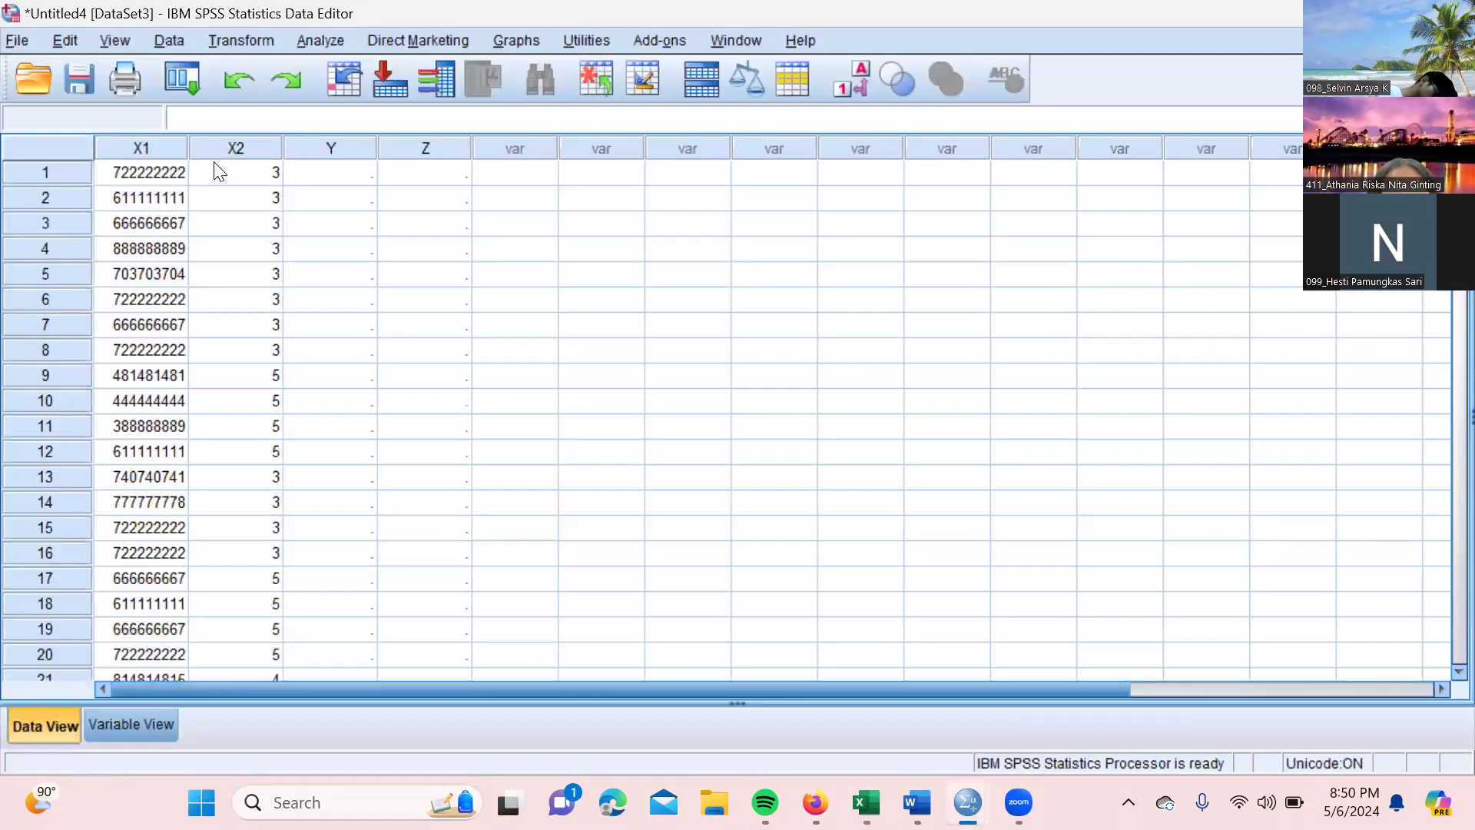
{"action": "left_click", "coordinate": [314, 177]}
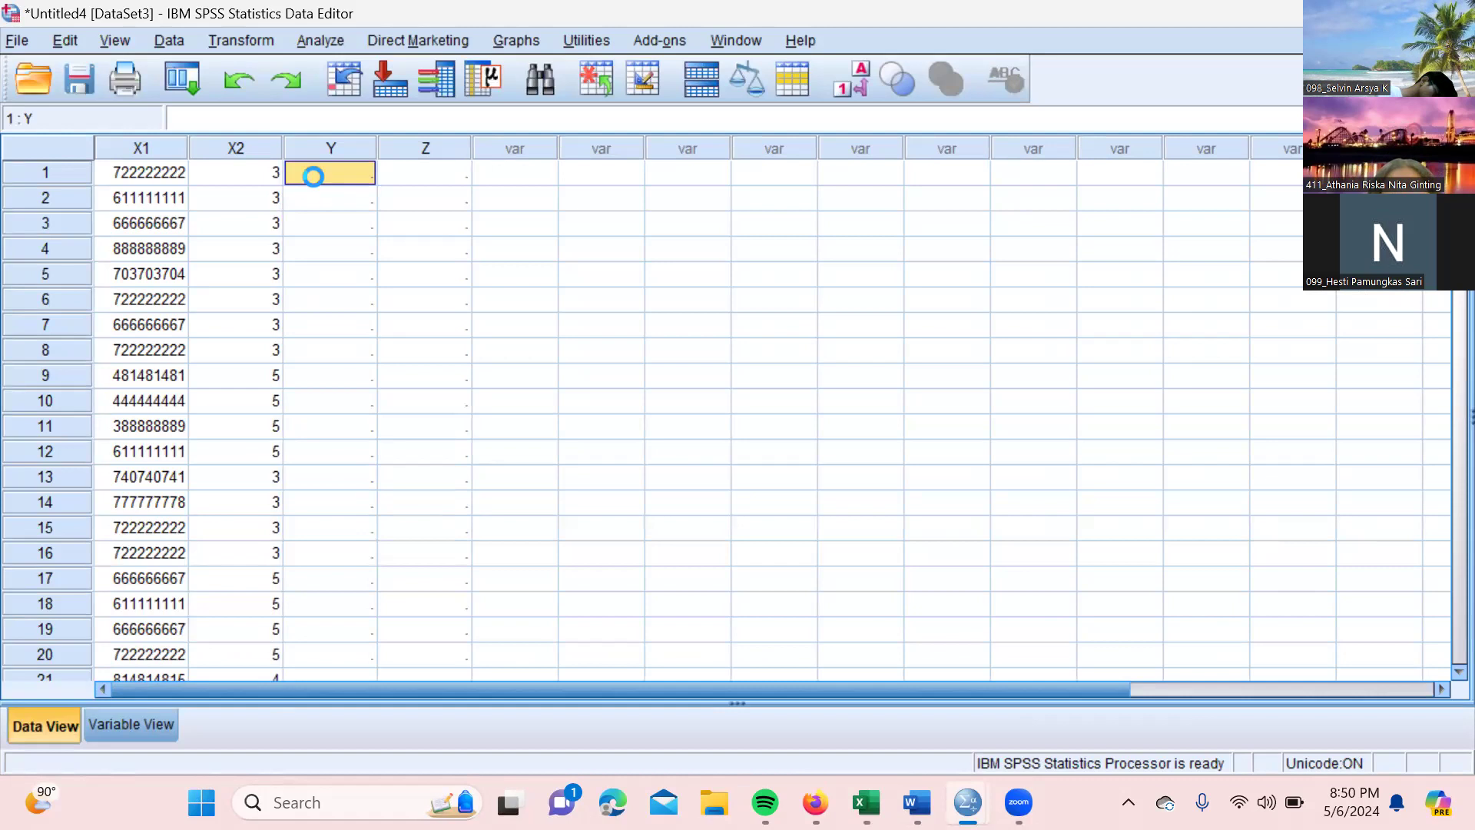
{"action": "key", "text": "ctrl+v"}
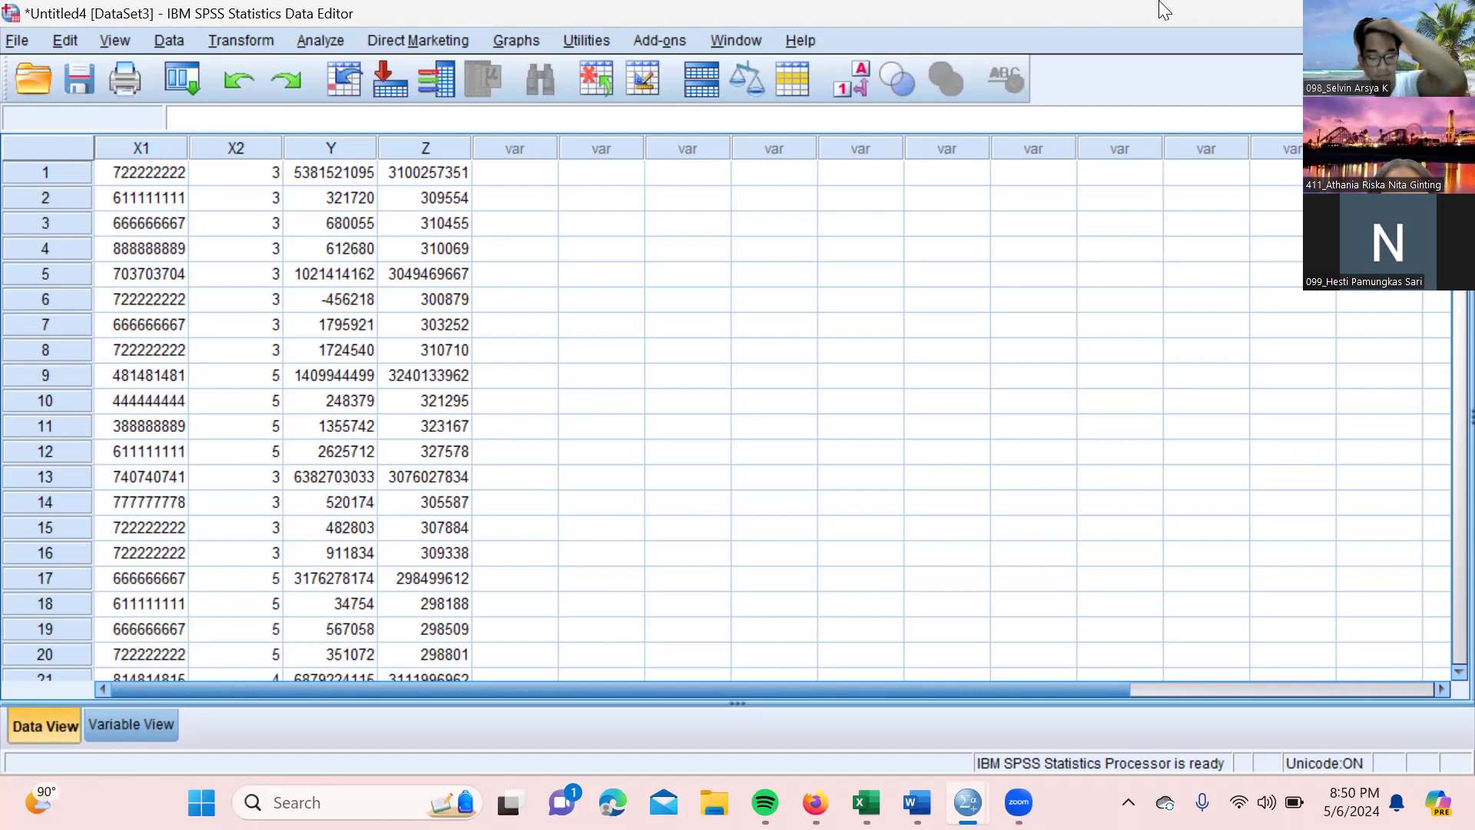
Start a Linear Regression analysis and set ROA [Y] as the dependent variable
{"action": "left_click", "coordinate": [335, 44]}
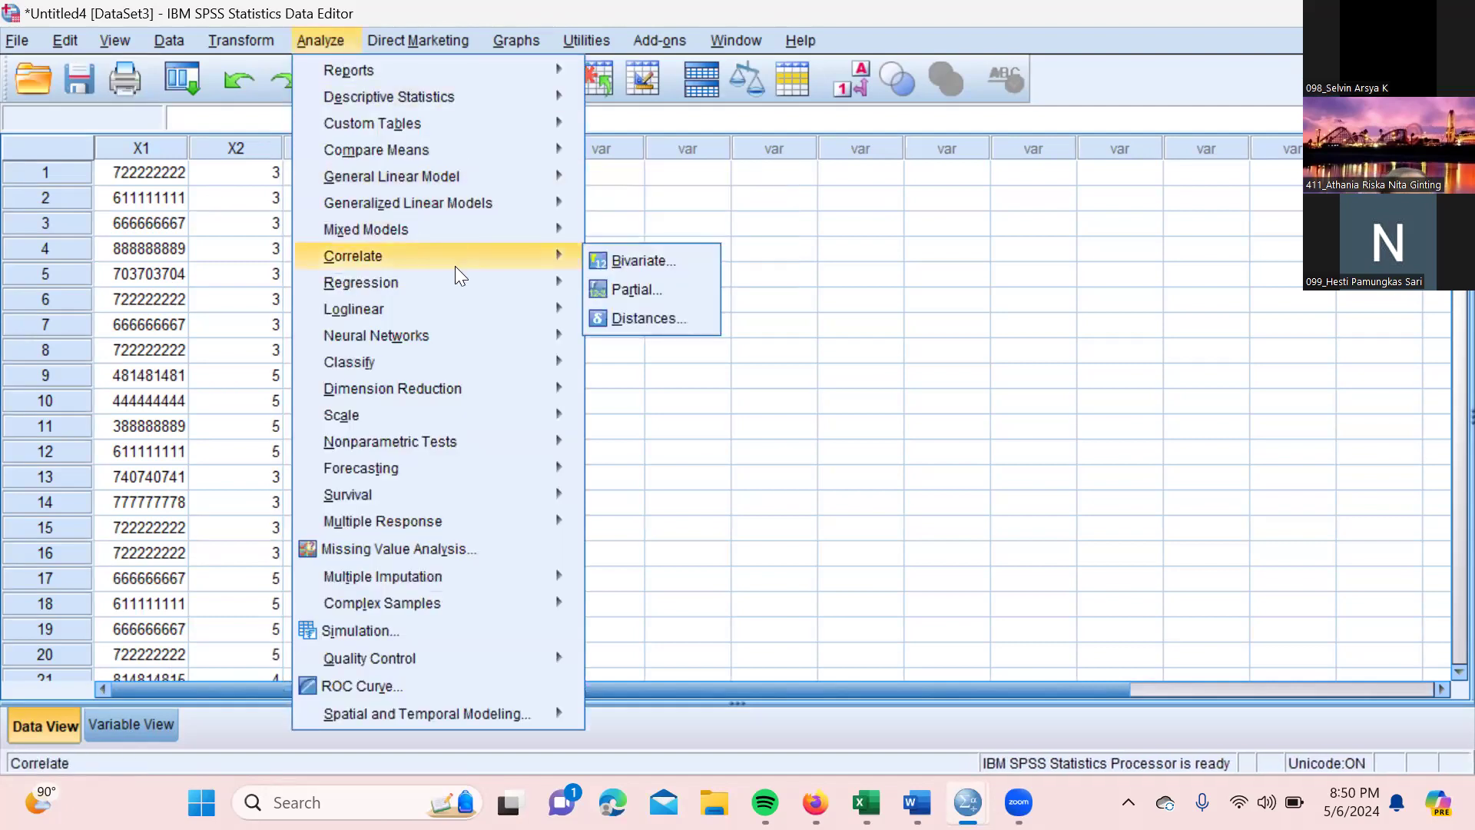
{"action": "mouse_move", "coordinate": [468, 290]}
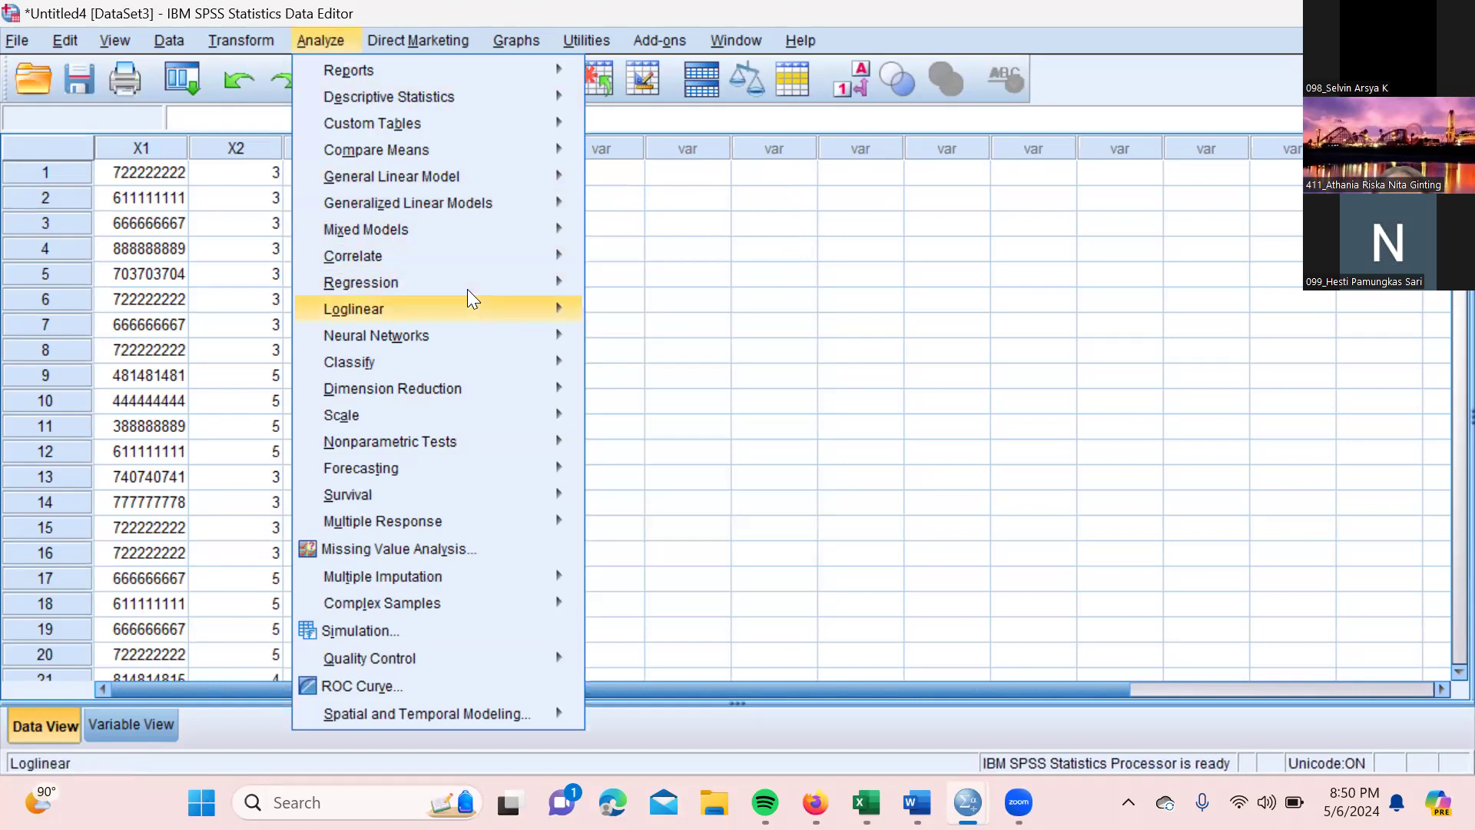
{"action": "mouse_move", "coordinate": [538, 284]}
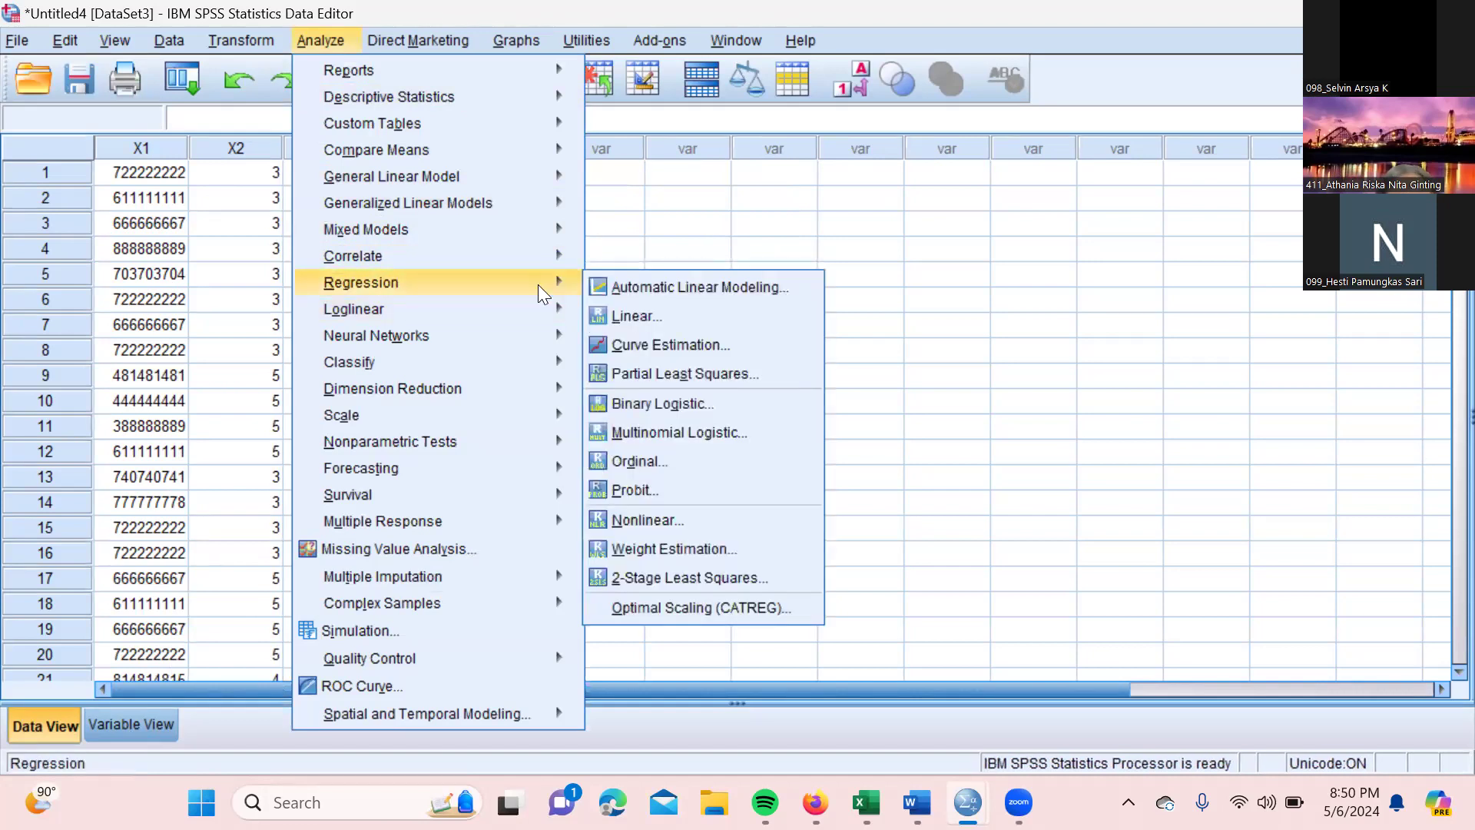
{"action": "left_click", "coordinate": [622, 315]}
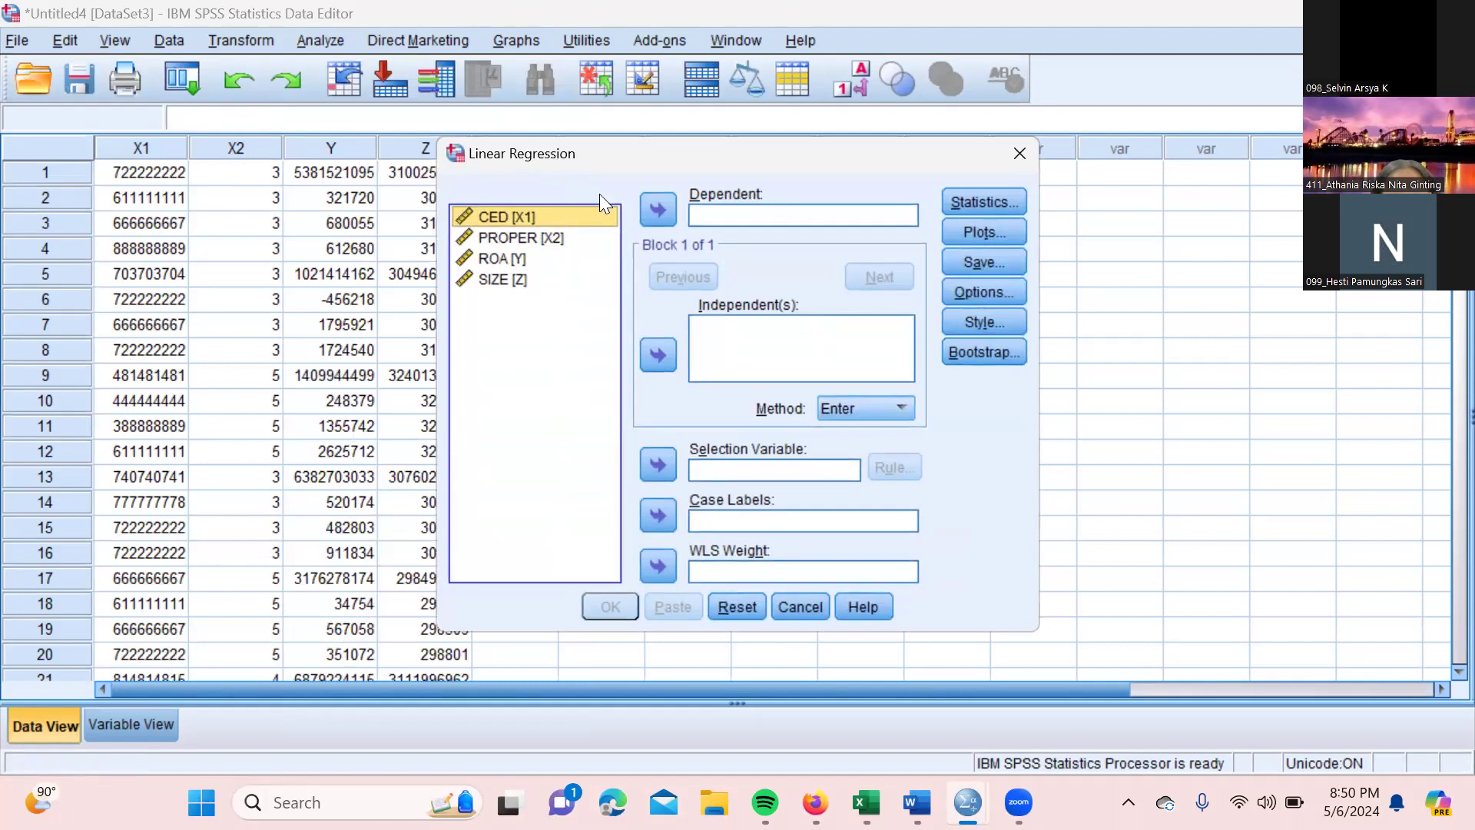
{"action": "left_click", "coordinate": [520, 257]}
{"action": "left_click", "coordinate": [660, 210]}
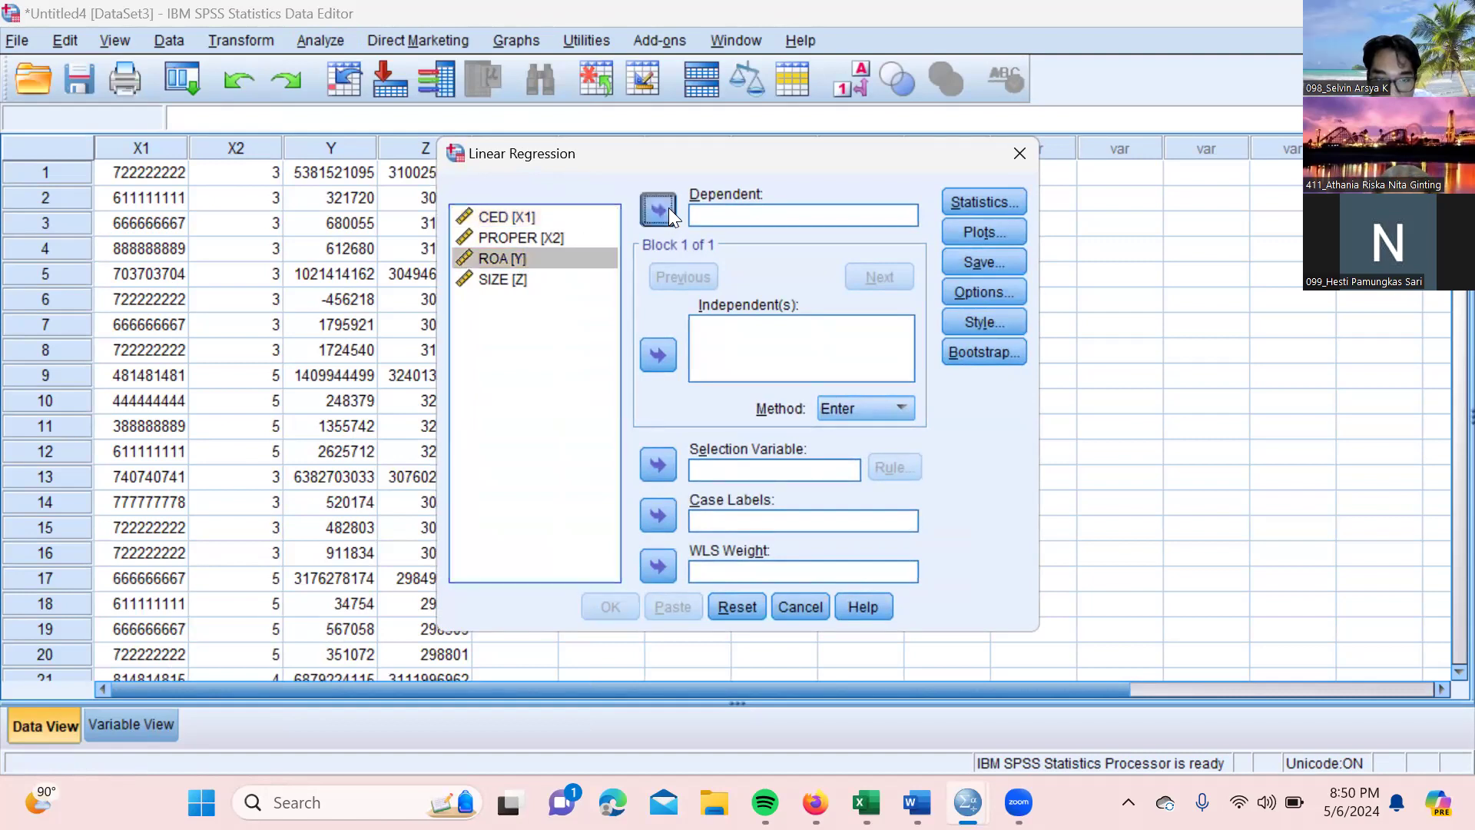
Add CED [X1] and PROPER [X2] as the independent variables, run the regression and view its output
{"action": "left_click", "coordinate": [534, 210]}
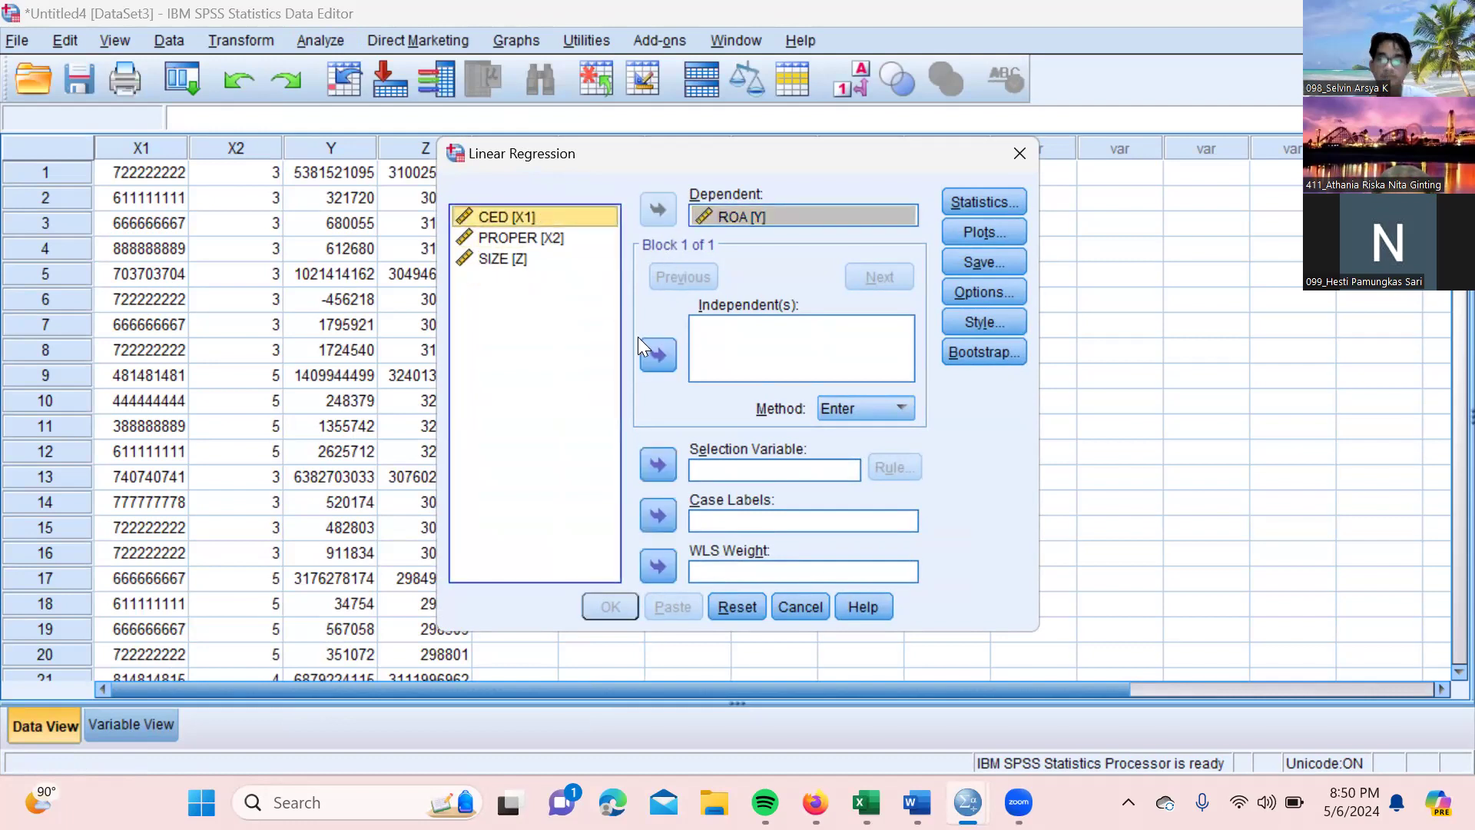
{"action": "left_click", "coordinate": [661, 354]}
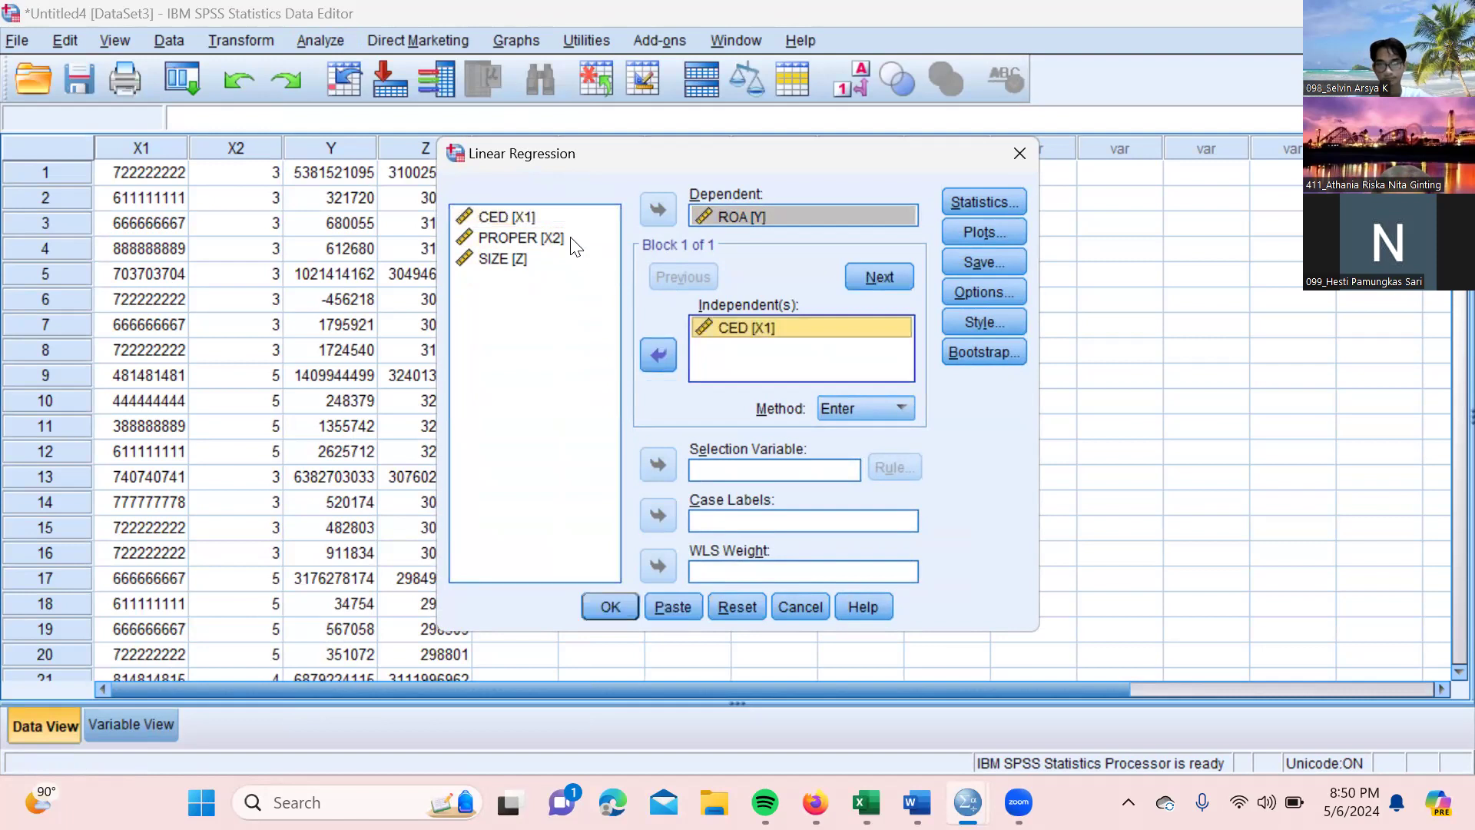
{"action": "left_click", "coordinate": [538, 238]}
{"action": "left_click", "coordinate": [650, 347]}
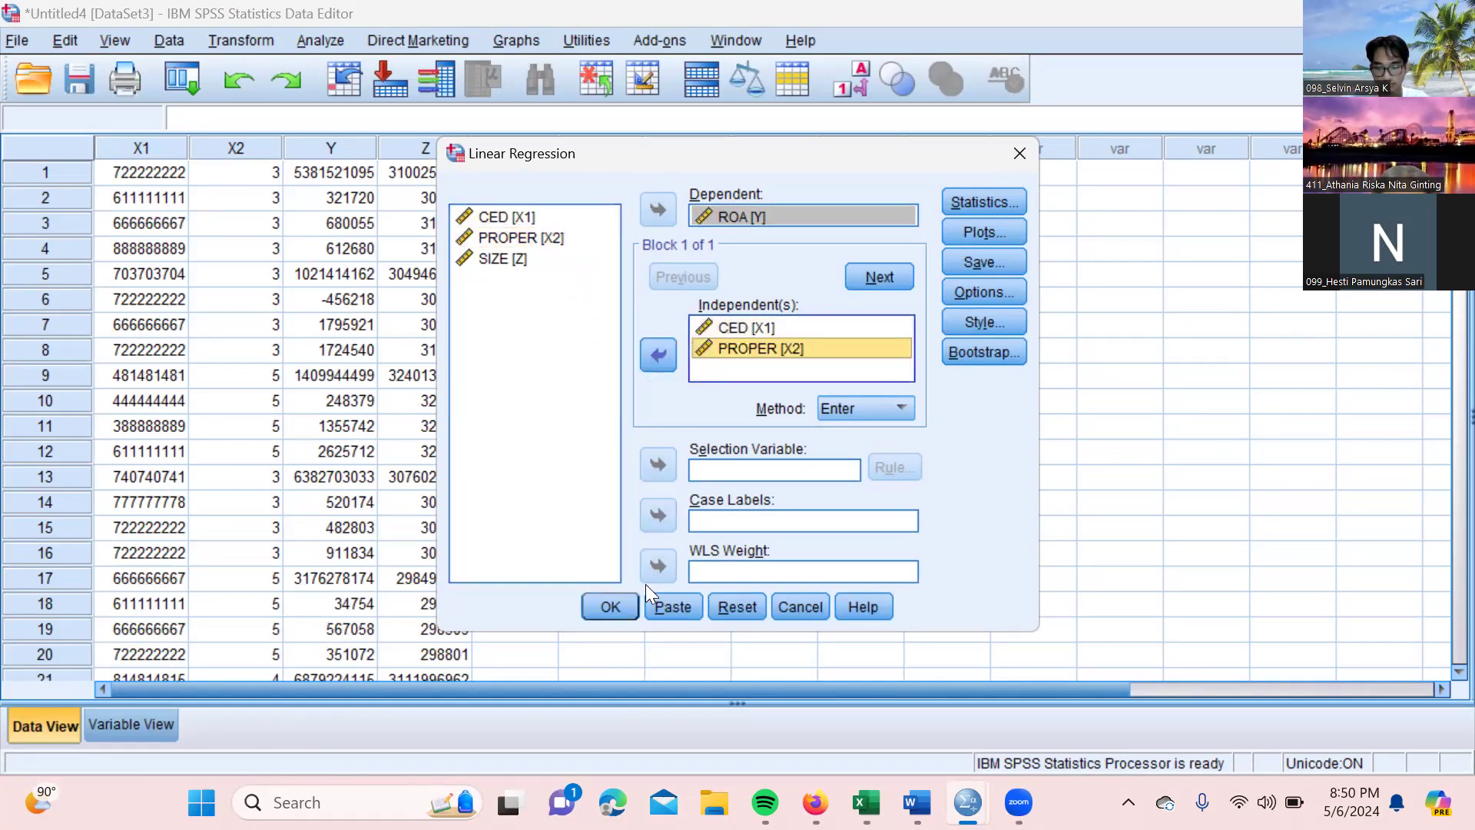
{"action": "left_click", "coordinate": [610, 606]}
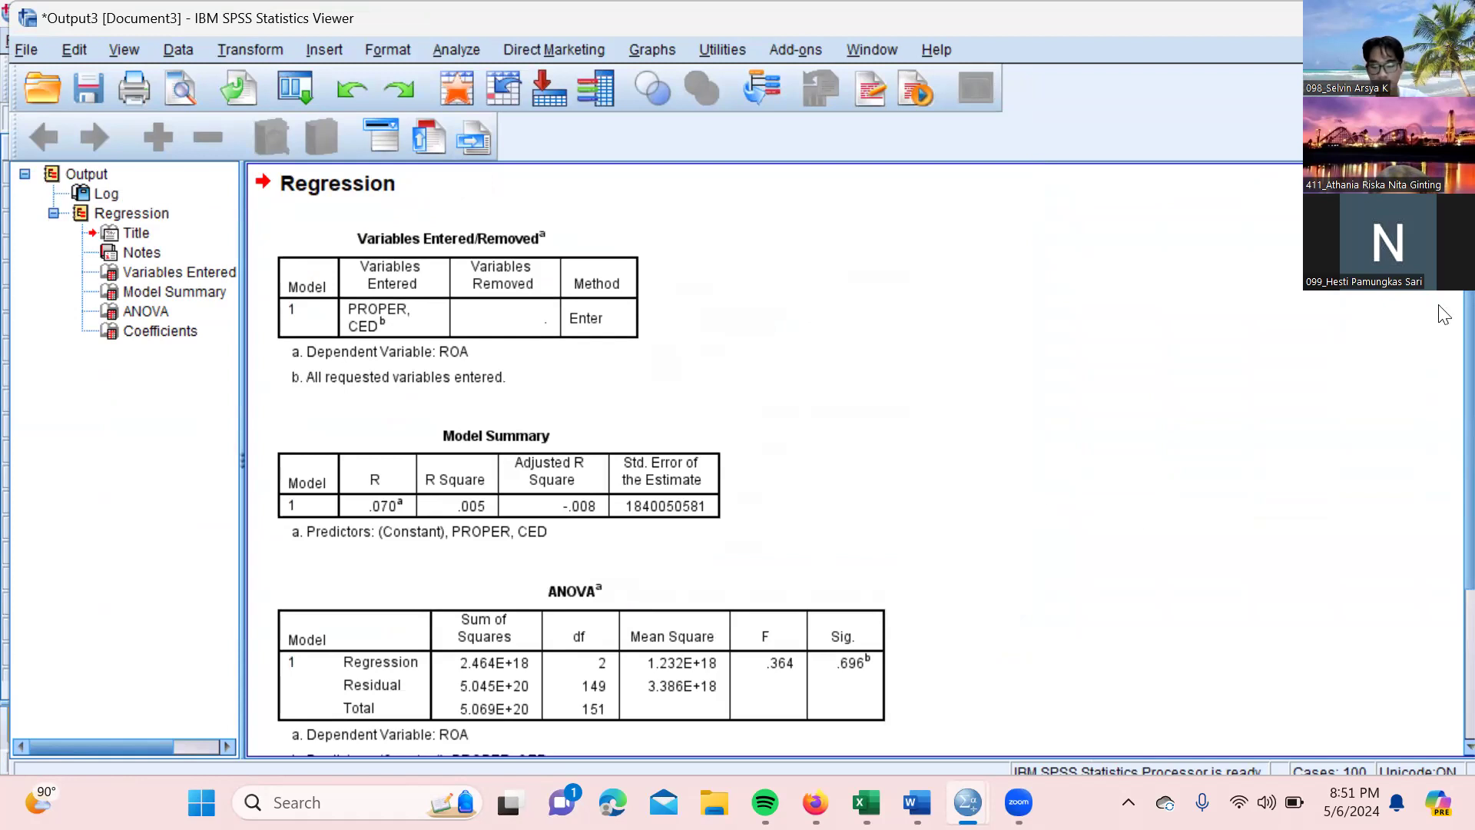
{"action": "scroll", "coordinate": [1445, 315], "scroll_direction": "up", "scroll_amount": 3}
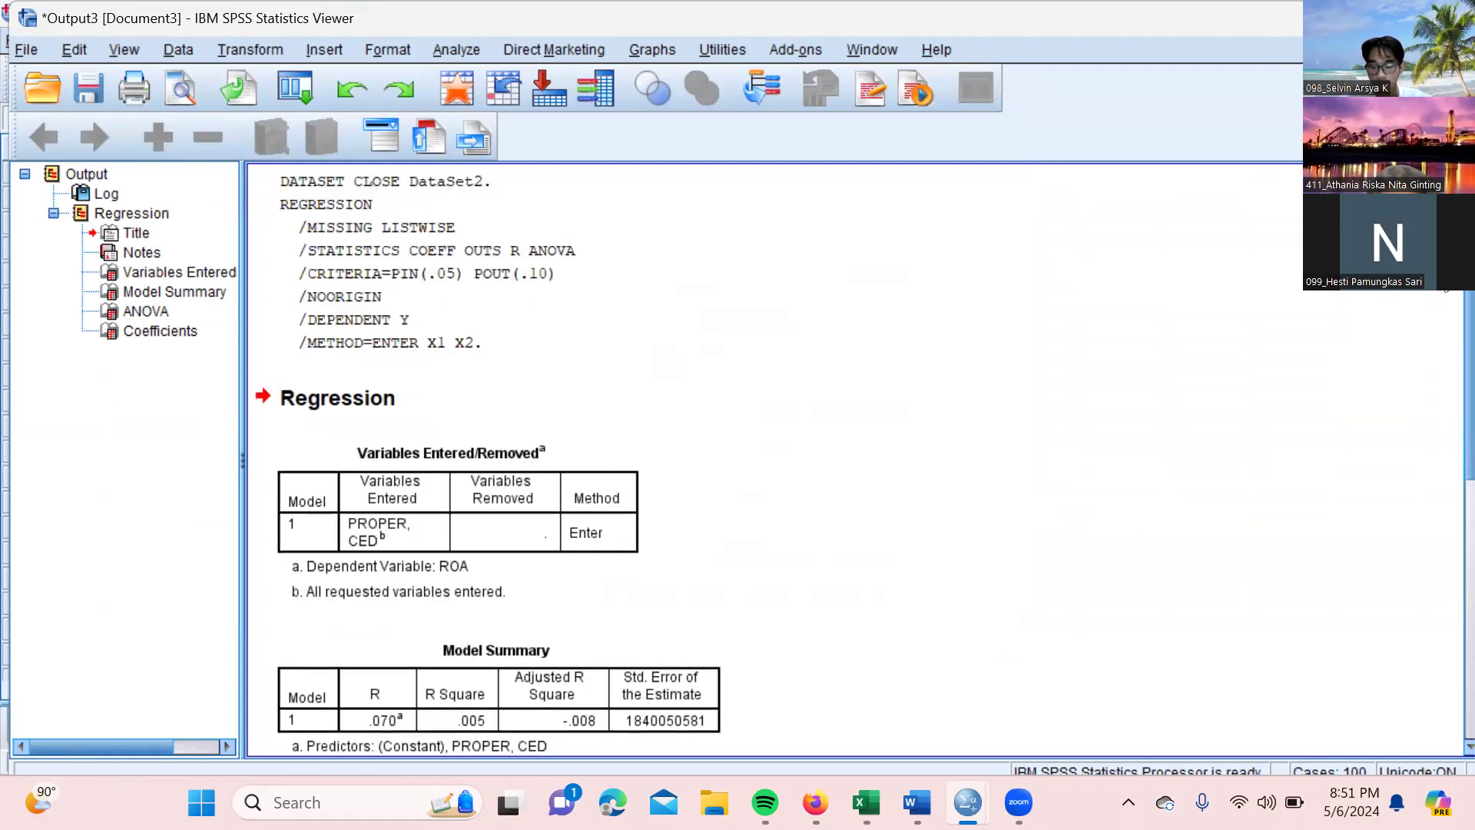
Switch to the spss hesti document in Word, review the CED, PROPER and R square analysis, and undo the last edit after "5%"
{"action": "mouse_move", "coordinate": [916, 802]}
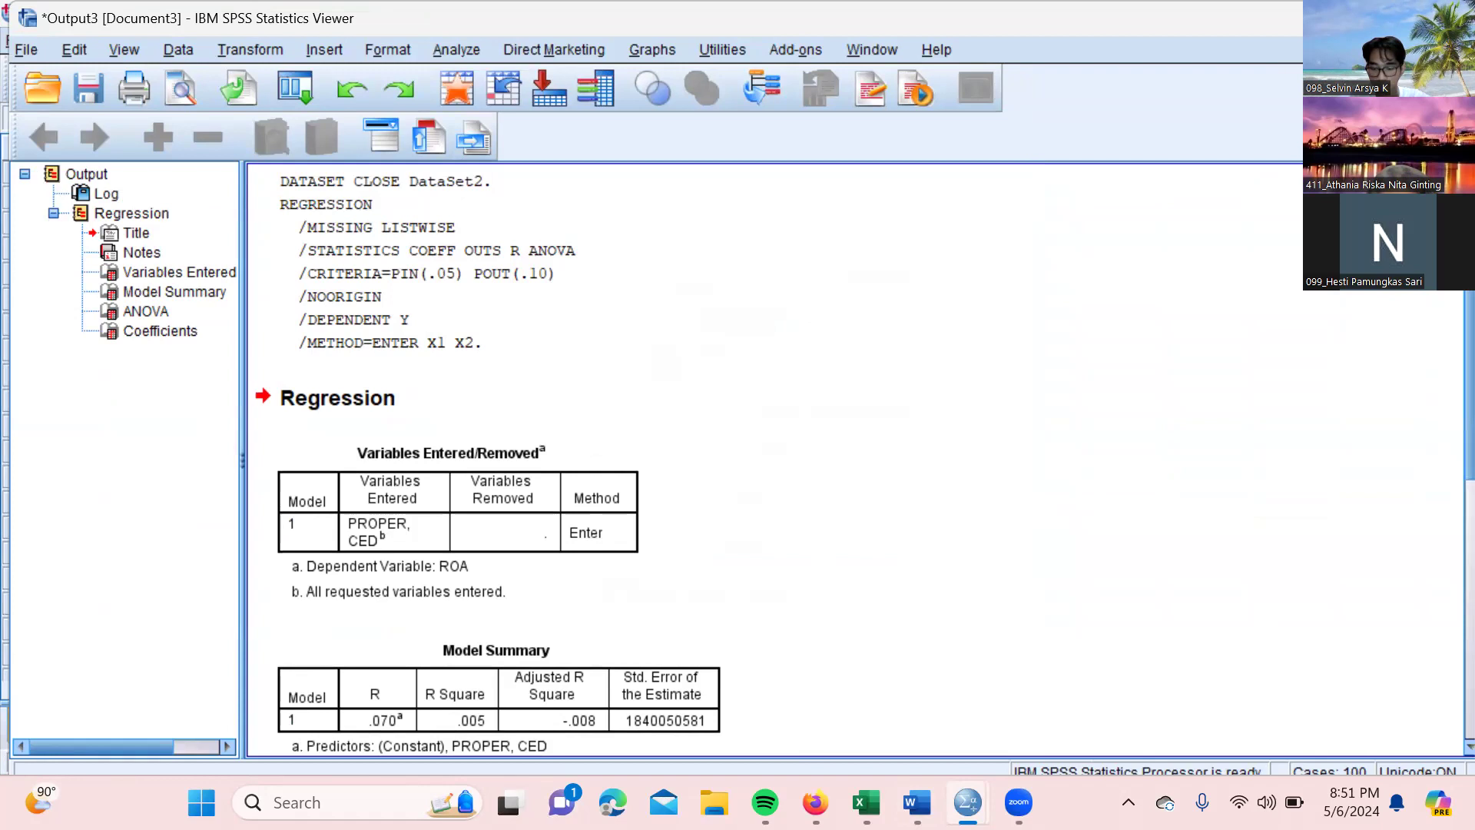
{"action": "key", "text": "alt+Tab"}
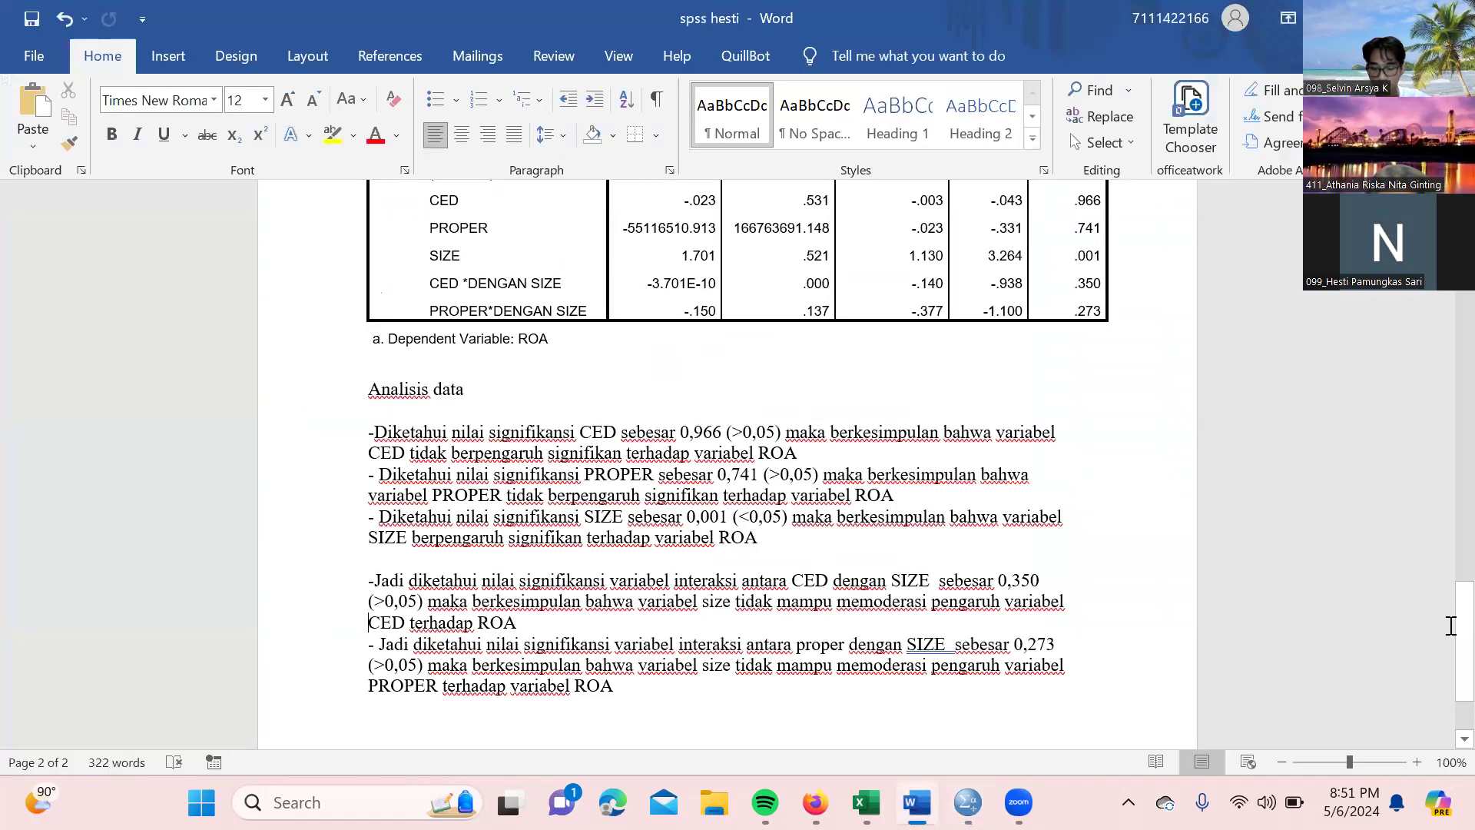
{"action": "left_click_drag", "start_coordinate": [1445, 648], "coordinate": [1442, 331]}
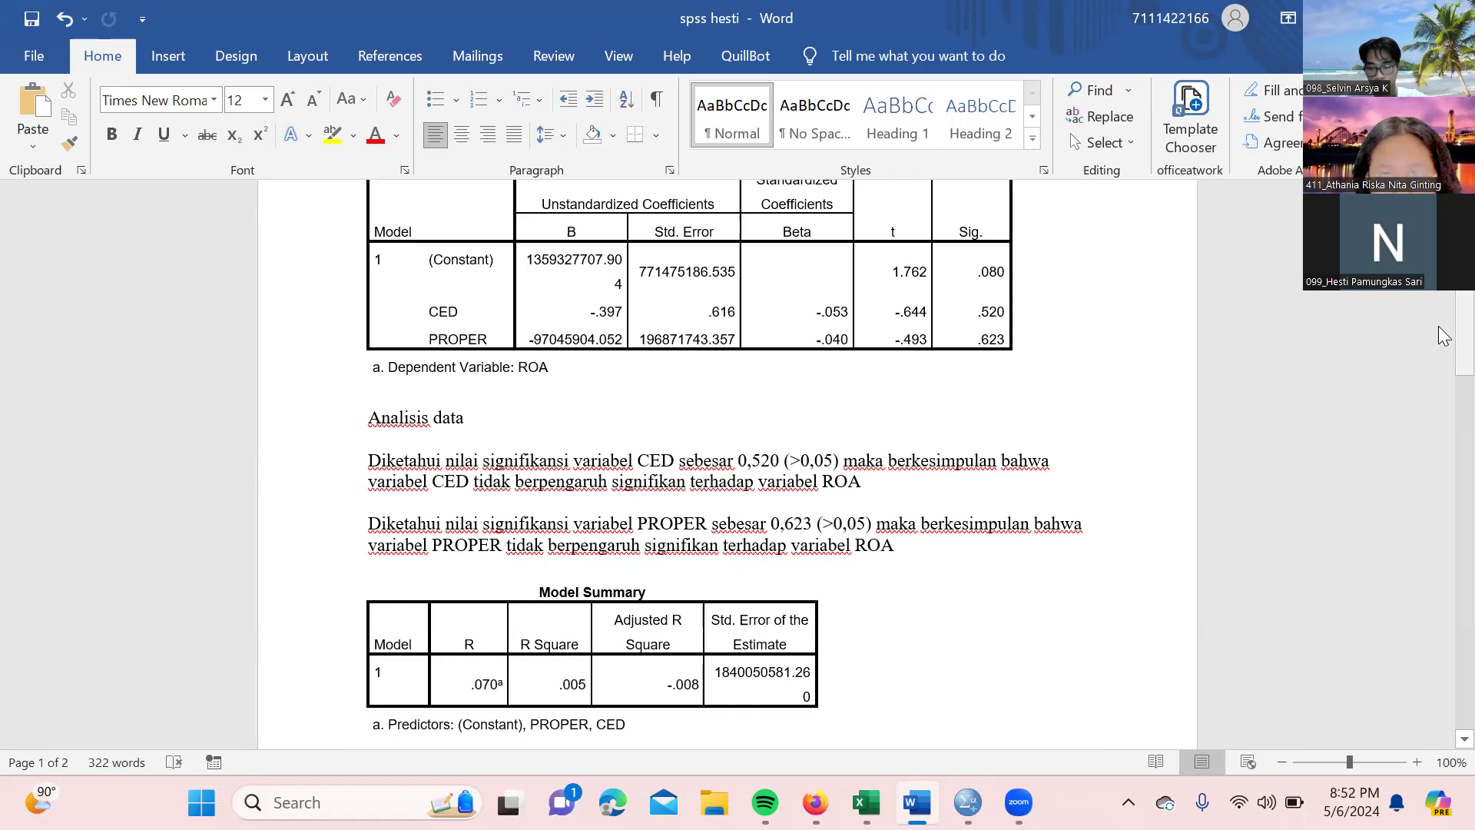
{"action": "scroll", "coordinate": [1444, 391], "scroll_direction": "down", "scroll_amount": 4}
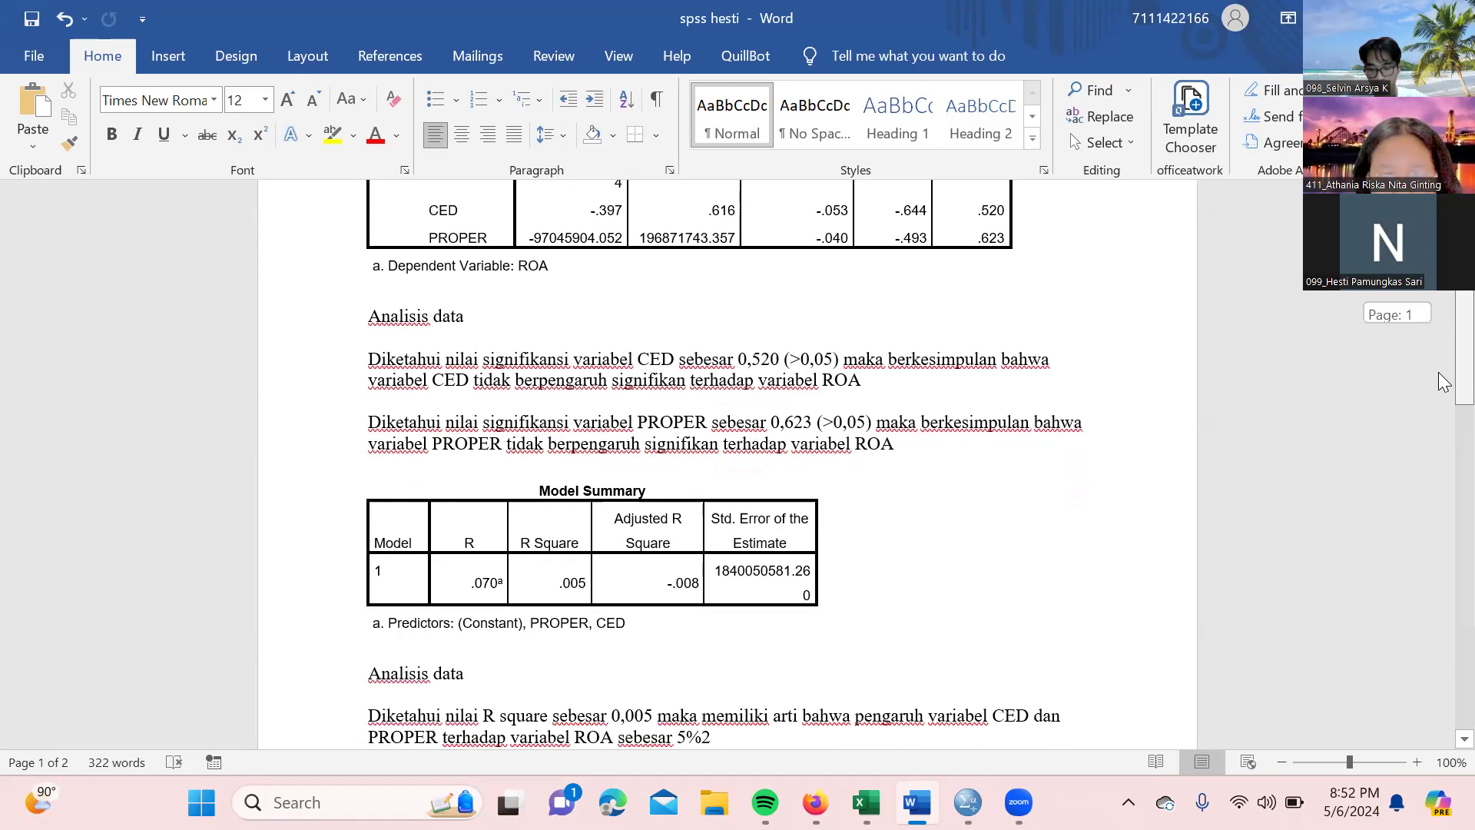
{"action": "scroll", "coordinate": [1445, 388], "scroll_direction": "up", "scroll_amount": 1}
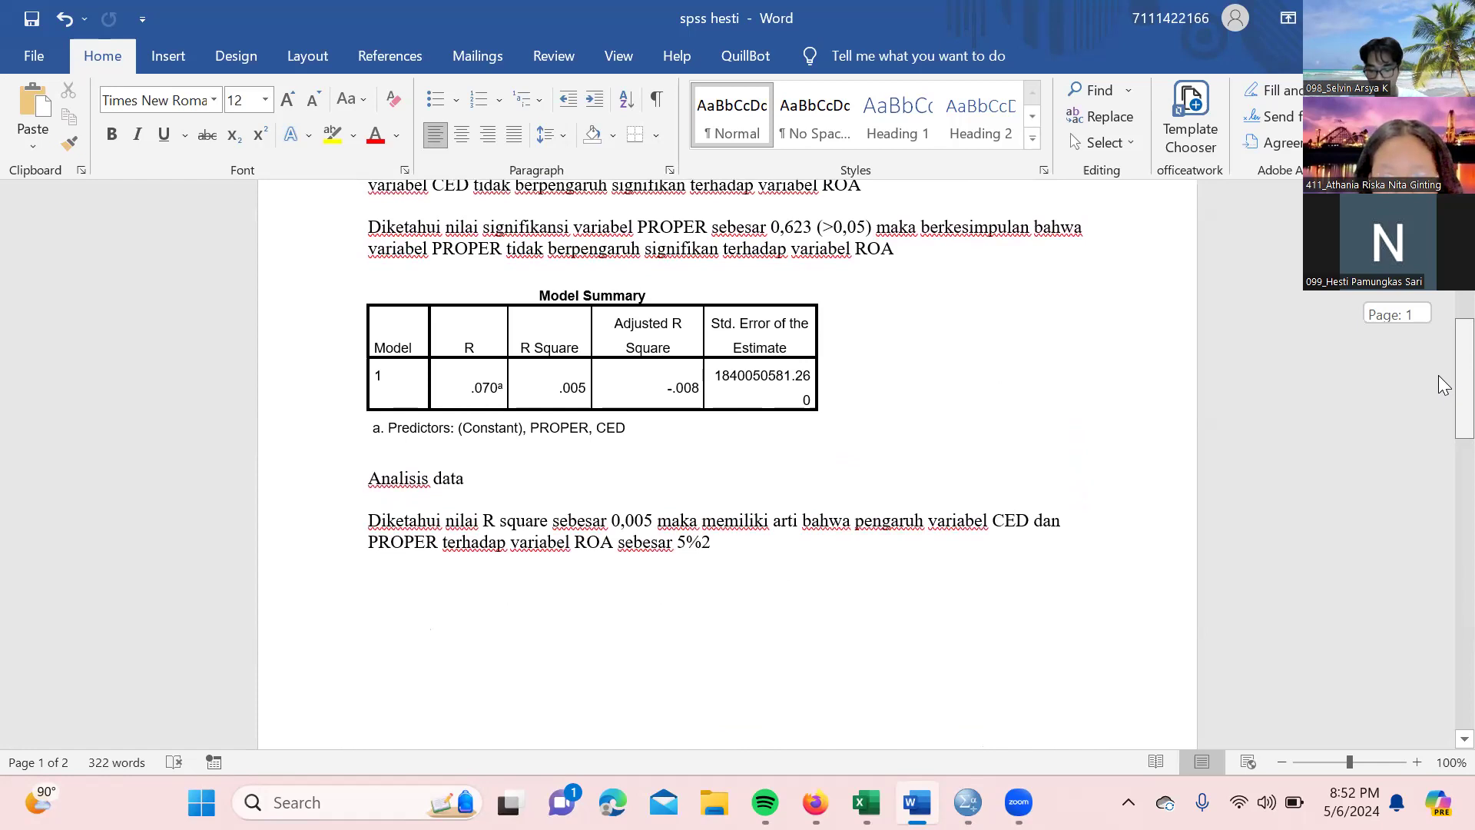
{"action": "scroll", "coordinate": [1444, 388], "scroll_direction": "down", "scroll_amount": 1}
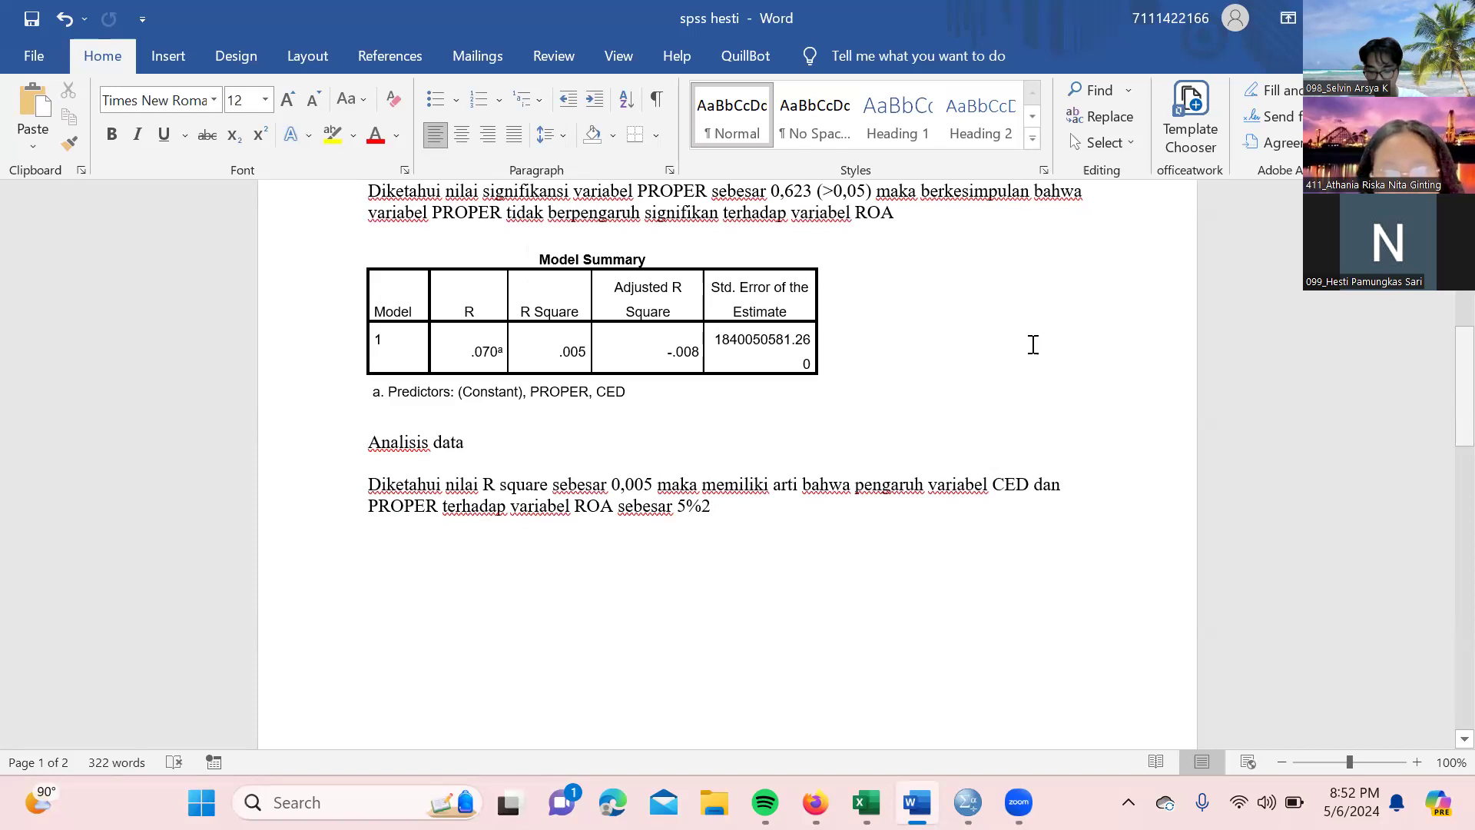
{"action": "key", "text": "ctrl+z"}
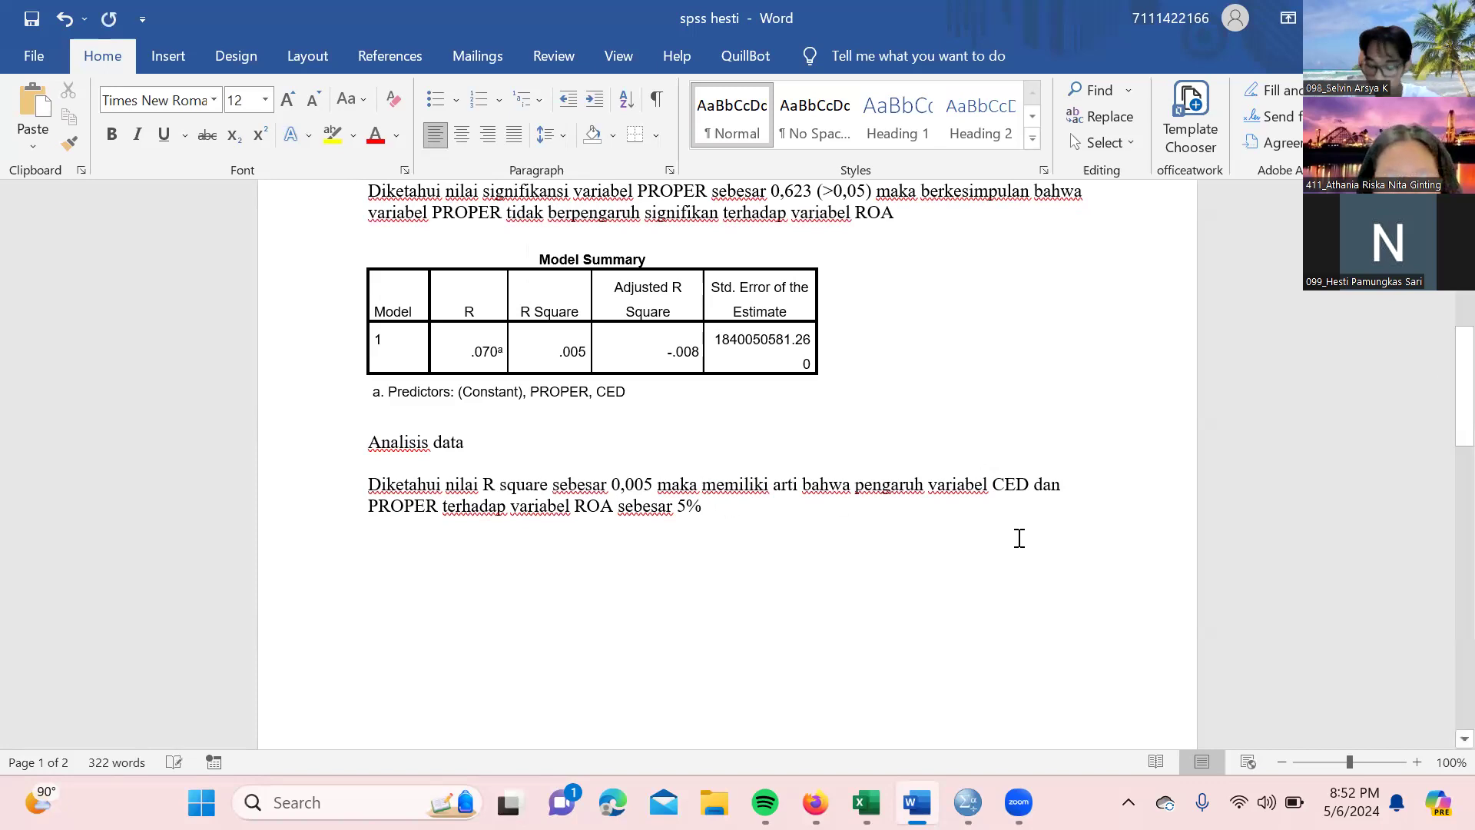
Switch to the Untitled4 dataset in SPSS and start computing a new variable with X1Z as the target
{"action": "mouse_move", "coordinate": [968, 802]}
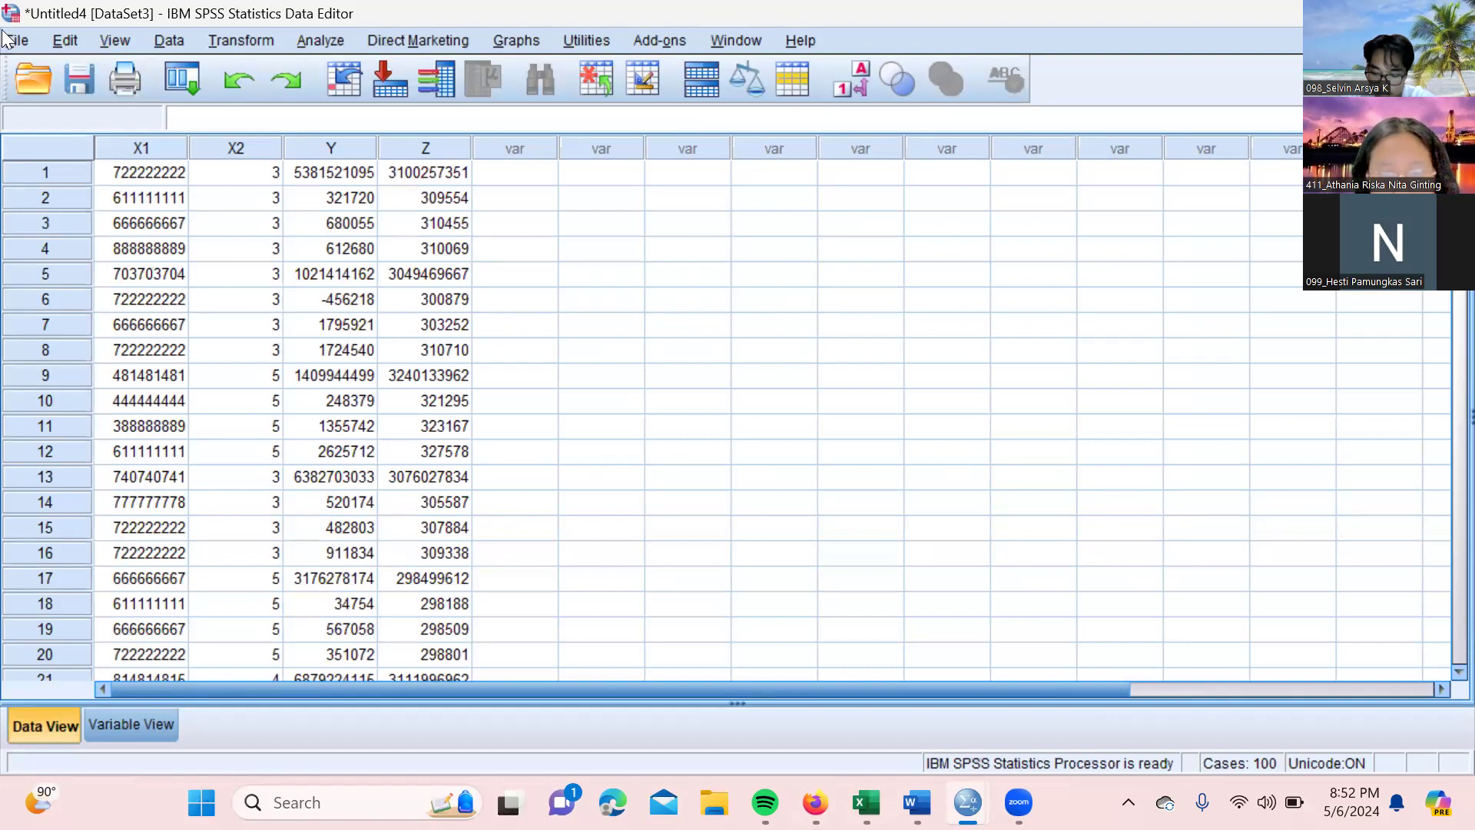
{"action": "left_click", "coordinate": [242, 41]}
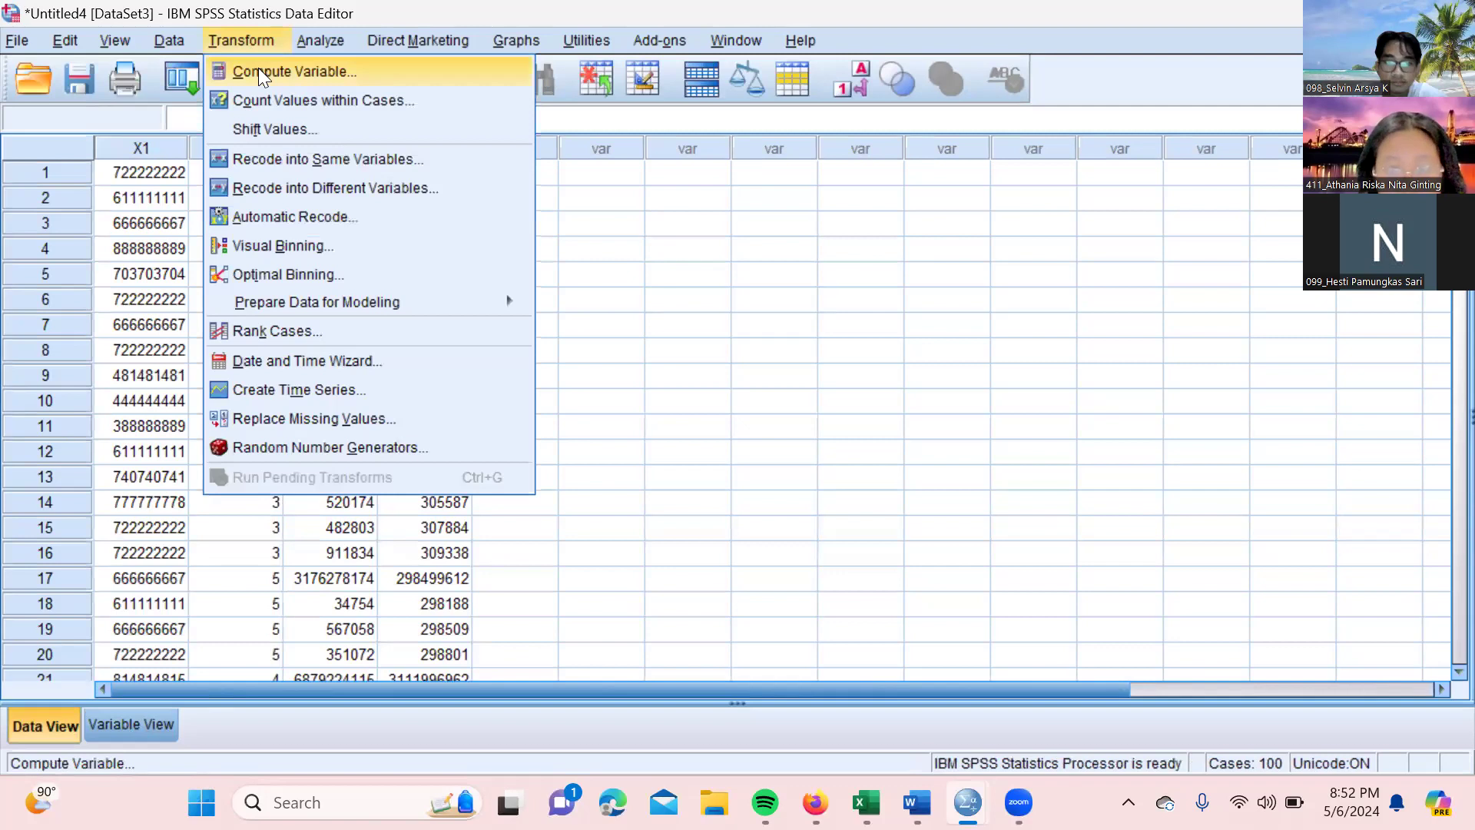
{"action": "left_click", "coordinate": [259, 71]}
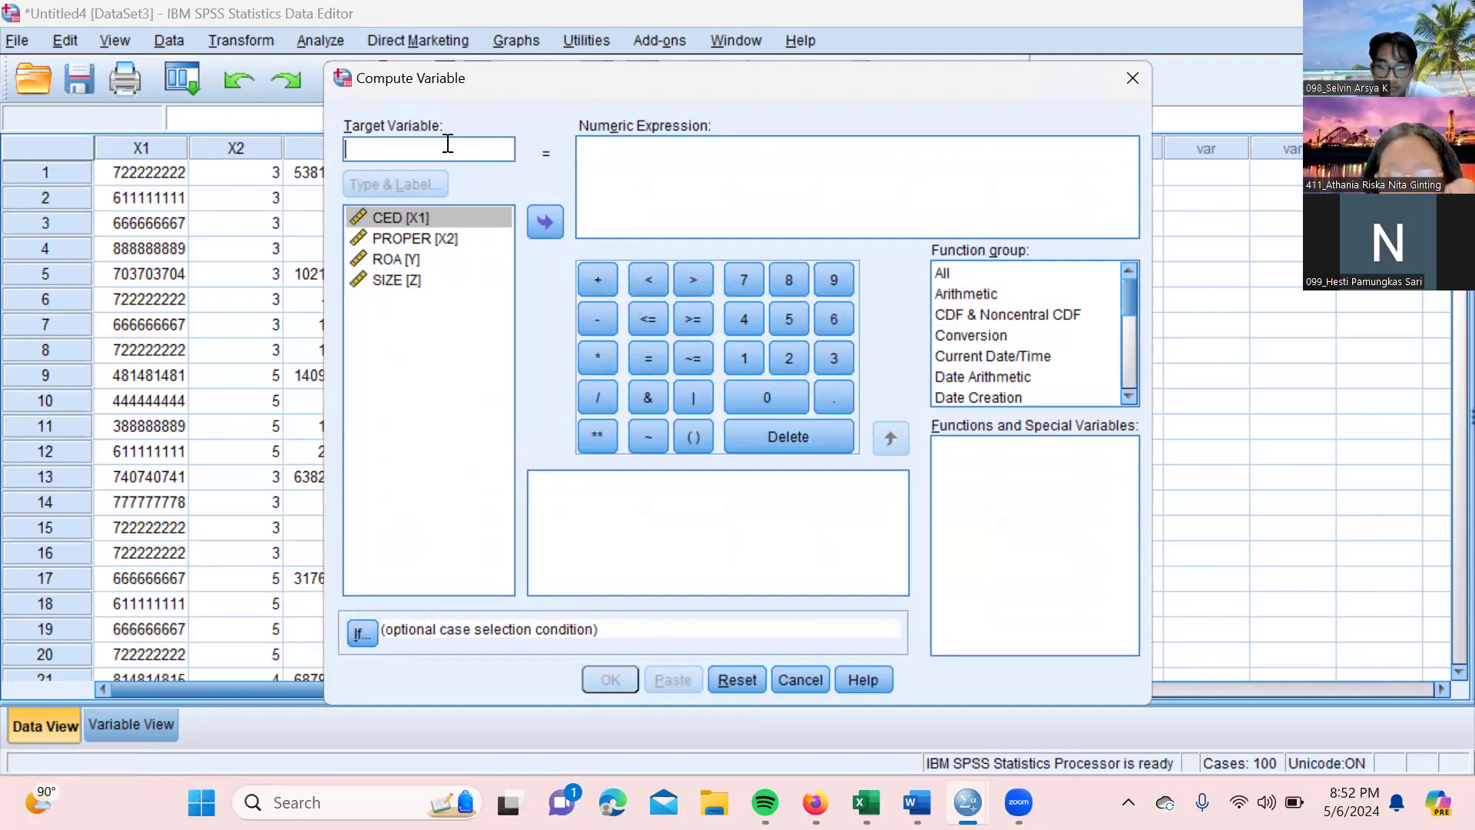
{"action": "type", "text": "X1"}
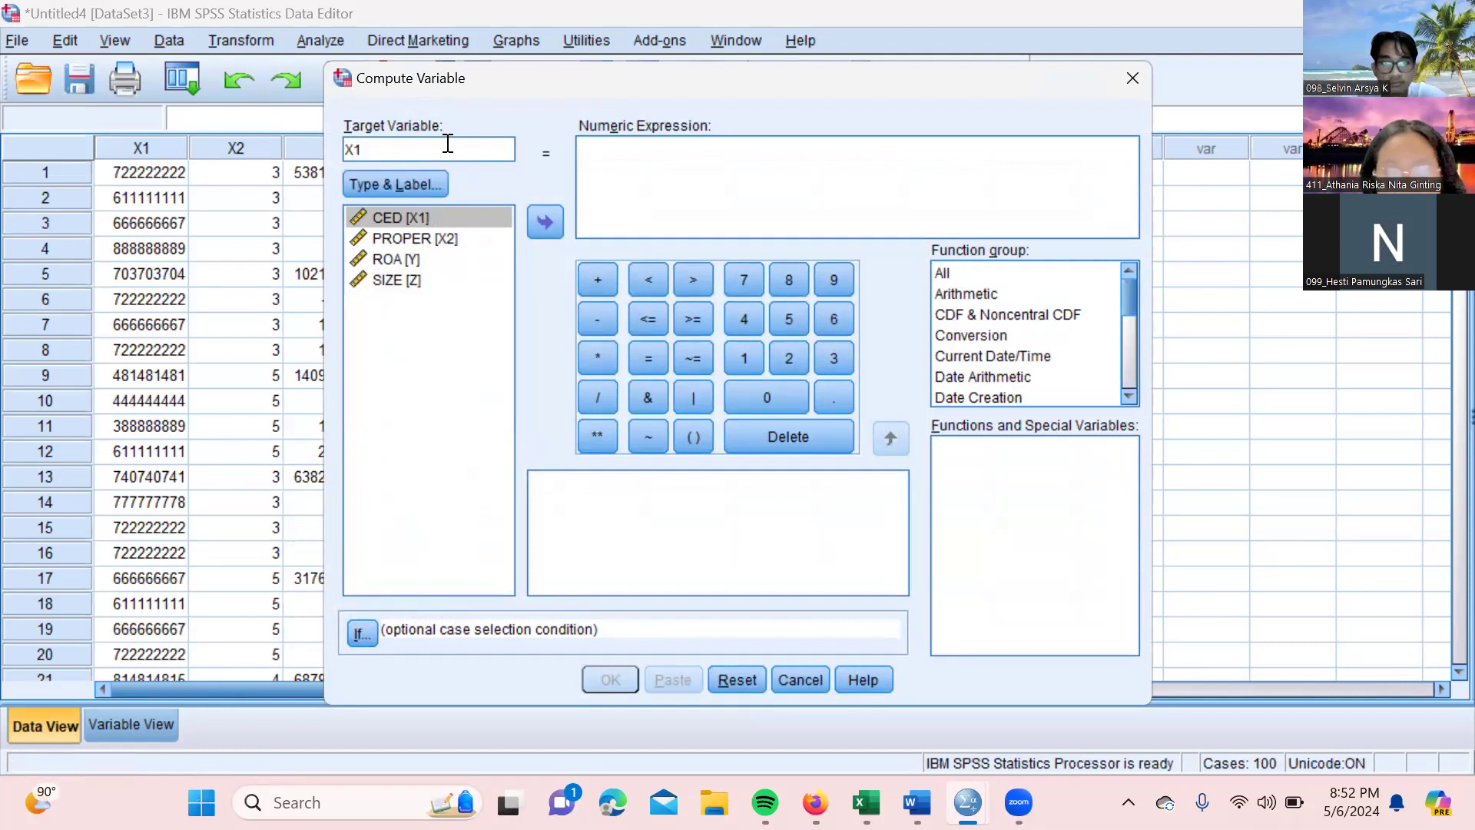
{"action": "type", "text": "Z"}
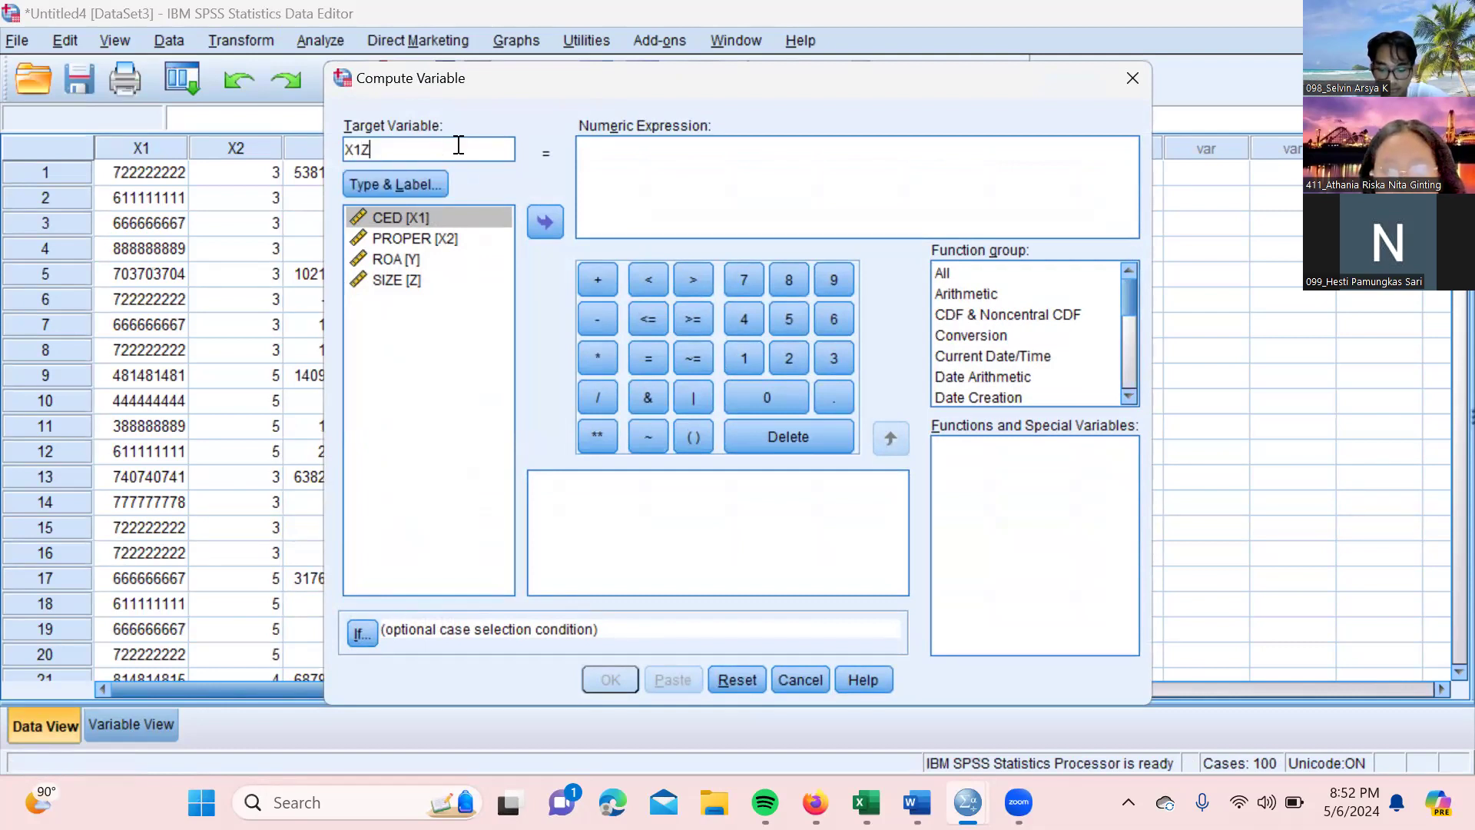
Define the numeric expression for X1Z as X1 * Z, using CED and SIZE, and run the computation
{"action": "left_click", "coordinate": [597, 155]}
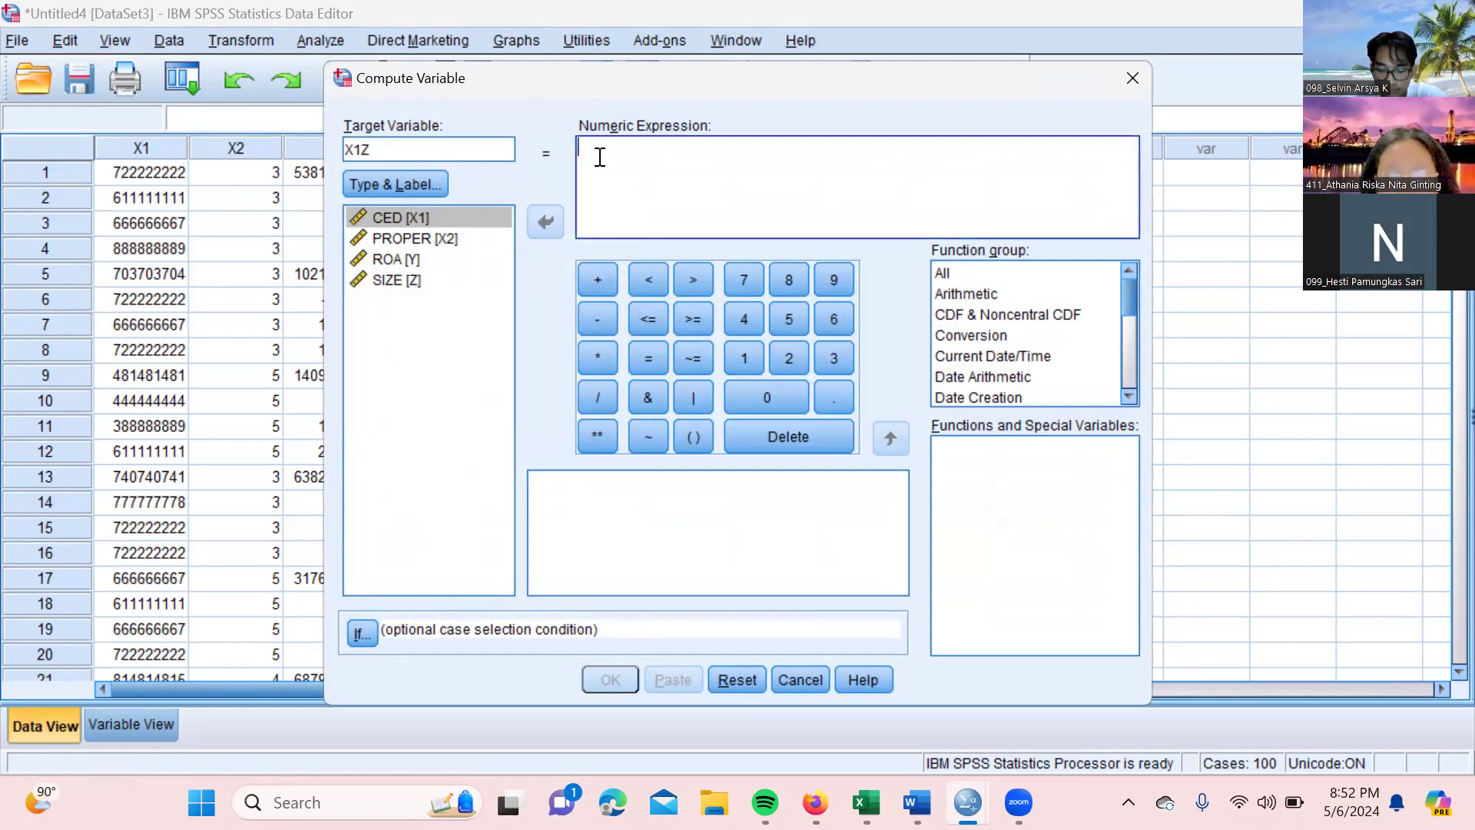
{"action": "left_click", "coordinate": [394, 217]}
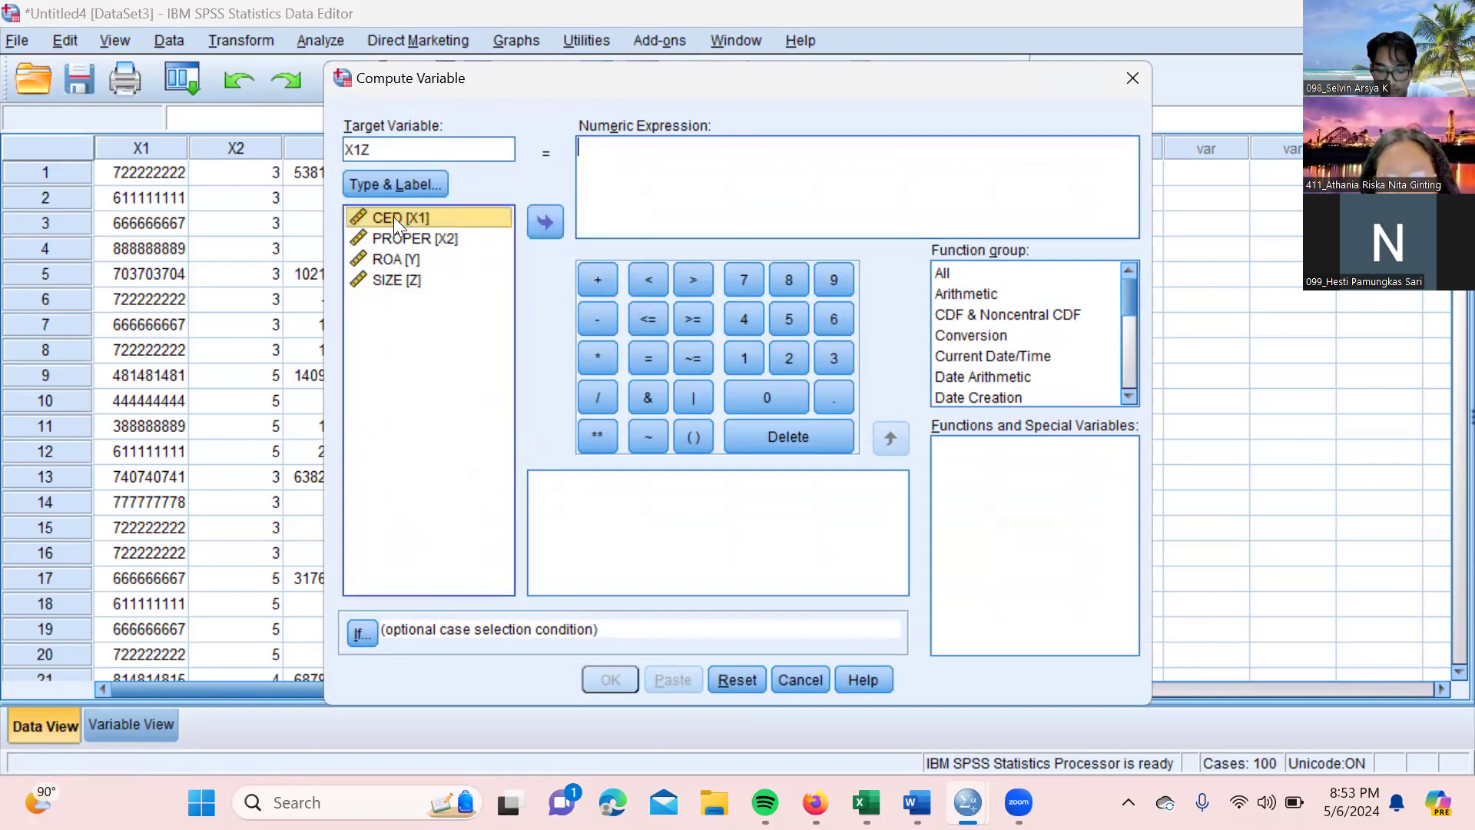
{"action": "left_click", "coordinate": [544, 220]}
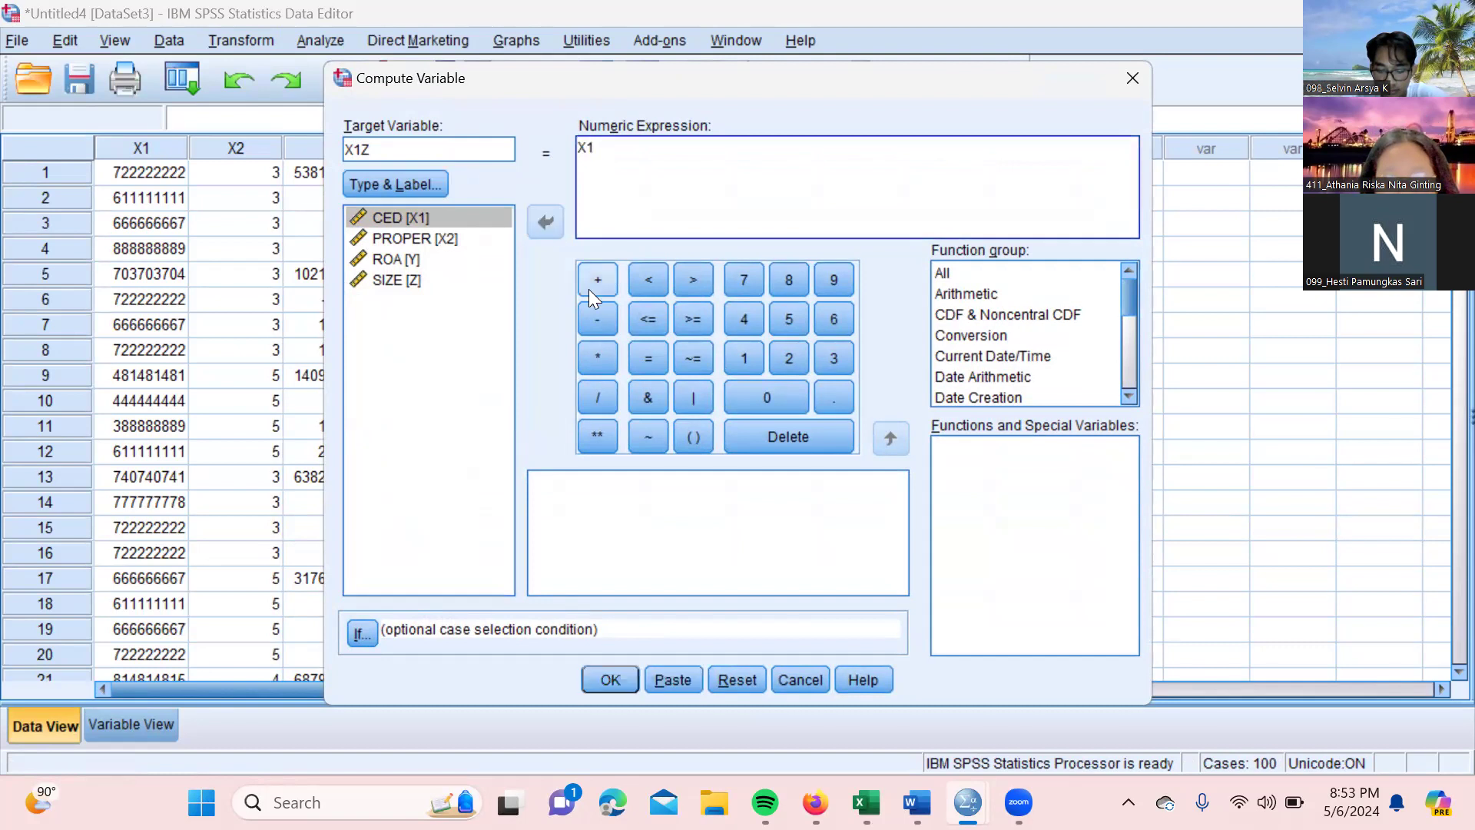
{"action": "left_click", "coordinate": [597, 358]}
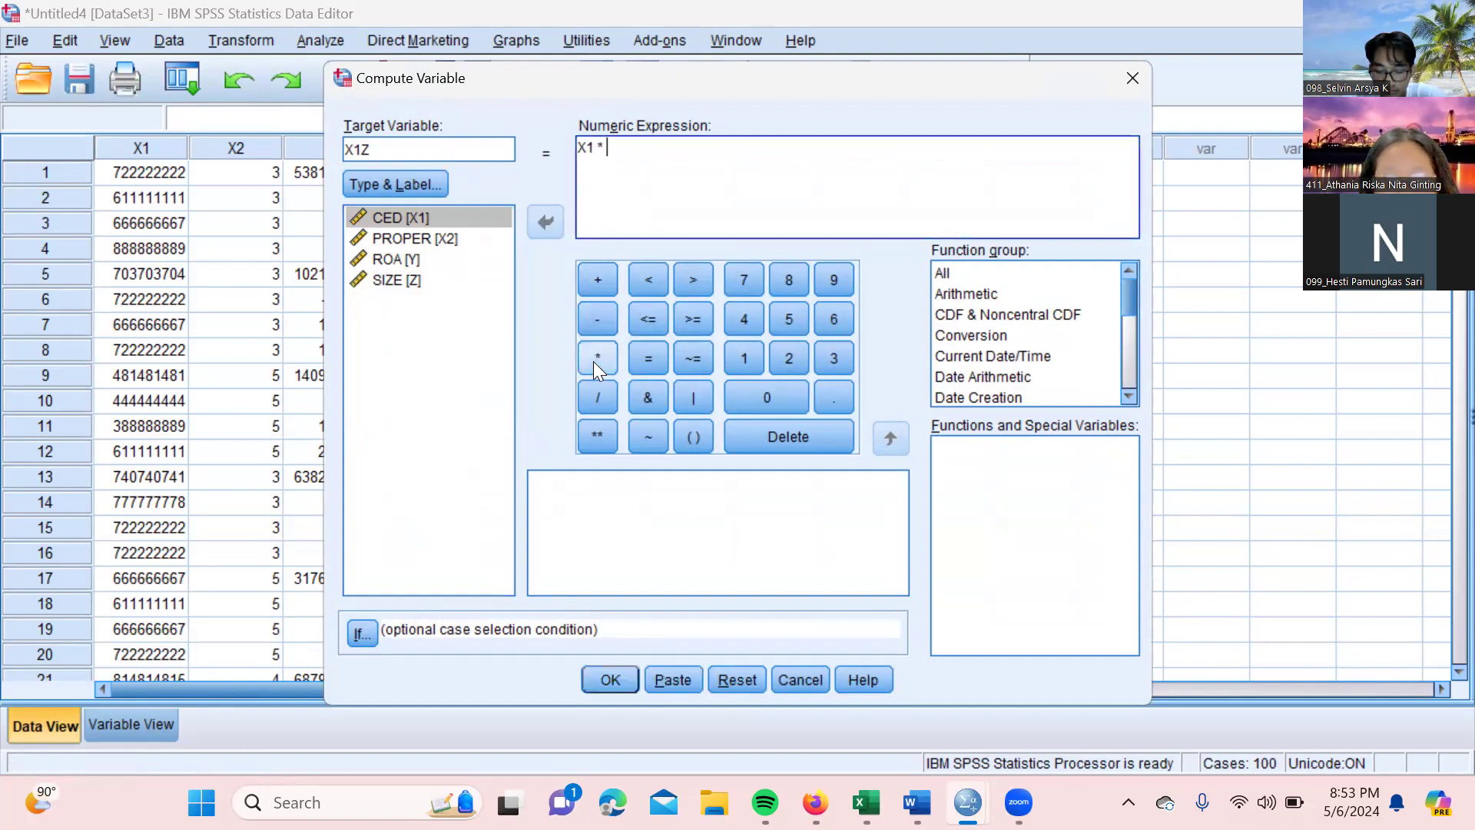
{"action": "left_click", "coordinate": [400, 280]}
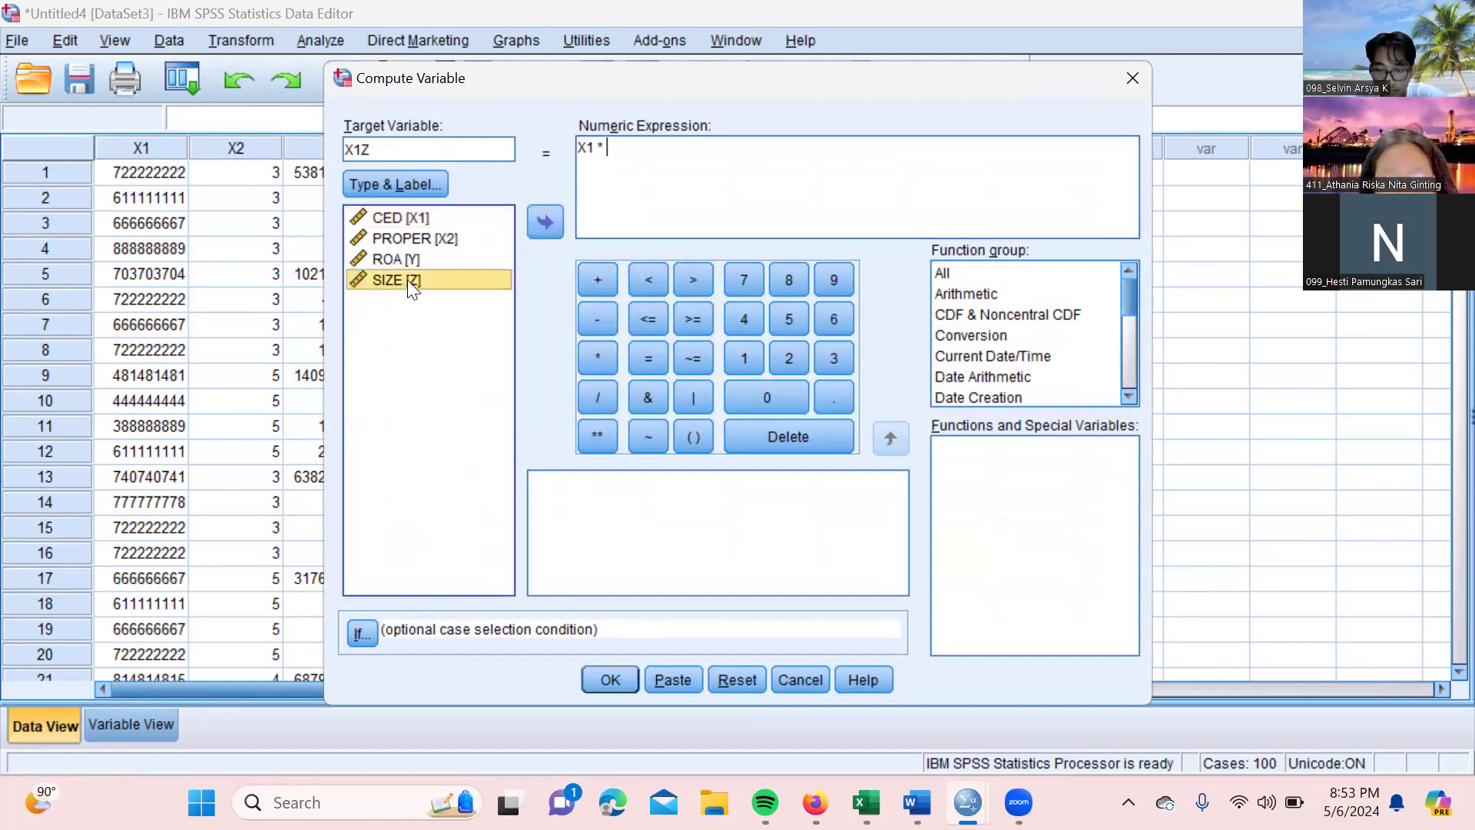
{"action": "left_click", "coordinate": [543, 224]}
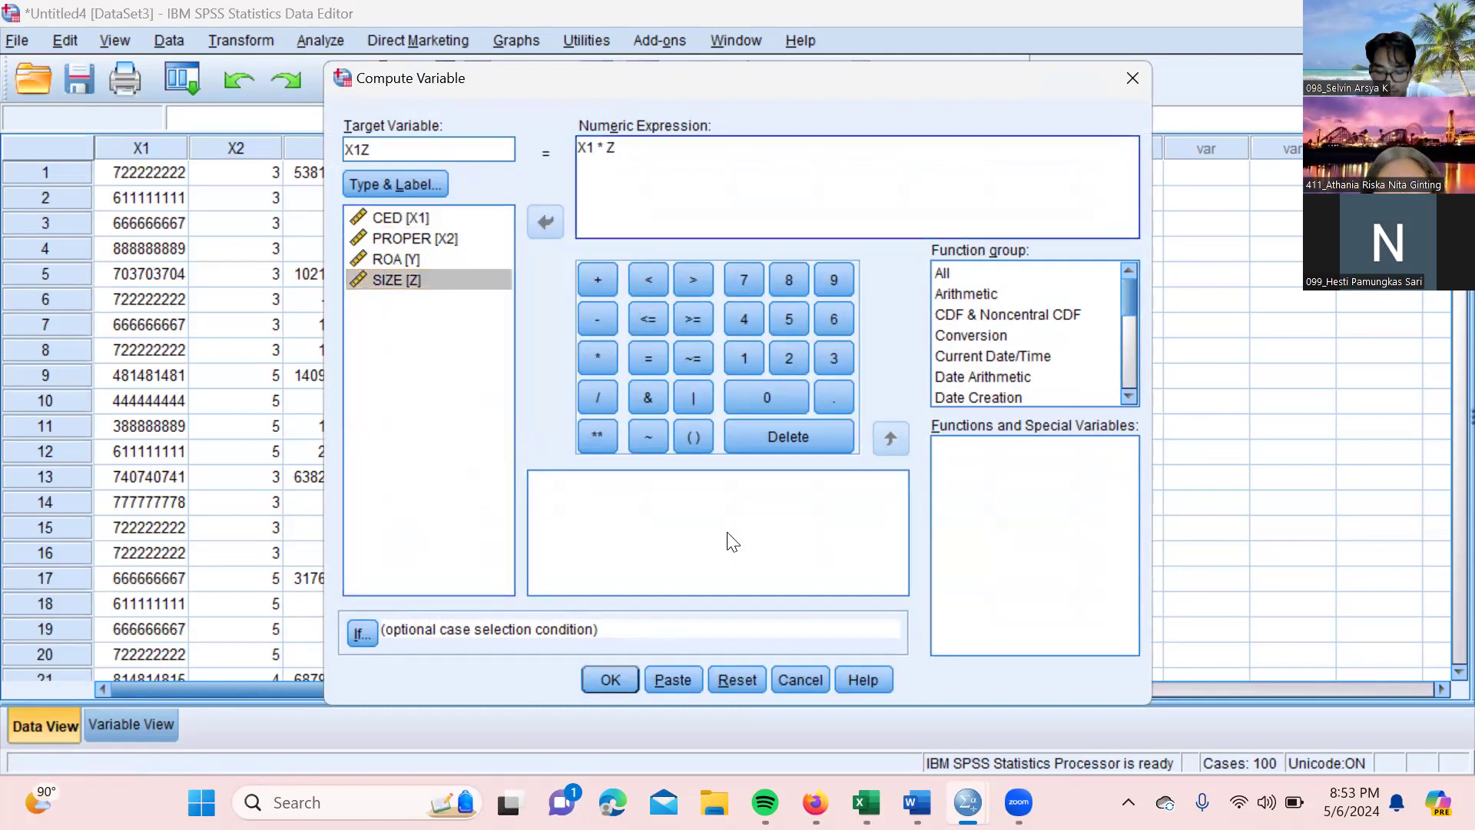
{"action": "left_click", "coordinate": [622, 677]}
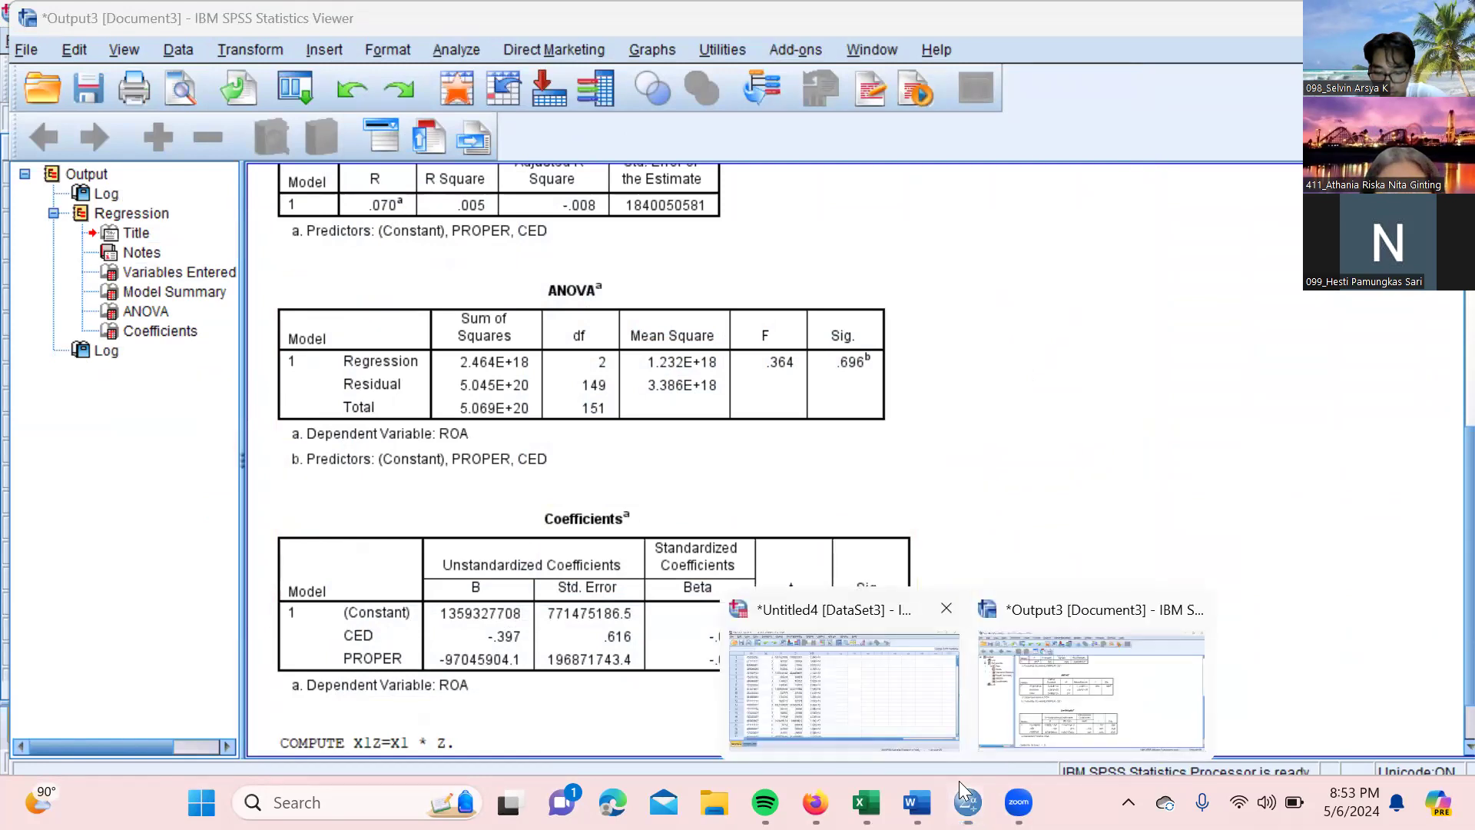
Return to the Untitled4 dataset and set the decimals of the X1Z variable to 0
{"action": "left_click", "coordinate": [845, 688]}
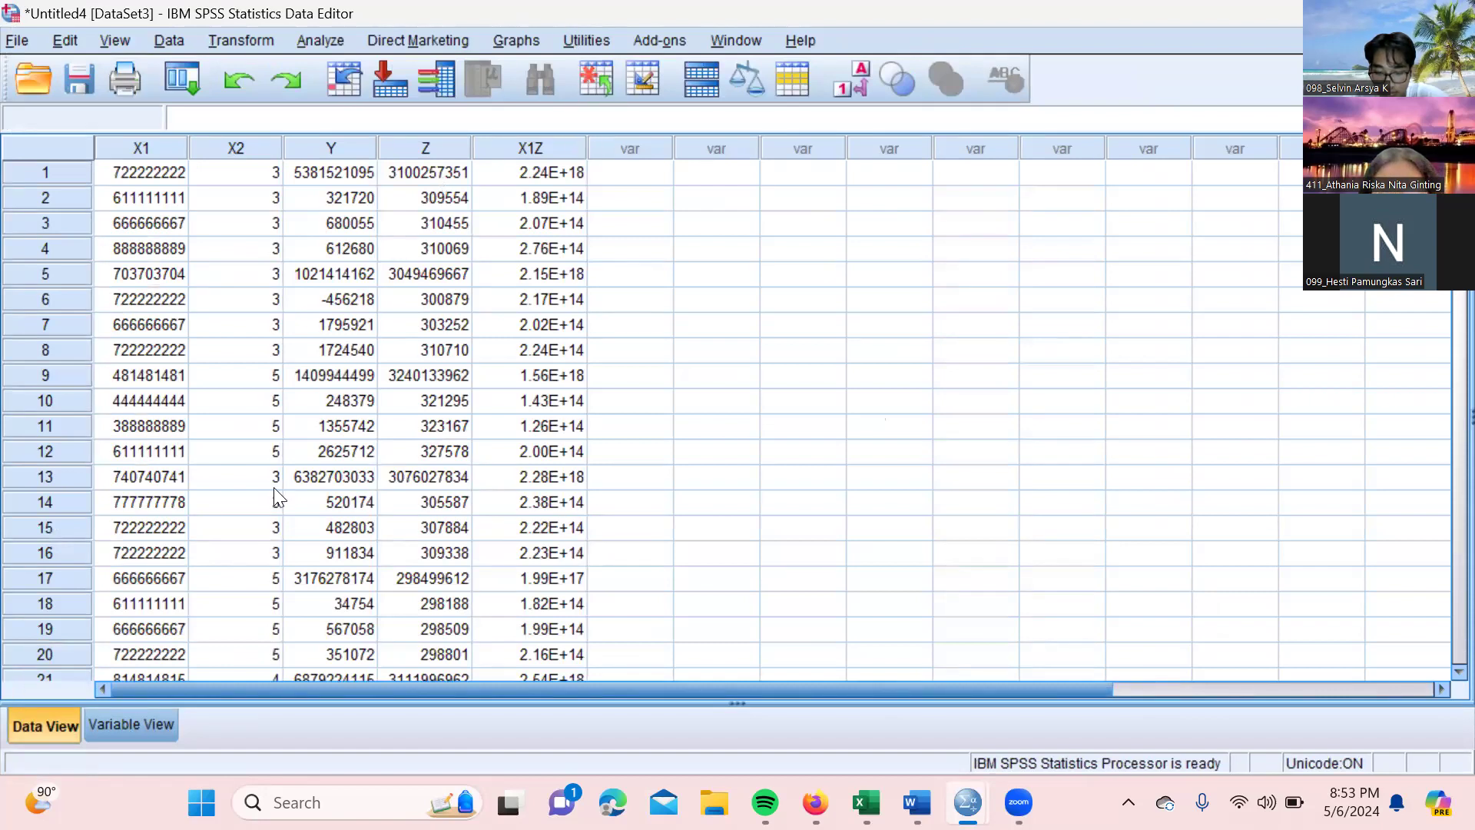
{"action": "left_click", "coordinate": [152, 727]}
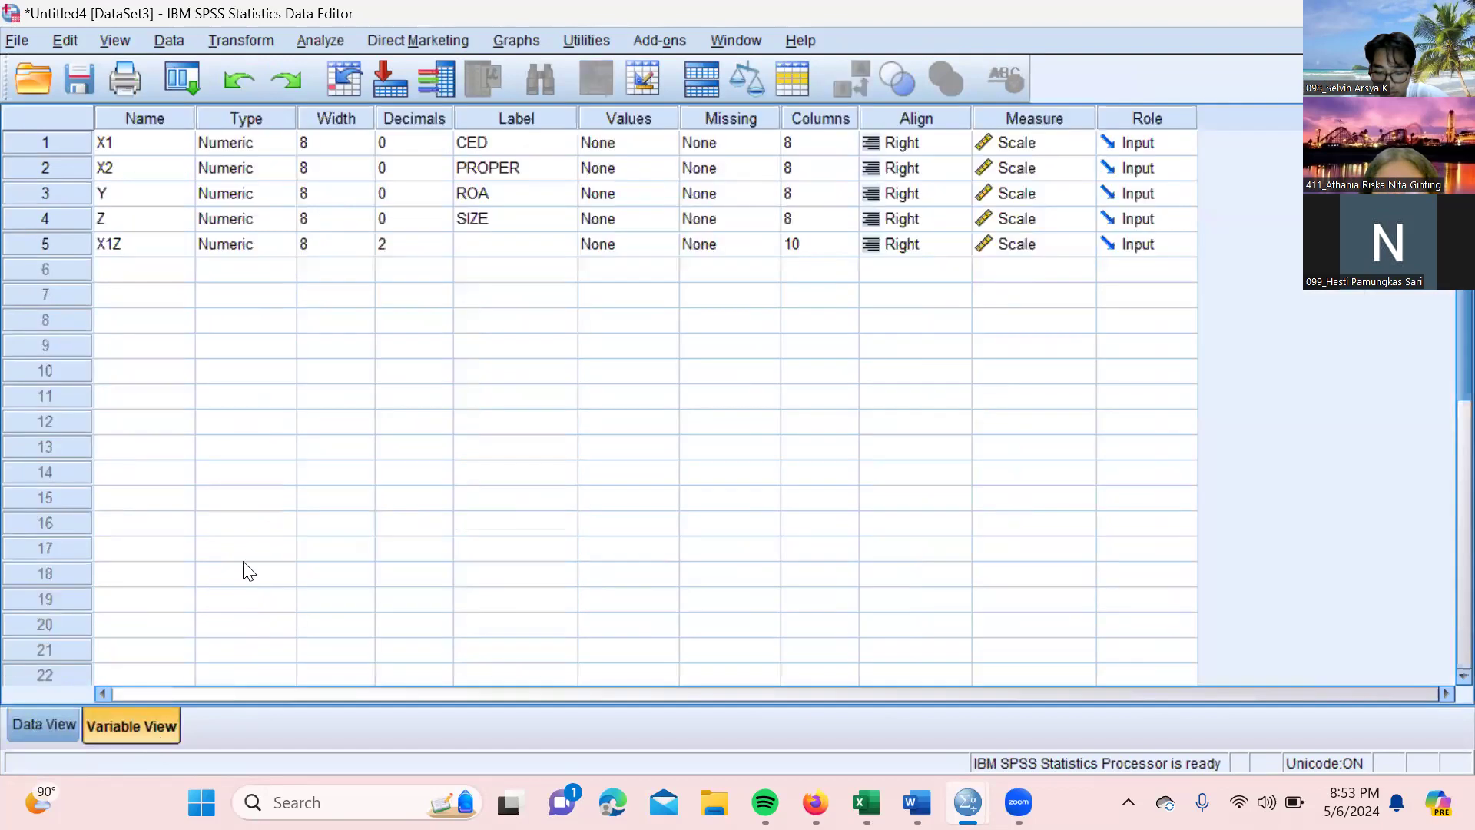
{"action": "left_click", "coordinate": [420, 248]}
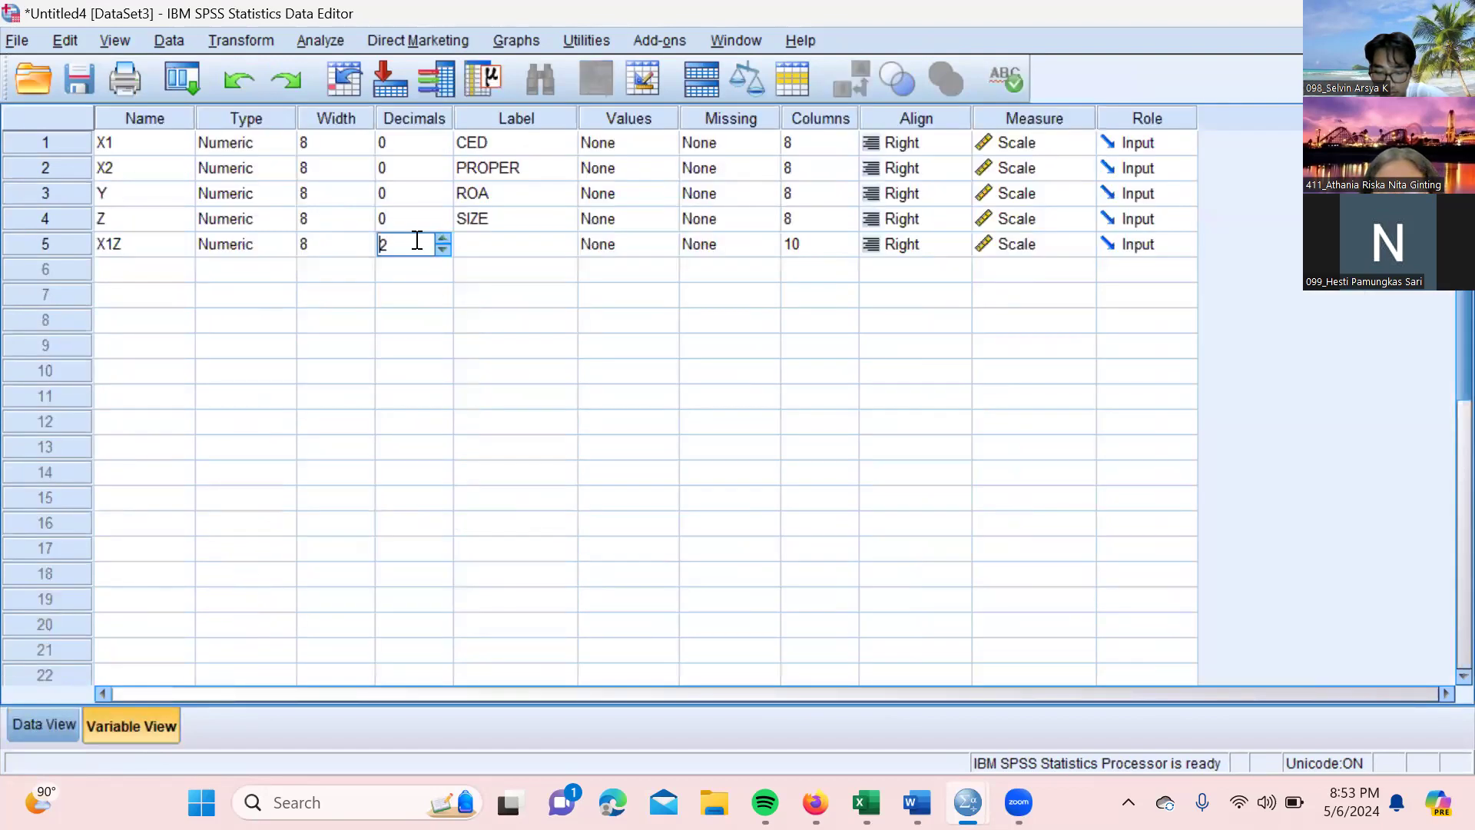
{"action": "left_click", "coordinate": [443, 251]}
{"action": "left_click", "coordinate": [443, 251]}
Label the X1Z variable "CED*DENGAN SIZE" and widen its data column to fit the full numbers
{"action": "left_click", "coordinate": [513, 245]}
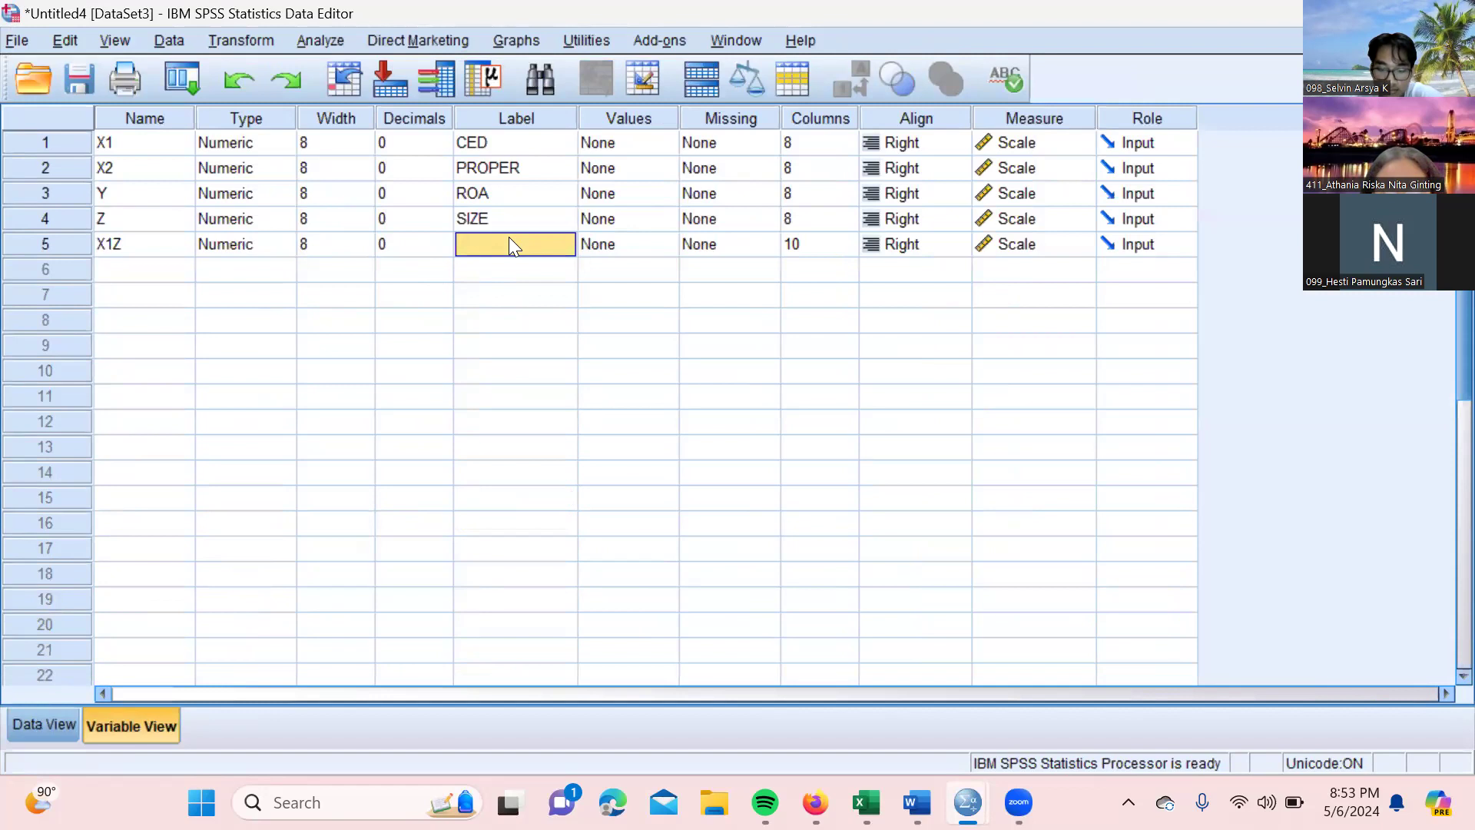
{"action": "type", "text": "CED"}
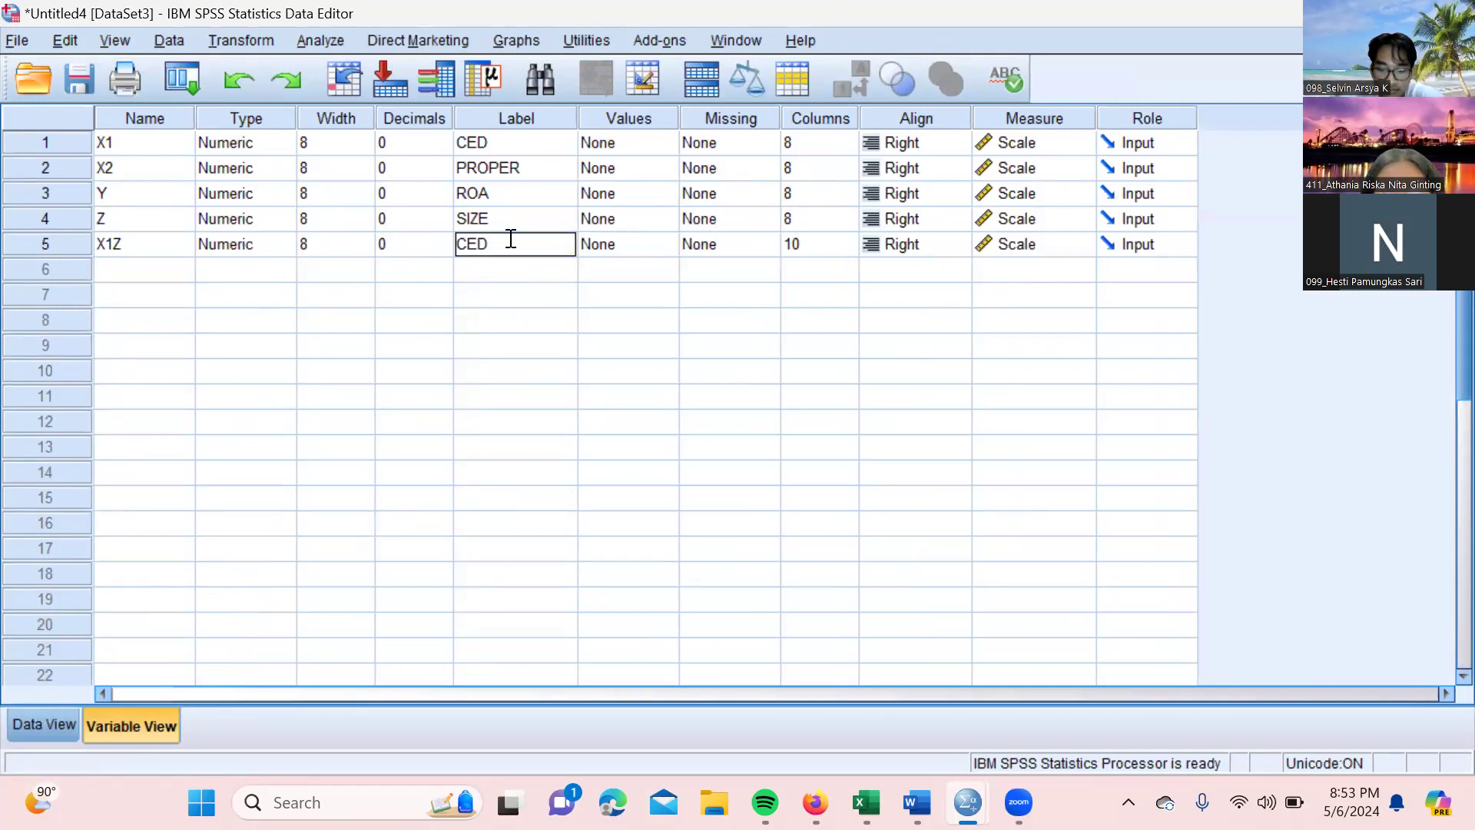
{"action": "type", "text": "*DENGAN"}
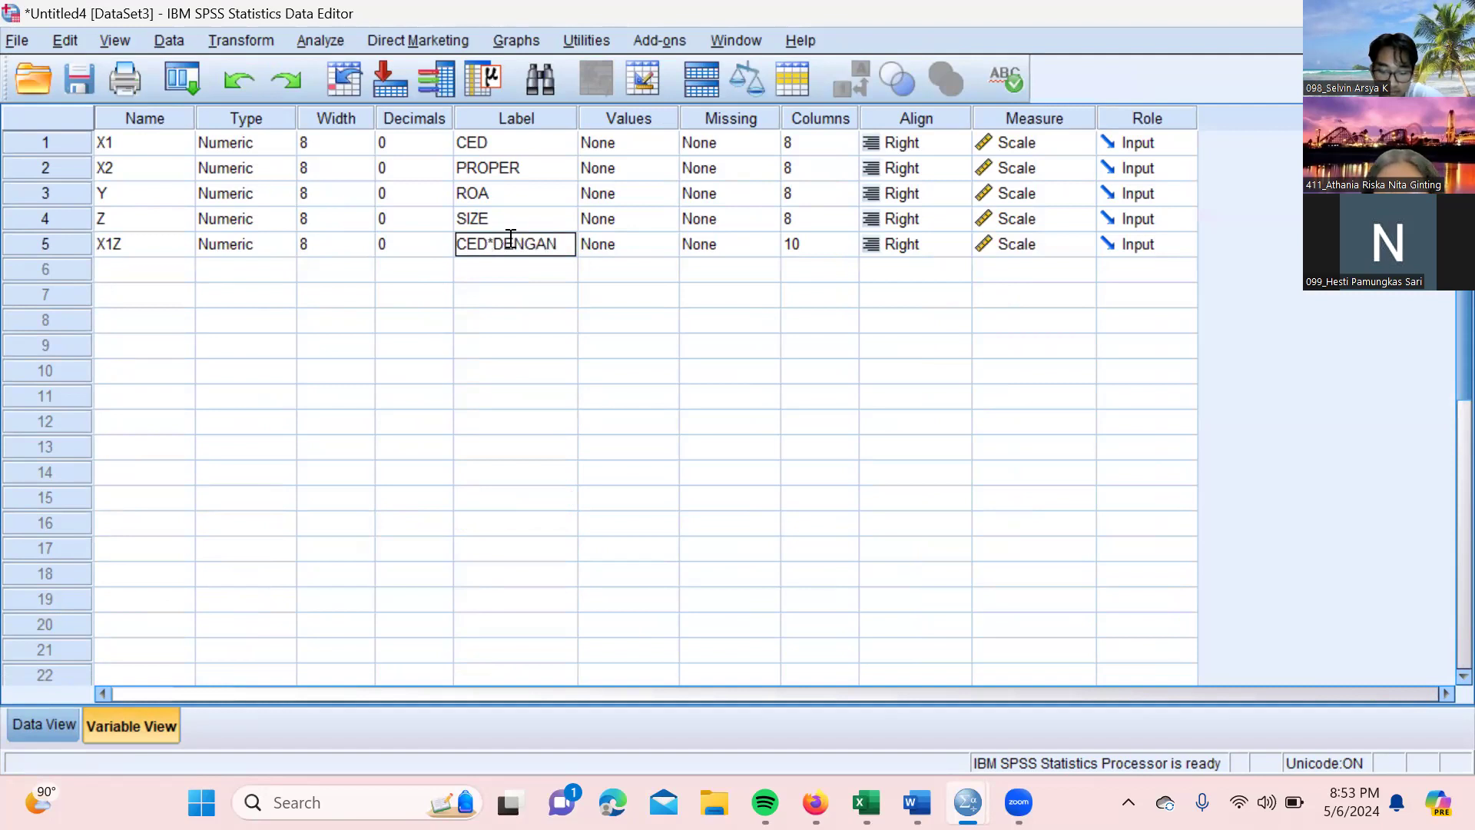
{"action": "type", "text": " SIZE"}
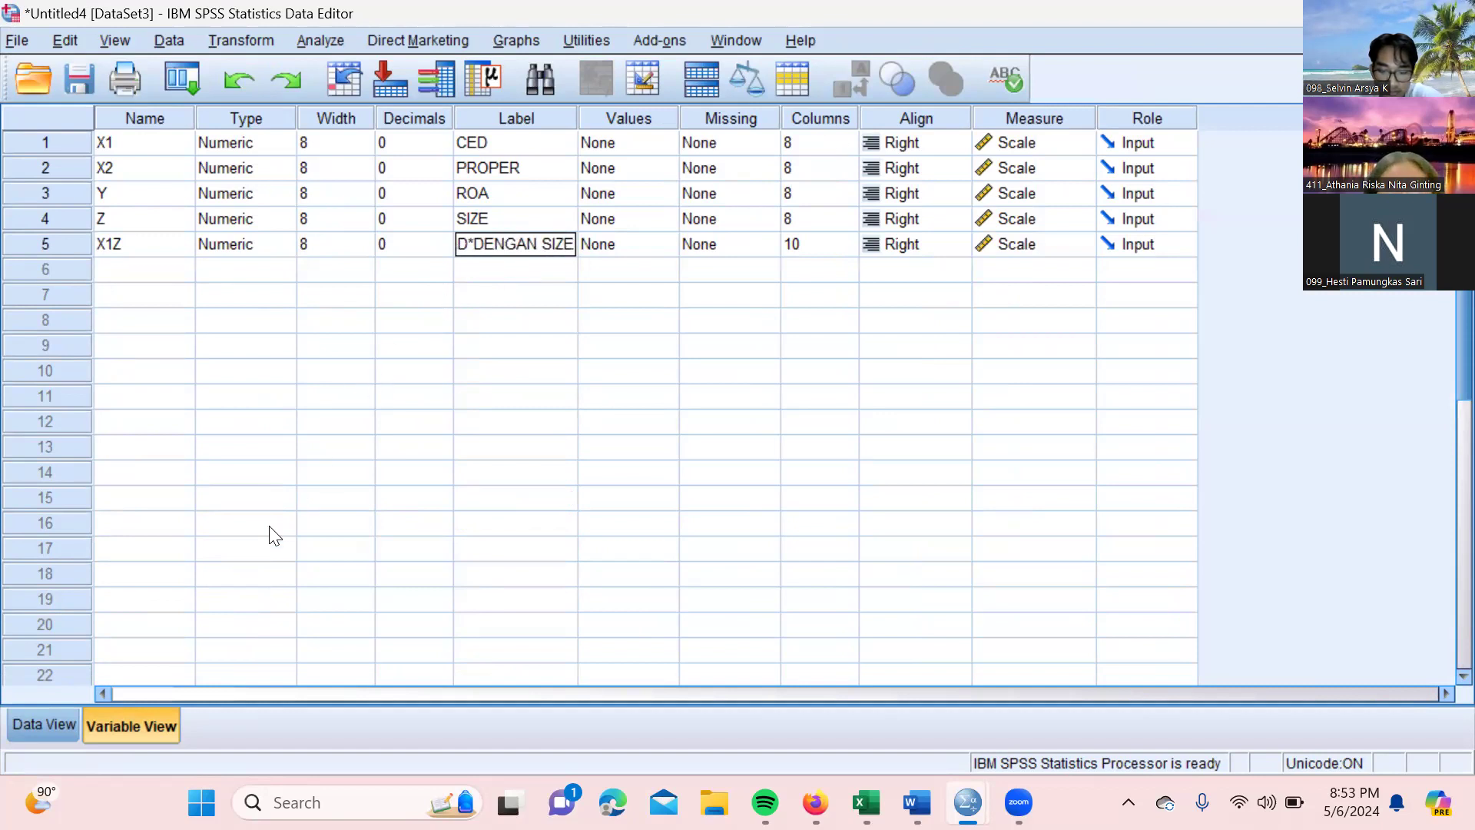
{"action": "left_click", "coordinate": [66, 729]}
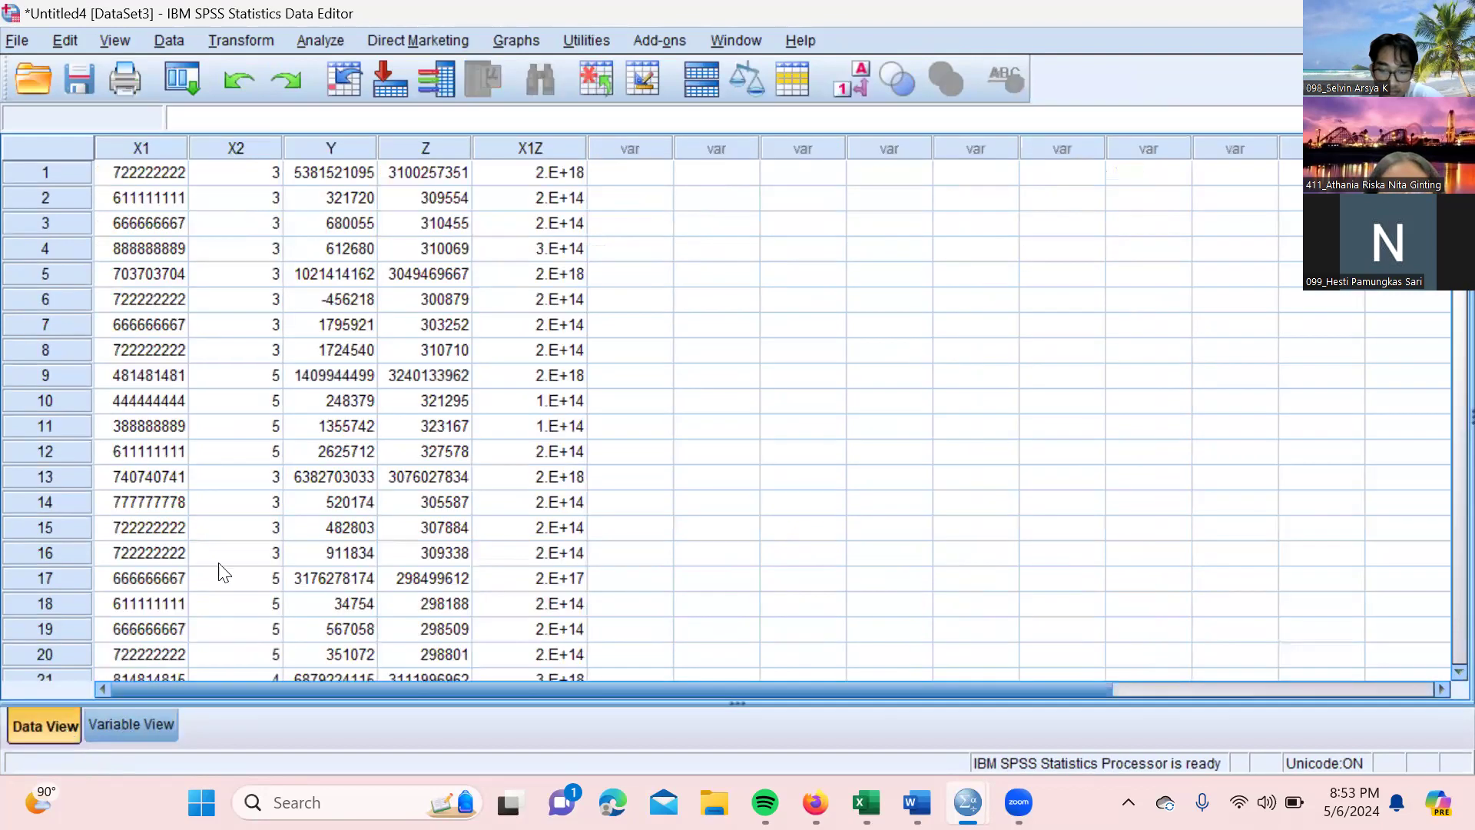
{"action": "left_click_drag", "start_coordinate": [584, 140], "coordinate": [643, 137]}
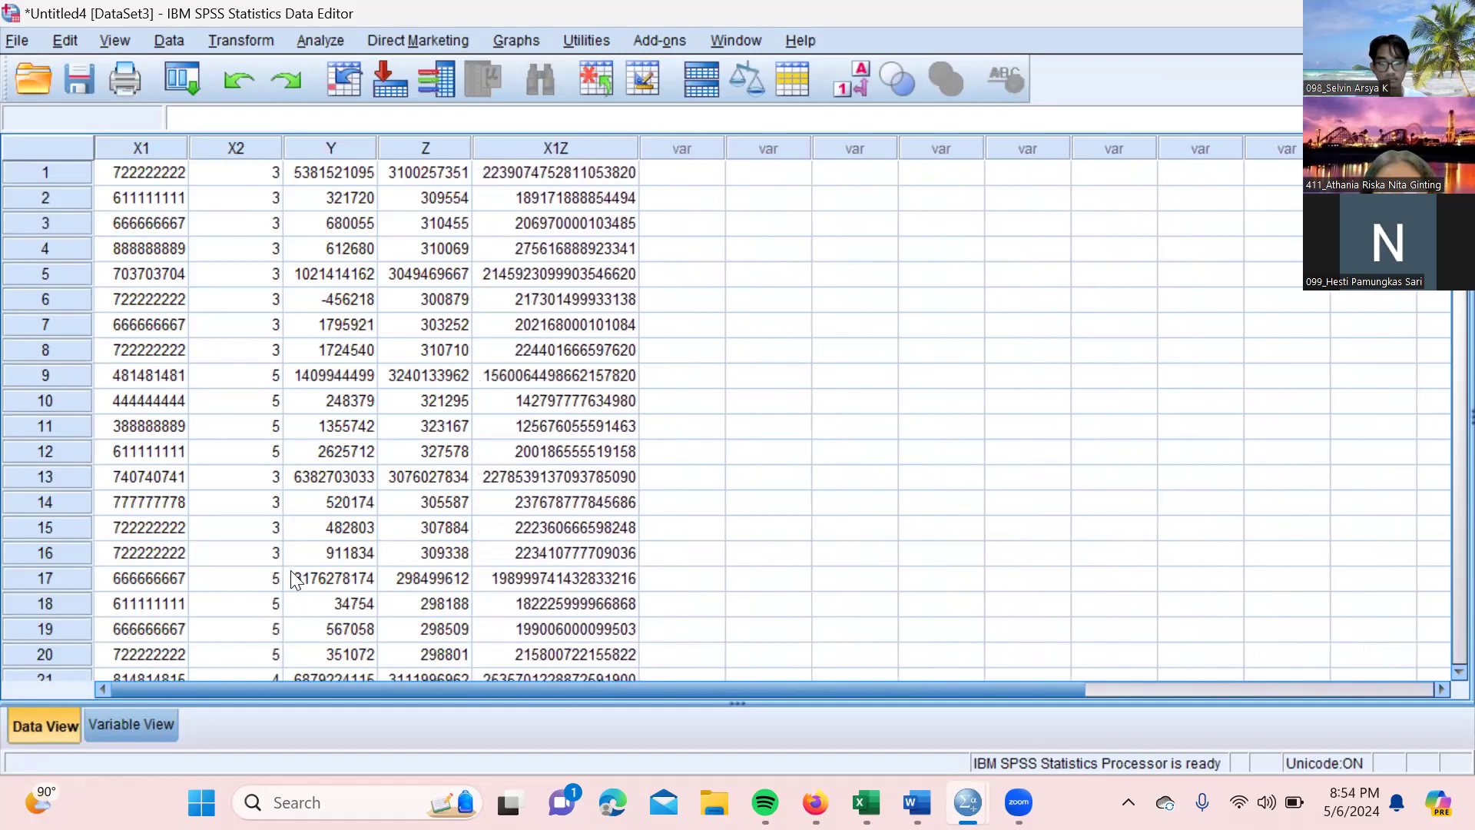
Start another variable computation and change the target variable to X2Z
{"action": "left_click", "coordinate": [253, 43]}
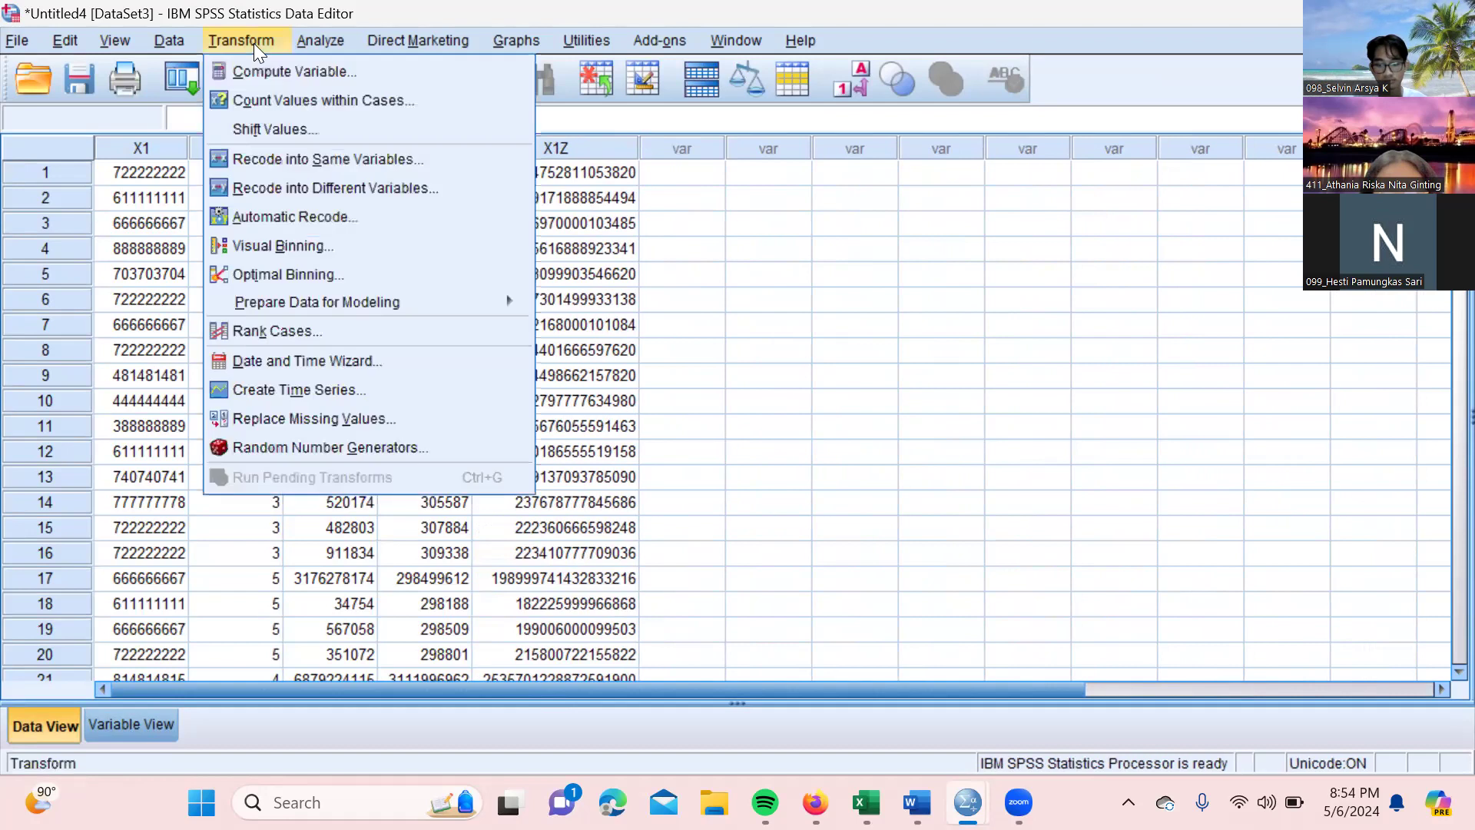
{"action": "left_click", "coordinate": [290, 71]}
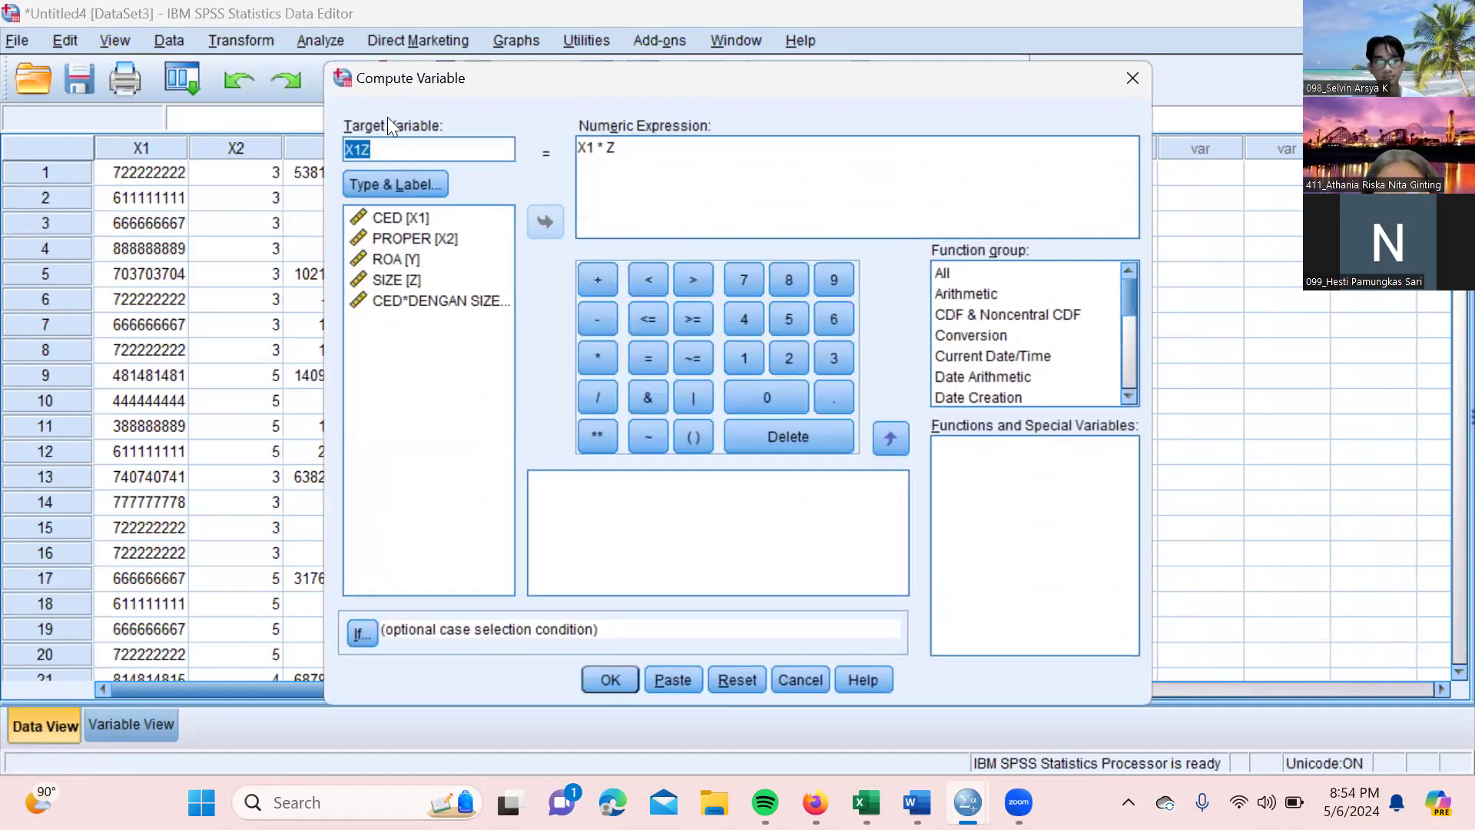
{"action": "left_click", "coordinate": [363, 150]}
{"action": "key", "text": "BackSpace"}
{"action": "type", "text": "2"}
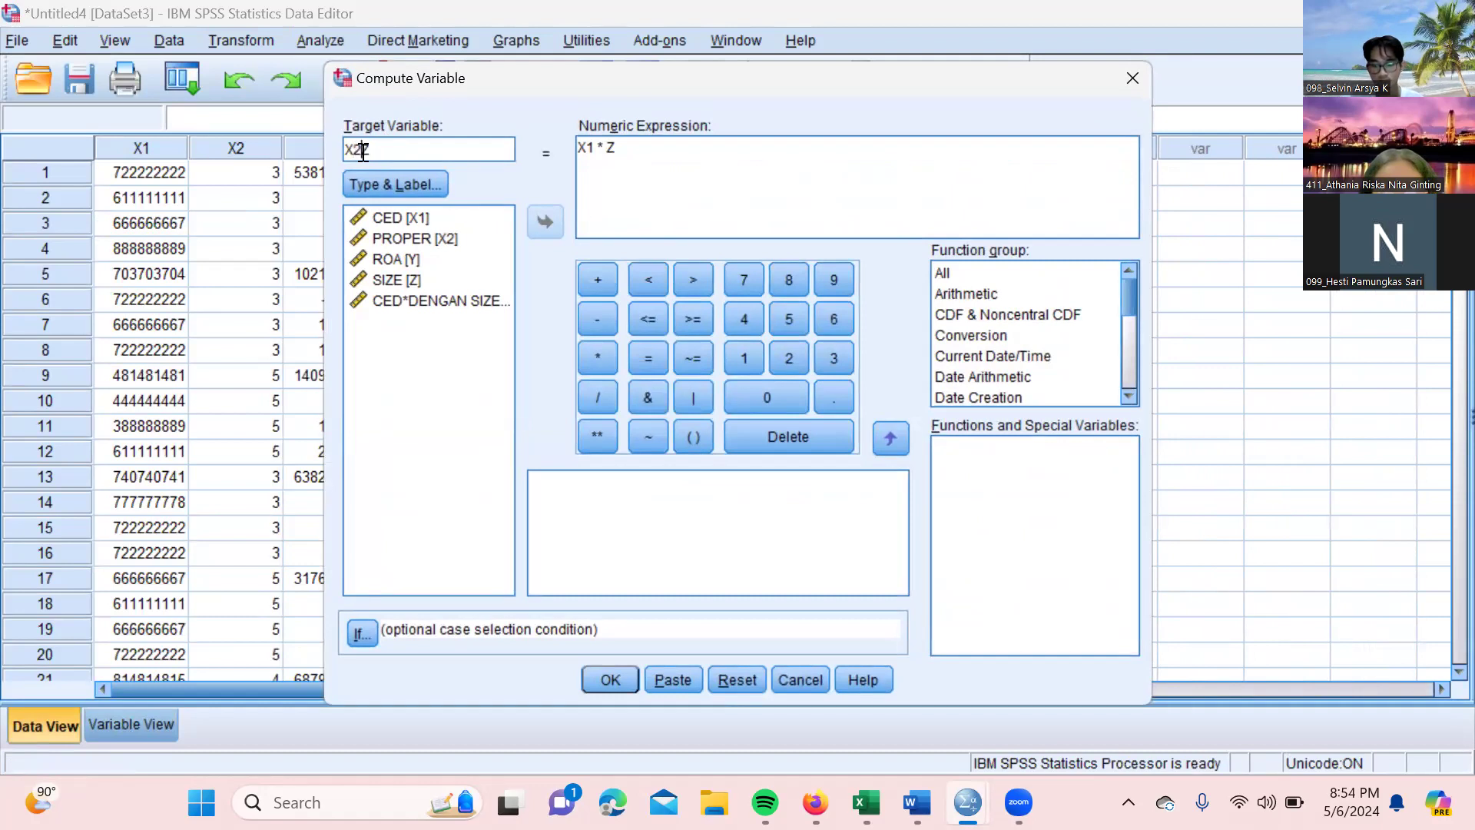
Replace the numeric expression with X2 * Z, using PROPER and SIZE, and run the computation
{"action": "left_click", "coordinate": [617, 146]}
{"action": "key", "text": "BackSpace"}
{"action": "key", "text": "BackSpace"}
{"action": "key", "text": "BackSpace"}
{"action": "key", "text": "BackSpace"}
{"action": "key", "text": "BackSpace"}
{"action": "key", "text": "BackSpace"}
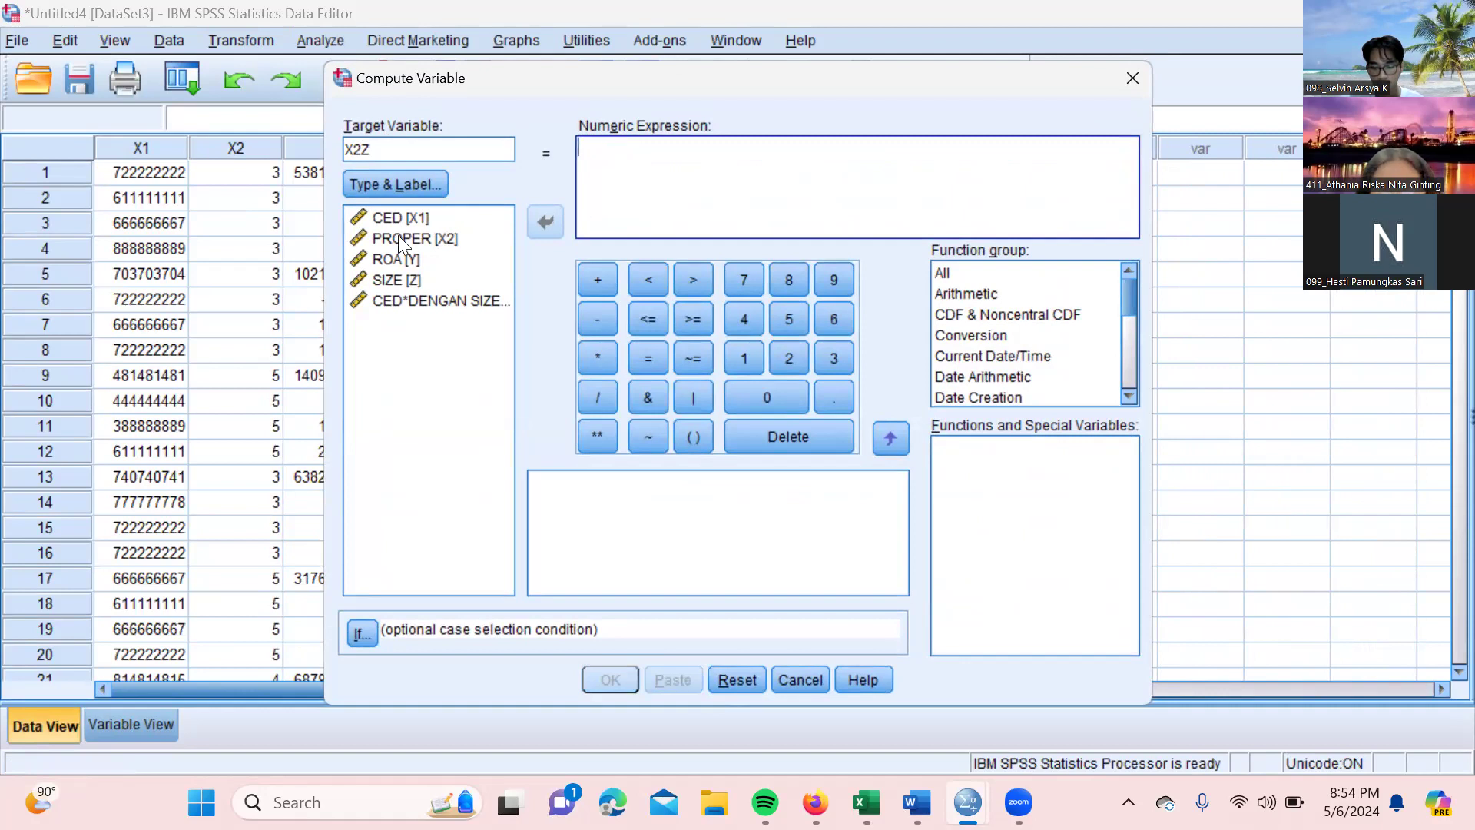
{"action": "left_click", "coordinate": [419, 239]}
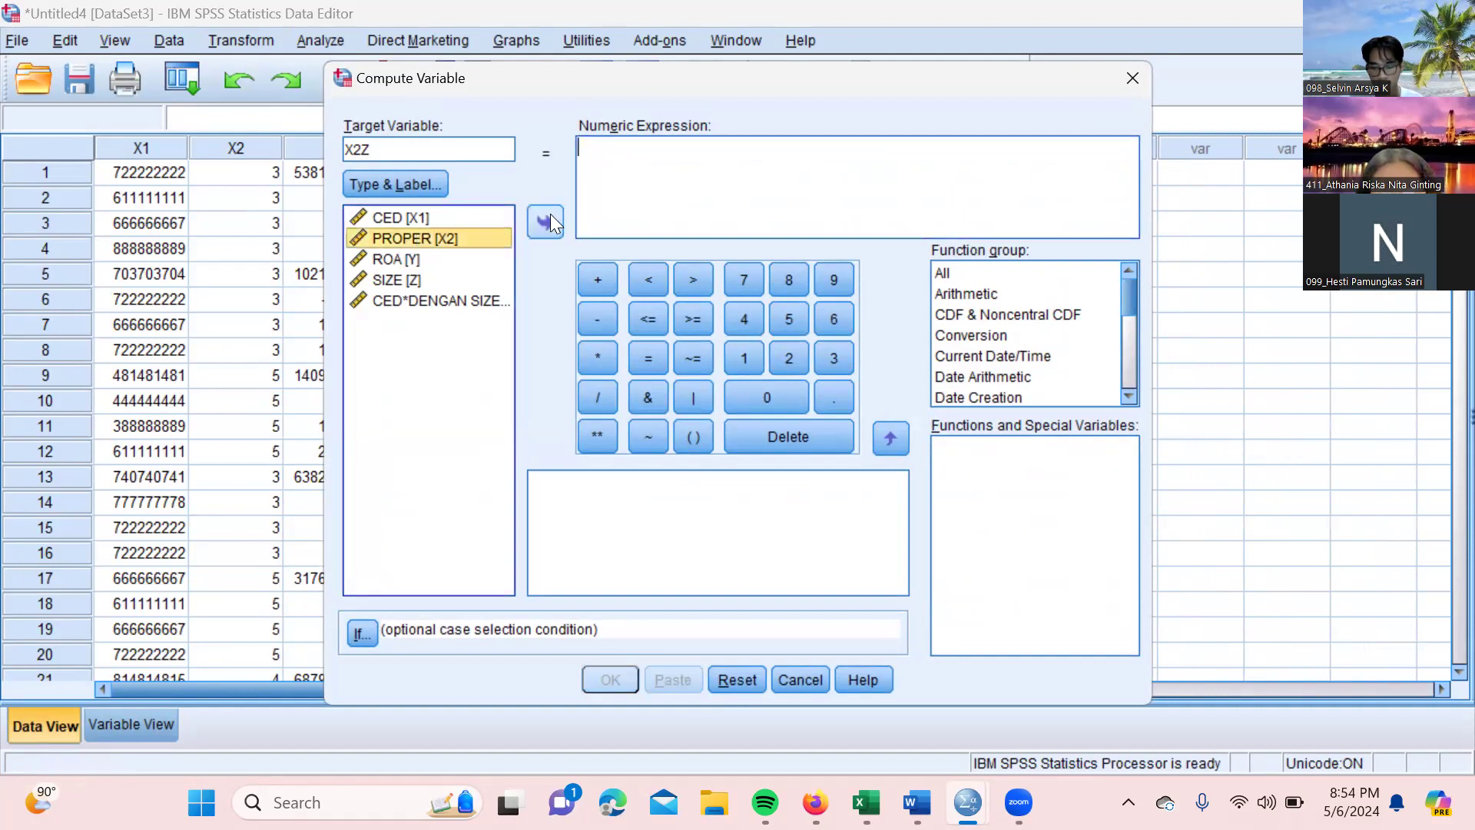
{"action": "left_click", "coordinate": [547, 222]}
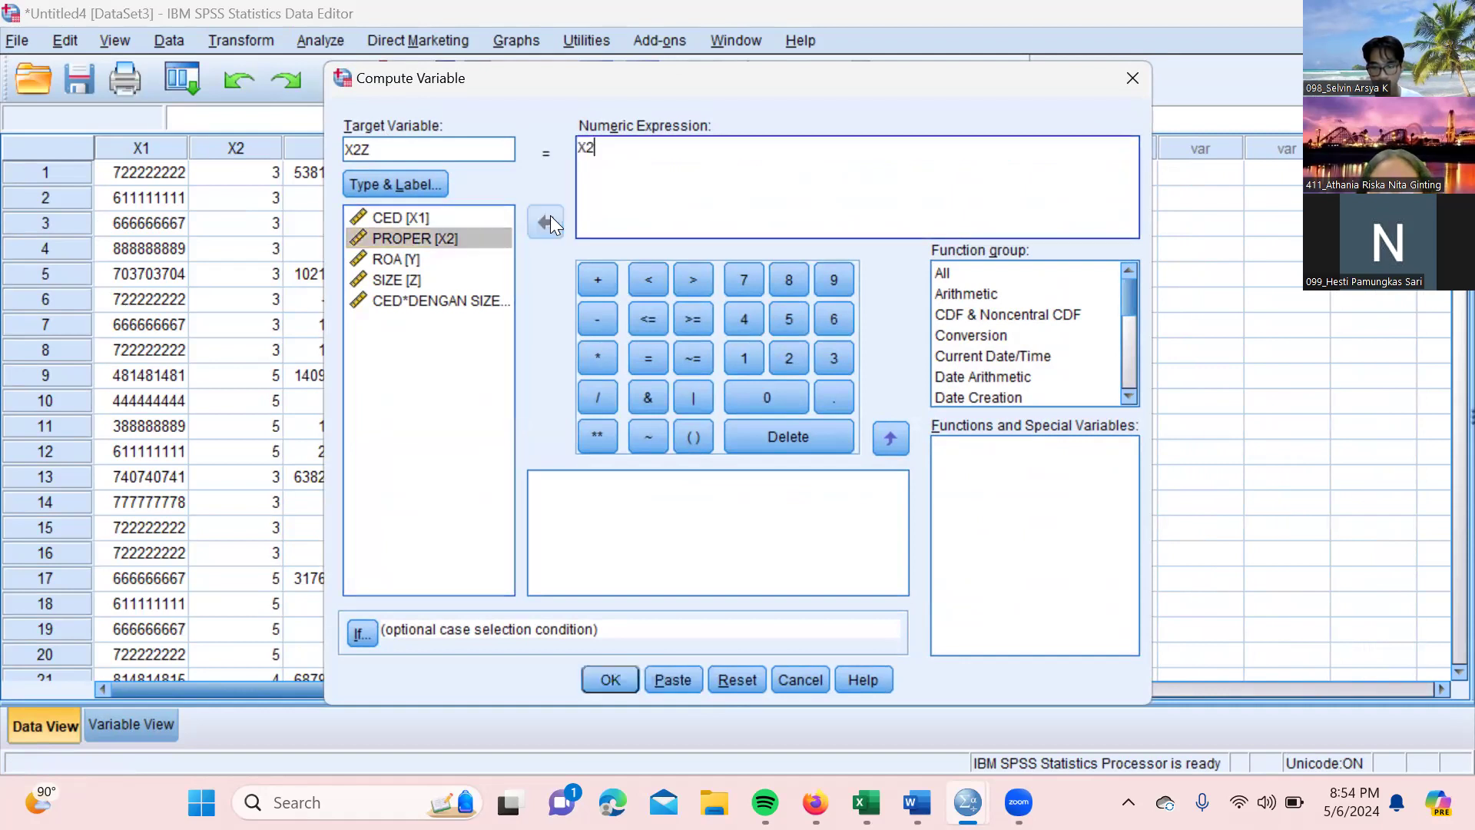
{"action": "left_click", "coordinate": [604, 355]}
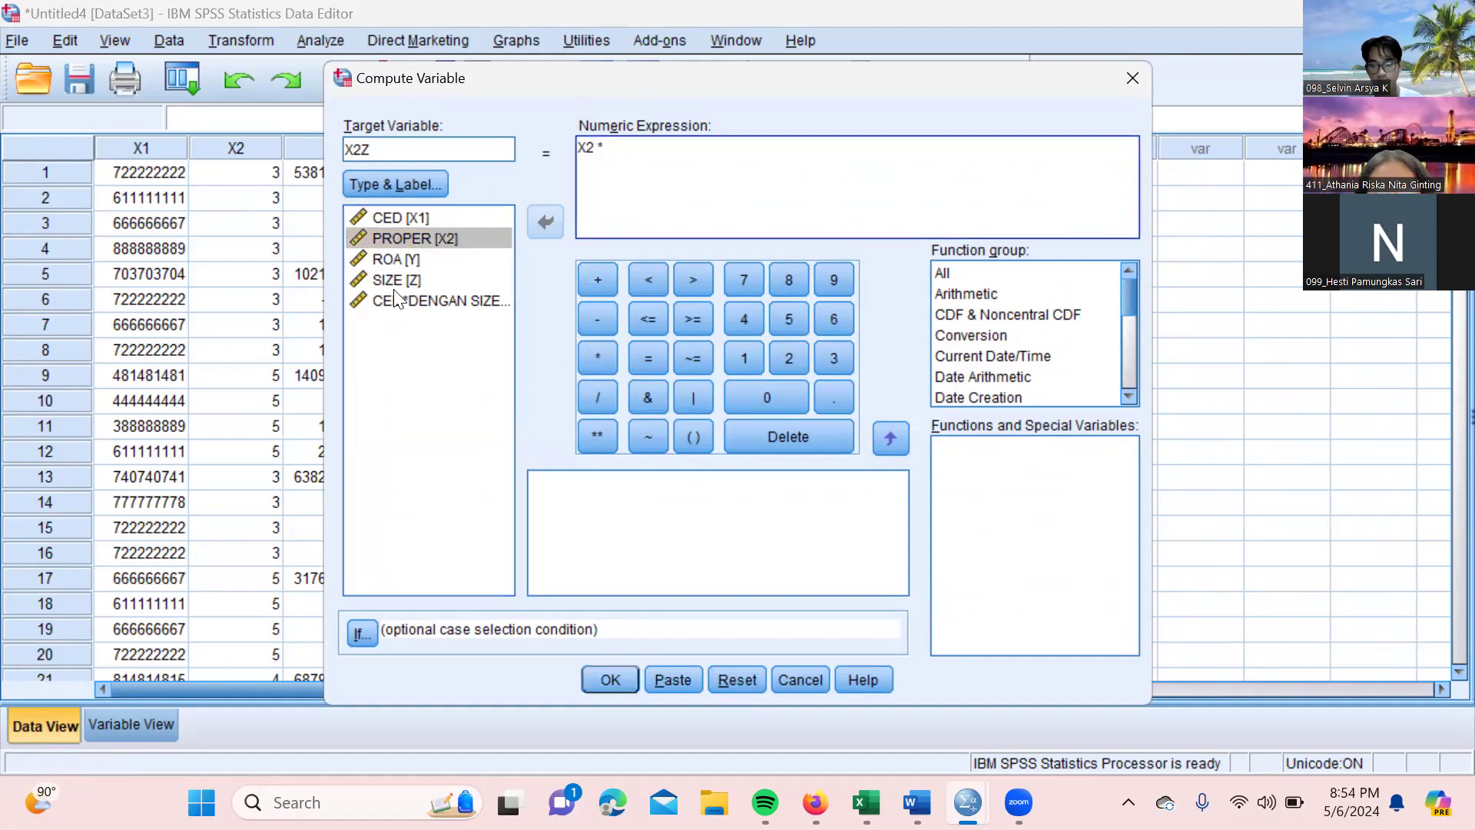
{"action": "left_click", "coordinate": [424, 278]}
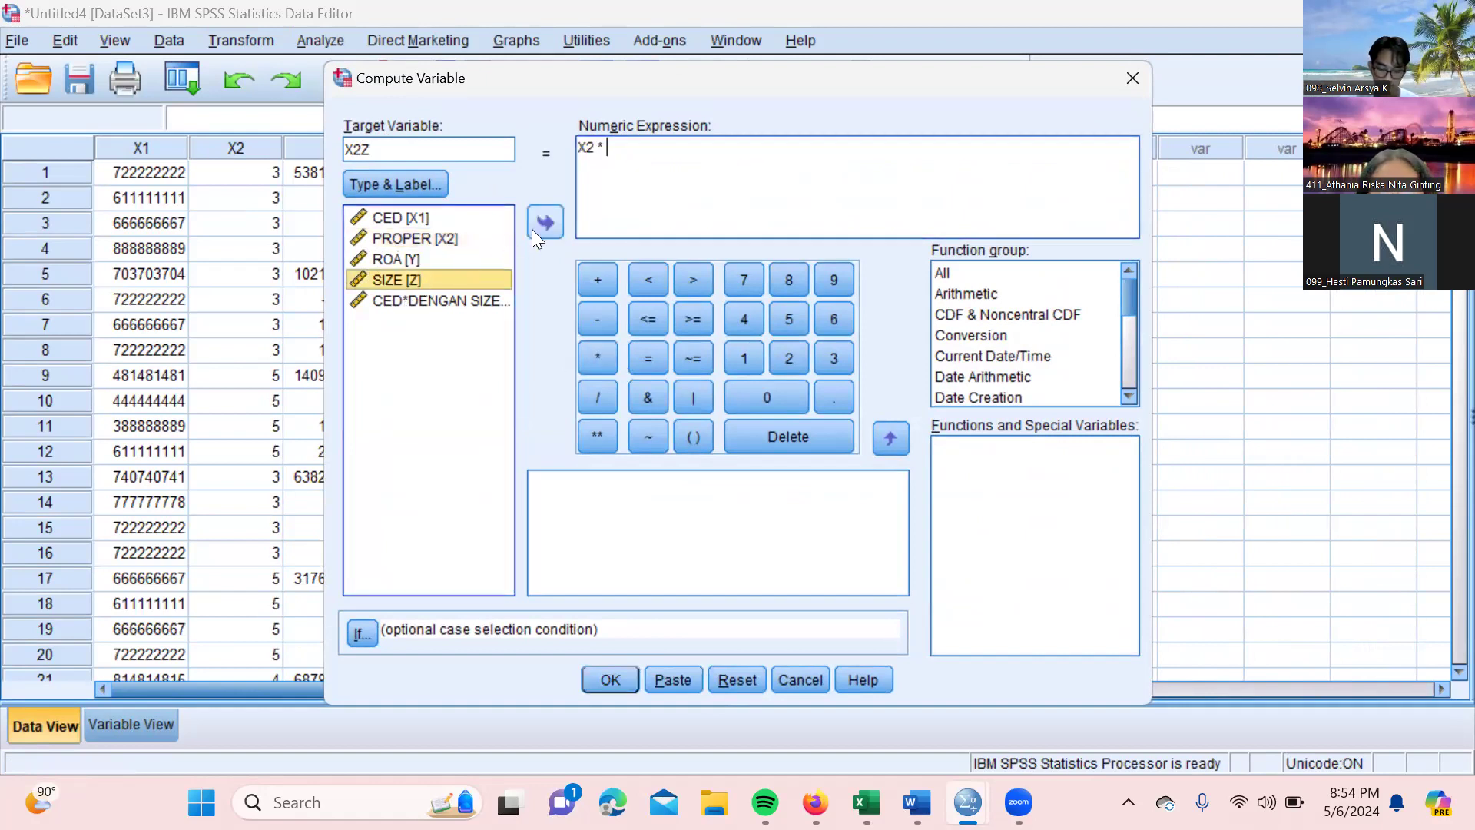
{"action": "left_click", "coordinate": [553, 224]}
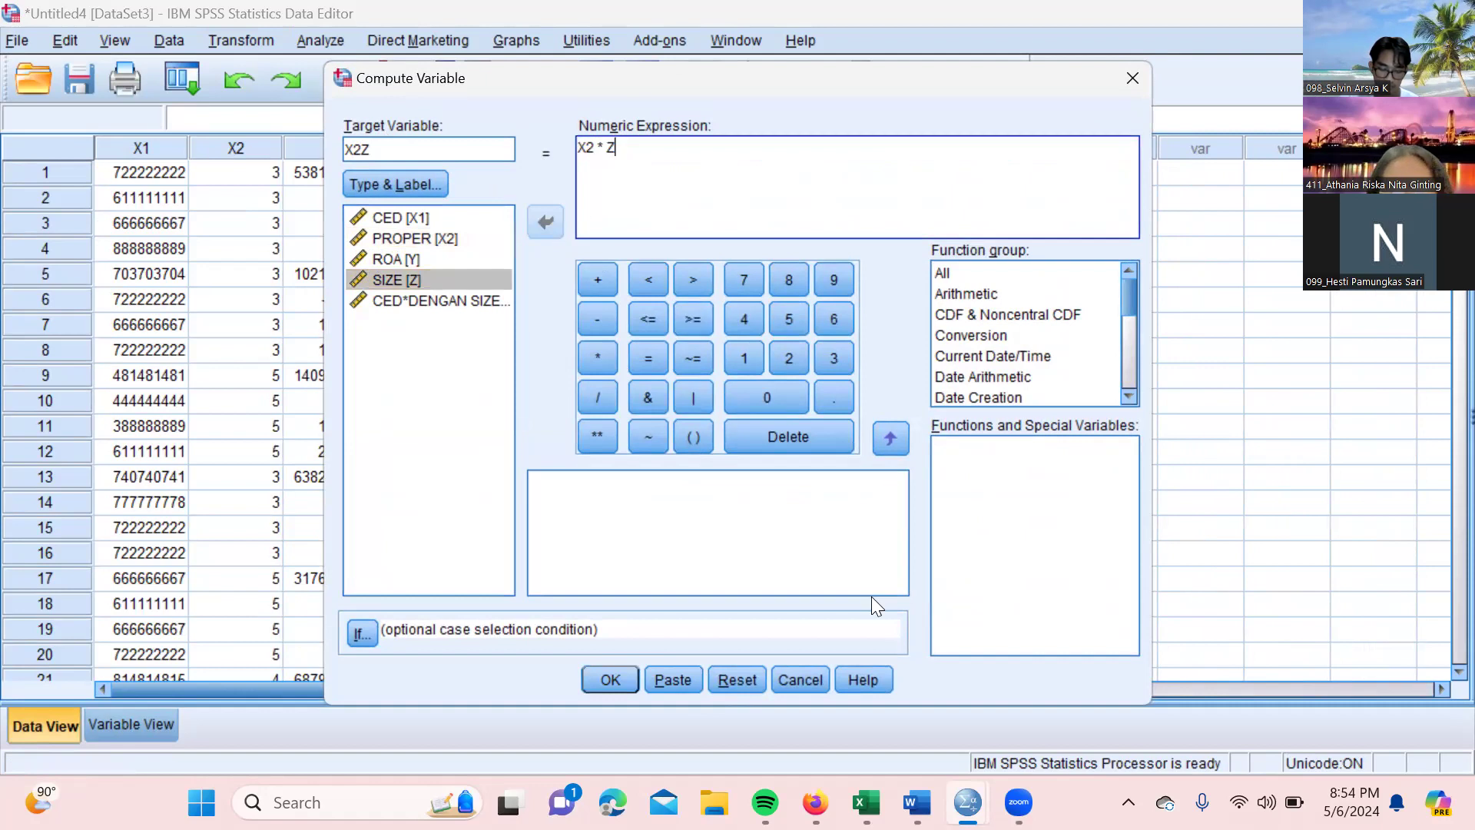
{"action": "left_click", "coordinate": [610, 679]}
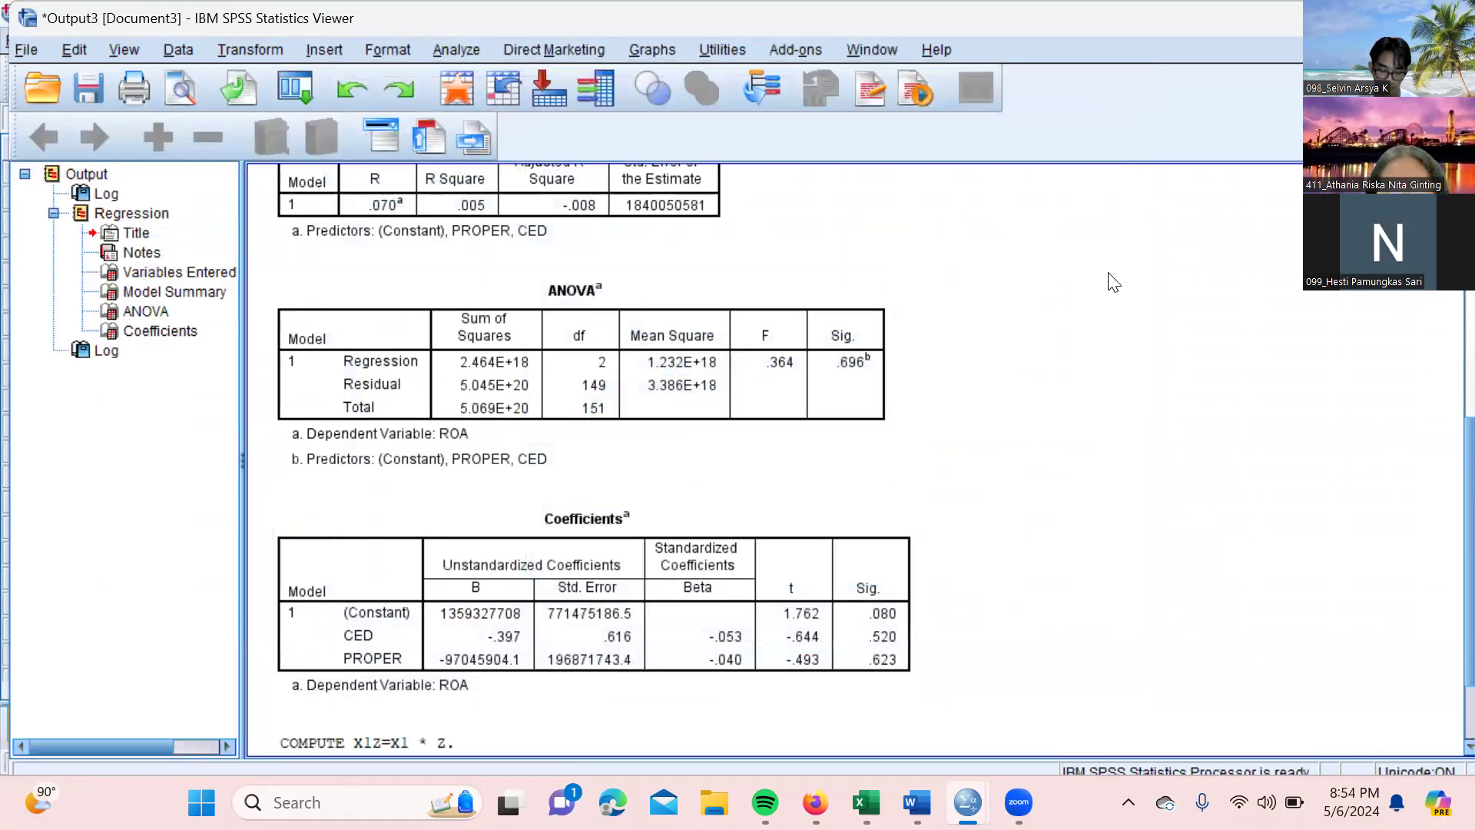
Look over the CED and PROPER regression results in the output, up to the Variables Entered/Removed table
{"action": "scroll", "coordinate": [1443, 298], "scroll_direction": "up", "scroll_amount": 5}
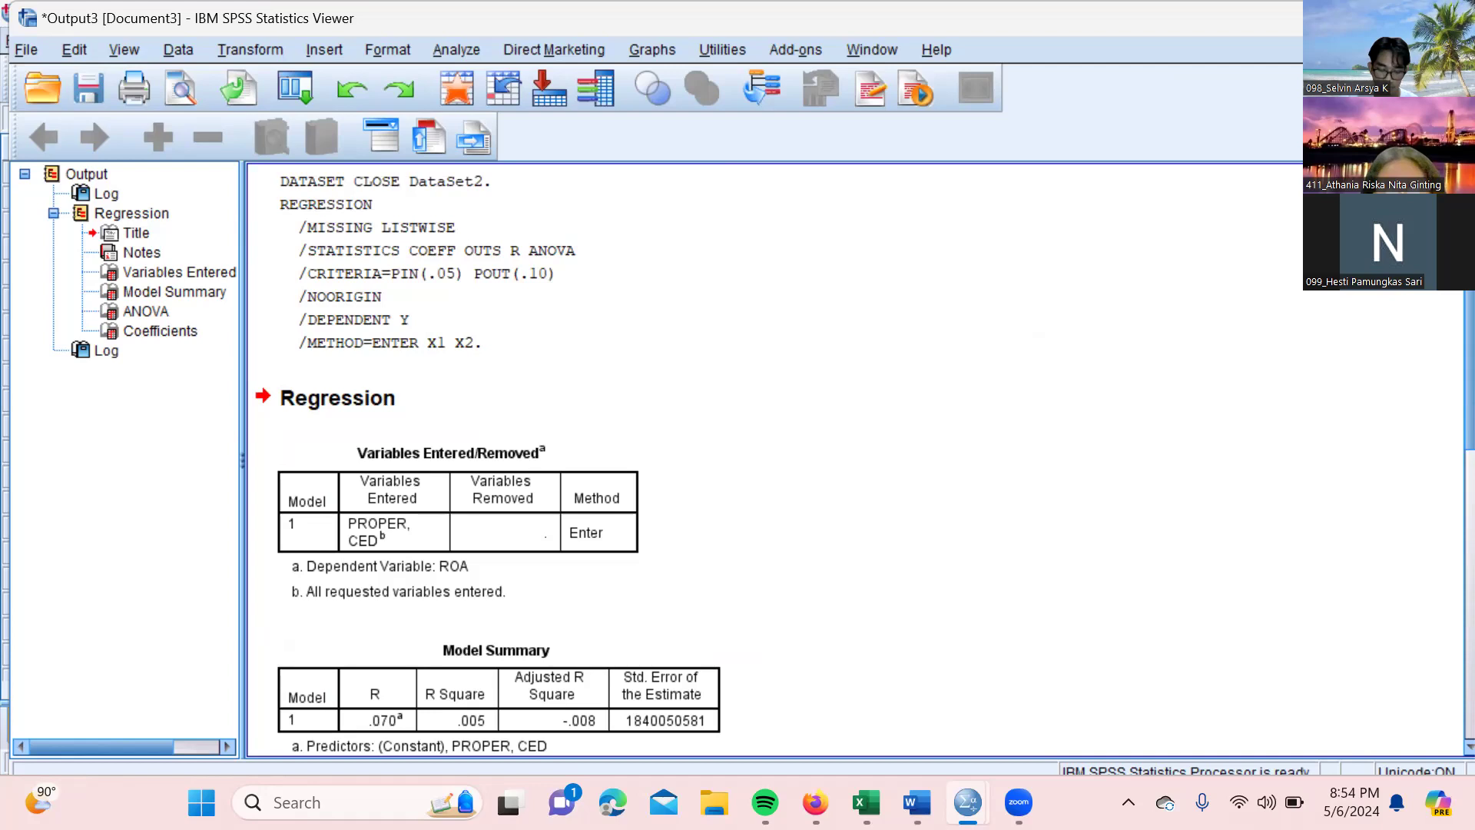
{"action": "left_click", "coordinate": [305, 559]}
{"action": "left_click", "coordinate": [390, 625]}
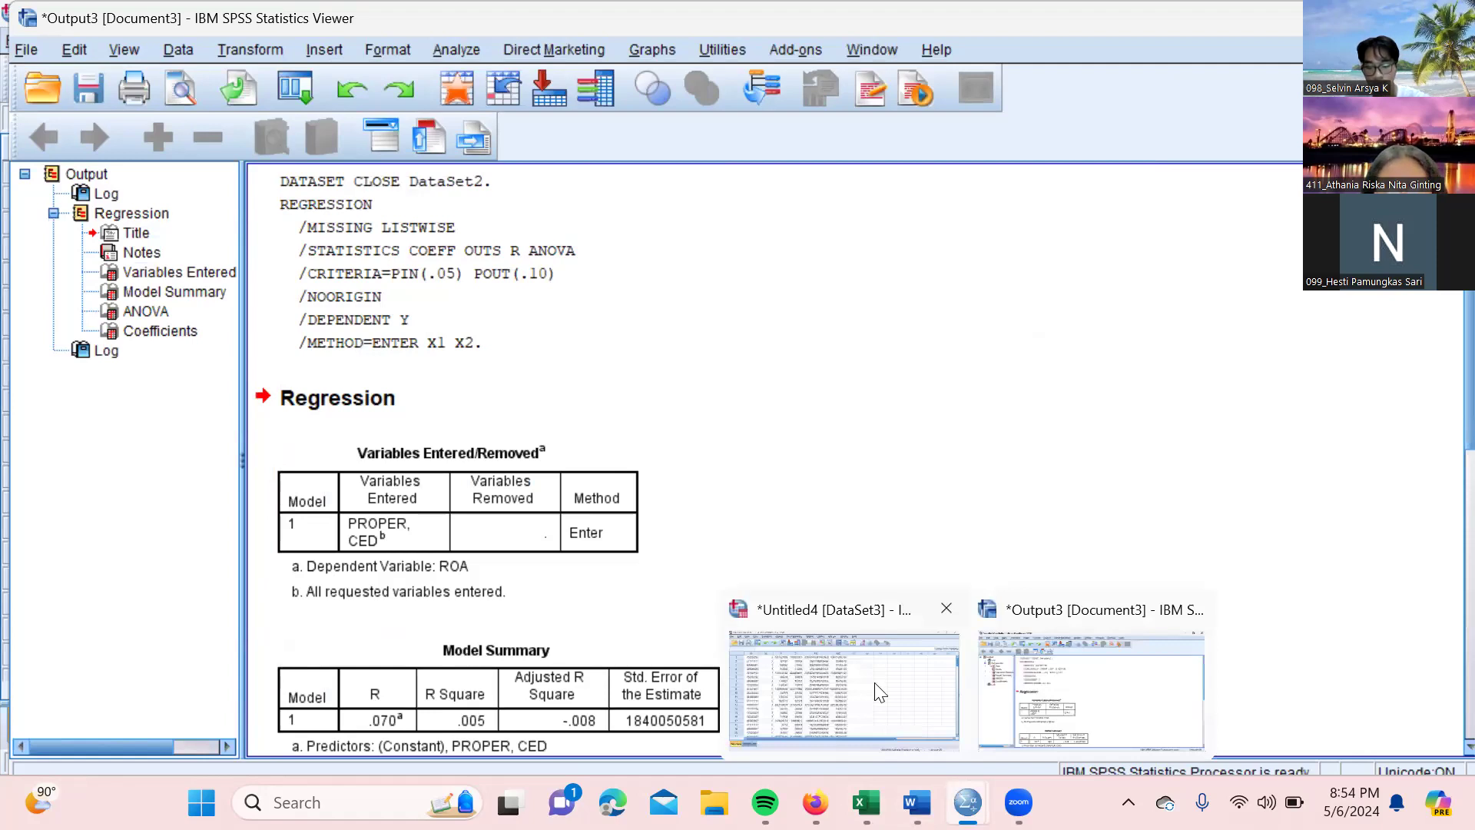
{"action": "left_click", "coordinate": [879, 693]}
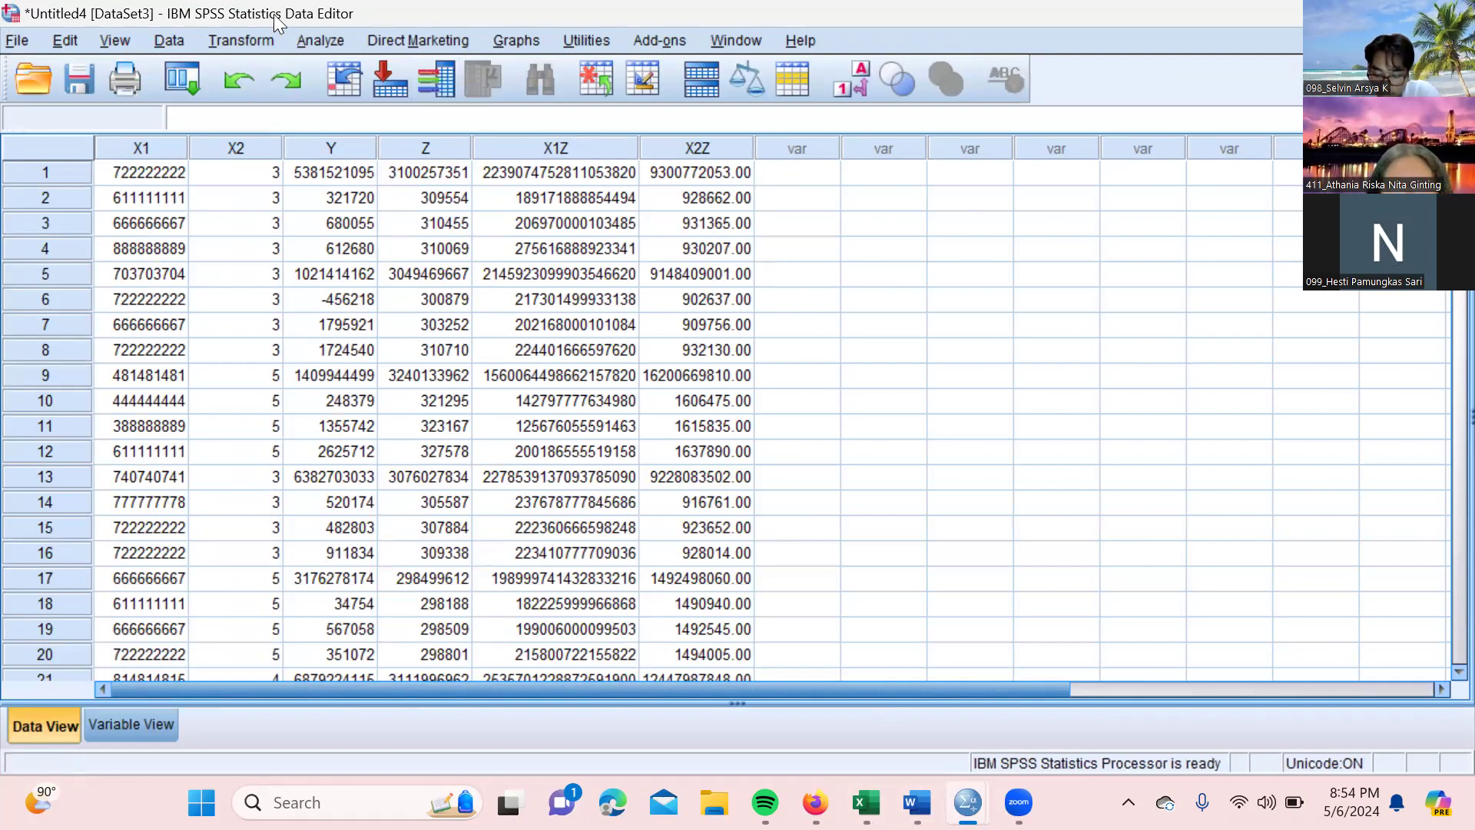
{"action": "left_click", "coordinate": [318, 35]}
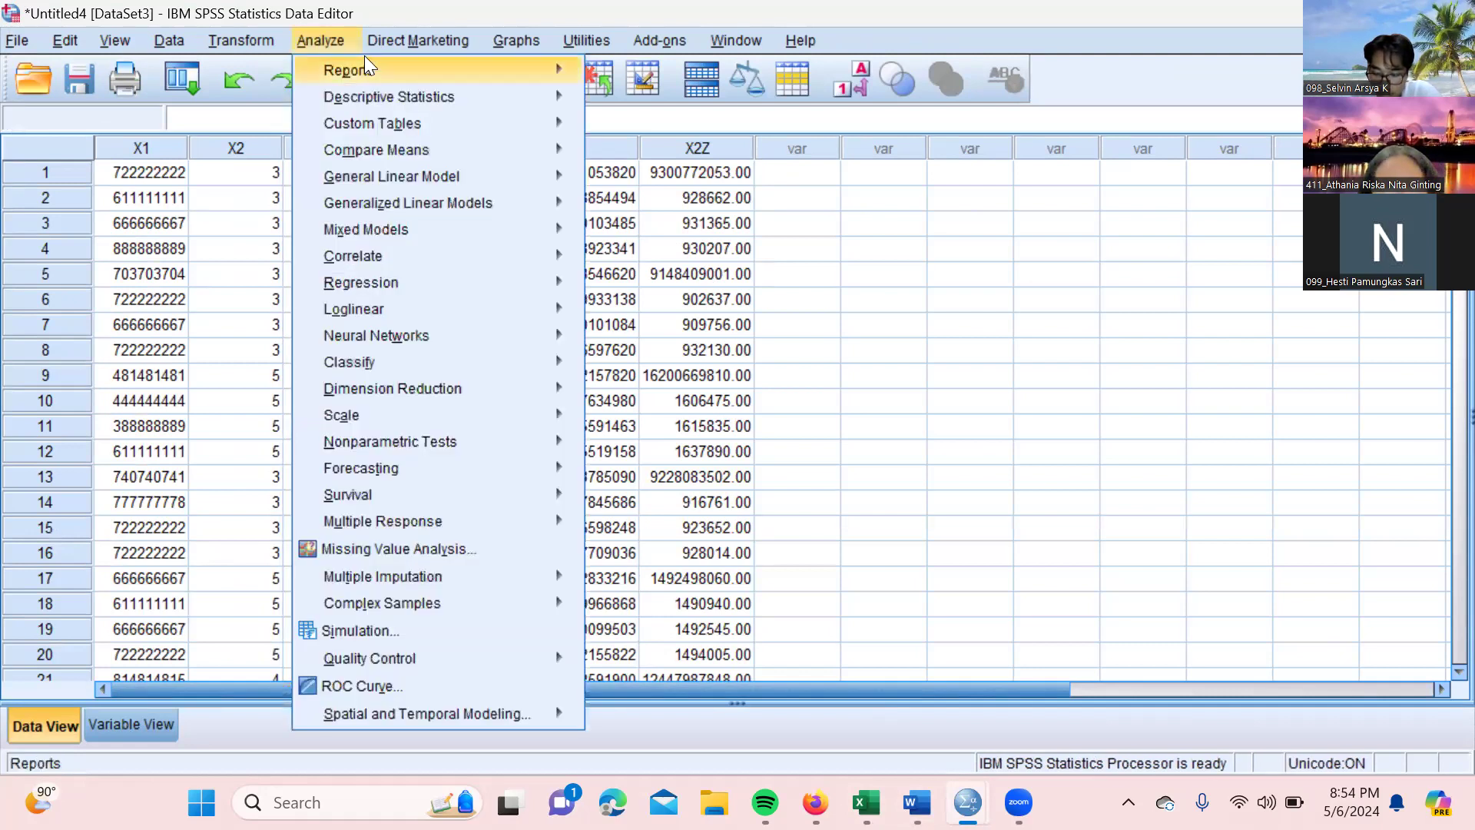
{"action": "mouse_move", "coordinate": [391, 284]}
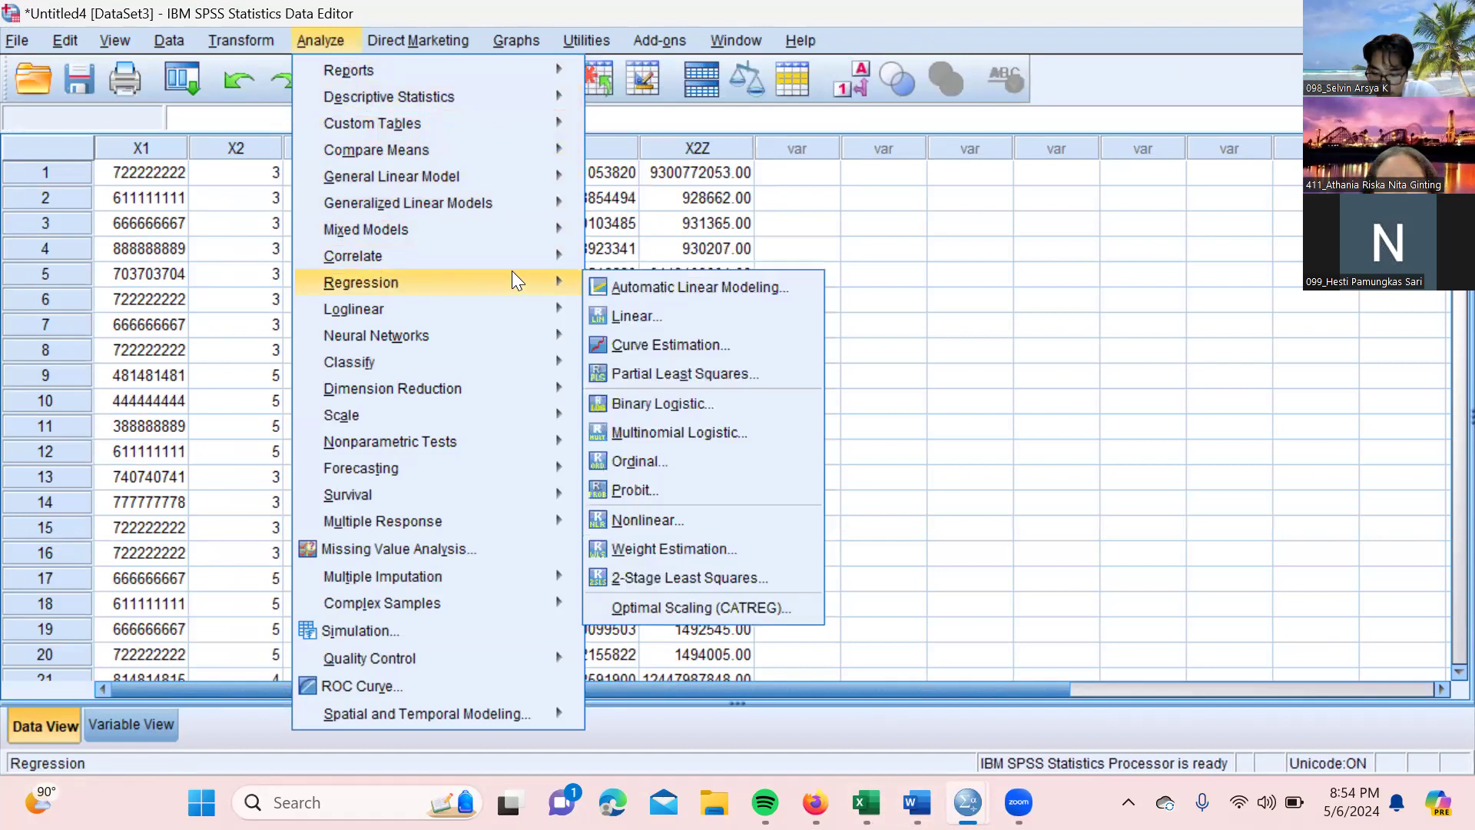
{"action": "left_click", "coordinate": [621, 318]}
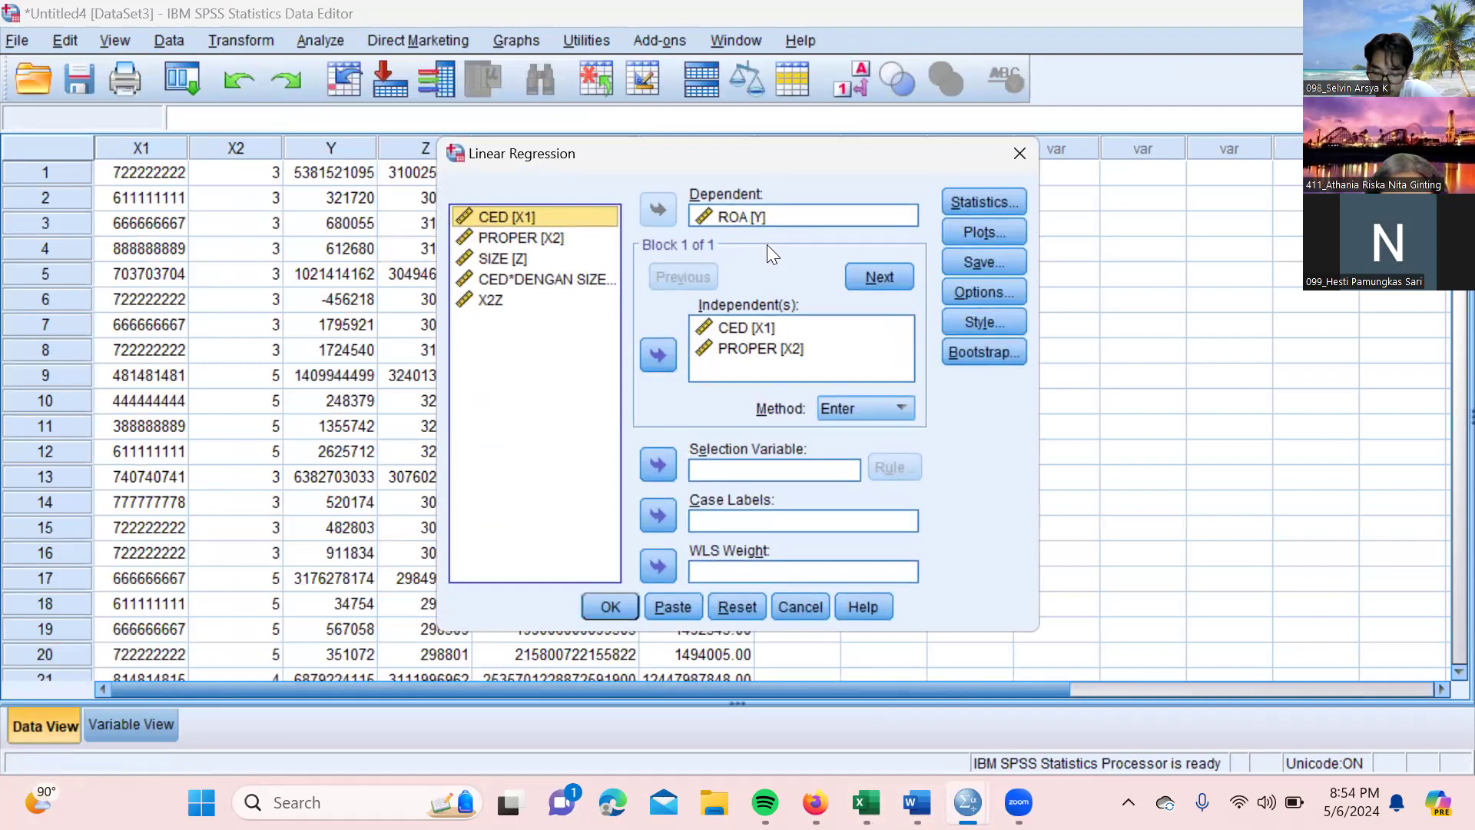
{"action": "left_click", "coordinate": [824, 353]}
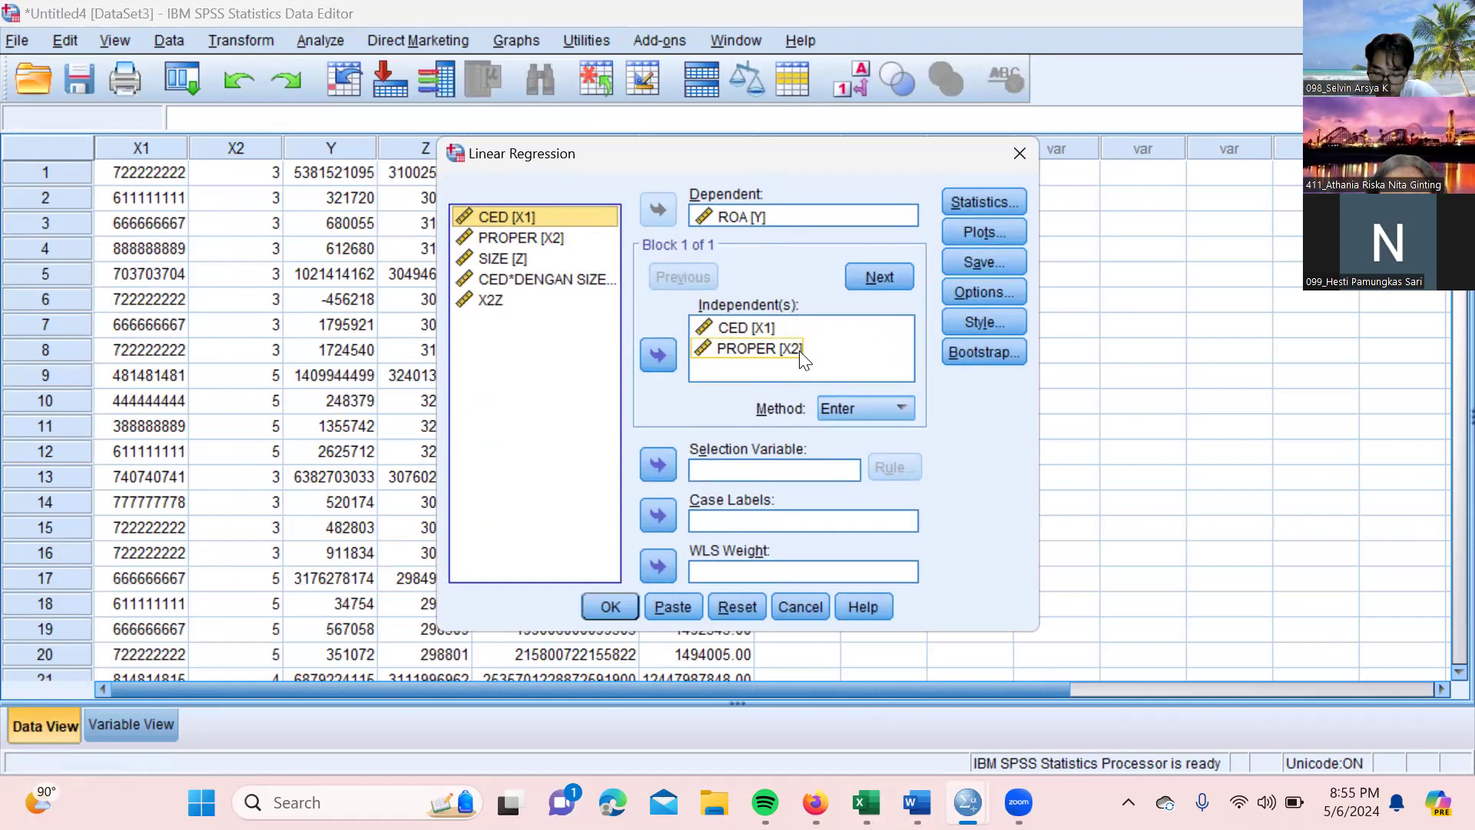
{"action": "left_click", "coordinate": [528, 260]}
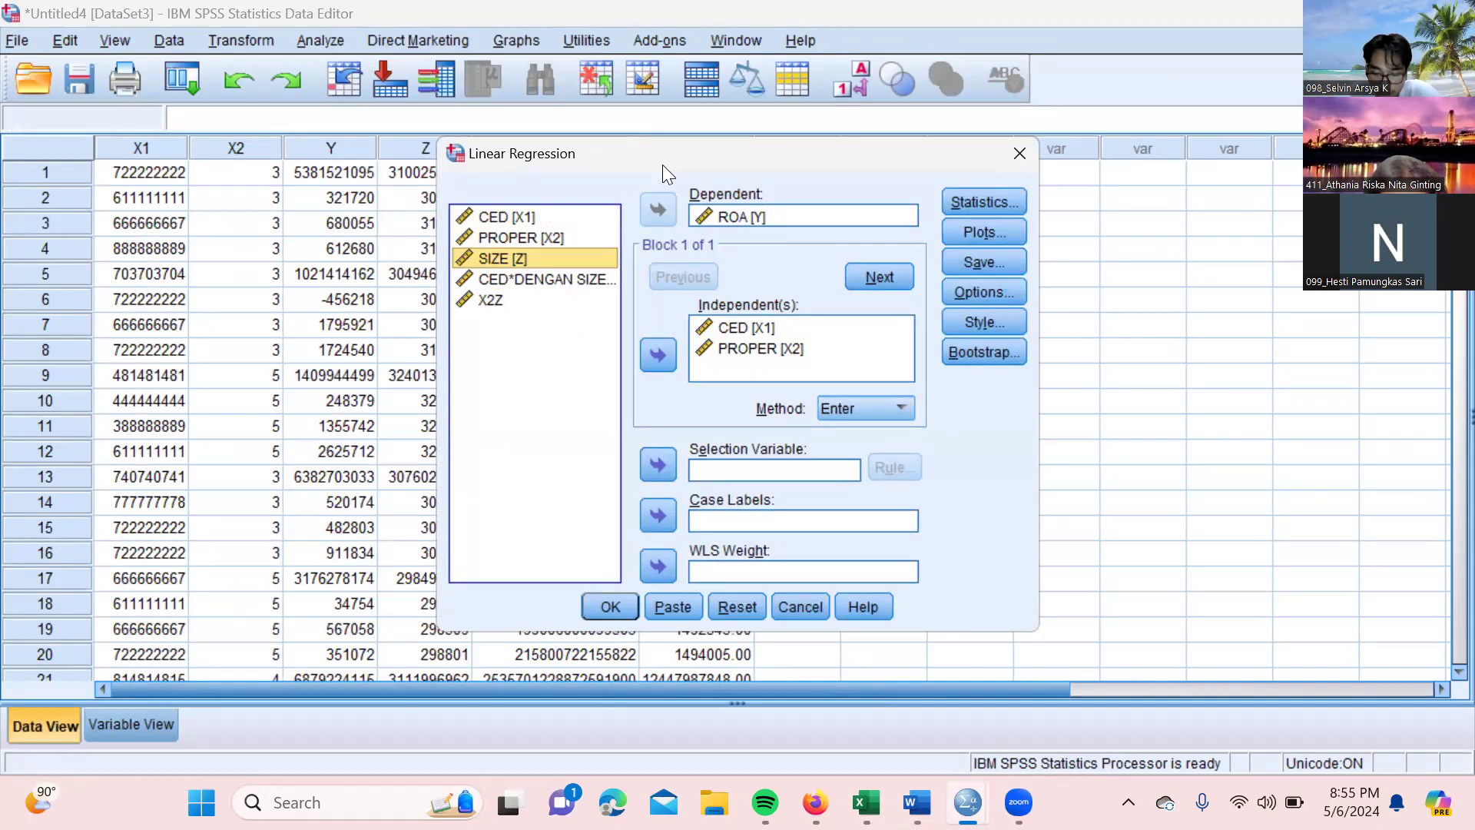
{"action": "left_click", "coordinate": [1016, 154]}
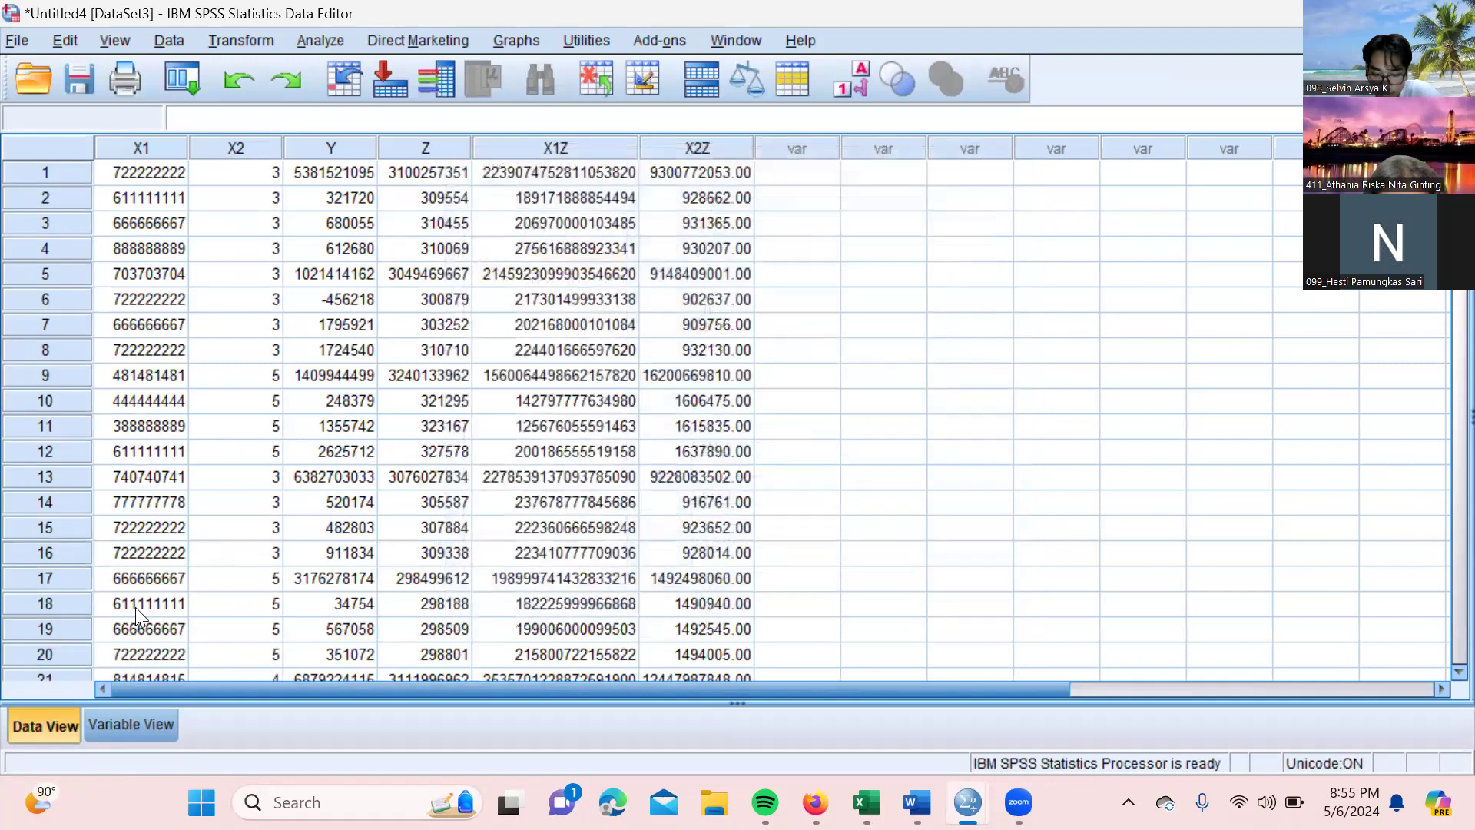
Set the decimals of the X2Z variable to 0
{"action": "left_click", "coordinate": [133, 727]}
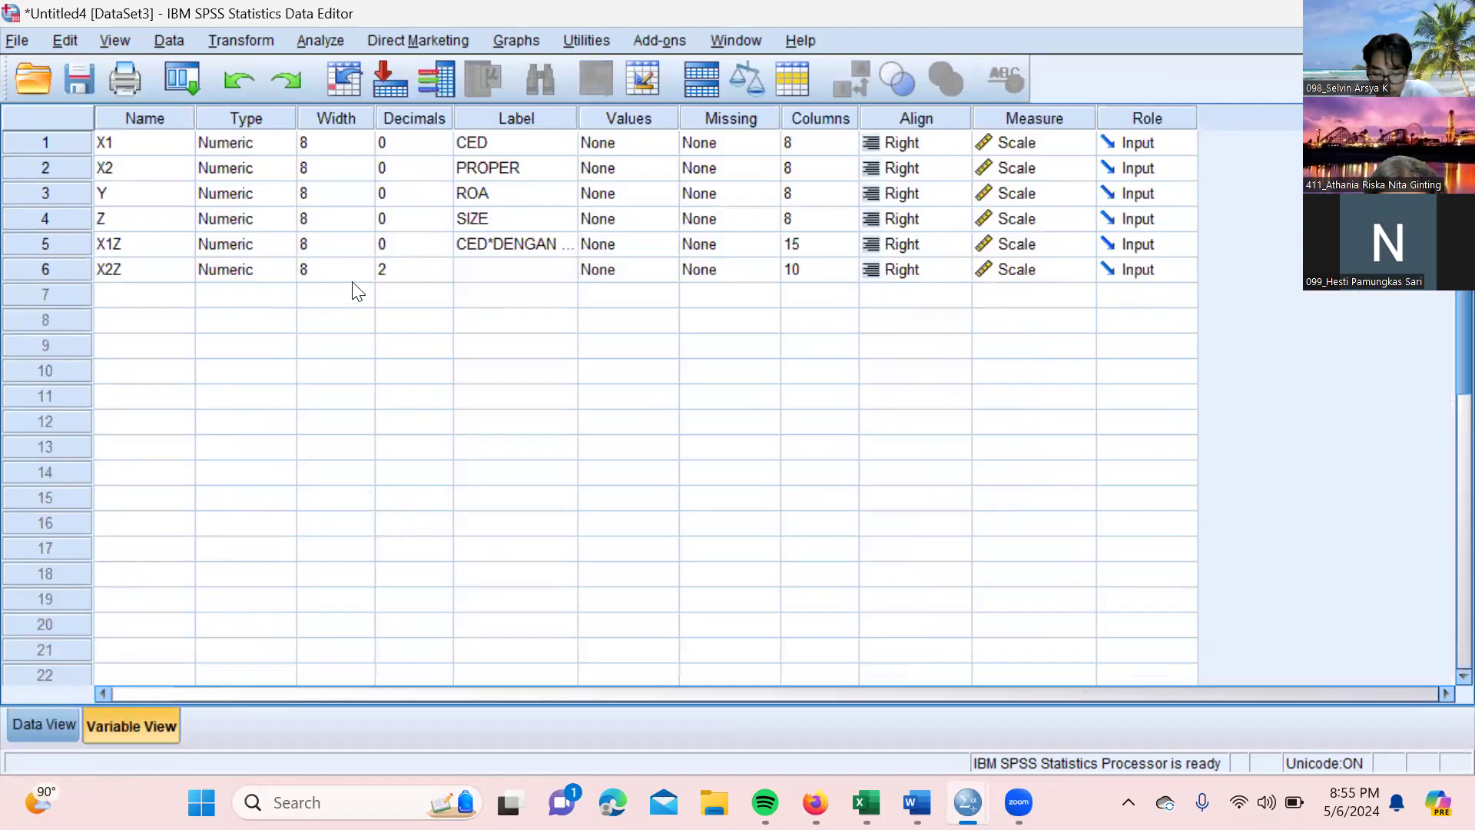
{"action": "left_click", "coordinate": [393, 270]}
{"action": "left_click", "coordinate": [443, 275]}
{"action": "left_click", "coordinate": [443, 275]}
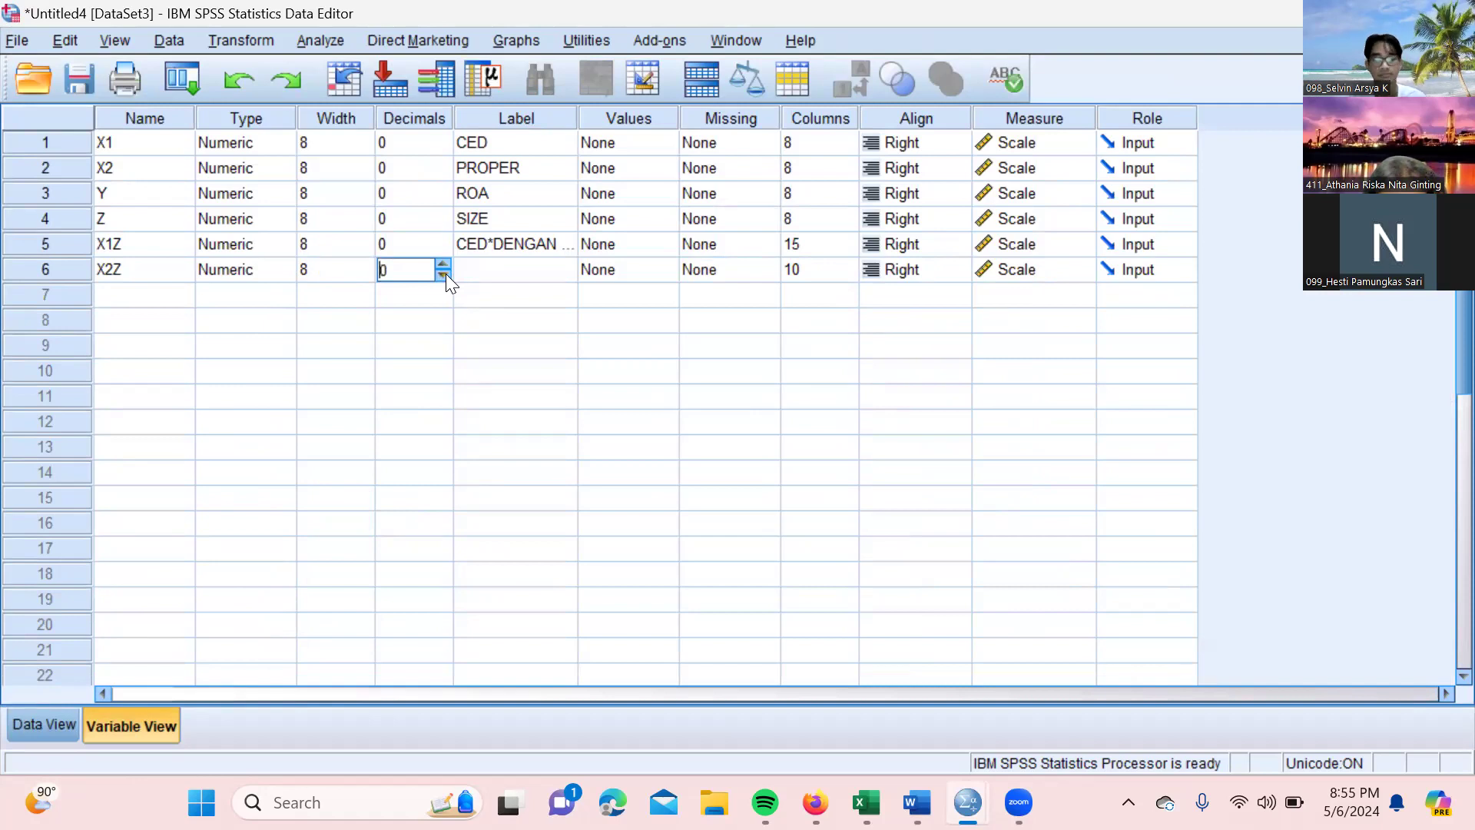
Label the X2Z variable "PROPER*DENGAN SIZE" and return to the data values
{"action": "left_click", "coordinate": [549, 273]}
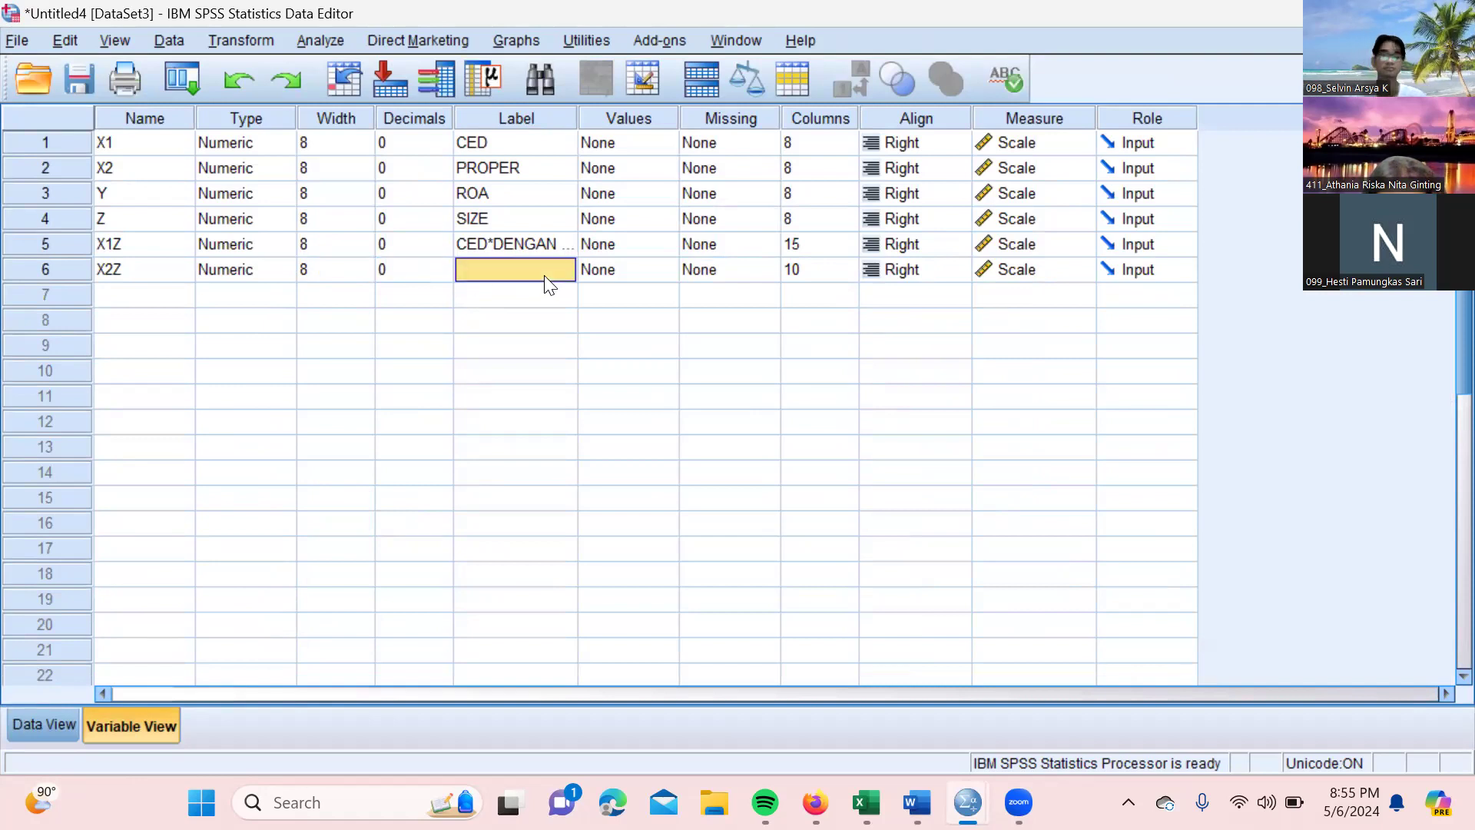
{"action": "type", "text": "PR"}
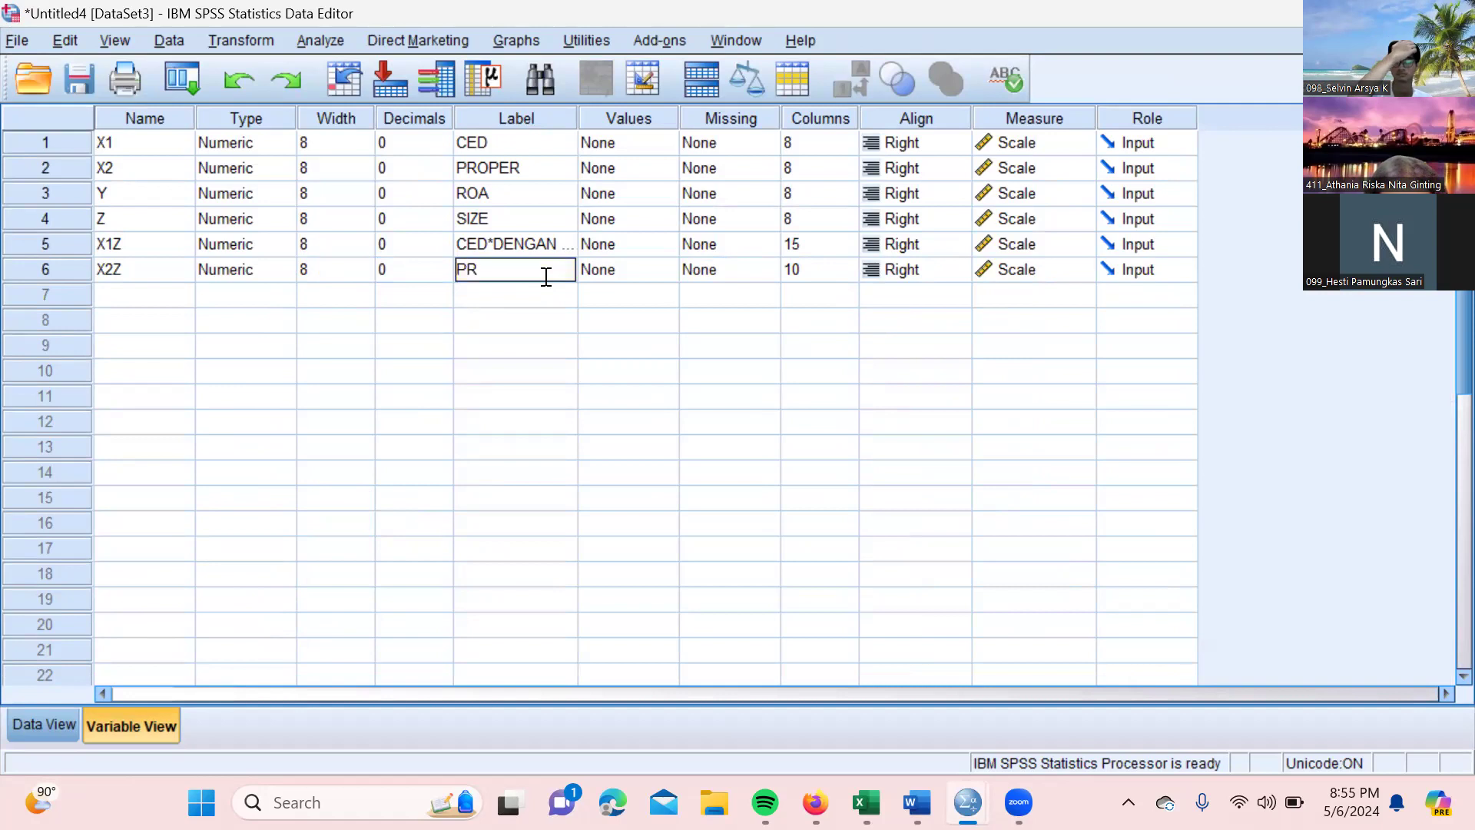
{"action": "type", "text": "OPER"}
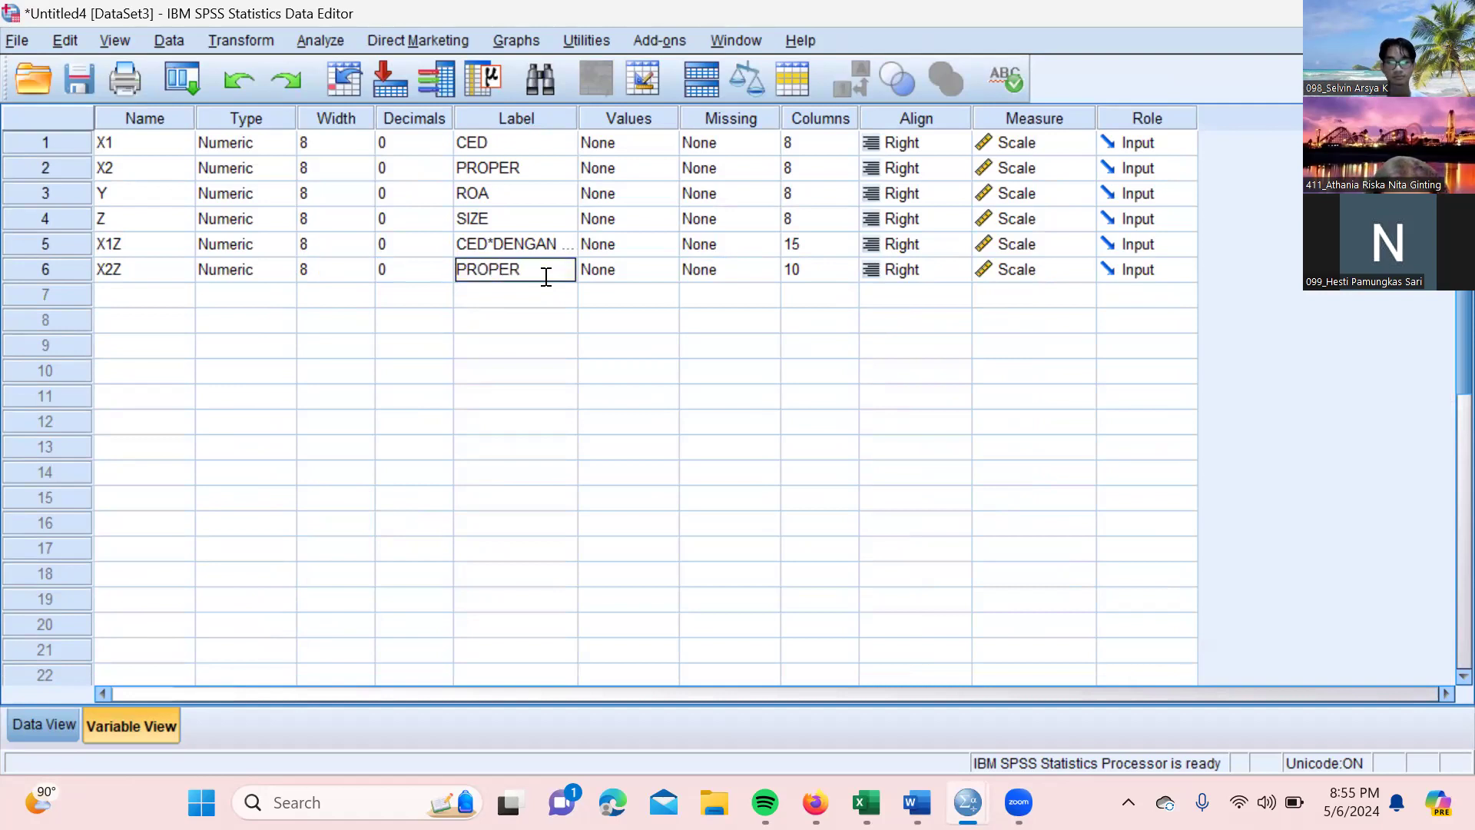
{"action": "type", "text": "*DENGAN"}
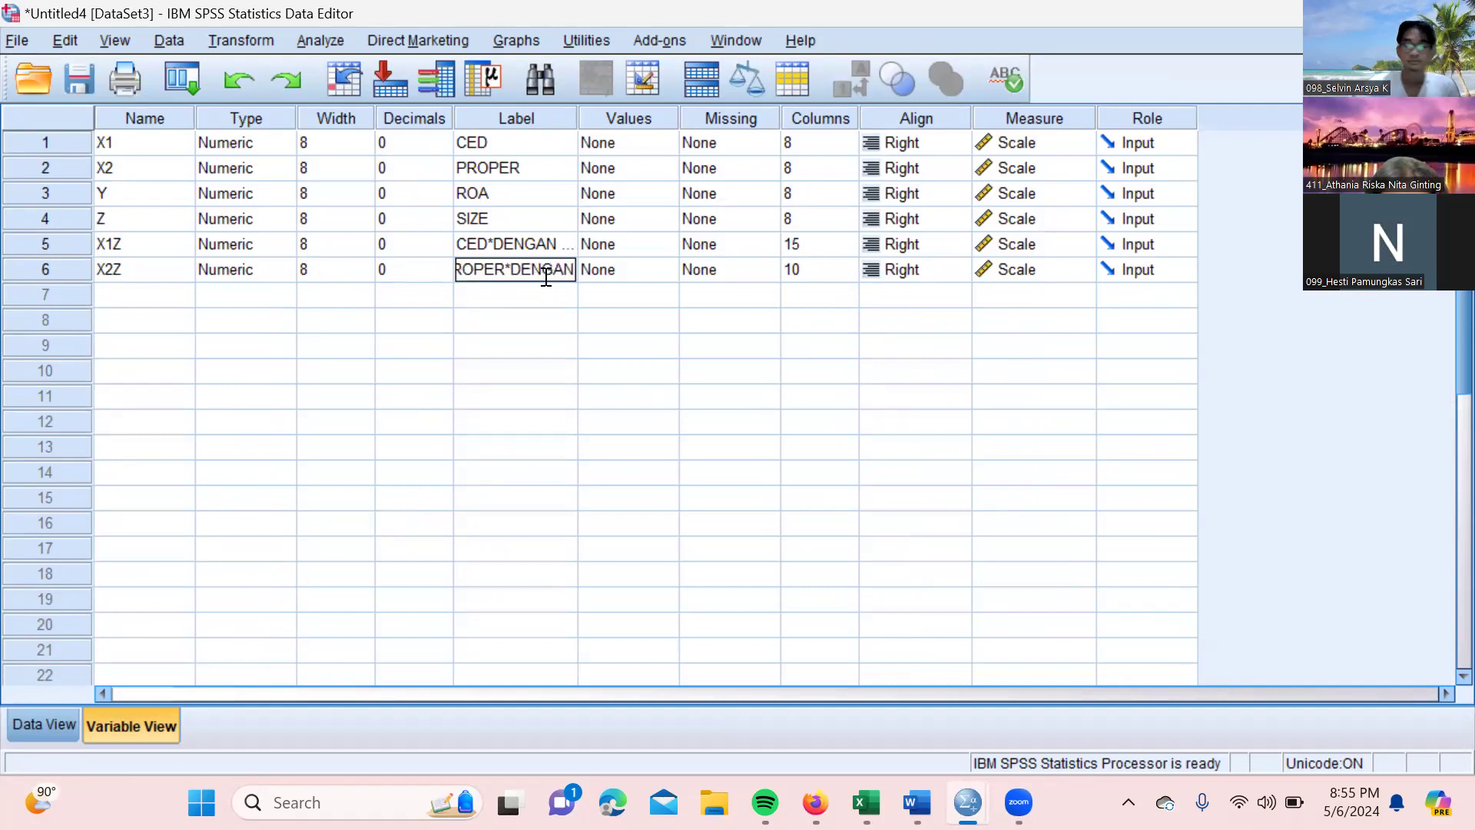
{"action": "type", "text": " SI"}
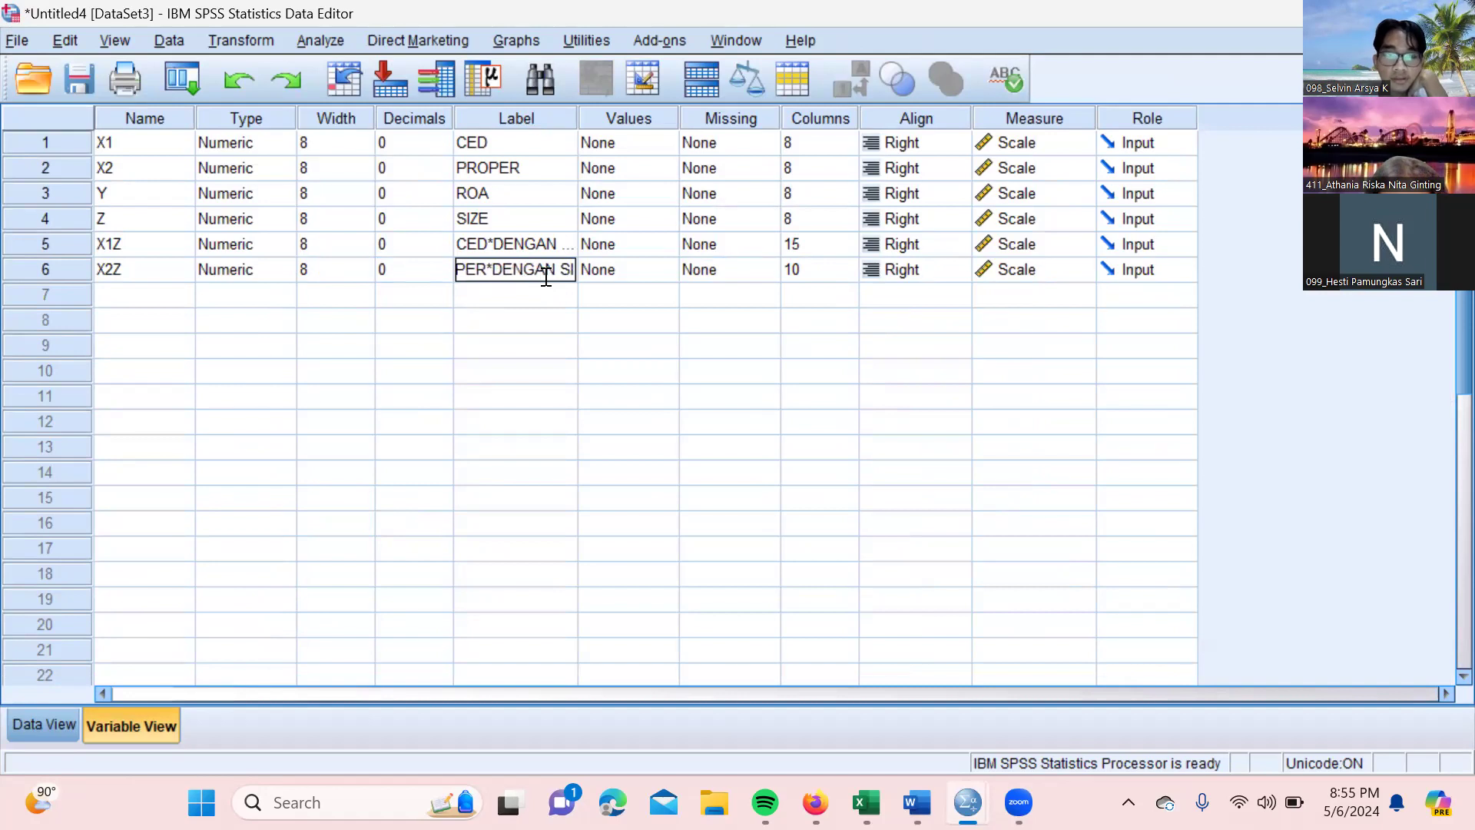
{"action": "type", "text": "ZE"}
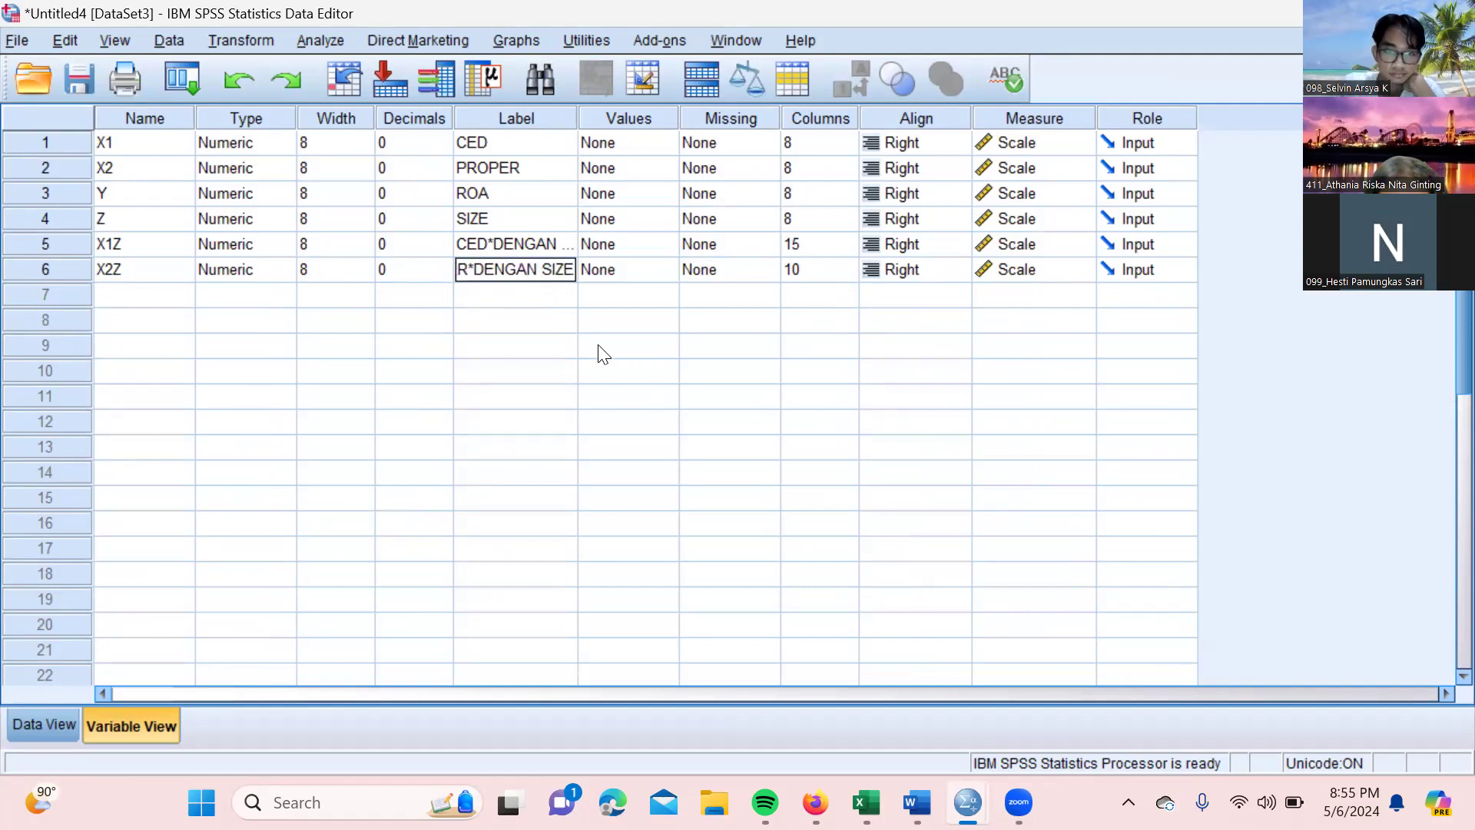
{"action": "left_click", "coordinate": [34, 721]}
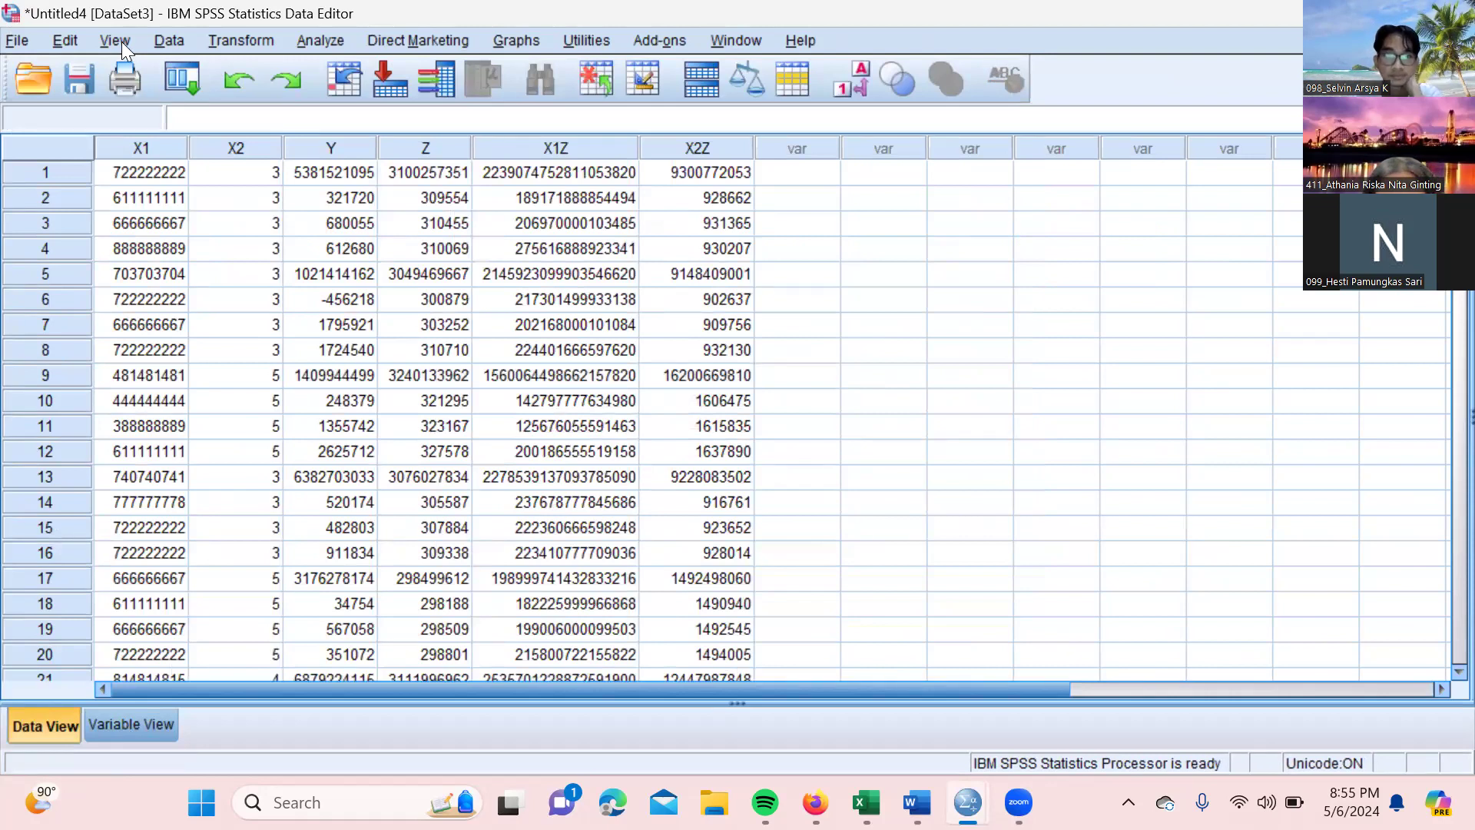
Start a linear regression with ROA as dependent and add SIZE to the independents CED and PROPER
{"action": "left_click", "coordinate": [328, 40]}
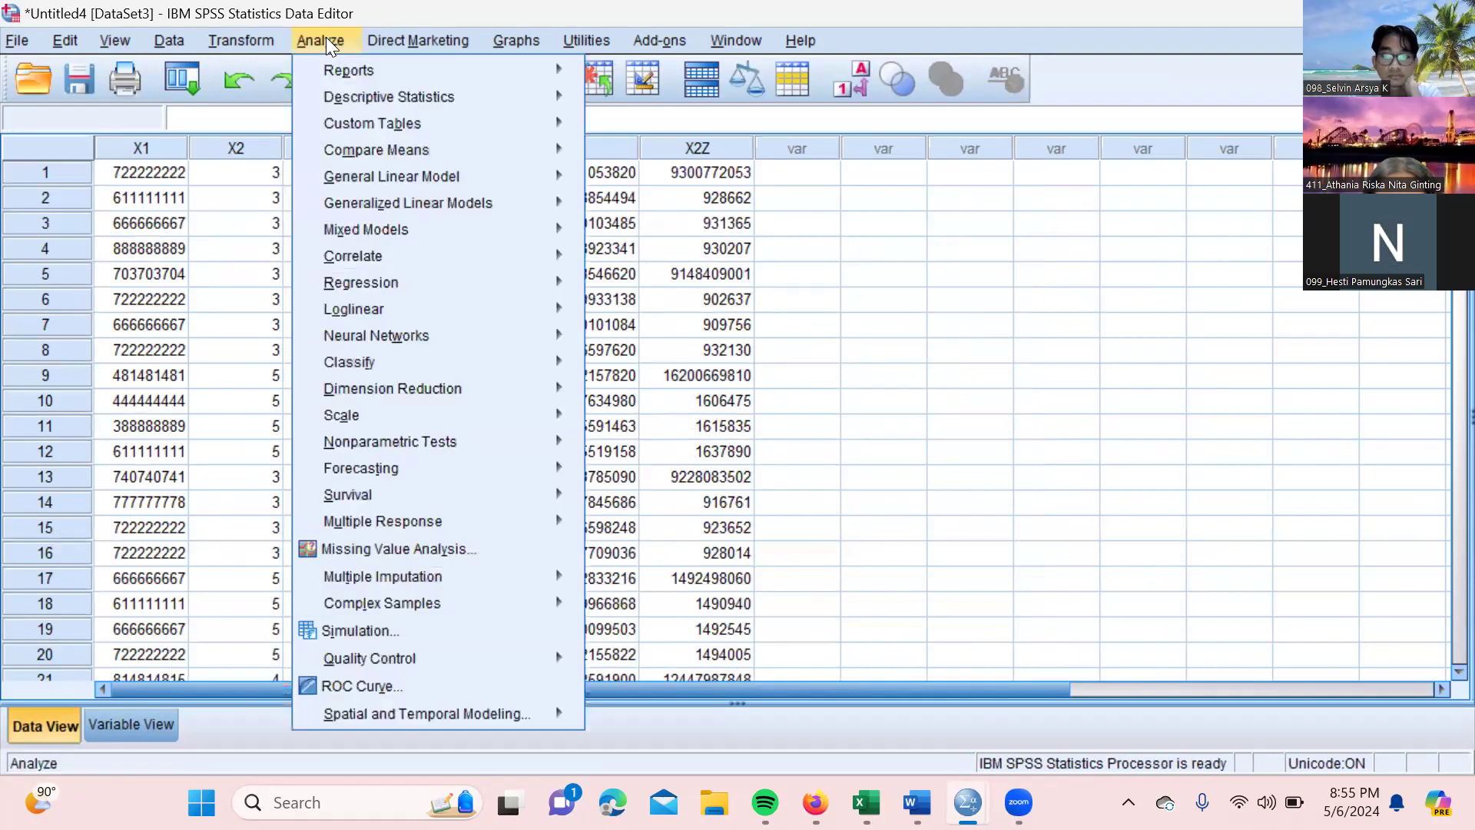
{"action": "mouse_move", "coordinate": [428, 306]}
{"action": "mouse_move", "coordinate": [523, 285]}
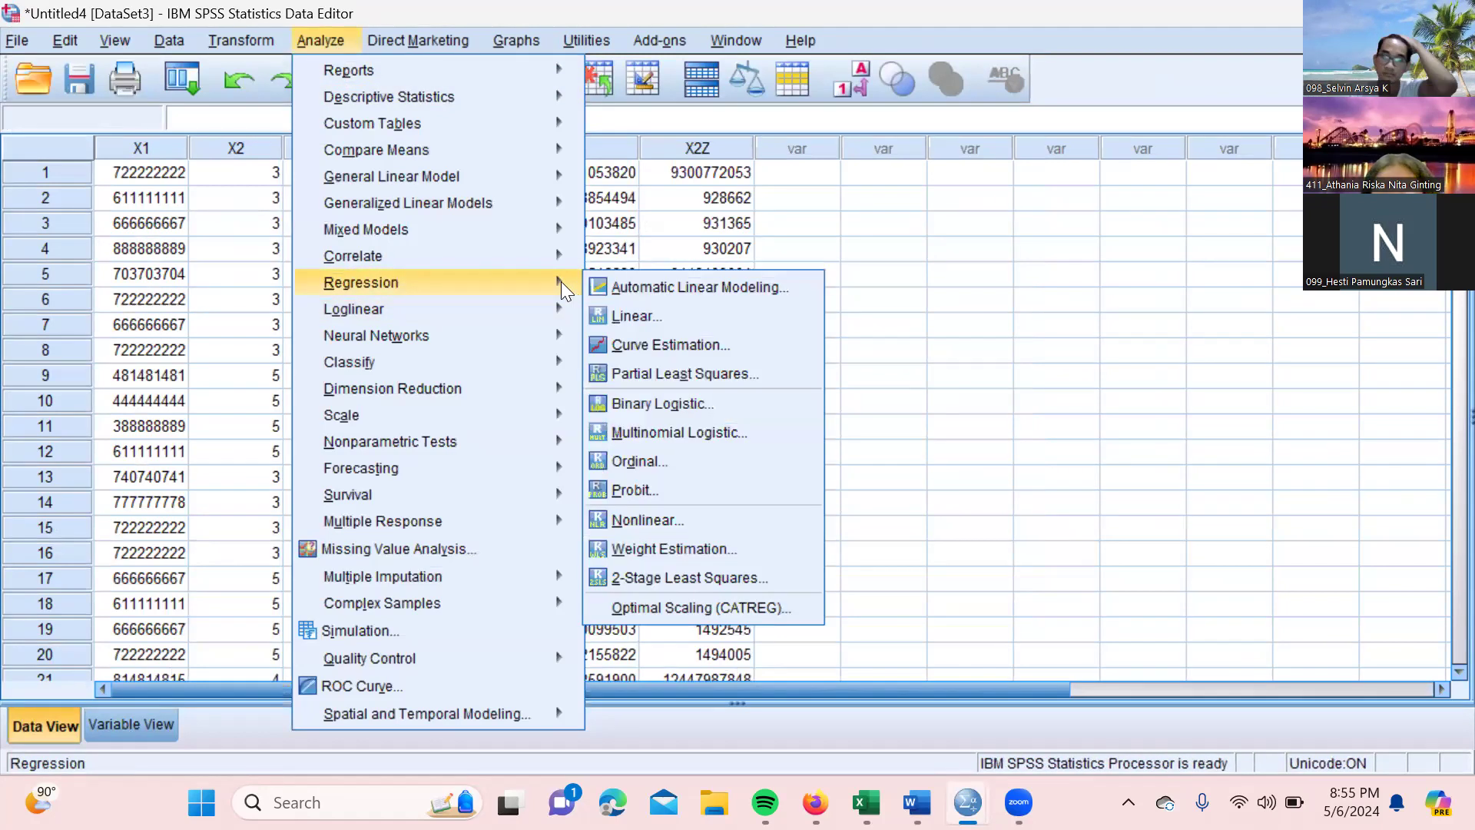
{"action": "left_click", "coordinate": [636, 319]}
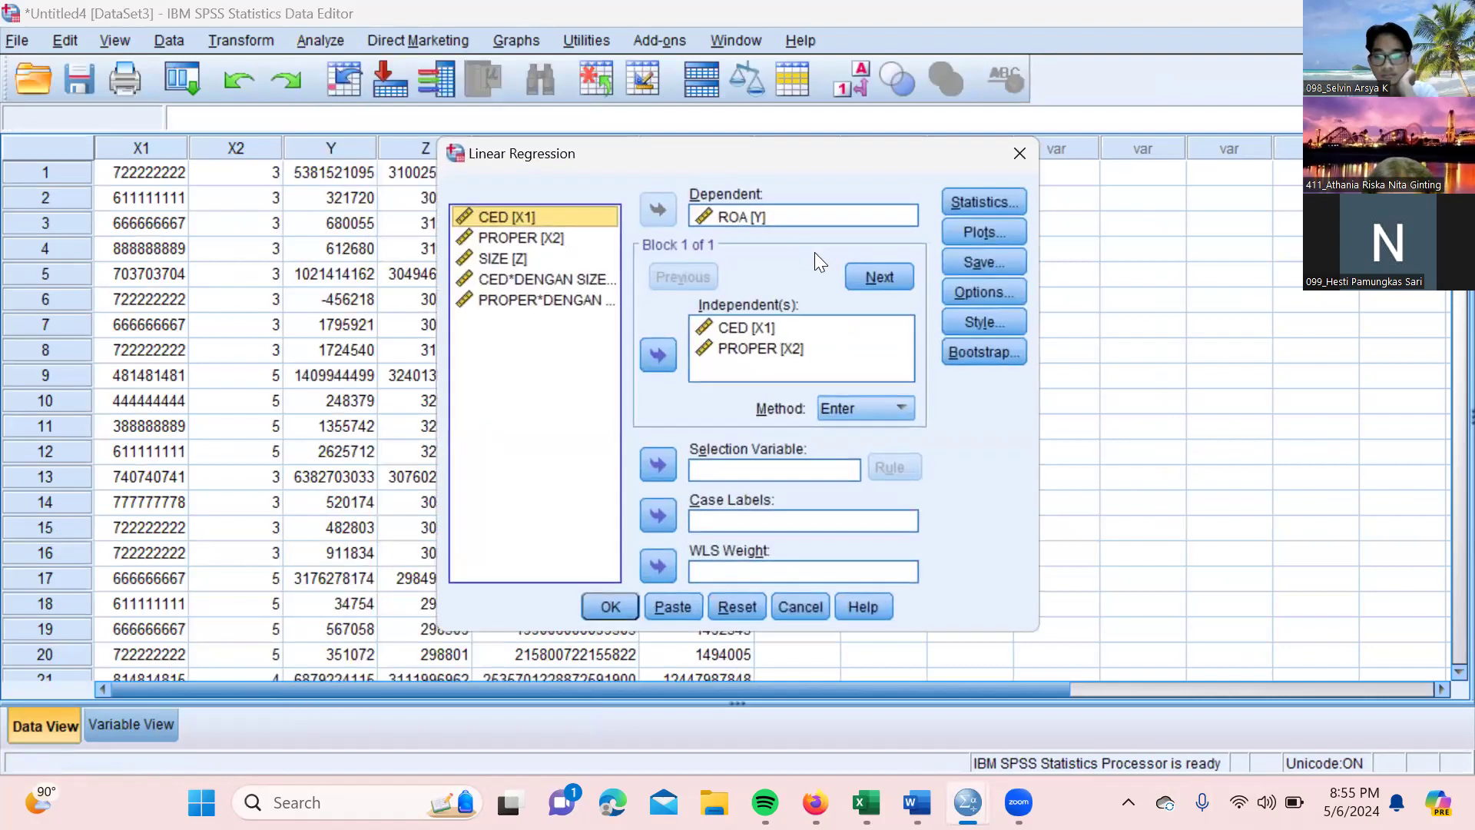
{"action": "left_click", "coordinate": [536, 256]}
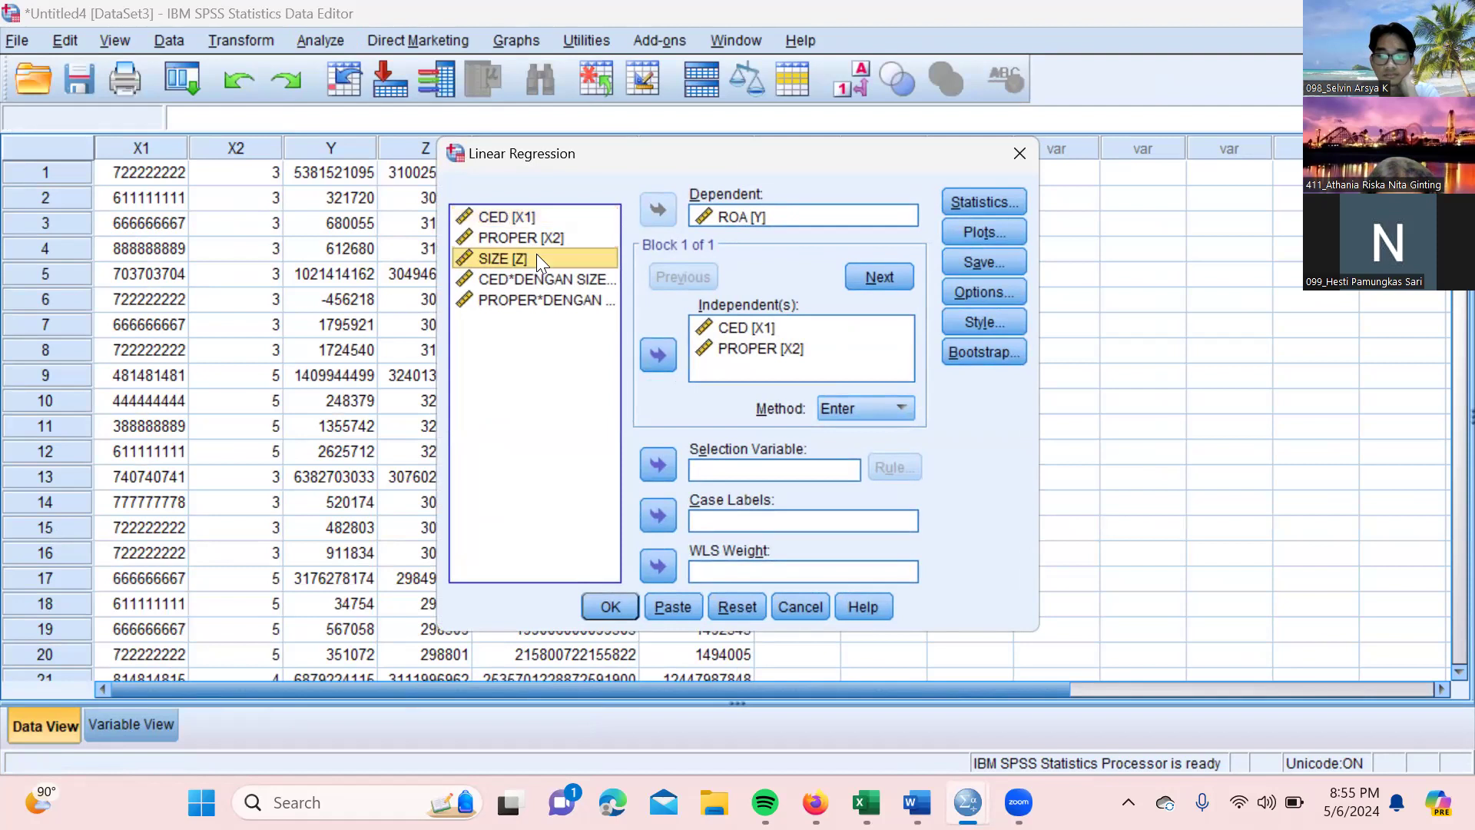
{"action": "left_click", "coordinate": [659, 357]}
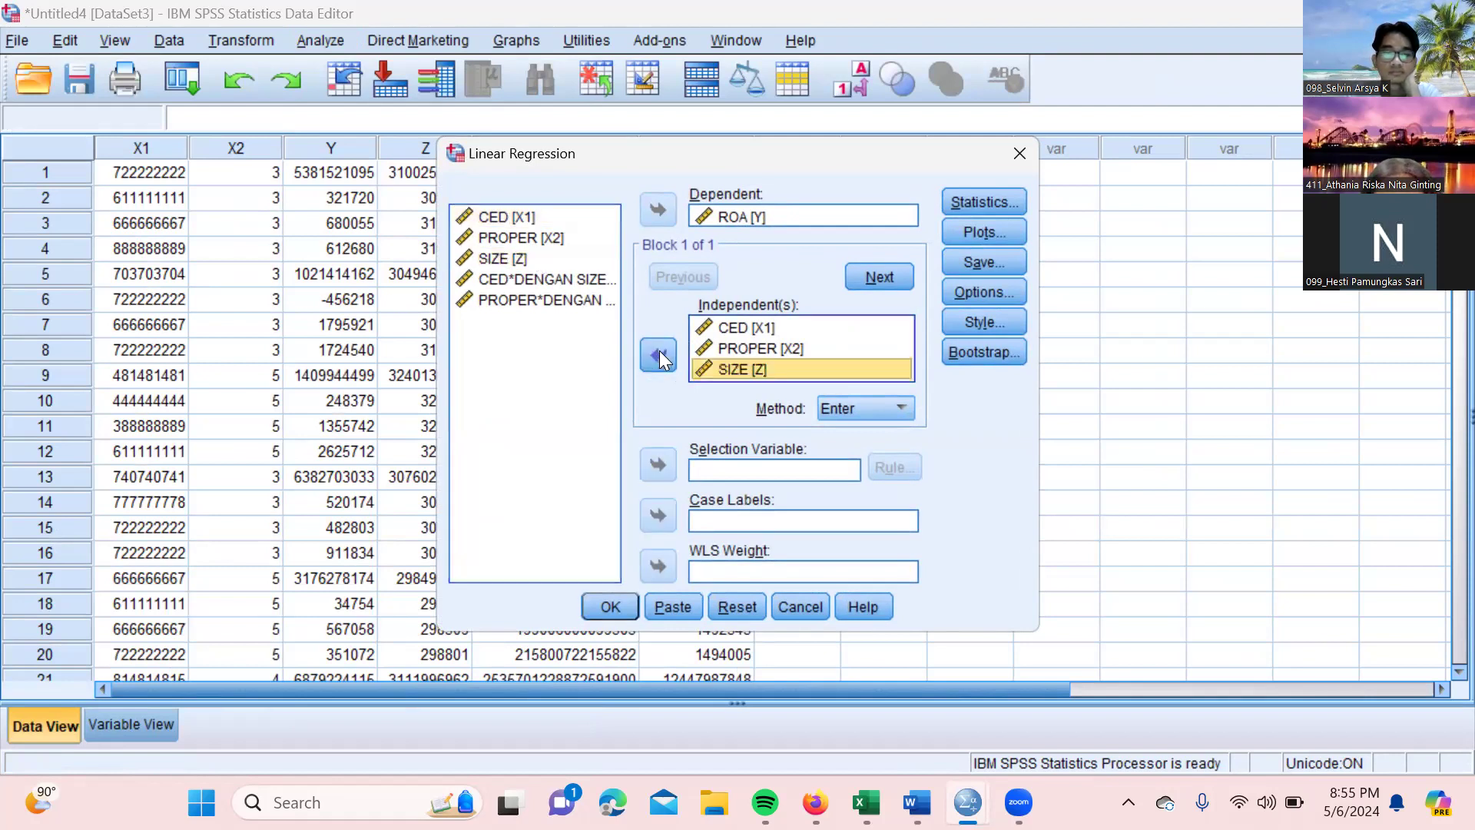
Add the interaction variables CED*DENGAN SIZE and PROPER*DENGAN SIZE as independents and run the regression
{"action": "left_click", "coordinate": [571, 274]}
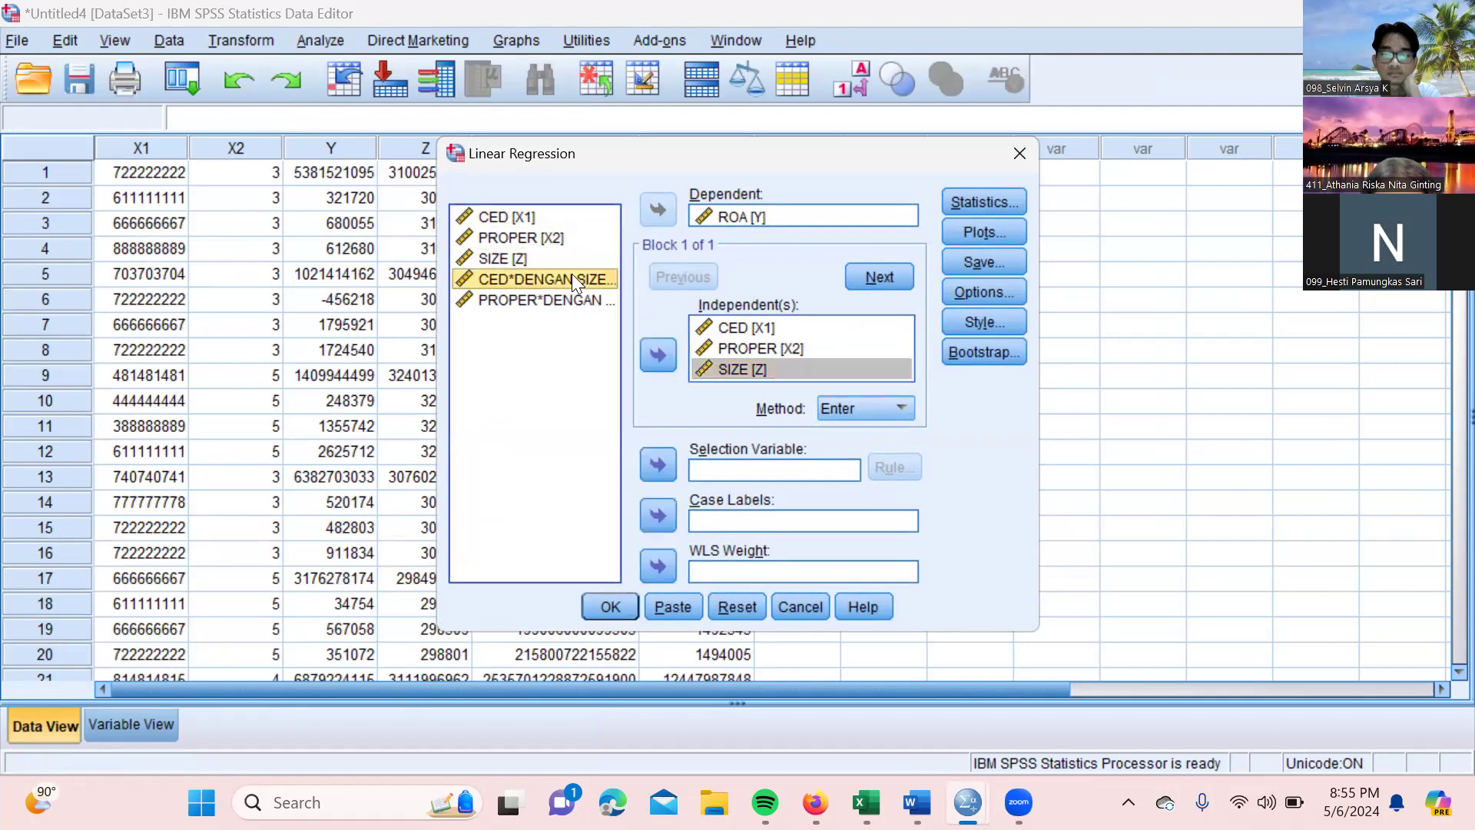
{"action": "left_click", "coordinate": [658, 355]}
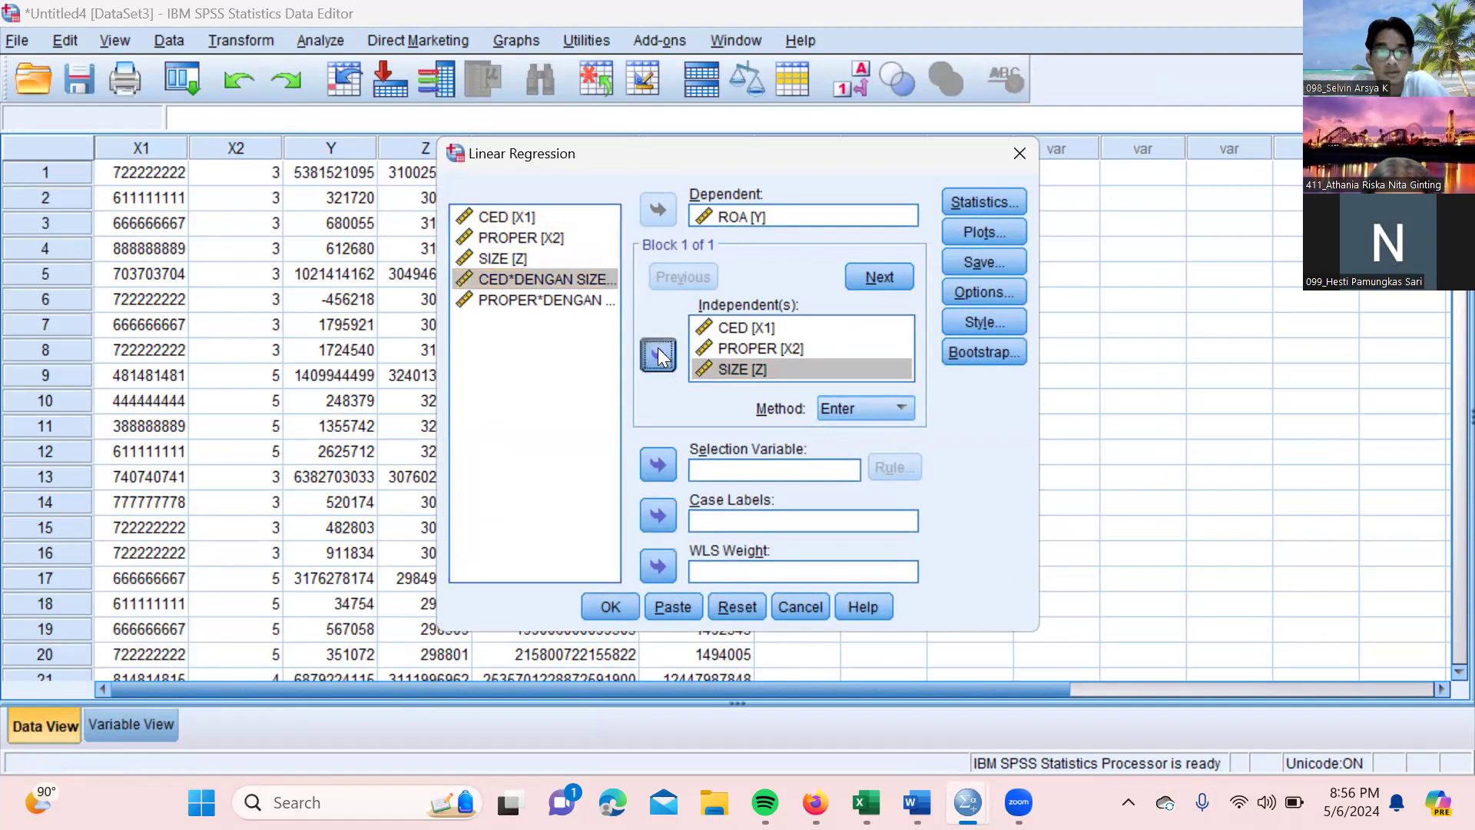
{"action": "left_click", "coordinate": [558, 295]}
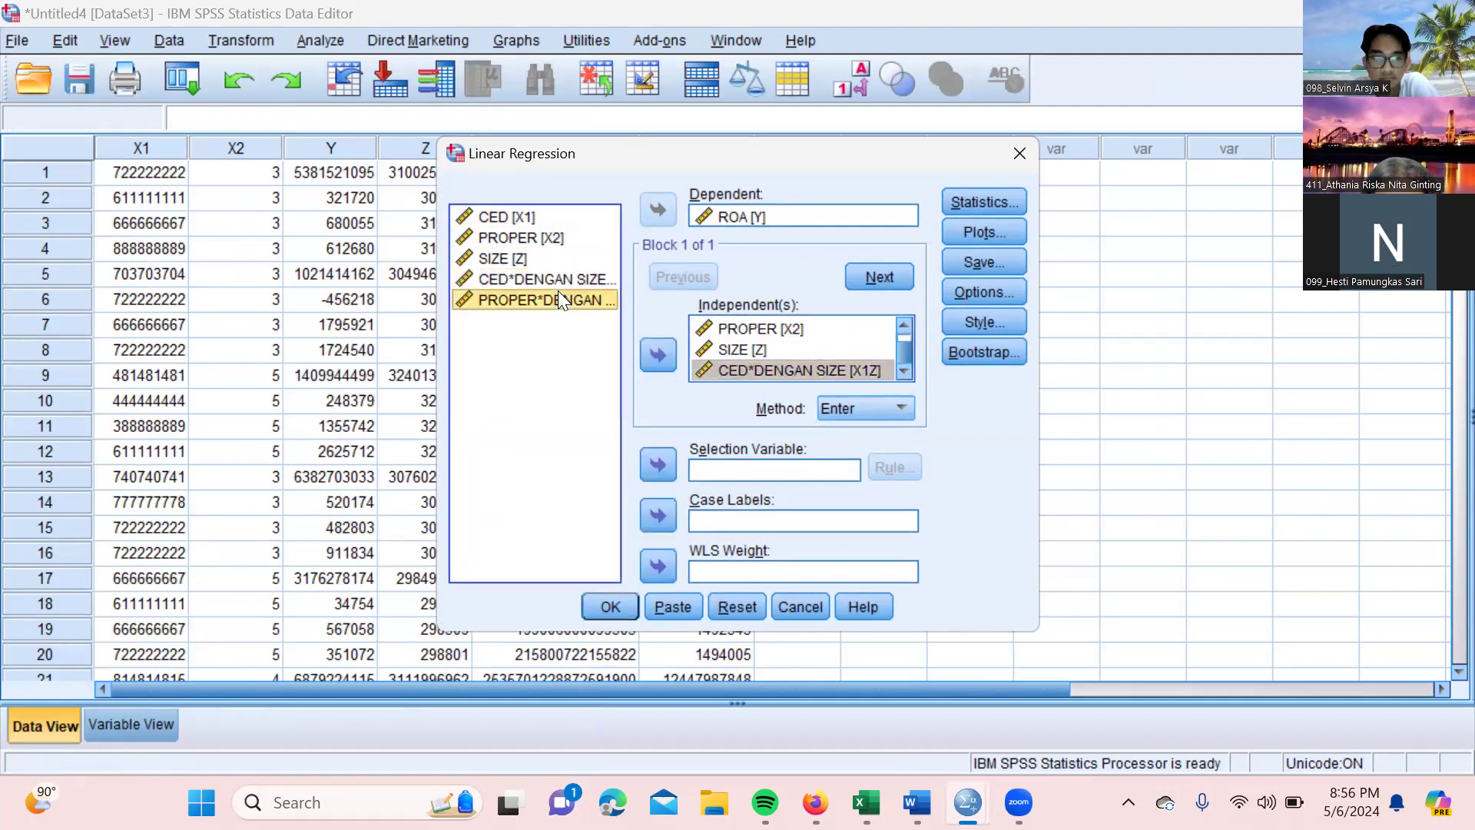
{"action": "left_click", "coordinate": [654, 353]}
{"action": "left_click", "coordinate": [694, 373]}
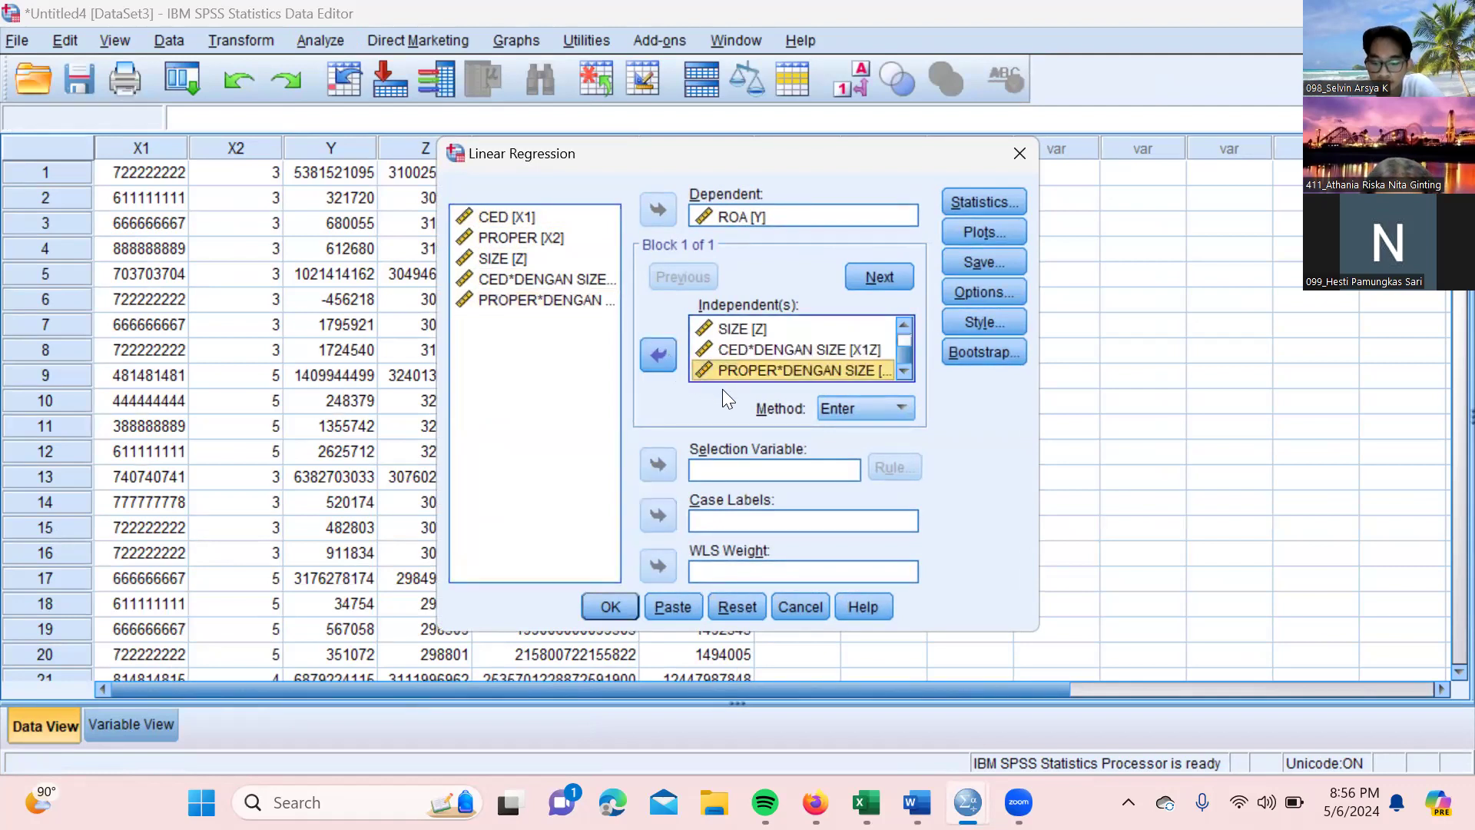
{"action": "left_click", "coordinate": [611, 607]}
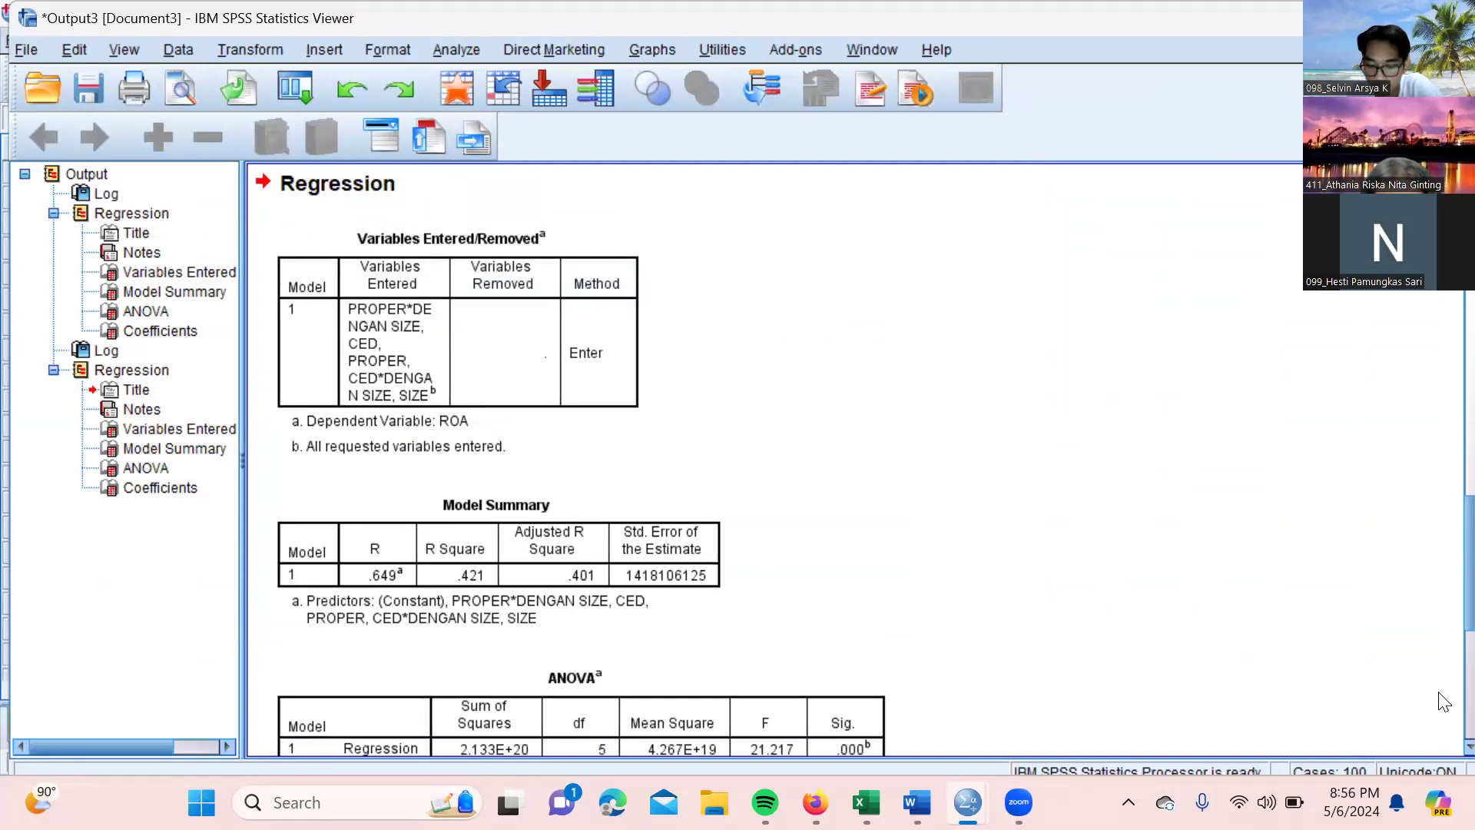
Examine the new ANOVA and Coefficients tables, and switch to the Word document to read the written data analysis
{"action": "scroll", "coordinate": [1444, 696], "scroll_direction": "down", "scroll_amount": 5}
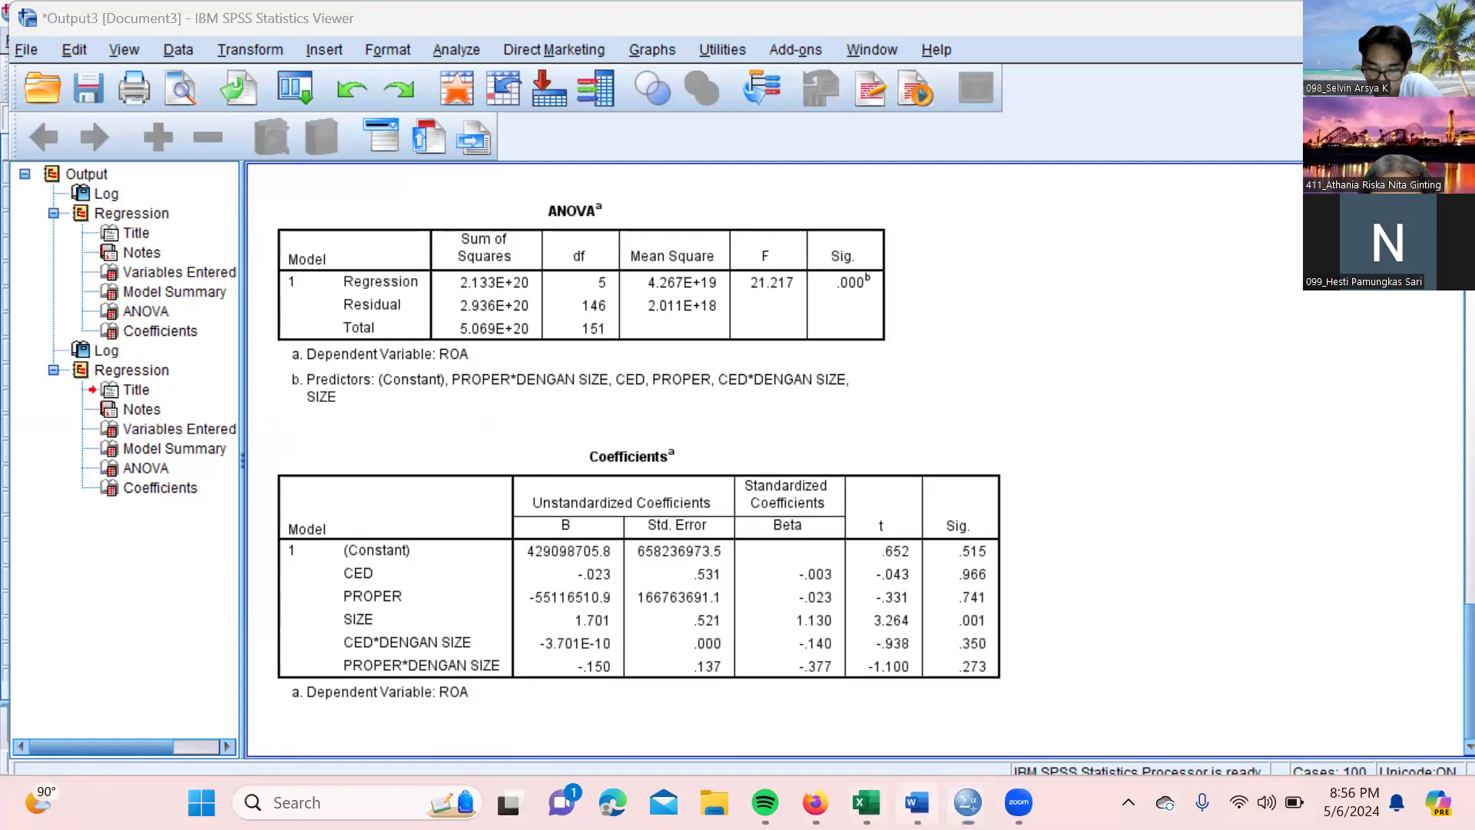
{"action": "left_click", "coordinate": [917, 802]}
{"action": "left_click_drag", "start_coordinate": [1444, 382], "coordinate": [1445, 632]}
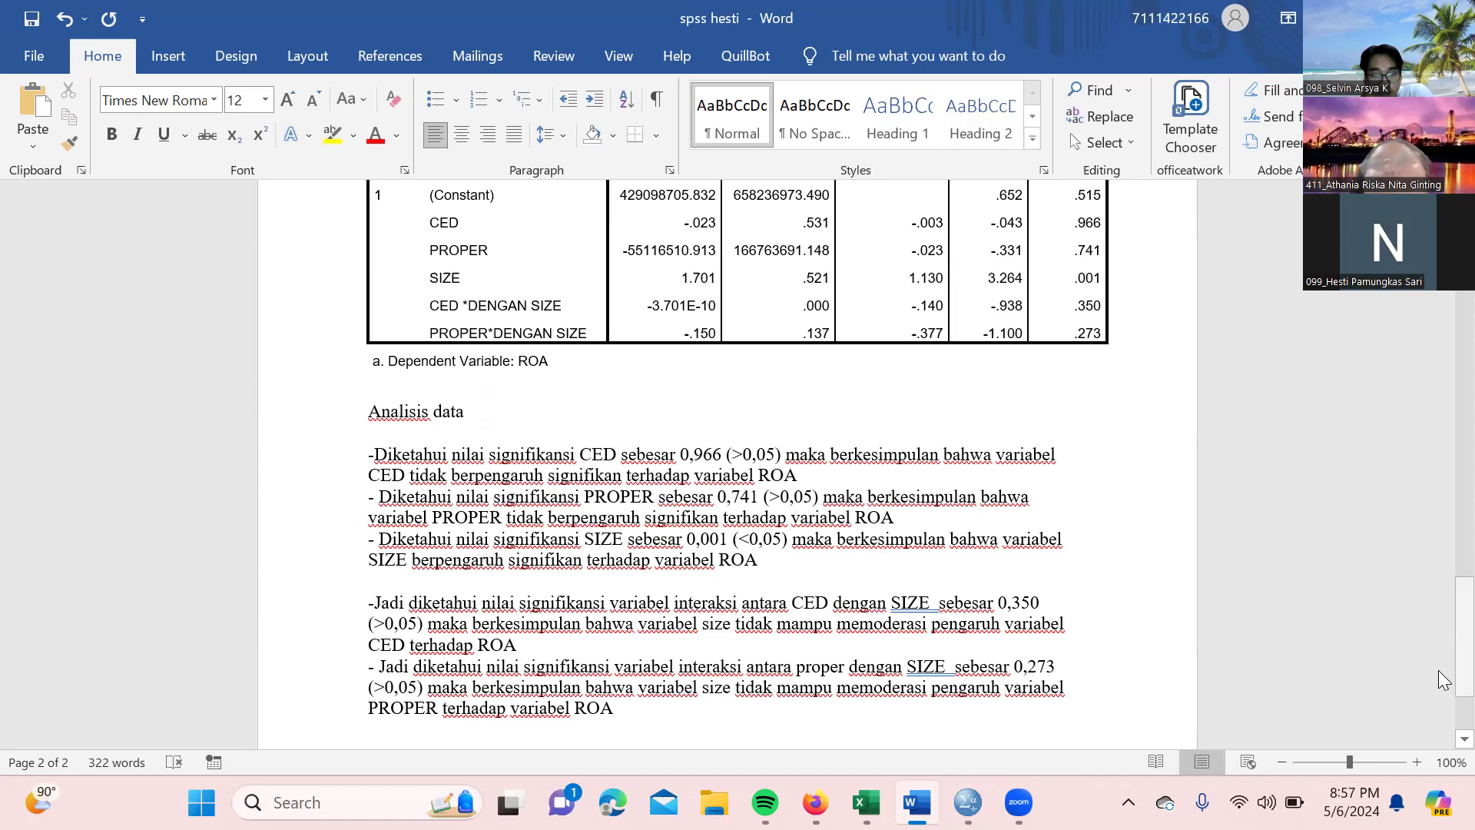
{"action": "left_click_drag", "start_coordinate": [1443, 679], "coordinate": [1445, 693]}
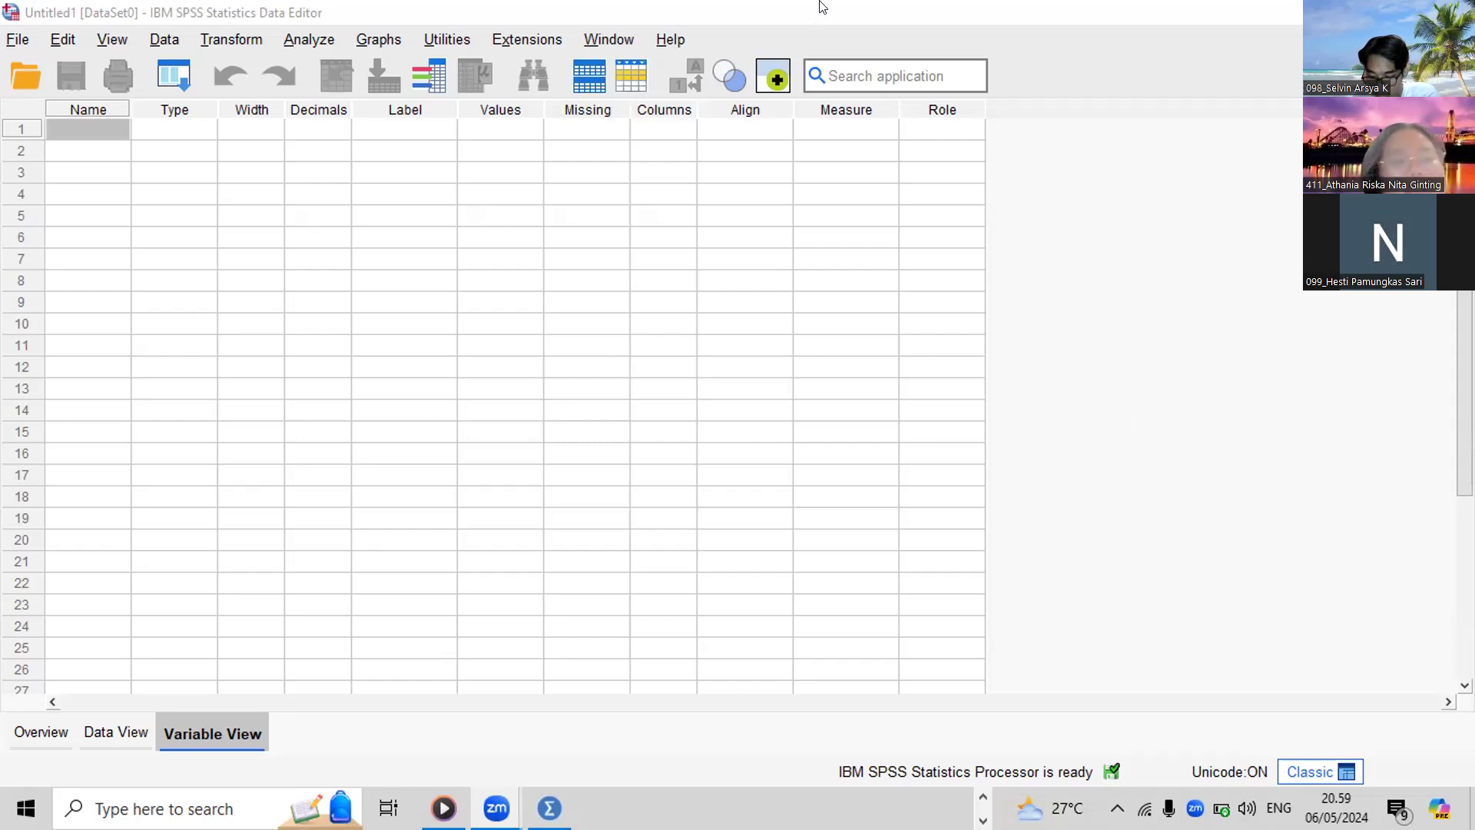
Name the first variable of the empty dataset Y, in upper case
{"action": "left_click", "coordinate": [105, 128]}
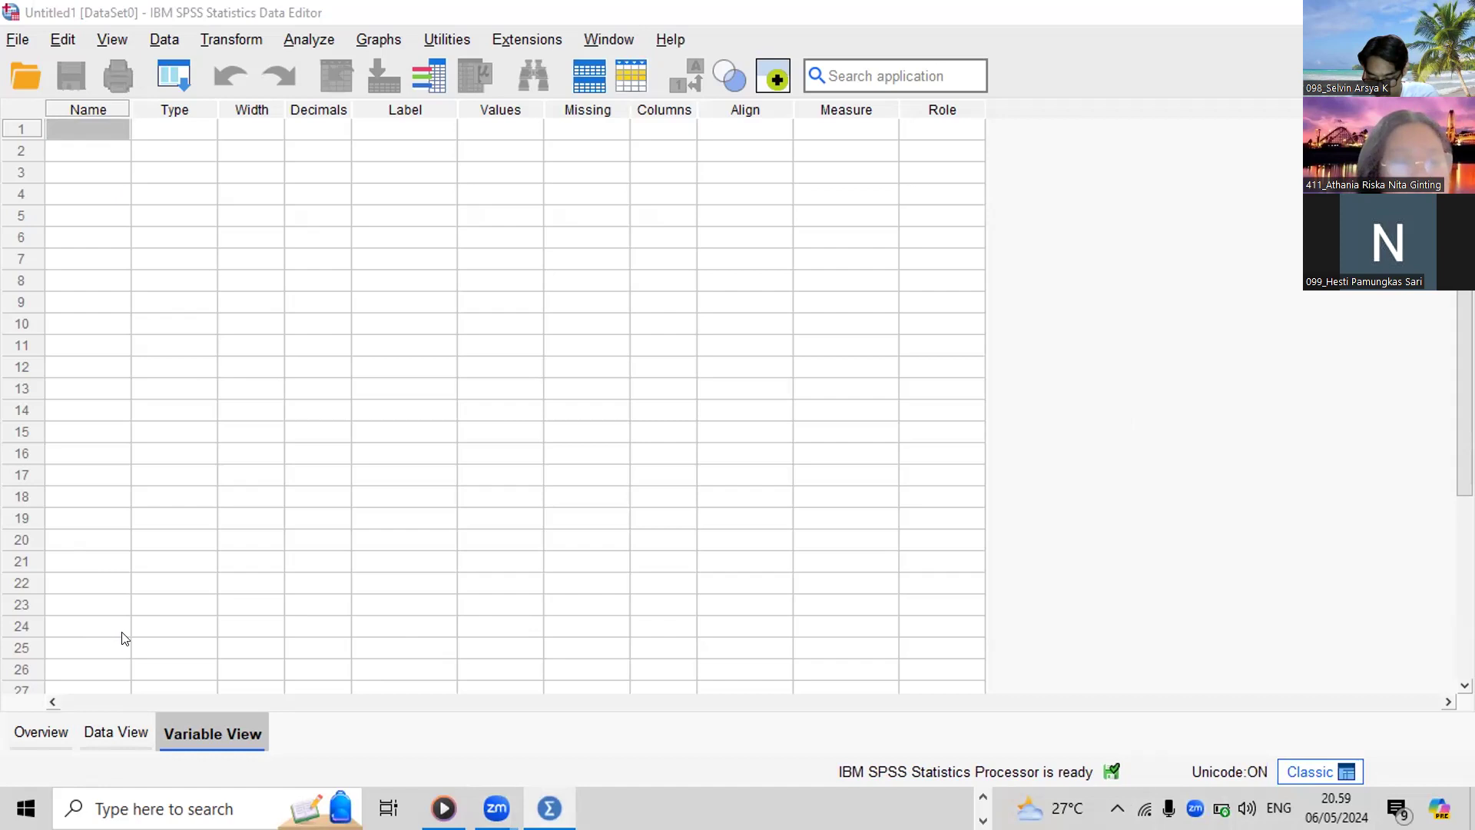
{"action": "left_click", "coordinate": [102, 126]}
{"action": "type", "text": "y"}
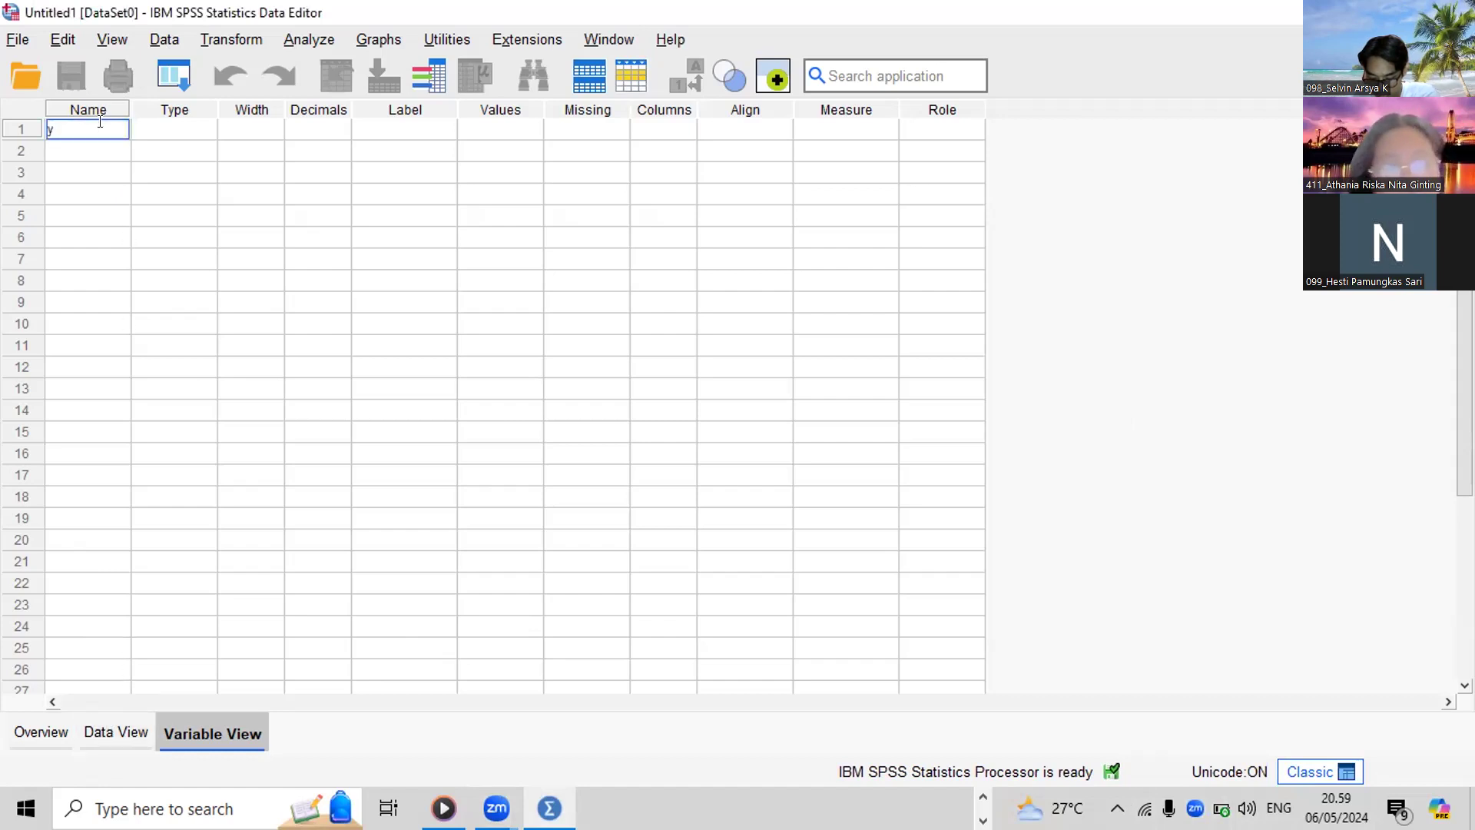
{"action": "key", "text": "Caps_Lock"}
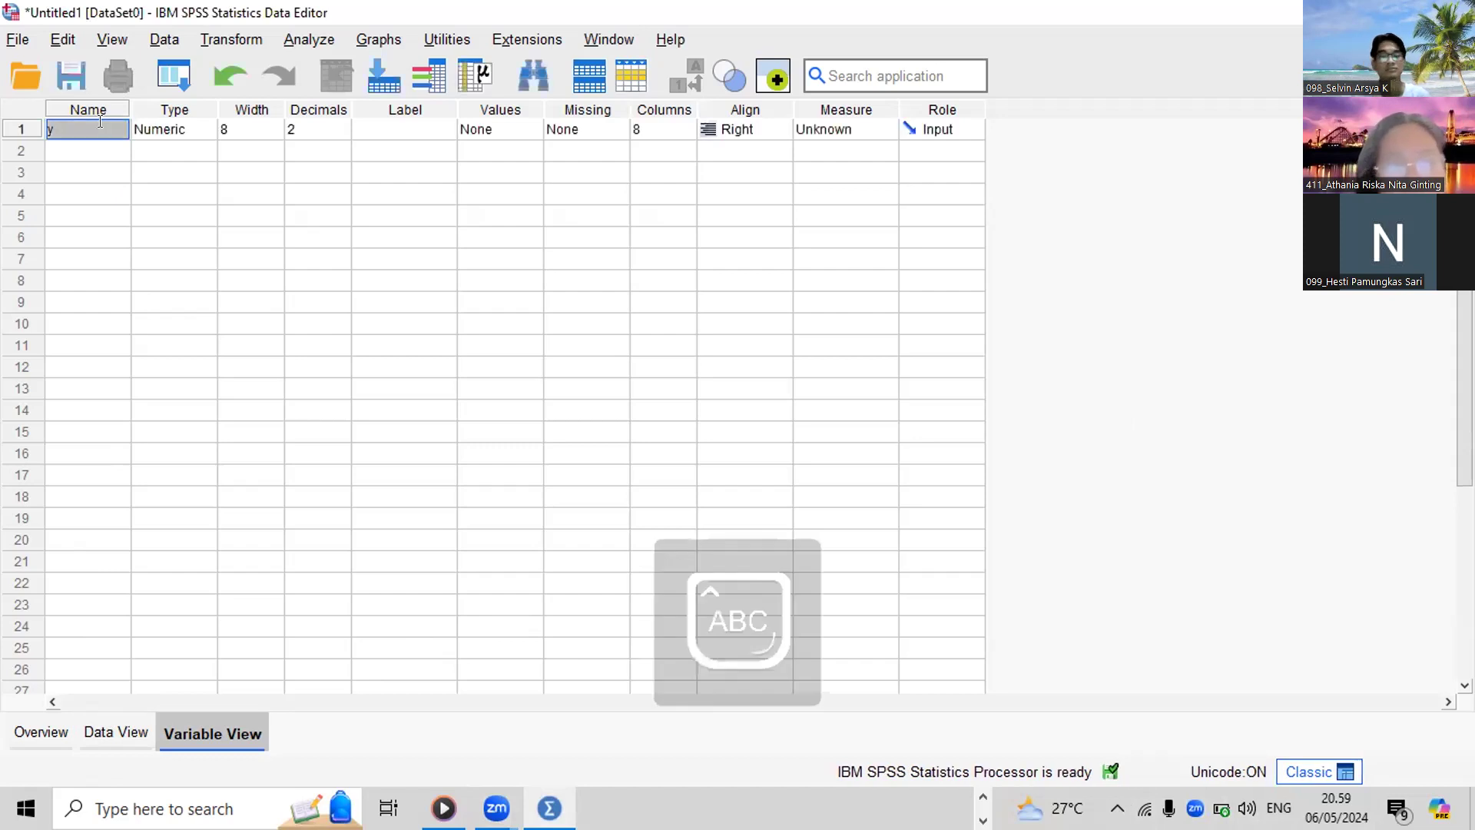
{"action": "type", "text": "Y"}
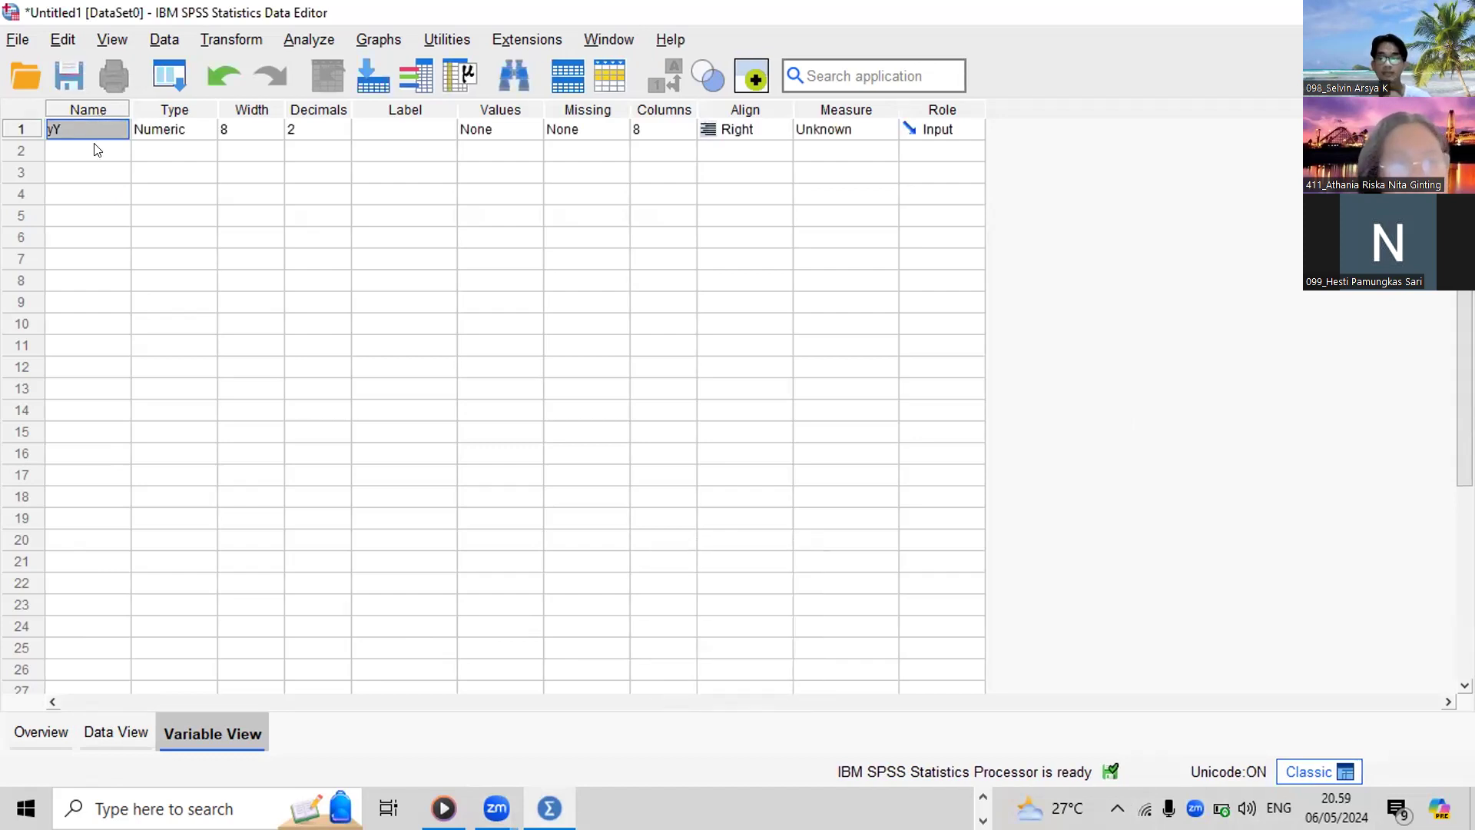
{"action": "left_click", "coordinate": [94, 109]}
{"action": "left_click", "coordinate": [94, 128]}
{"action": "left_click", "coordinate": [94, 127]}
{"action": "key", "text": "BackSpace"}
{"action": "key", "text": "BackSpace"}
{"action": "type", "text": "Y"}
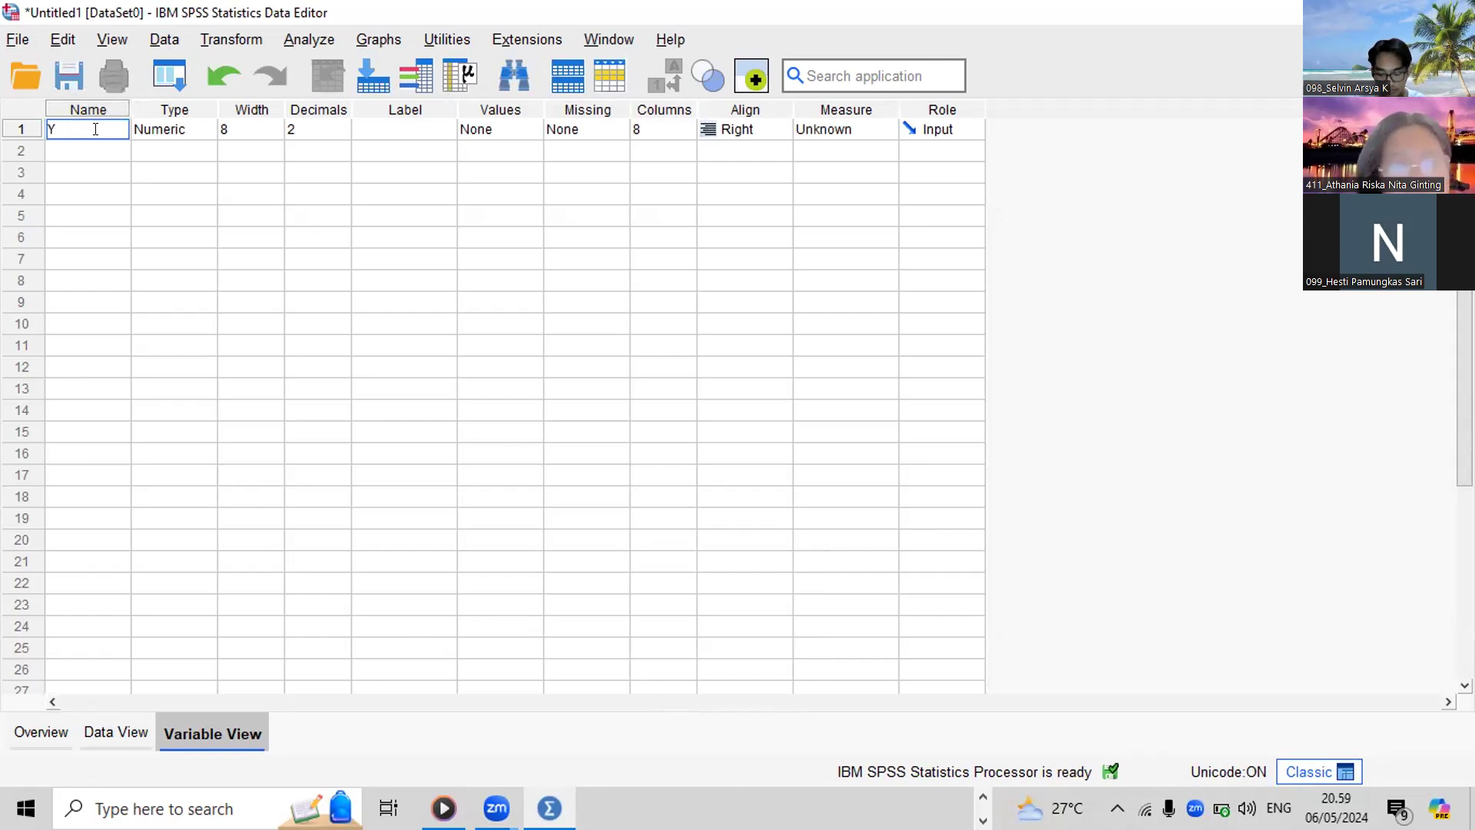
Add three more variables named X1, X2 and M below Y
{"action": "key", "text": "Return"}
{"action": "type", "text": "X1"}
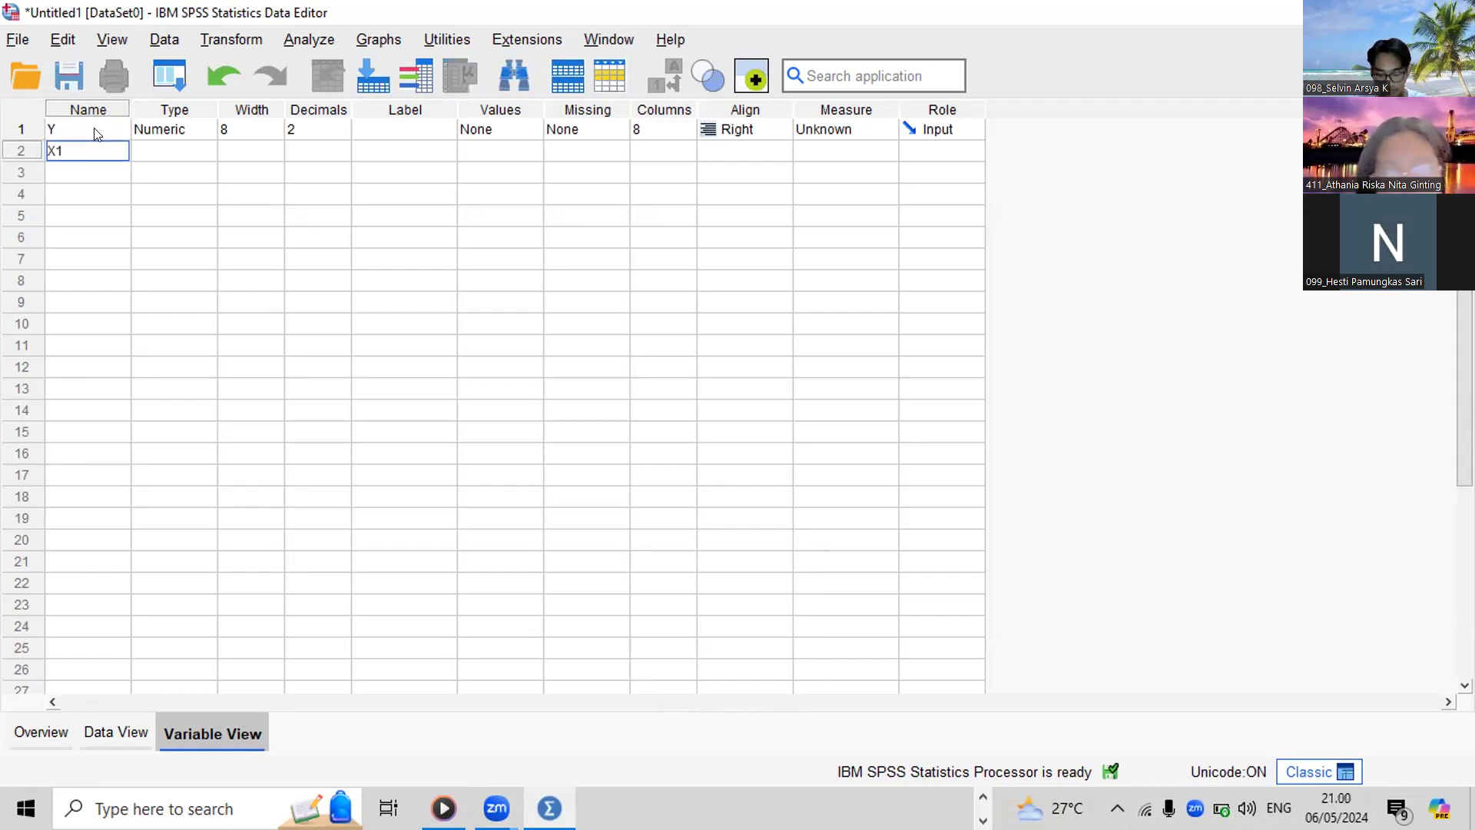
{"action": "key", "text": "Return"}
{"action": "type", "text": "X2"}
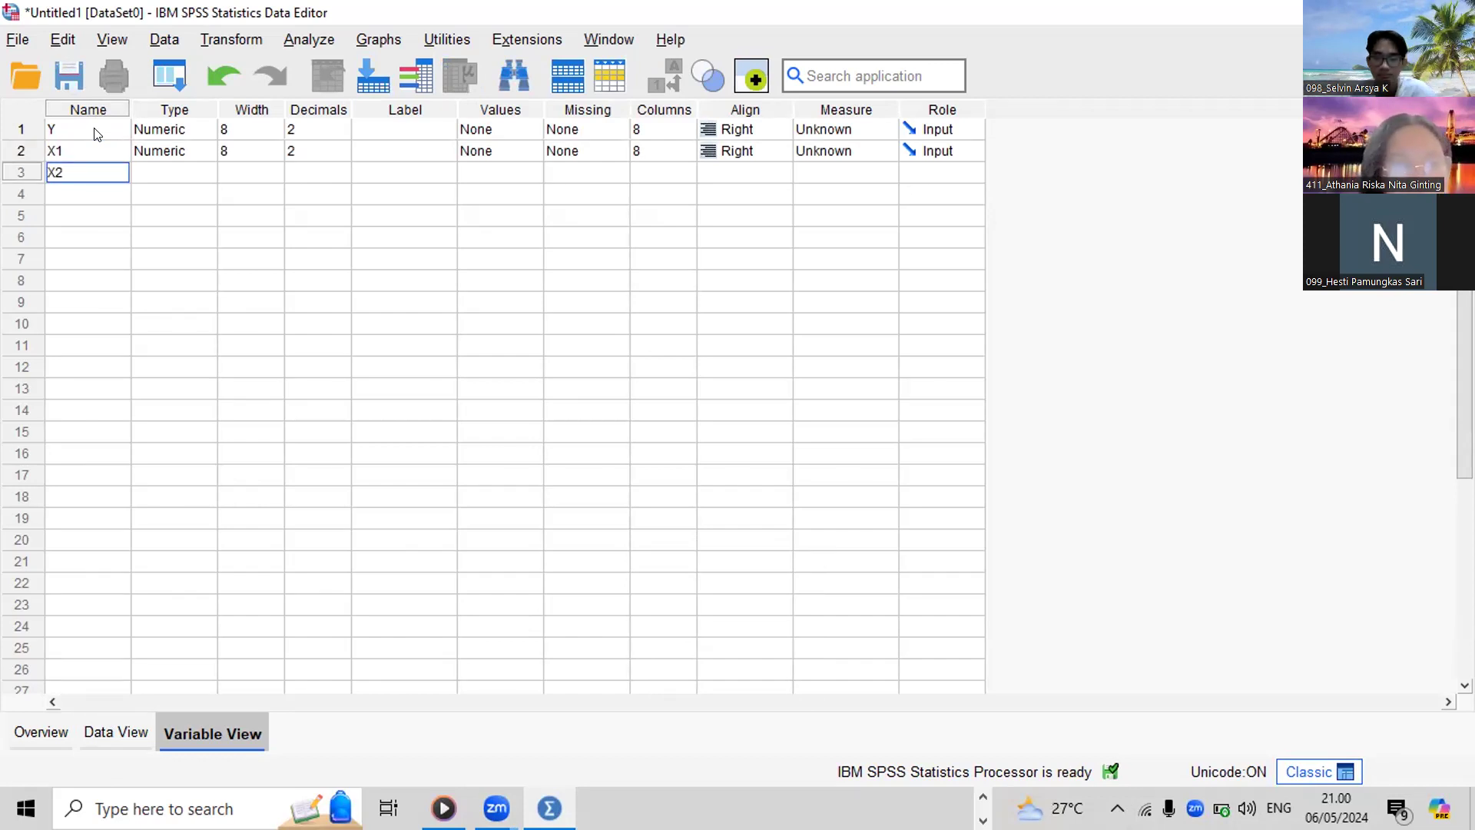
{"action": "key", "text": "Return"}
{"action": "type", "text": "M"}
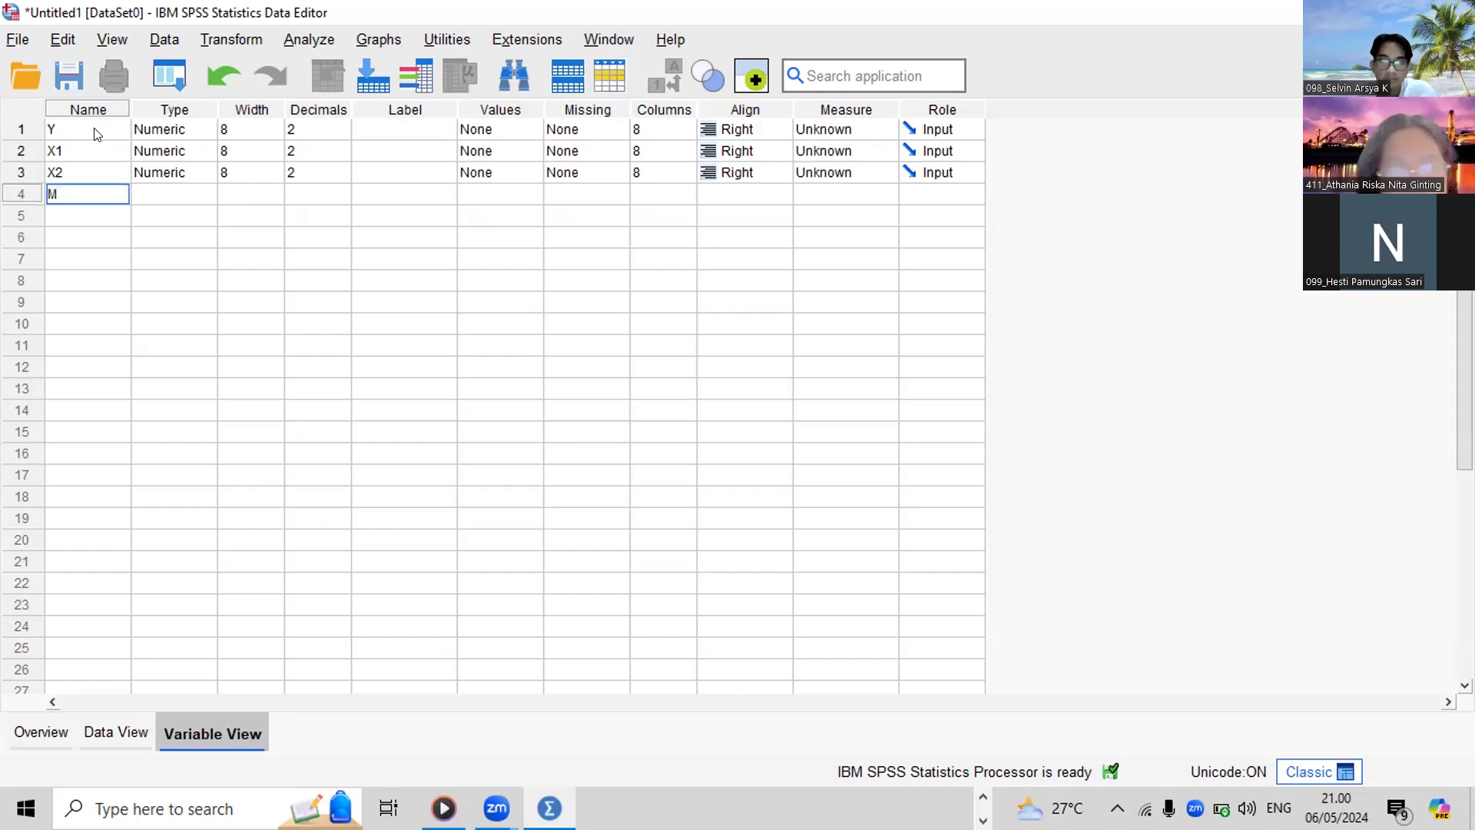
{"action": "key", "text": "Return"}
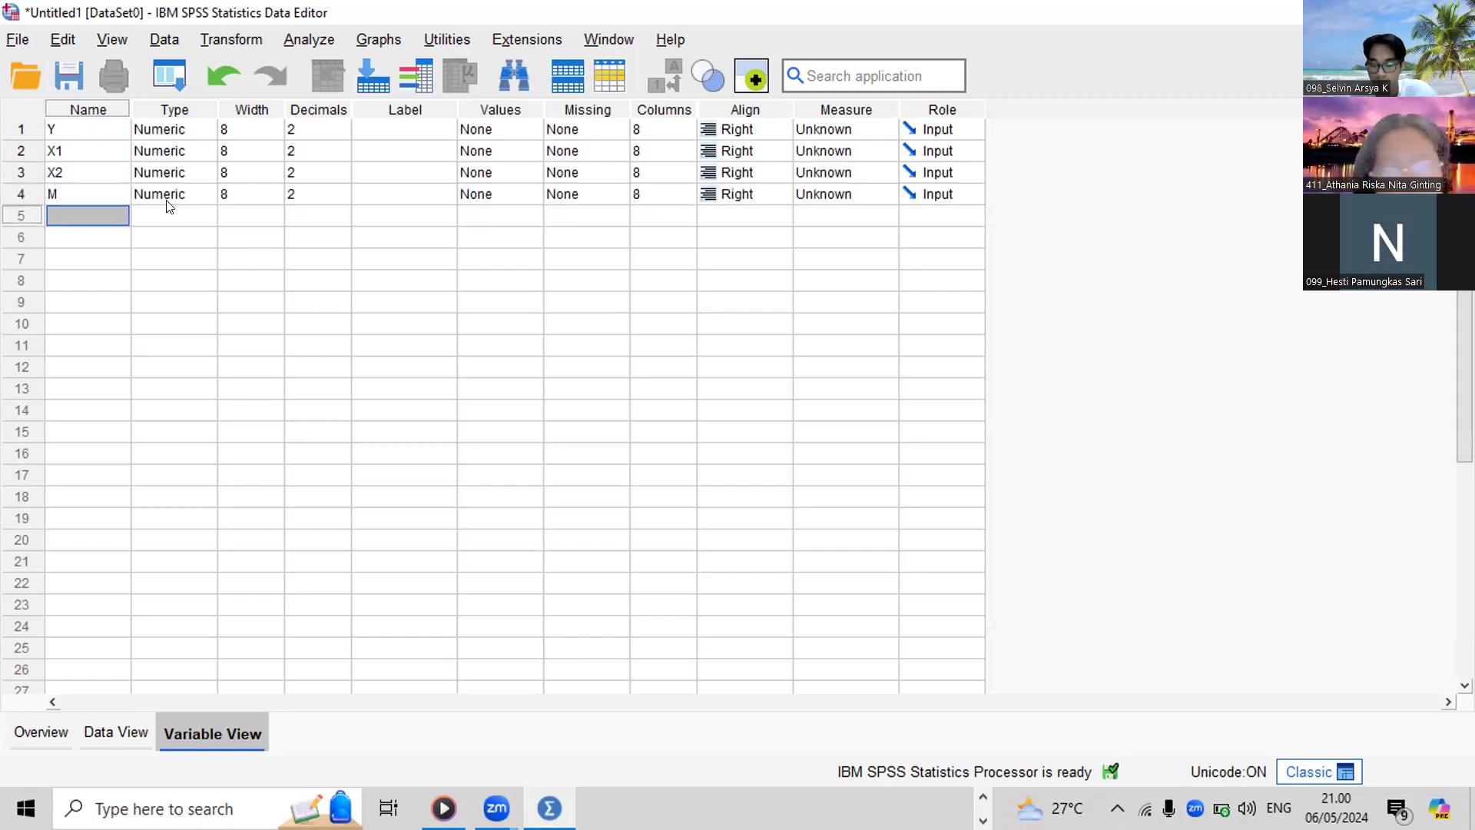
Set the decimals to 3 for Y, X1 and X2, and to 4 for M
{"action": "left_click", "coordinate": [331, 129]}
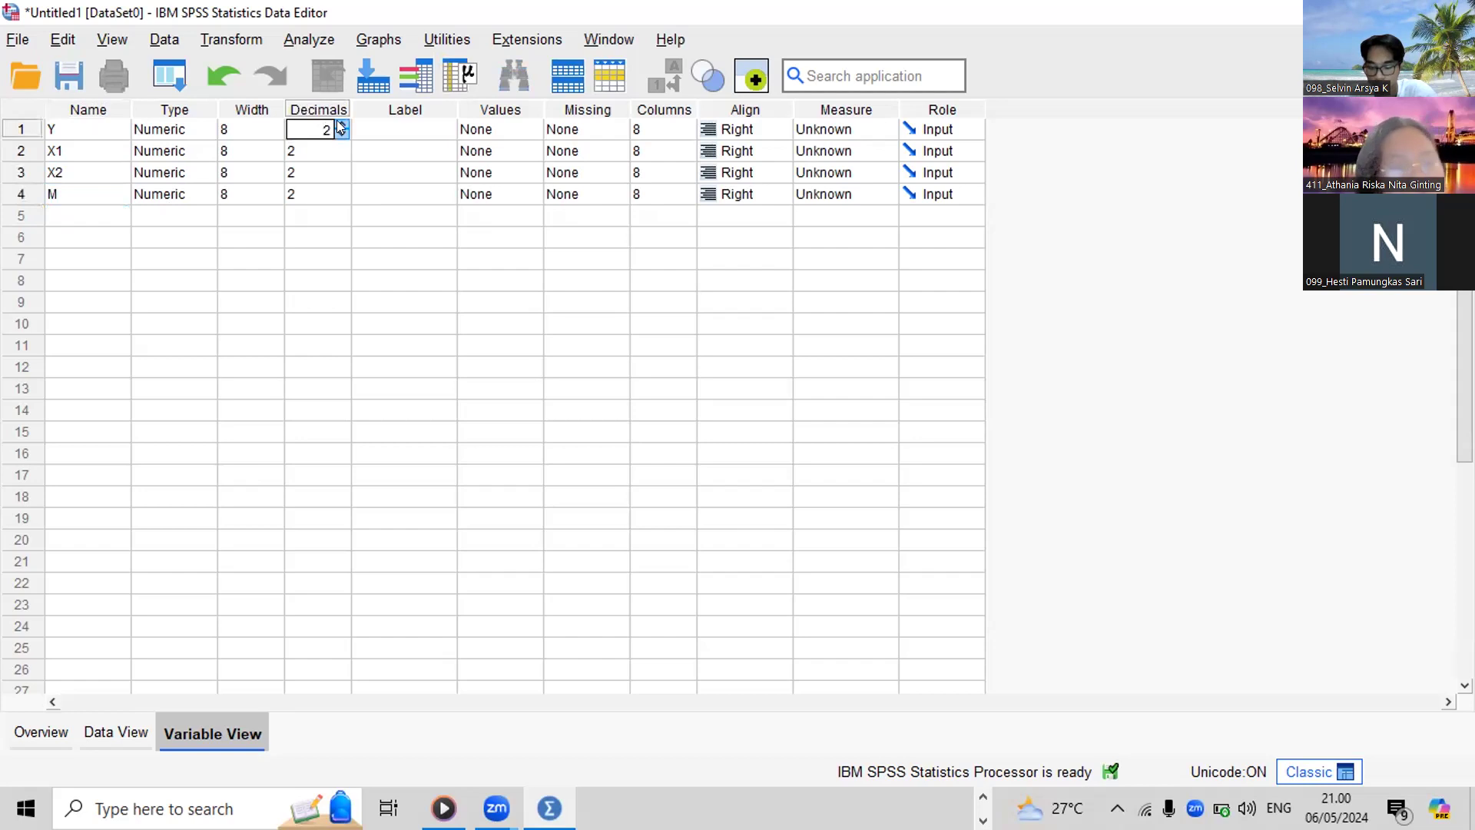
{"action": "left_click", "coordinate": [334, 151]}
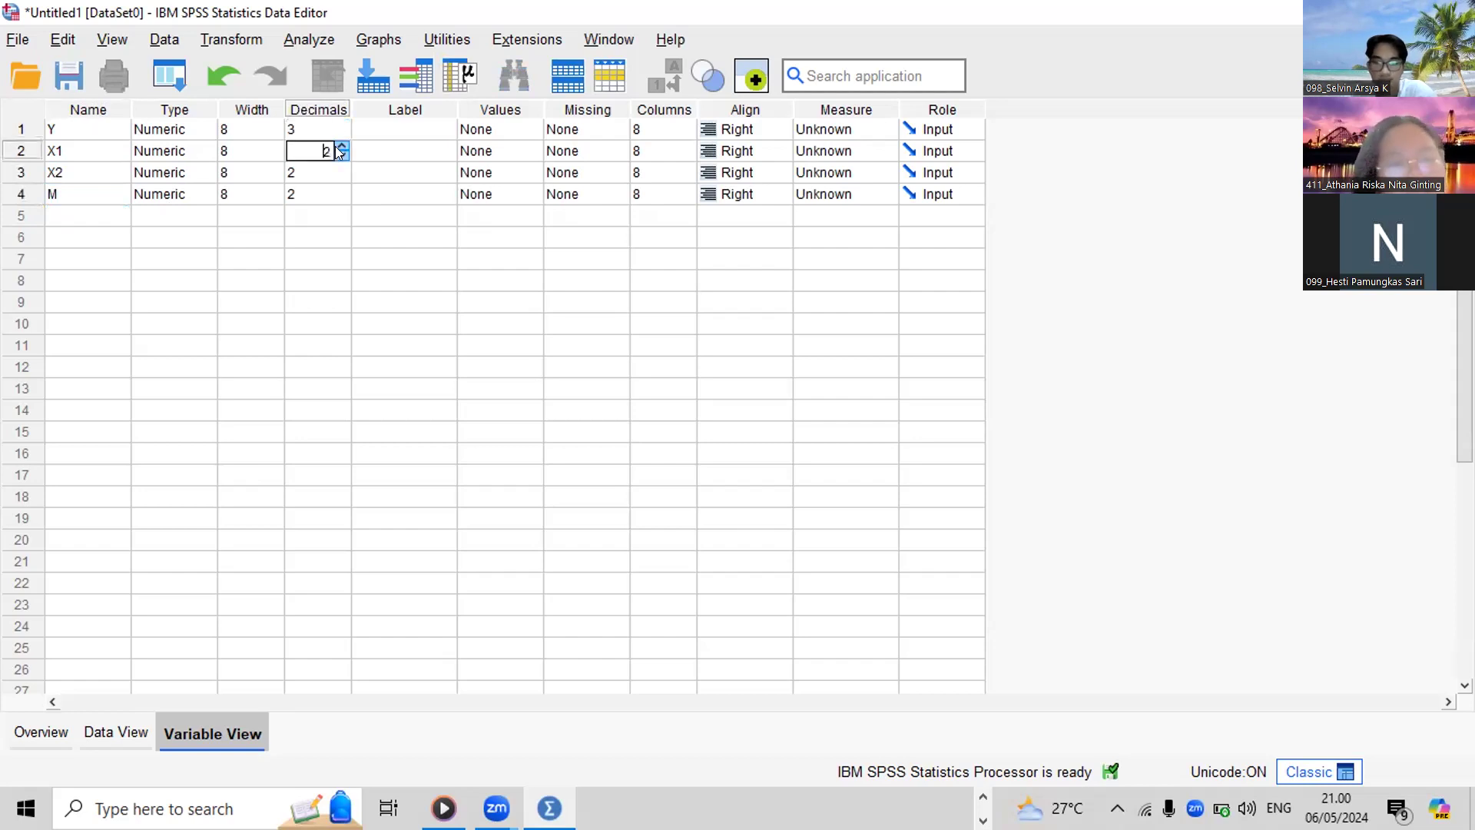
{"action": "left_click", "coordinate": [332, 169]}
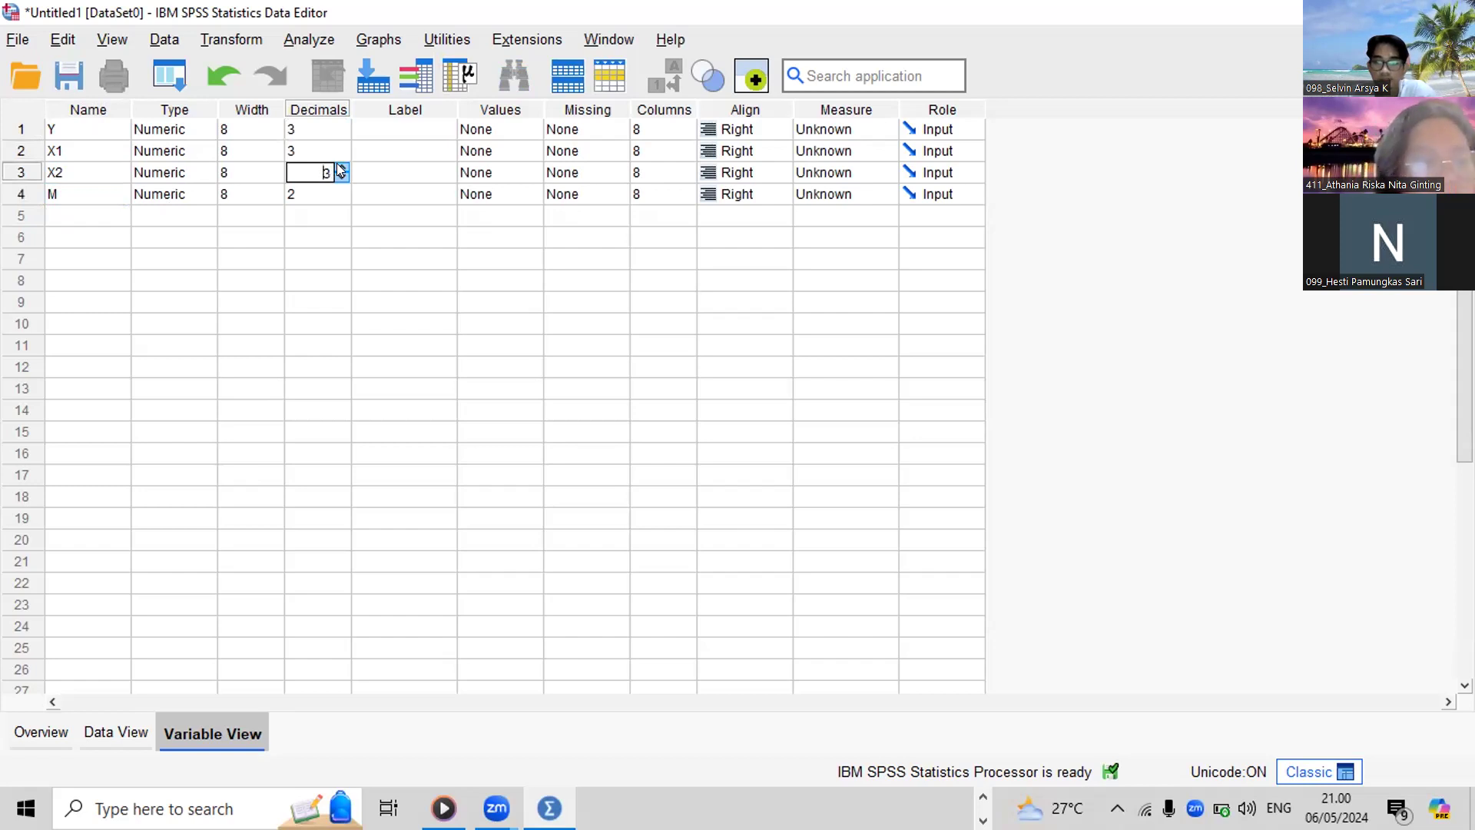
{"action": "left_click", "coordinate": [336, 192]}
{"action": "left_click", "coordinate": [341, 189]}
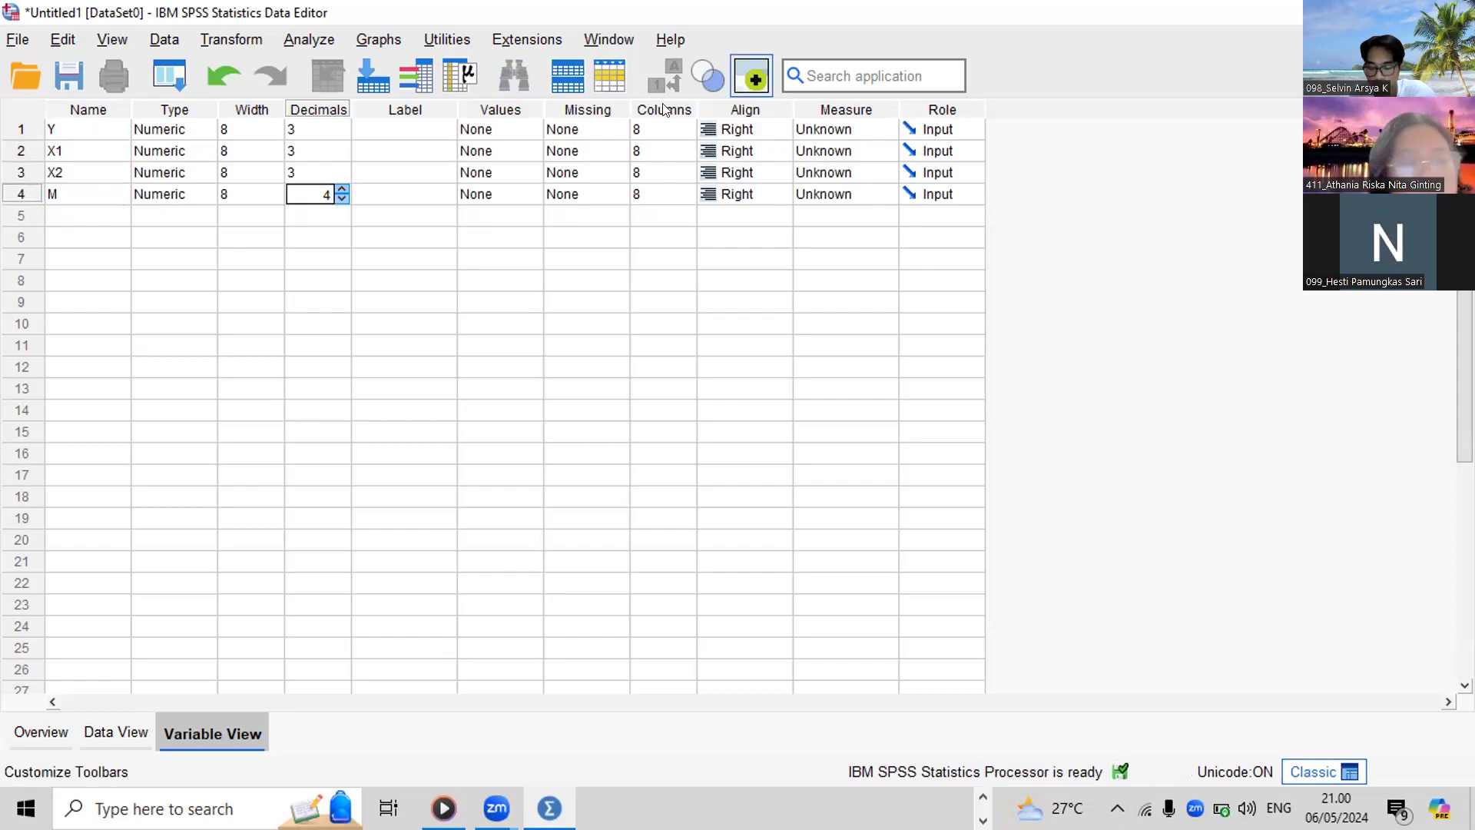
Set the measurement level of Y, X1, X2 and M to Scale
{"action": "left_click", "coordinate": [868, 132]}
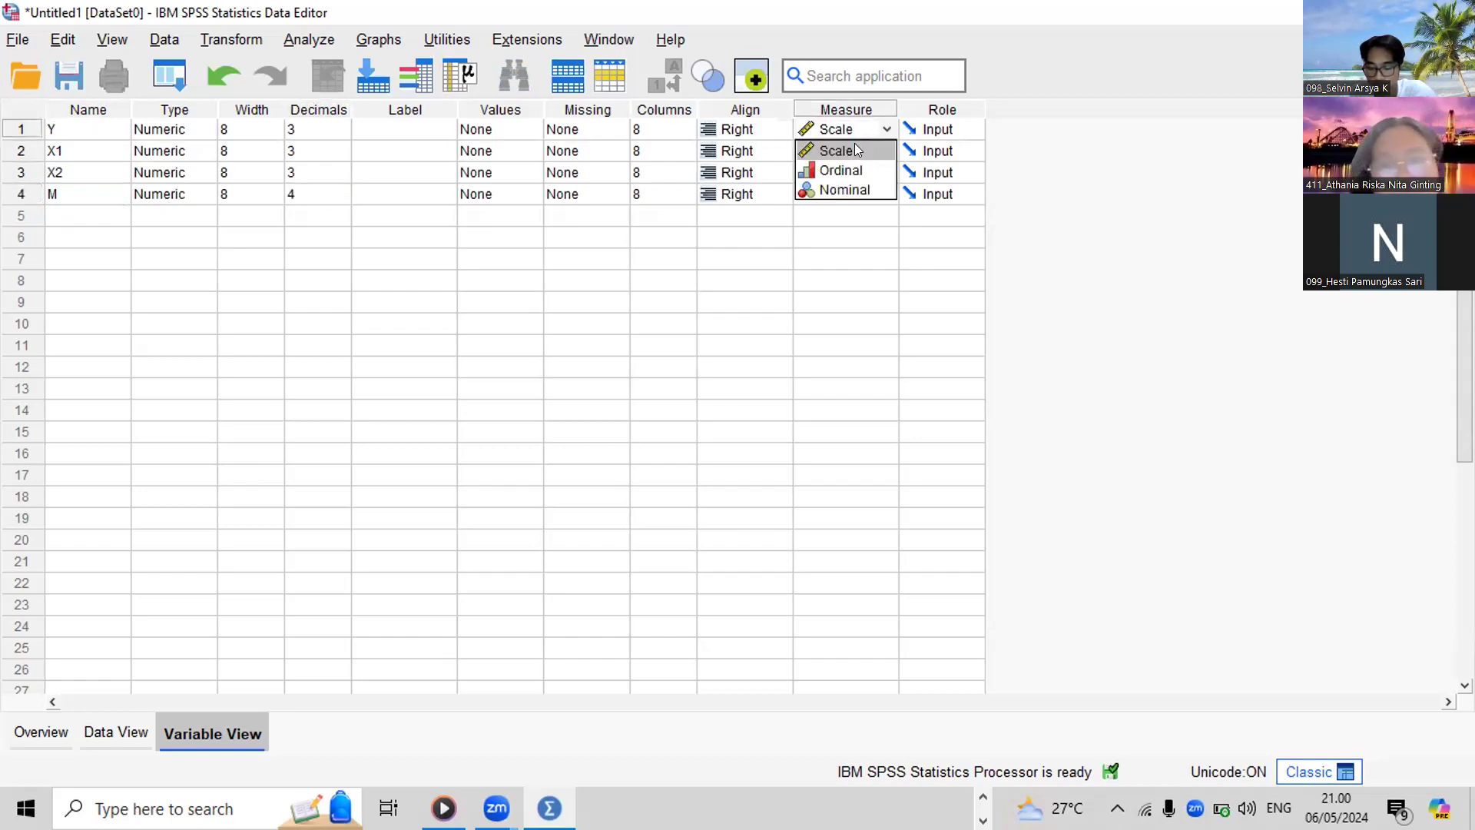
{"action": "left_click", "coordinate": [855, 149]}
{"action": "left_click", "coordinate": [856, 152]}
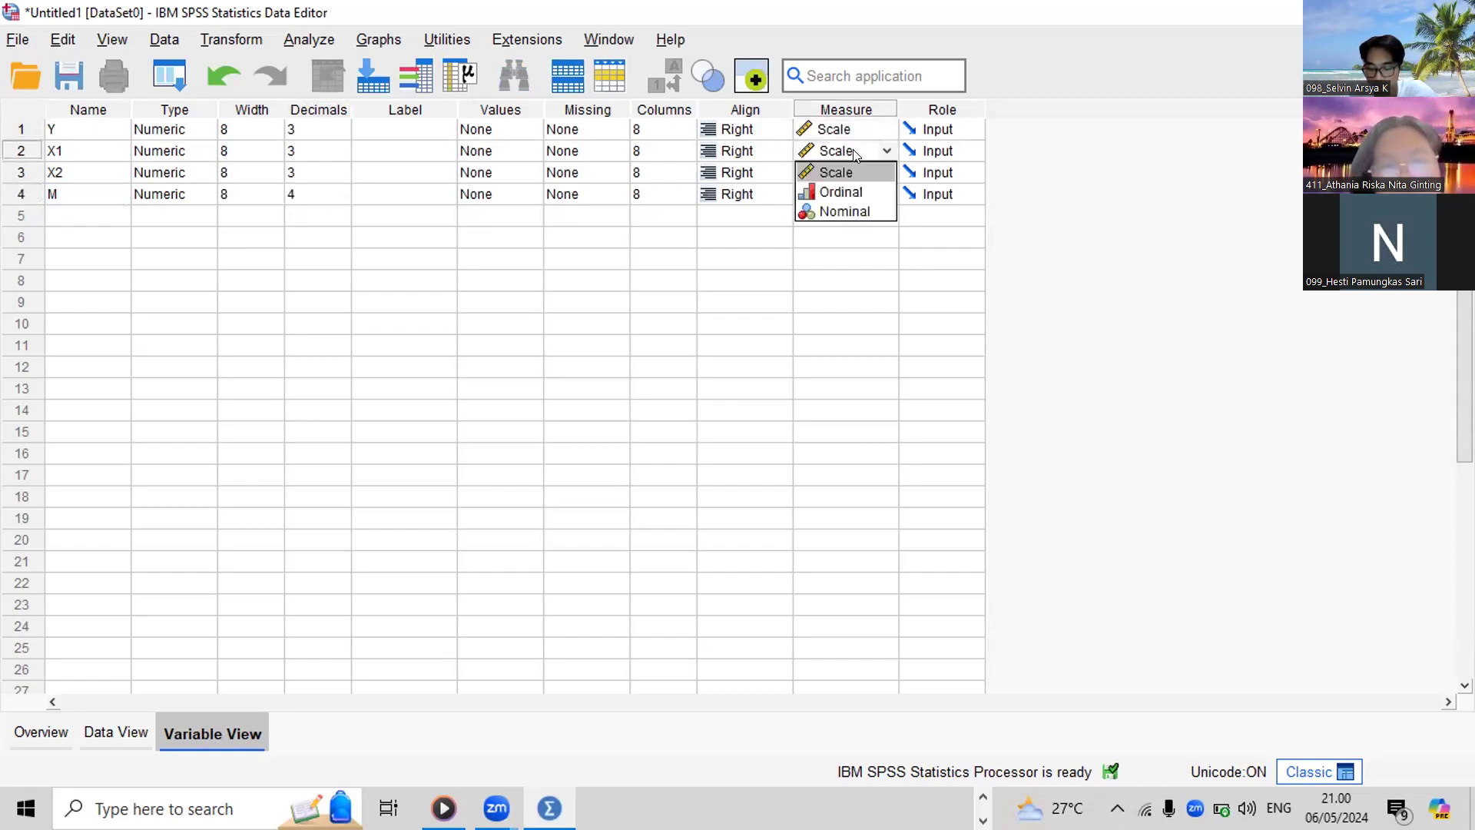
{"action": "left_click", "coordinate": [850, 166]}
{"action": "left_click", "coordinate": [846, 179]}
{"action": "left_click", "coordinate": [849, 194]}
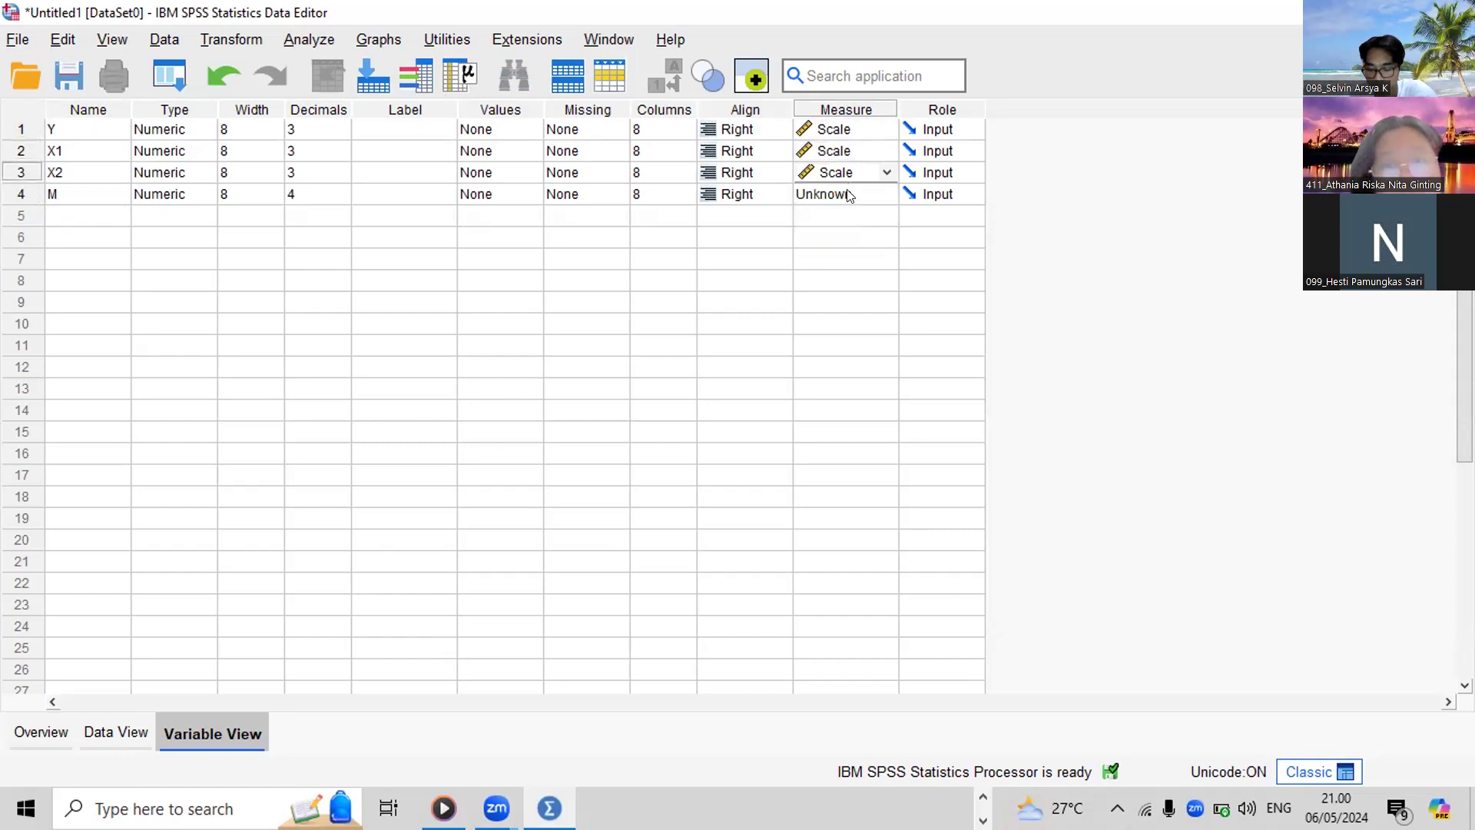
{"action": "left_click", "coordinate": [849, 194]}
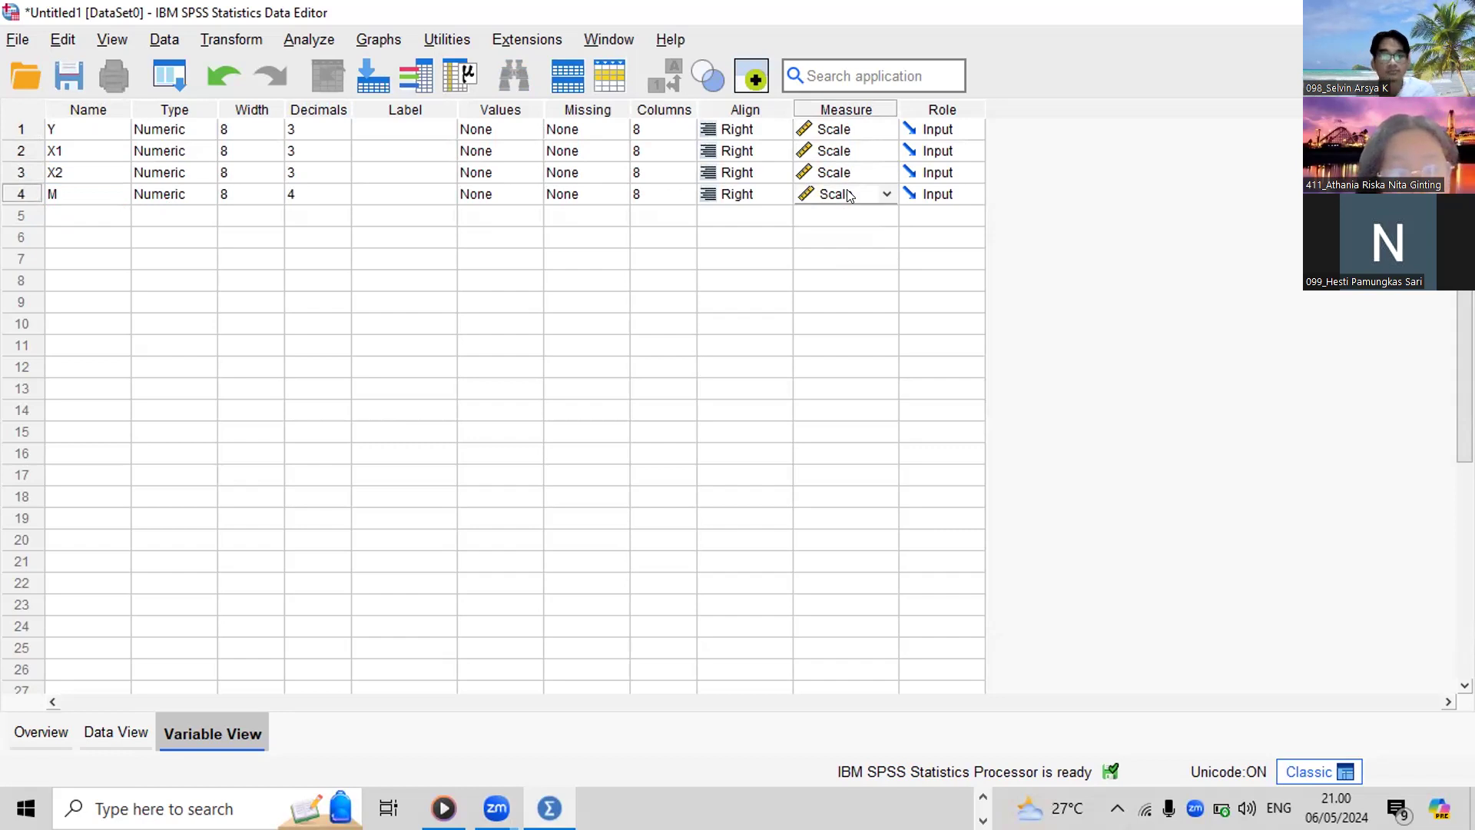
Label the variables Y, X1, X2 and M as ROA, CED, PROPER and SIZE respectively
{"action": "left_click", "coordinate": [397, 127]}
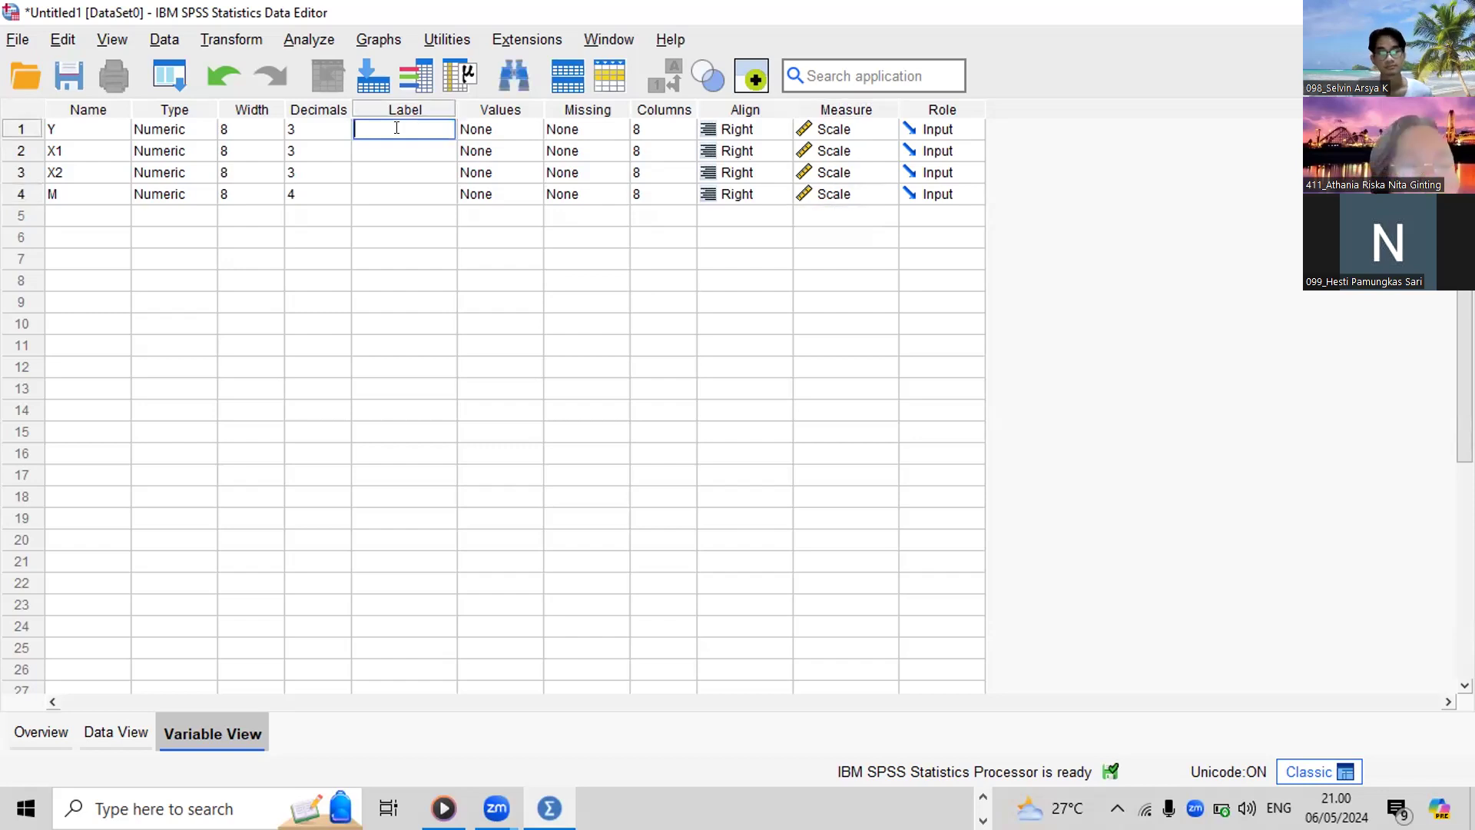
{"action": "type", "text": "ROA"}
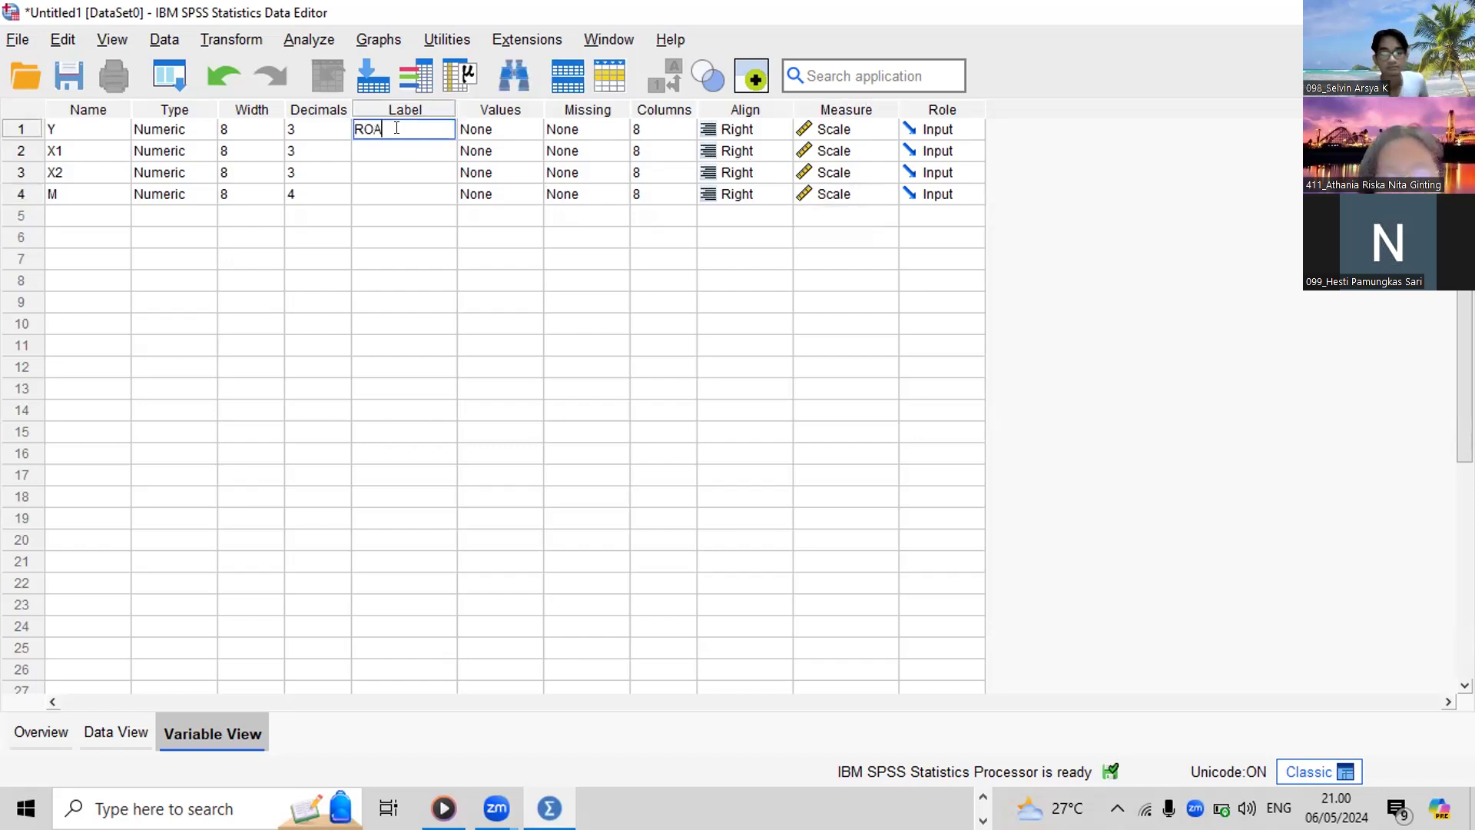
{"action": "key", "text": "Return"}
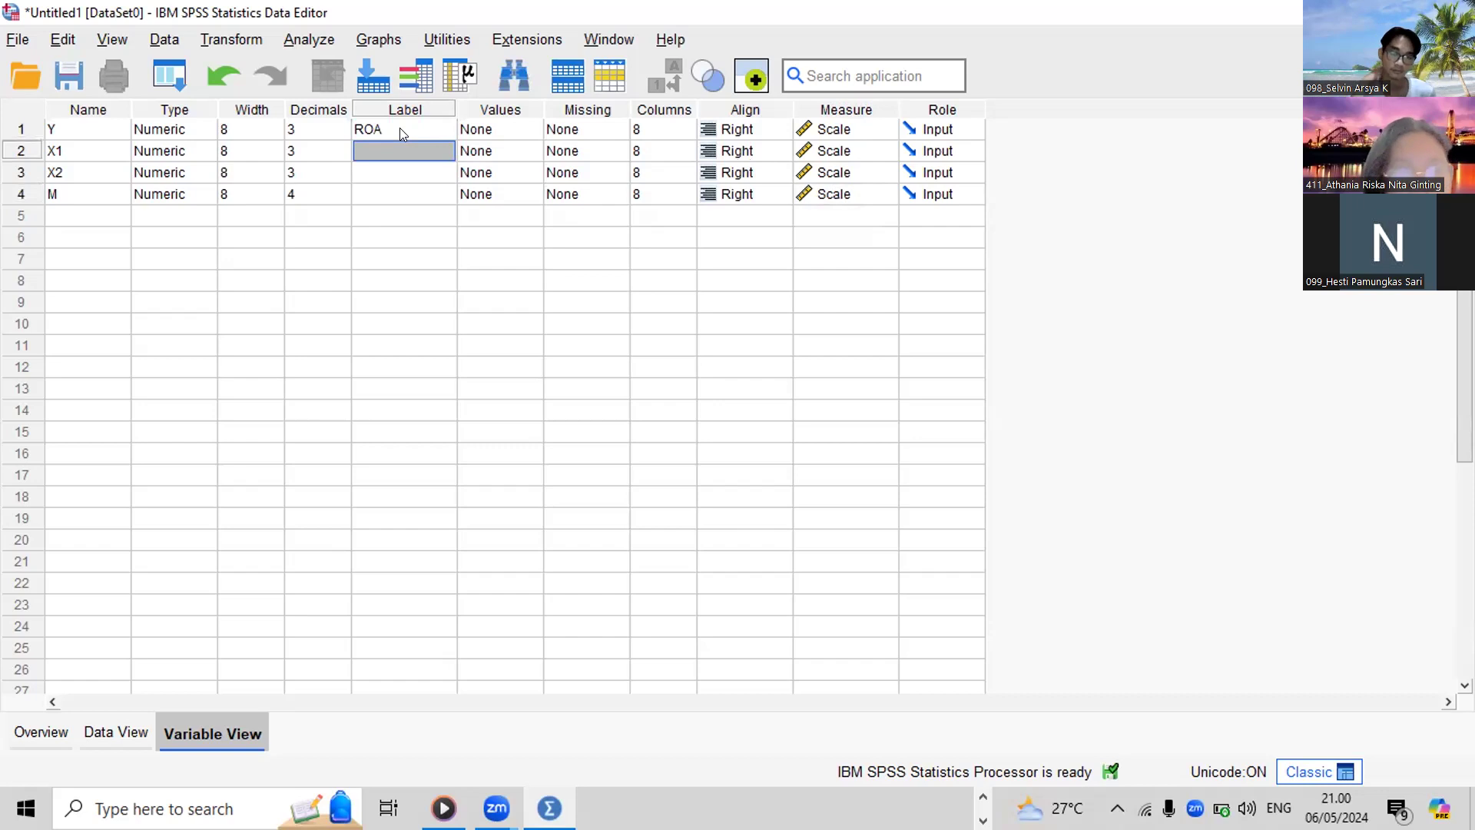
{"action": "type", "text": "CED"}
{"action": "key", "text": "Return"}
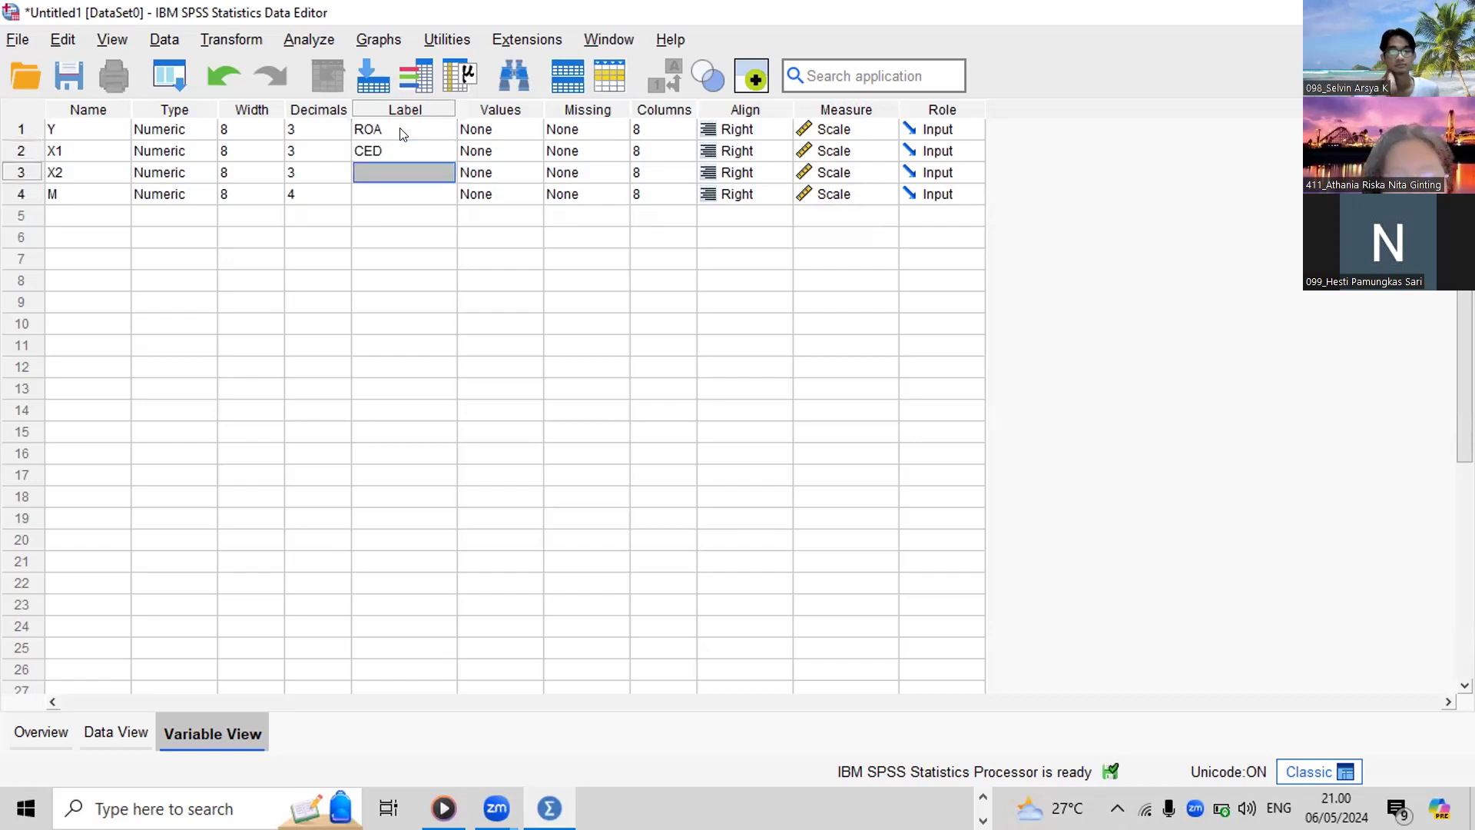
{"action": "type", "text": "PROPER"}
{"action": "key", "text": "Return"}
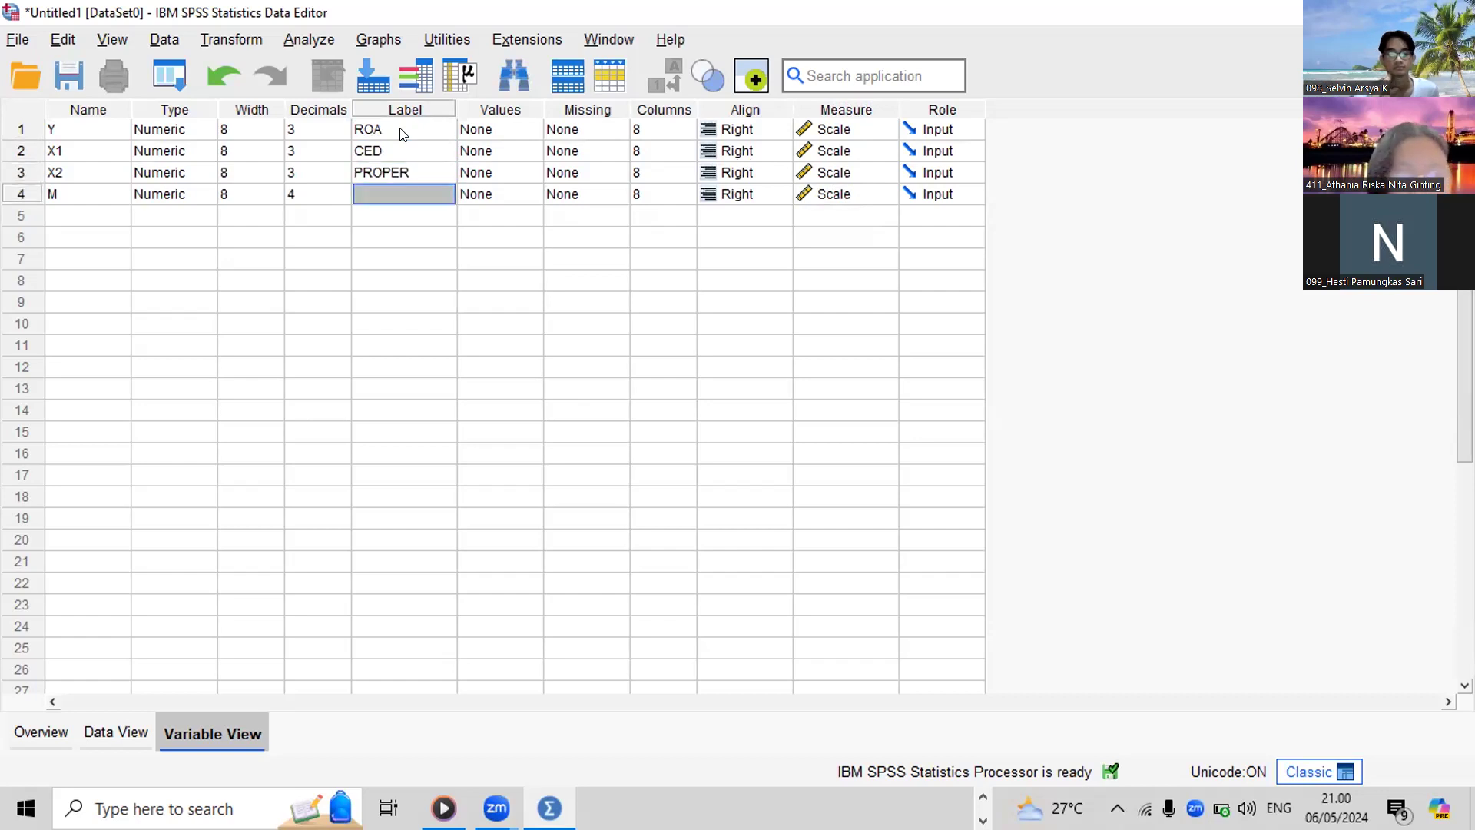
{"action": "type", "text": "SIZ"}
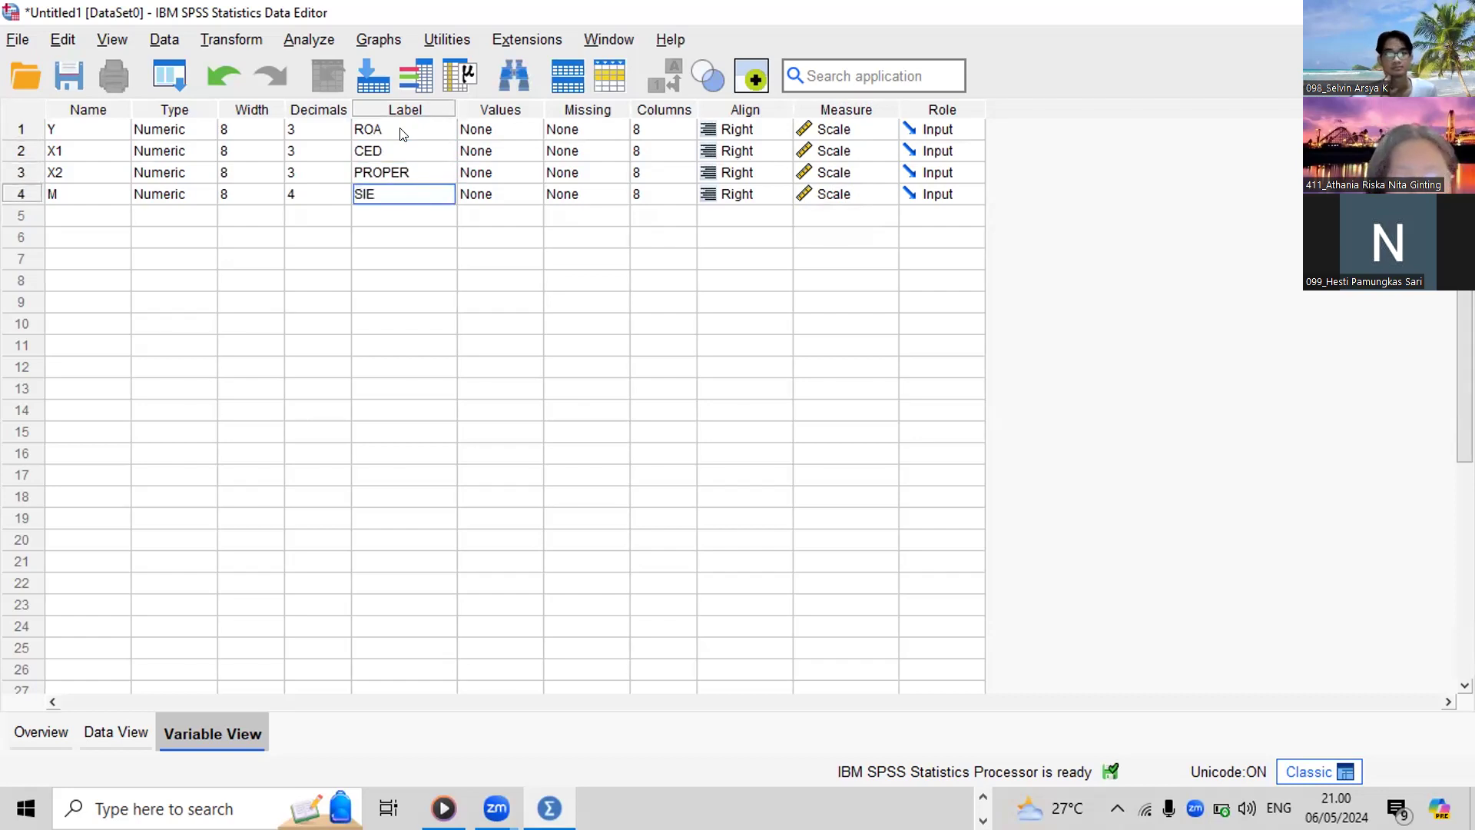
{"action": "key", "text": "Return"}
{"action": "type", "text": "SIZE"}
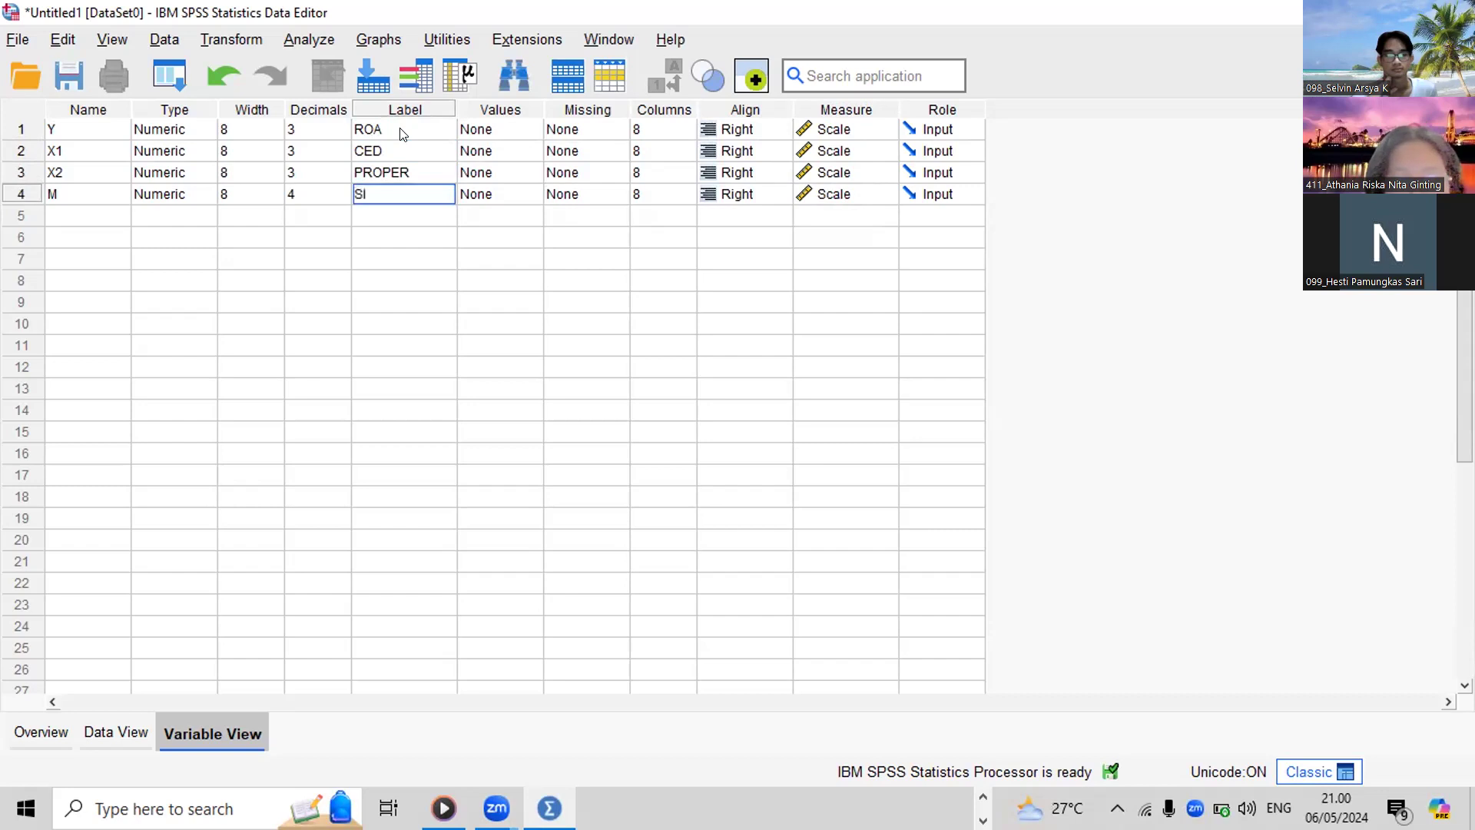
Show the empty data values and place the SPSS window side by side with the Excel workbook
{"action": "left_click", "coordinate": [124, 731]}
{"action": "left_click", "coordinate": [95, 166]}
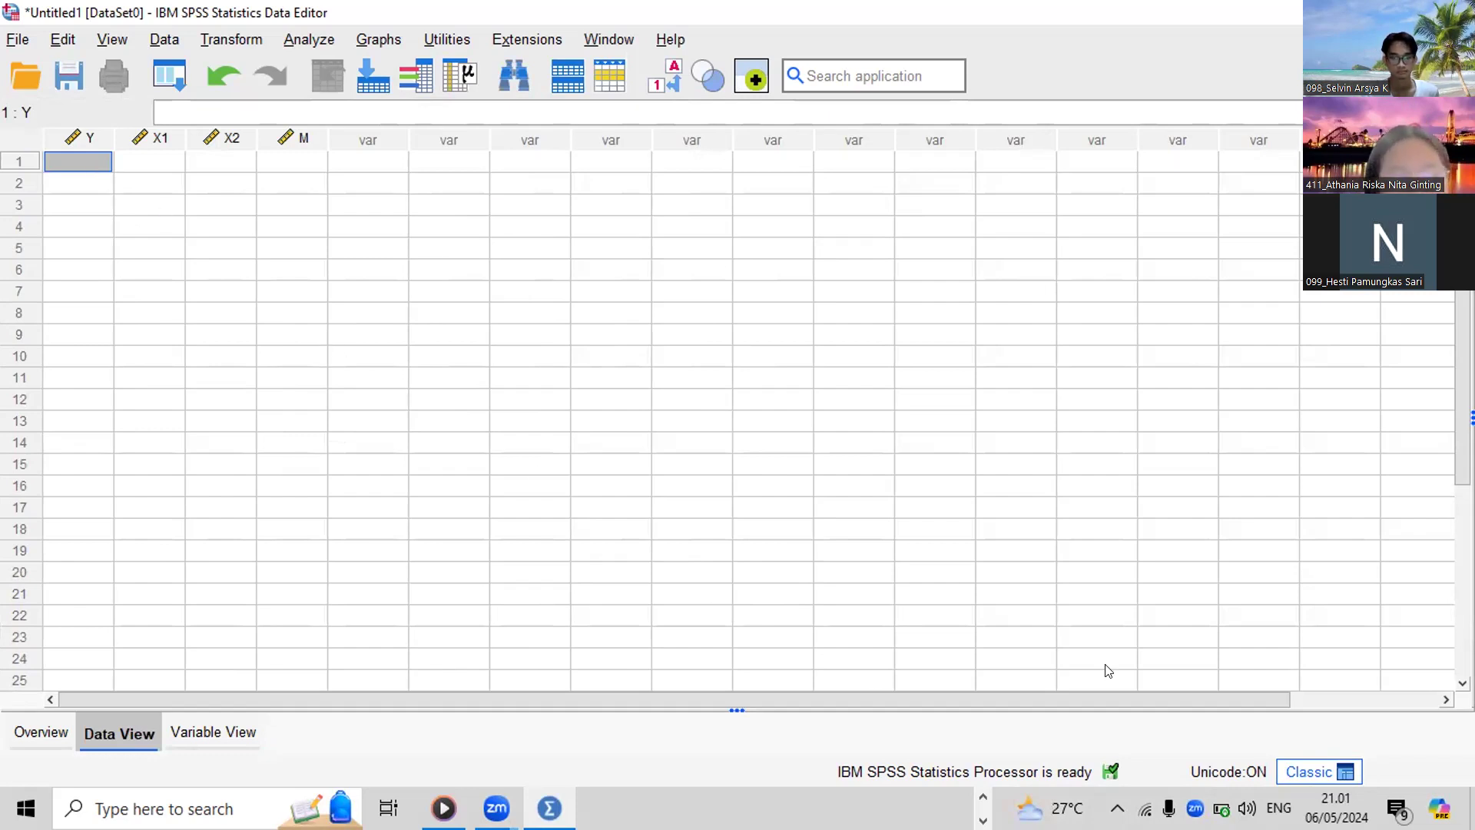
{"action": "key", "text": "super+Right"}
{"action": "key", "text": "super+Left"}
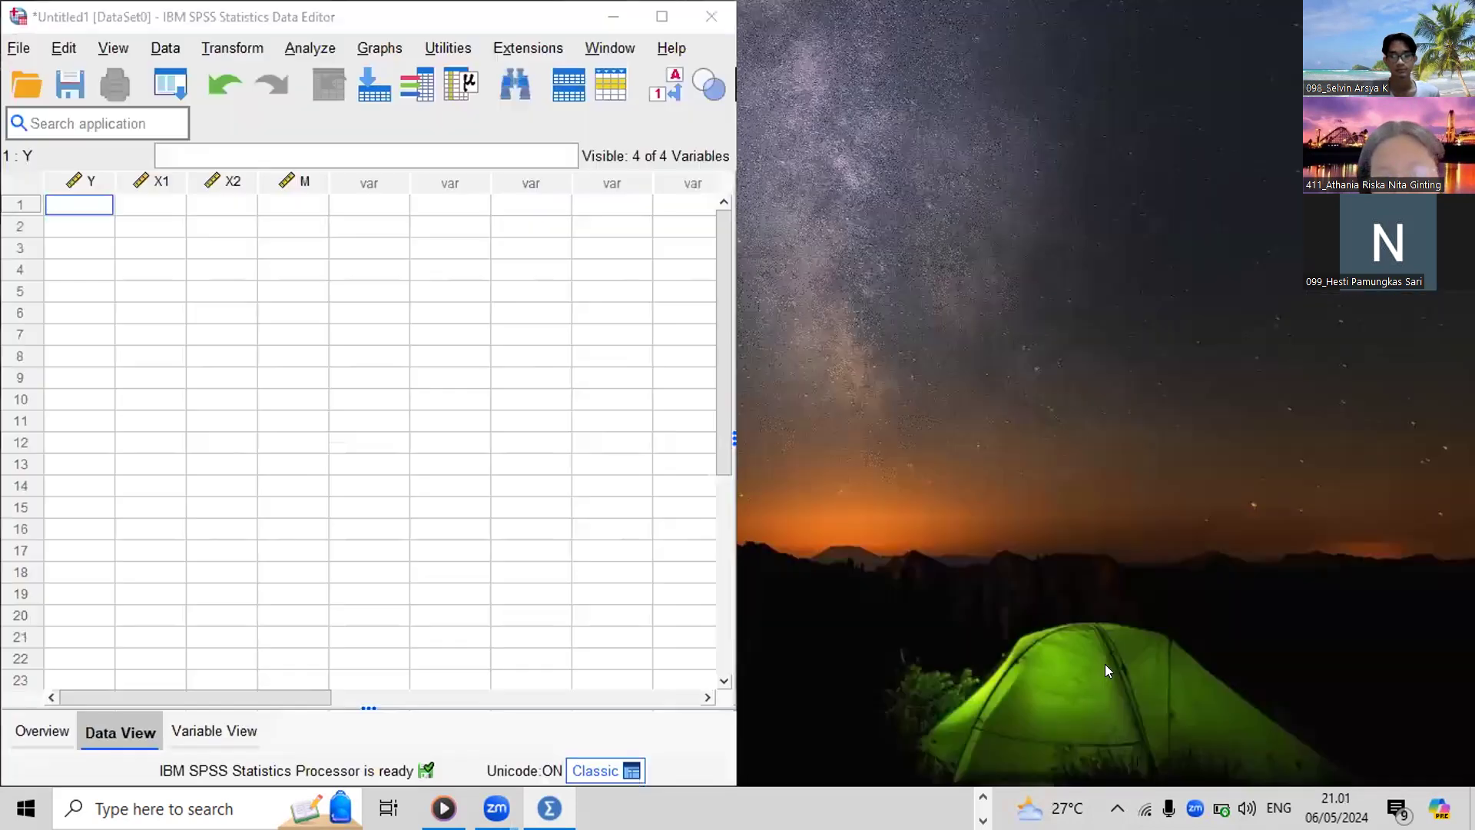
{"action": "left_click", "coordinate": [1111, 224]}
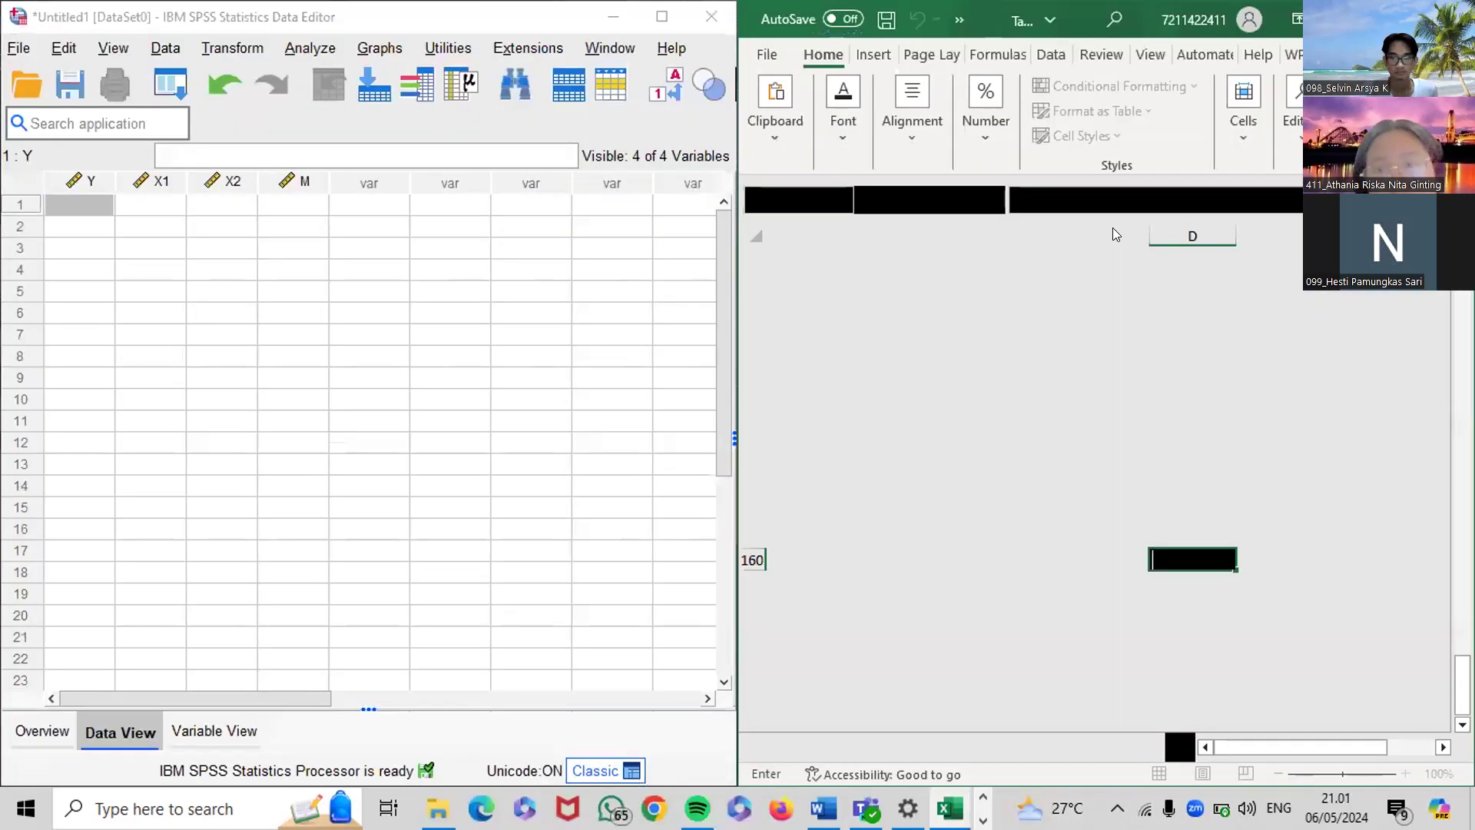
Copy the ROA values in rows 2 to 153 of the Excel sheet and paste them into the Y column in SPSS
{"action": "scroll", "coordinate": [1181, 413], "scroll_direction": "up", "scroll_amount": 20}
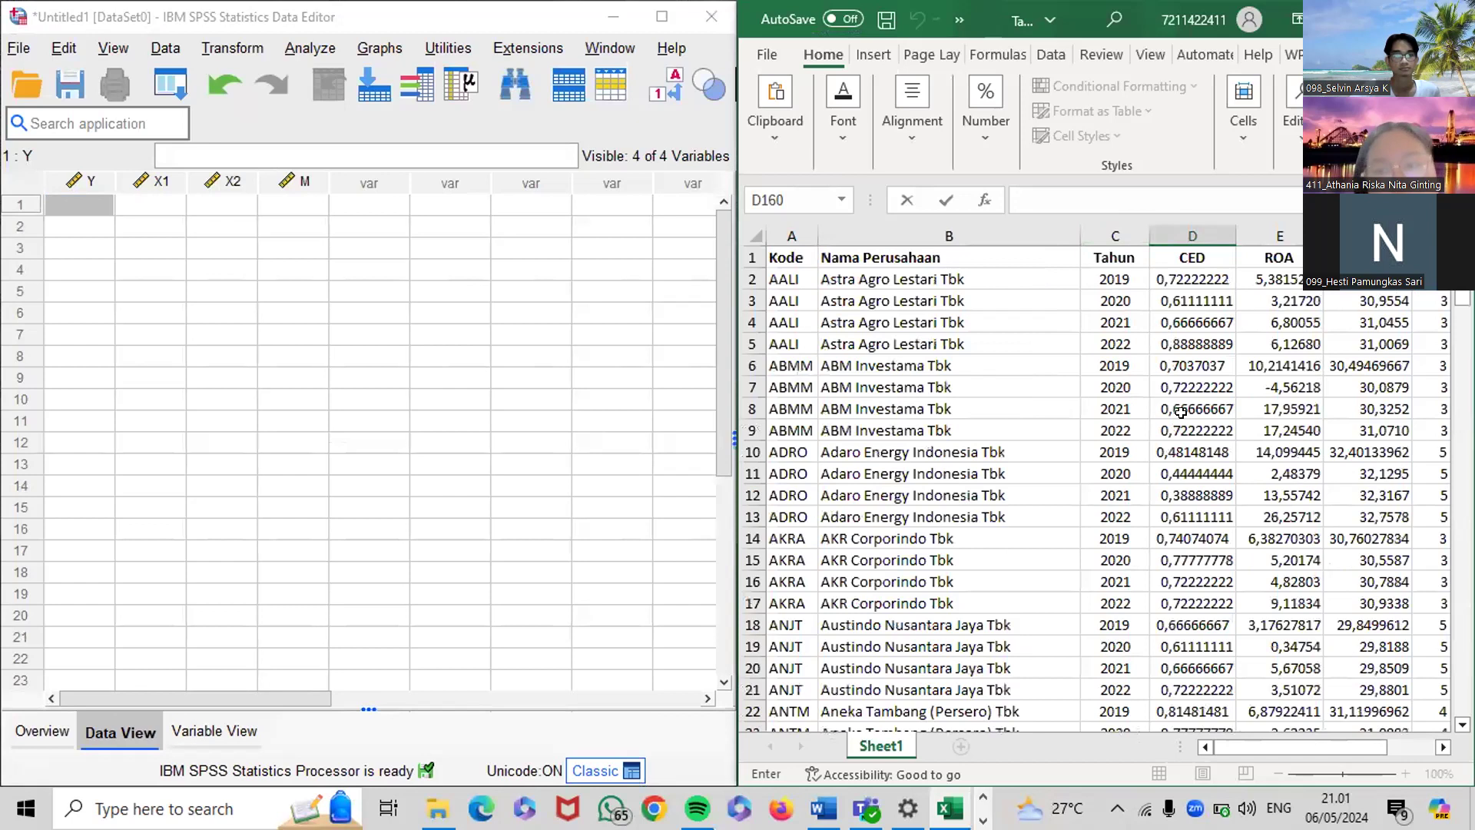
{"action": "scroll", "coordinate": [1181, 413], "scroll_direction": "right", "scroll_amount": 1}
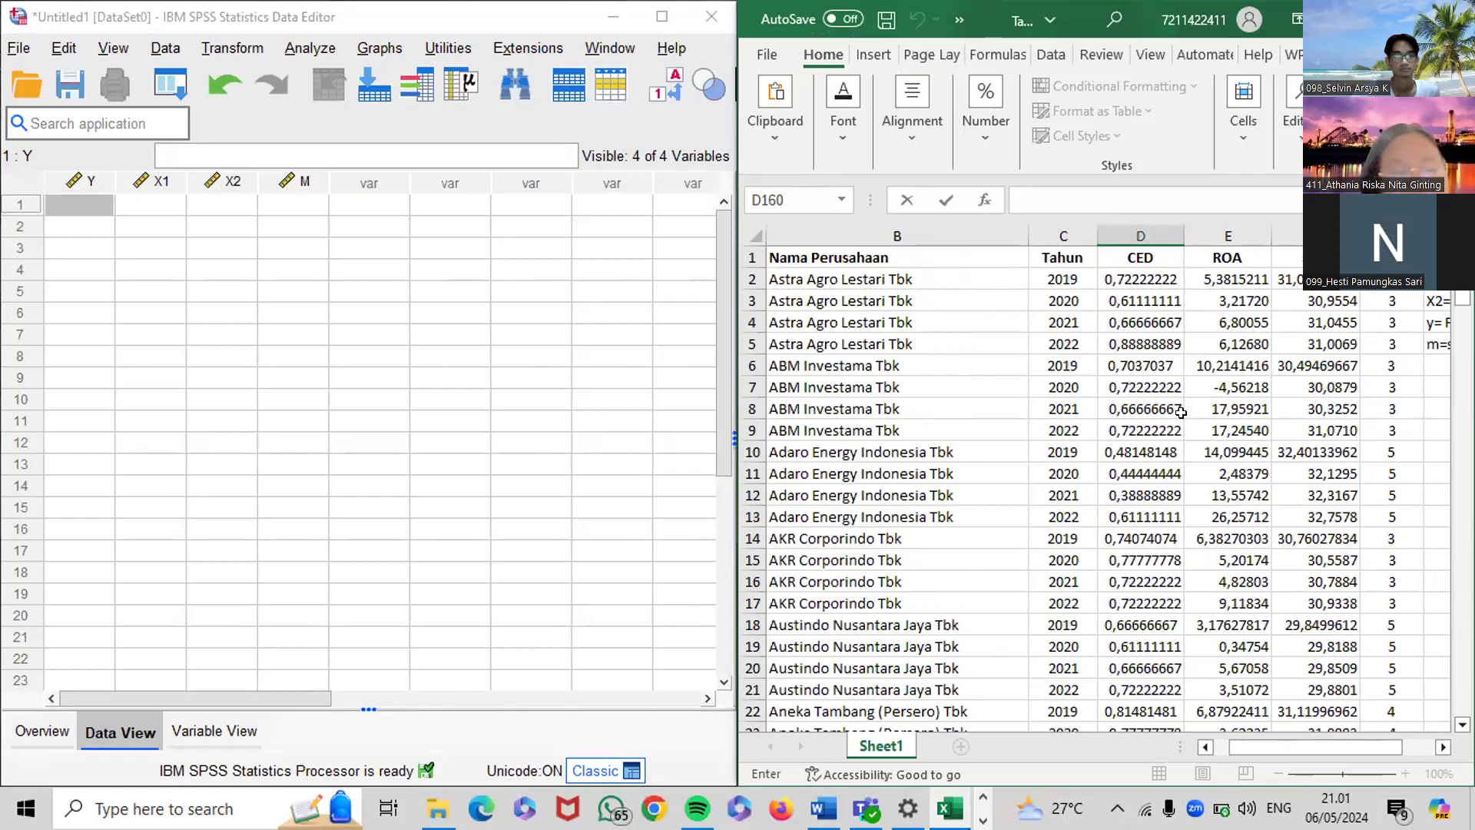
{"action": "left_click", "coordinate": [1253, 269]}
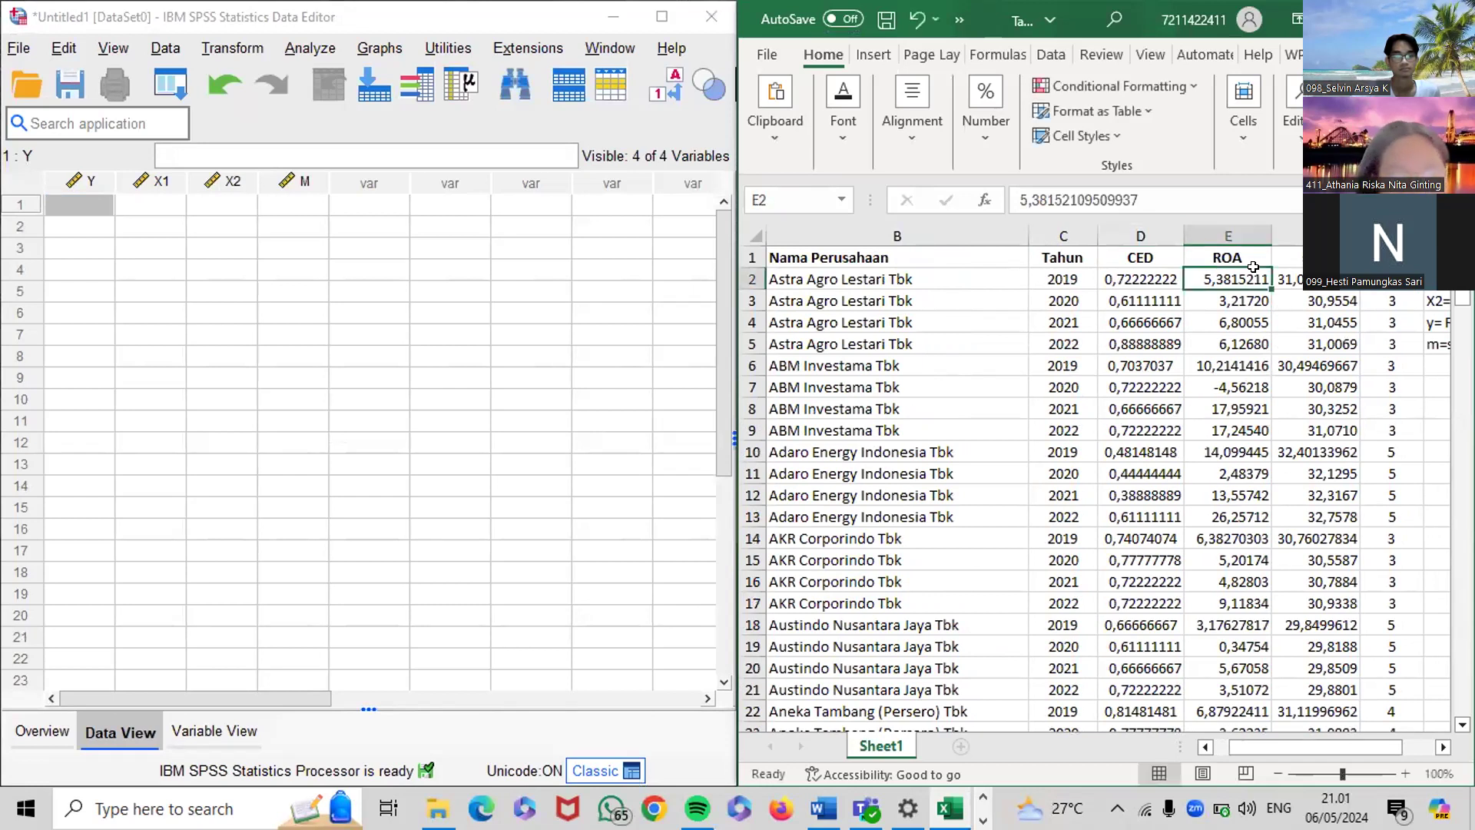
{"action": "left_click_drag", "start_coordinate": [1253, 269], "coordinate": [1260, 549]}
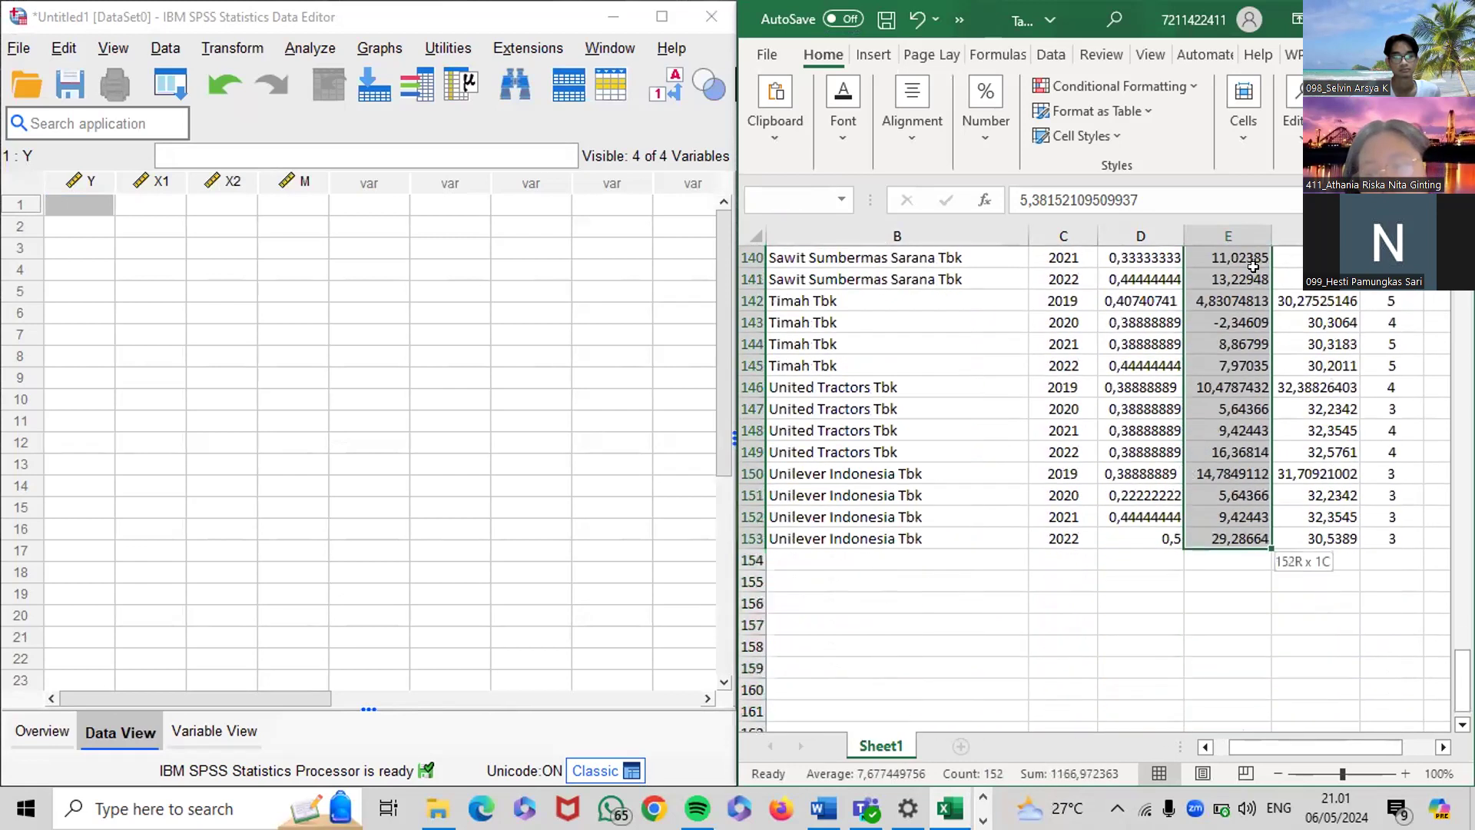
{"action": "key", "text": "ctrl+c"}
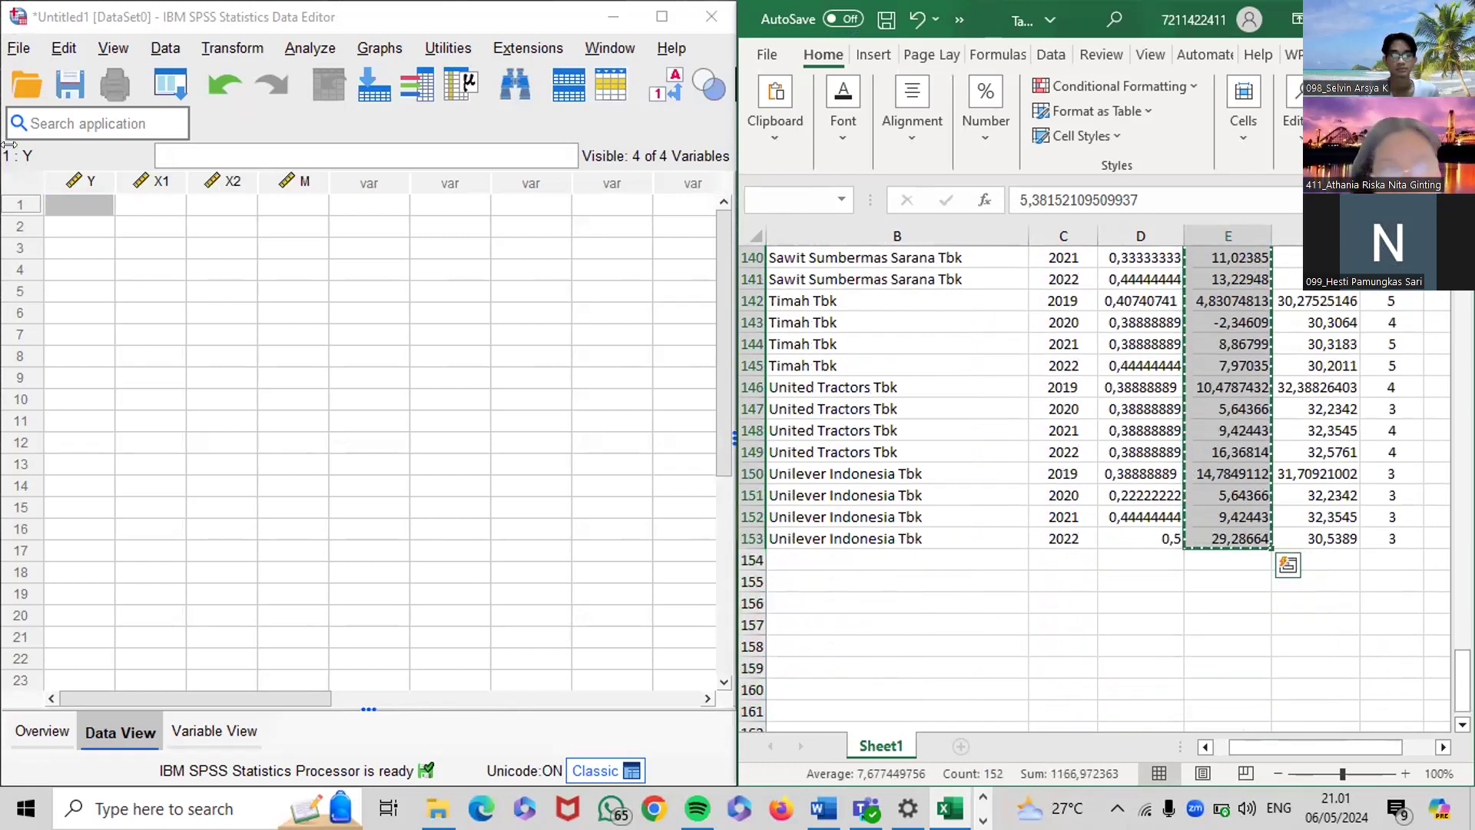
{"action": "left_click", "coordinate": [65, 202]}
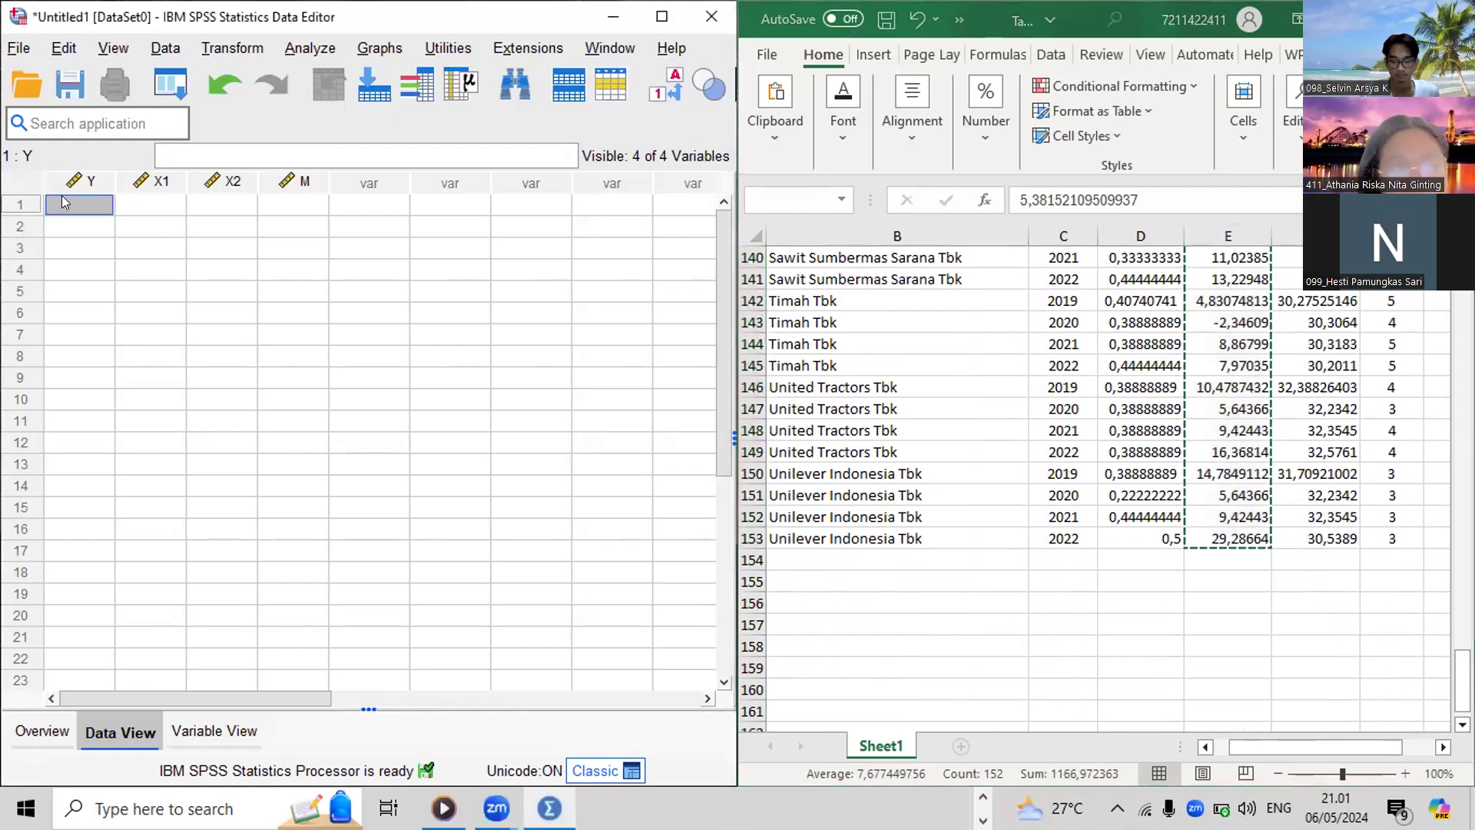
{"action": "key", "text": "ctrl+v"}
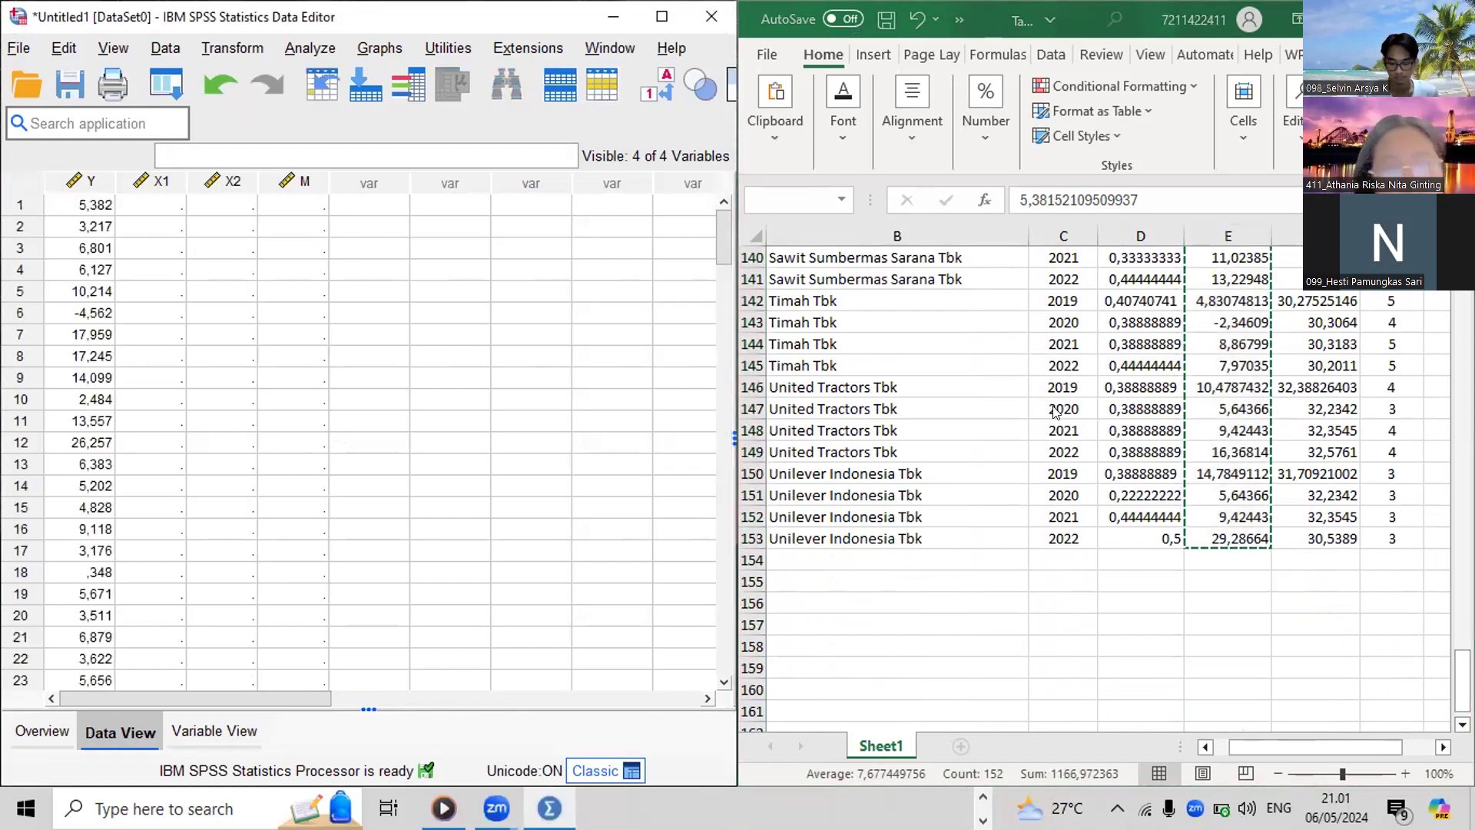
{"action": "scroll", "coordinate": [1055, 412], "scroll_direction": "up", "scroll_amount": 14}
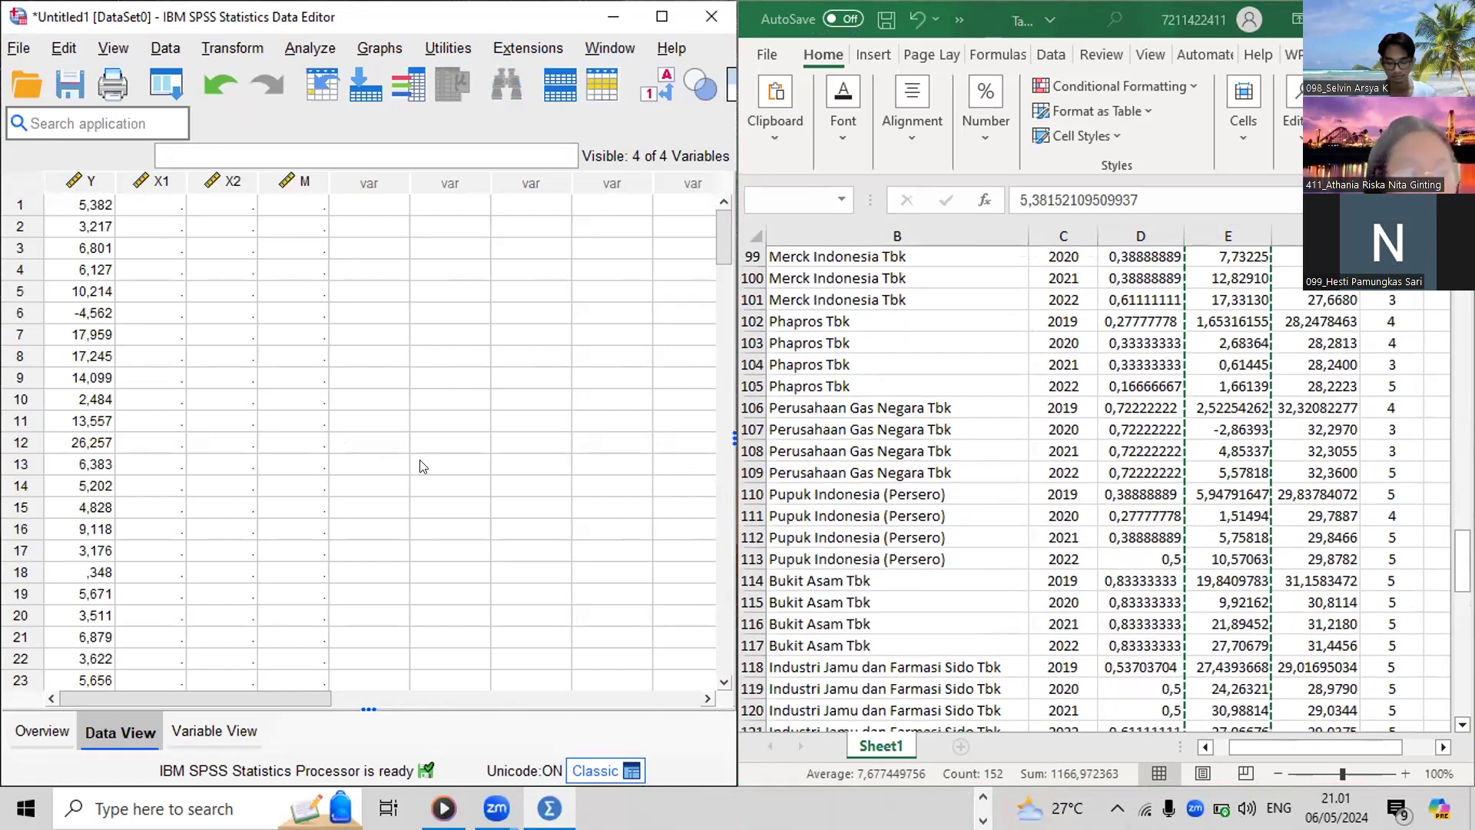
Copy the CED values in rows 2 to 153 of the Excel sheet and paste them into the X1 column in SPSS
{"action": "key", "text": "alt+Tab"}
{"action": "double_click", "coordinate": [1203, 359]}
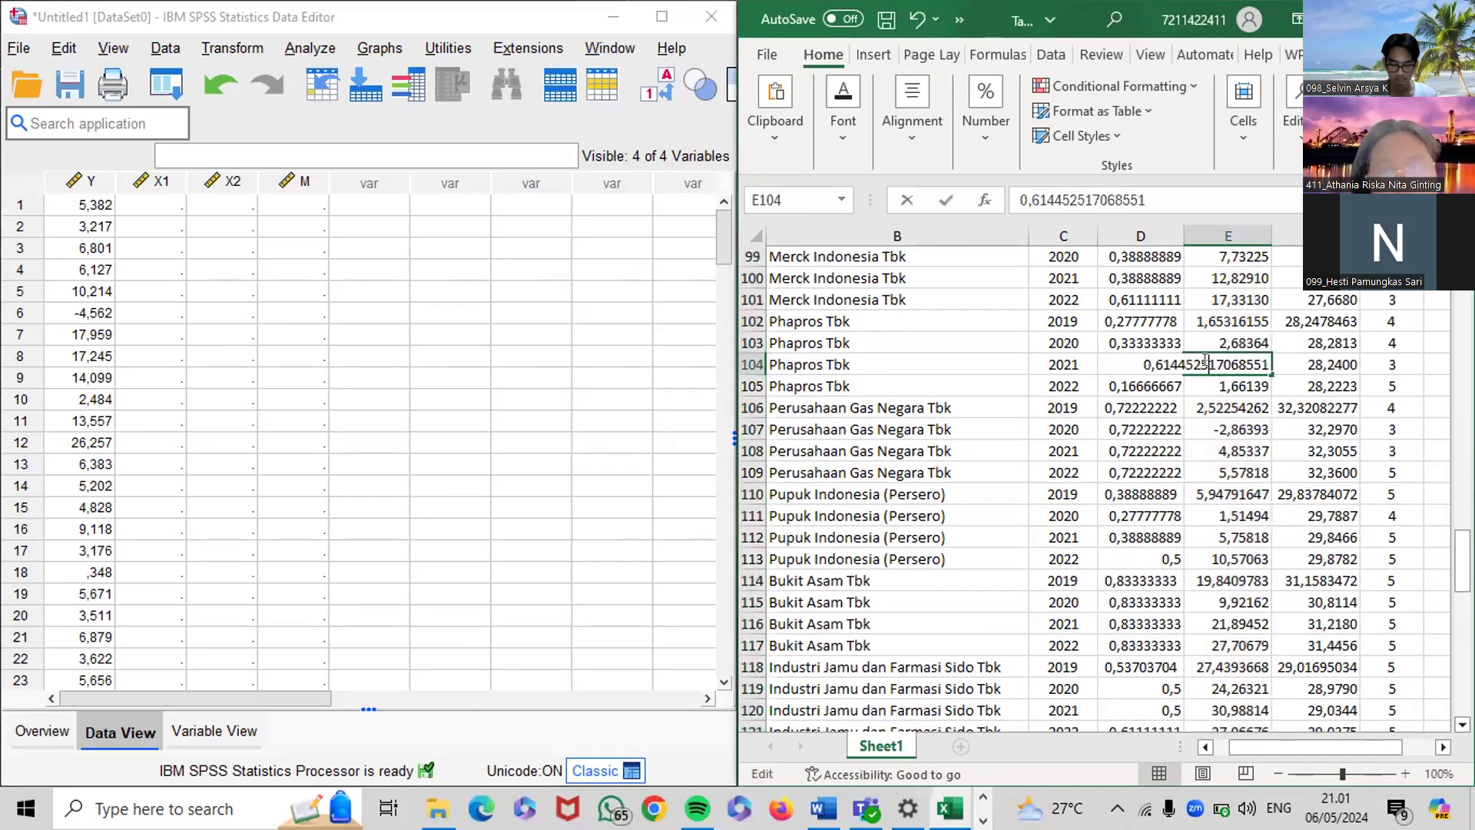
{"action": "scroll", "coordinate": [1203, 359], "scroll_direction": "up", "scroll_amount": 20}
{"action": "left_click", "coordinate": [1144, 279]}
{"action": "left_click_drag", "start_coordinate": [1144, 279], "coordinate": [1183, 726]}
{"action": "key", "text": "shift+Up"}
{"action": "key", "text": "shift+Up"}
{"action": "key", "text": "shift+Up"}
{"action": "key", "text": "shift+Up"}
{"action": "key", "text": "shift+Up"}
{"action": "key", "text": "shift+Up"}
{"action": "key", "text": "shift+Up"}
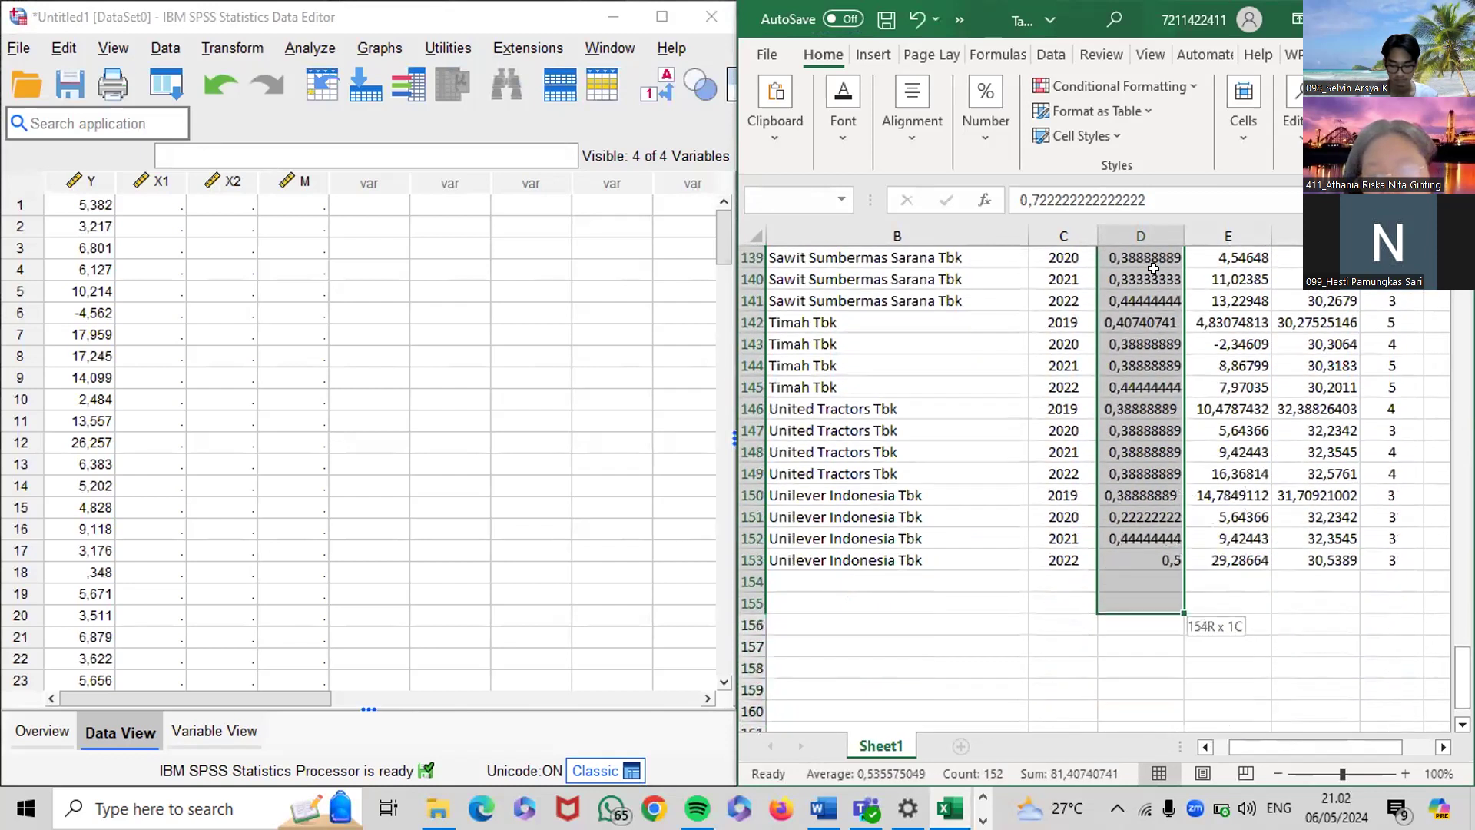
{"action": "key", "text": "ctrl+c"}
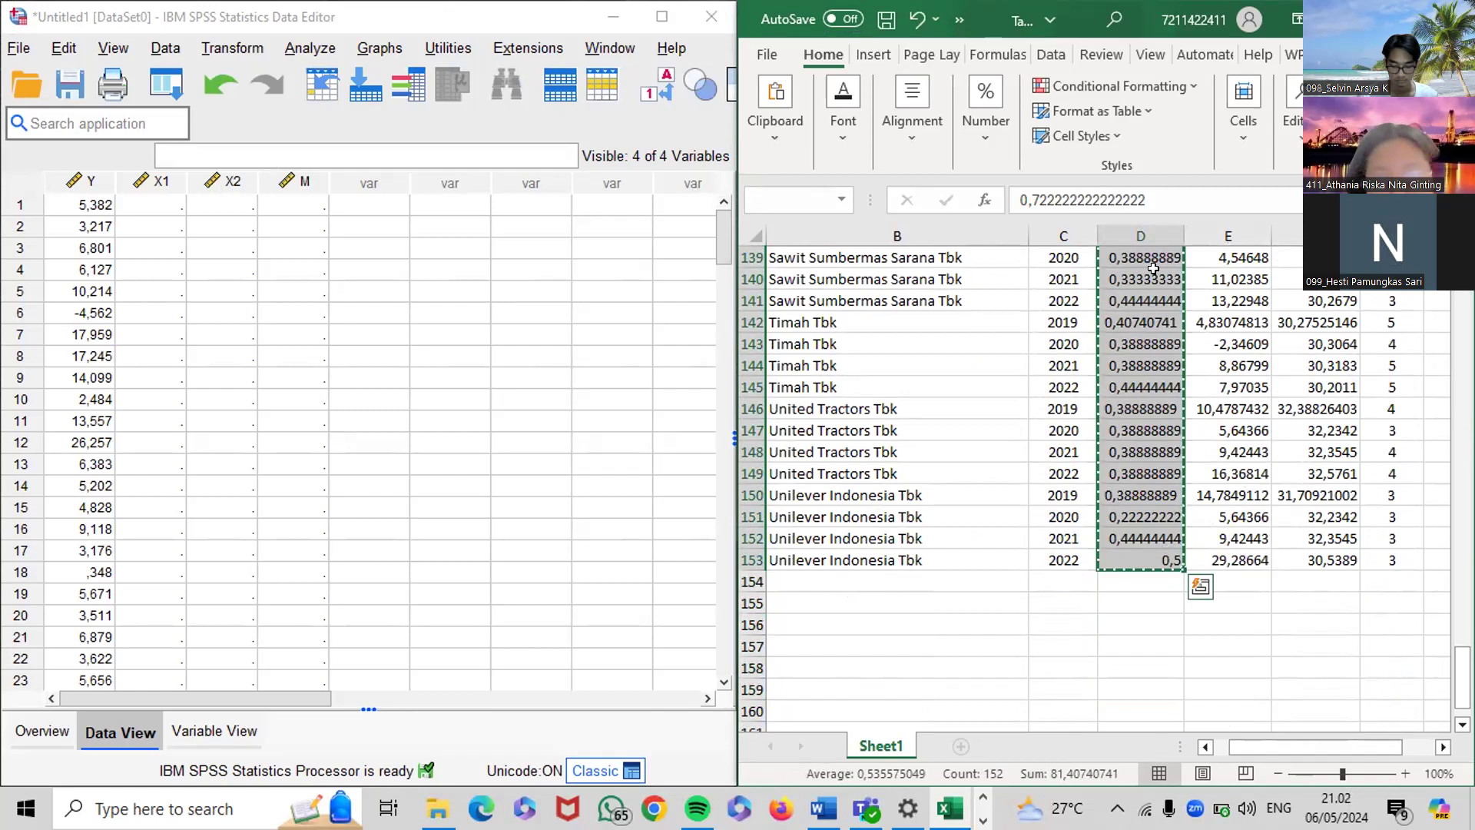
{"action": "left_click", "coordinate": [128, 202]}
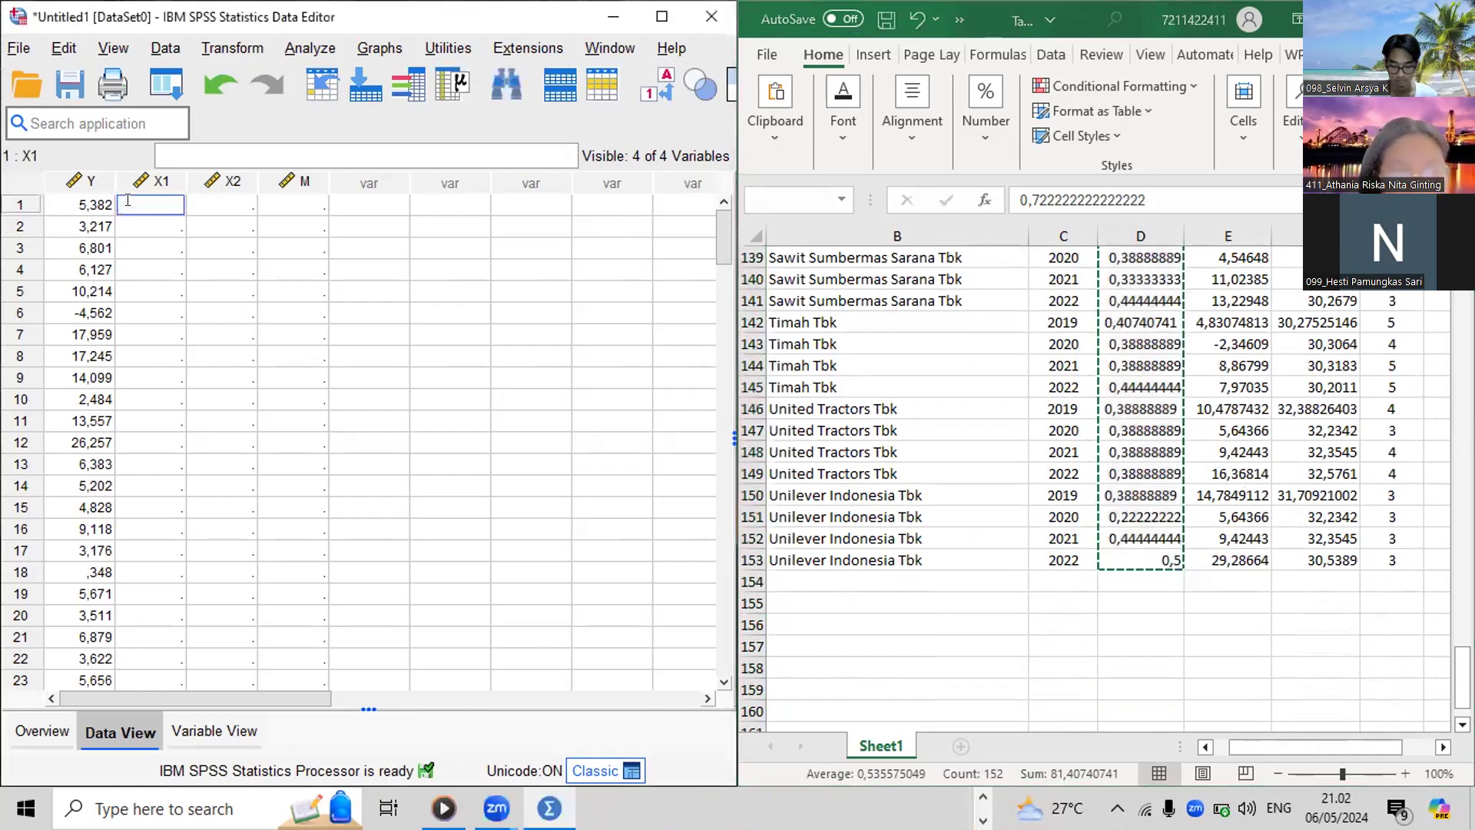
{"action": "key", "text": "ctrl+v"}
Copy the PROPER values in Excel column G, rows 2 to 153, and paste them into the X2 column in SPSS
{"action": "left_click", "coordinate": [233, 212]}
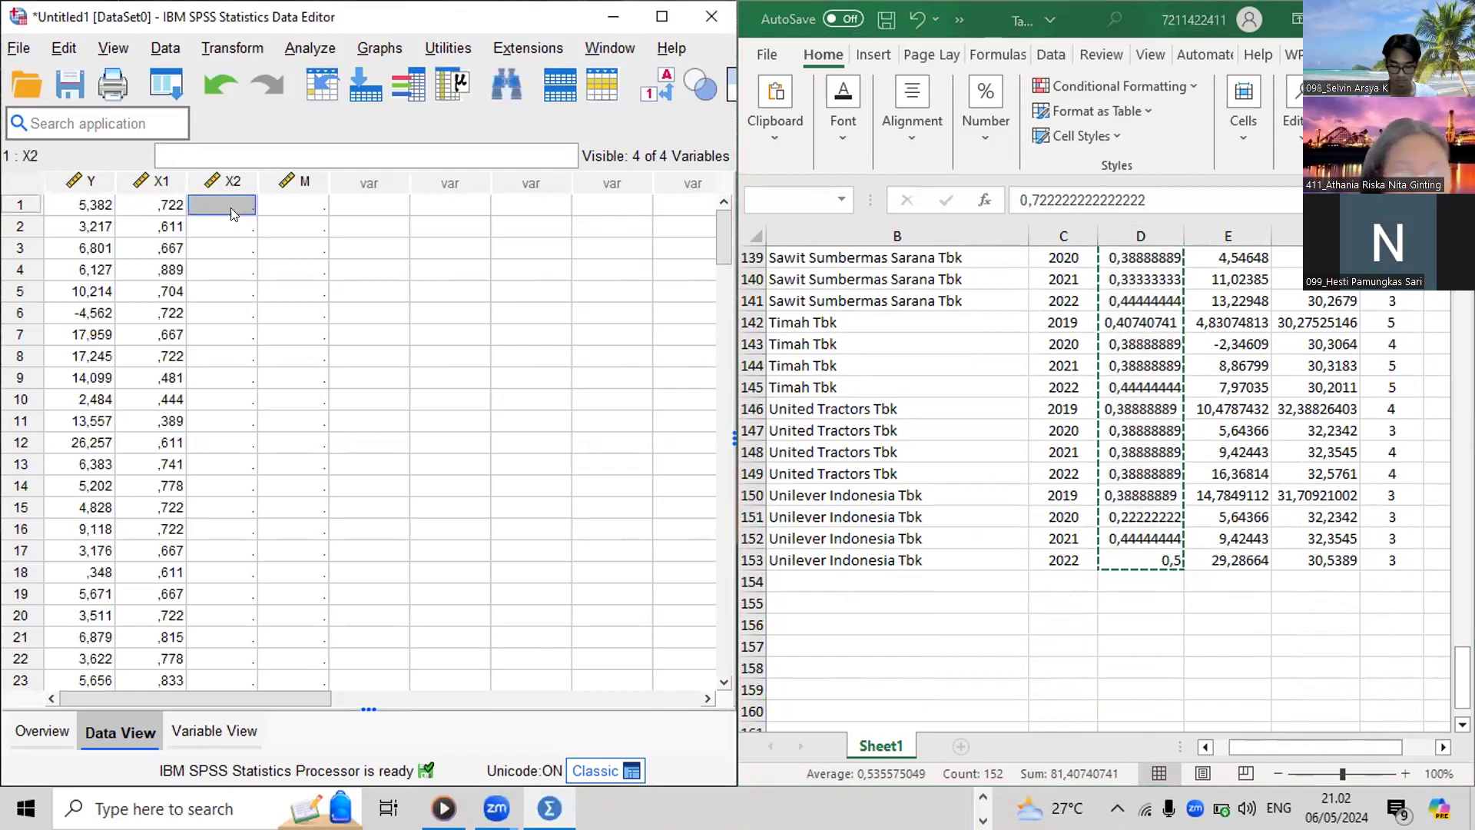
{"action": "scroll", "coordinate": [1045, 425], "scroll_direction": "up", "scroll_amount": 8}
{"action": "scroll", "coordinate": [1045, 425], "scroll_direction": "up", "scroll_amount": 20}
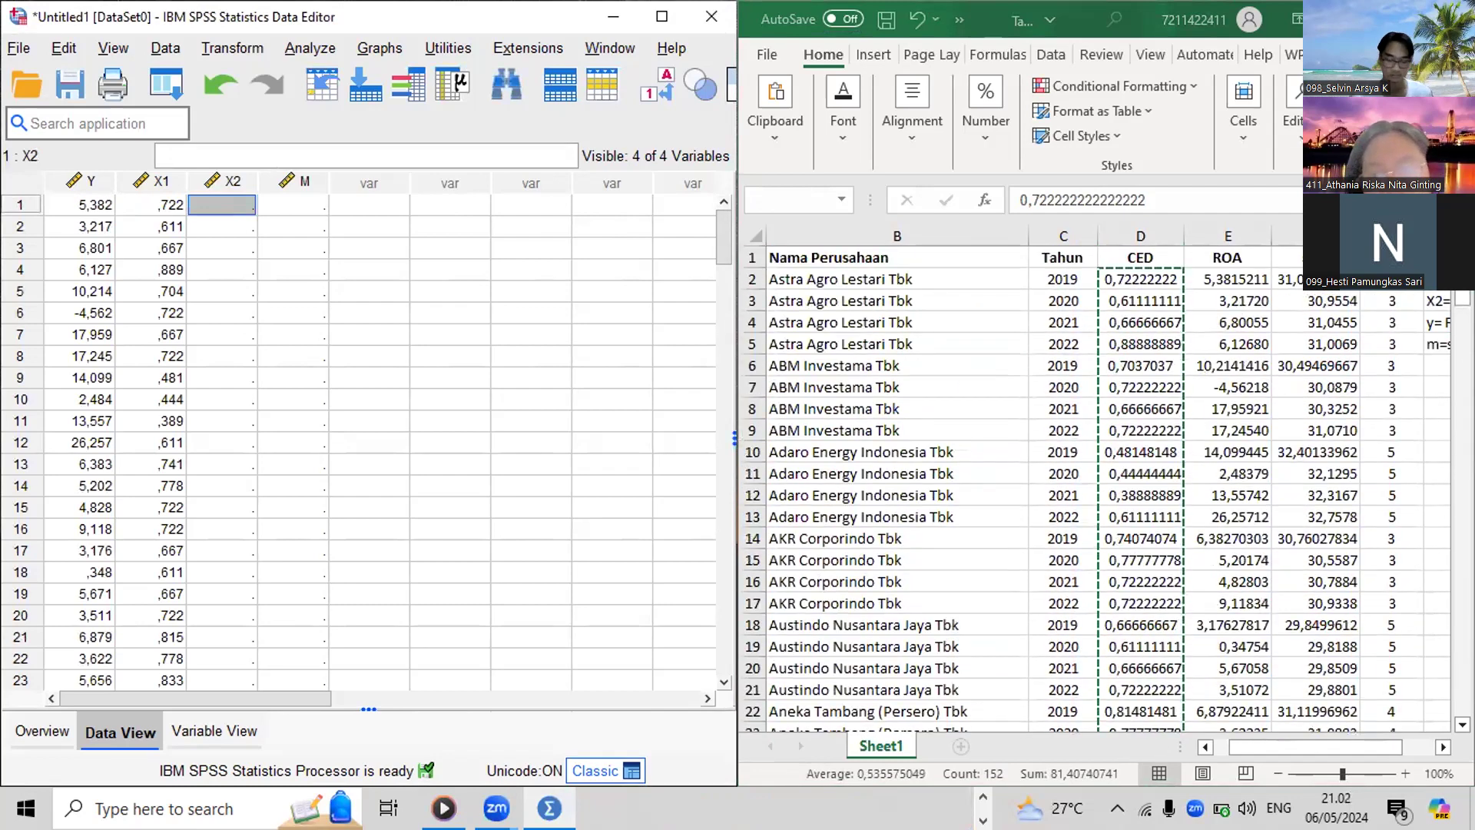
{"action": "double_click", "coordinate": [1391, 279]}
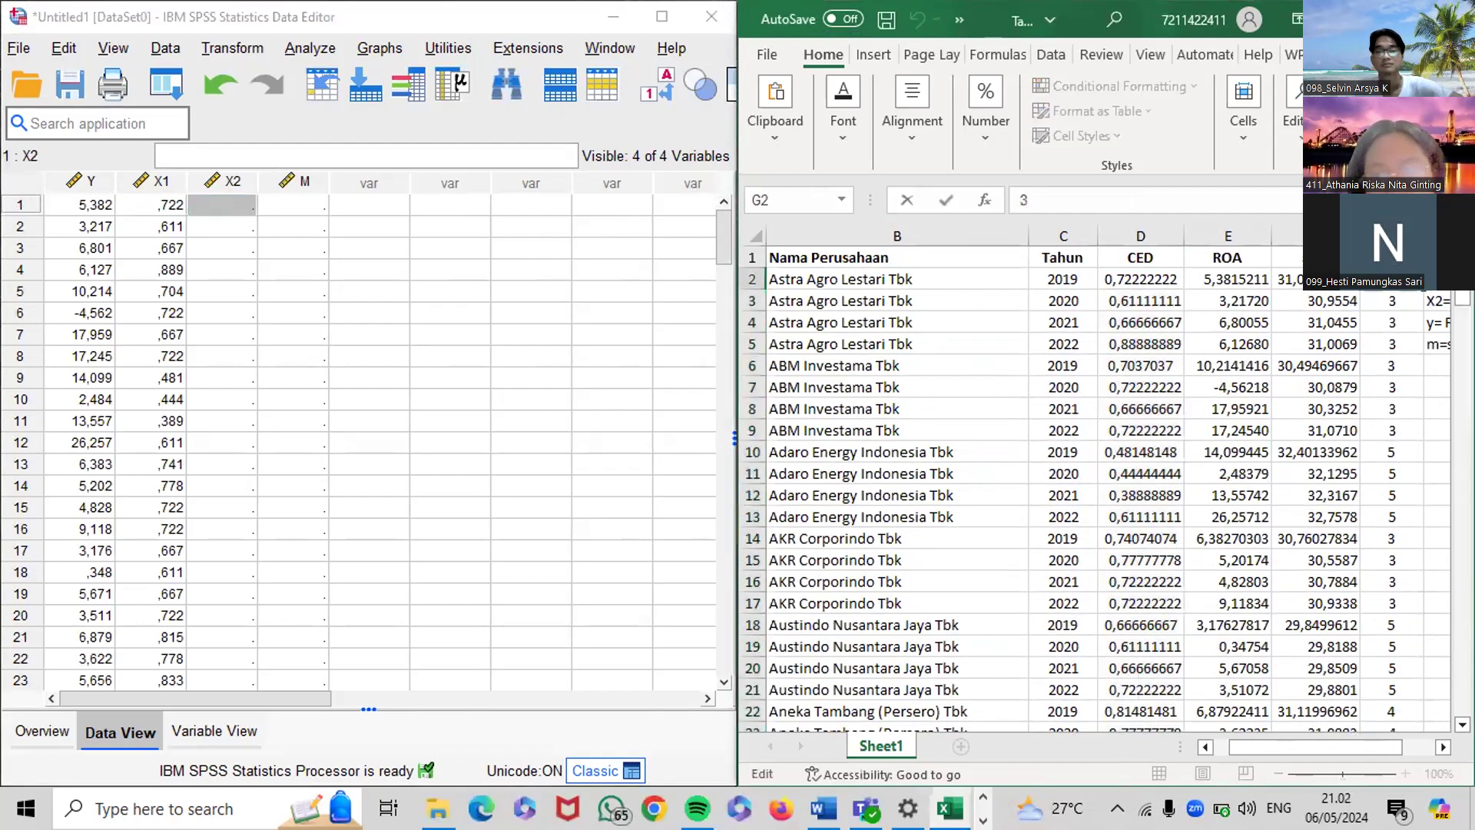
{"action": "left_click", "coordinate": [1410, 300]}
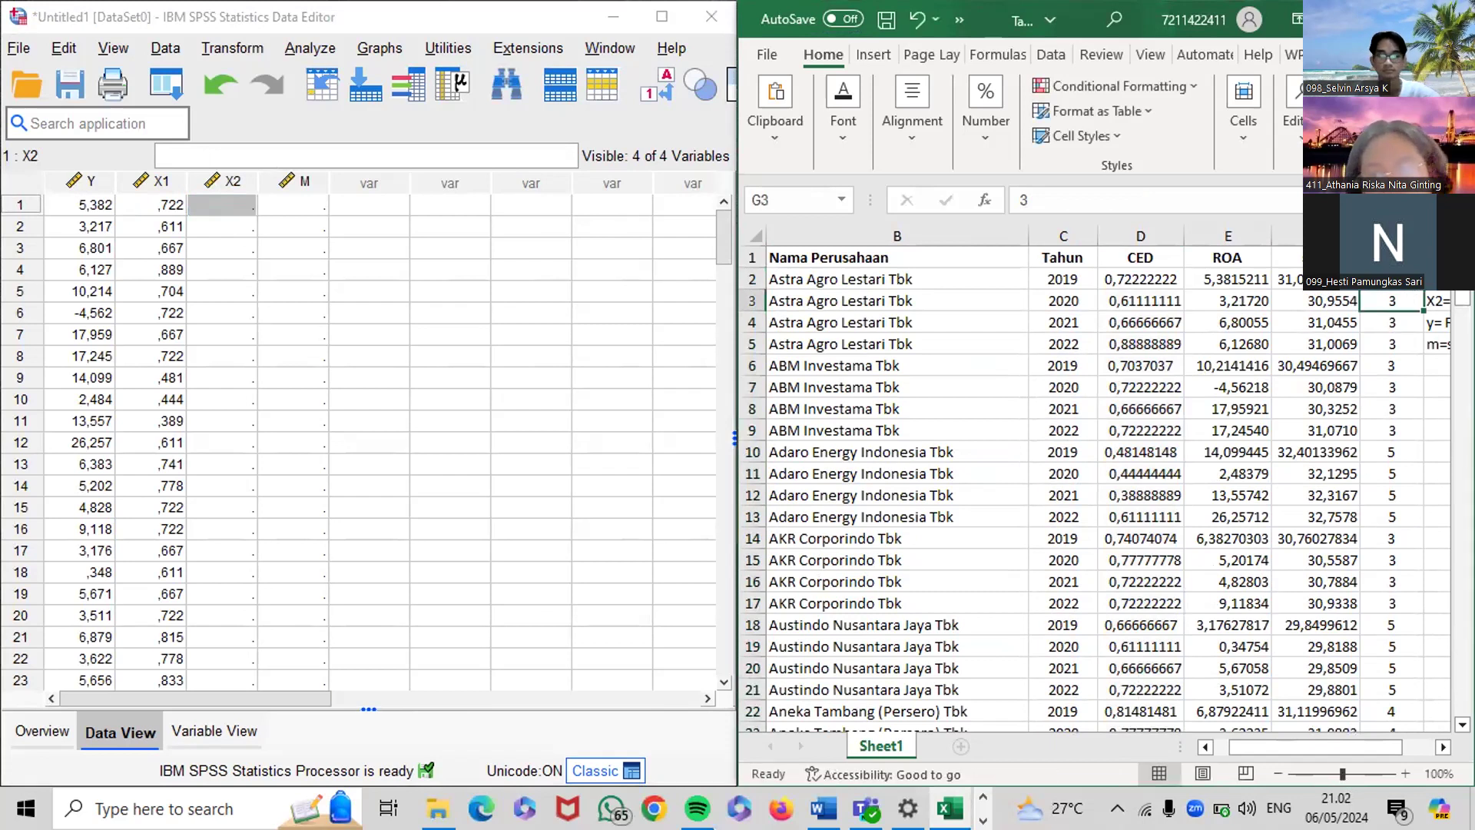
{"action": "left_click_drag", "start_coordinate": [1410, 300], "coordinate": [1406, 347]}
{"action": "key", "text": "ctrl+c"}
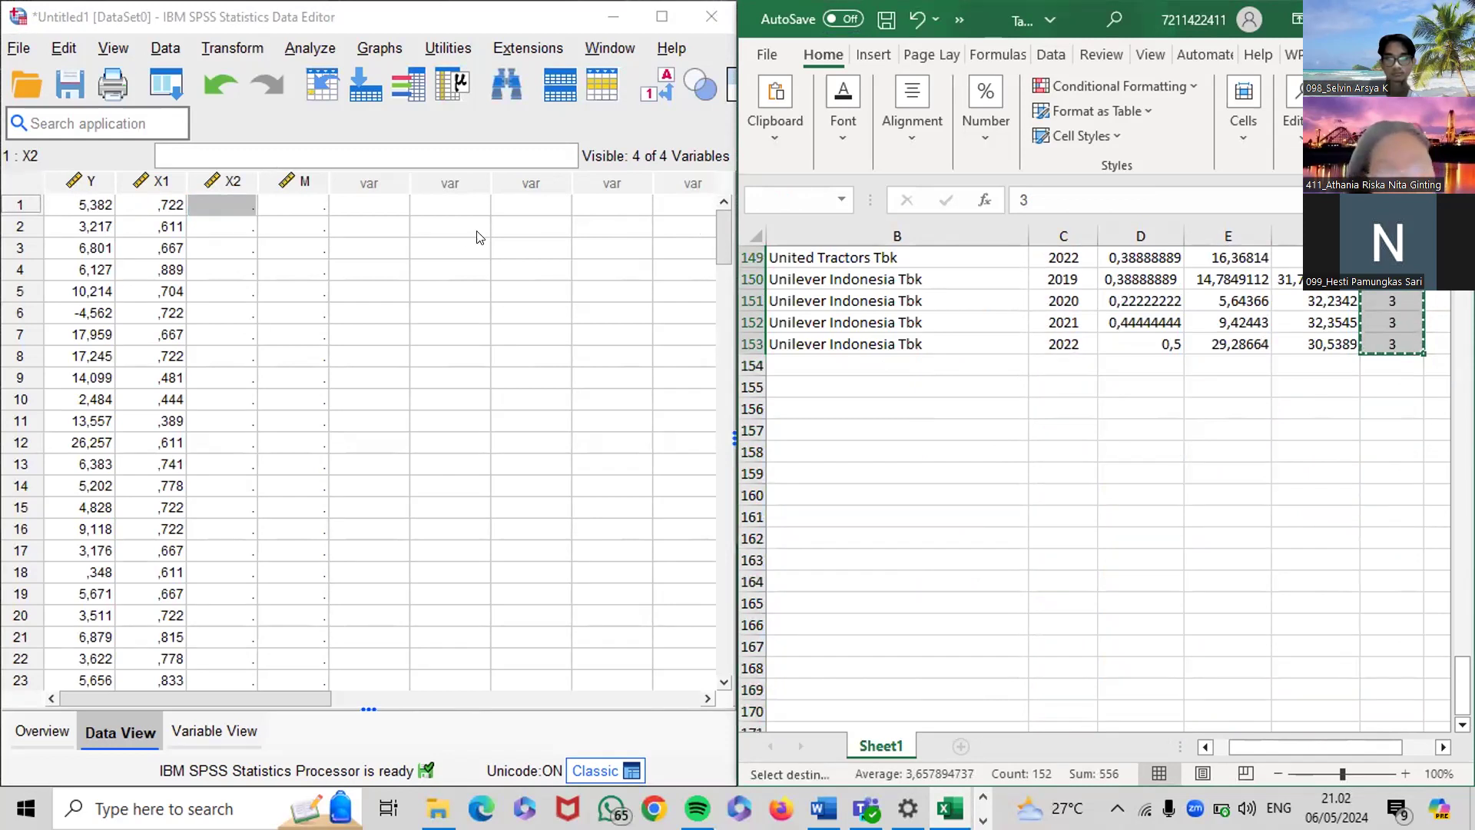
{"action": "left_click", "coordinate": [235, 205]}
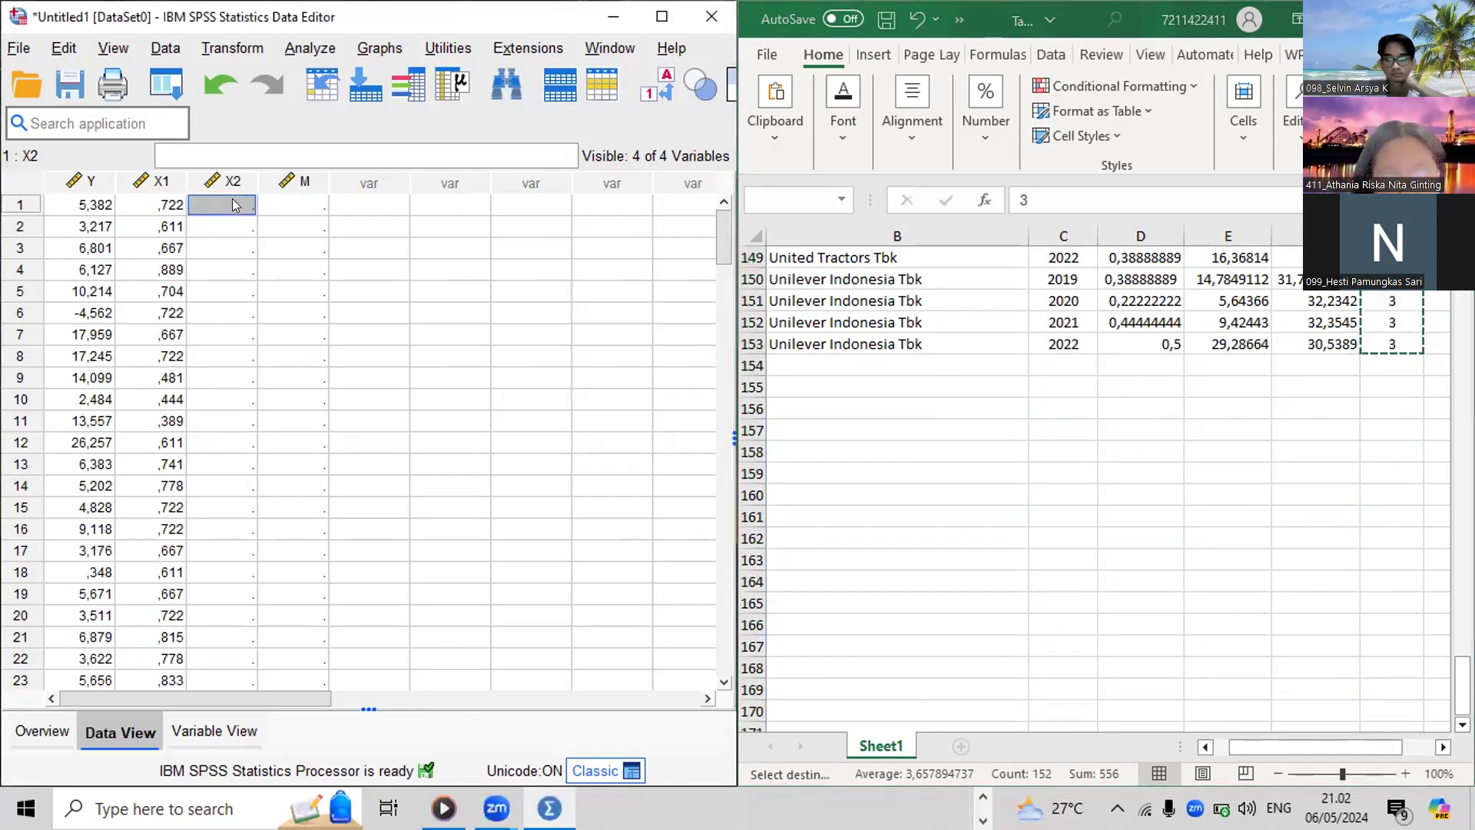
{"action": "key", "text": "ctrl+v"}
Copy the SIZE values in Excel column F, rows 2 to 153, and paste them into the M column in SPSS
{"action": "scroll", "coordinate": [1444, 413], "scroll_direction": "up", "scroll_amount": 19}
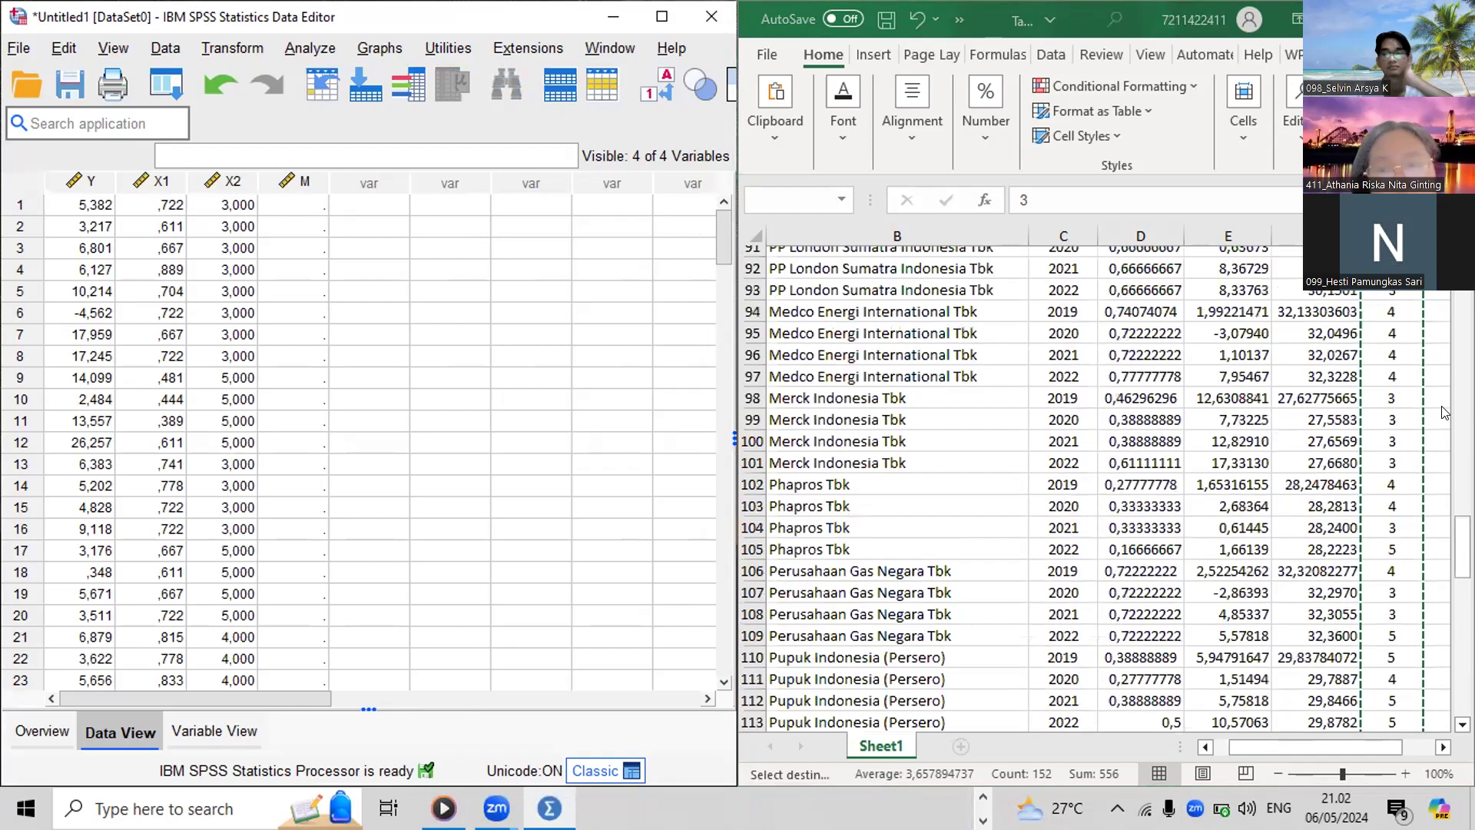
{"action": "scroll", "coordinate": [1445, 413], "scroll_direction": "up", "scroll_amount": 3}
{"action": "left_click", "coordinate": [1391, 397]}
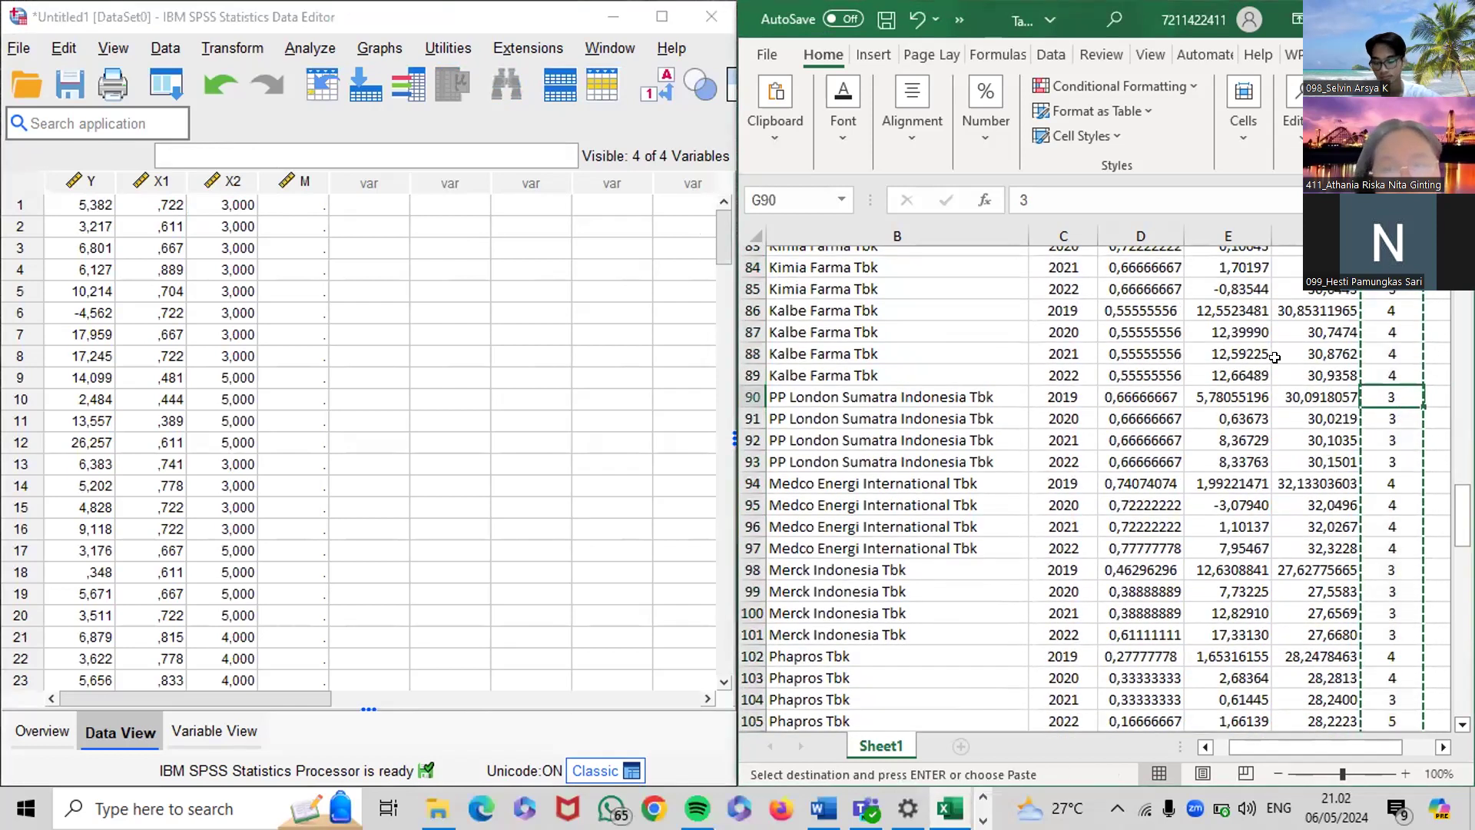
{"action": "scroll", "coordinate": [1275, 358], "scroll_direction": "up", "scroll_amount": 20}
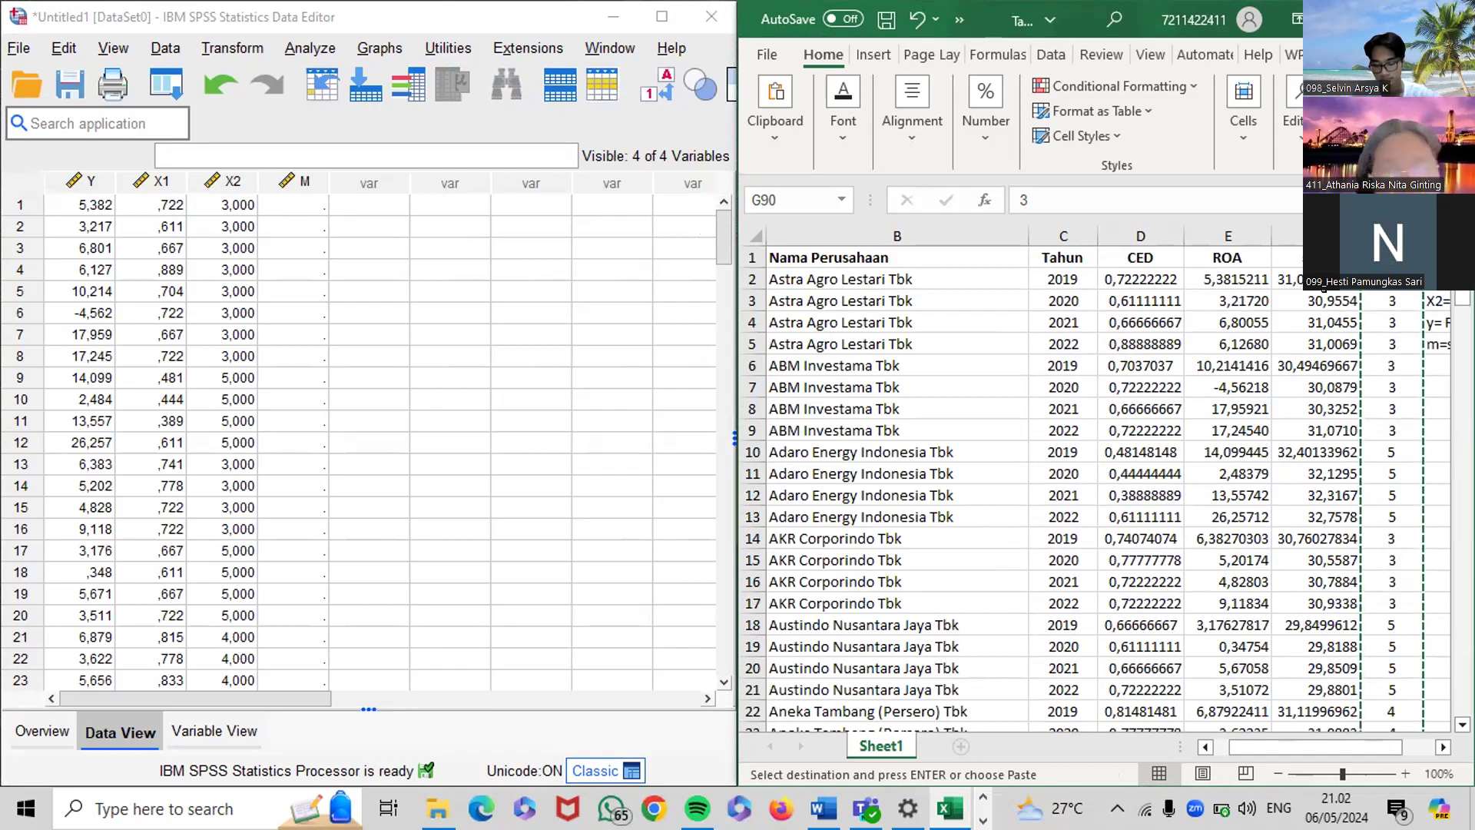
{"action": "left_click", "coordinate": [1324, 284]}
{"action": "left_click_drag", "start_coordinate": [1325, 291], "coordinate": [1360, 689]}
{"action": "key", "text": "ctrl+c"}
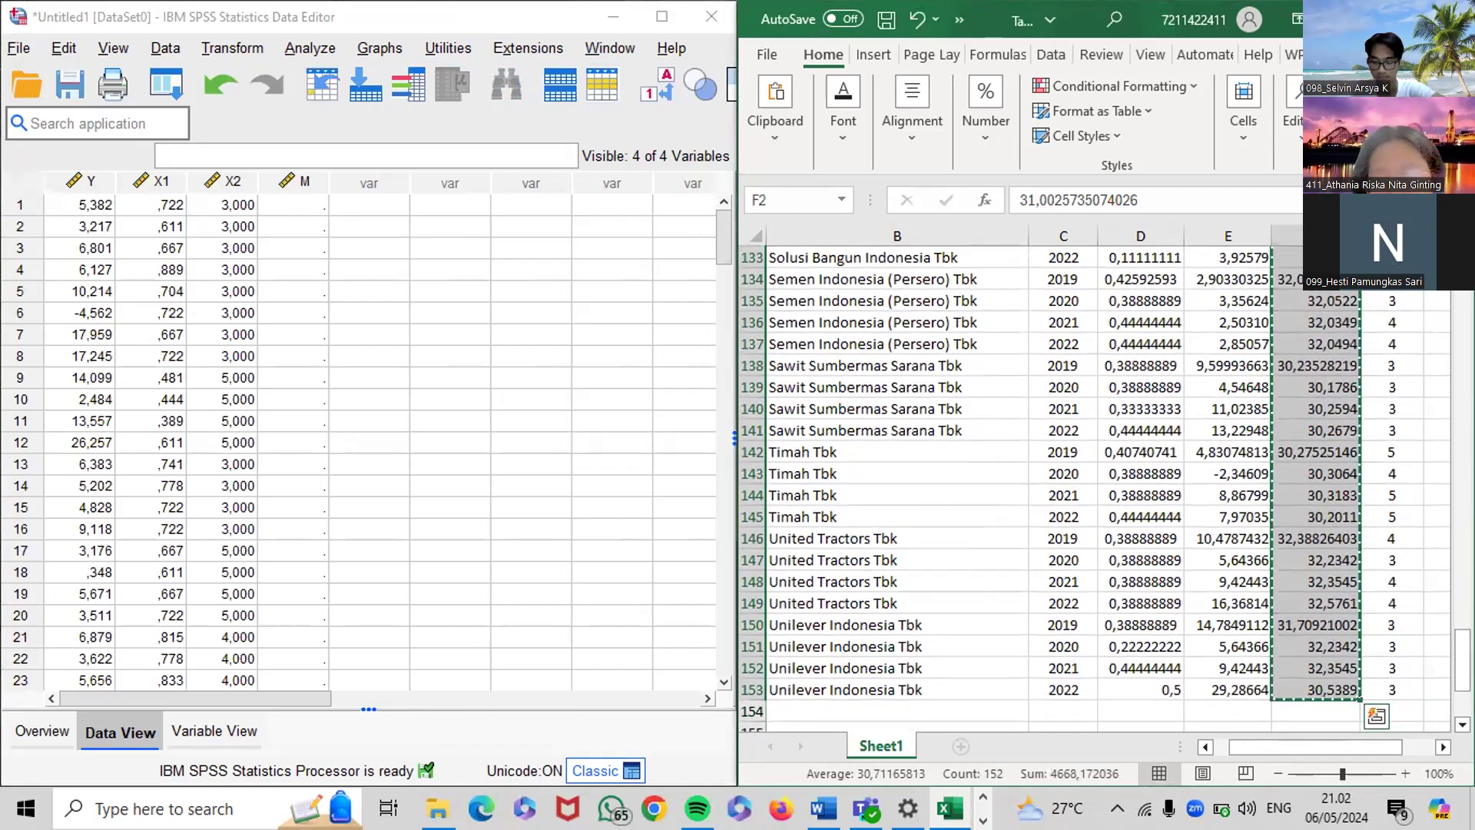
{"action": "left_click", "coordinate": [305, 204]}
{"action": "key", "text": "ctrl+v"}
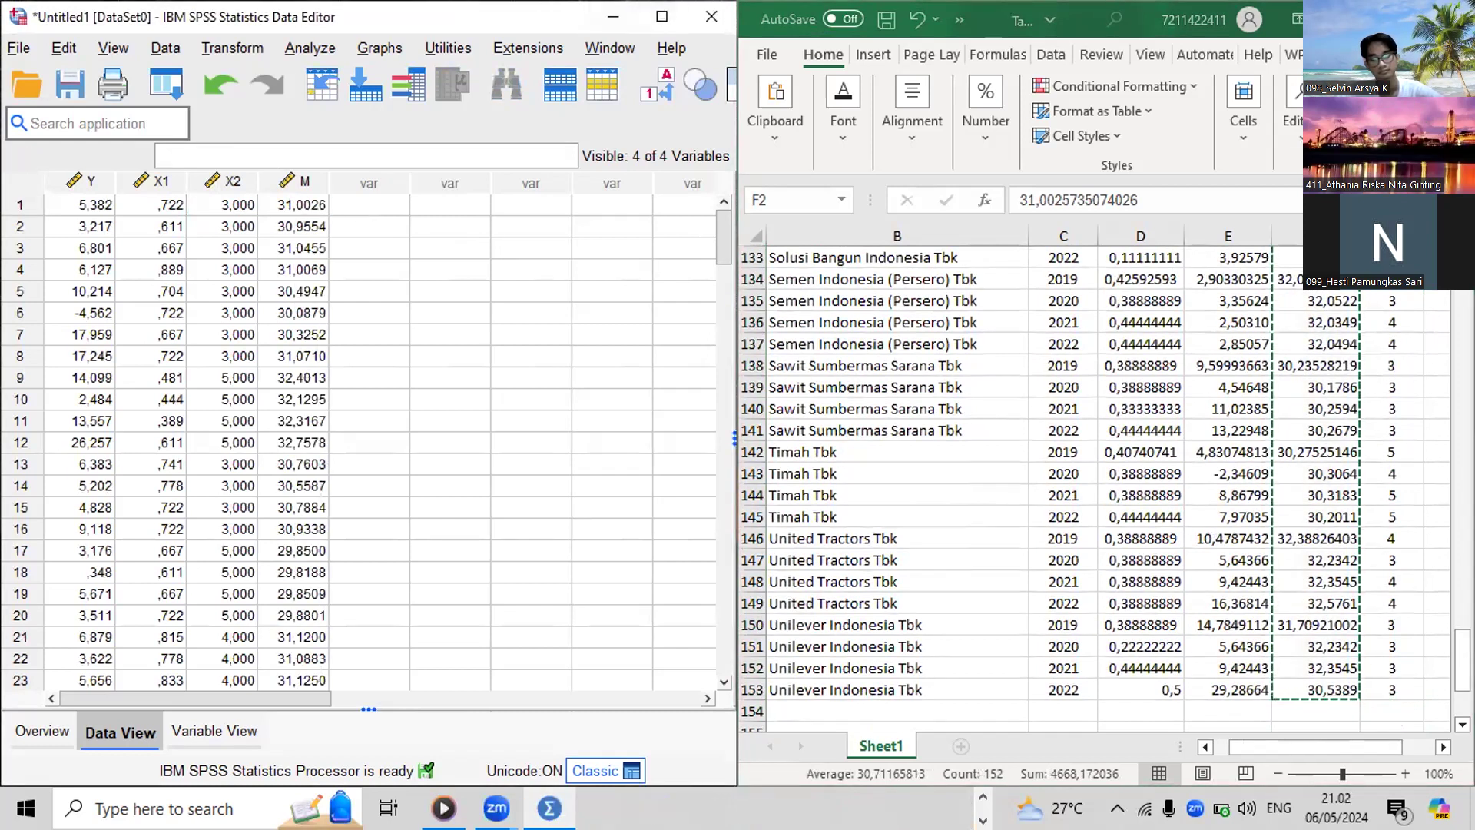
Maximize the SPSS Data Editor window and select the first cell of the empty column after M
{"action": "left_click", "coordinate": [1349, 19]}
{"action": "left_click", "coordinate": [663, 16]}
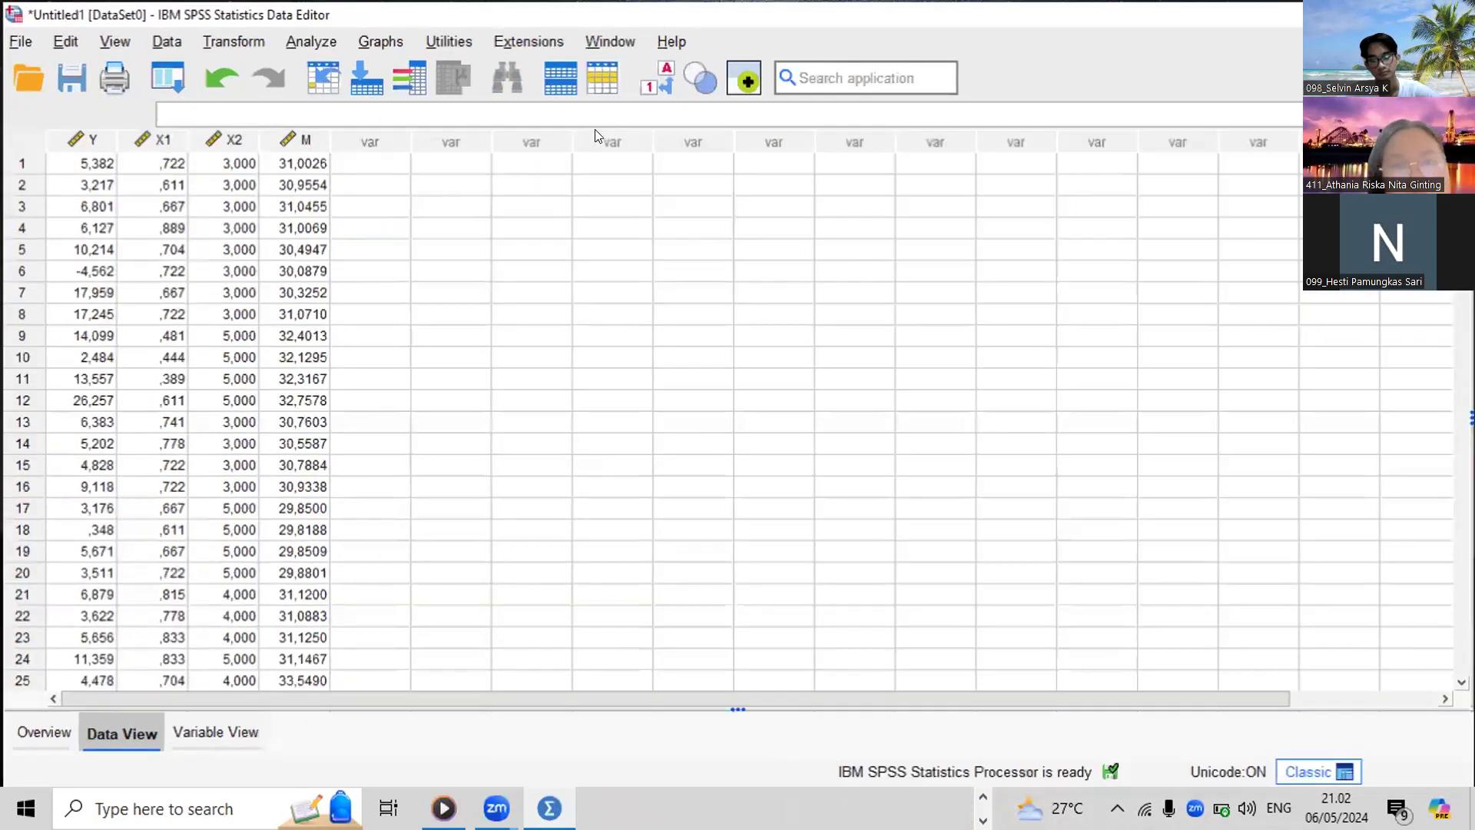
{"action": "left_click", "coordinate": [373, 164]}
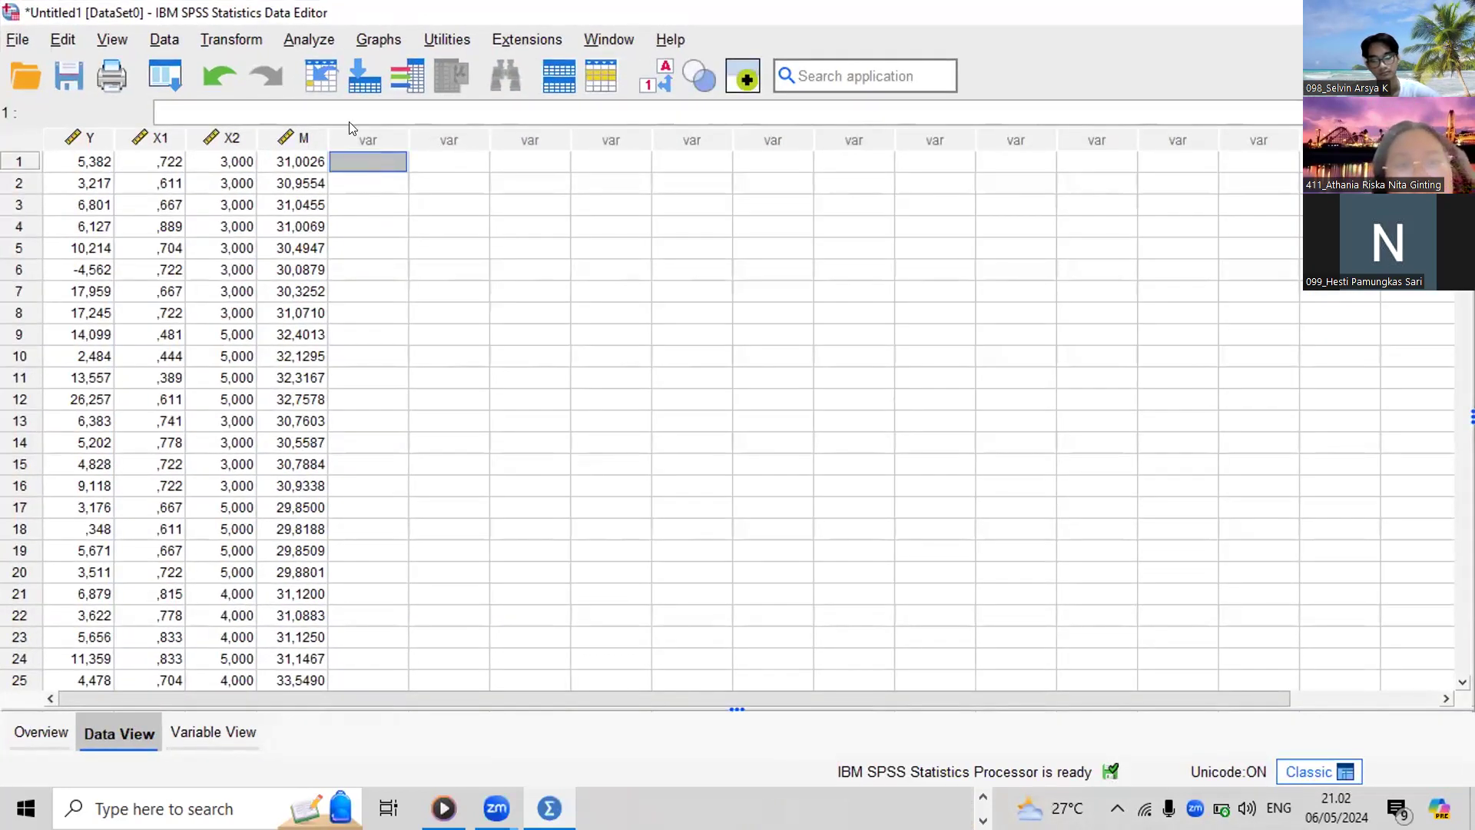
Run Descriptives on CED, PROPER and SIZE with standardized values saved as variables, and close the output without saving it
{"action": "left_click", "coordinate": [306, 41]}
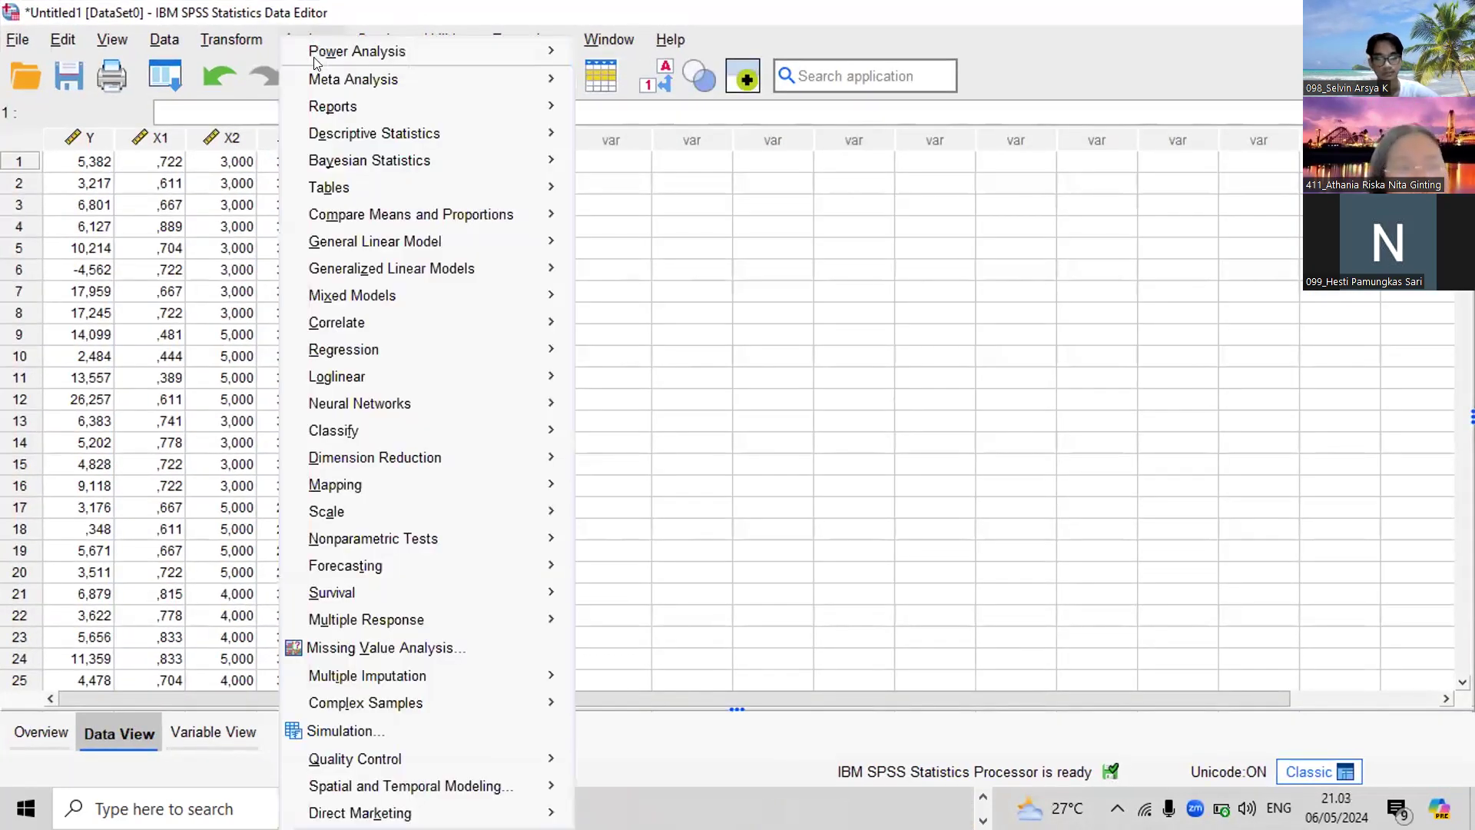
{"action": "mouse_move", "coordinate": [368, 137]}
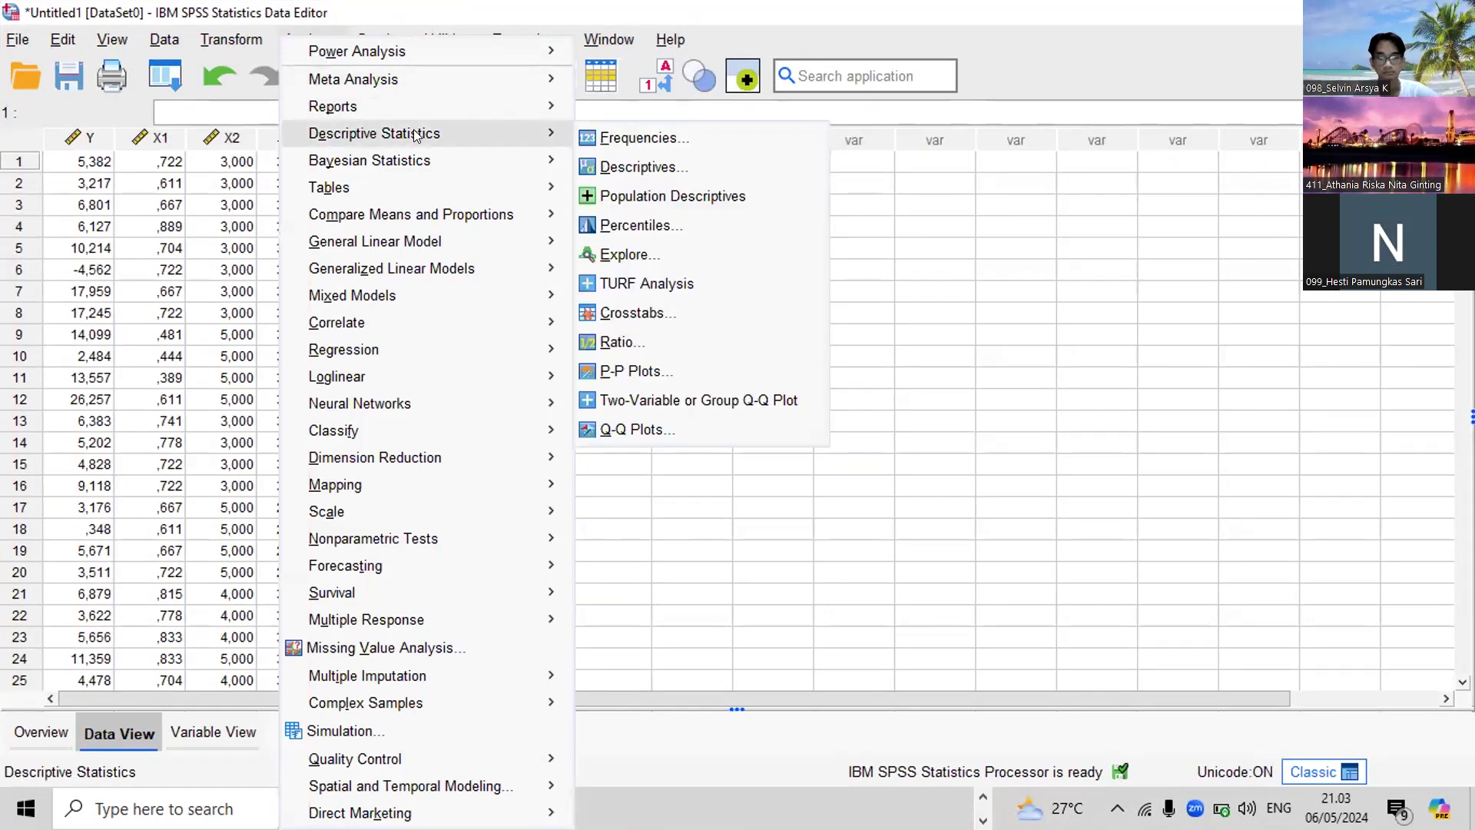
{"action": "left_click", "coordinate": [633, 166]}
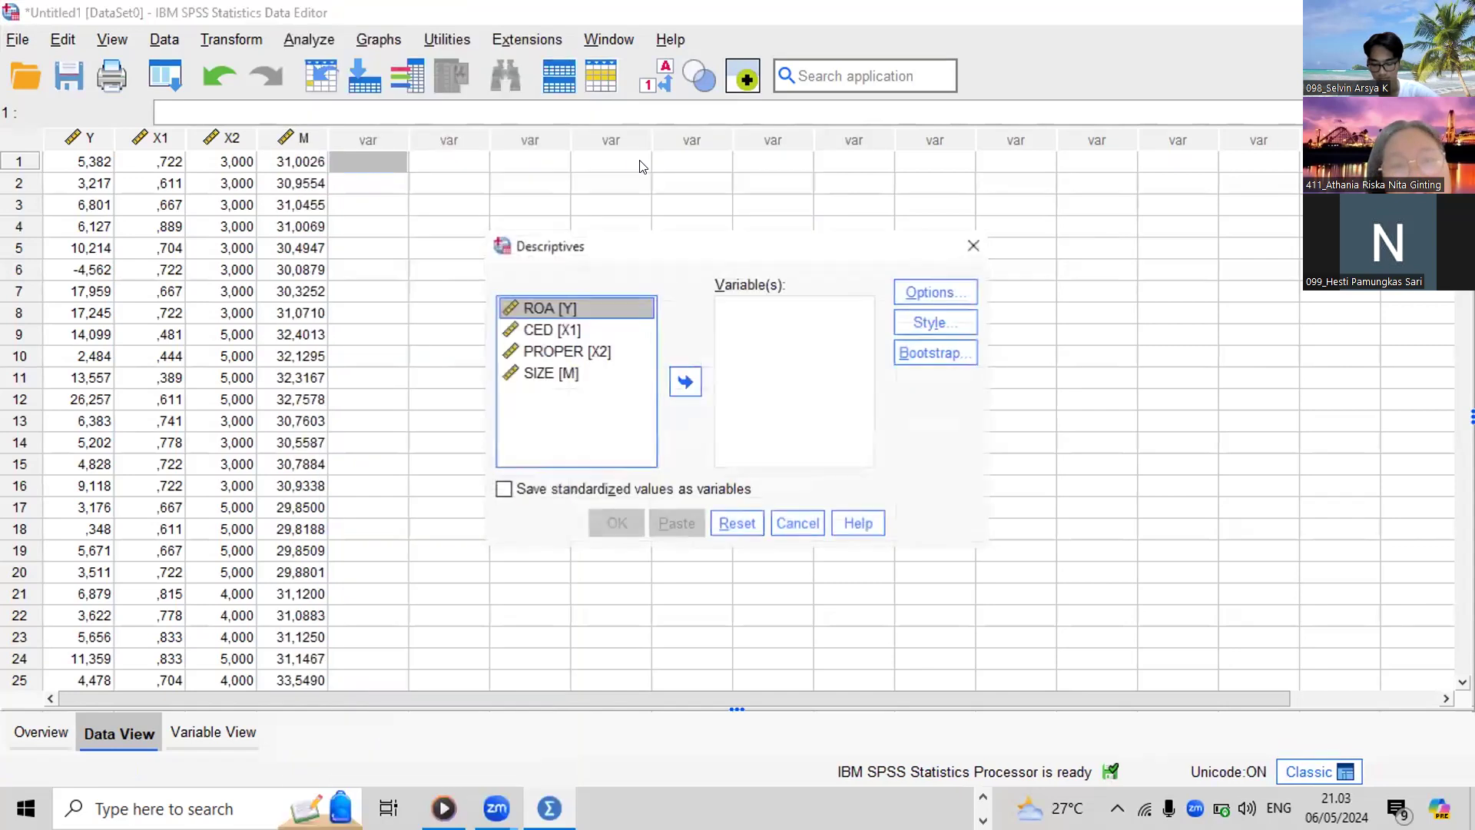
{"action": "left_click", "coordinate": [606, 330]}
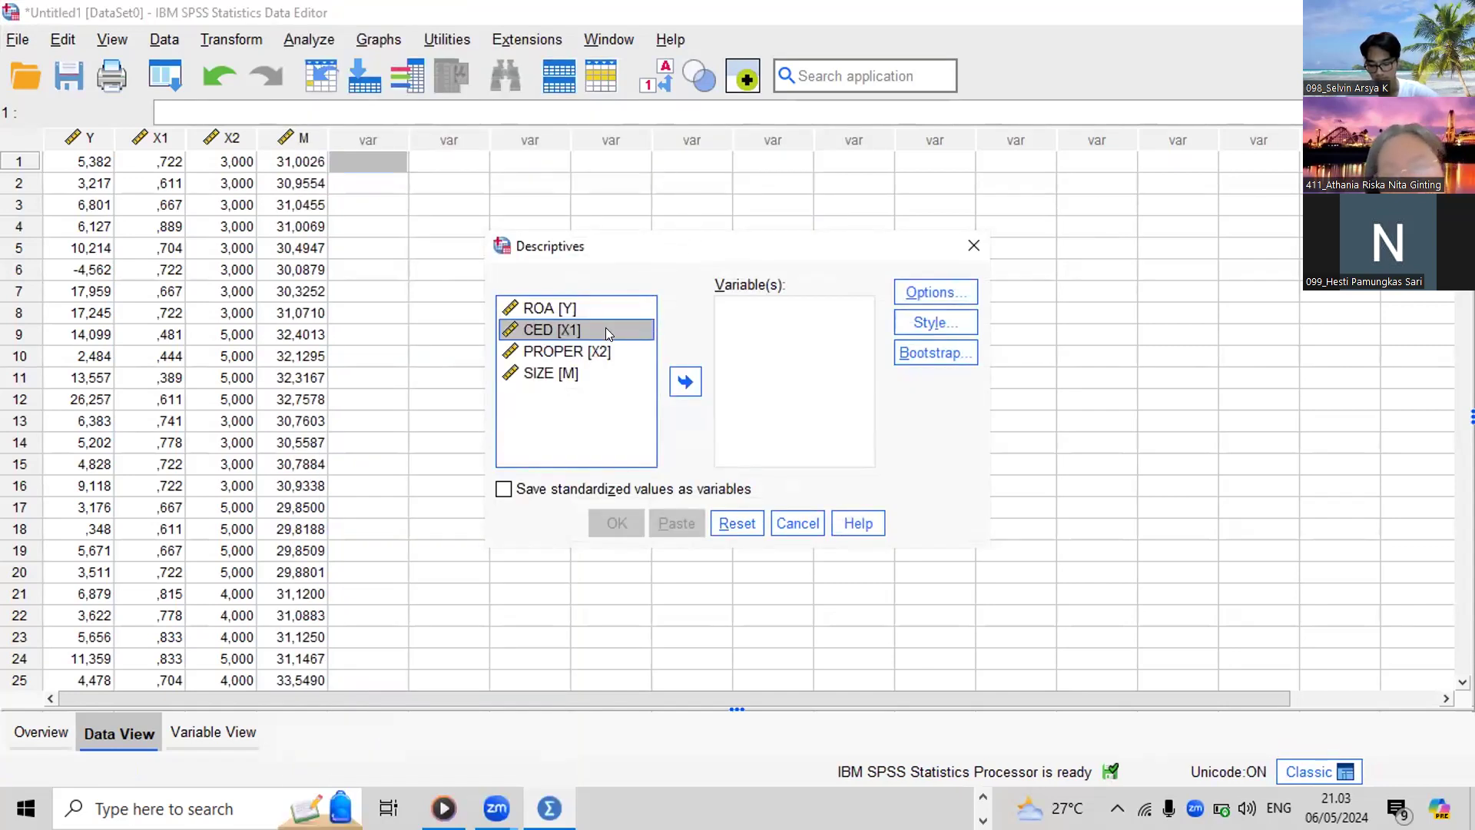
{"action": "key", "text": "shift+Down"}
{"action": "key", "text": "shift+Down"}
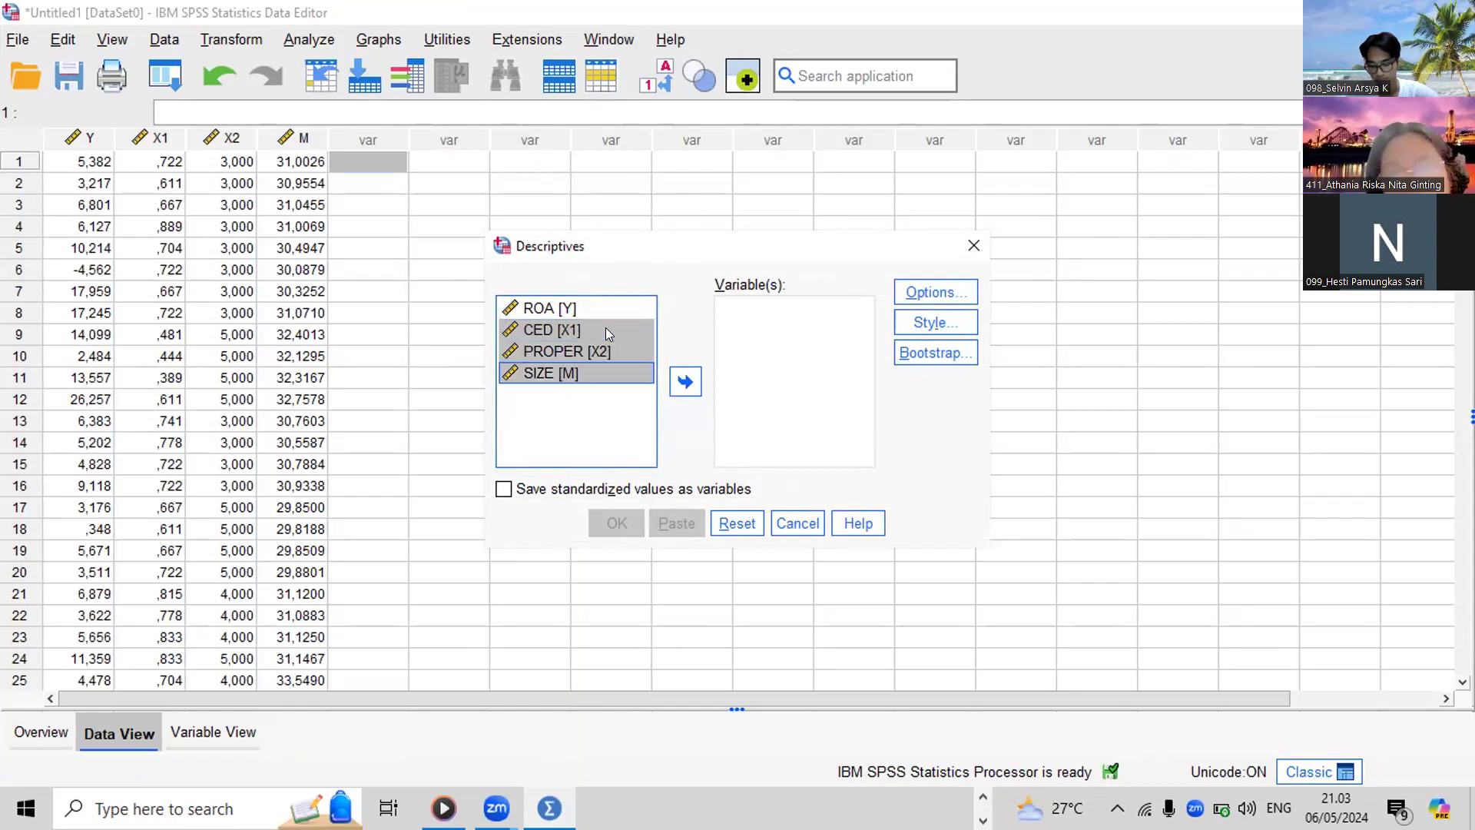
{"action": "left_click", "coordinate": [684, 381]}
{"action": "left_click", "coordinate": [501, 487]}
{"action": "left_click", "coordinate": [599, 527]}
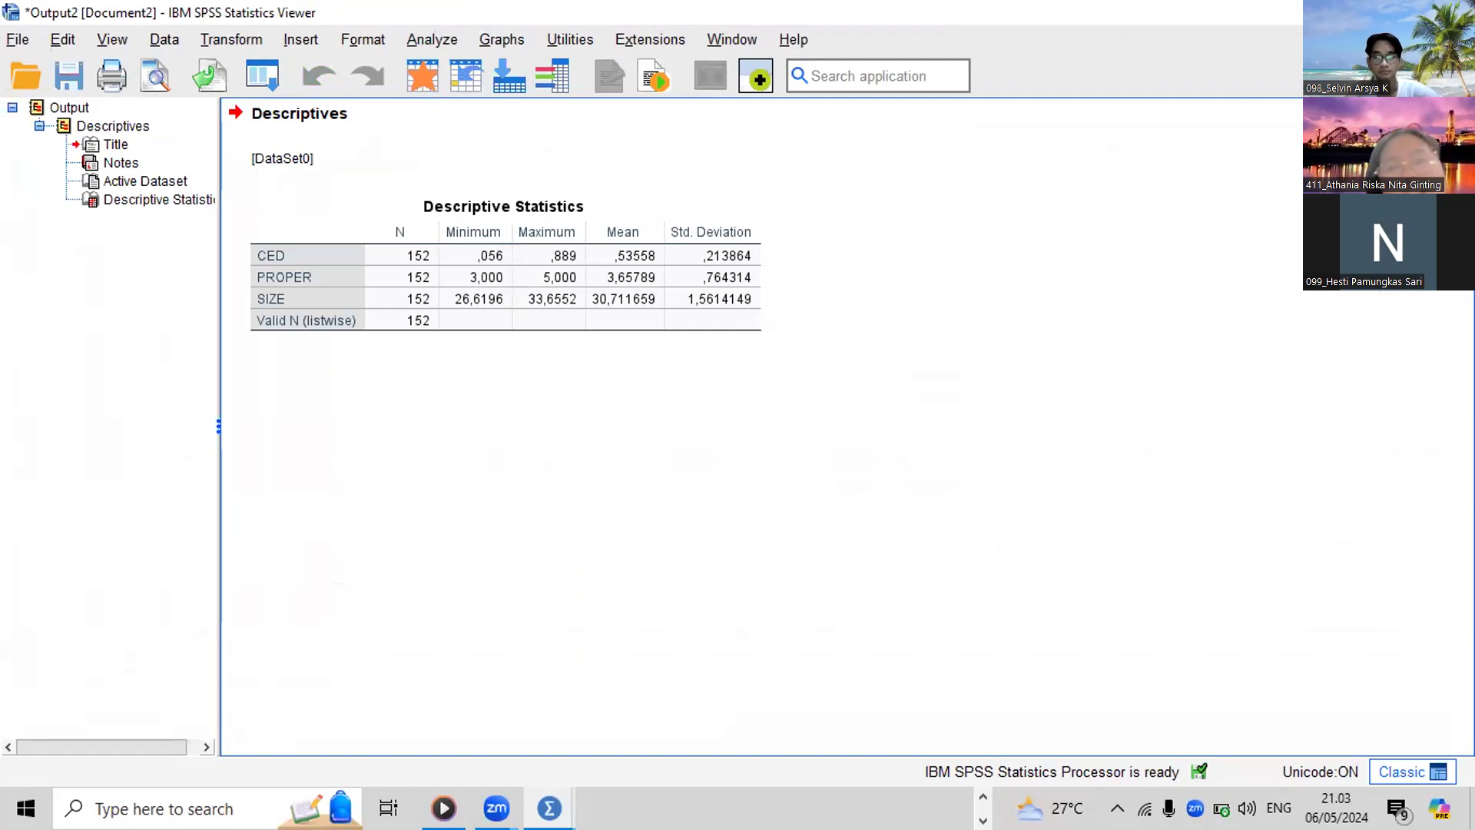
{"action": "left_click", "coordinate": [1457, 12]}
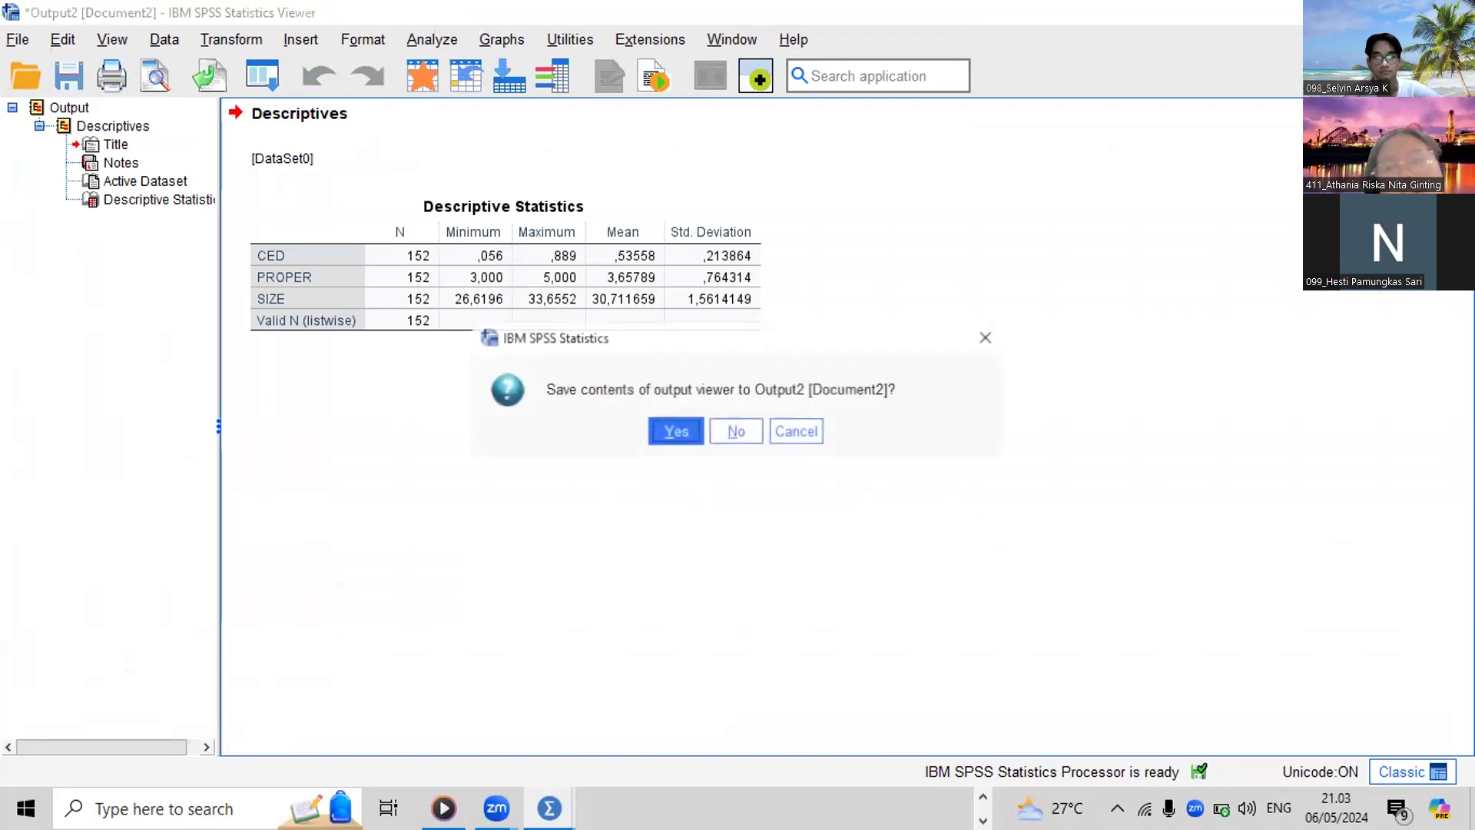
{"action": "left_click", "coordinate": [736, 431]}
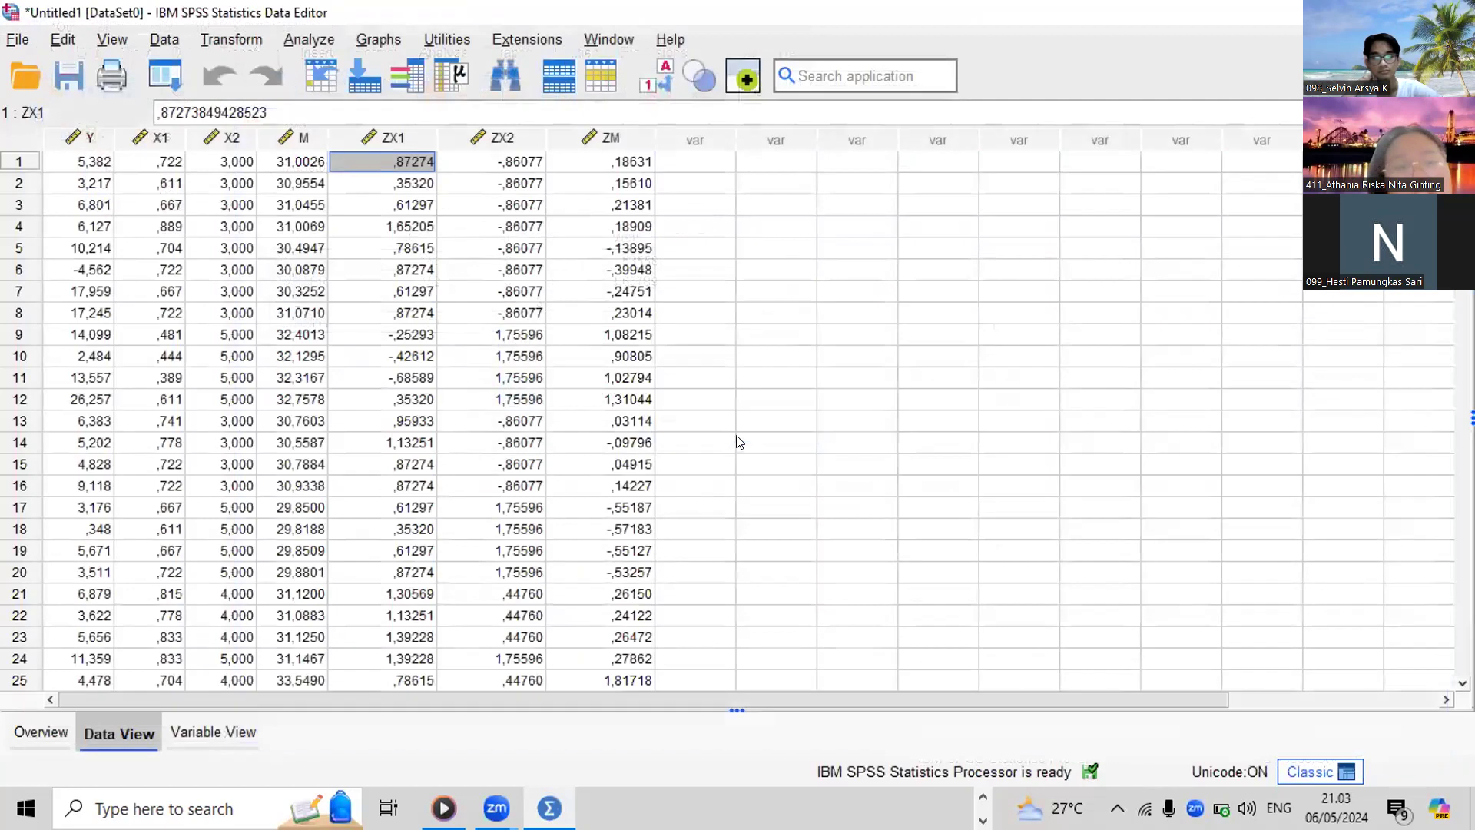
Compute a new variable X1_M with the expression ABS(ZX1 - ZM)
{"action": "left_click", "coordinate": [290, 42]}
{"action": "mouse_move", "coordinate": [234, 40]}
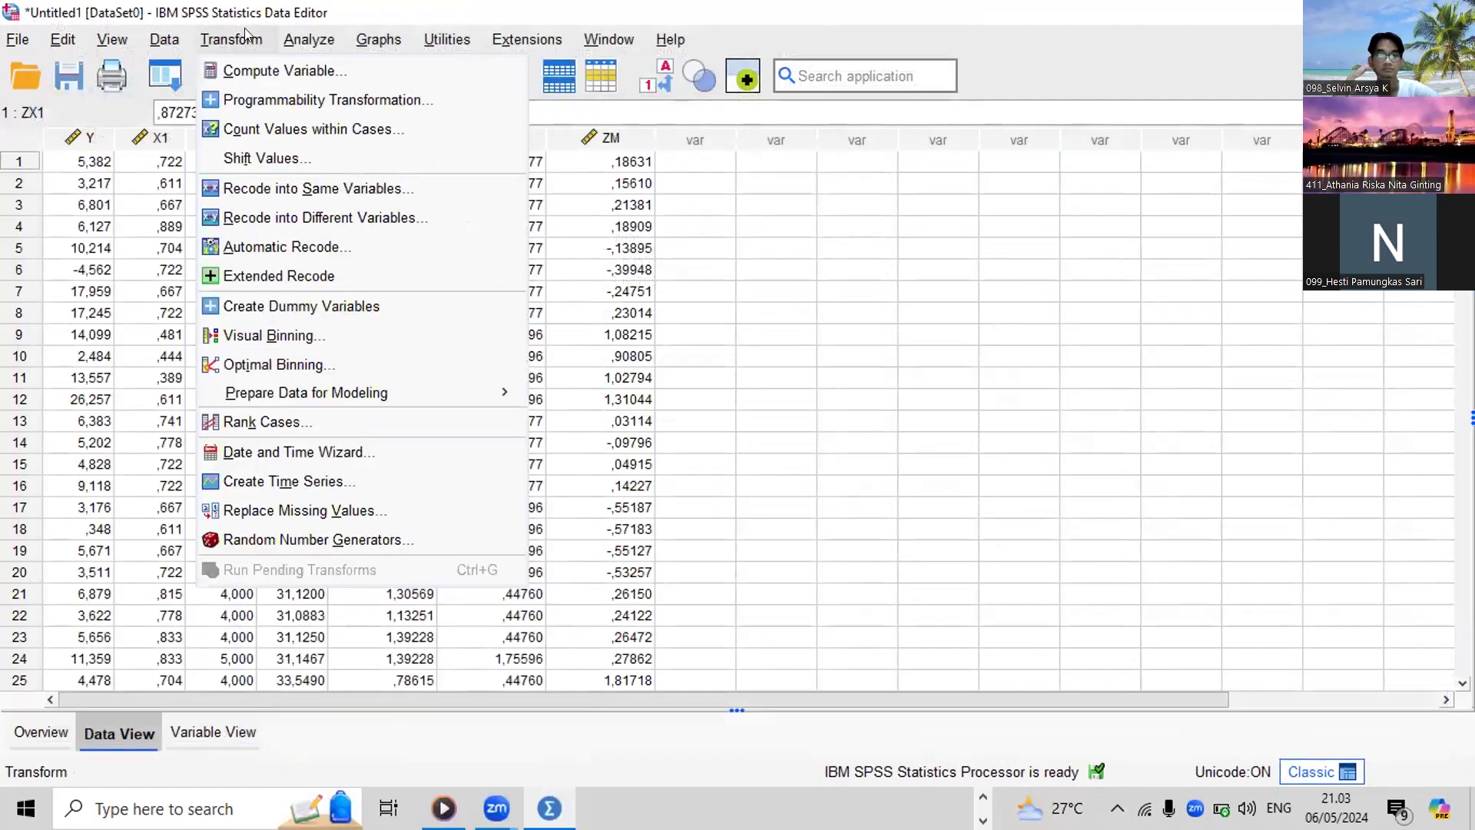
{"action": "left_click", "coordinate": [245, 68]}
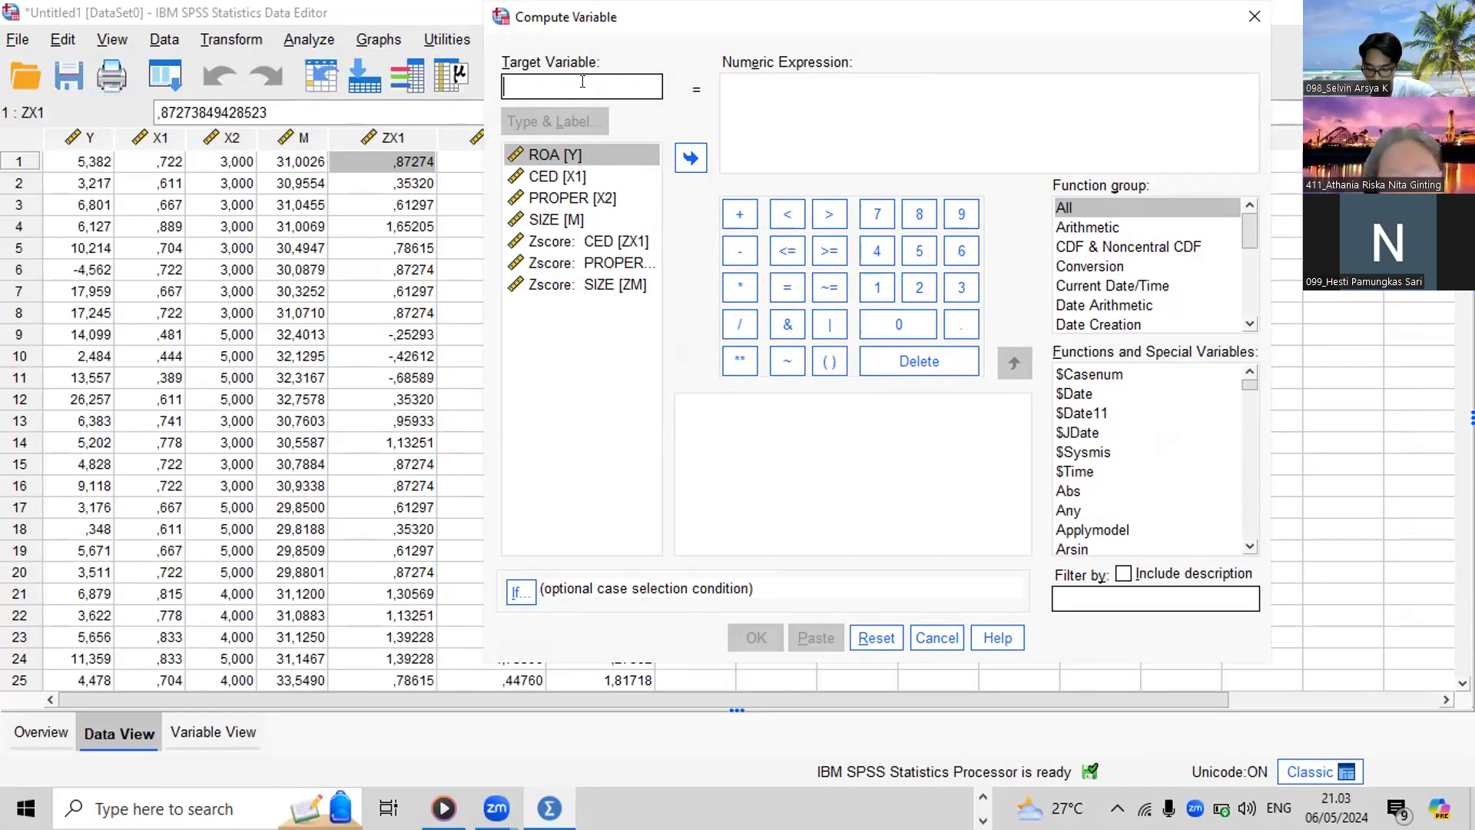
{"action": "type", "text": "X1"}
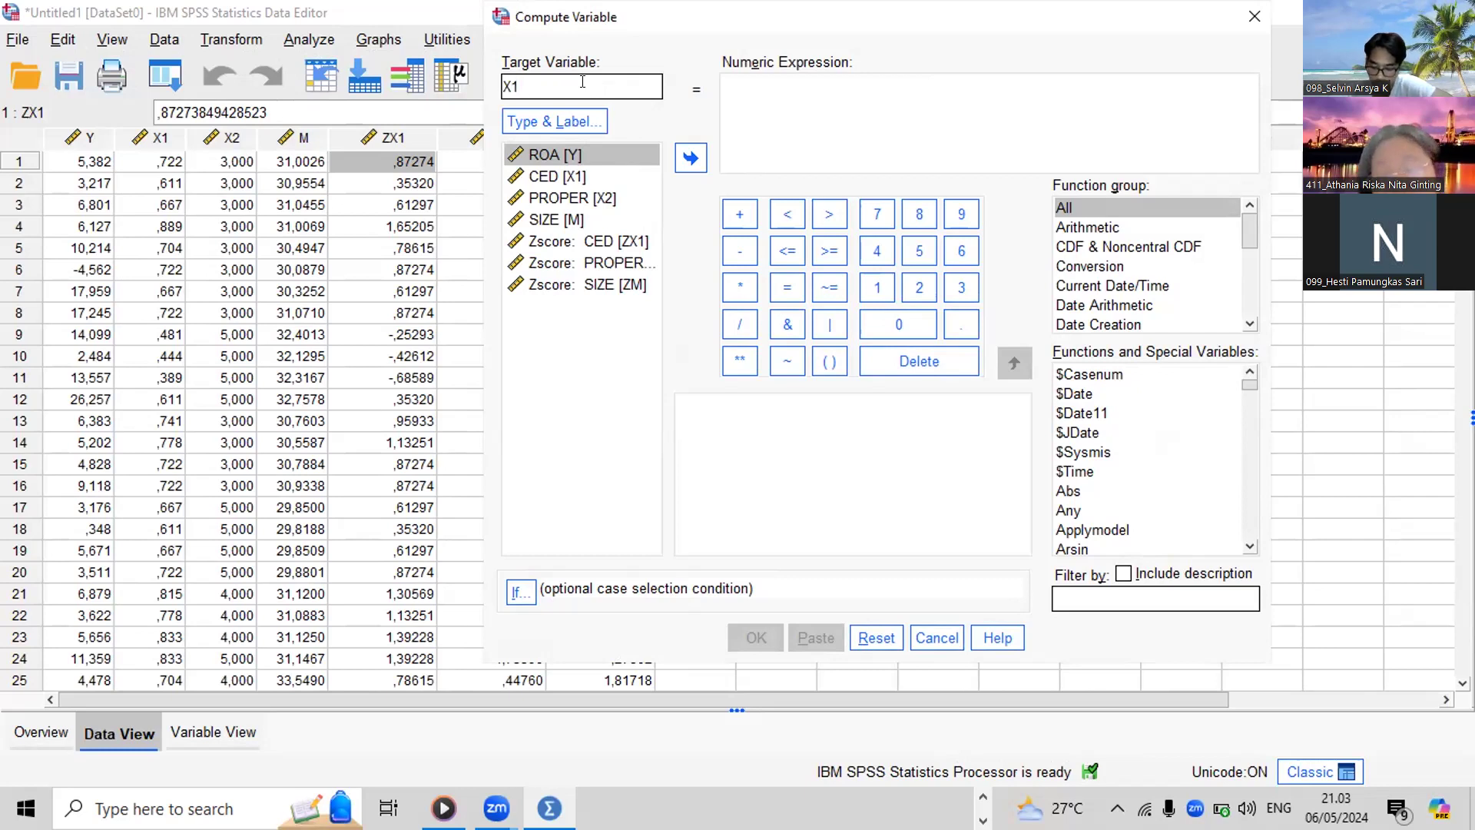
{"action": "type", "text": "_M"}
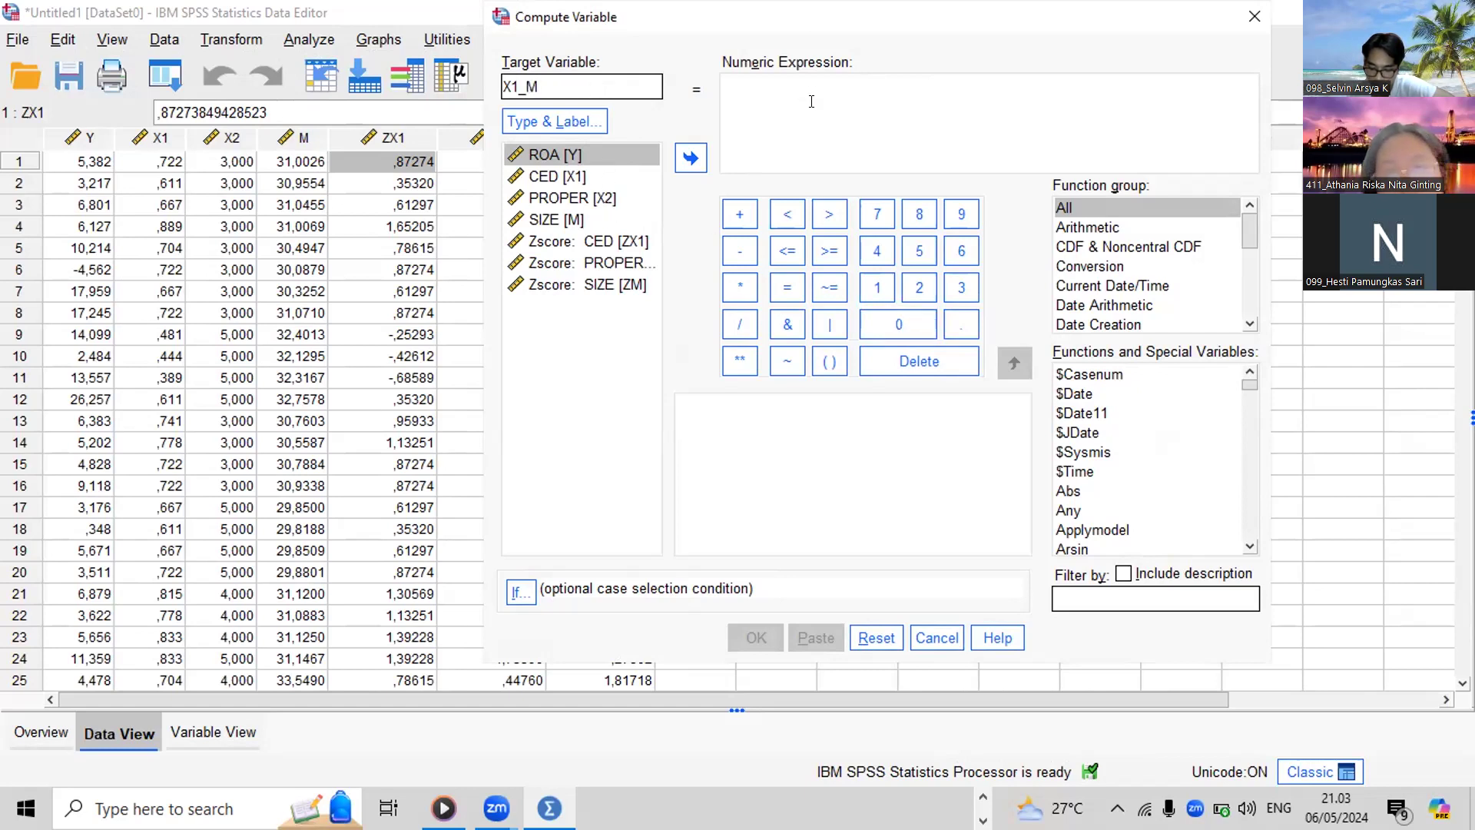
{"action": "left_click", "coordinate": [1080, 492]}
{"action": "double_click", "coordinate": [1080, 492]}
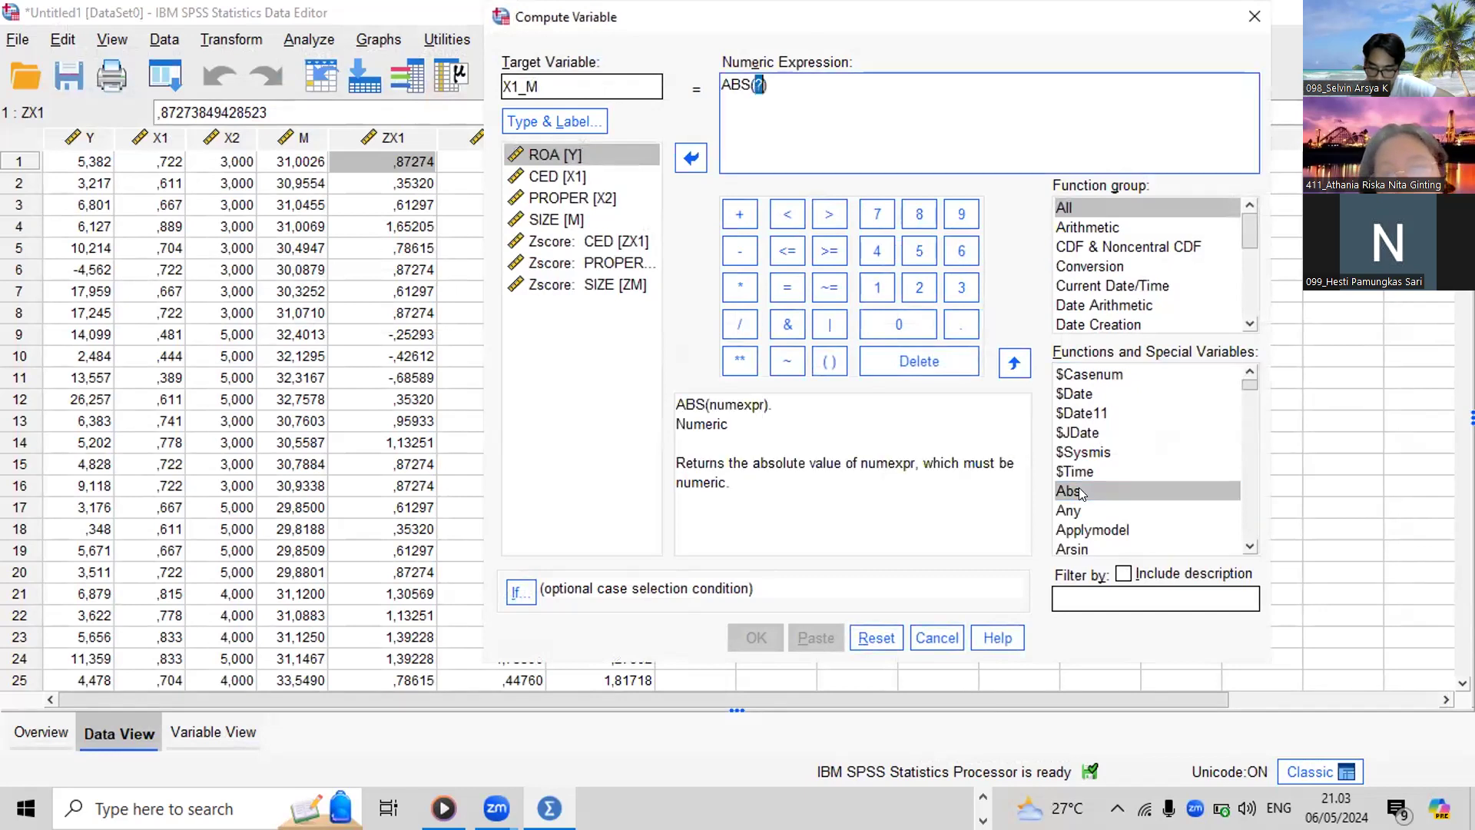
{"action": "left_click", "coordinate": [569, 240]}
{"action": "double_click", "coordinate": [569, 241]}
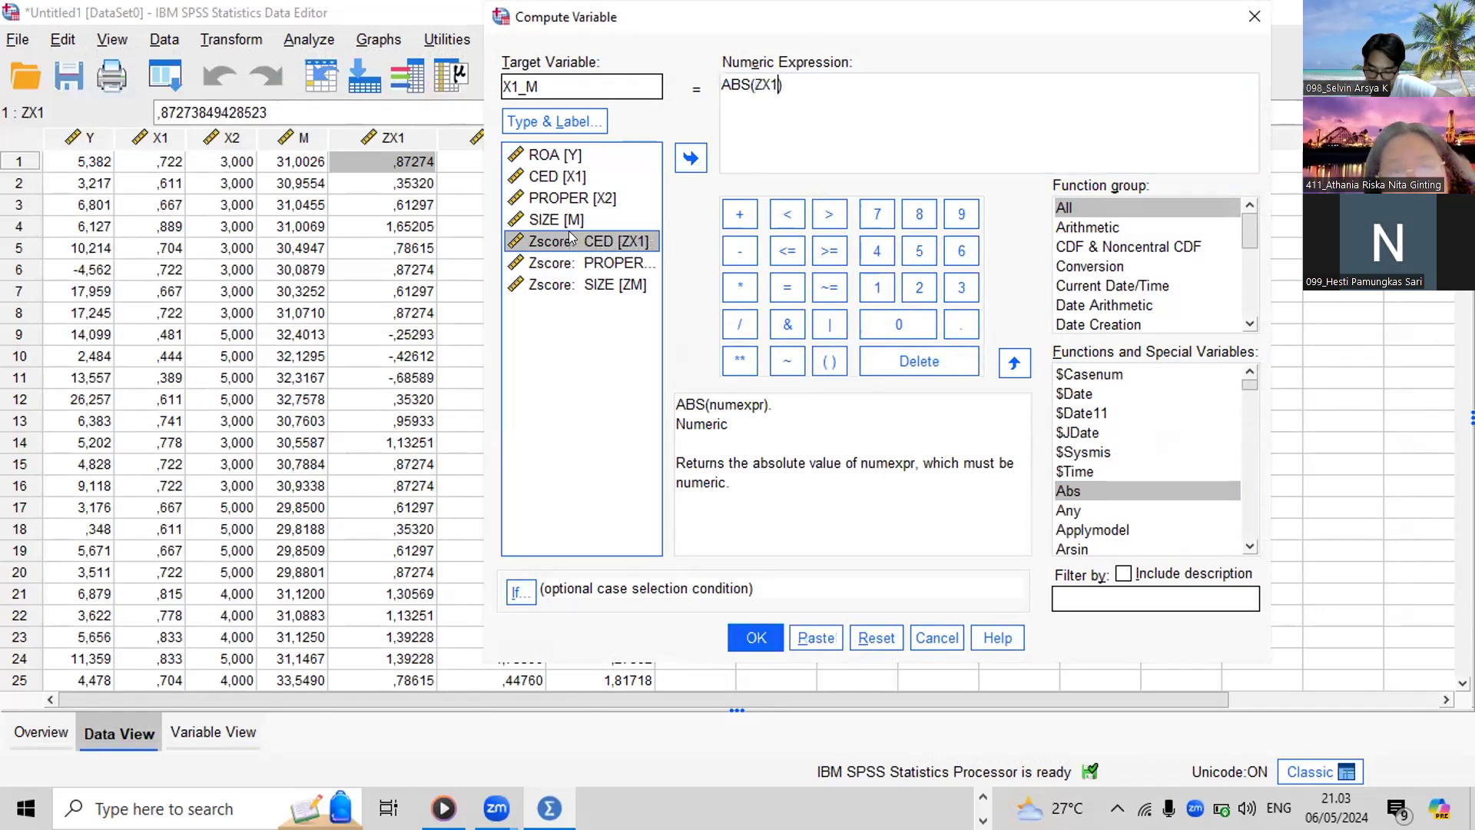
{"action": "left_click", "coordinate": [739, 251]}
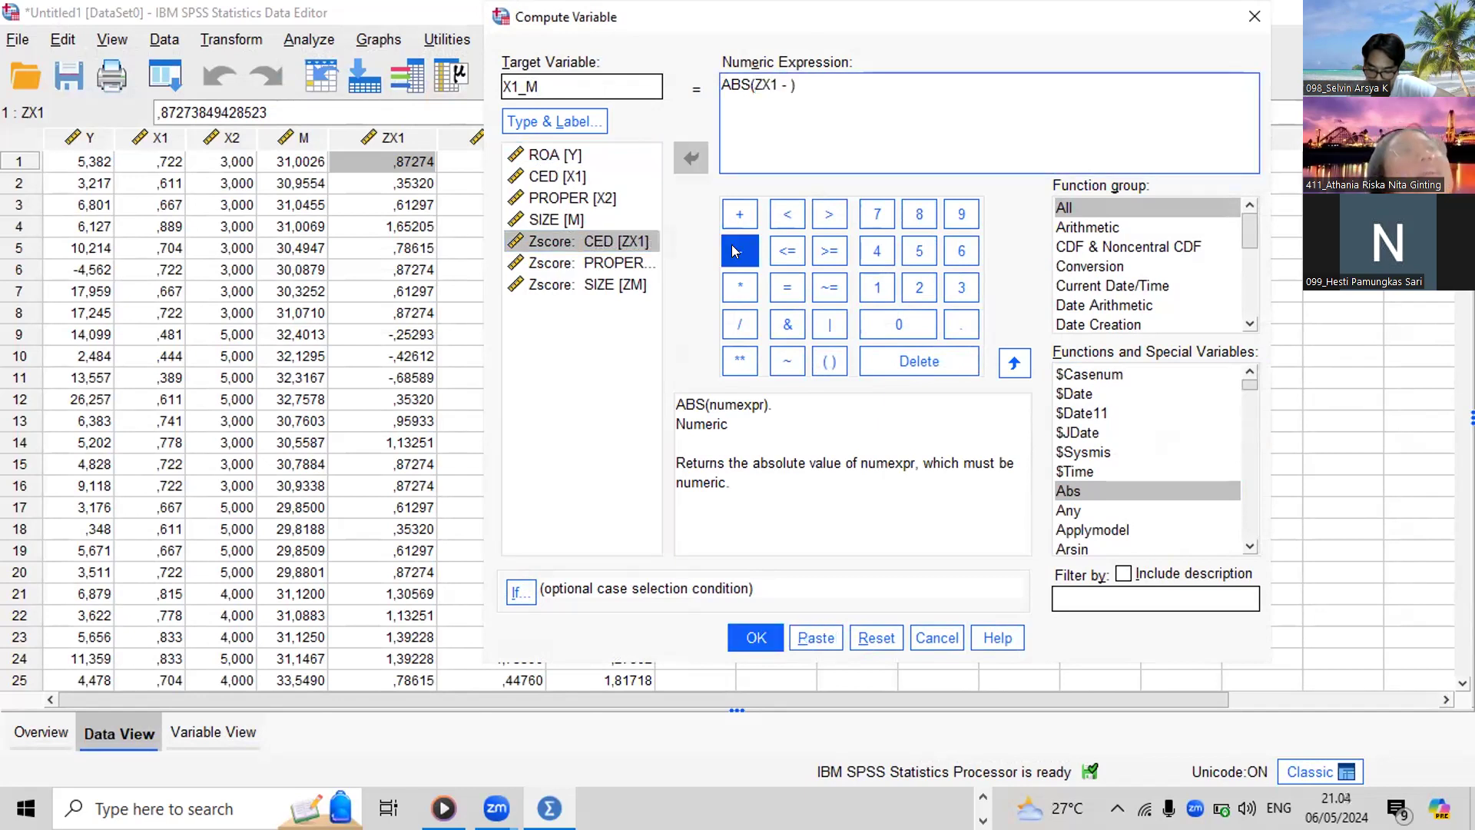
{"action": "left_click", "coordinate": [610, 284]}
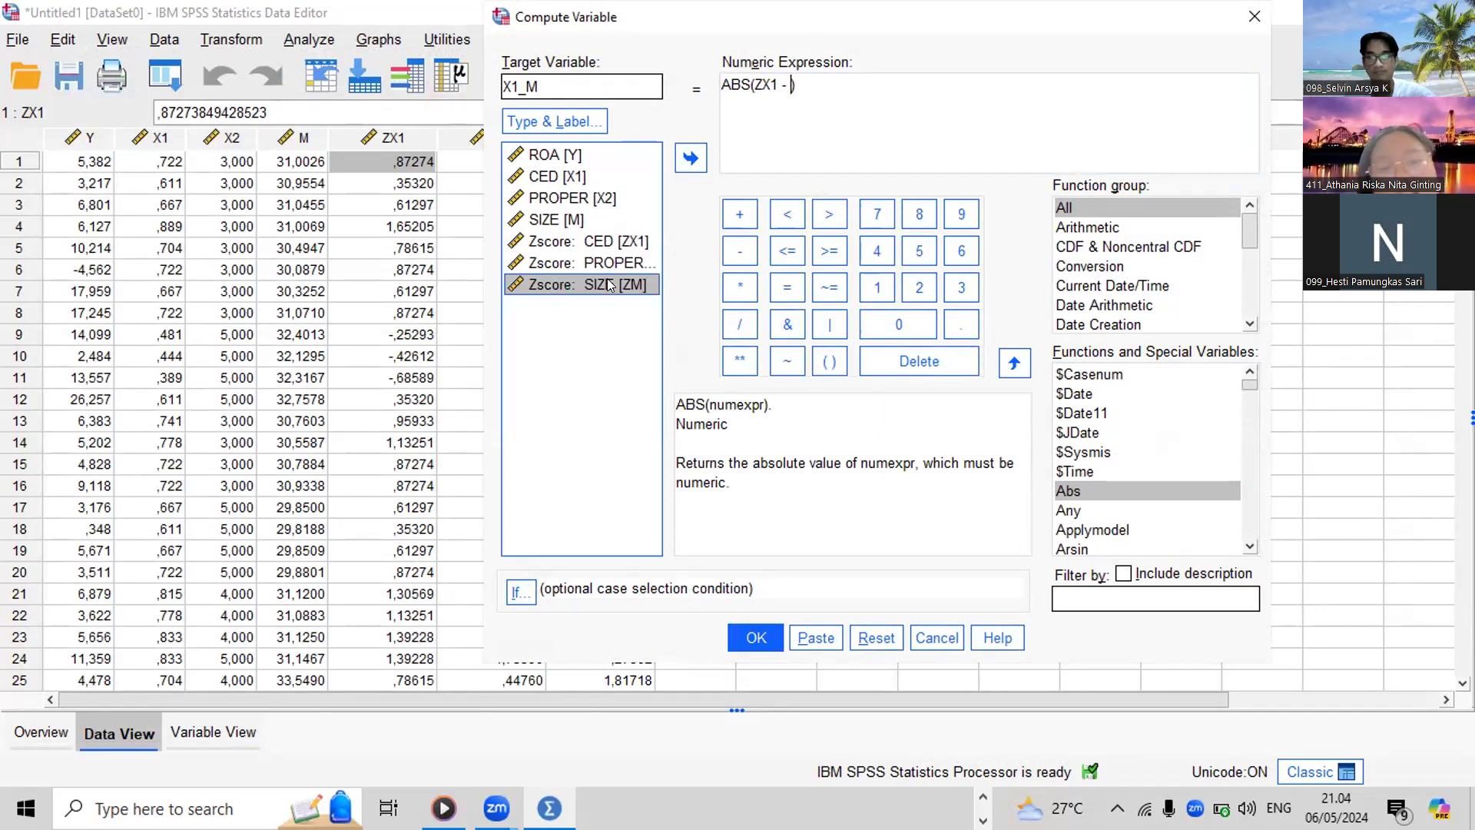
{"action": "double_click", "coordinate": [609, 284]}
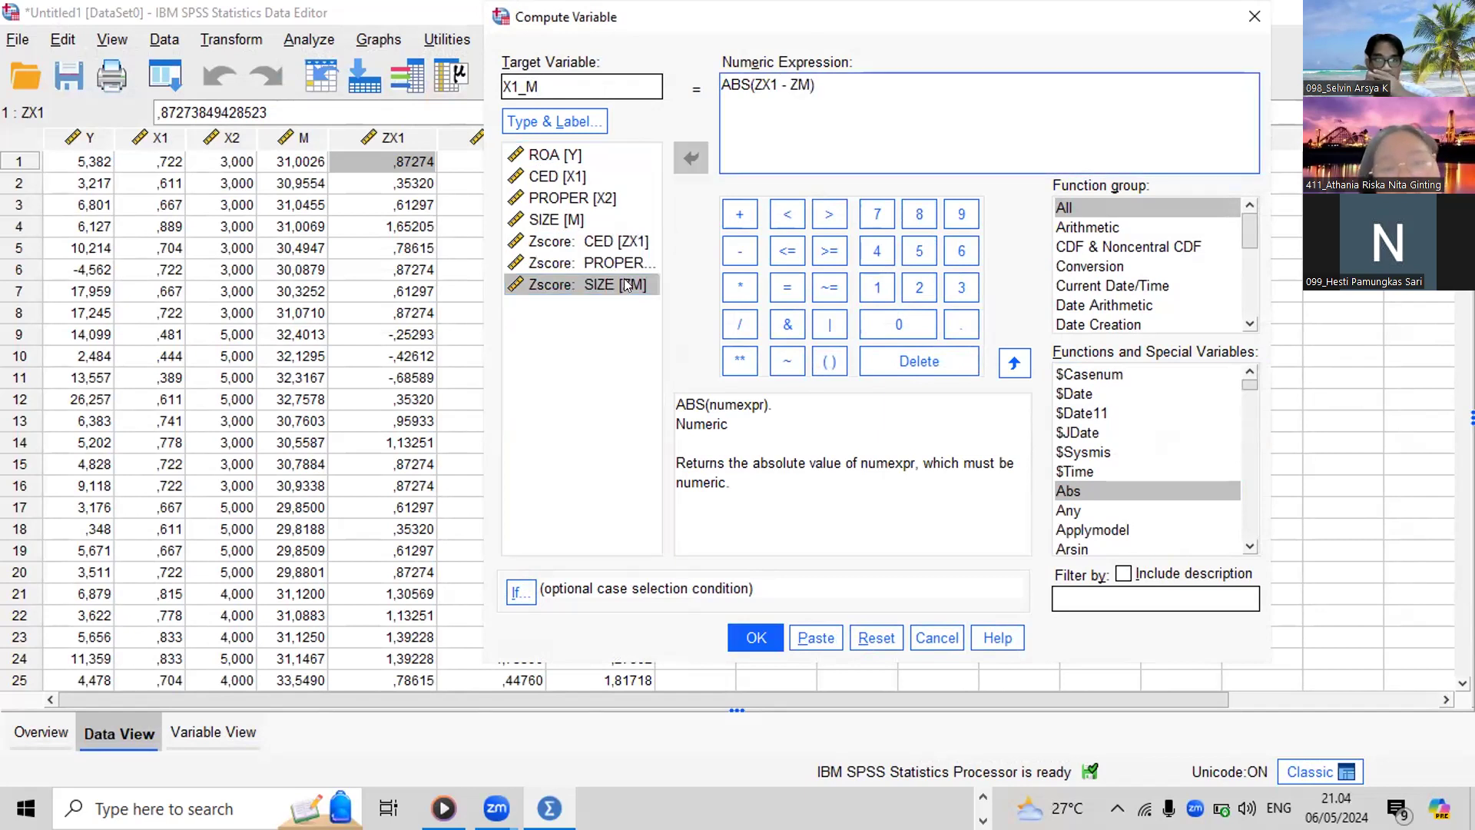
{"action": "left_click", "coordinate": [753, 645]}
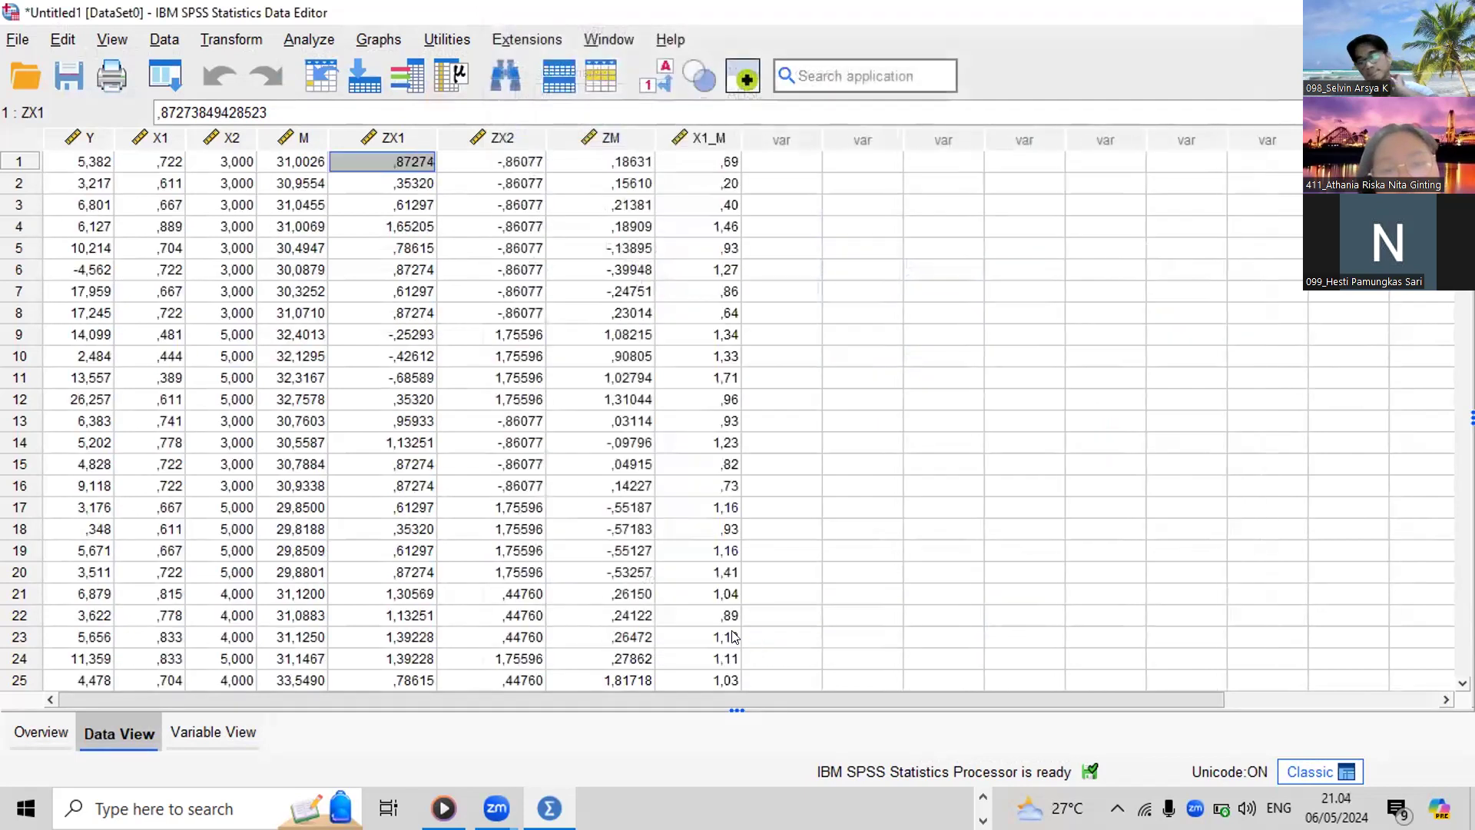
Compute a new variable X2_M with the expression ABS(ZX2 - ZM)
{"action": "left_click", "coordinate": [231, 40]}
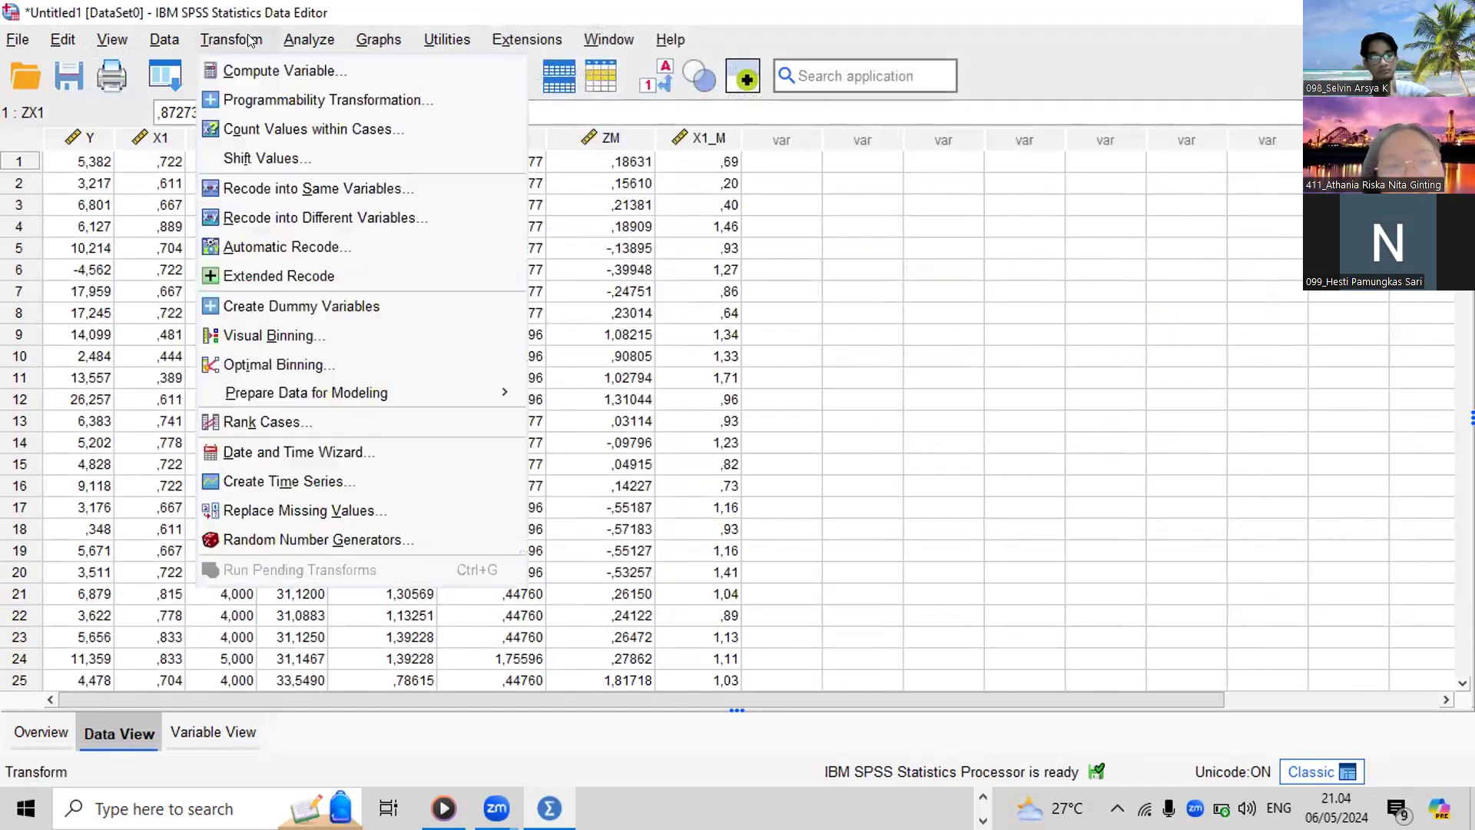
{"action": "left_click", "coordinate": [249, 68]}
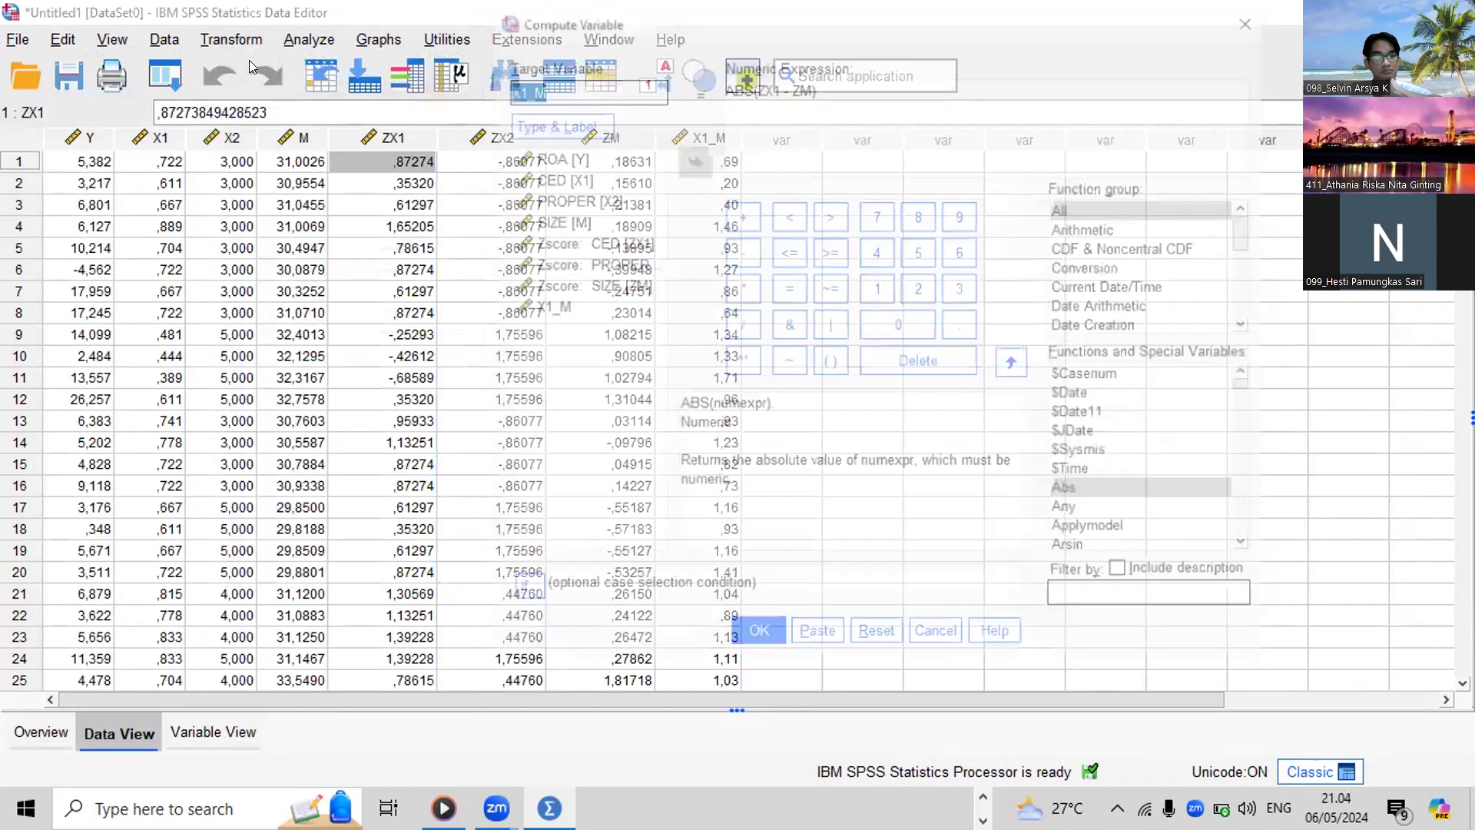
{"action": "left_click", "coordinate": [525, 84]}
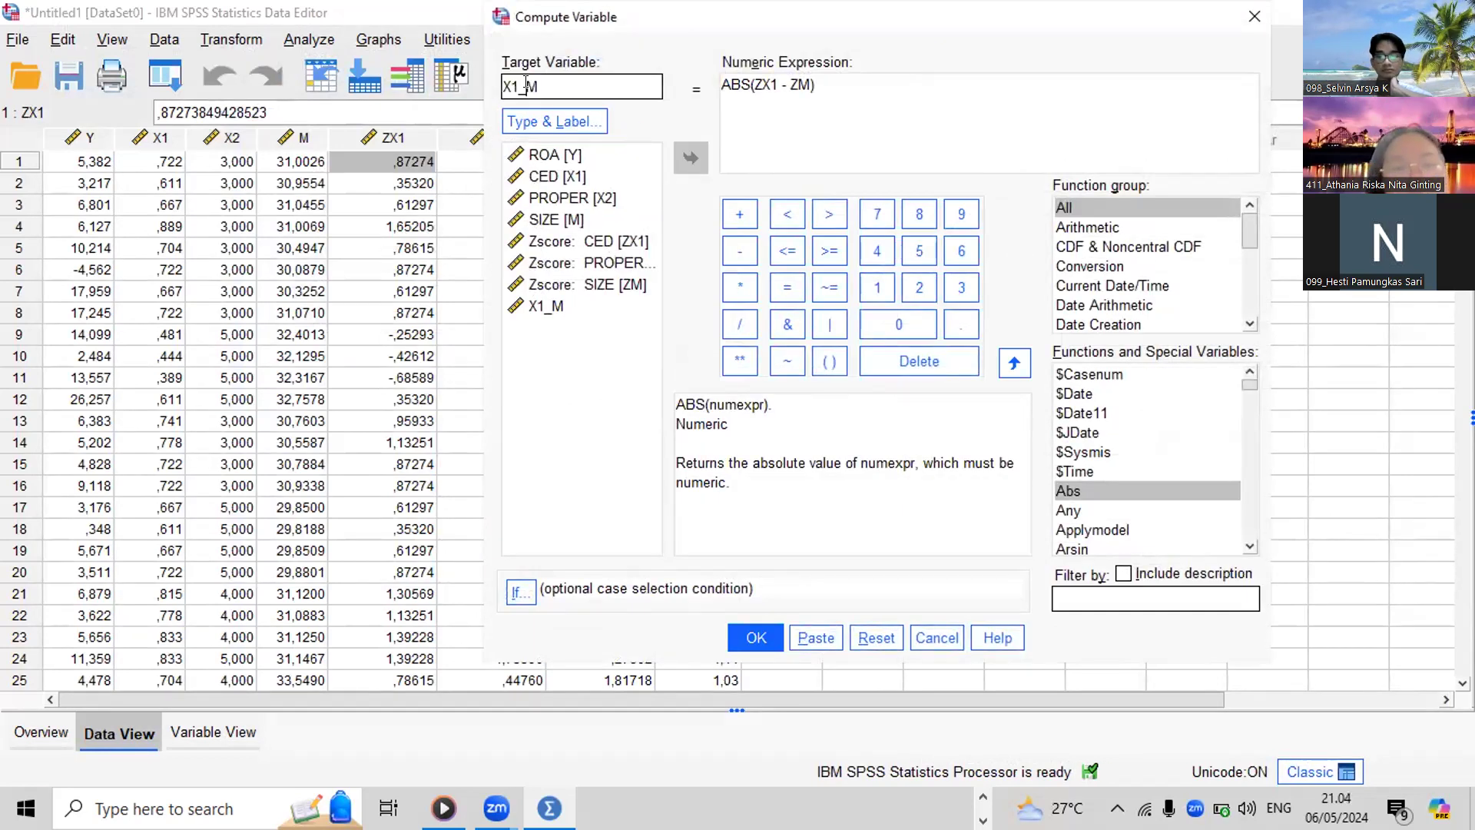
{"action": "key", "text": "BackSpace"}
{"action": "type", "text": "2"}
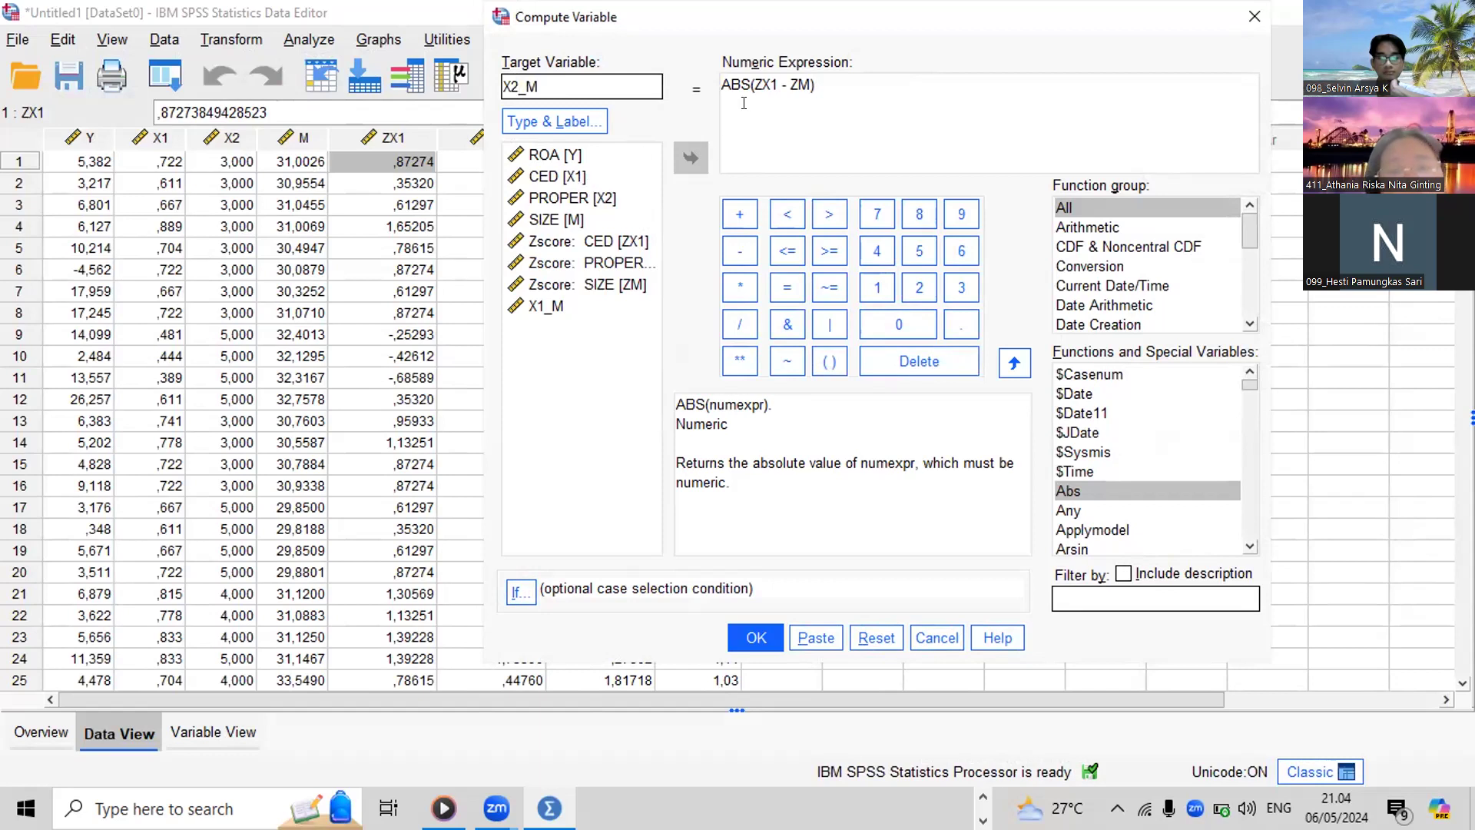
{"action": "left_click", "coordinate": [771, 84]}
{"action": "key", "text": "BackSpace"}
{"action": "key", "text": "BackSpace"}
{"action": "key", "text": "BackSpace"}
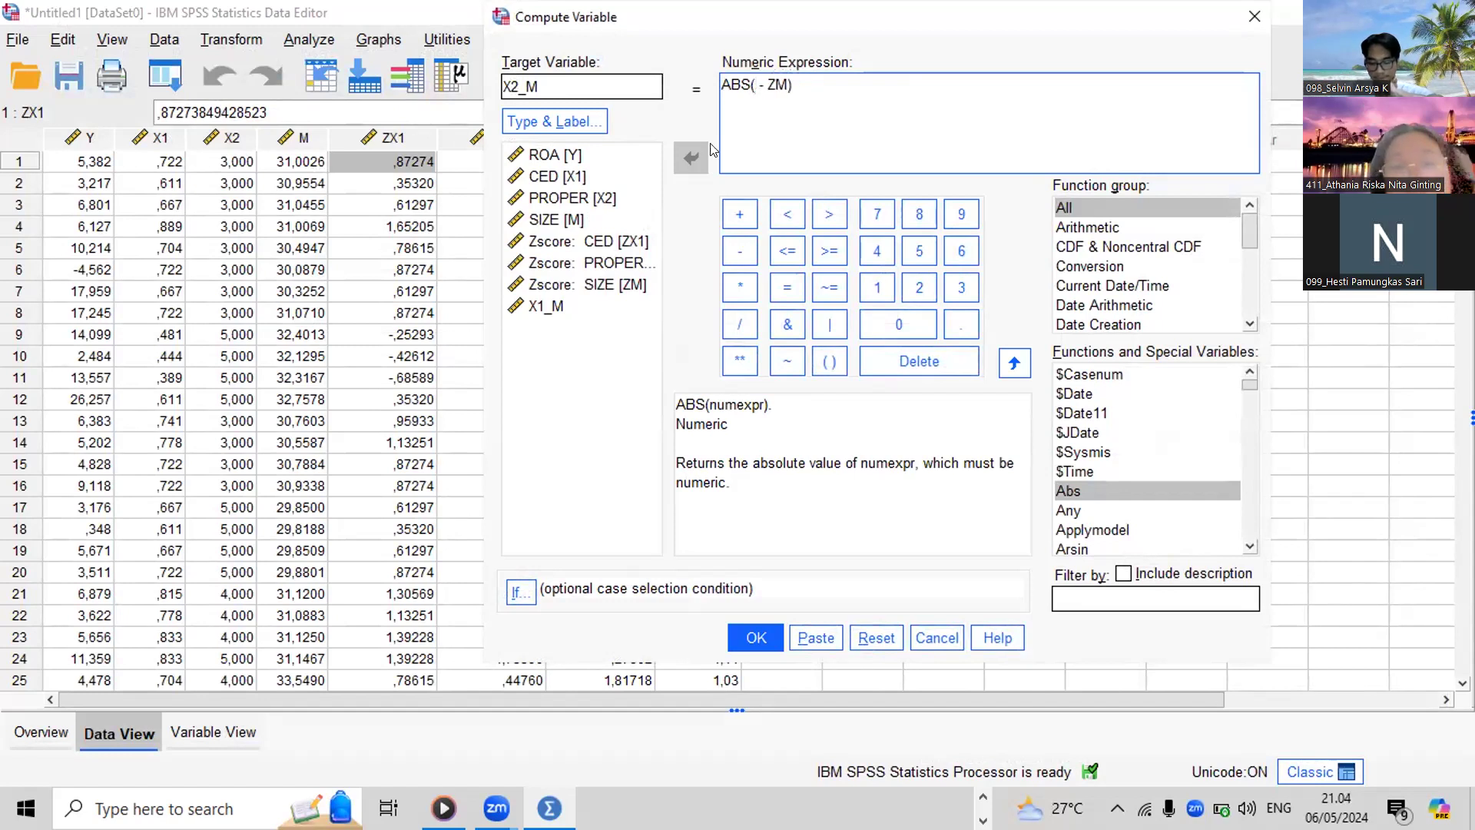
{"action": "double_click", "coordinate": [612, 258]}
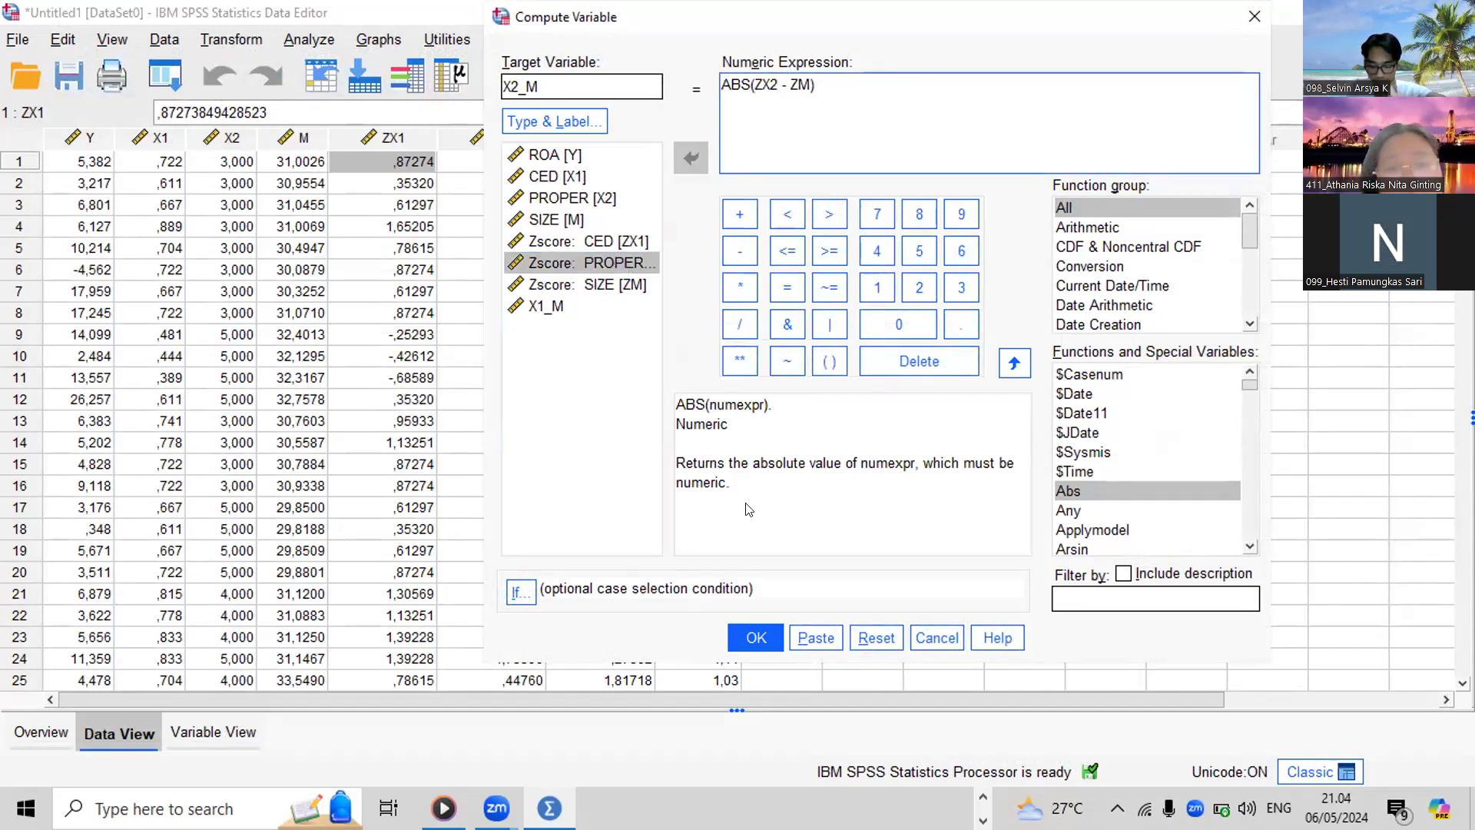
{"action": "left_click", "coordinate": [754, 650]}
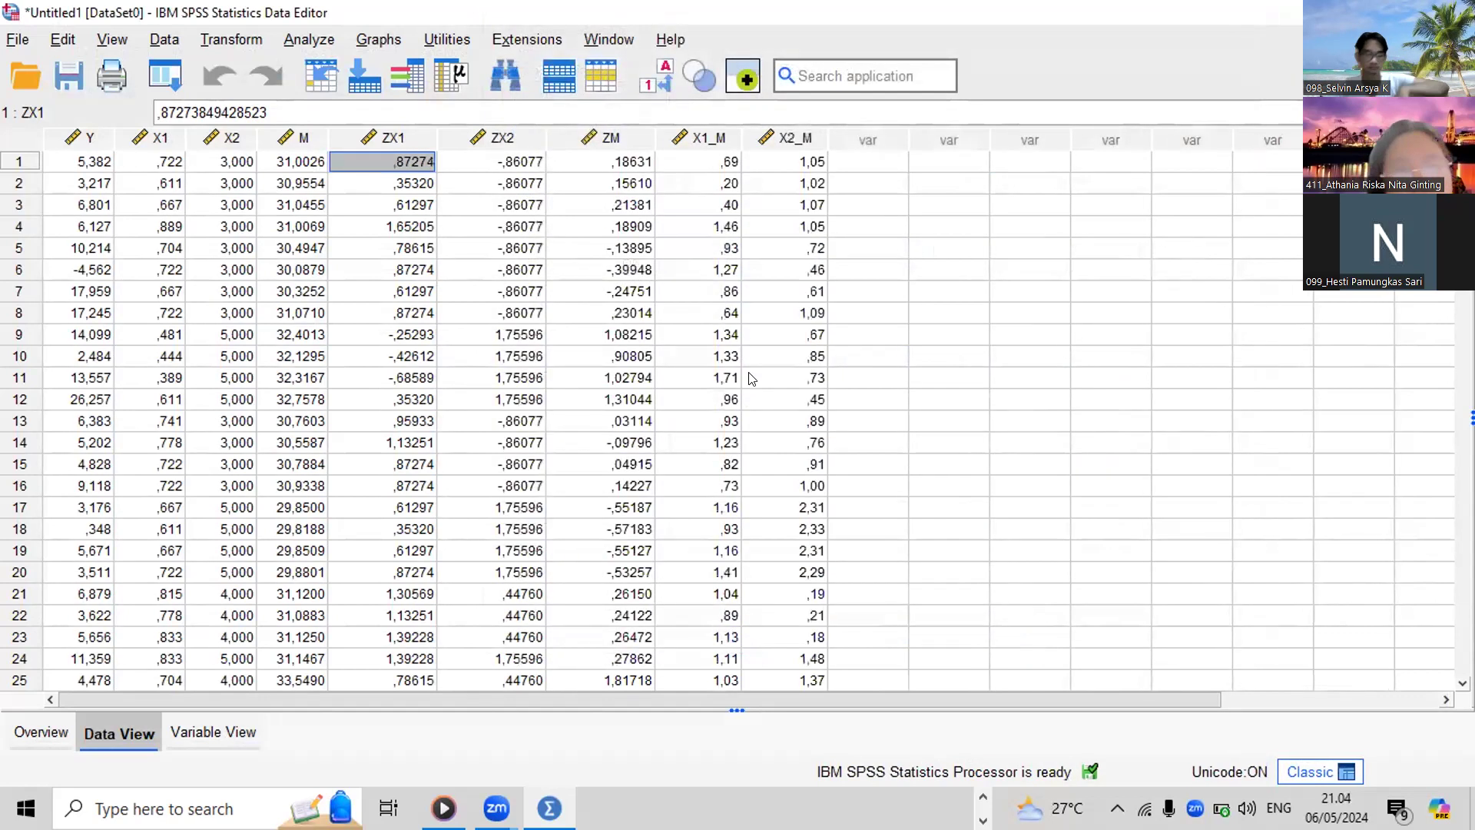
Start a linear regression with ROA [Y] as the dependent variable
{"action": "left_click", "coordinate": [221, 42]}
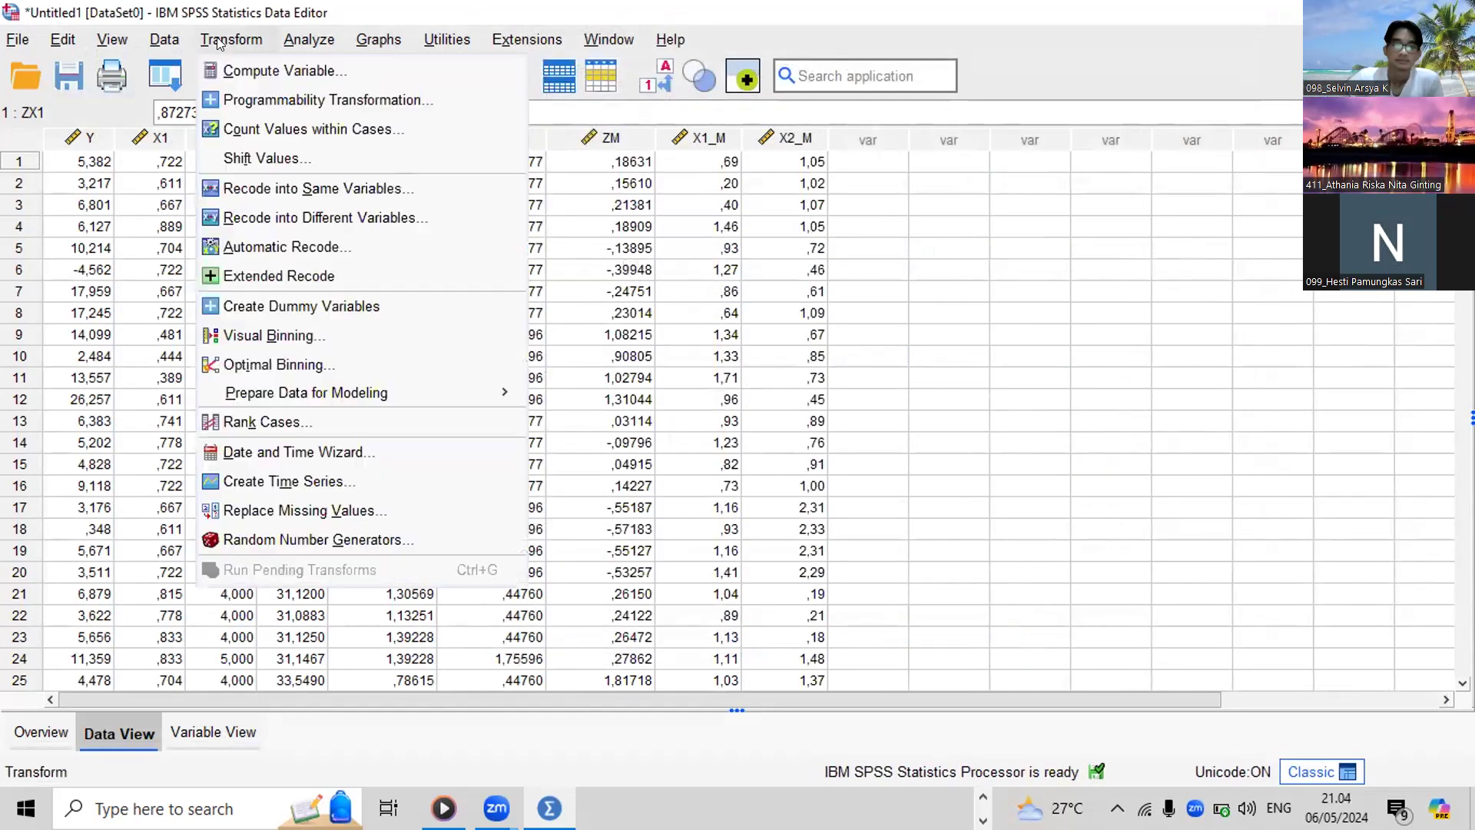
{"action": "left_click", "coordinate": [280, 42]}
{"action": "left_click", "coordinate": [278, 42]}
{"action": "mouse_move", "coordinate": [307, 40]}
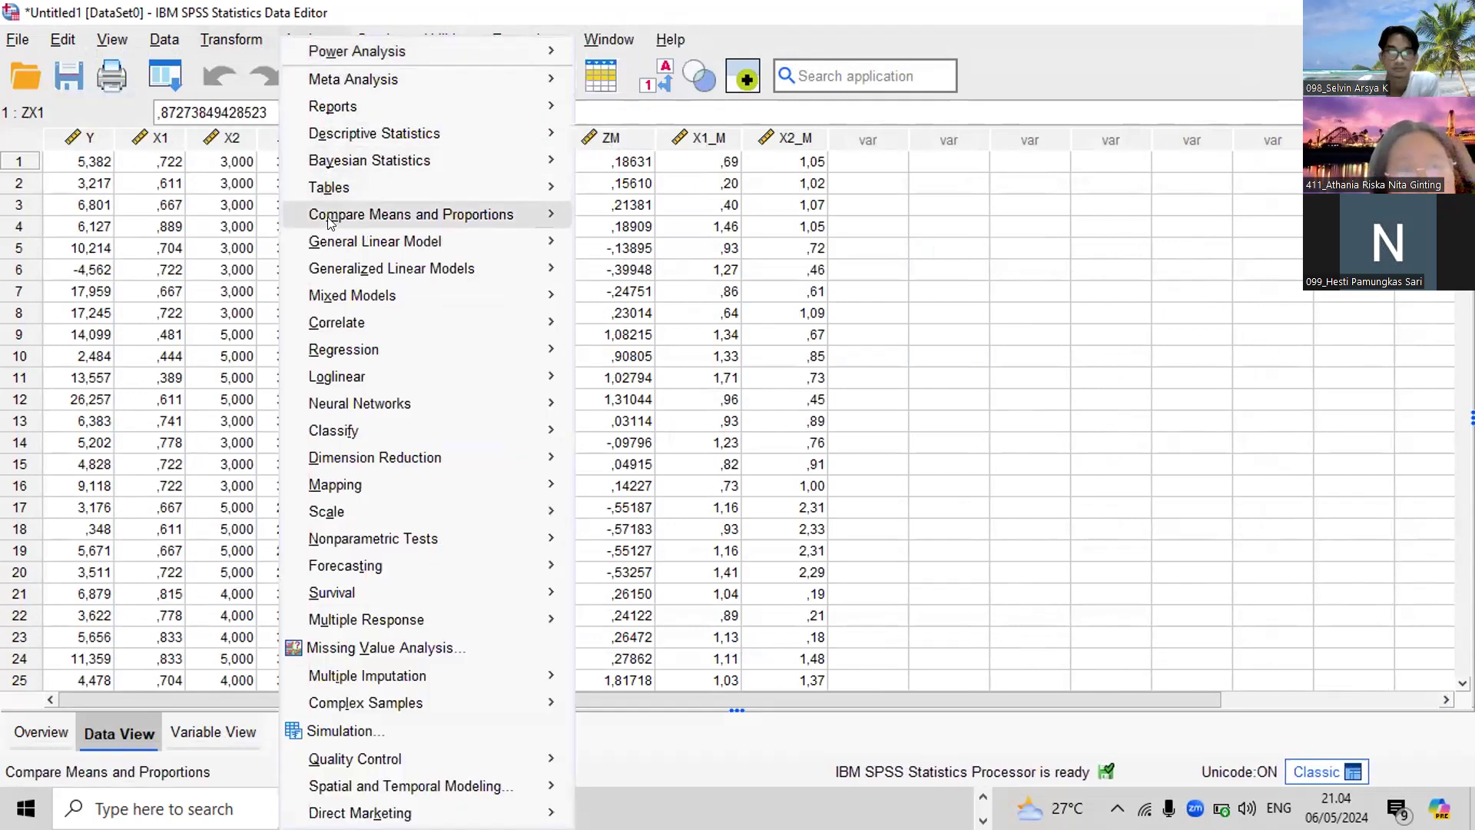
{"action": "mouse_move", "coordinate": [335, 269]}
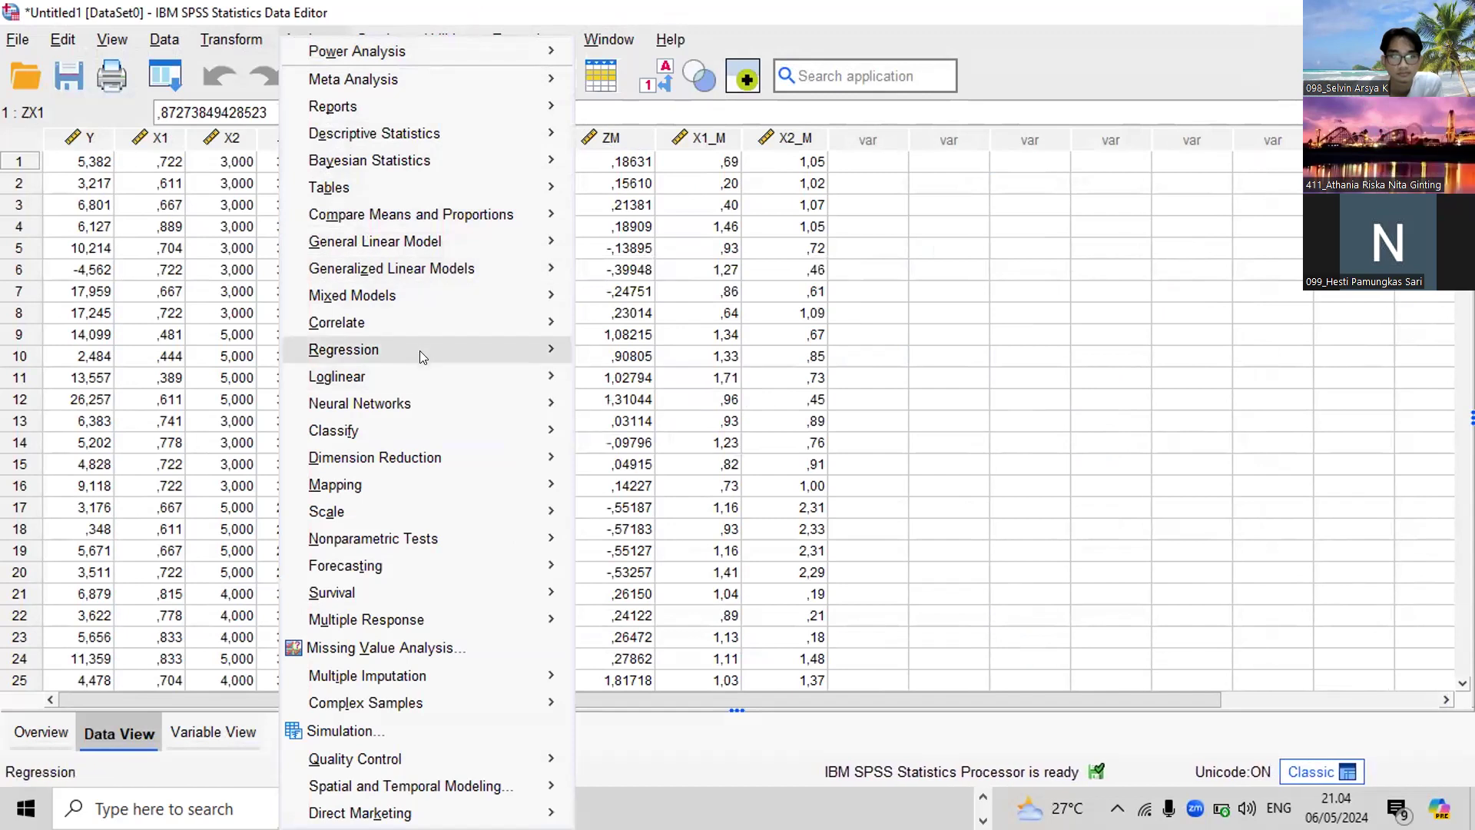
{"action": "mouse_move", "coordinate": [419, 348]}
{"action": "left_click", "coordinate": [654, 372]}
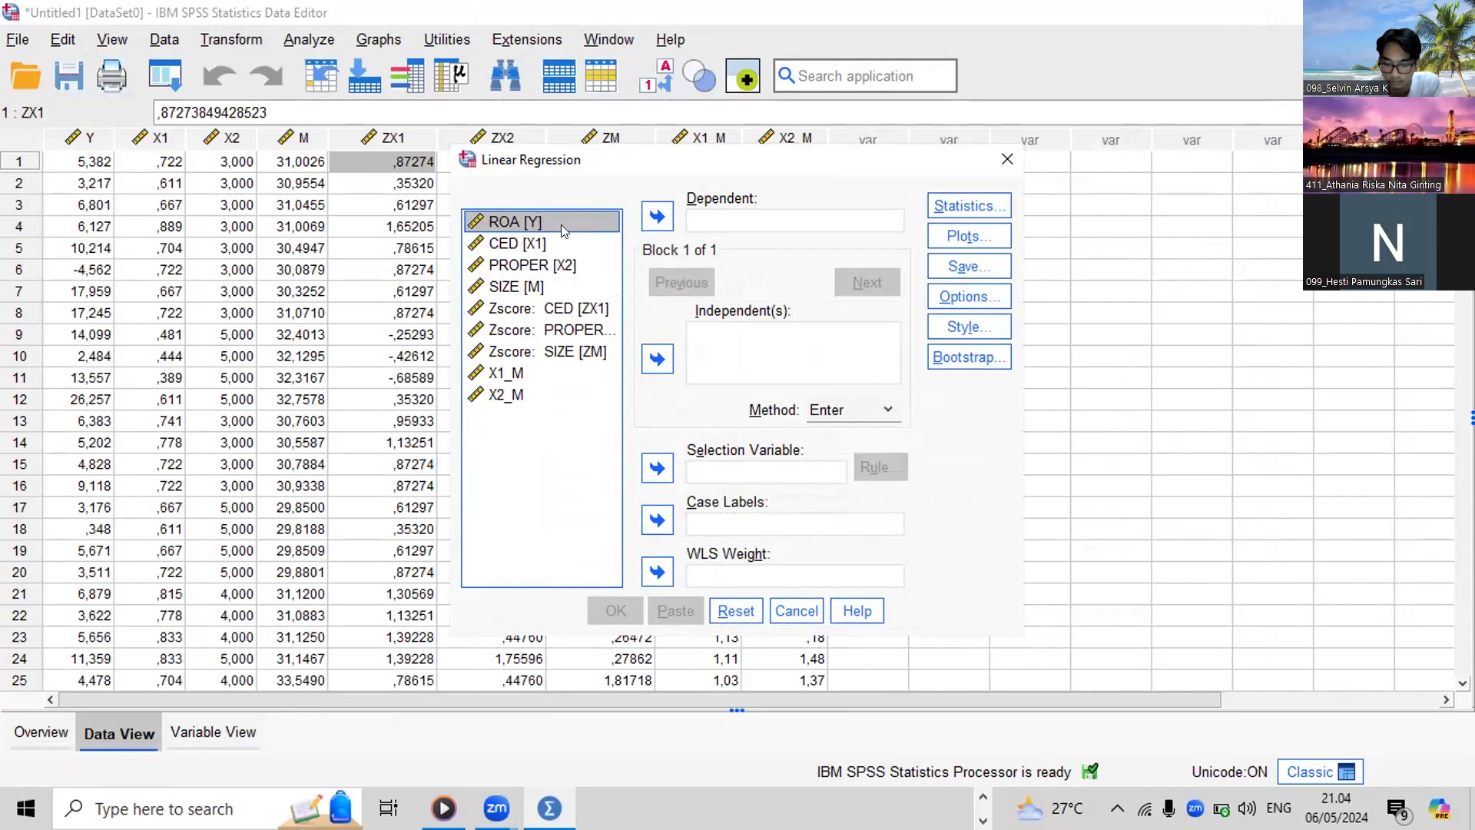
{"action": "left_click", "coordinate": [656, 215]}
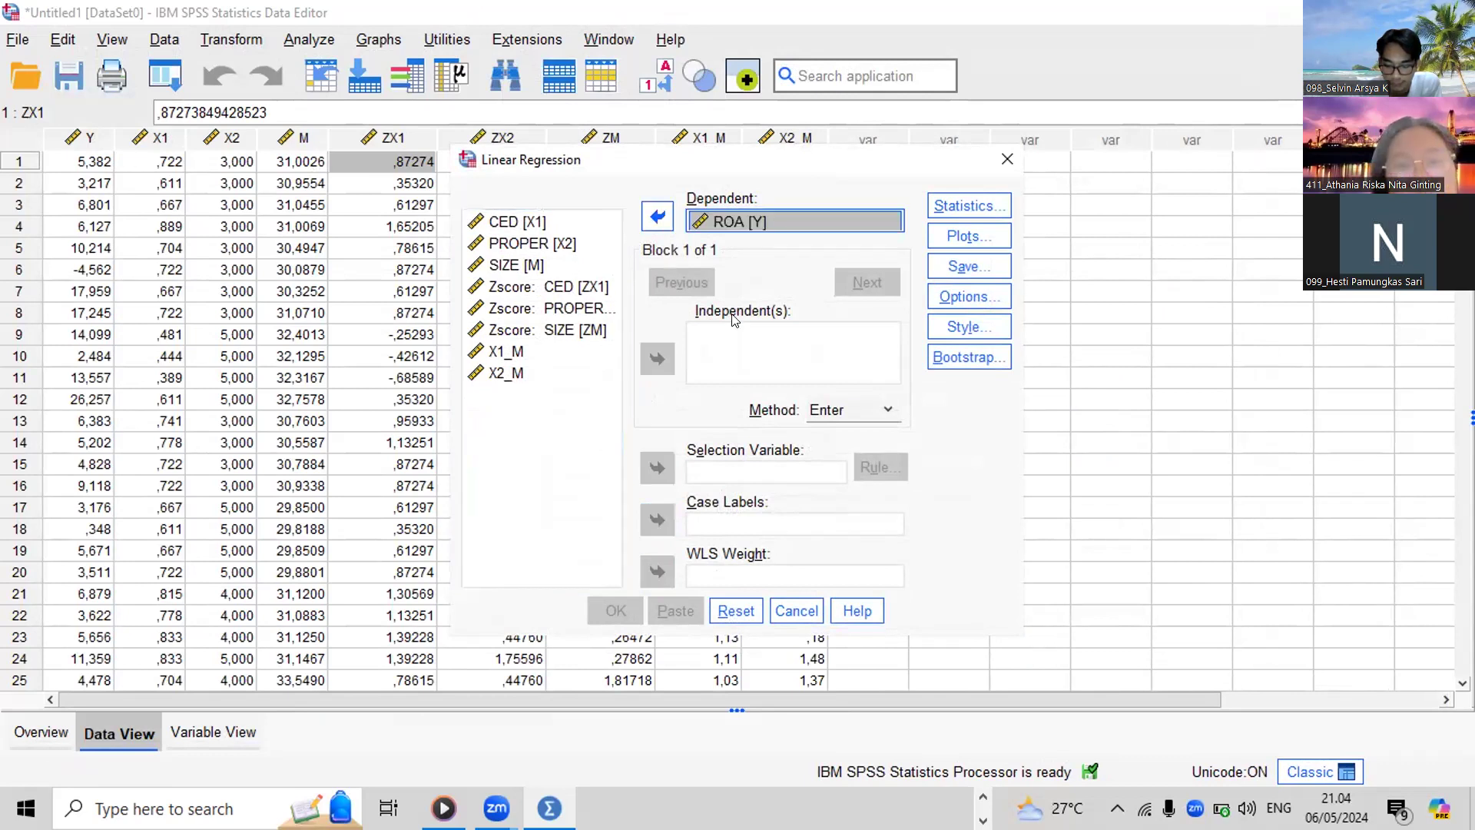
Add the Zscores of CED, PROPER and SIZE plus X1_M and X2_M as independent variables and run the regression
{"action": "left_click", "coordinate": [592, 286]}
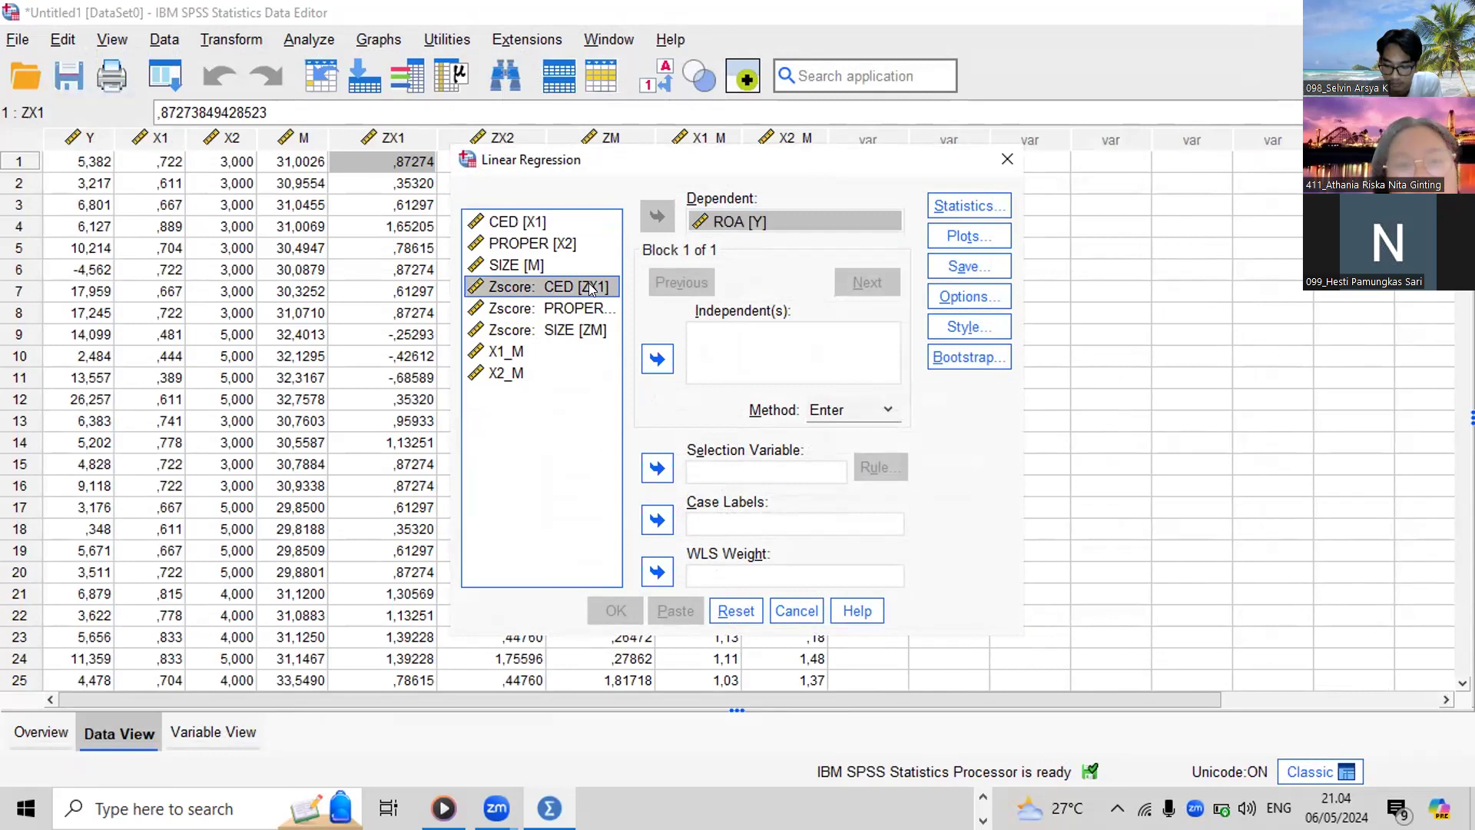
{"action": "key", "text": "shift+Down"}
{"action": "key", "text": "shift+Down"}
{"action": "key", "text": "shift+Down"}
{"action": "key", "text": "shift+Down"}
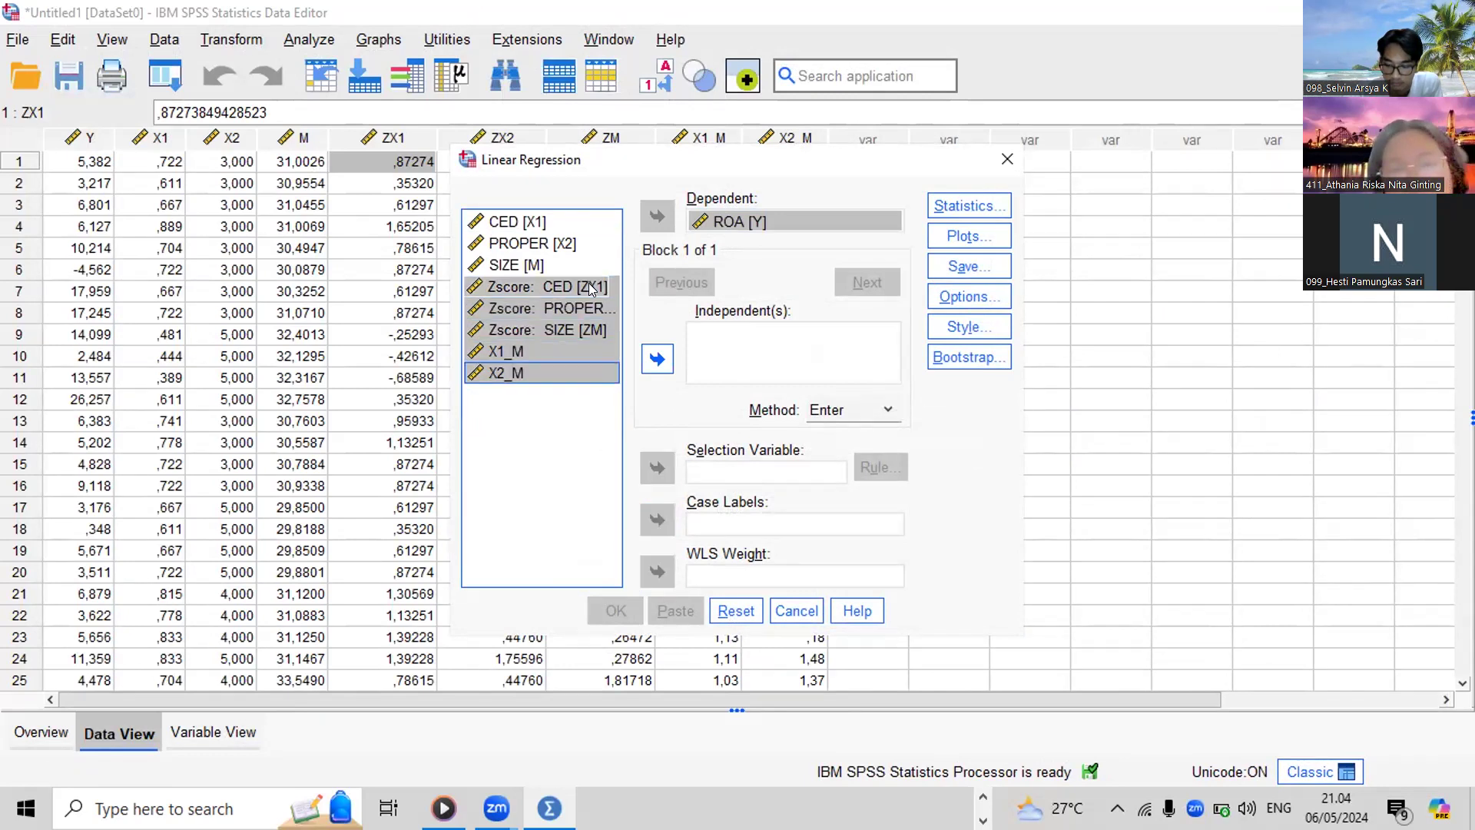
{"action": "left_click", "coordinate": [657, 358]}
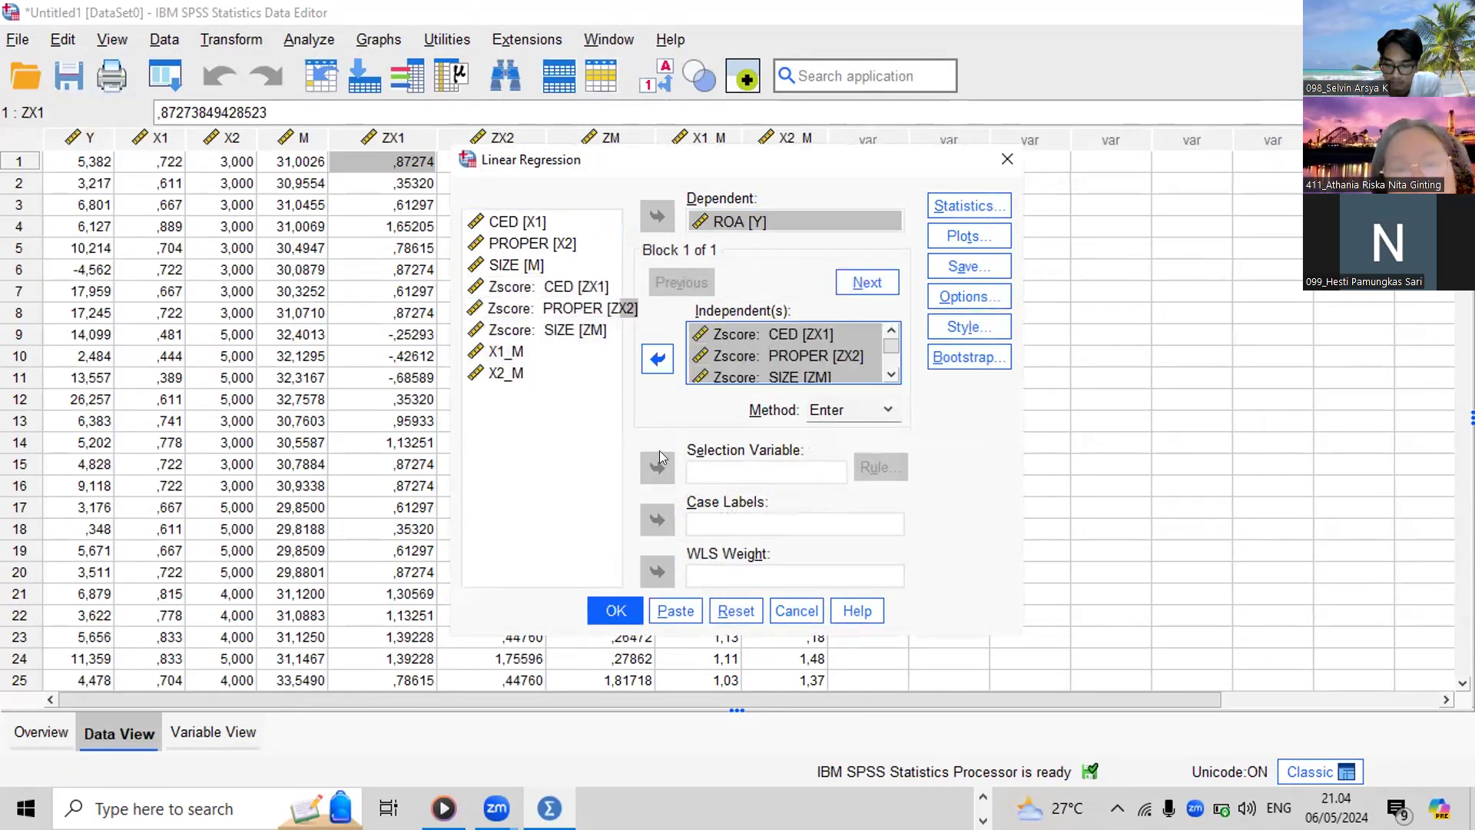
{"action": "left_click", "coordinate": [600, 611]}
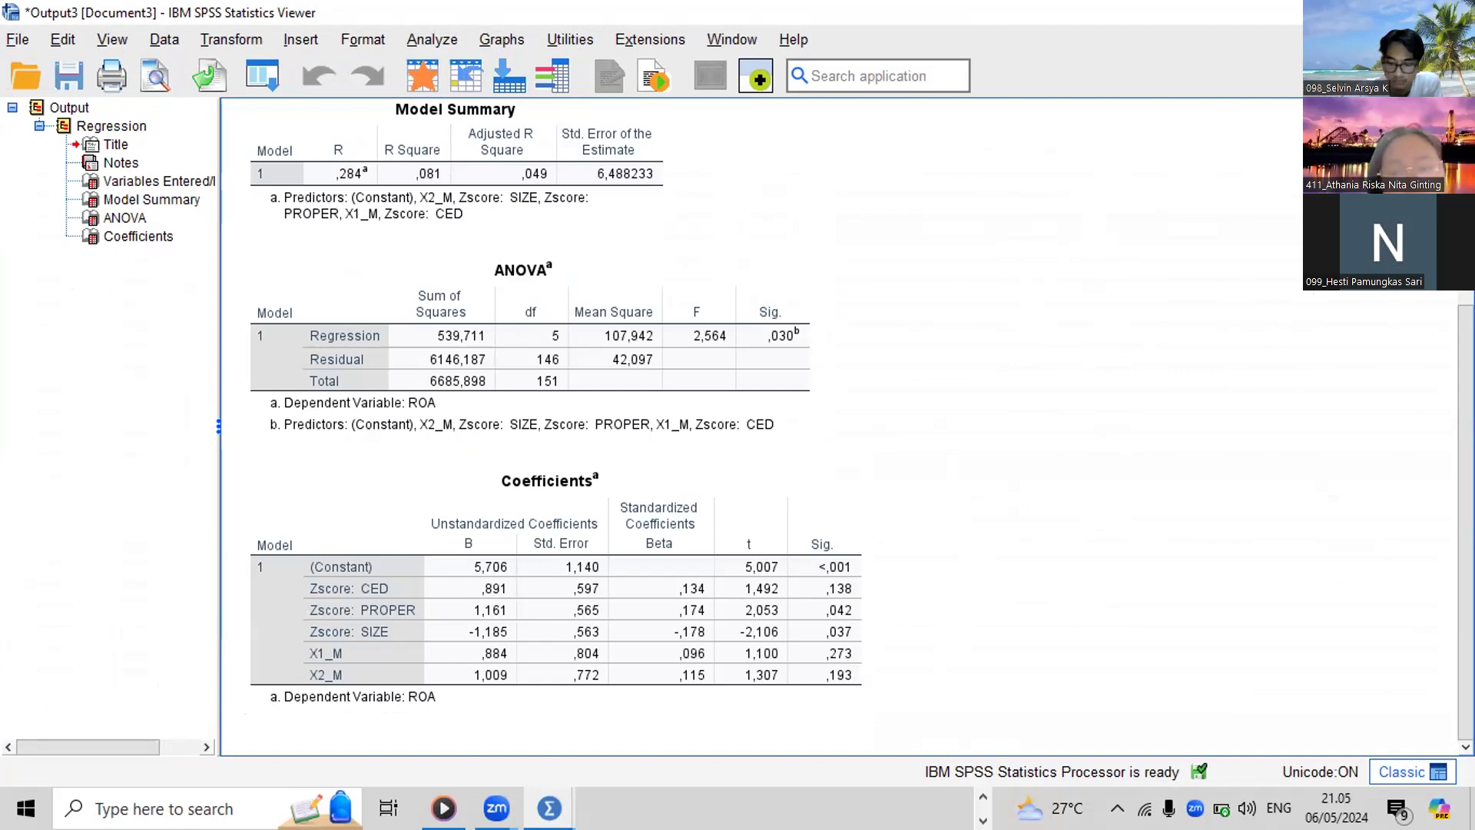
Switch to the Word document and examine the Coefficients table and the written conclusions about CED and PROPER
{"action": "left_click", "coordinate": [983, 797]}
{"action": "left_click", "coordinate": [823, 808]}
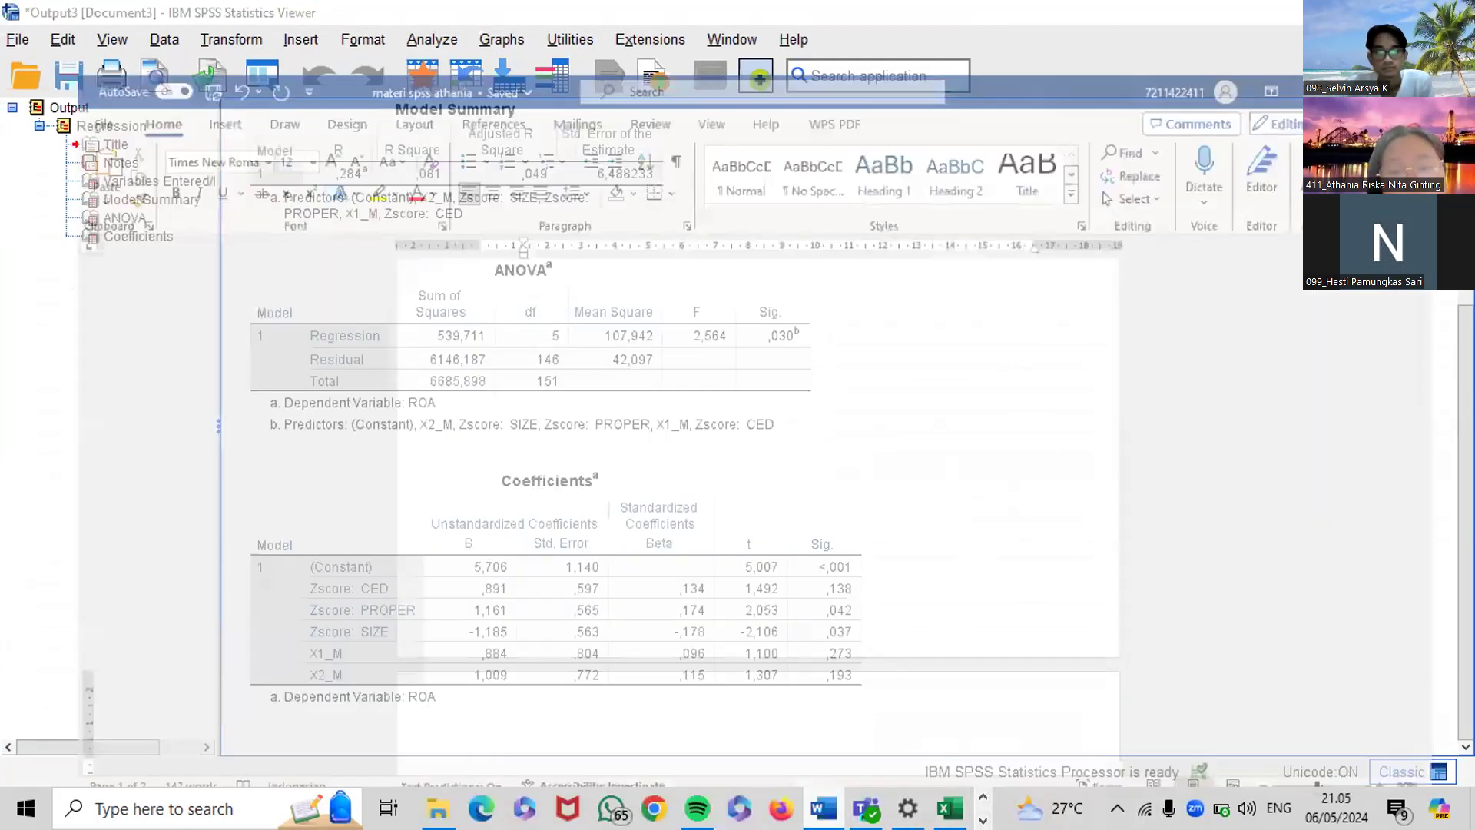
{"action": "scroll", "coordinate": [907, 636], "scroll_direction": "up", "scroll_amount": 1}
{"action": "scroll", "coordinate": [907, 636], "scroll_direction": "up", "scroll_amount": 4}
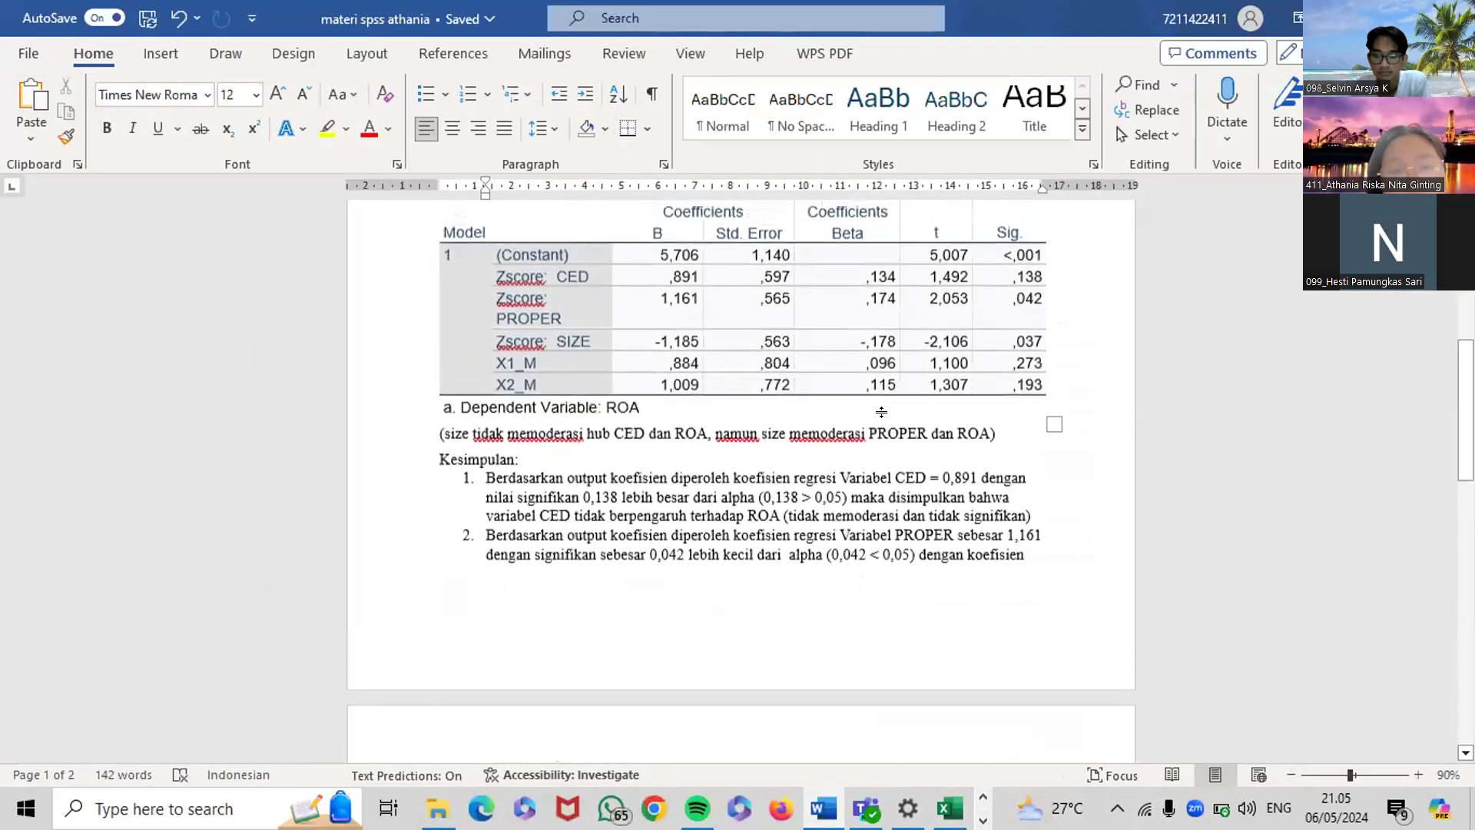
{"action": "scroll", "coordinate": [882, 411], "scroll_direction": "up", "scroll_amount": 1}
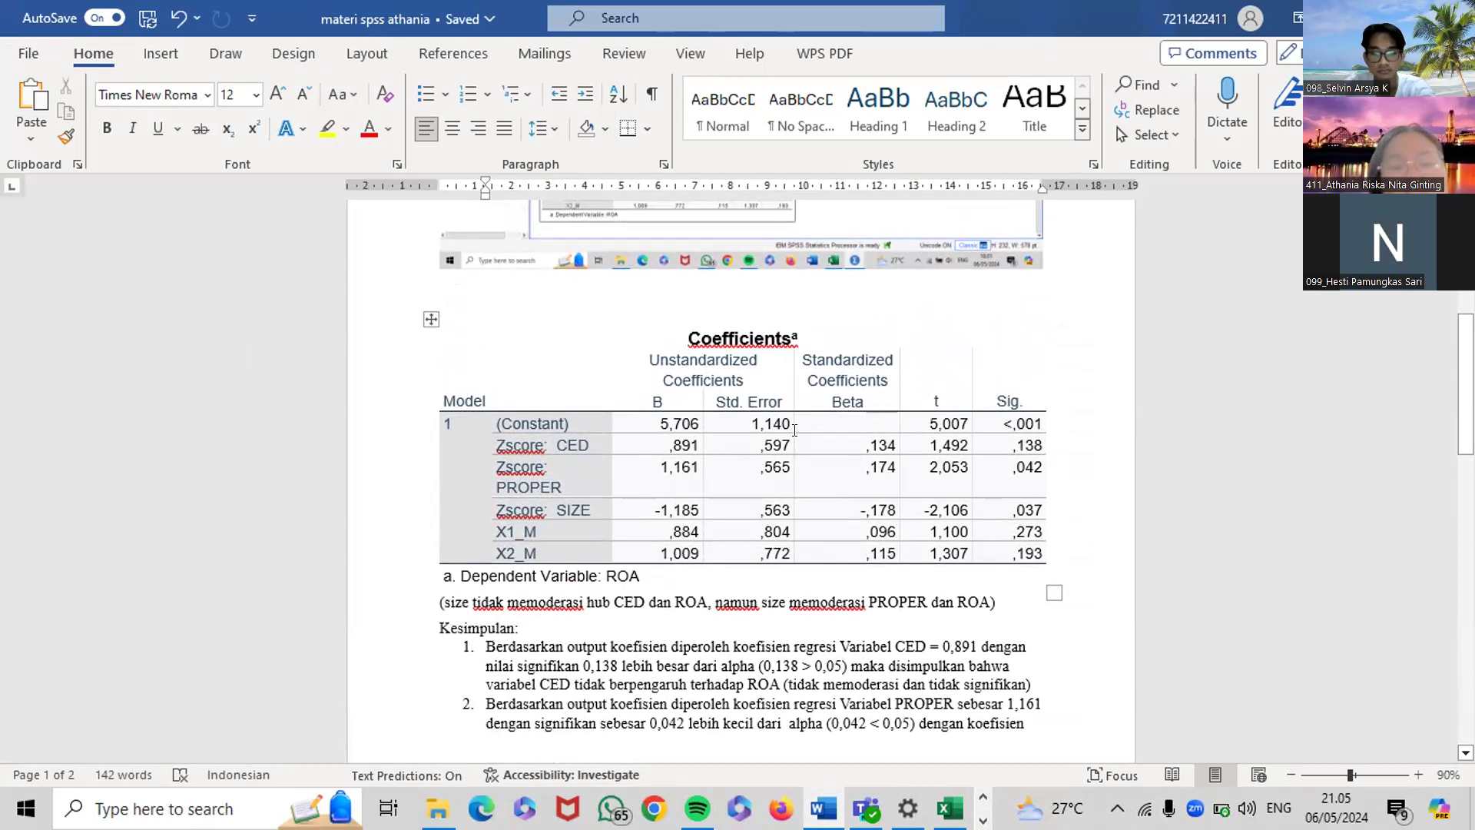
{"action": "scroll", "coordinate": [795, 430], "scroll_direction": "down", "scroll_amount": 1}
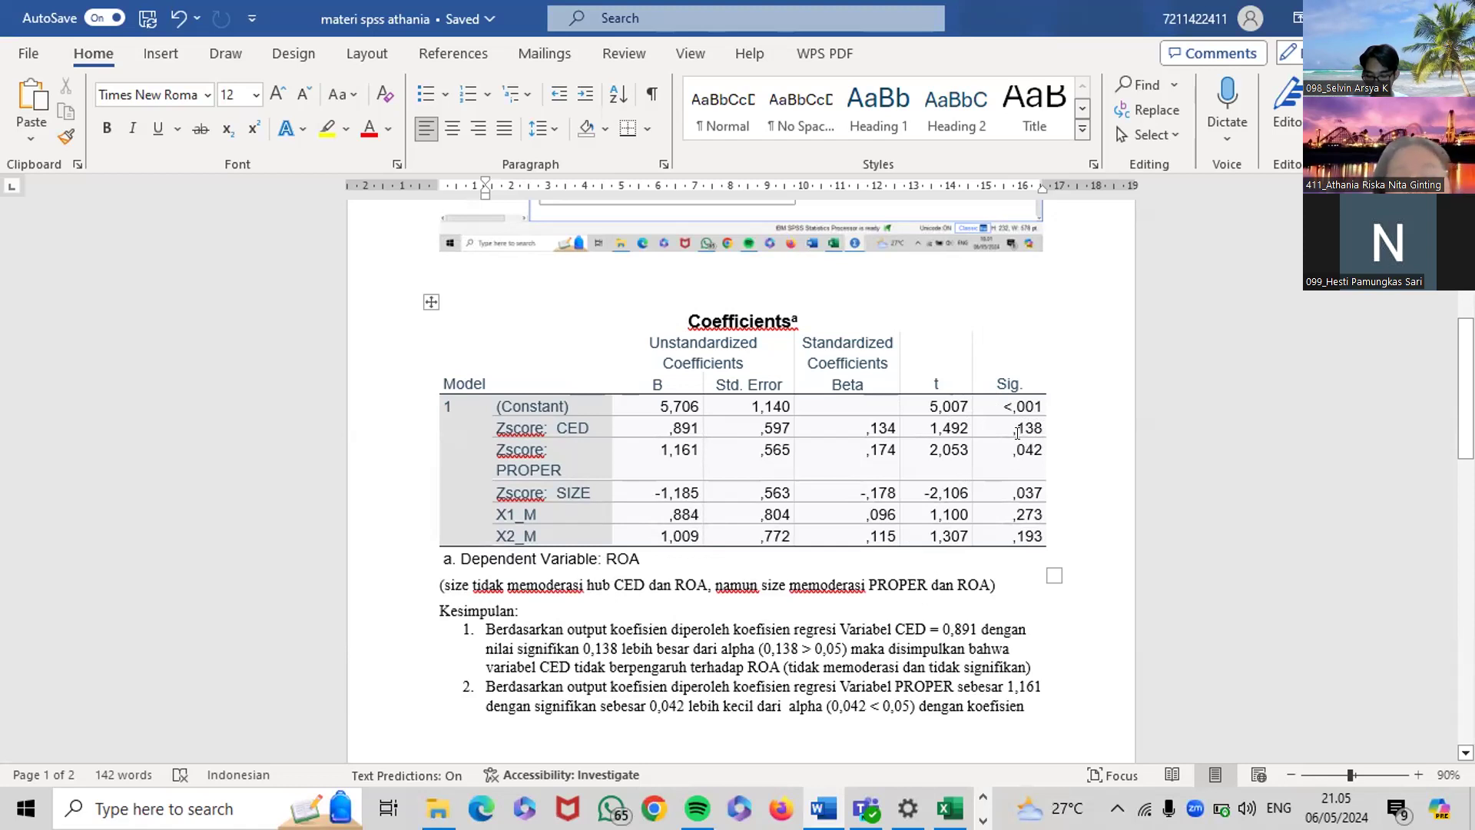
{"action": "scroll", "coordinate": [1016, 432], "scroll_direction": "down", "scroll_amount": 3}
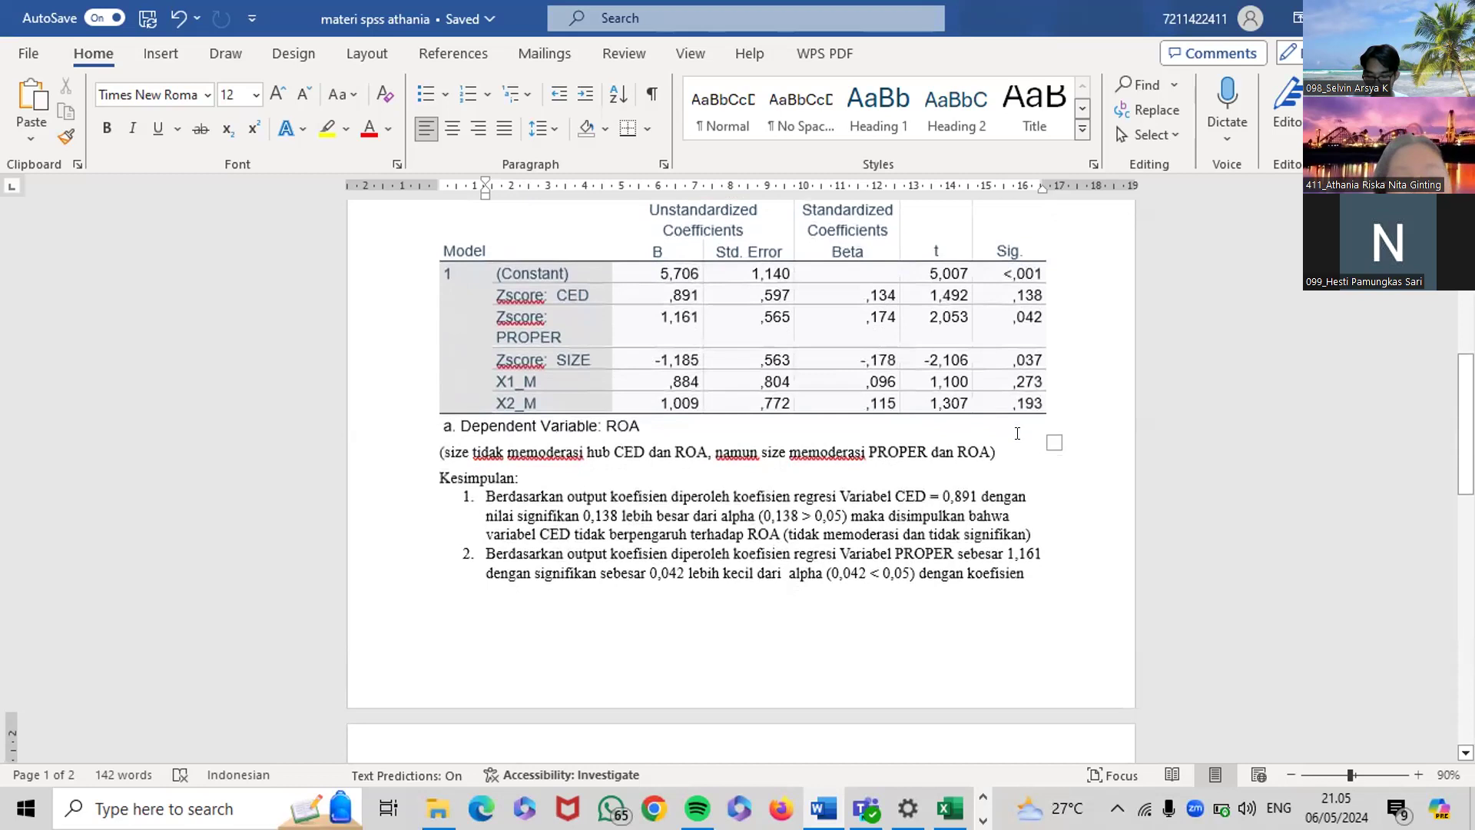
{"action": "scroll", "coordinate": [1017, 433], "scroll_direction": "down", "scroll_amount": 1}
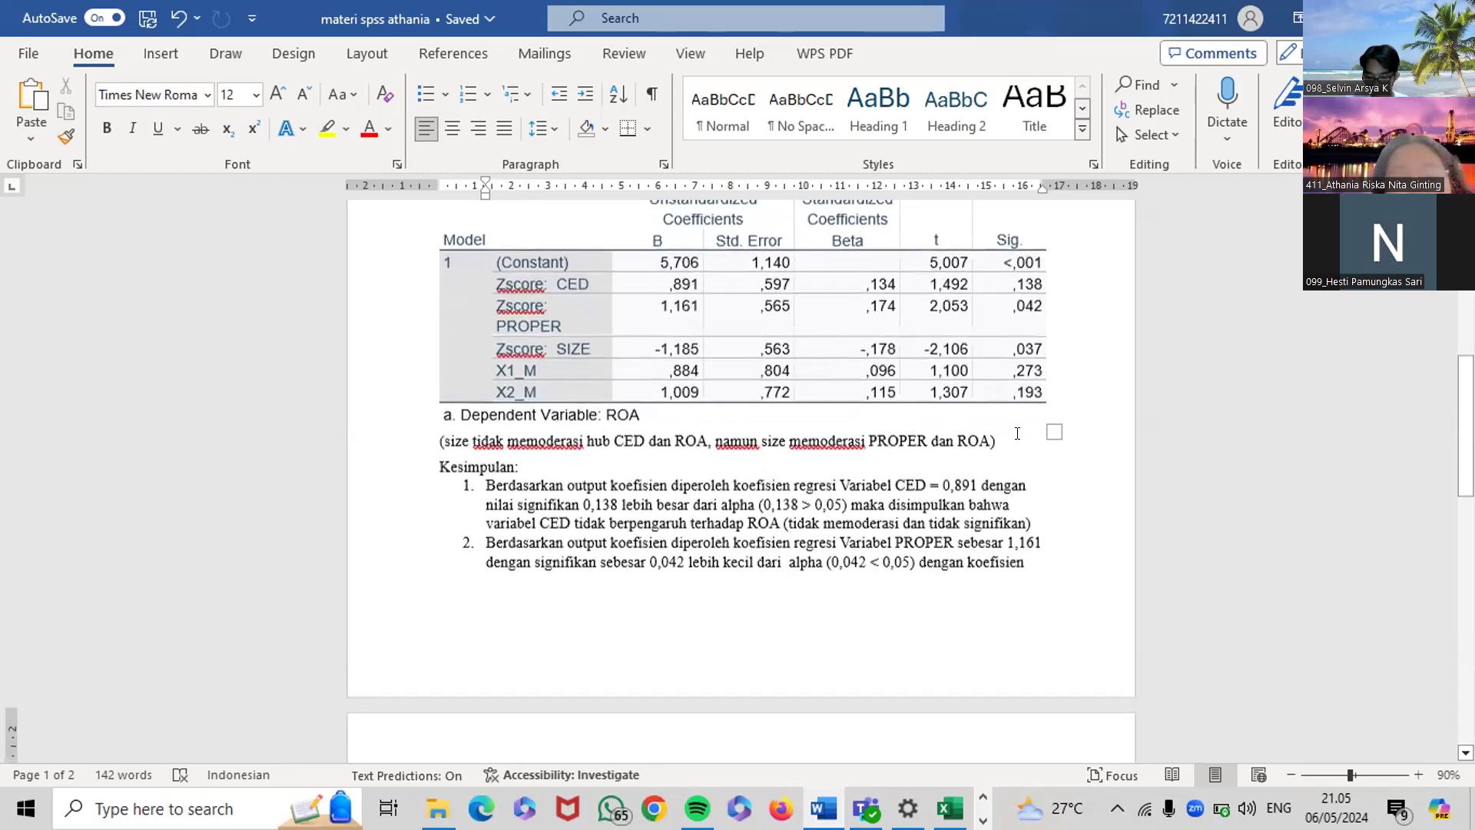
{"action": "scroll", "coordinate": [1017, 433], "scroll_direction": "down", "scroll_amount": 1}
{"action": "scroll", "coordinate": [1016, 433], "scroll_direction": "down", "scroll_amount": 1}
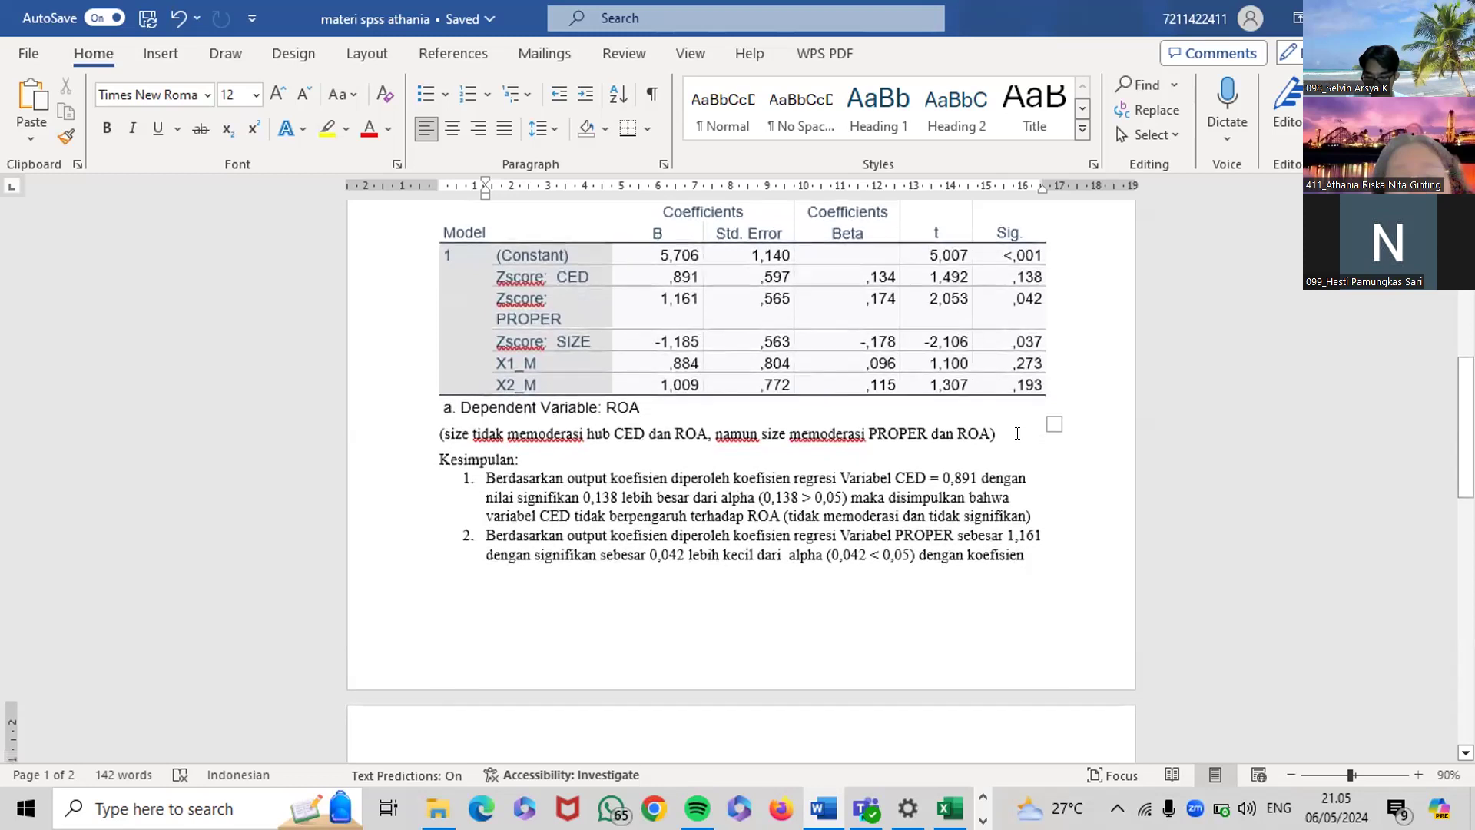
{"action": "scroll", "coordinate": [1016, 433], "scroll_direction": "down", "scroll_amount": 5}
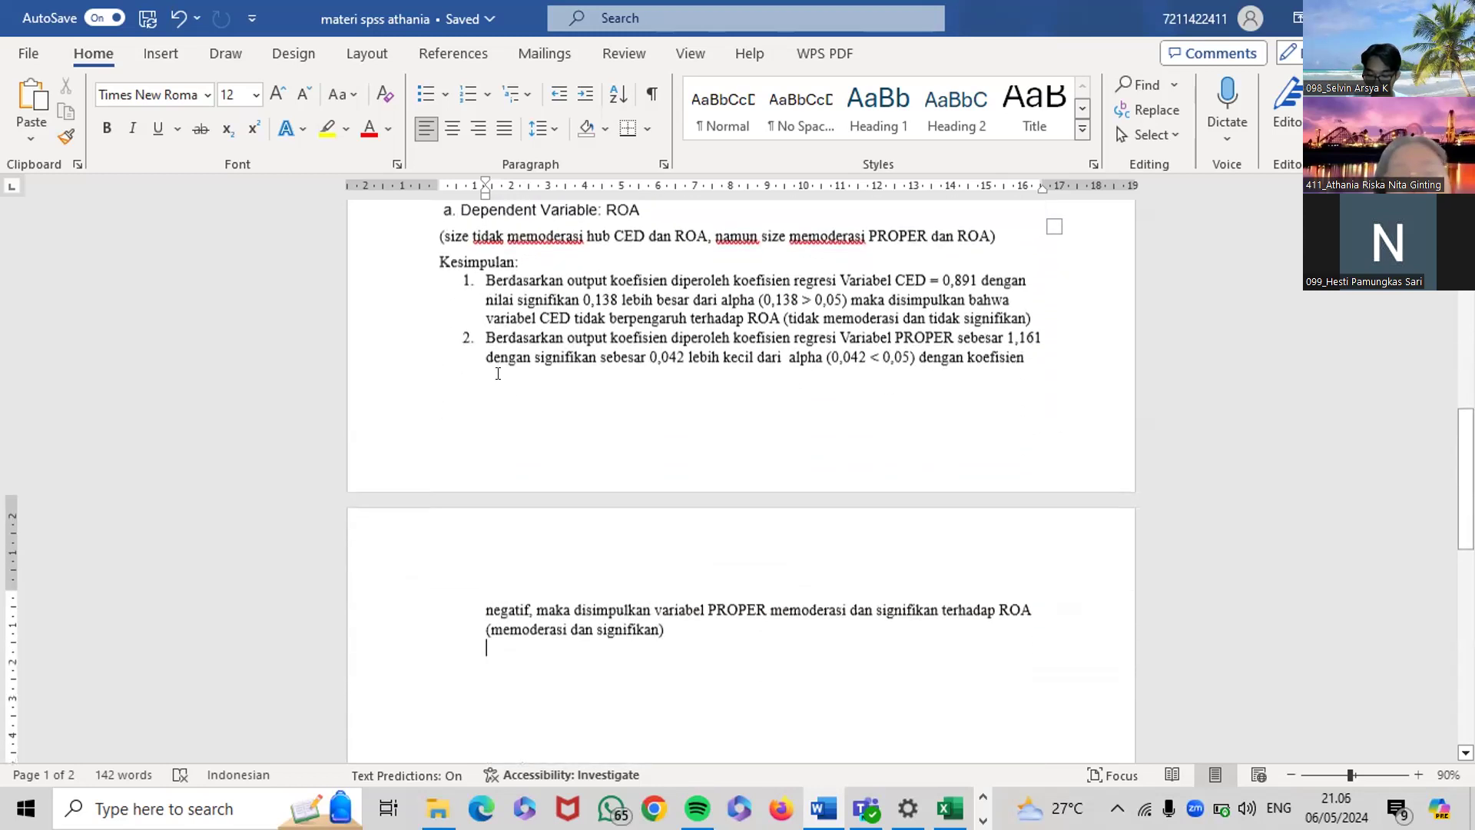
{"action": "scroll", "coordinate": [519, 370], "scroll_direction": "up", "scroll_amount": 1}
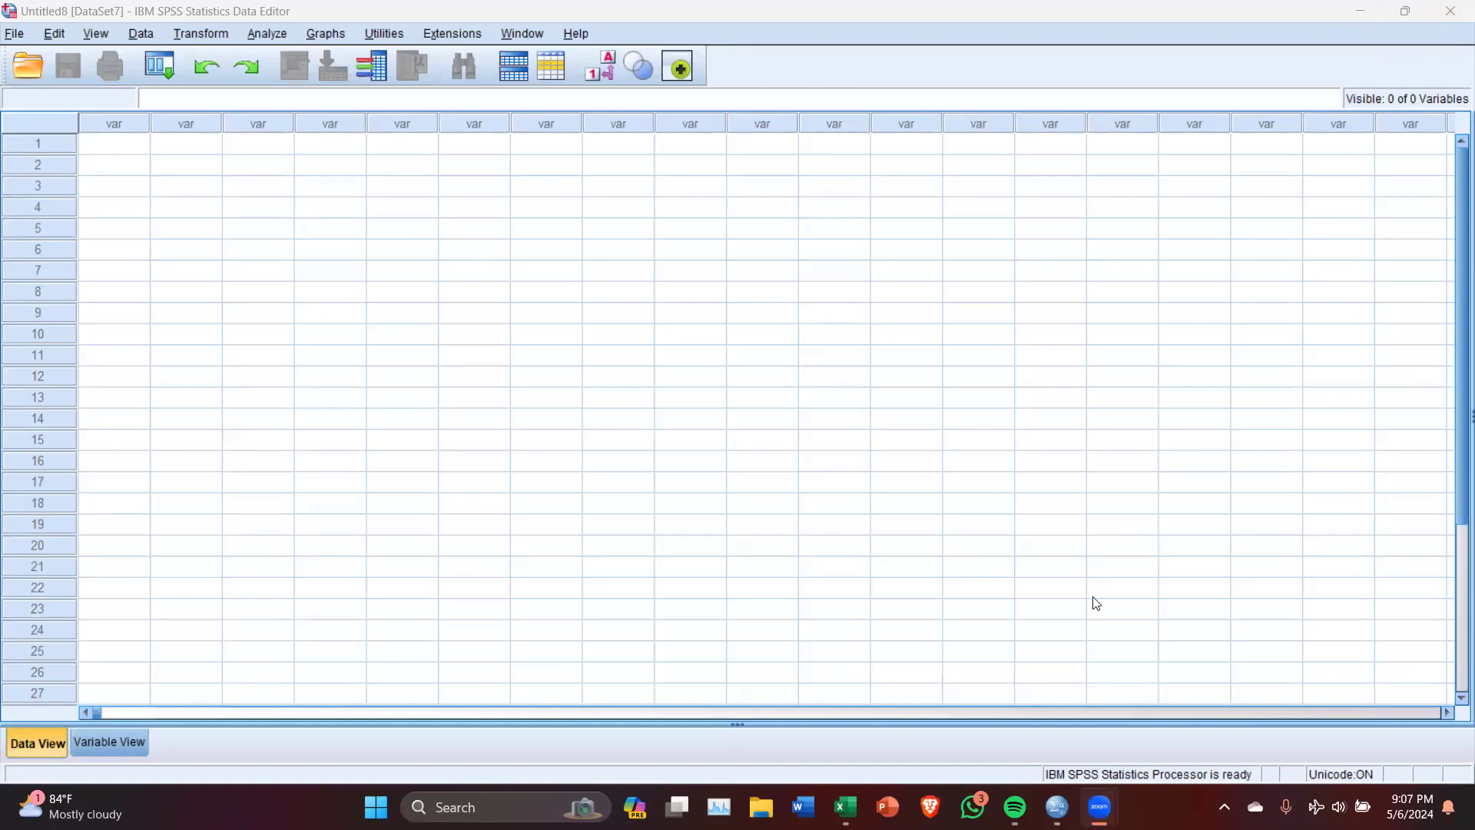
{"action": "left_click", "coordinate": [1096, 547]}
{"action": "left_click", "coordinate": [697, 256]}
{"action": "left_click", "coordinate": [400, 166]}
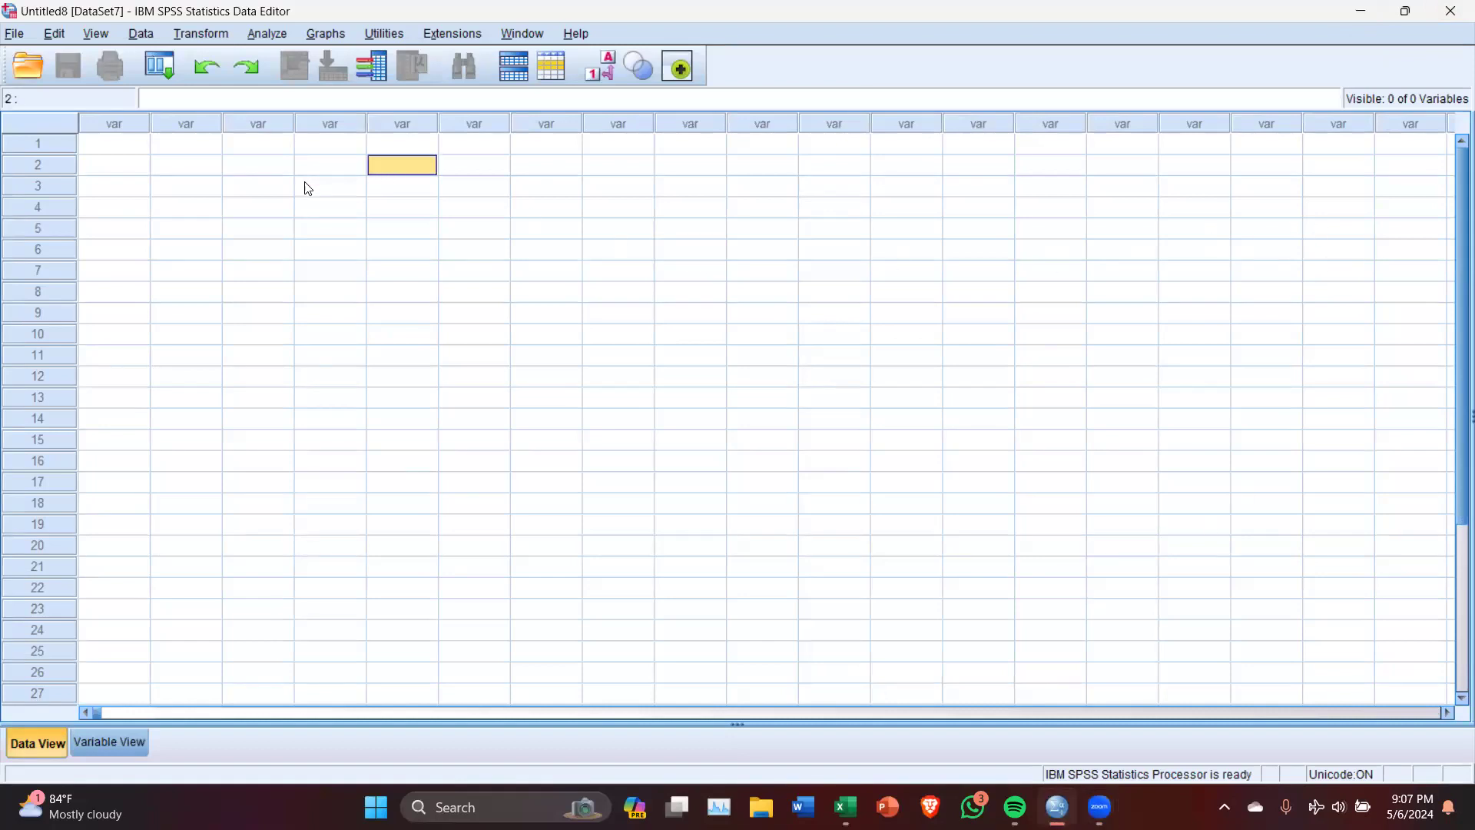
{"action": "left_click", "coordinate": [278, 186]}
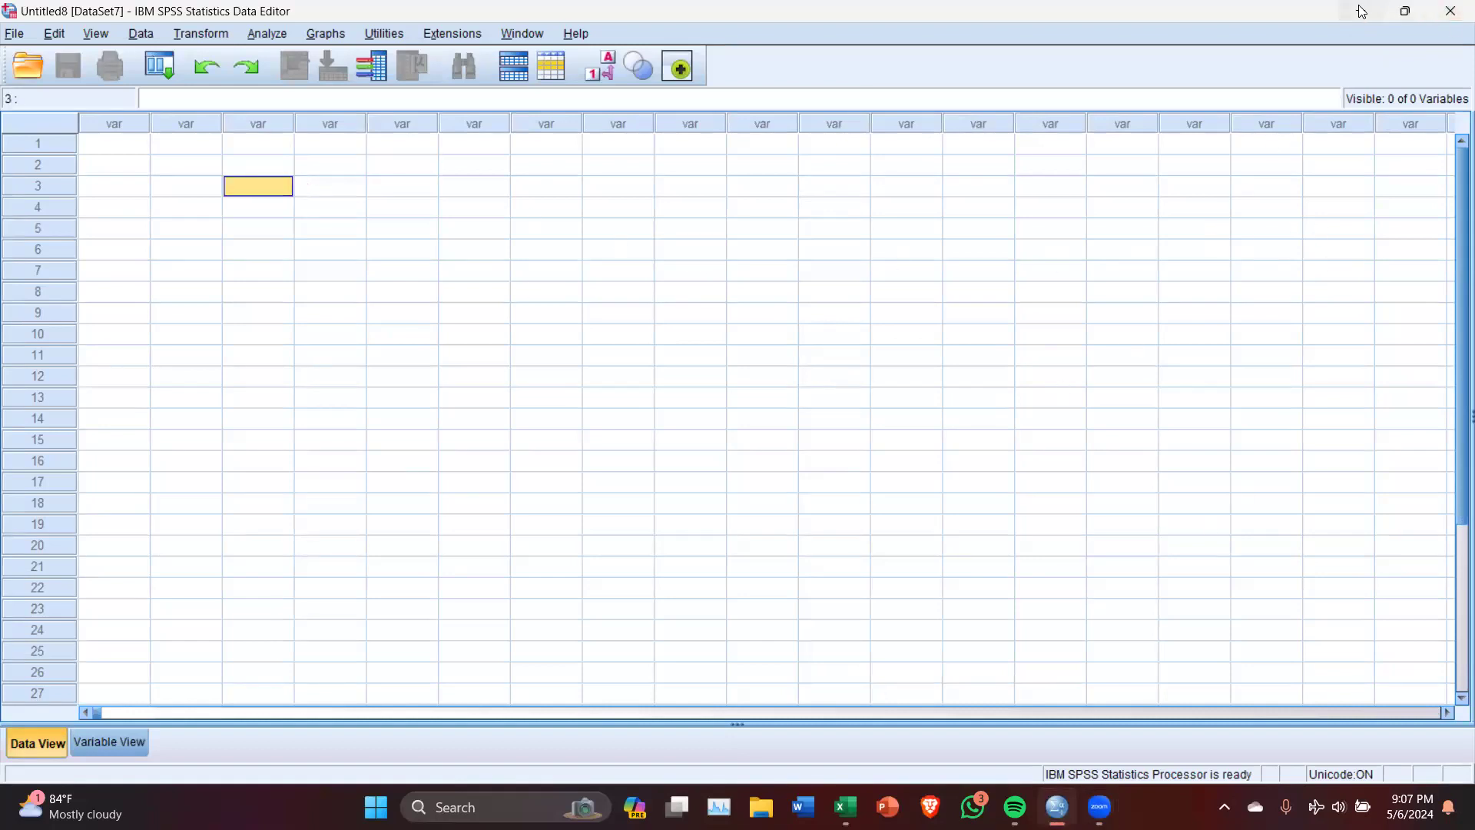
Copy the CED, PROPER, size and ROA values in Excel range D2:G153 and paste them from the first cell of the empty SPSS dataset
{"action": "mouse_move", "coordinate": [845, 807]}
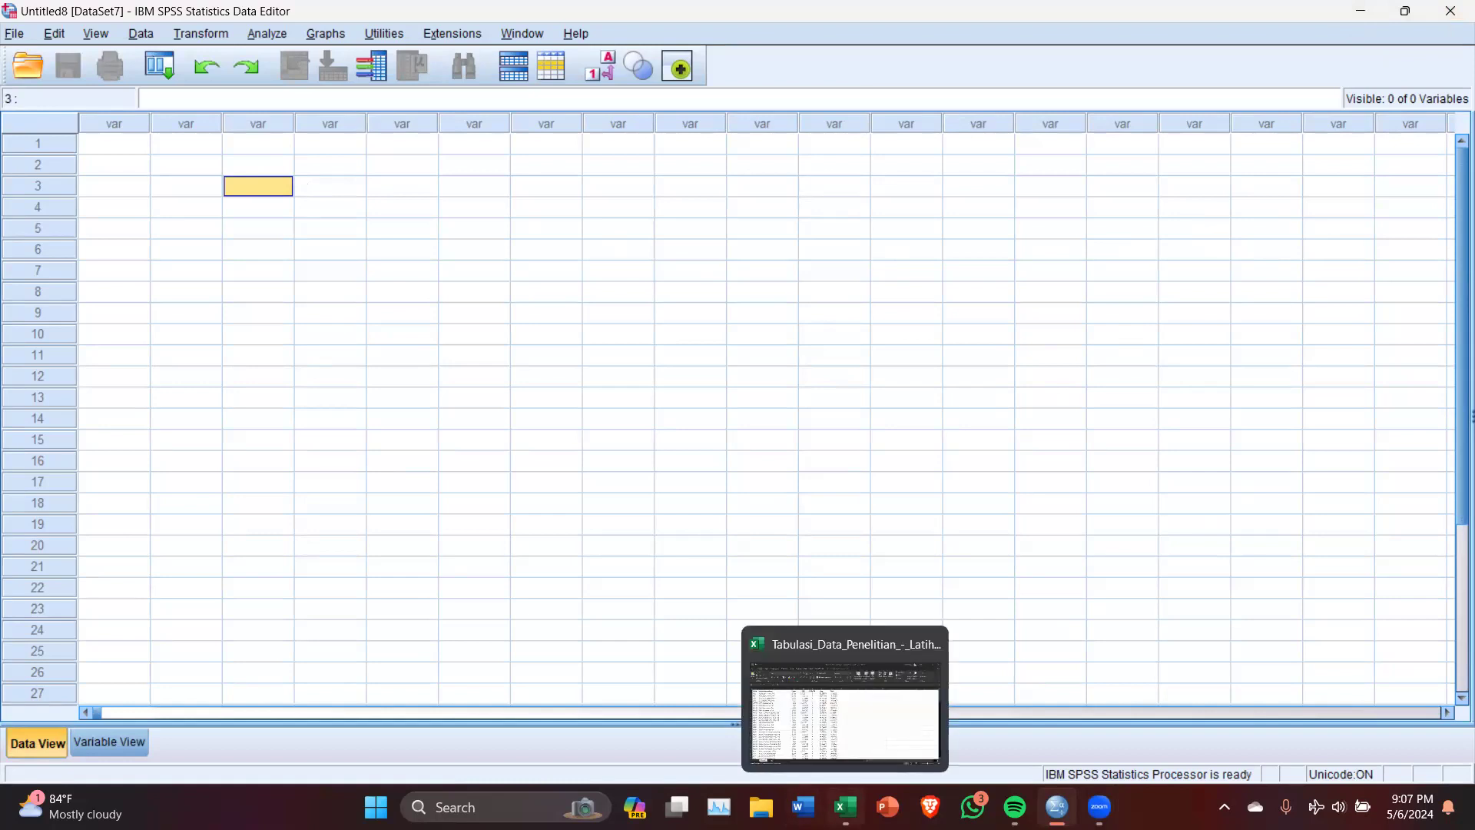
{"action": "left_click", "coordinate": [845, 715]}
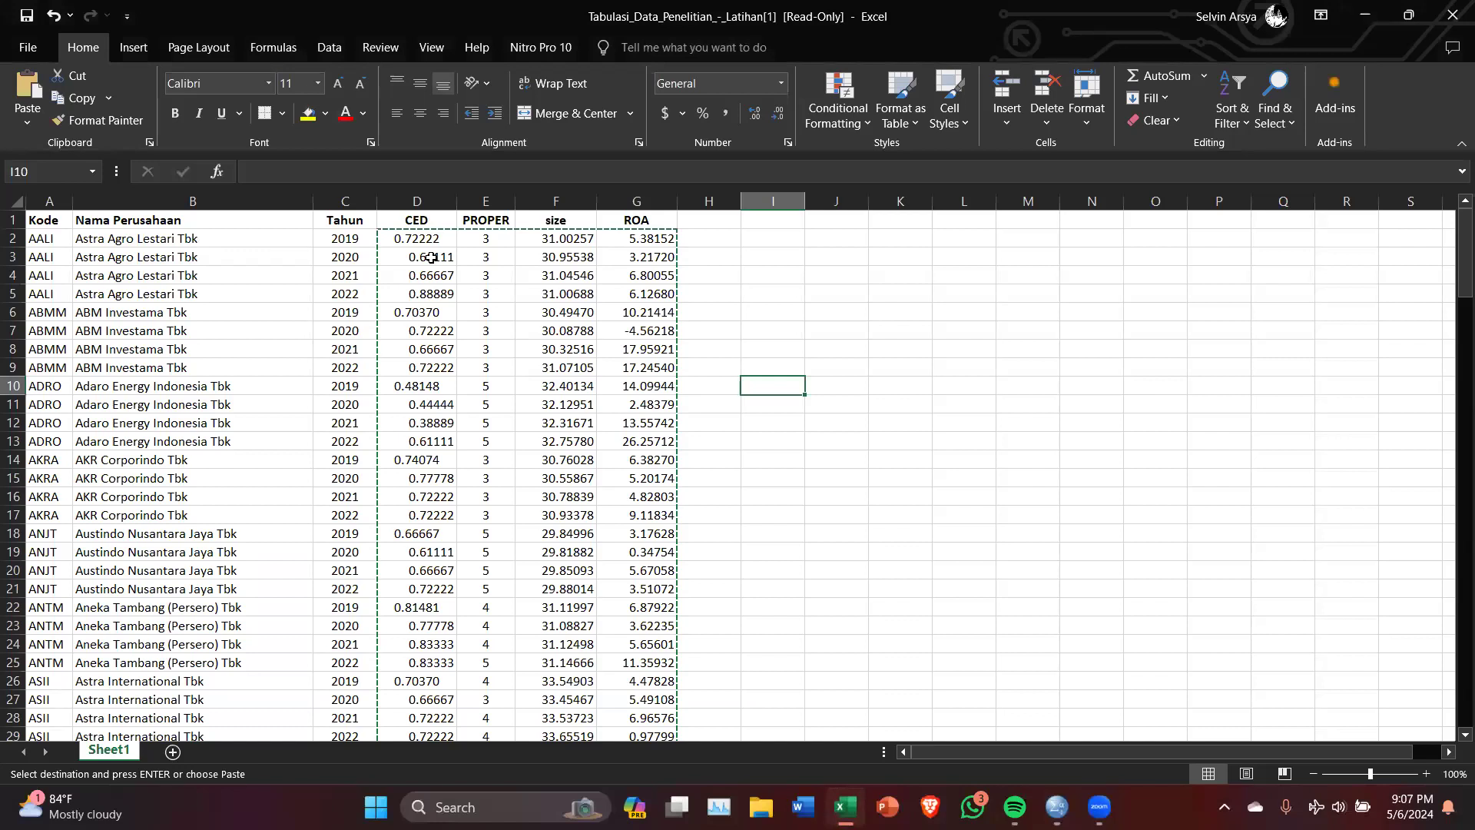
{"action": "left_click_drag", "start_coordinate": [415, 239], "coordinate": [670, 701]}
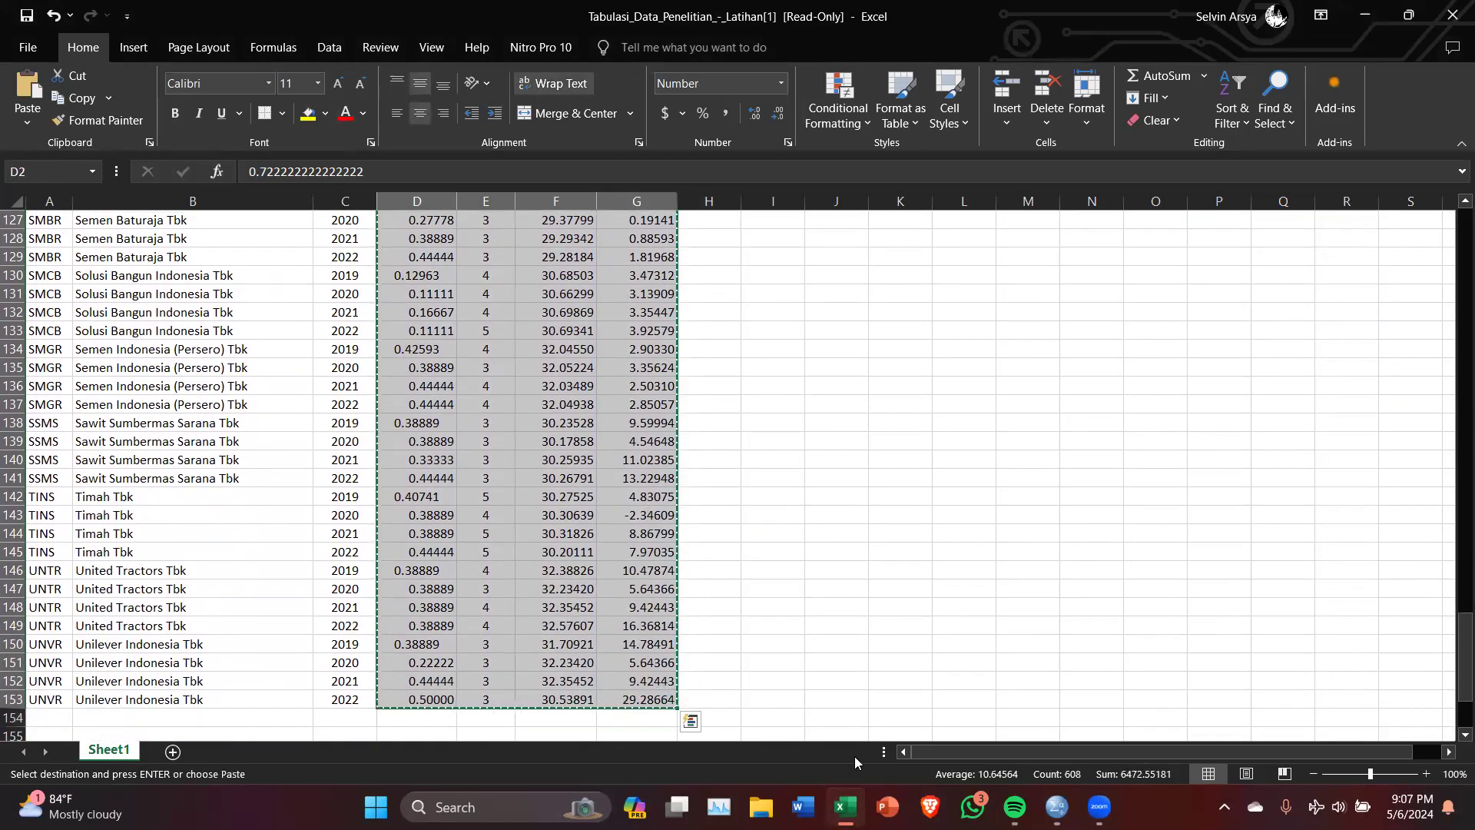
{"action": "left_click", "coordinate": [1054, 804]}
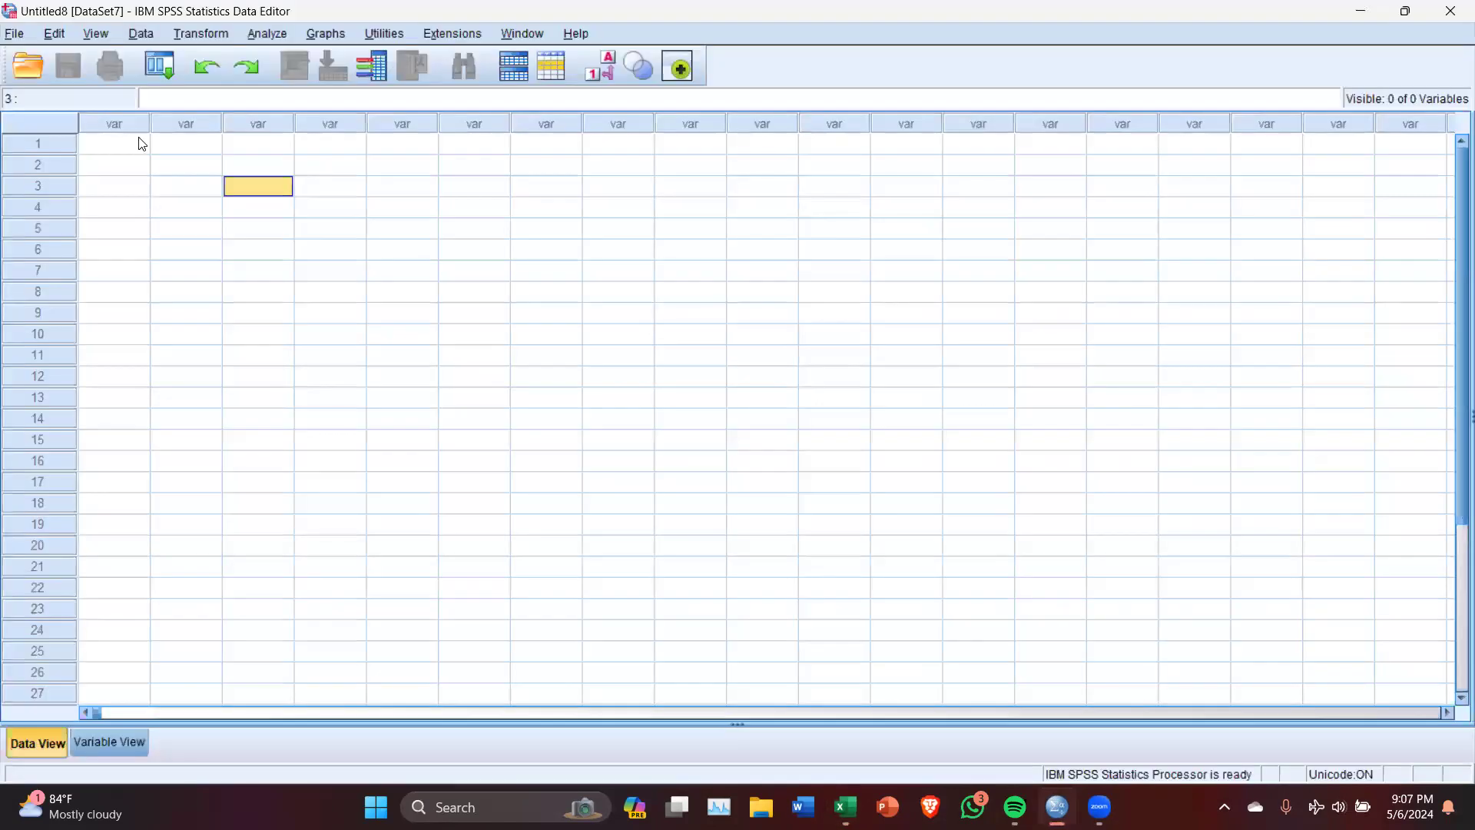
{"action": "right_click", "coordinate": [119, 144]}
{"action": "left_click", "coordinate": [165, 252]}
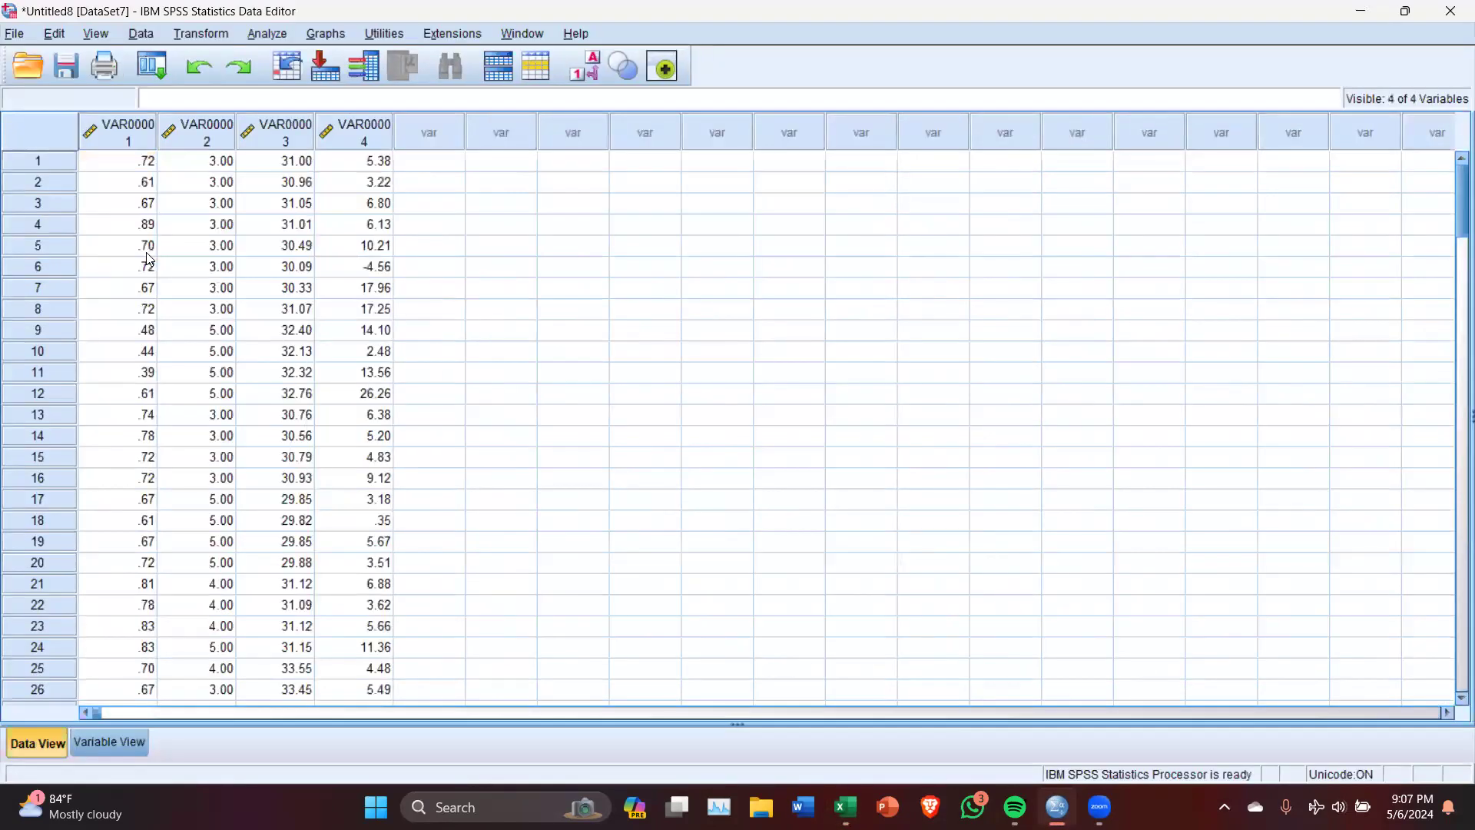
{"action": "scroll", "coordinate": [159, 345], "scroll_direction": "down", "scroll_amount": 4}
{"action": "scroll", "coordinate": [159, 345], "scroll_direction": "up", "scroll_amount": 4}
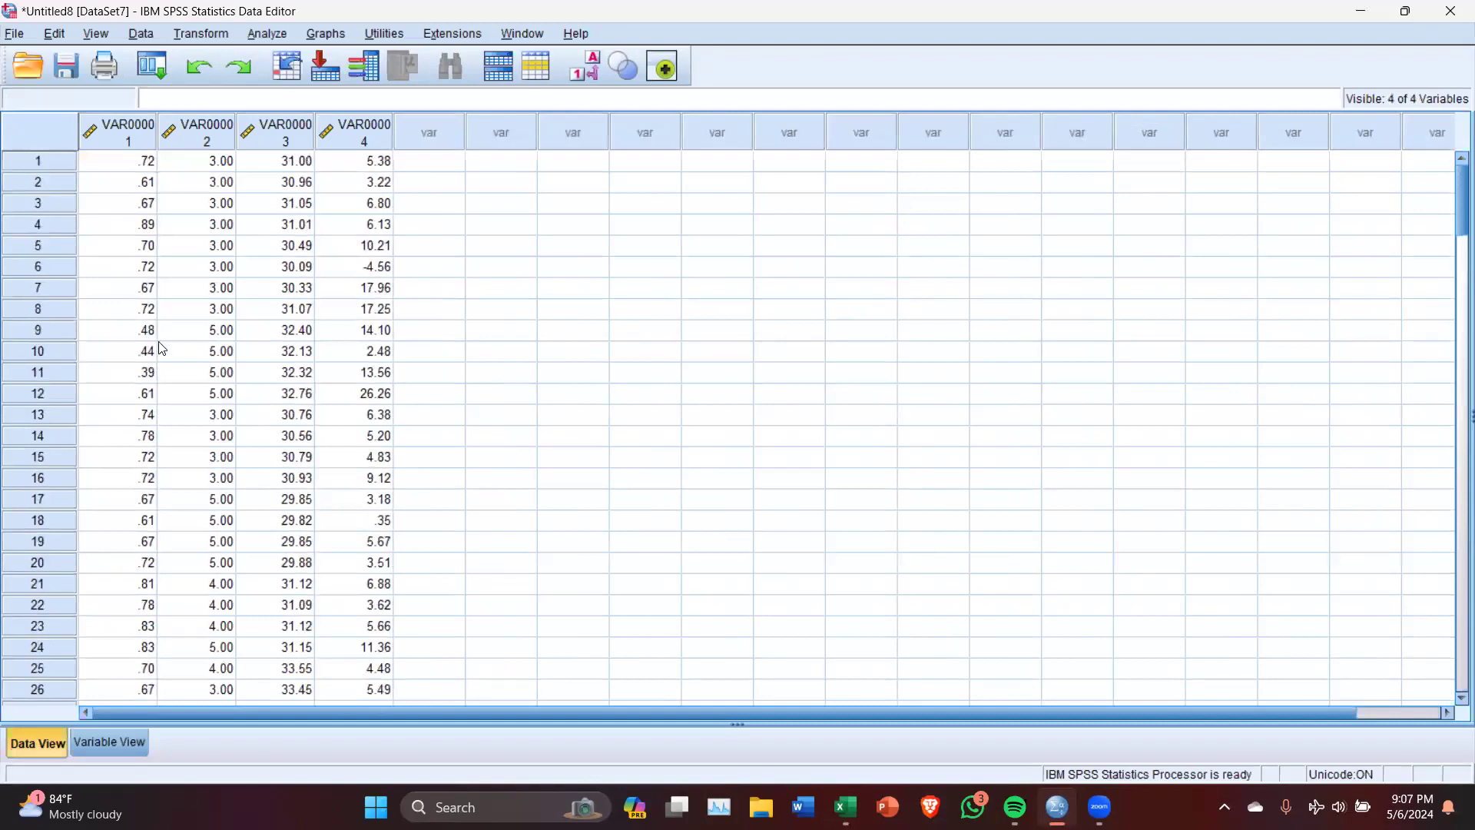
Rename the four dataset variables as X1, X2, Z and Y in order
{"action": "left_click", "coordinate": [123, 749]}
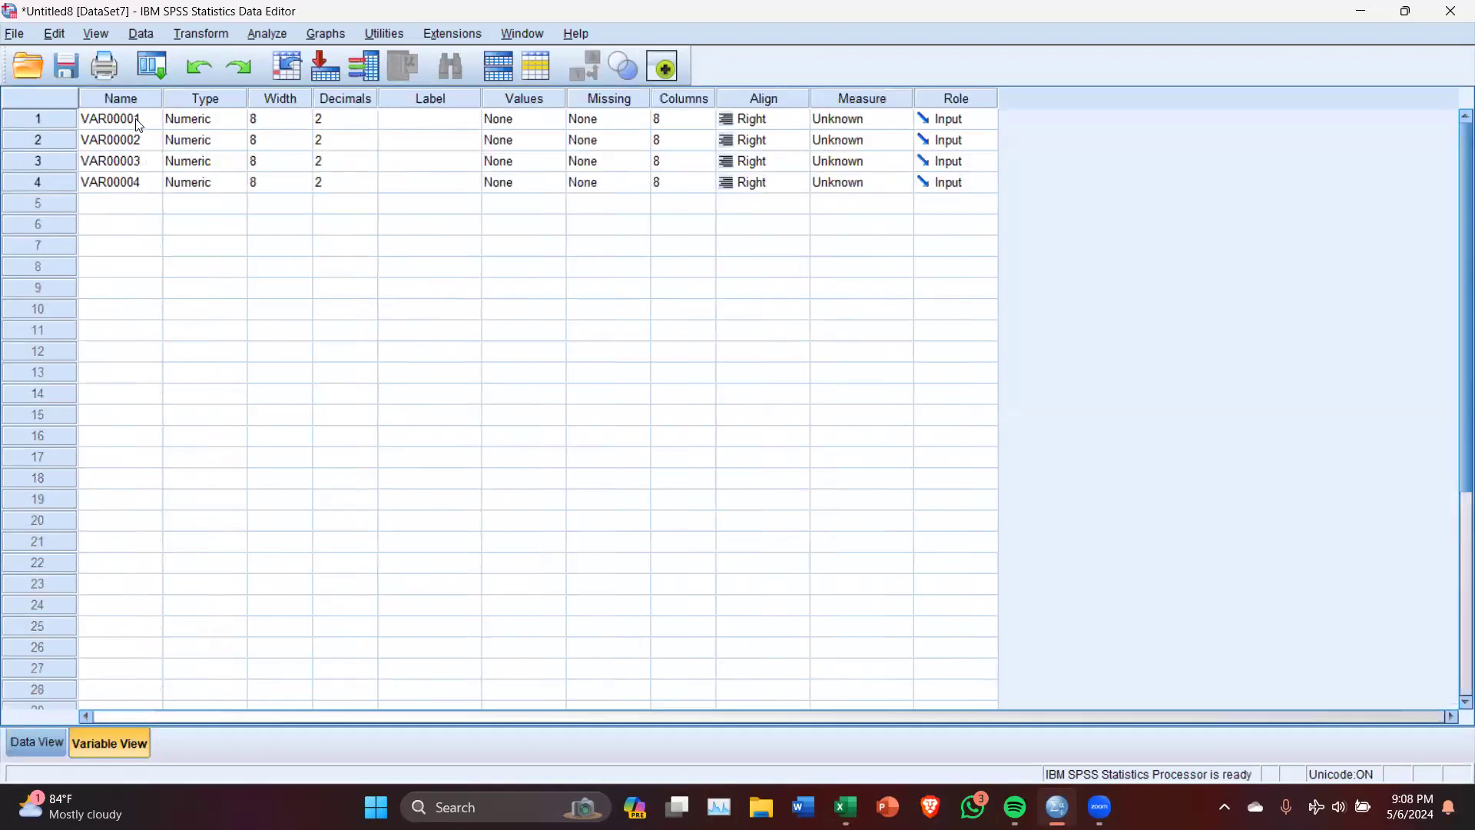
{"action": "left_click", "coordinate": [46, 741]}
{"action": "left_click", "coordinate": [115, 743]}
{"action": "left_click", "coordinate": [111, 119]}
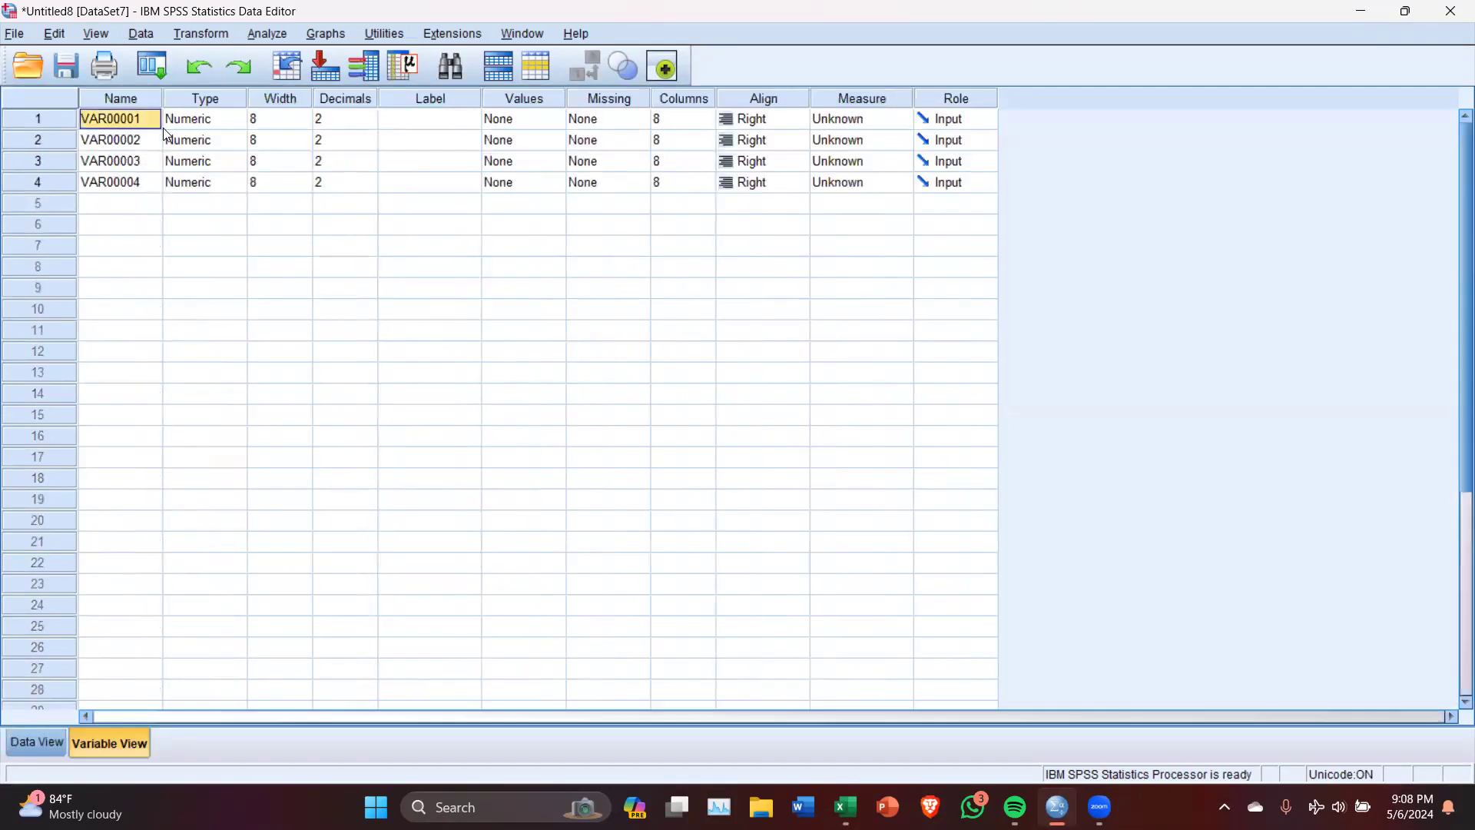
{"action": "type", "text": "x"}
{"action": "type", "text": "X1"}
{"action": "left_click", "coordinate": [132, 139]}
{"action": "type", "text": "X2"}
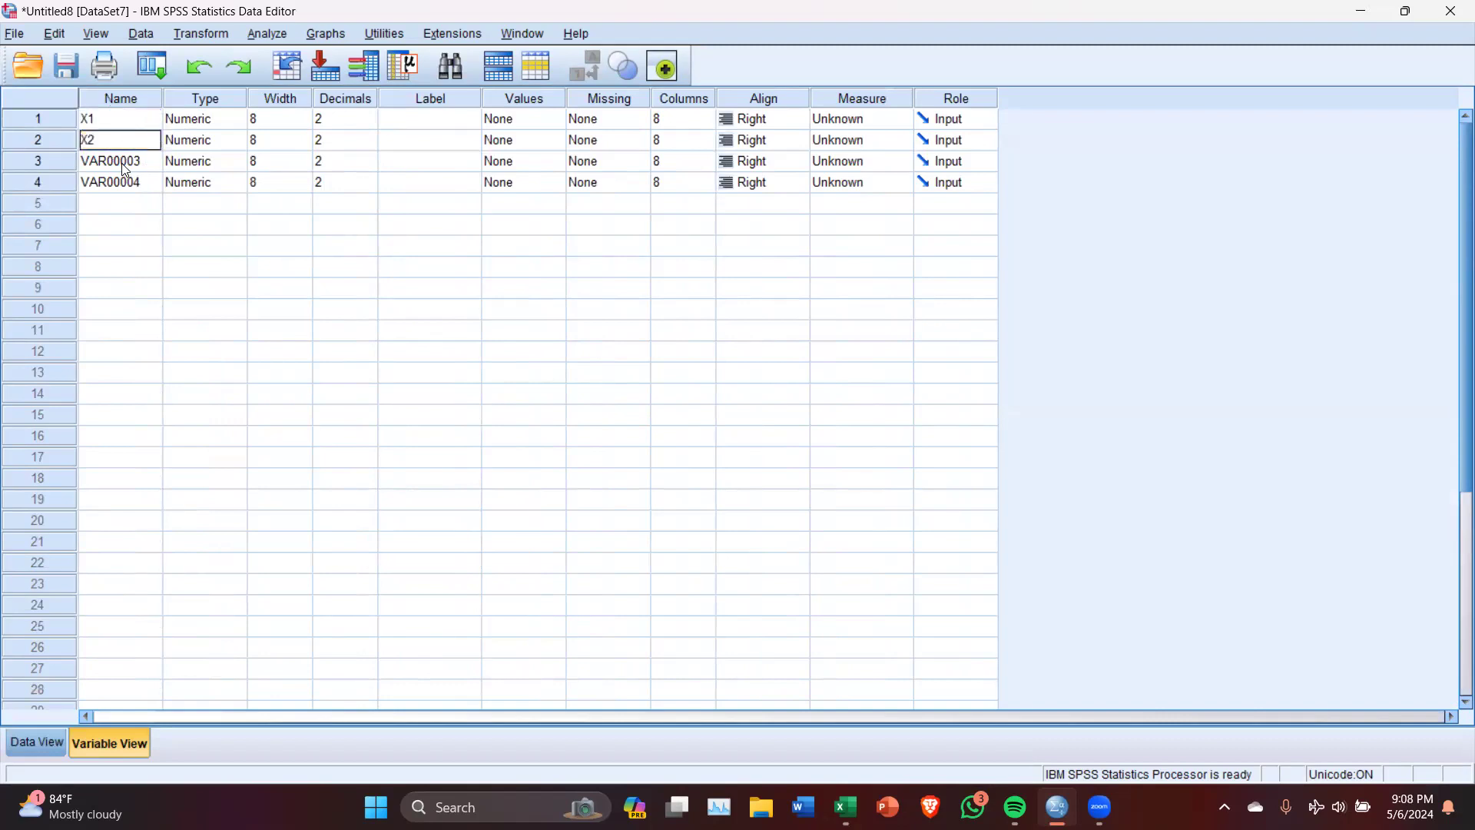
{"action": "type", "text": "Z"}
{"action": "left_click", "coordinate": [129, 191]}
{"action": "type", "text": "Y"}
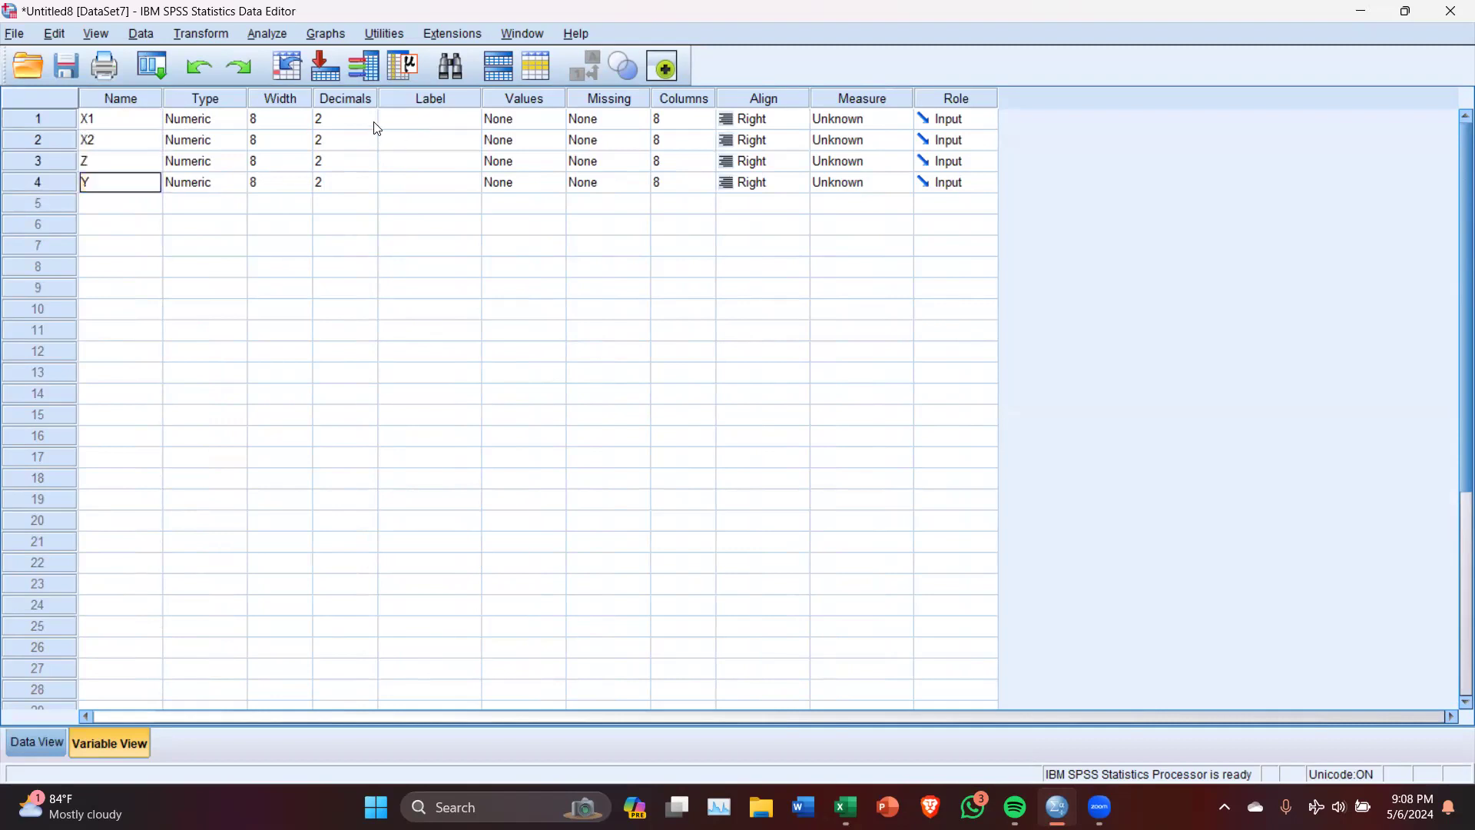
Set the number of decimals for variable X1 to 5 and show the data values
{"action": "left_click", "coordinate": [345, 124]}
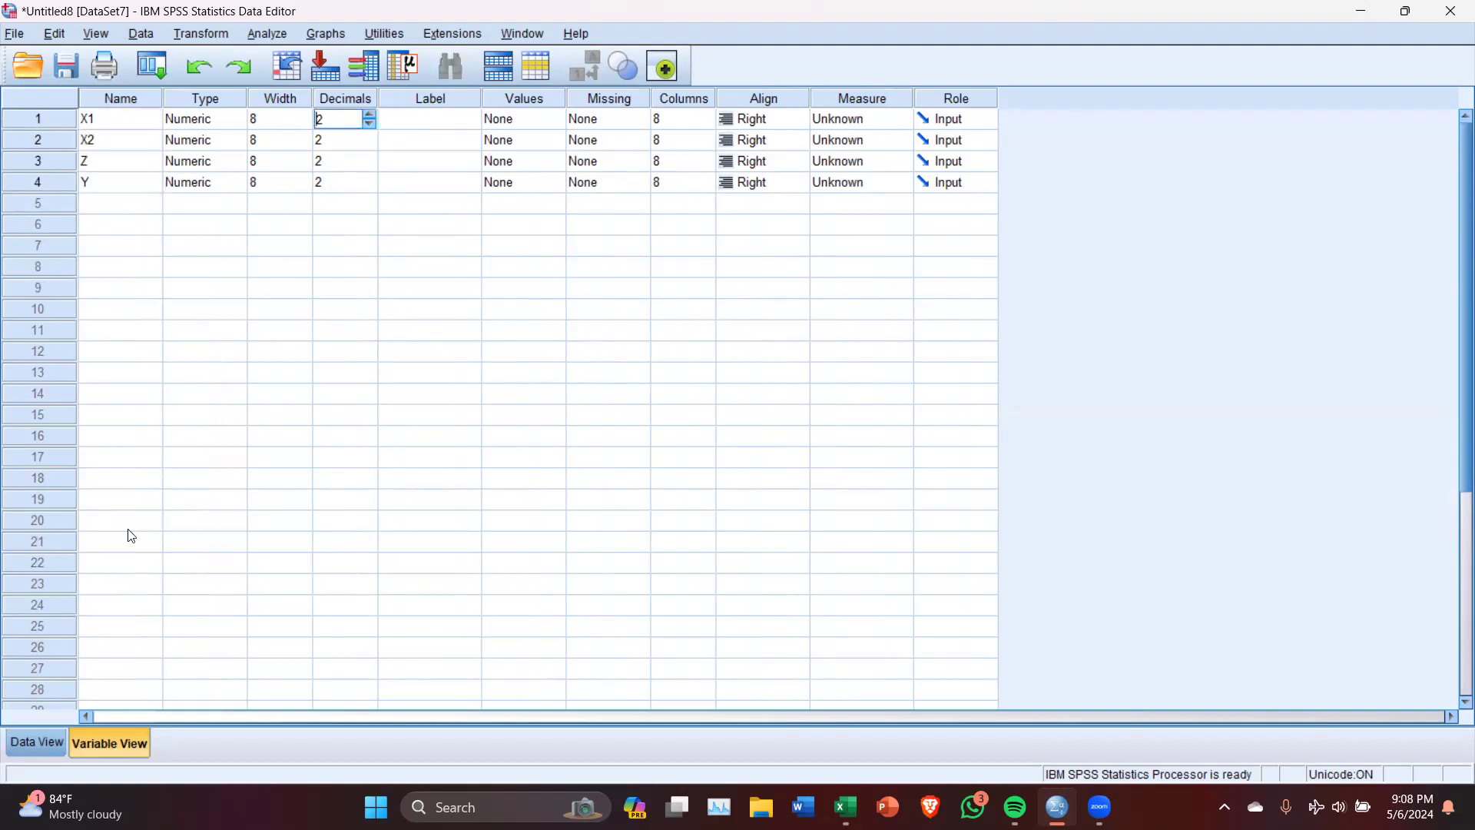
{"action": "left_click", "coordinate": [39, 741]}
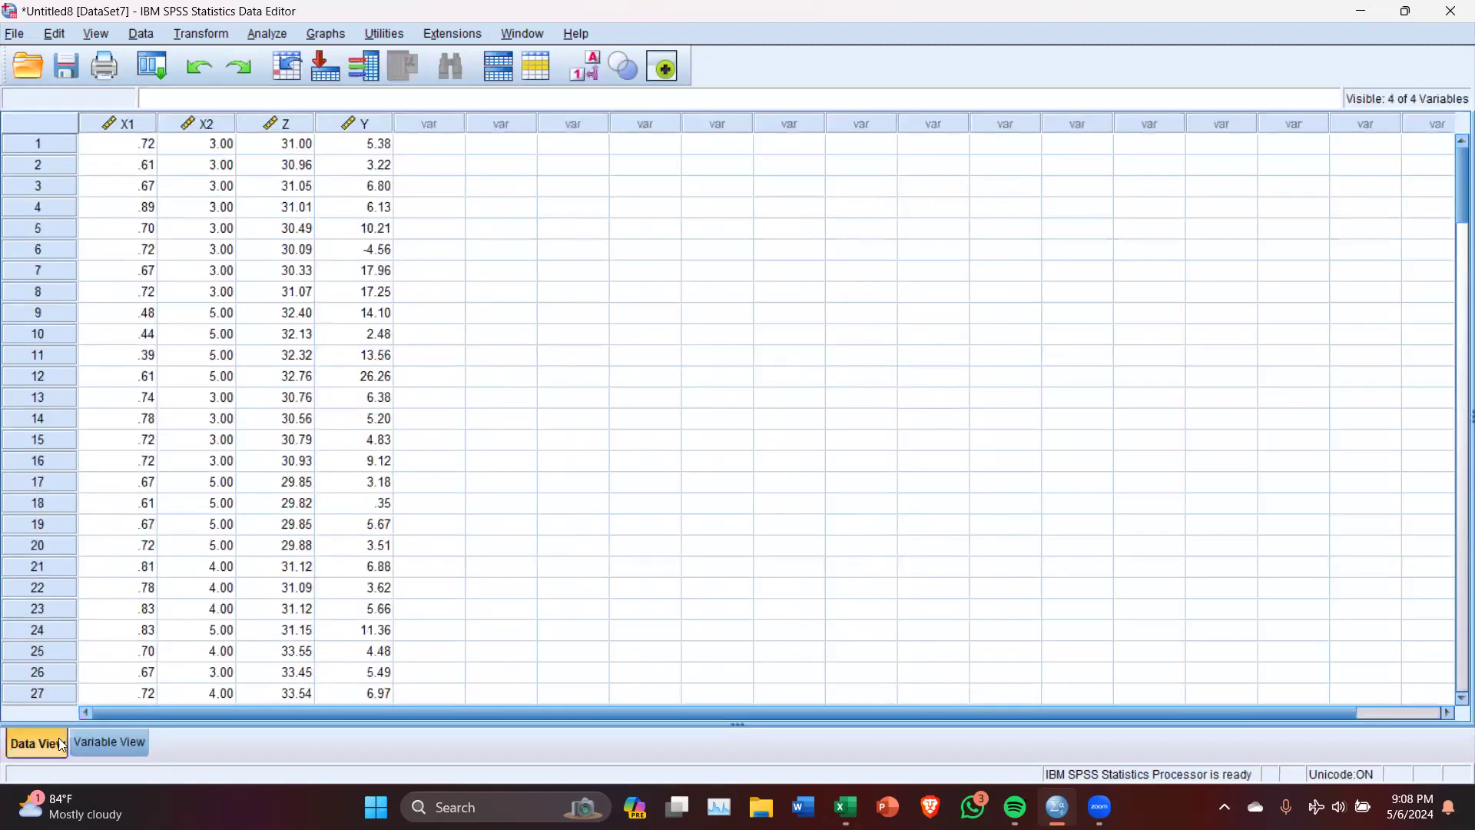
{"action": "left_click", "coordinate": [99, 743]}
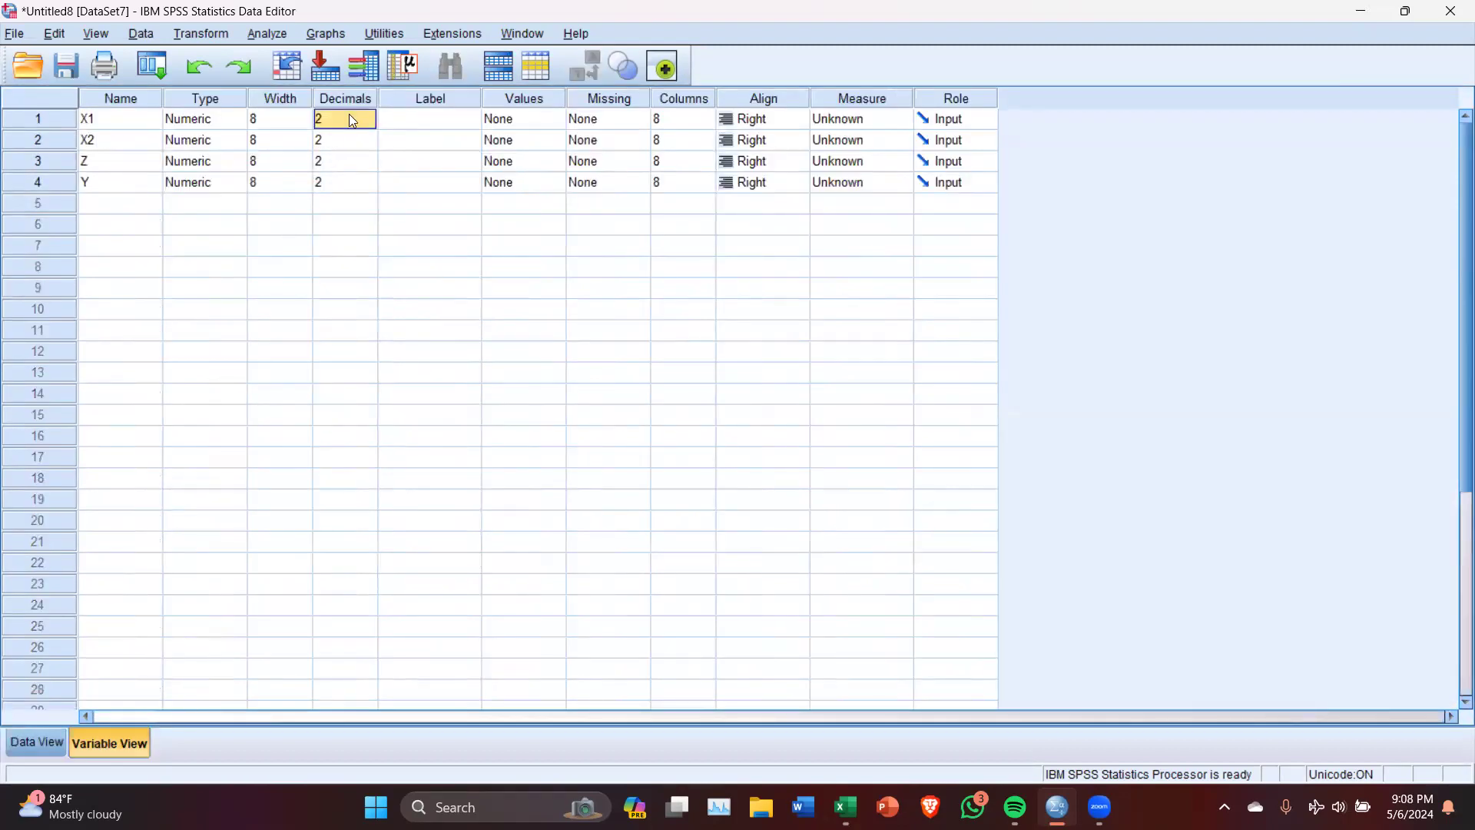
{"action": "left_click", "coordinate": [368, 115]}
{"action": "left_click", "coordinate": [370, 113]}
{"action": "left_click", "coordinate": [370, 114]}
{"action": "left_click", "coordinate": [370, 113]}
{"action": "left_click", "coordinate": [36, 742]}
Set the number of decimals for variable X2 to 0 and return to the data values
{"action": "left_click", "coordinate": [98, 743]}
{"action": "left_click", "coordinate": [335, 142]}
{"action": "left_click", "coordinate": [368, 143]}
{"action": "left_click", "coordinate": [369, 144]}
{"action": "left_click", "coordinate": [370, 144]}
{"action": "left_click", "coordinate": [17, 745]}
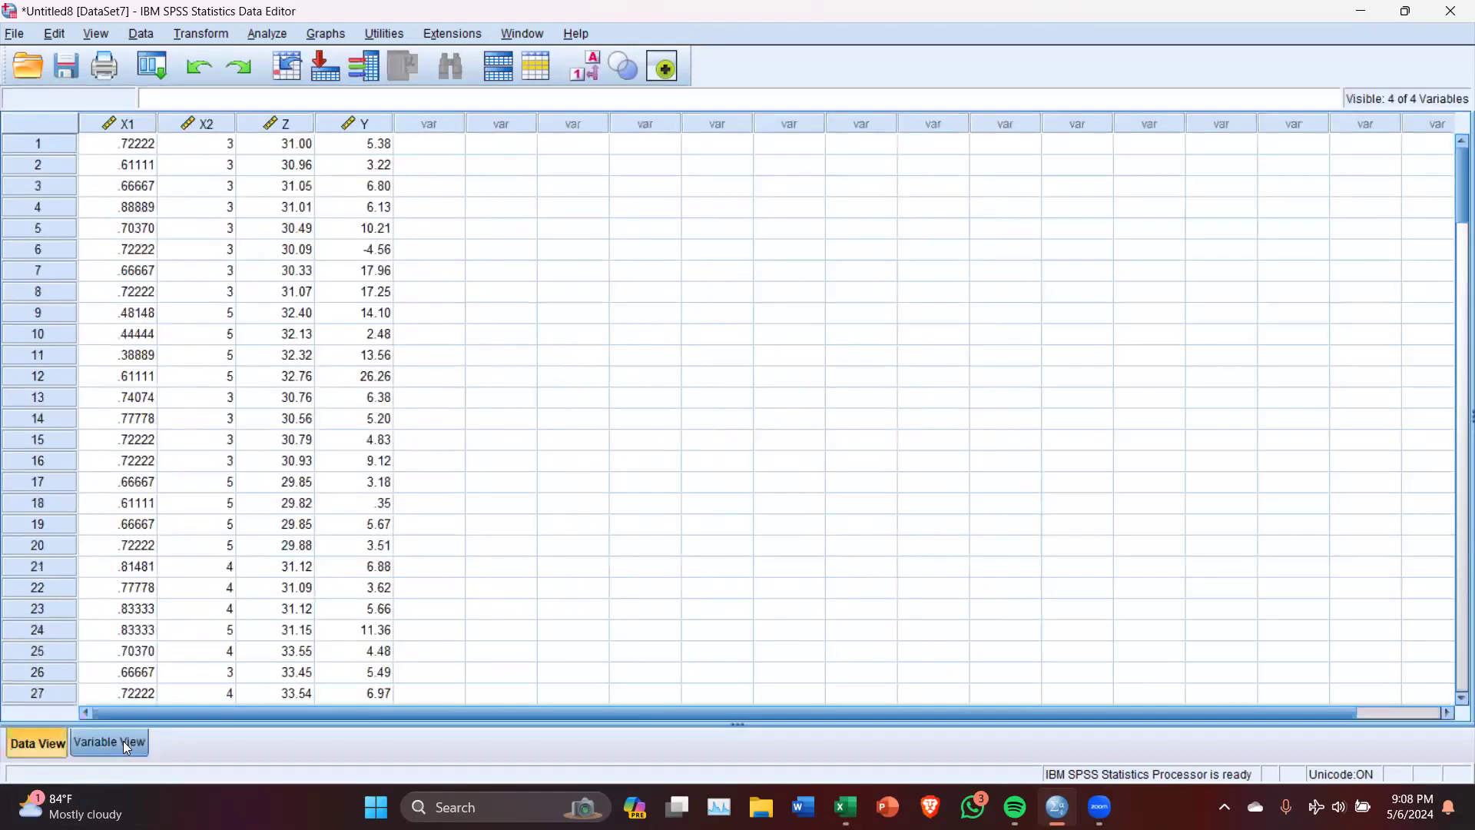
Set the number of decimals for variables Z and Y to 5
{"action": "left_click", "coordinate": [108, 743]}
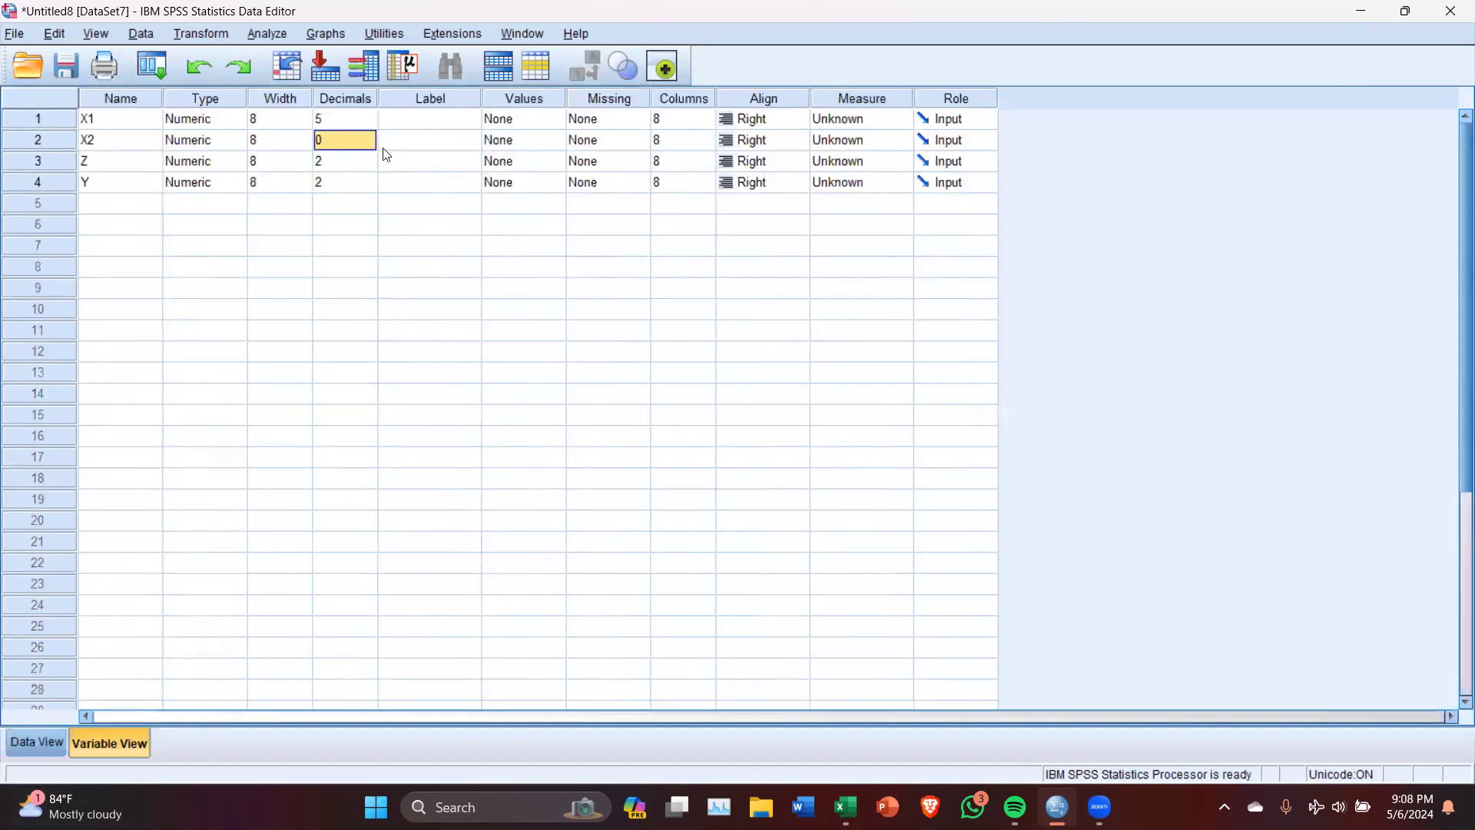
{"action": "left_click", "coordinate": [346, 161]}
{"action": "left_click", "coordinate": [366, 160]}
{"action": "left_click", "coordinate": [367, 158]}
{"action": "left_click", "coordinate": [367, 158]}
{"action": "left_click", "coordinate": [369, 179]}
{"action": "left_click", "coordinate": [369, 178]}
{"action": "left_click", "coordinate": [370, 178]}
{"action": "left_click", "coordinate": [369, 178]}
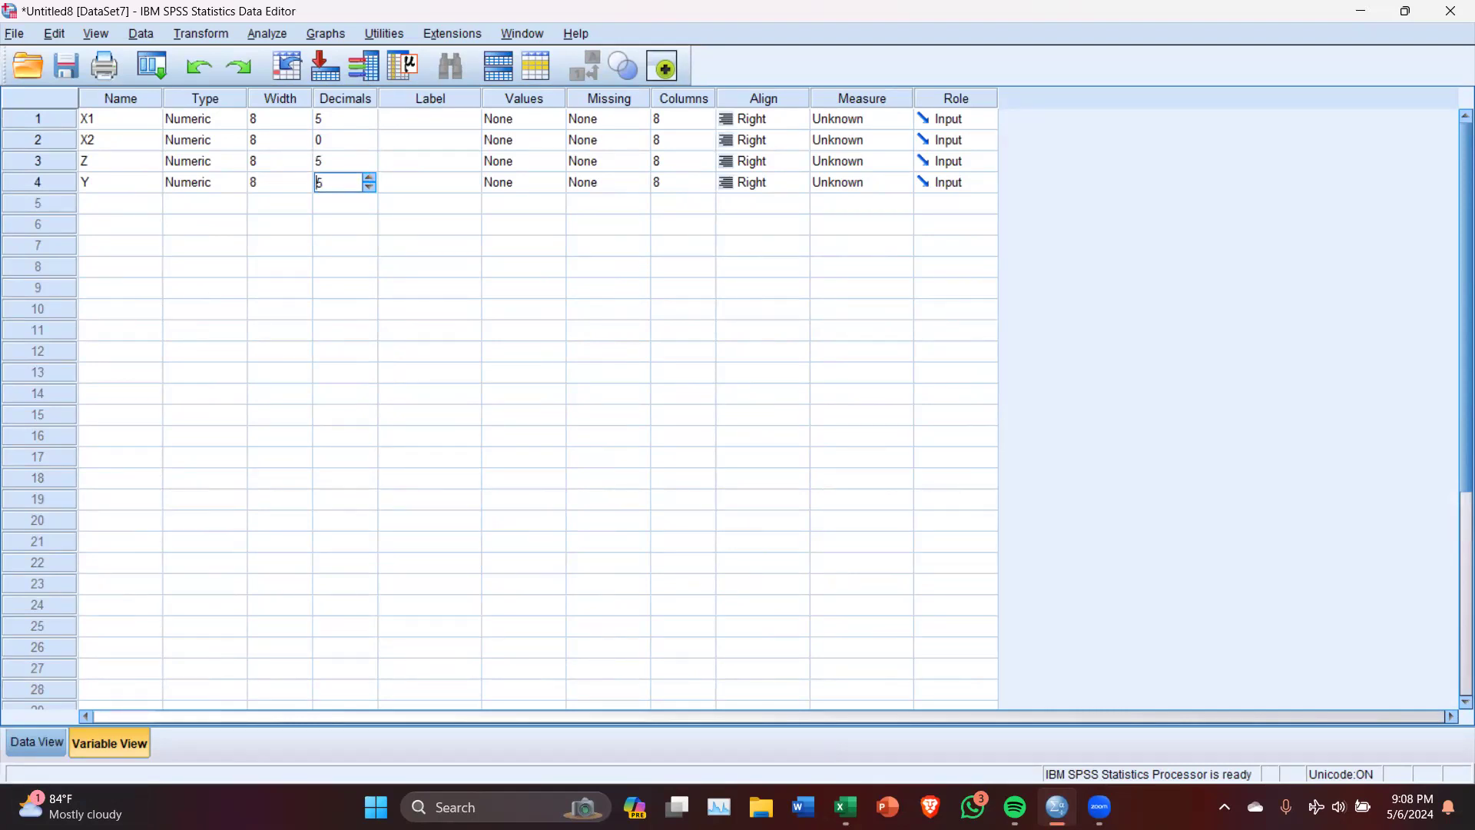
Check the column headings in the Excel workbook, and label X1, X2, Z and Y in SPSS as CED, PROPER, SIZE and ROA
{"action": "mouse_move", "coordinate": [846, 807]}
{"action": "left_click", "coordinate": [830, 705]}
{"action": "scroll", "coordinate": [626, 384], "scroll_direction": "up", "scroll_amount": 20}
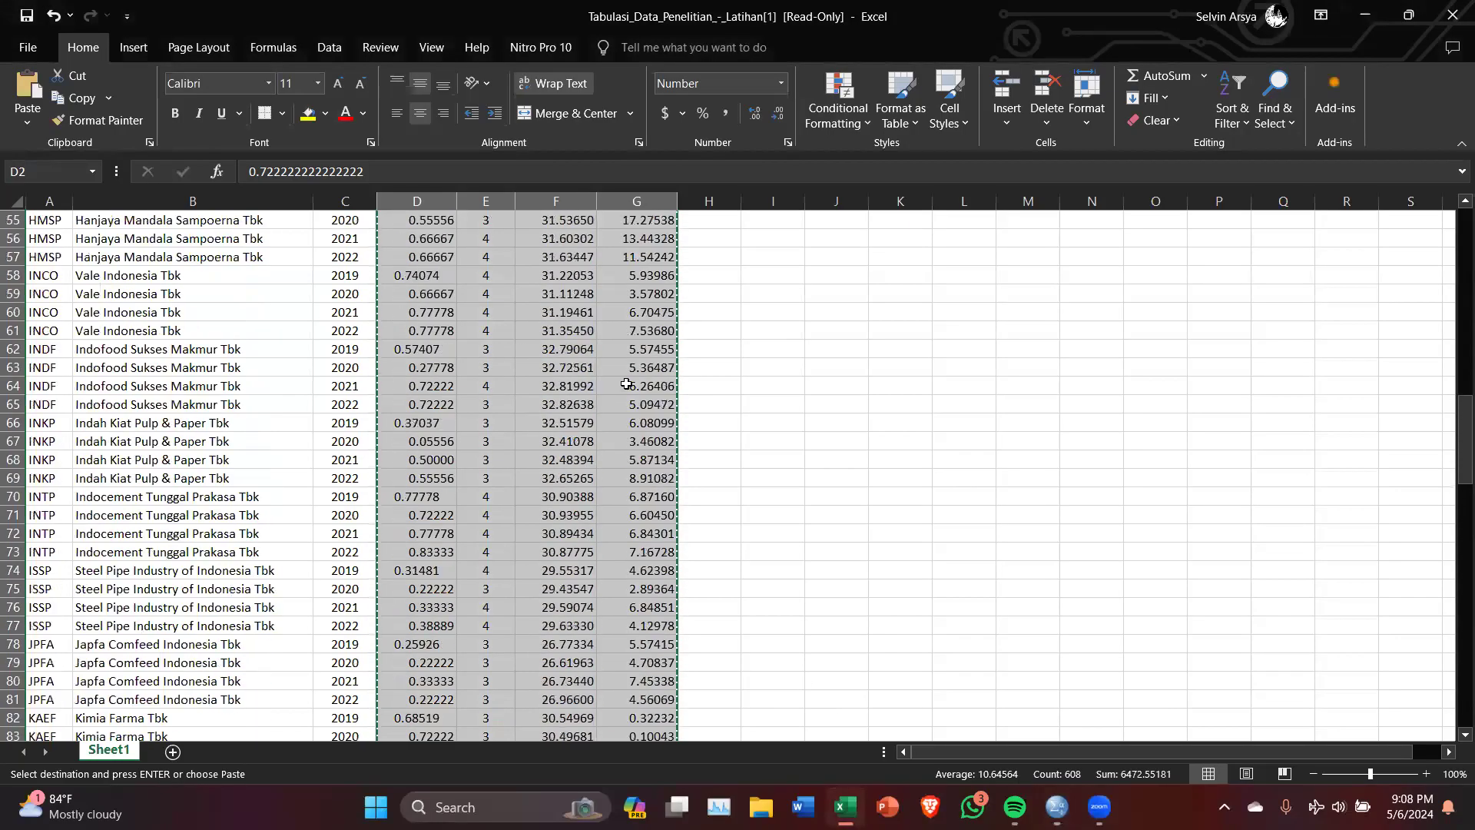
{"action": "scroll", "coordinate": [626, 384], "scroll_direction": "up", "scroll_amount": 18}
{"action": "mouse_move", "coordinate": [1014, 807]}
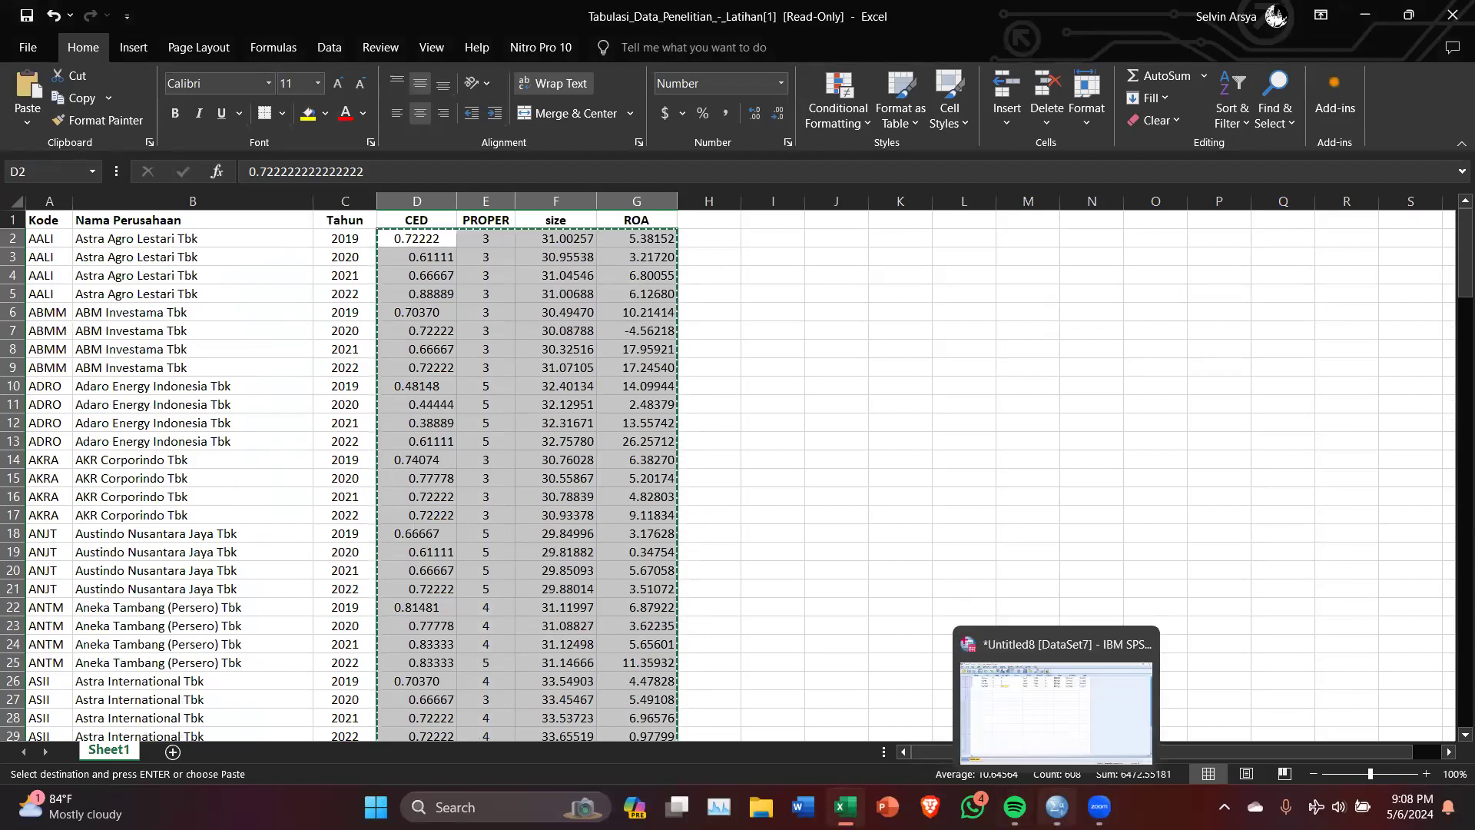
{"action": "left_click", "coordinate": [1057, 703]}
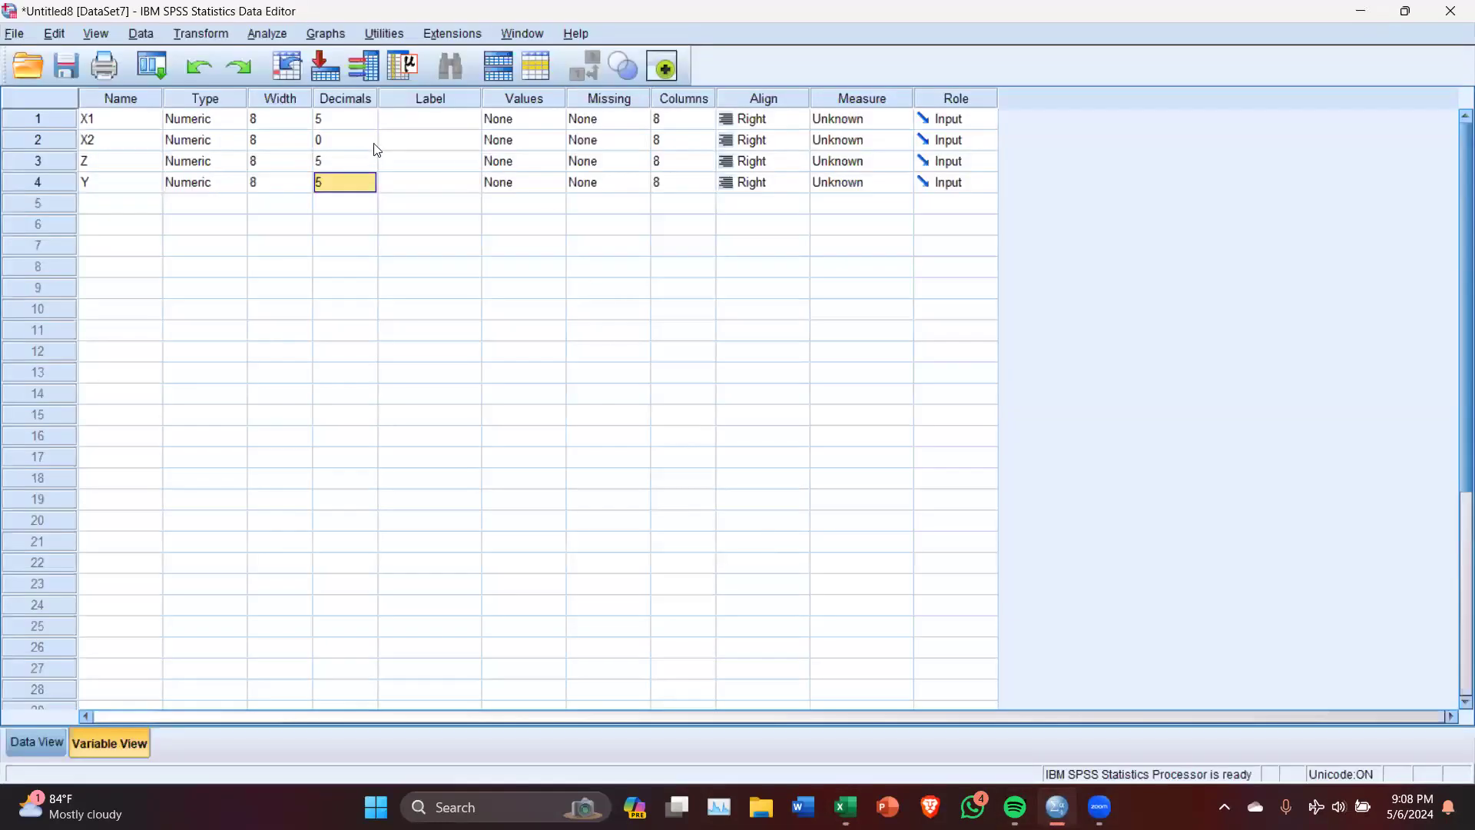
{"action": "left_click", "coordinate": [422, 120]}
{"action": "type", "text": "CED"}
{"action": "left_click", "coordinate": [411, 147]}
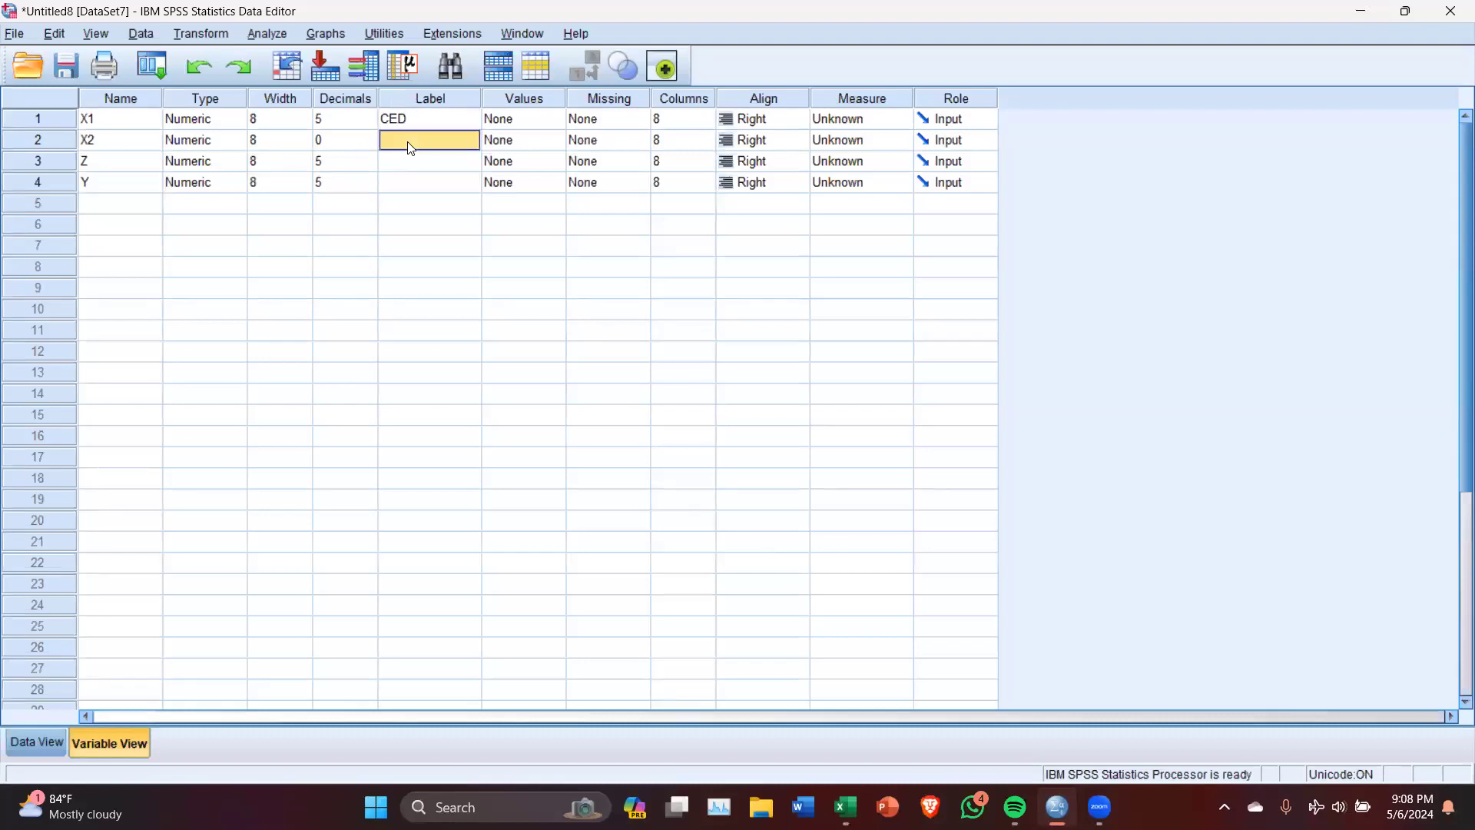
{"action": "type", "text": "PROPER"}
{"action": "left_click", "coordinate": [419, 168]}
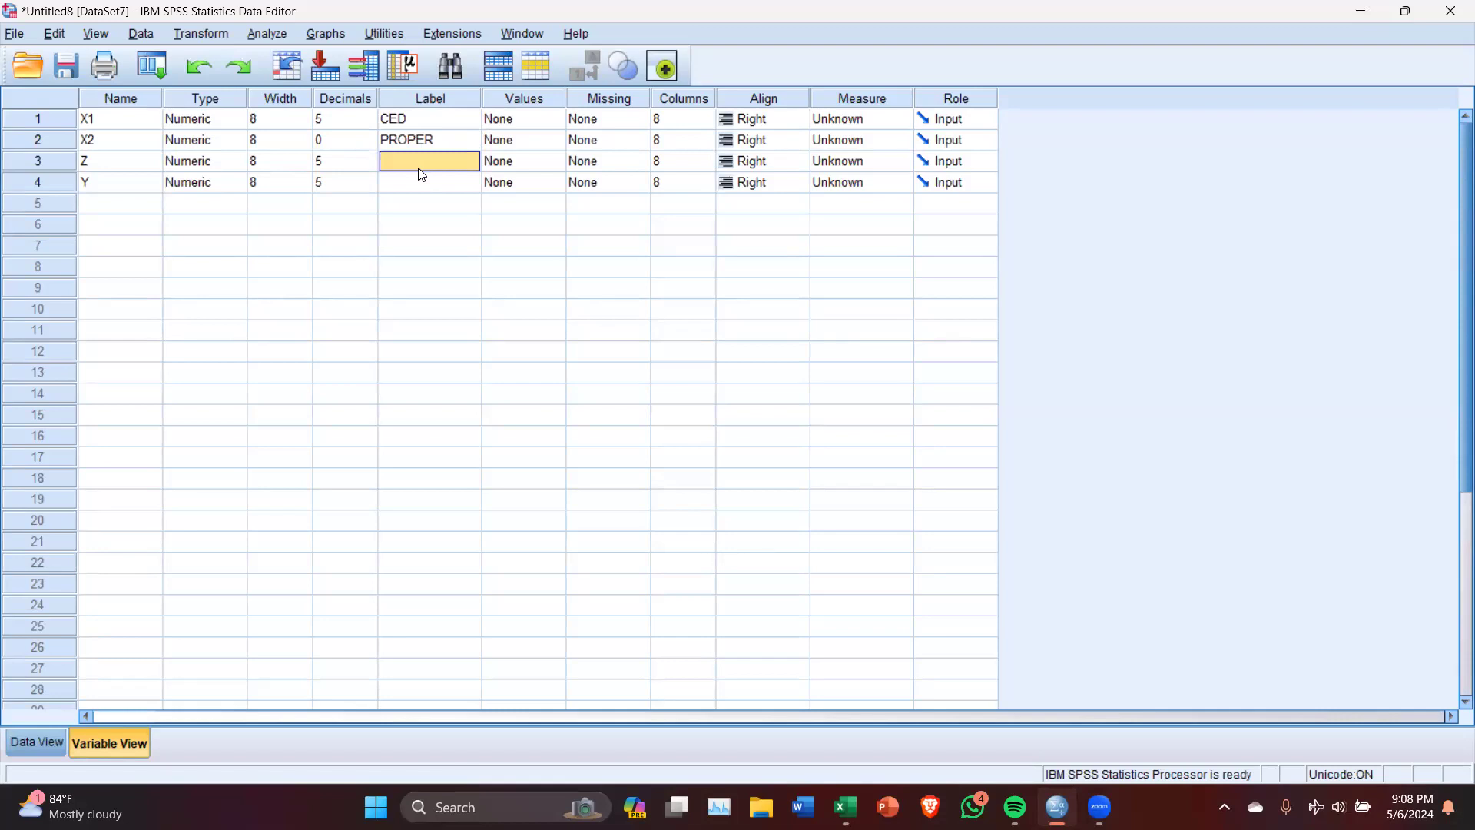
{"action": "type", "text": "SIZE"}
{"action": "left_click", "coordinate": [437, 188]}
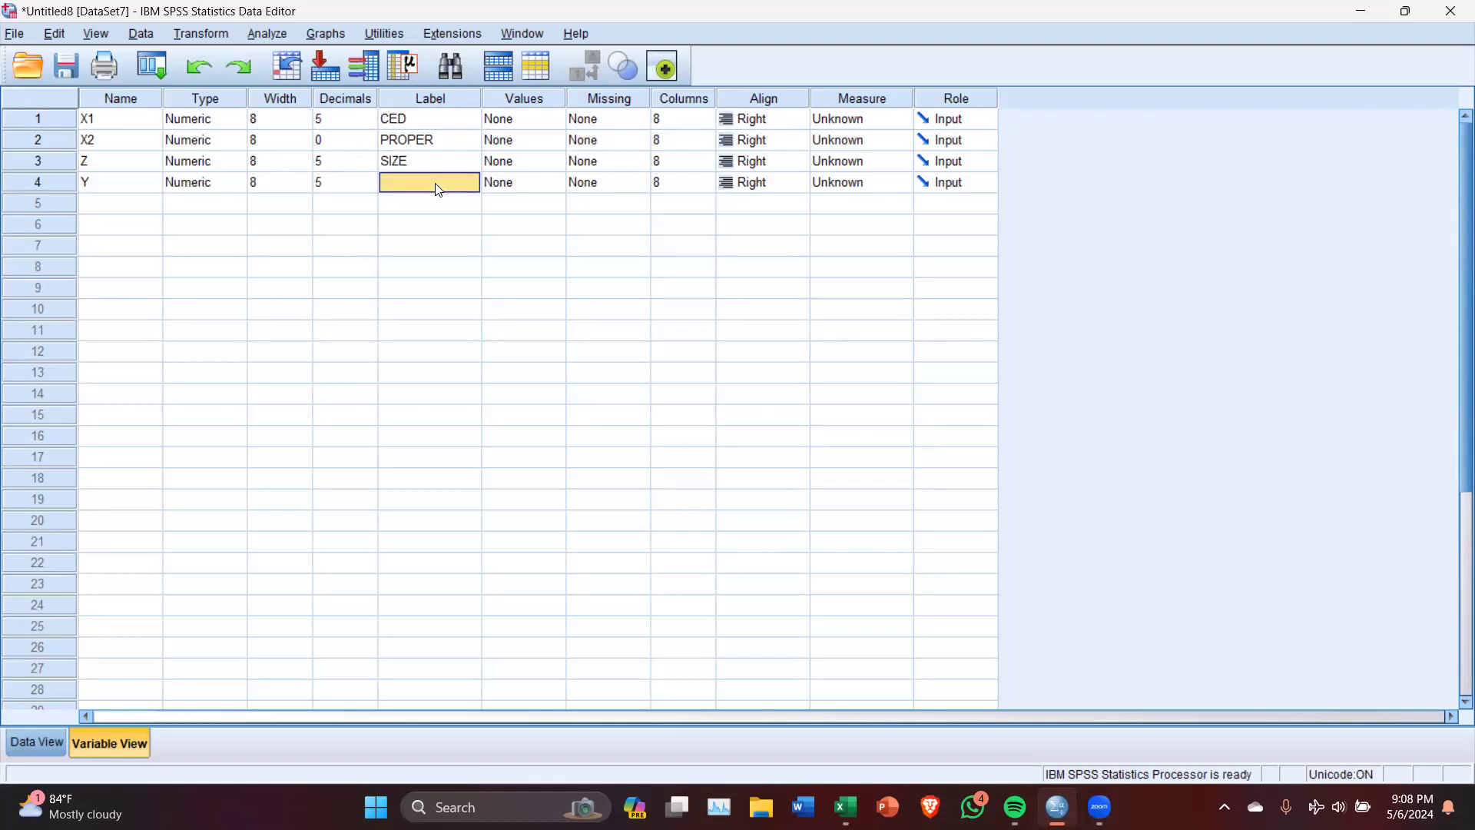
{"action": "type", "text": "ROA"}
Set the measurement level of all four variables to Scale and return to the data values
{"action": "left_click", "coordinate": [865, 119]}
{"action": "left_click", "coordinate": [894, 141]}
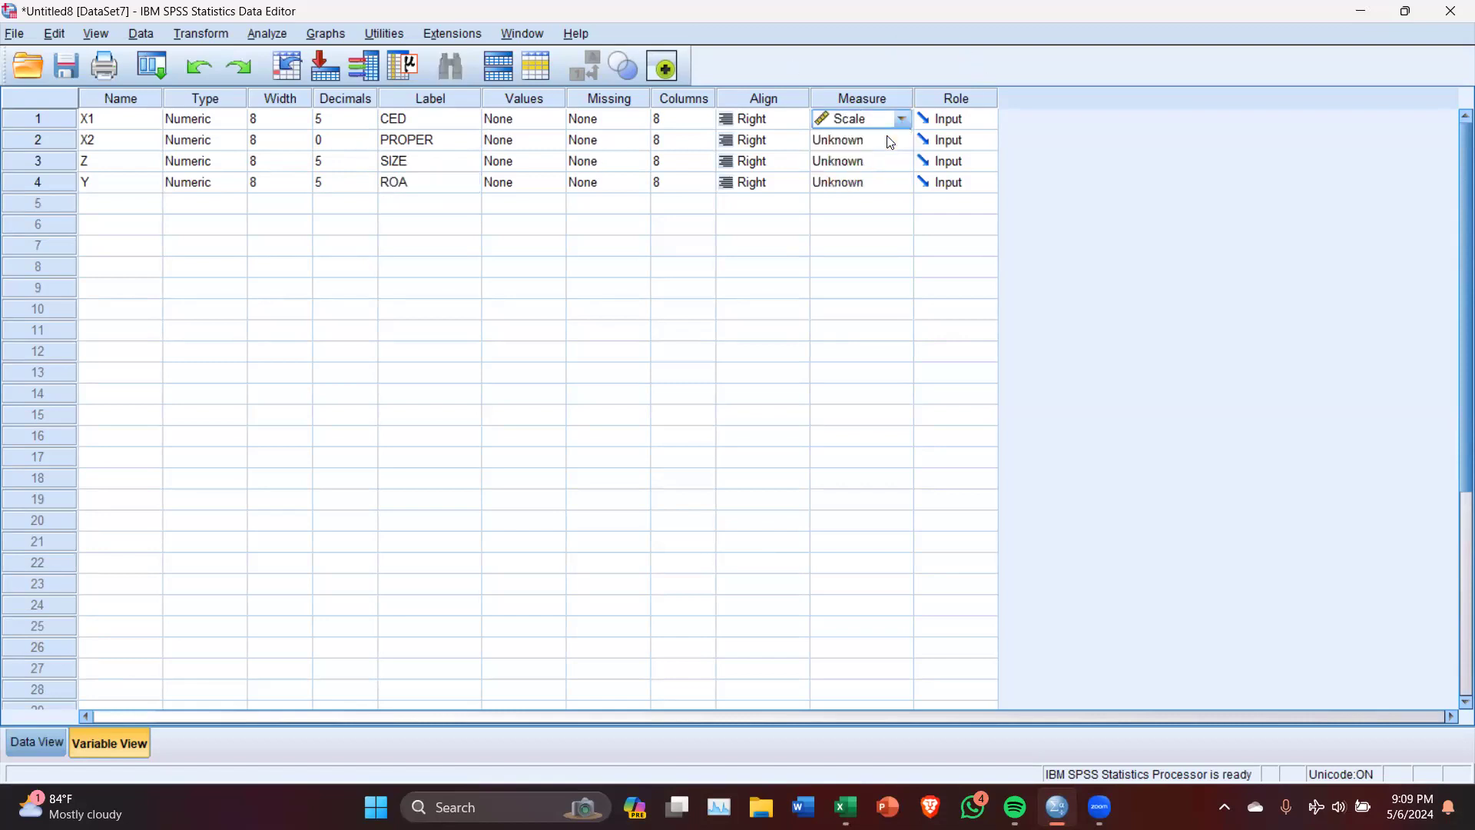
{"action": "left_click", "coordinate": [865, 140]}
{"action": "left_click", "coordinate": [868, 161]}
{"action": "left_click", "coordinate": [867, 181]}
{"action": "left_click", "coordinate": [871, 184]}
{"action": "left_click", "coordinate": [845, 205]}
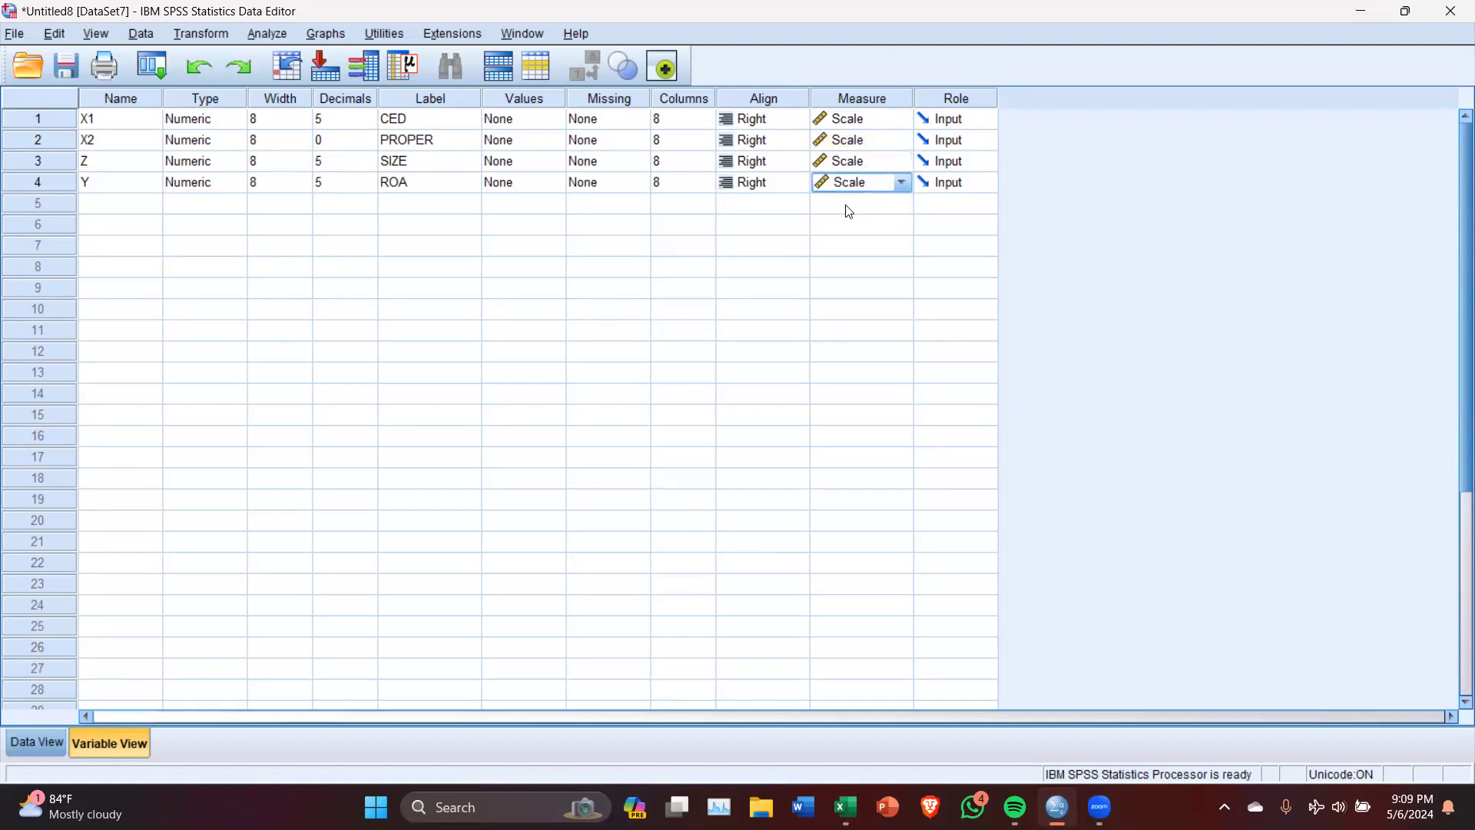
{"action": "left_click", "coordinate": [32, 744]}
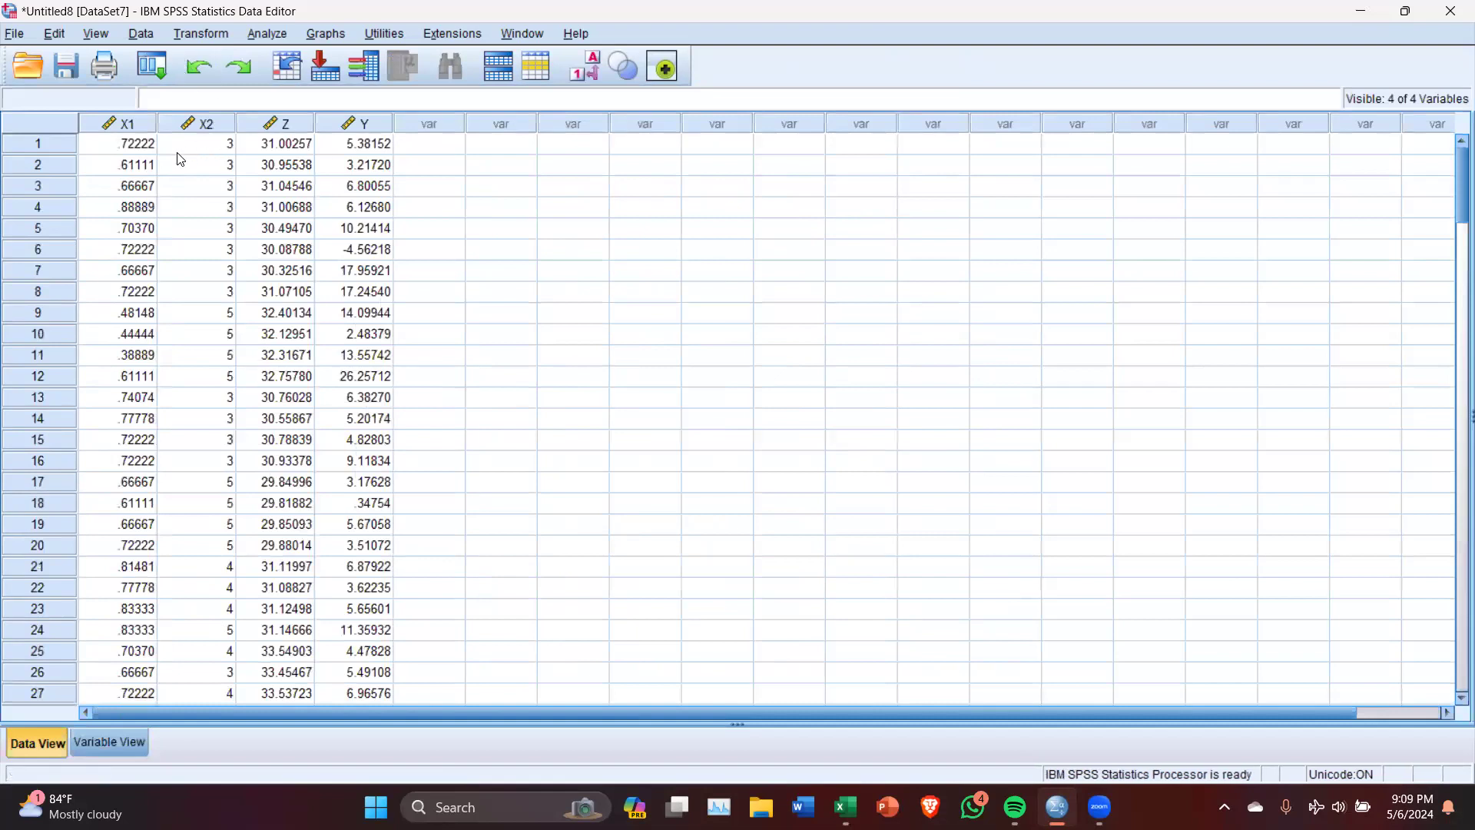
Start a linear regression with SIZE [Z] as the dependent variable
{"action": "left_click", "coordinate": [276, 34]}
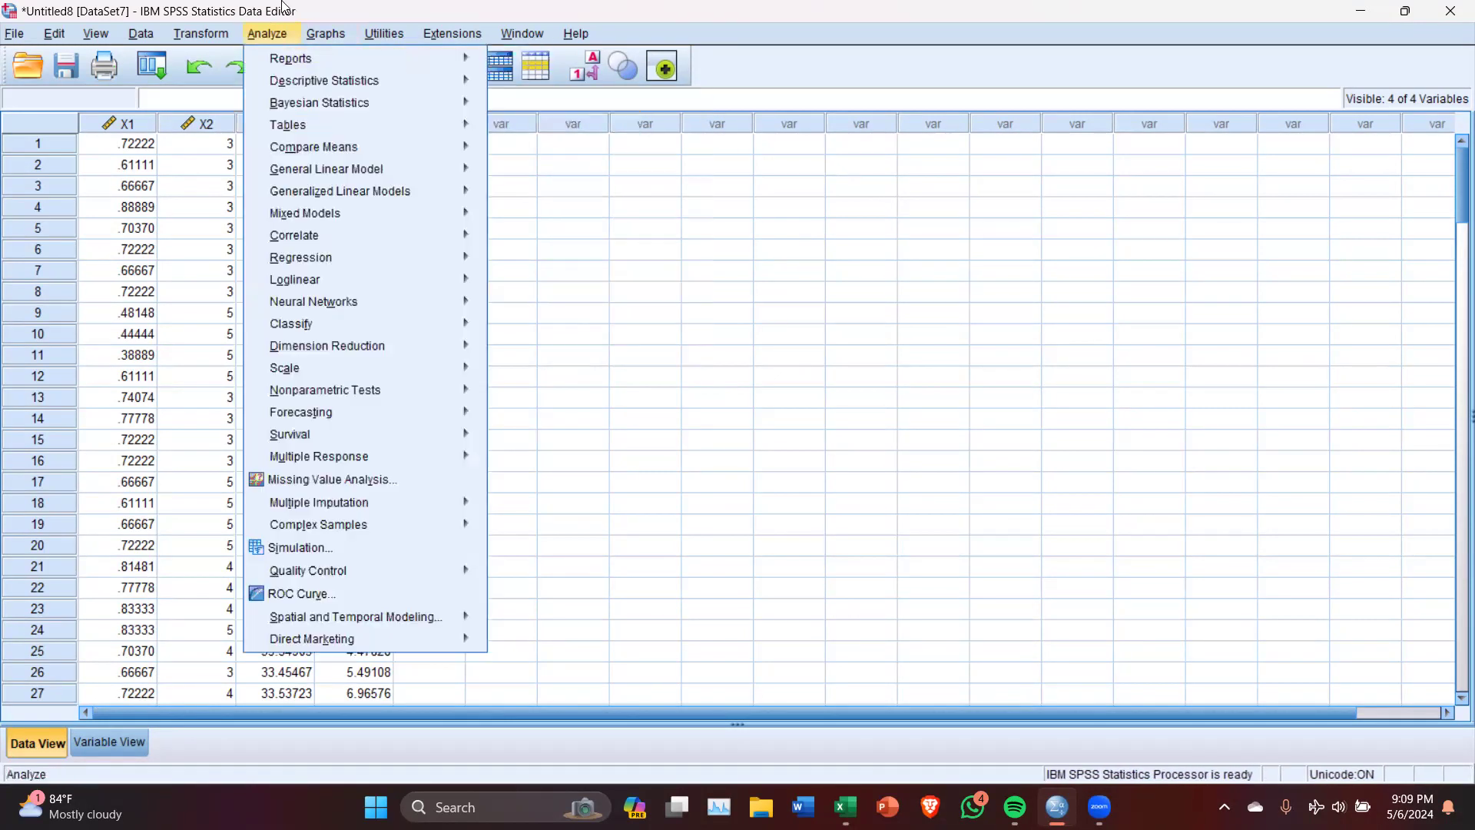
{"action": "mouse_move", "coordinate": [327, 256]}
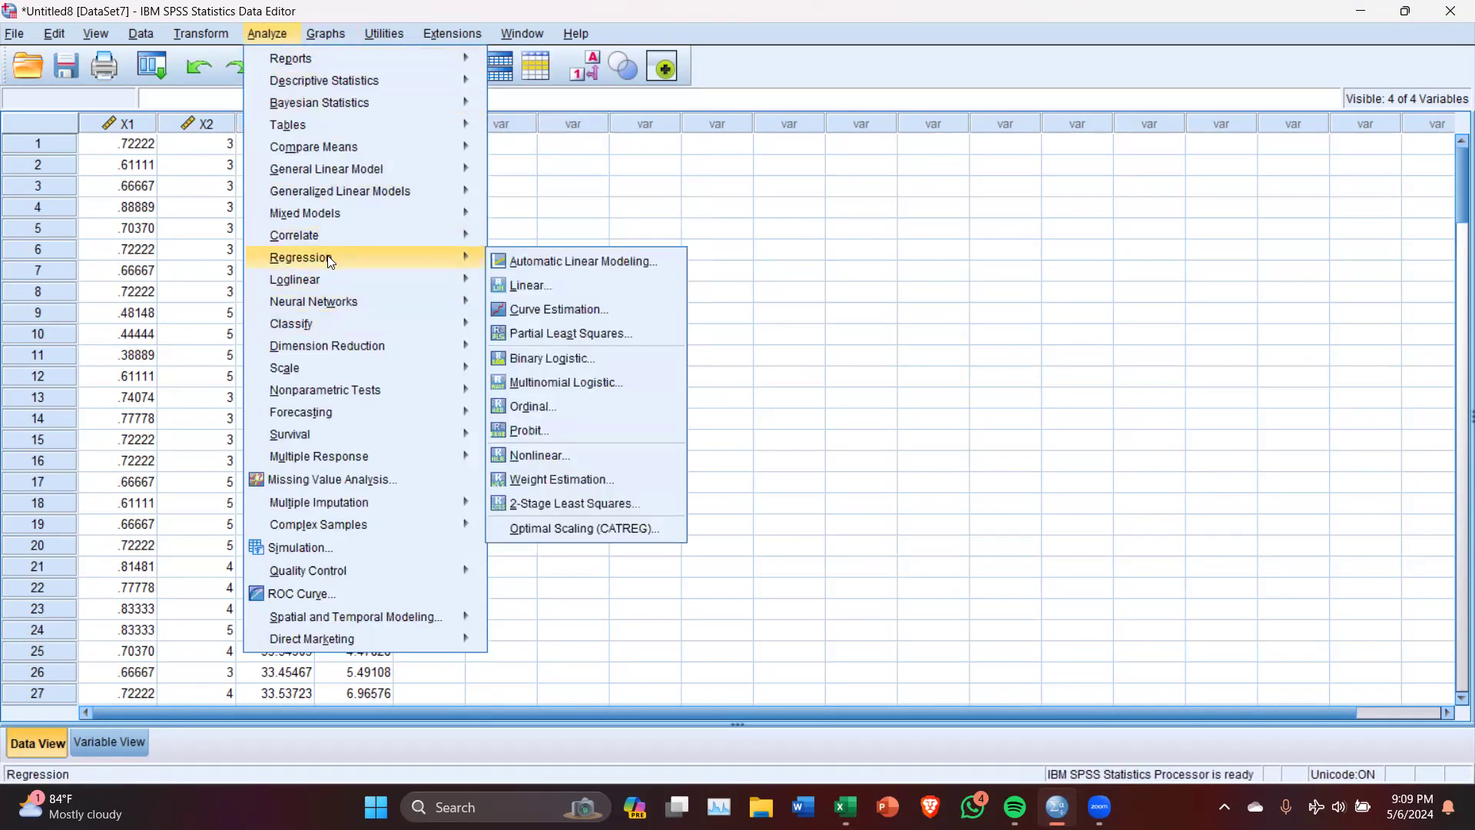
{"action": "left_click", "coordinate": [530, 285]}
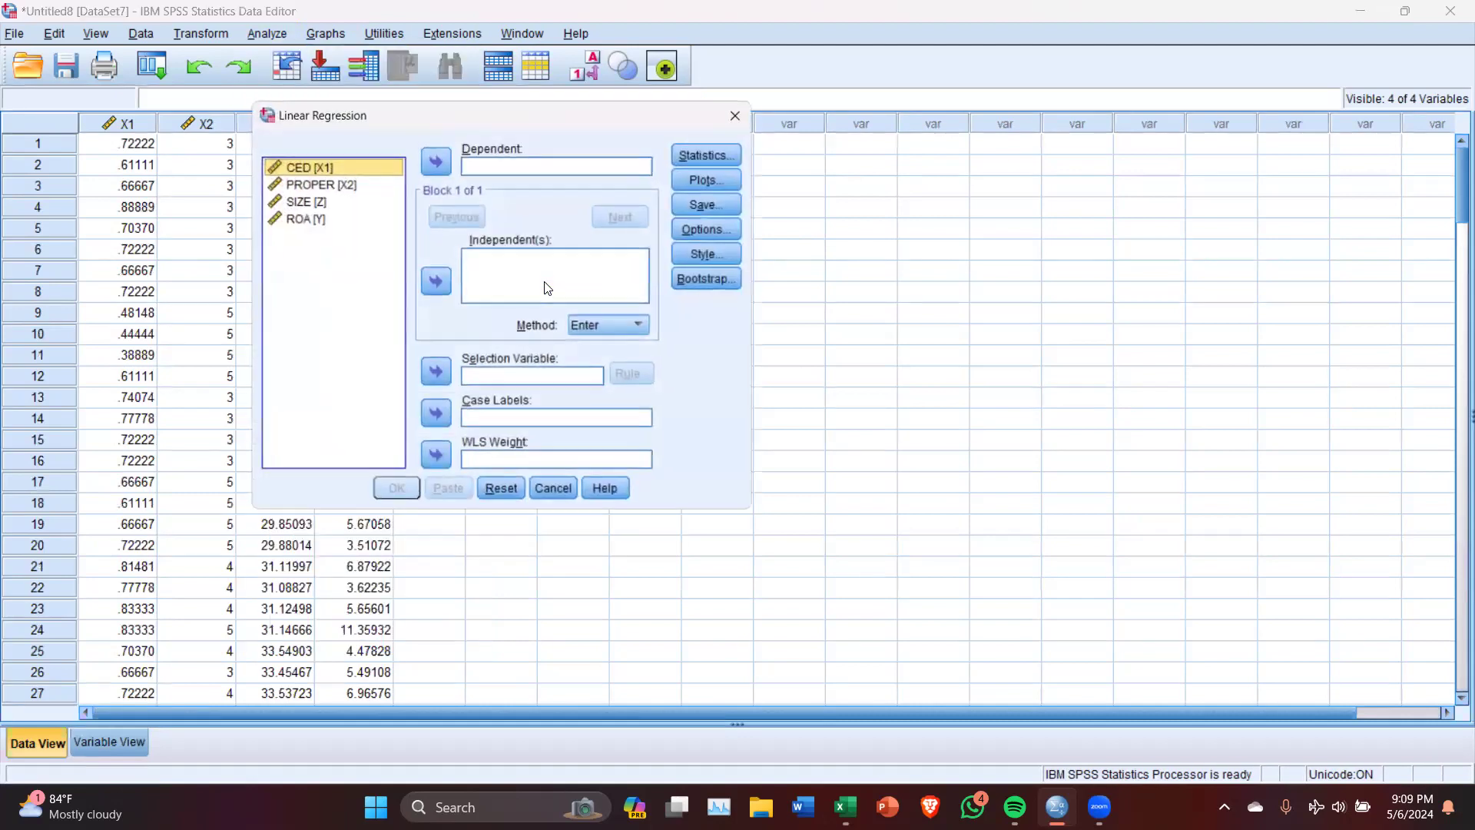
{"action": "left_click", "coordinate": [346, 202]}
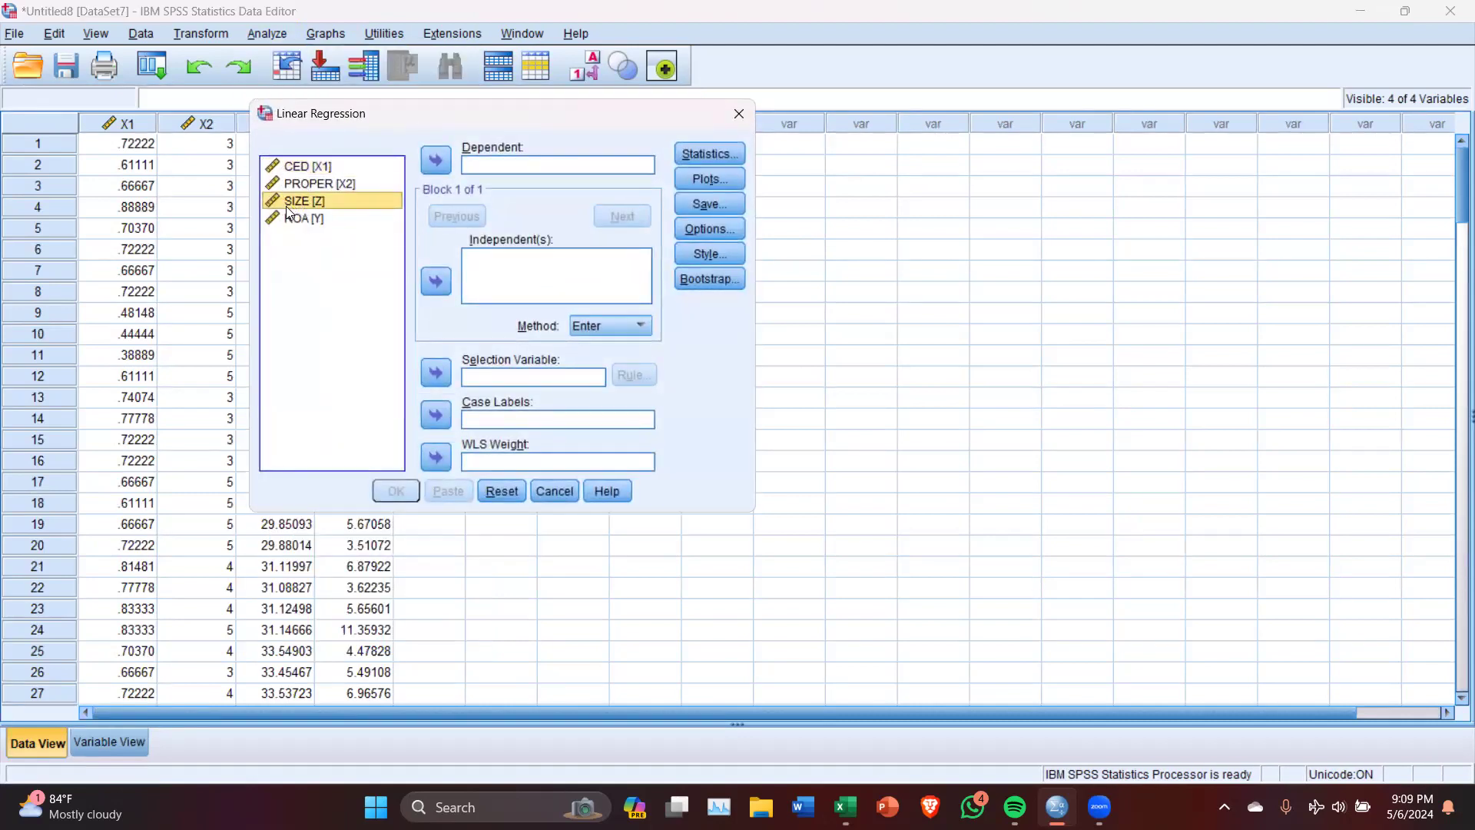
{"action": "left_click", "coordinate": [432, 164]}
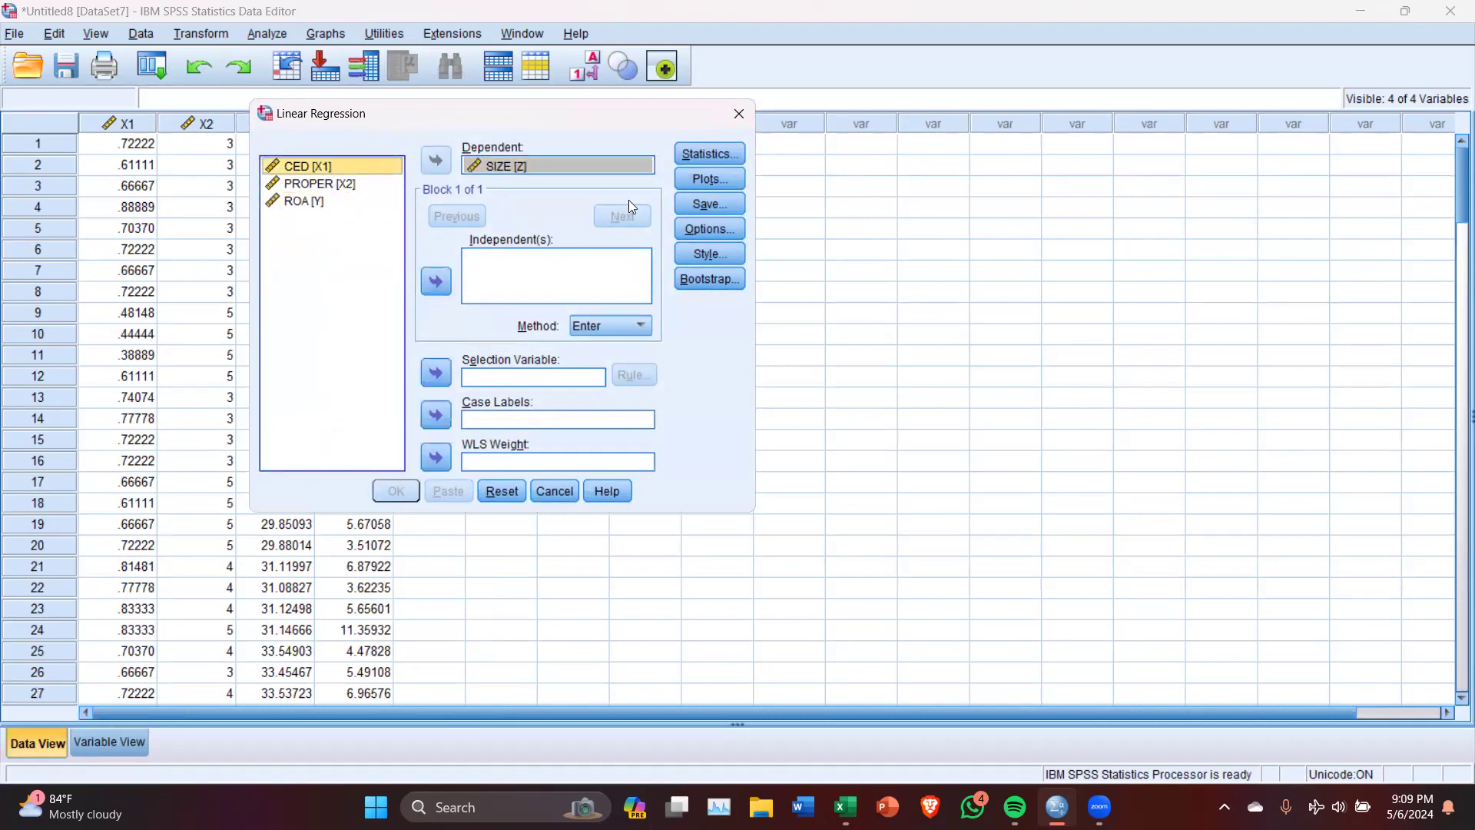
Add CED [X1] as the independent variable of the regression
{"action": "left_click", "coordinate": [339, 184]}
{"action": "left_click", "coordinate": [352, 168]}
{"action": "left_click", "coordinate": [353, 184]}
{"action": "left_click", "coordinate": [348, 166]}
{"action": "left_click", "coordinate": [349, 190]}
{"action": "left_click", "coordinate": [340, 164]}
{"action": "left_click", "coordinate": [343, 184]}
{"action": "left_click", "coordinate": [338, 167]}
{"action": "left_click", "coordinate": [341, 184]}
{"action": "left_click", "coordinate": [343, 166]}
{"action": "left_click", "coordinate": [435, 281]}
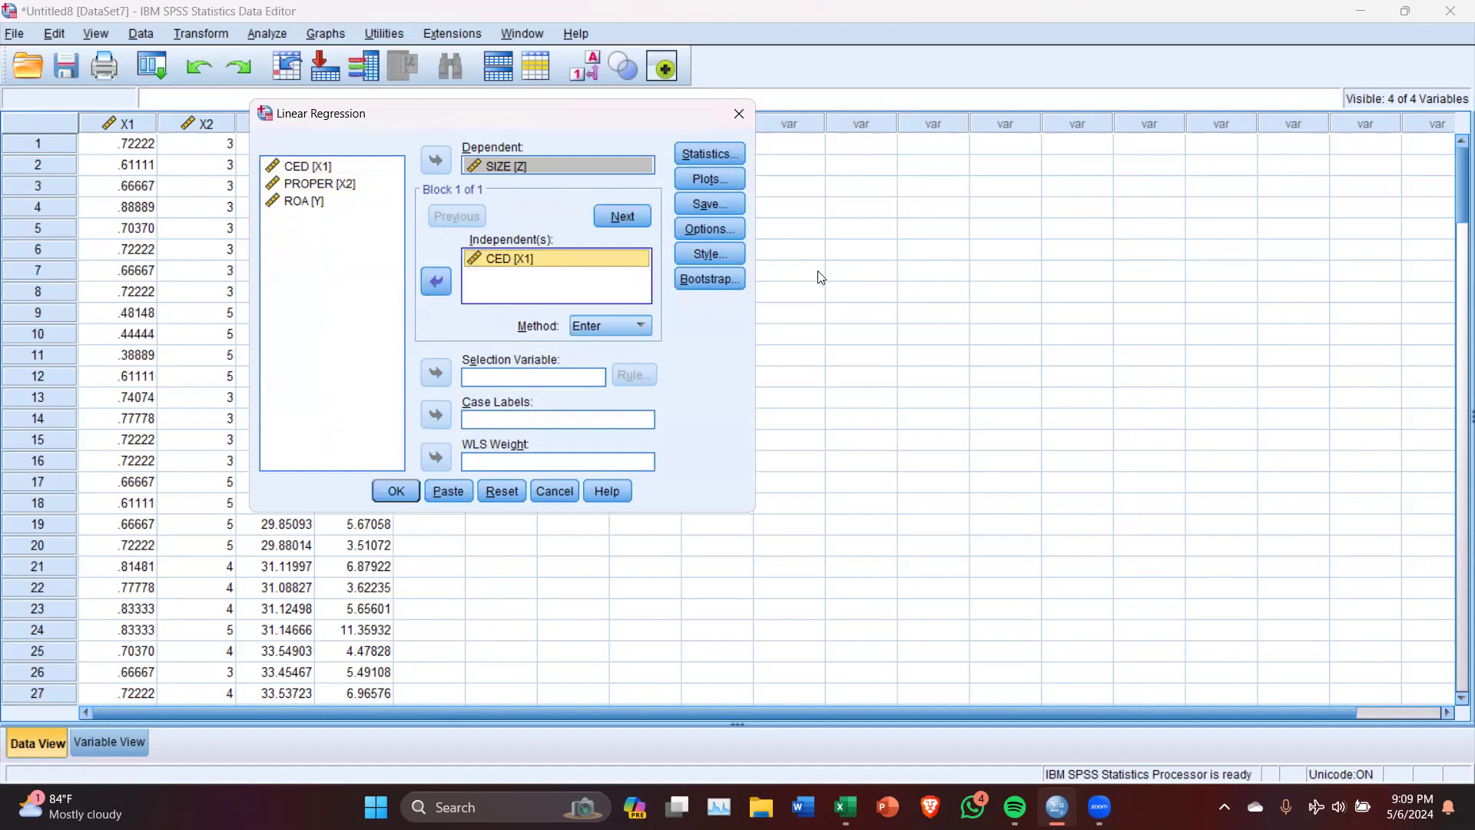
Run the regression with unstandardized residuals saved to the dataset, and close the output without saving it
{"action": "left_click", "coordinate": [712, 205]}
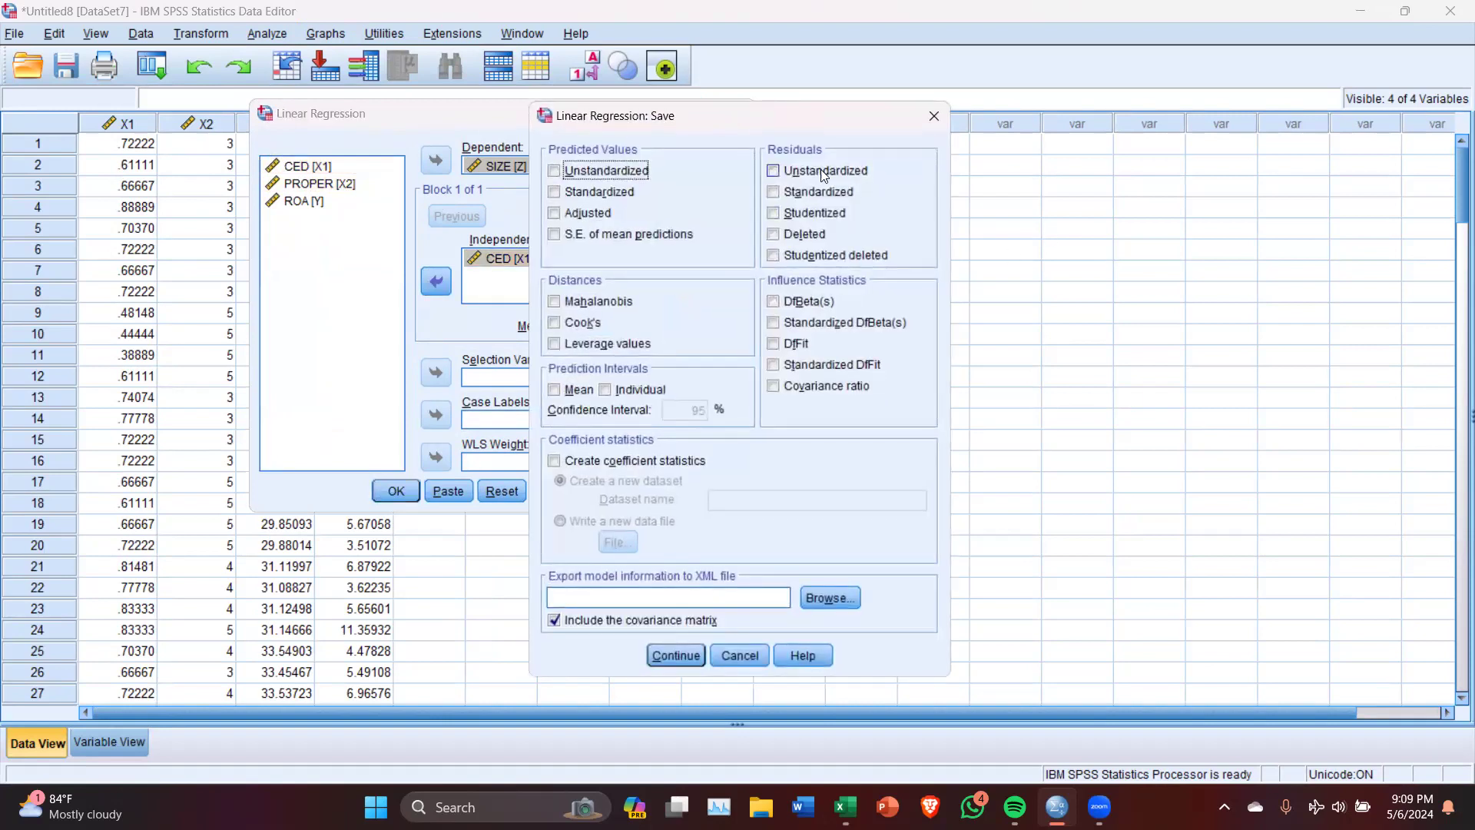
{"action": "left_click", "coordinate": [773, 170]}
{"action": "left_click", "coordinate": [687, 657]}
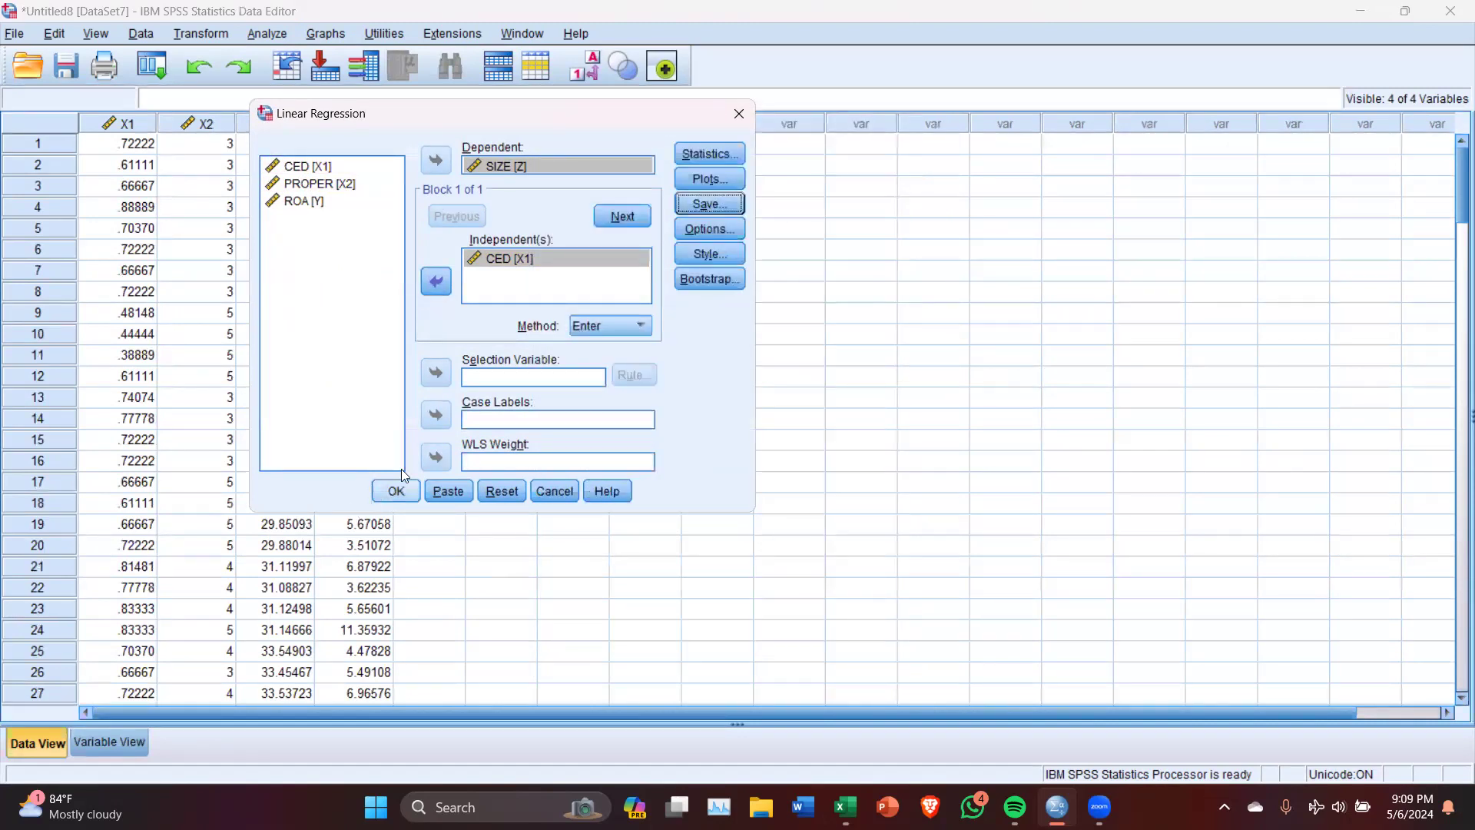
{"action": "left_click", "coordinate": [398, 487]}
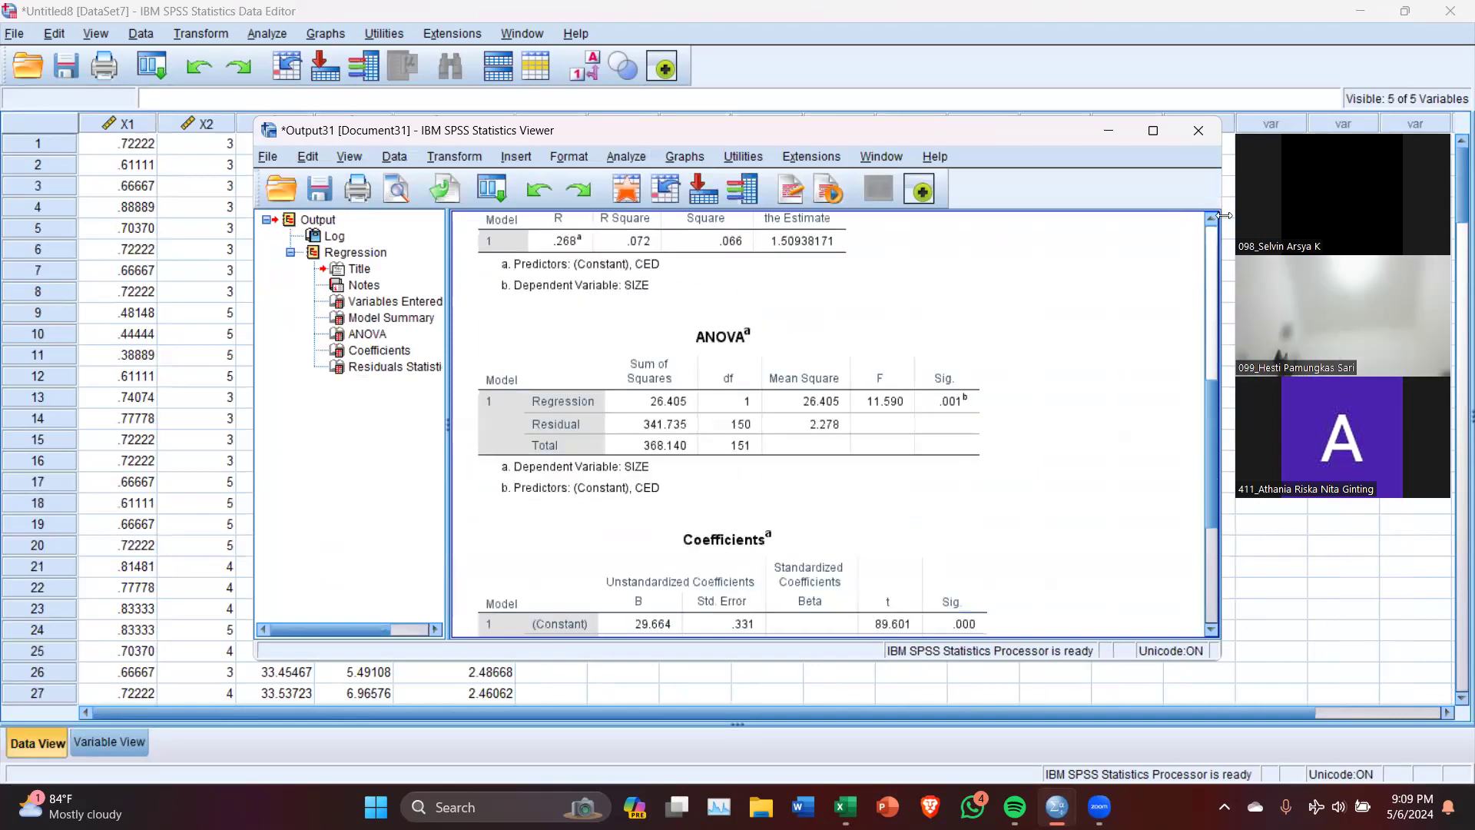
{"action": "left_click", "coordinate": [1197, 130]}
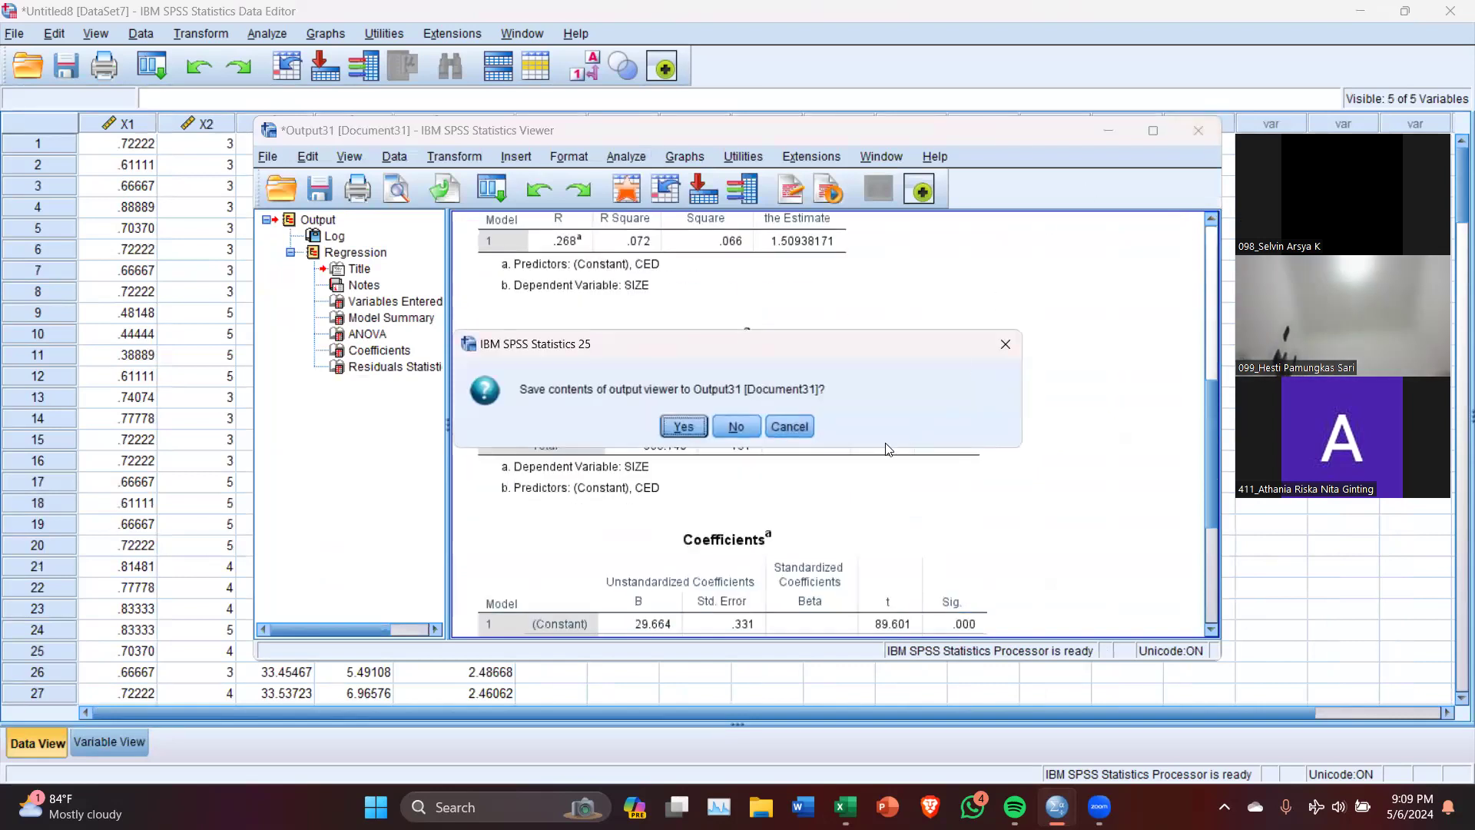
{"action": "left_click", "coordinate": [741, 429]}
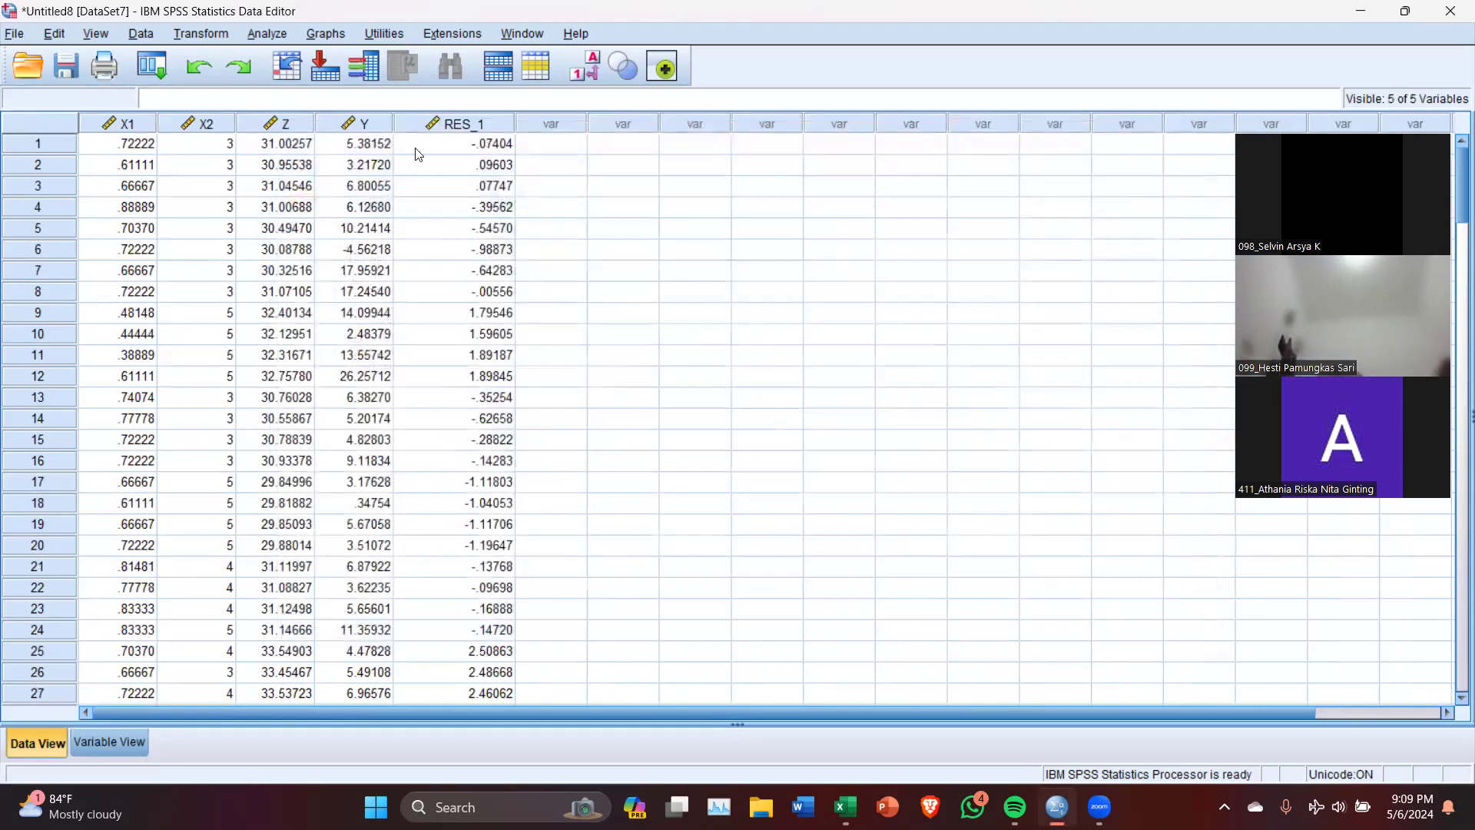
Examine the residual values in the RES_1 column
{"action": "left_click_drag", "start_coordinate": [461, 144], "coordinate": [476, 630]}
{"action": "left_click", "coordinate": [623, 418]}
{"action": "left_click_drag", "start_coordinate": [464, 146], "coordinate": [438, 455]}
{"action": "left_click_drag", "start_coordinate": [454, 375], "coordinate": [457, 164]}
{"action": "left_click", "coordinate": [623, 249]}
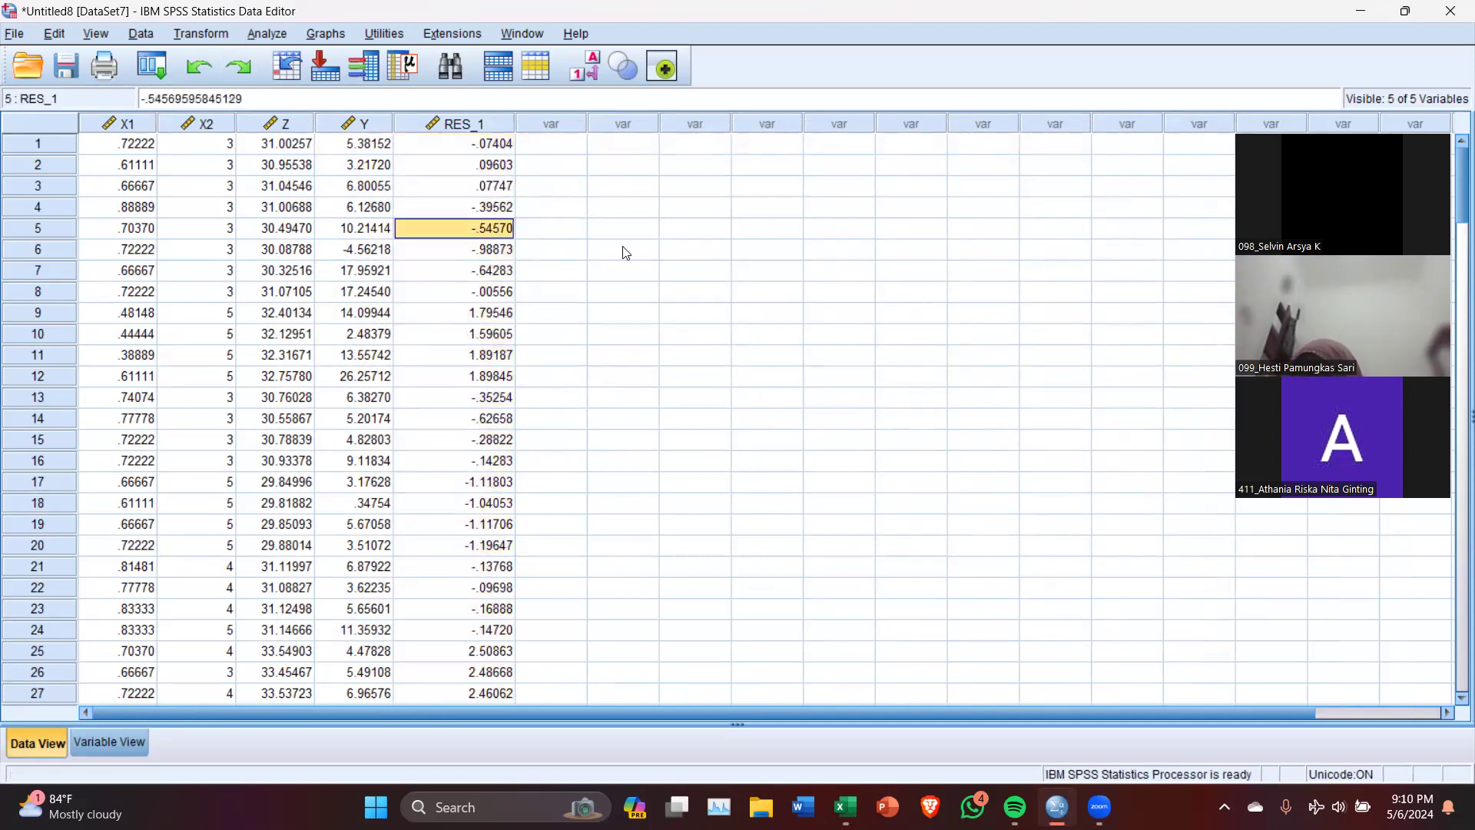
Start computing a new variable with ABSRES1 as the target variable
{"action": "left_click", "coordinate": [200, 34]}
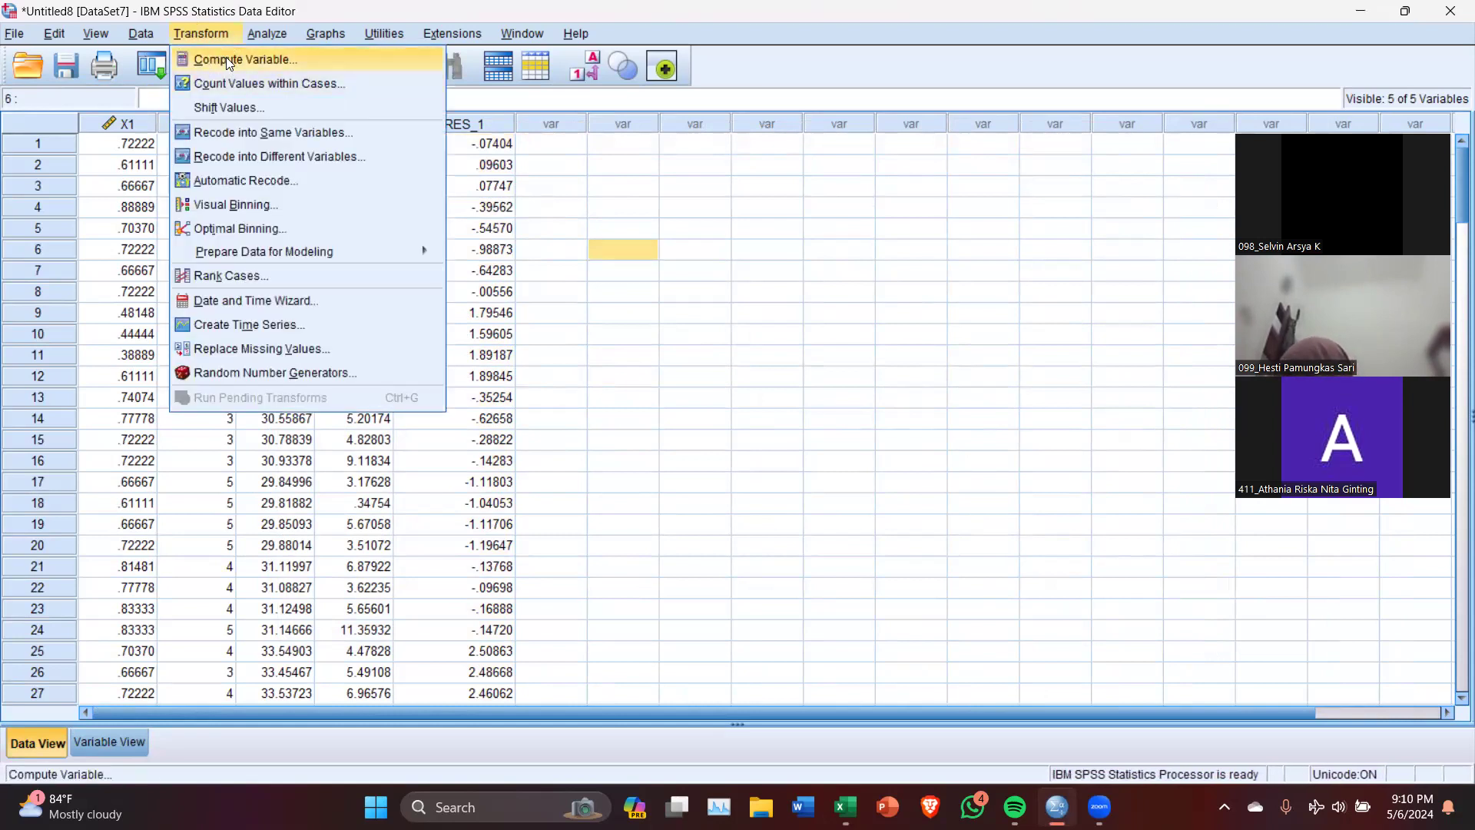
{"action": "left_click", "coordinate": [226, 58]}
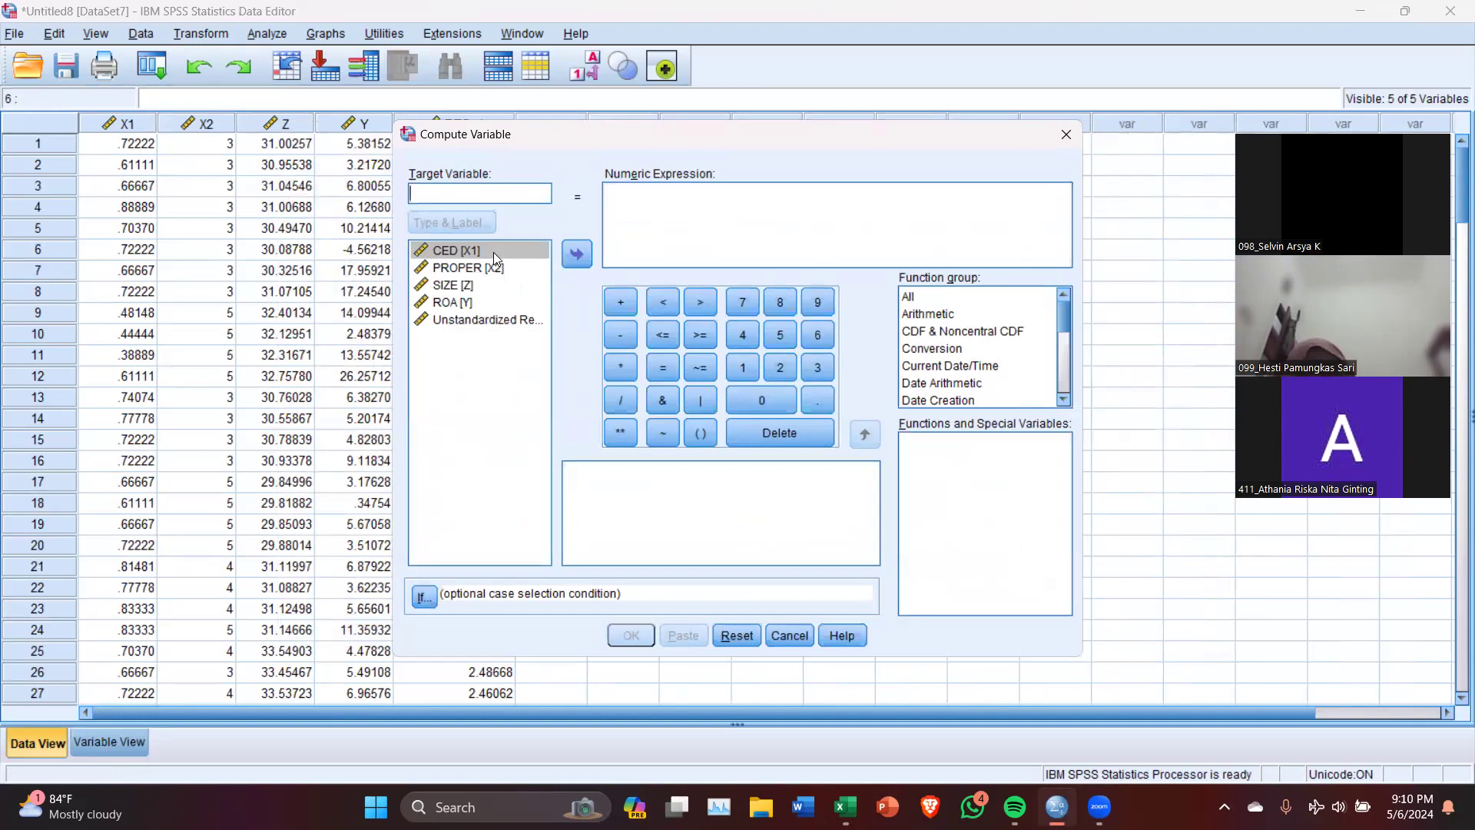
{"action": "type", "text": "A"}
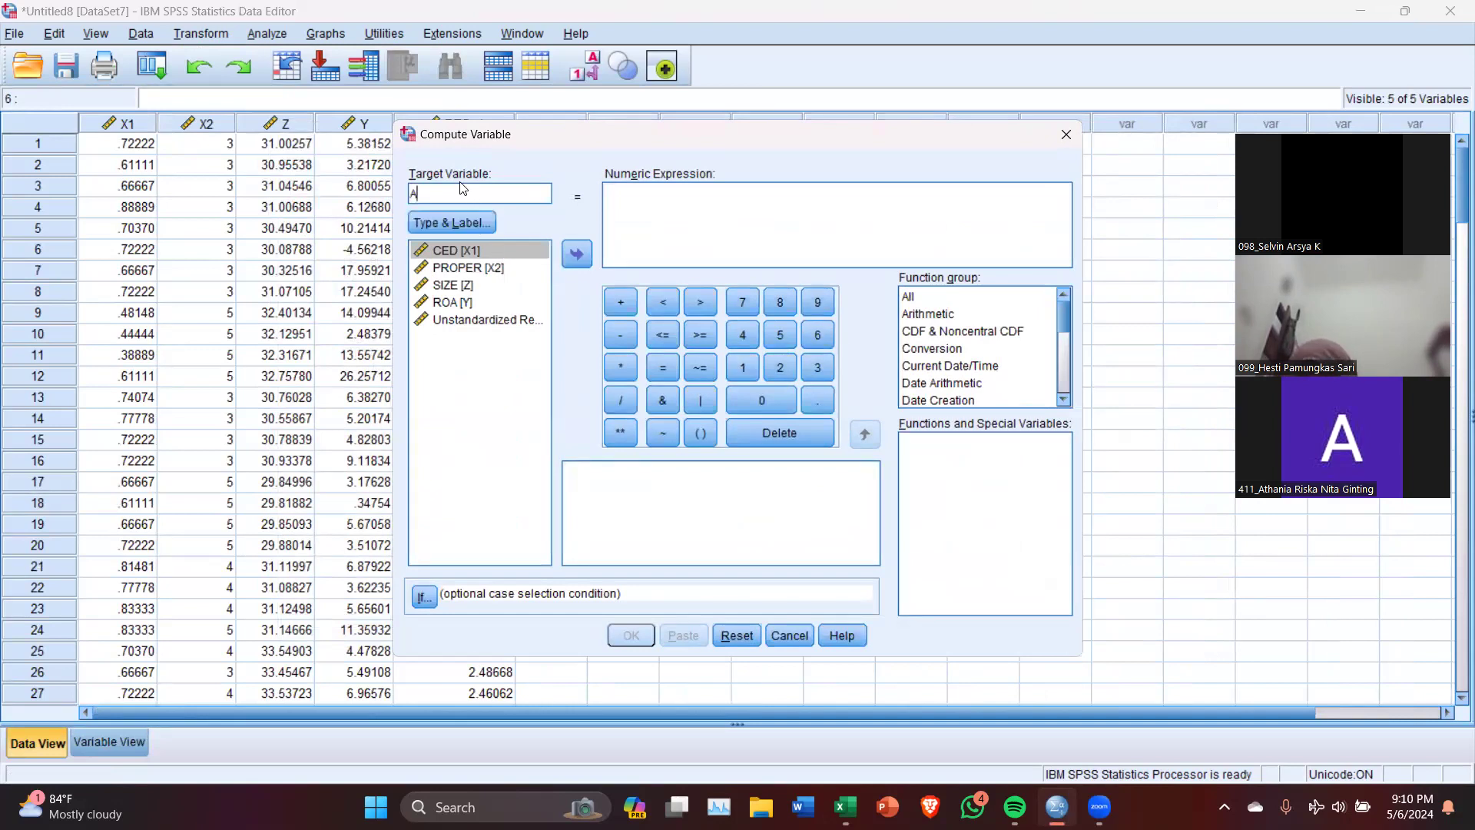
{"action": "type", "text": "BSRES1"}
Build the numeric expression ABS(RES_1) from the Abs function and the unstandardized residual variable
{"action": "left_click", "coordinate": [938, 298]}
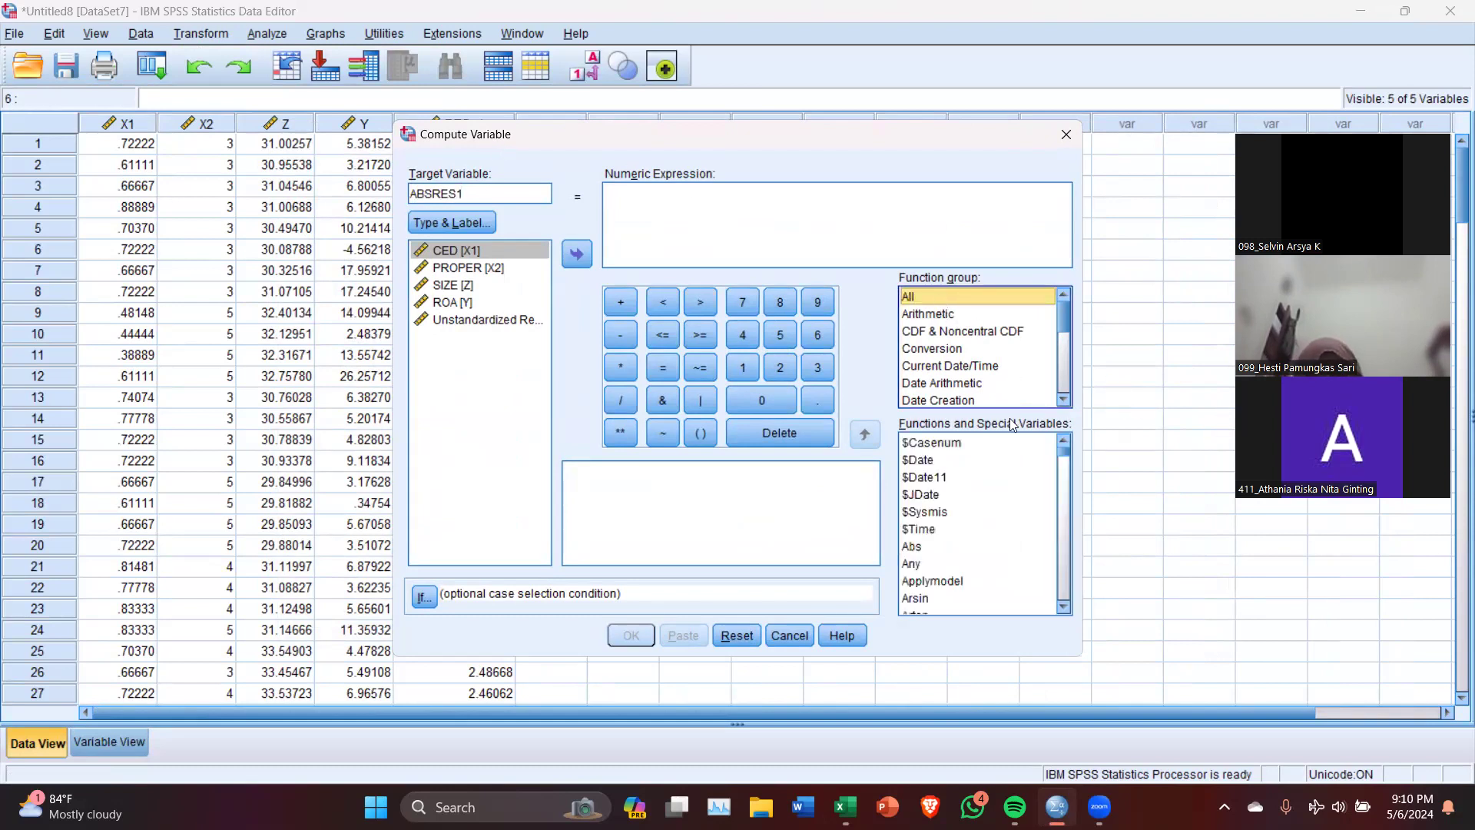
{"action": "left_click", "coordinate": [927, 547]}
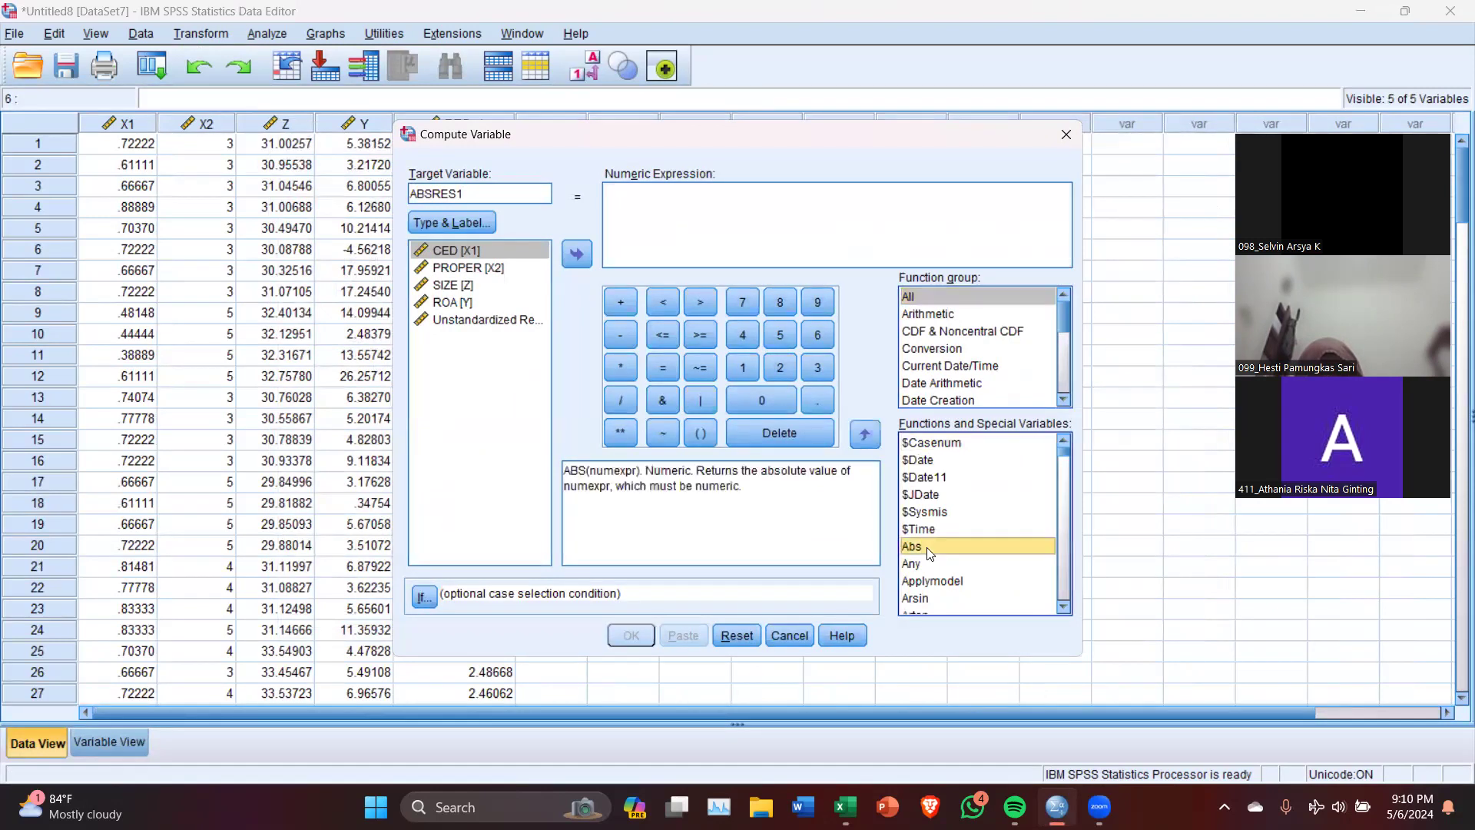
{"action": "left_click", "coordinate": [864, 434]}
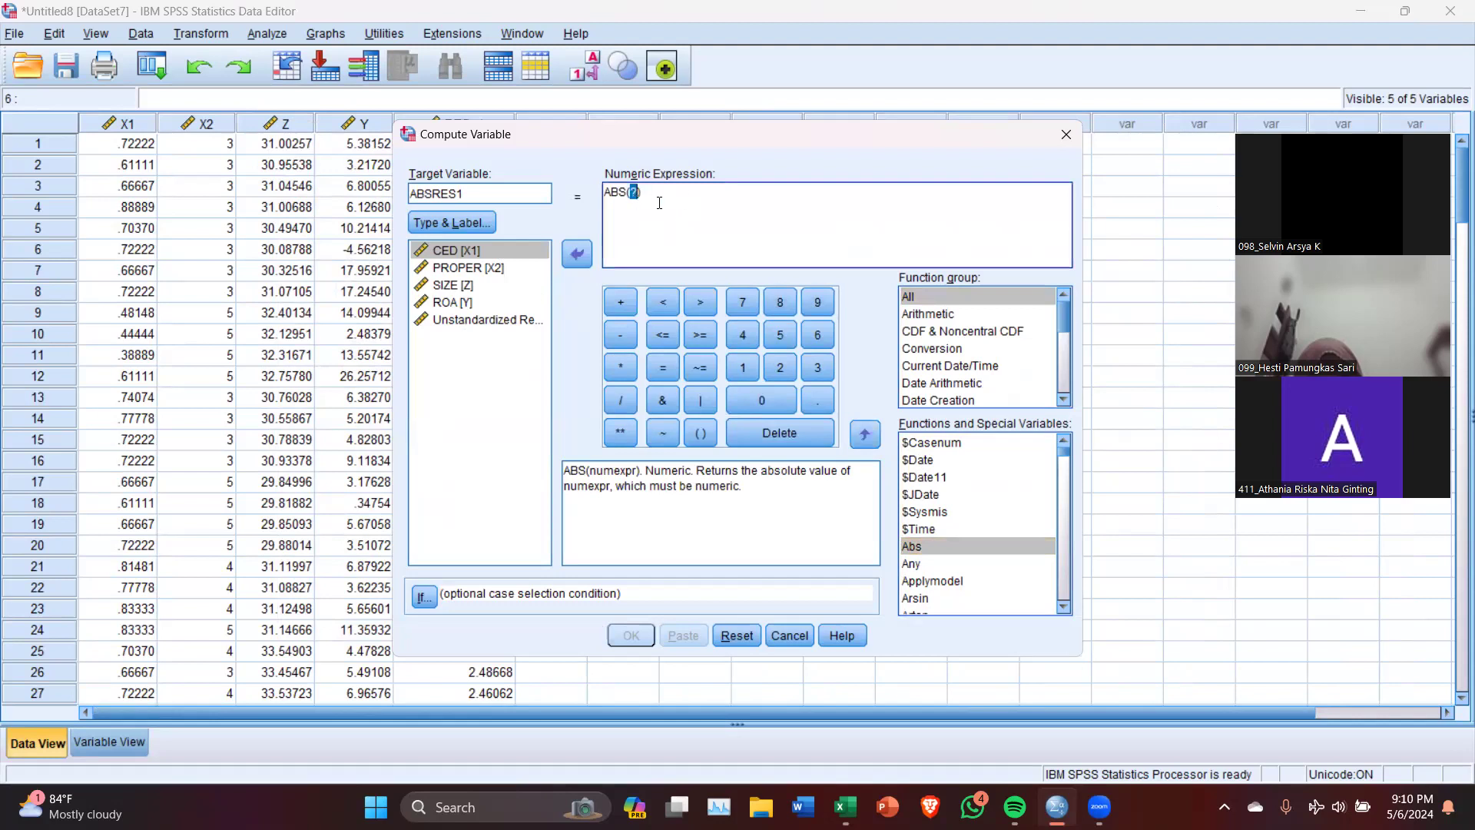
{"action": "left_click", "coordinate": [504, 321]}
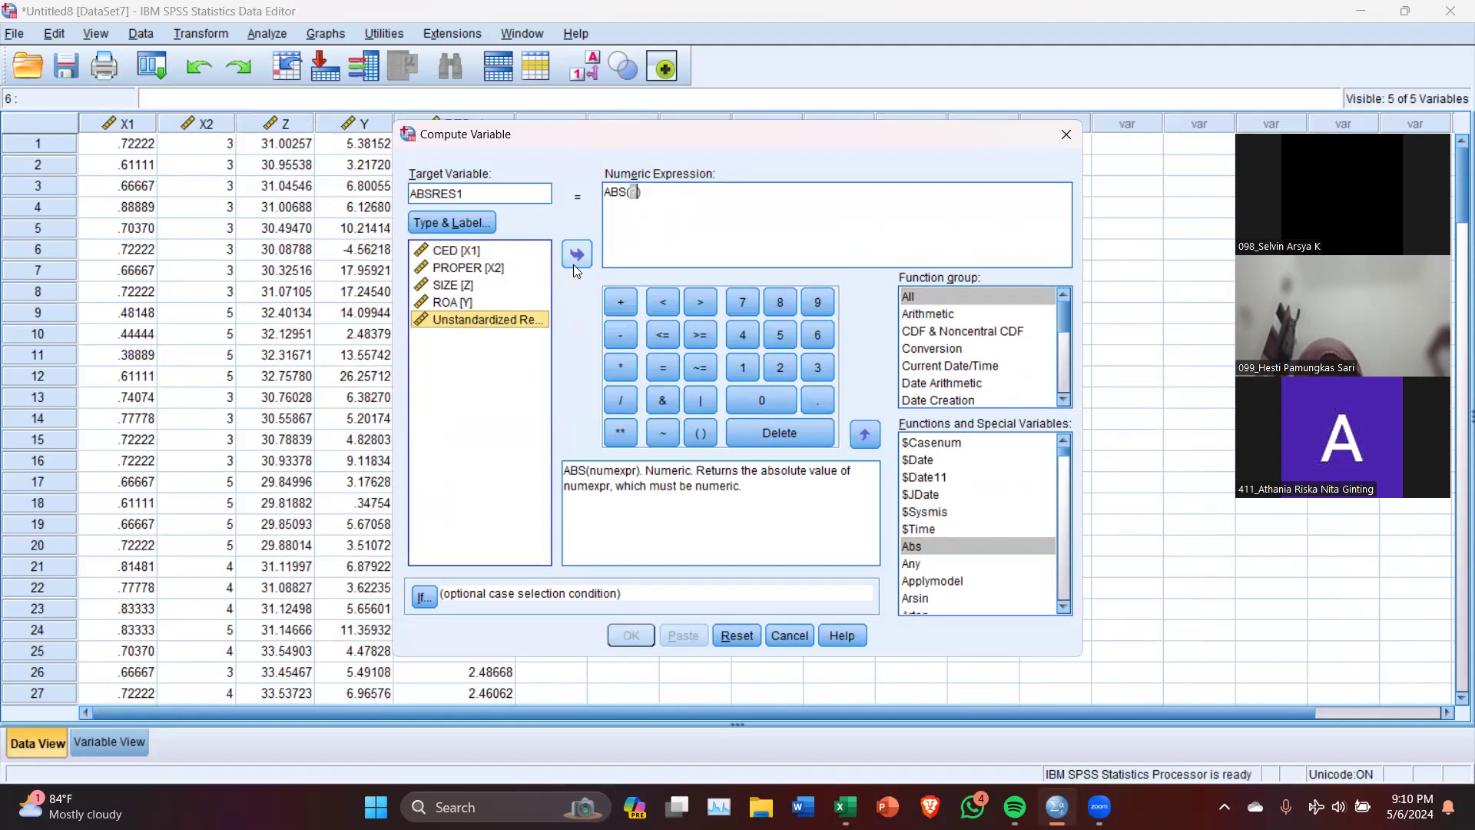
{"action": "left_click", "coordinate": [577, 256]}
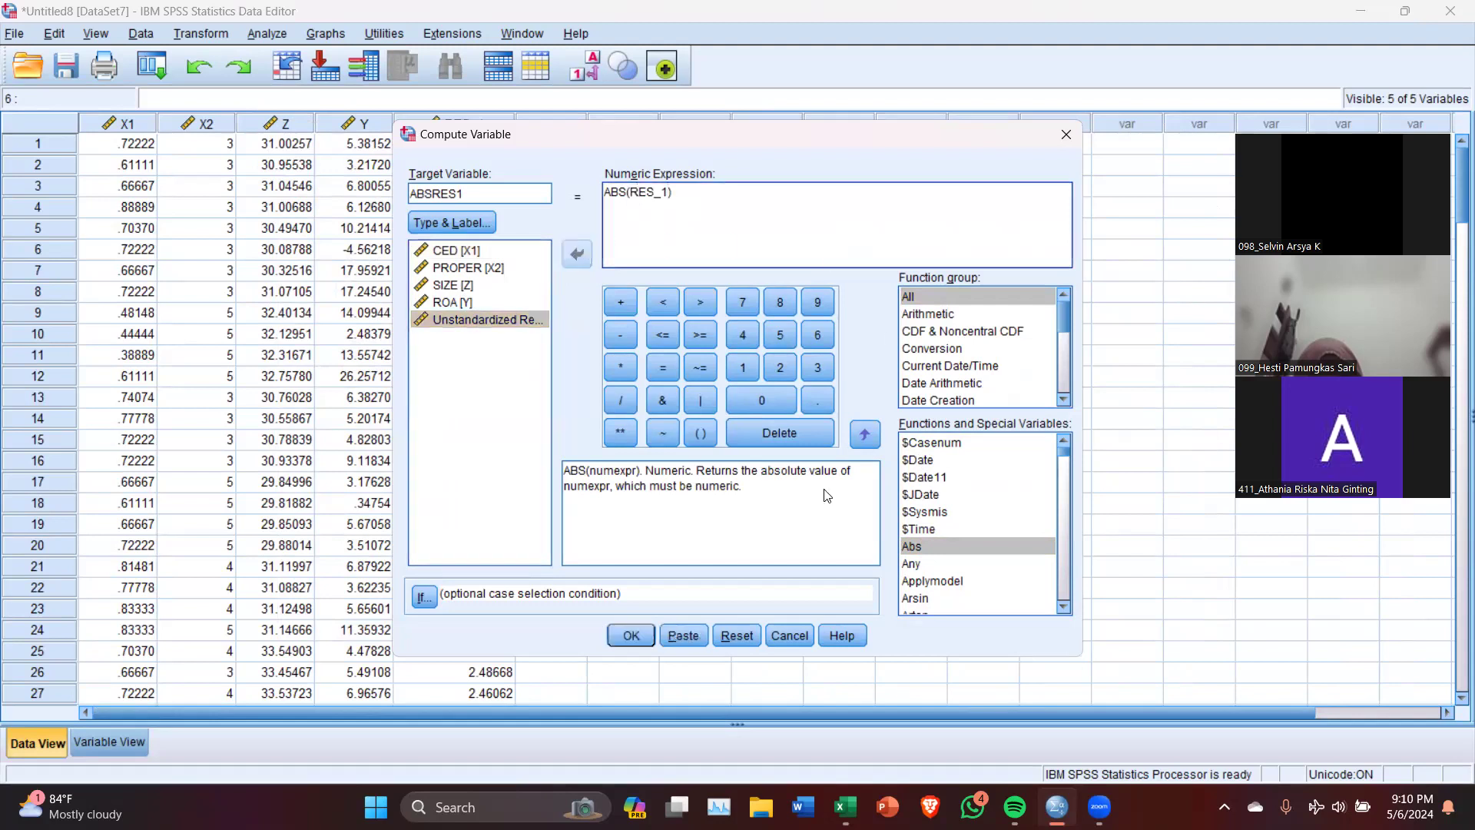
{"action": "left_click_drag", "start_coordinate": [607, 192], "coordinate": [691, 193]}
{"action": "left_click", "coordinate": [731, 221]}
Run the ABSRES1 computation and close its output without saving it
{"action": "left_click", "coordinate": [617, 637]}
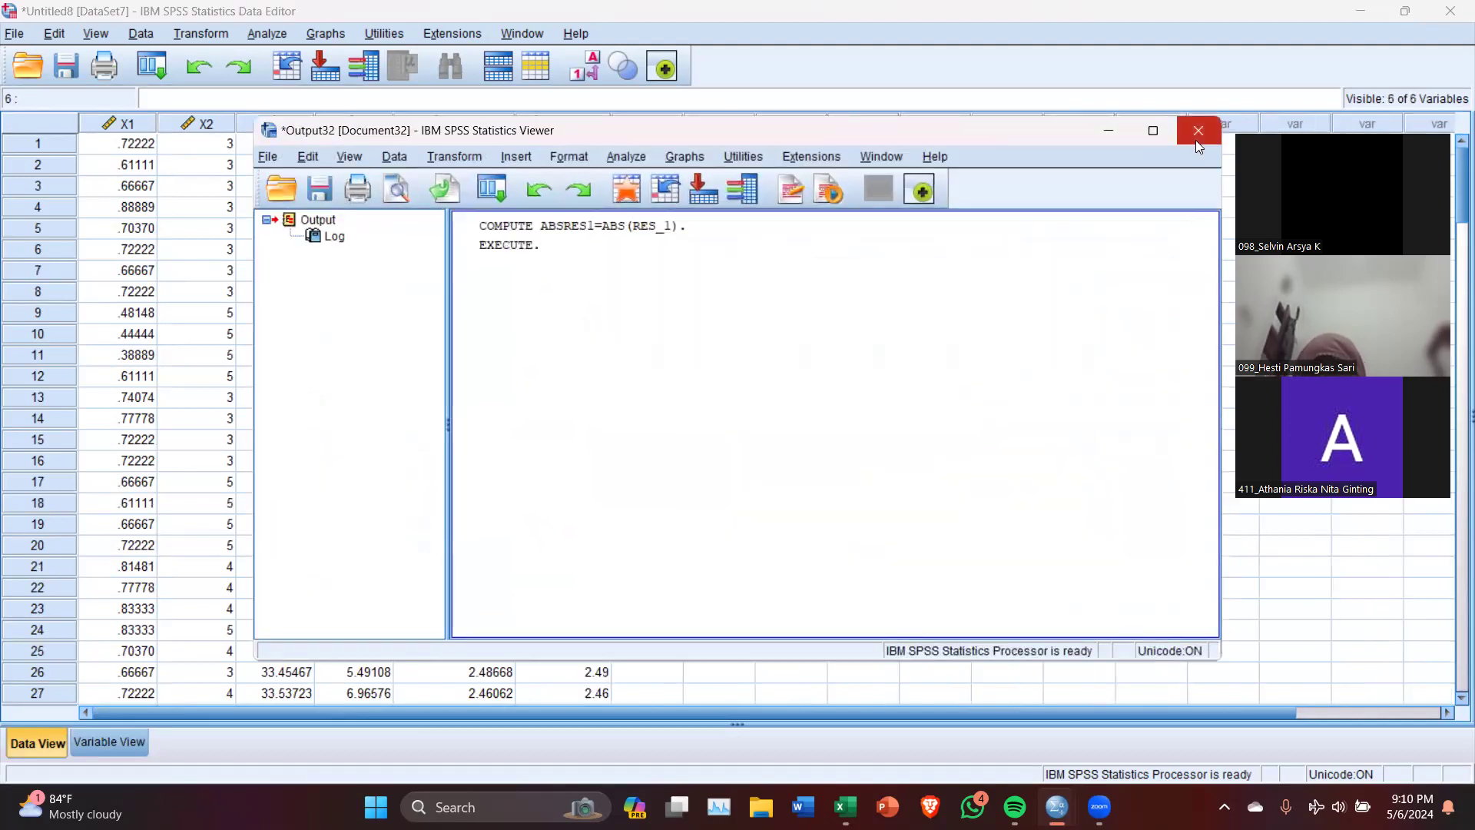
{"action": "left_click", "coordinate": [1196, 137]}
{"action": "left_click", "coordinate": [745, 424]}
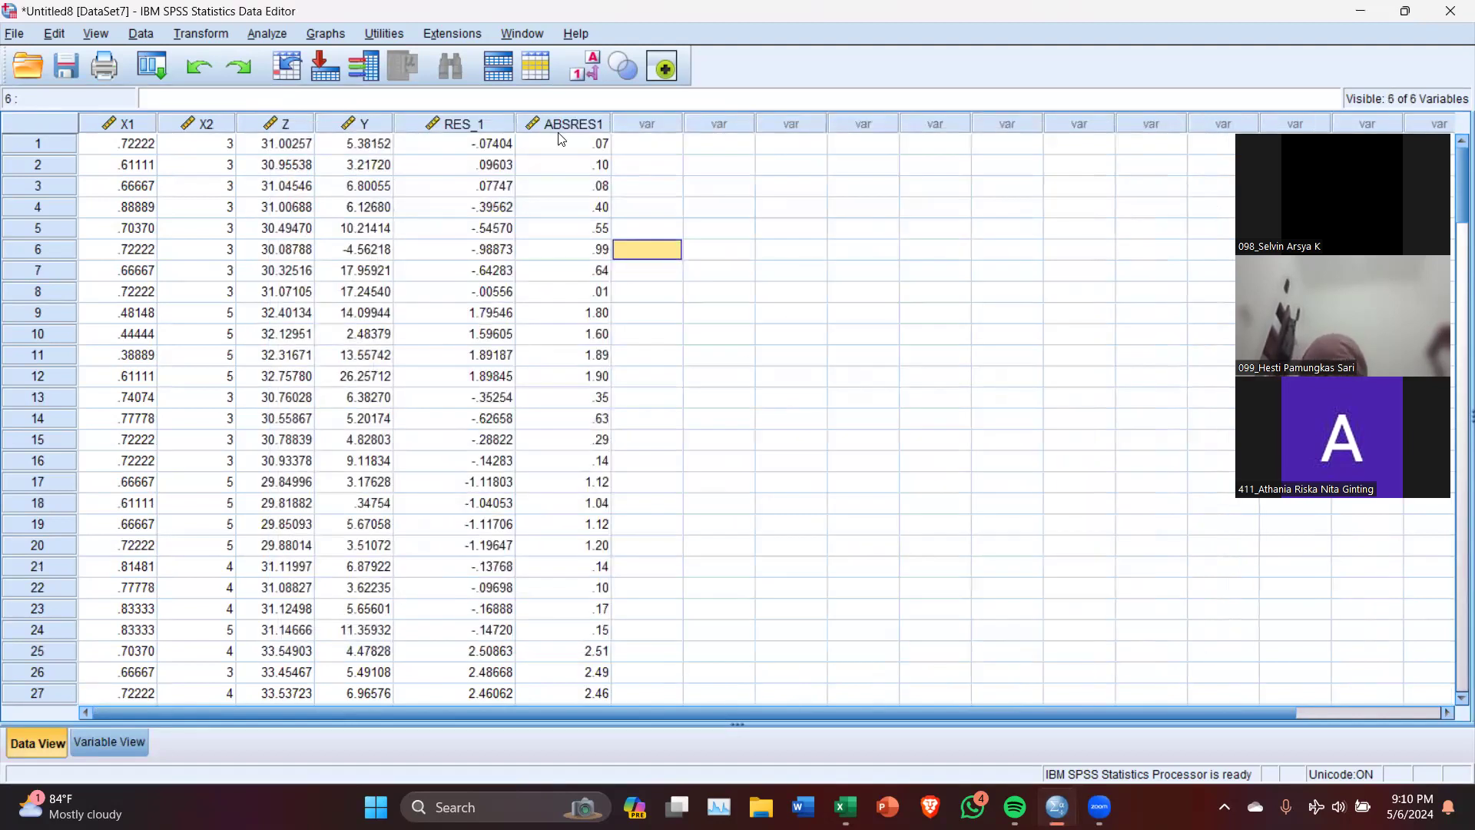
Examine the absolute residual values in the ABSRES1 column
{"action": "left_click", "coordinate": [560, 126]}
{"action": "left_click", "coordinate": [663, 489]}
{"action": "left_click_drag", "start_coordinate": [563, 144], "coordinate": [578, 462]}
{"action": "left_click", "coordinate": [757, 480]}
{"action": "left_click_drag", "start_coordinate": [563, 223], "coordinate": [558, 206]}
{"action": "left_click", "coordinate": [548, 126]}
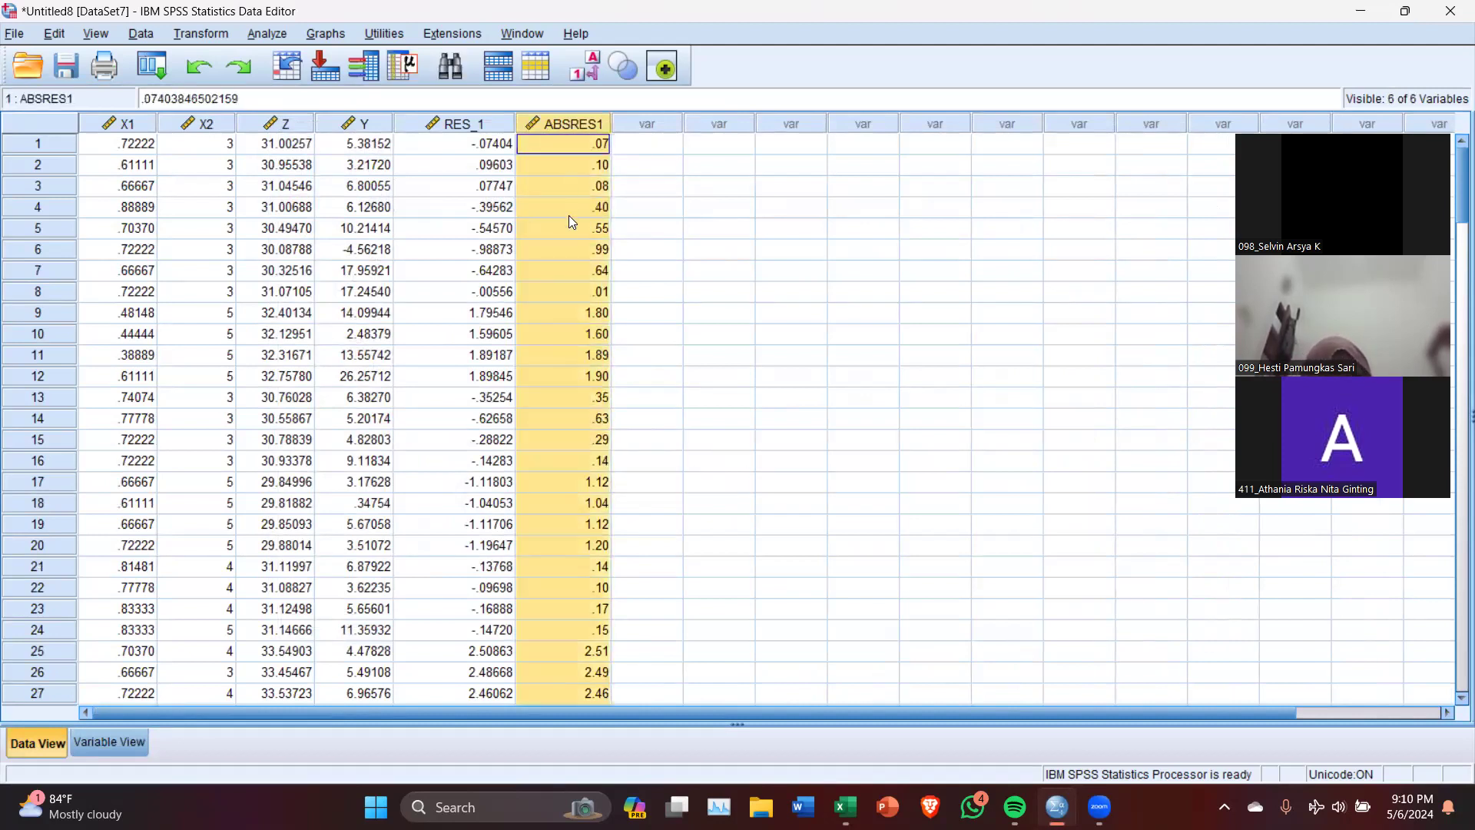
{"action": "left_click", "coordinate": [569, 218]}
Start a linear regression, reset its previous settings, and set ABSRES1 as the dependent variable
{"action": "left_click", "coordinate": [270, 35]}
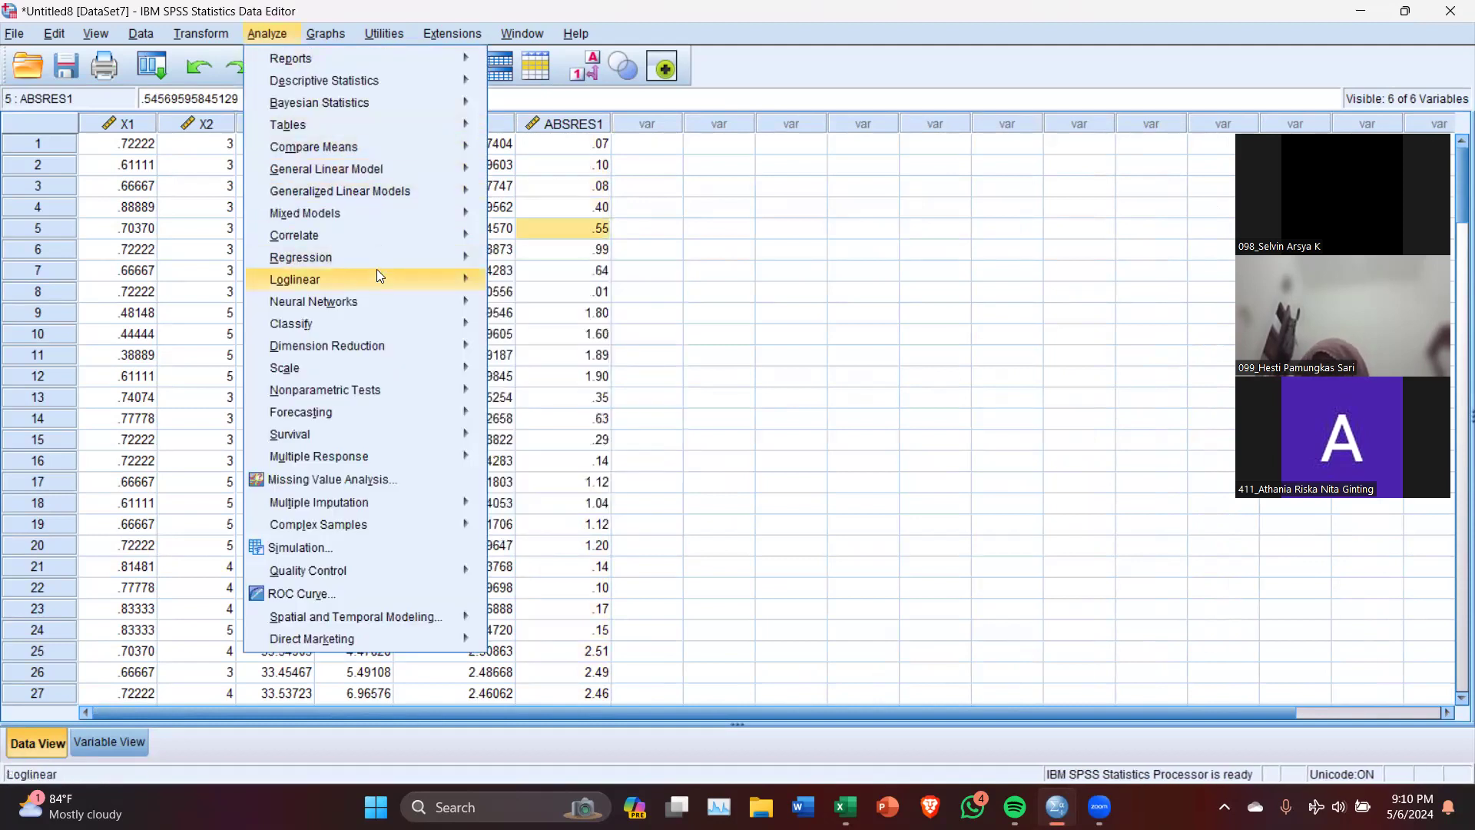
{"action": "mouse_move", "coordinate": [380, 264]}
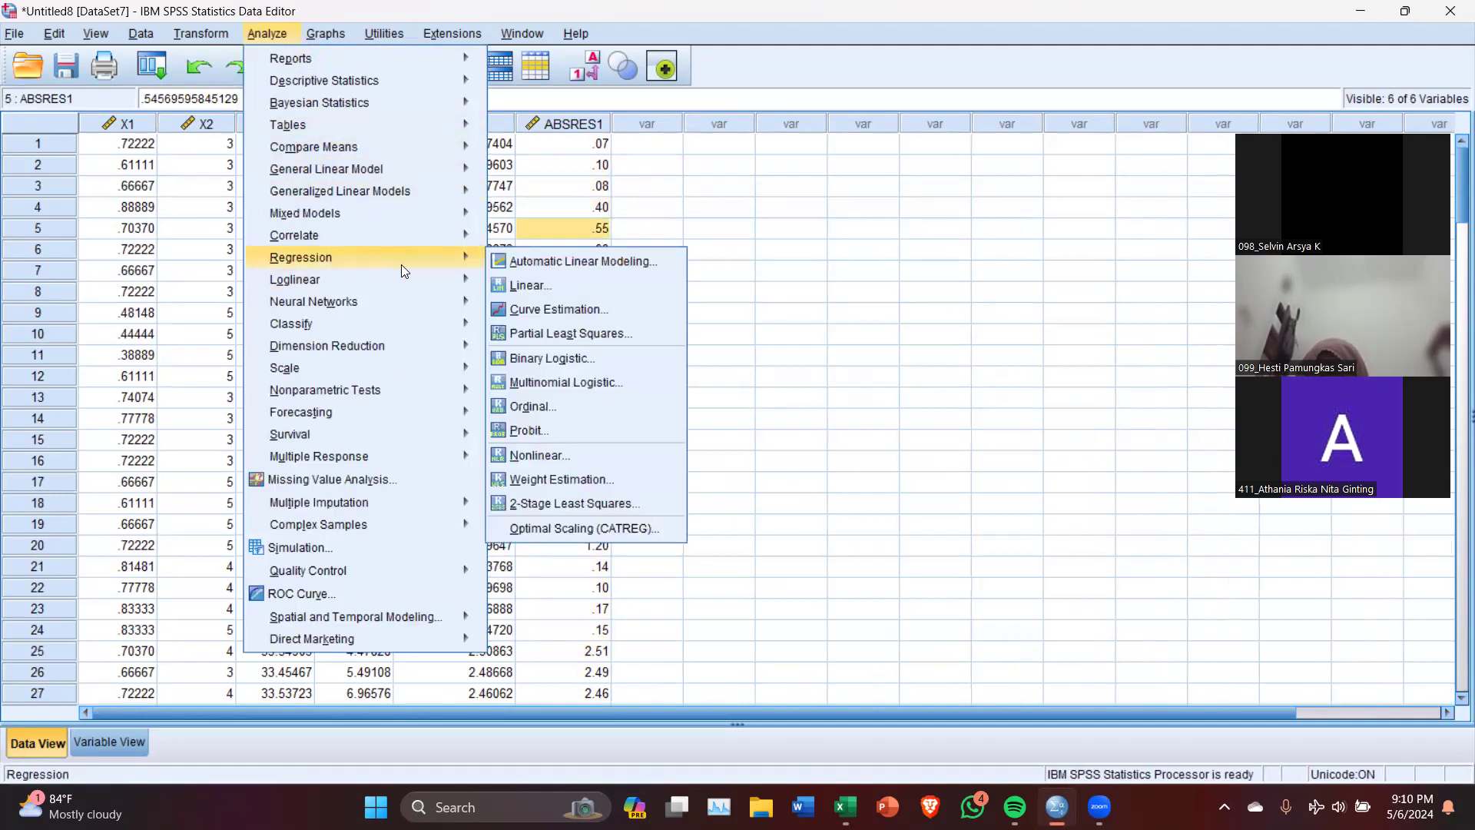
{"action": "left_click", "coordinate": [546, 288]}
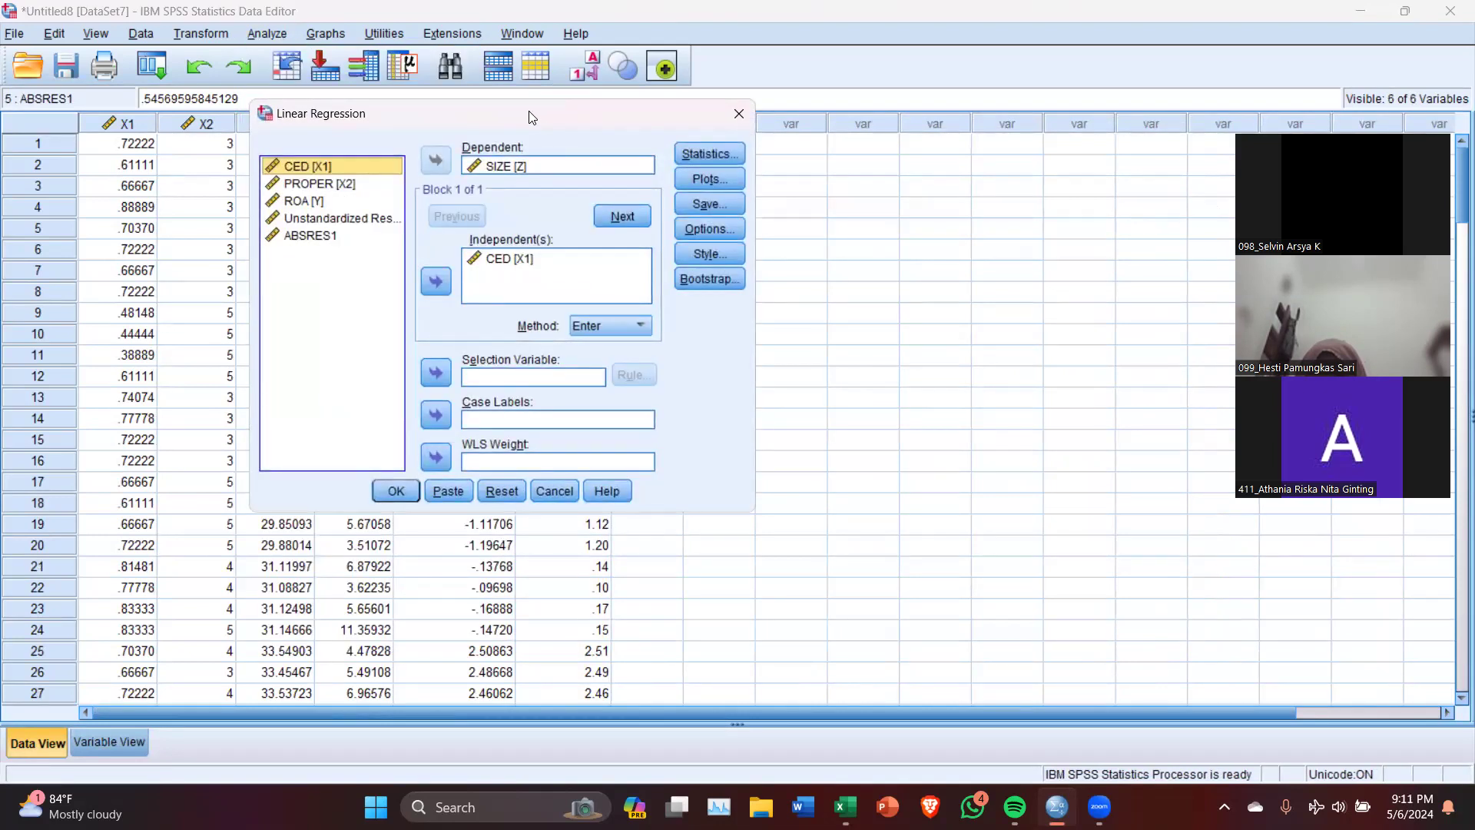
{"action": "left_click_drag", "start_coordinate": [528, 117], "coordinate": [828, 117]}
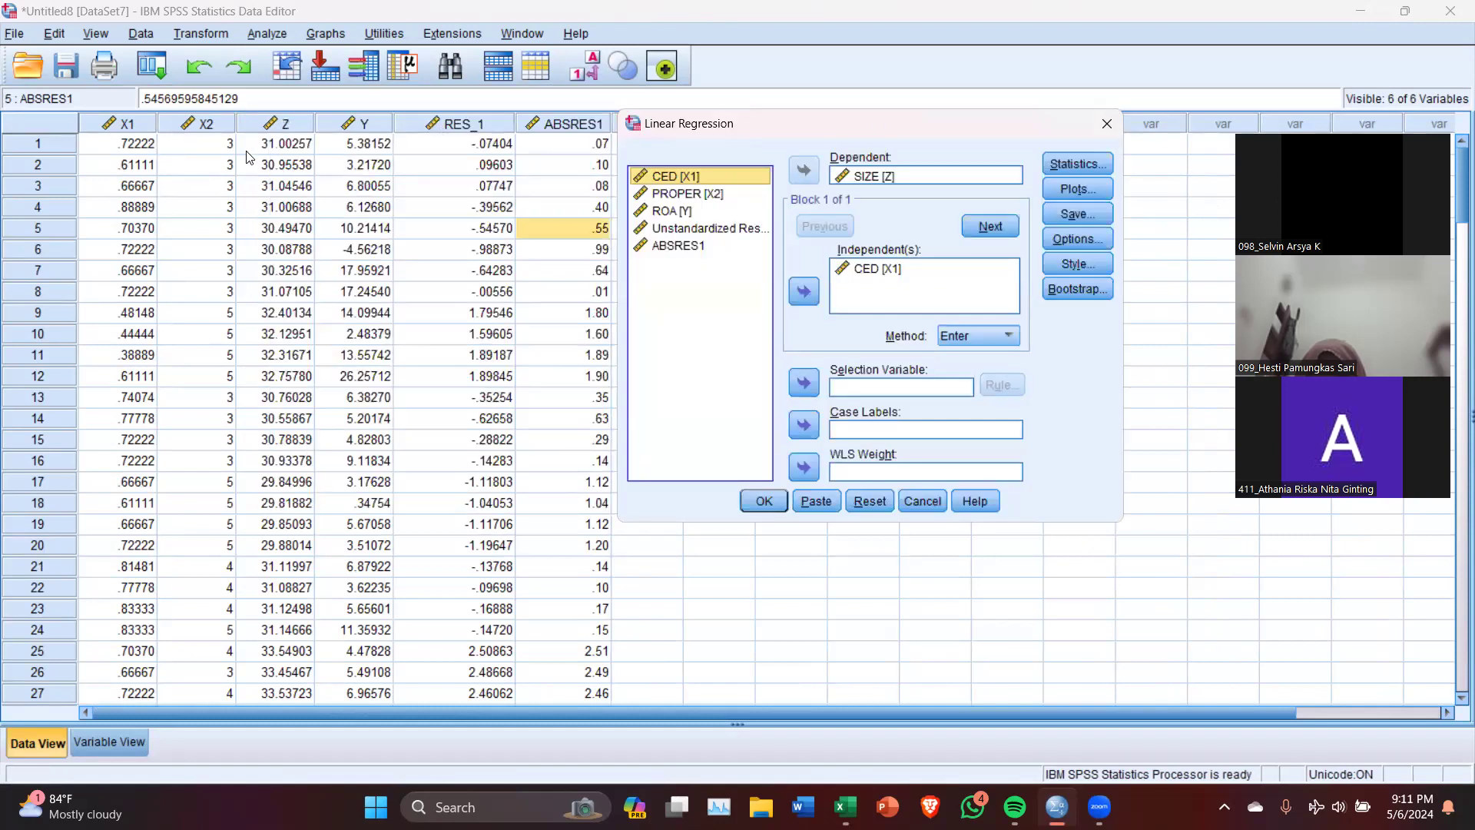
{"action": "left_click", "coordinate": [859, 503]}
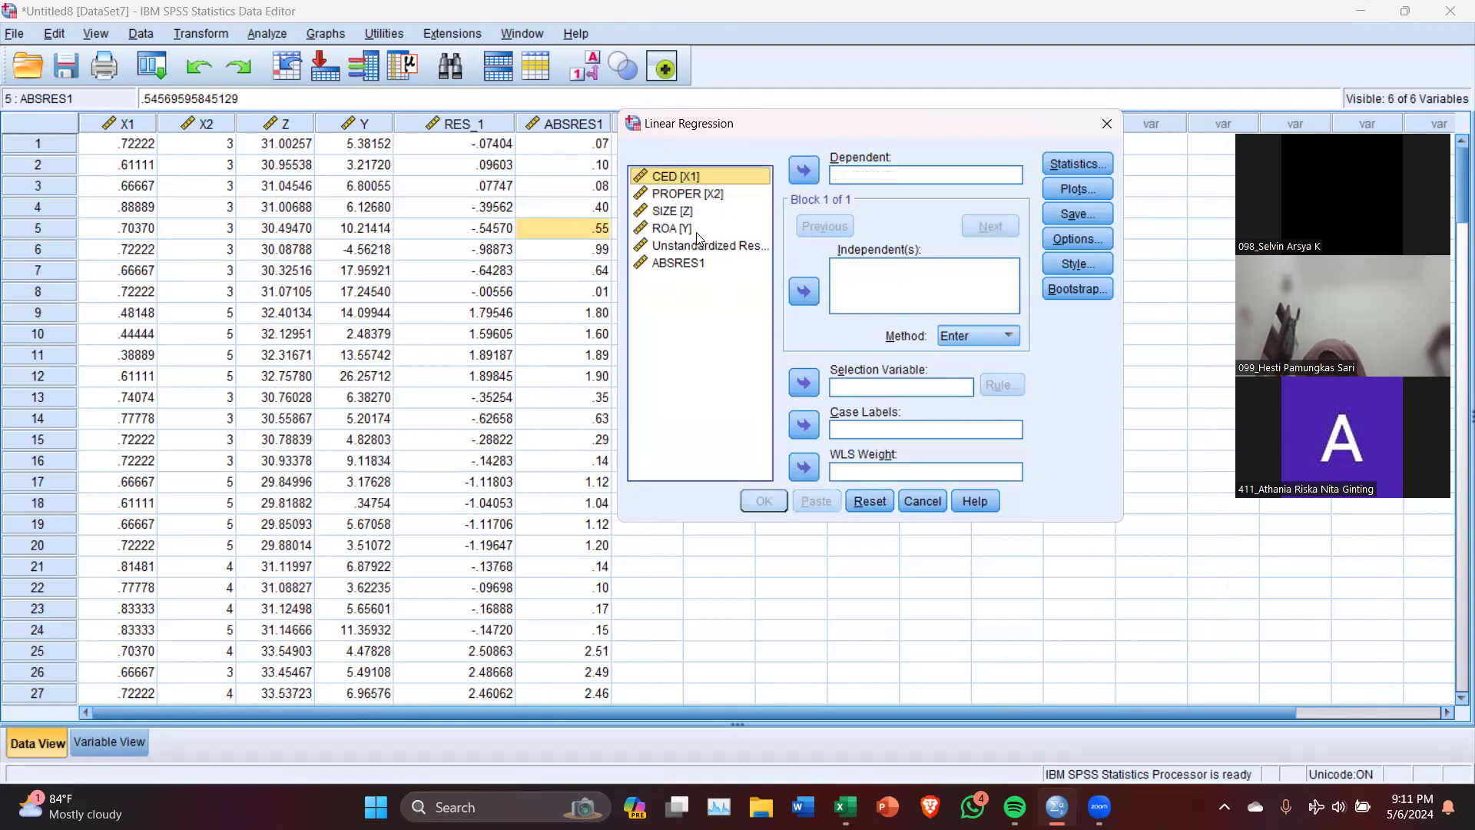
{"action": "left_click", "coordinate": [694, 229]}
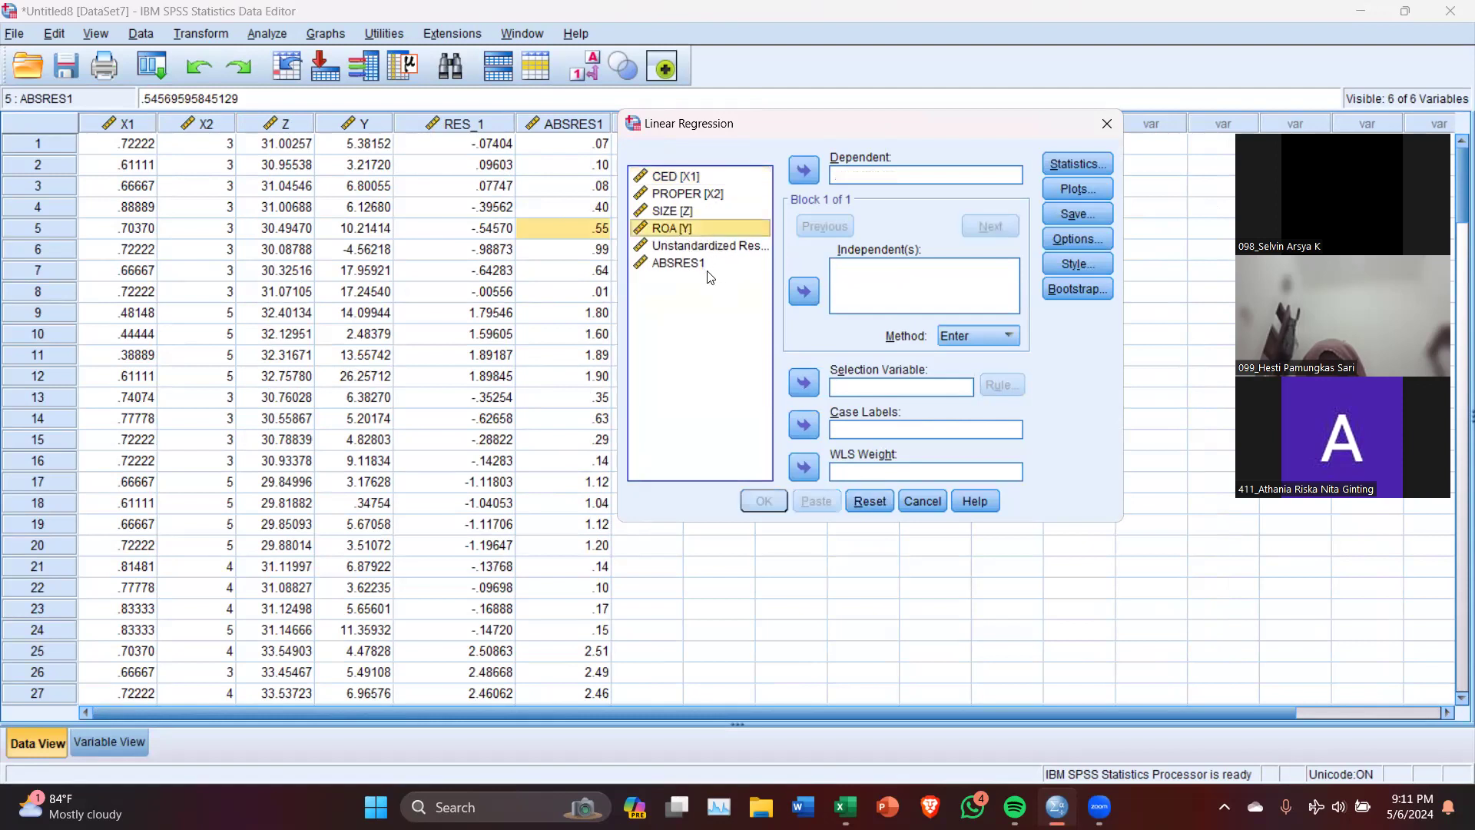
{"action": "left_click", "coordinate": [693, 265]}
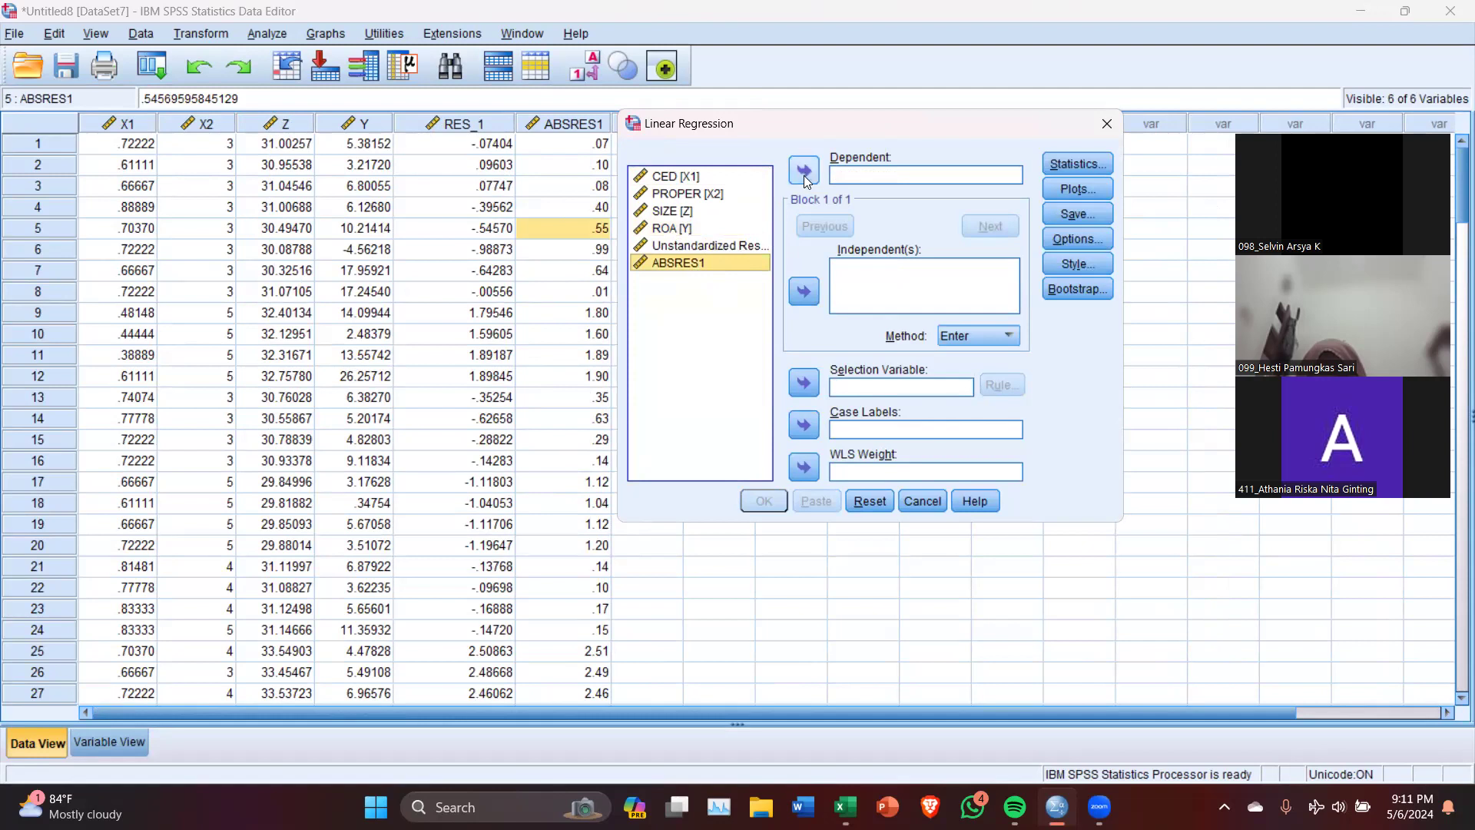
{"action": "left_click", "coordinate": [803, 175]}
Add ROA [Y] as the independent variable and run the regression without saving any residuals or predicted values
{"action": "left_click", "coordinate": [685, 227]}
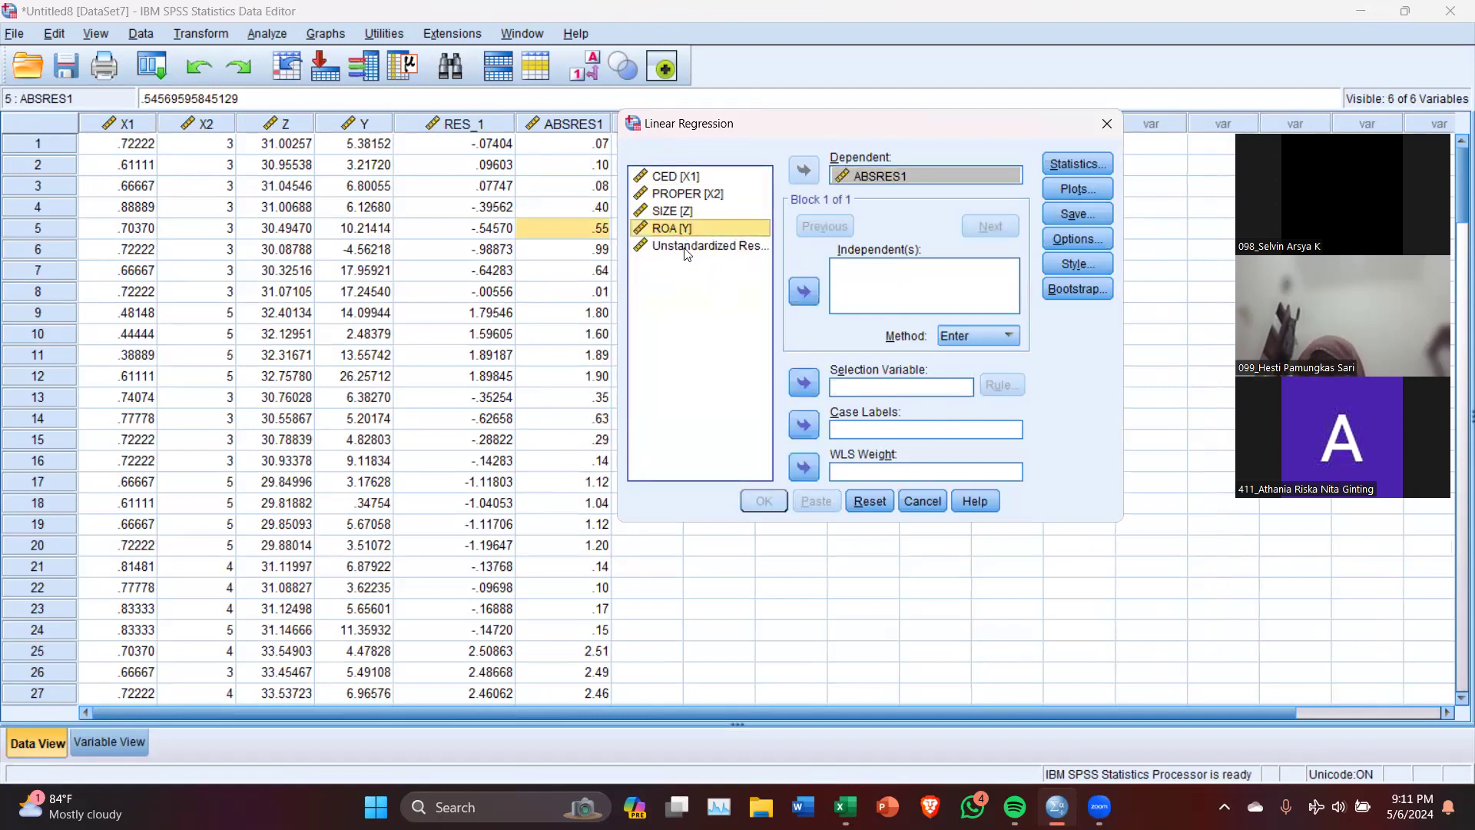
{"action": "left_click", "coordinate": [803, 292]}
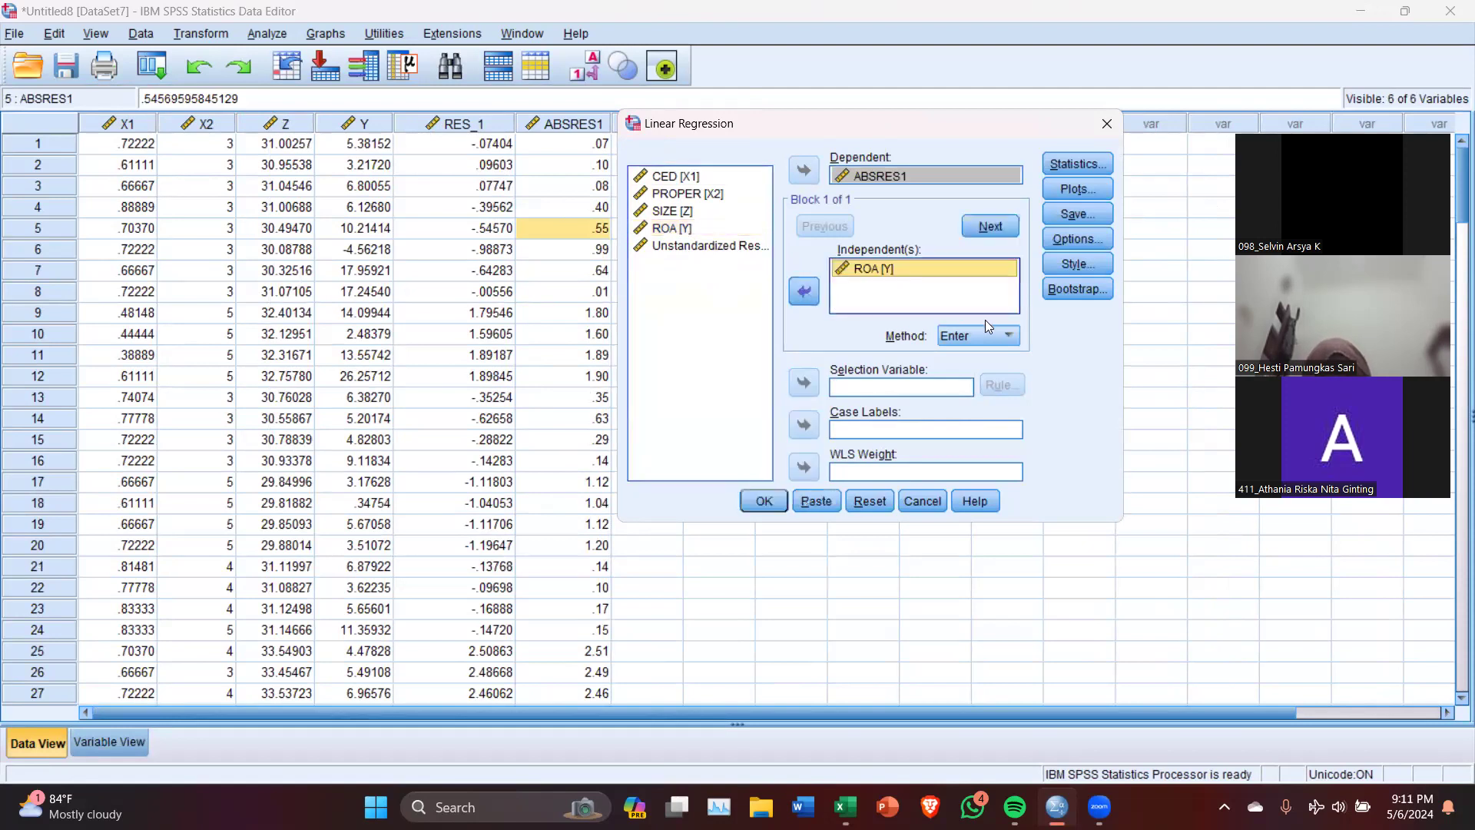
{"action": "left_click", "coordinate": [1051, 220]}
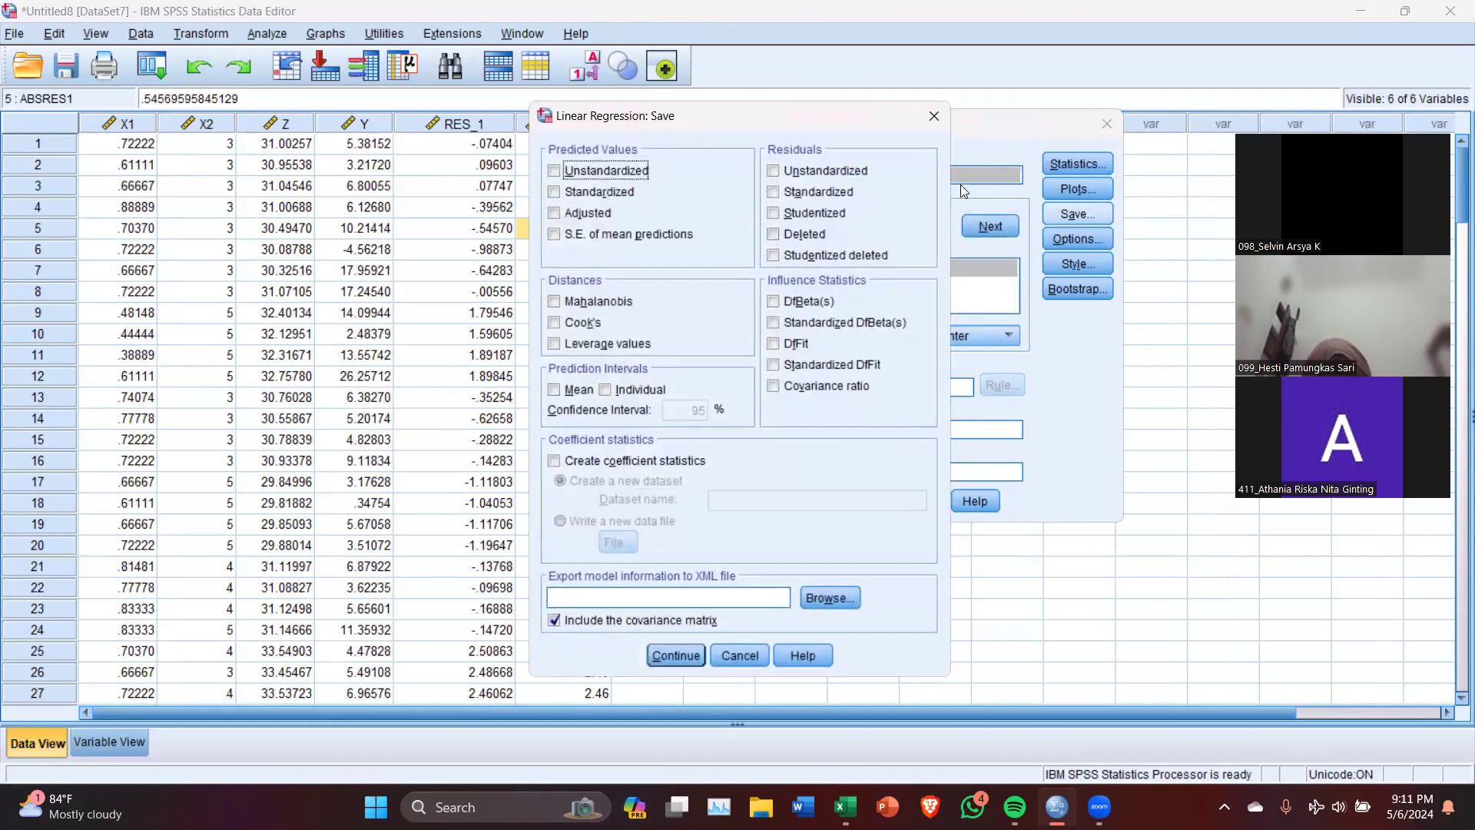
{"action": "left_click", "coordinate": [933, 116]}
{"action": "left_click", "coordinate": [768, 500]}
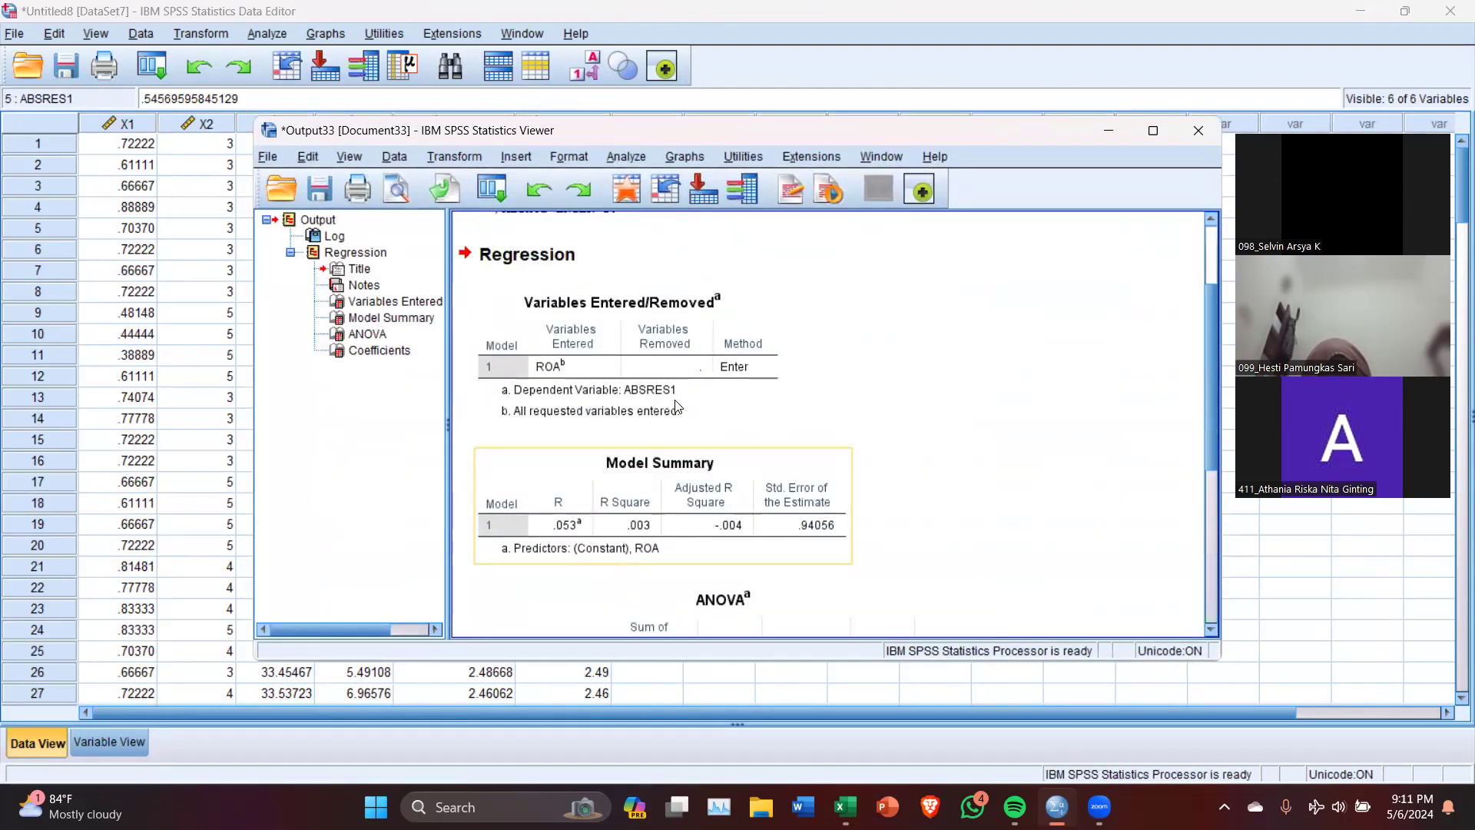
Examine the ANOVA and Coefficients tables of the ABSRES1 regression, and close the output without saving it
{"action": "scroll", "coordinate": [678, 400], "scroll_direction": "down", "scroll_amount": 5}
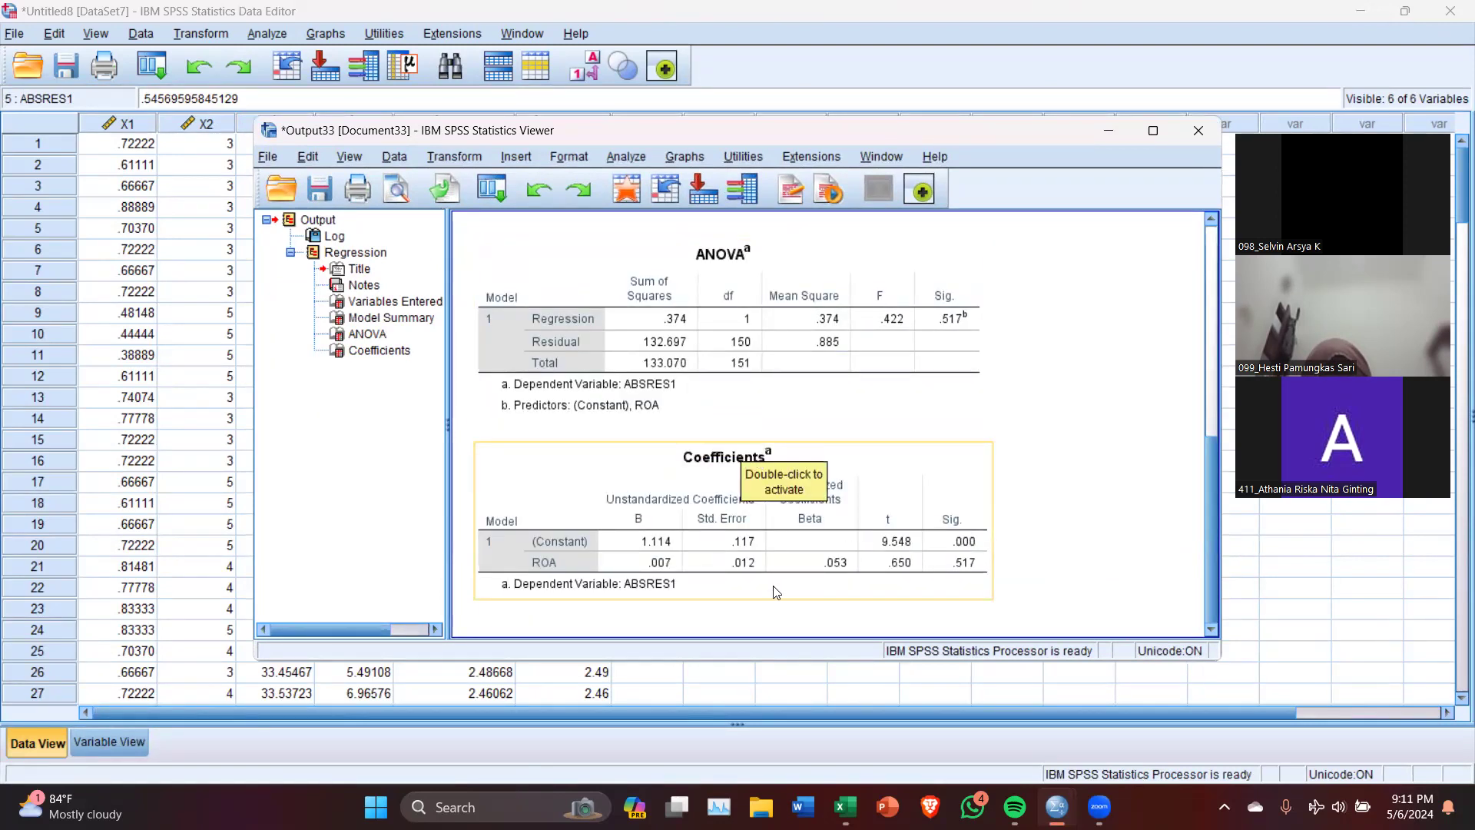
{"action": "left_click", "coordinate": [952, 523]}
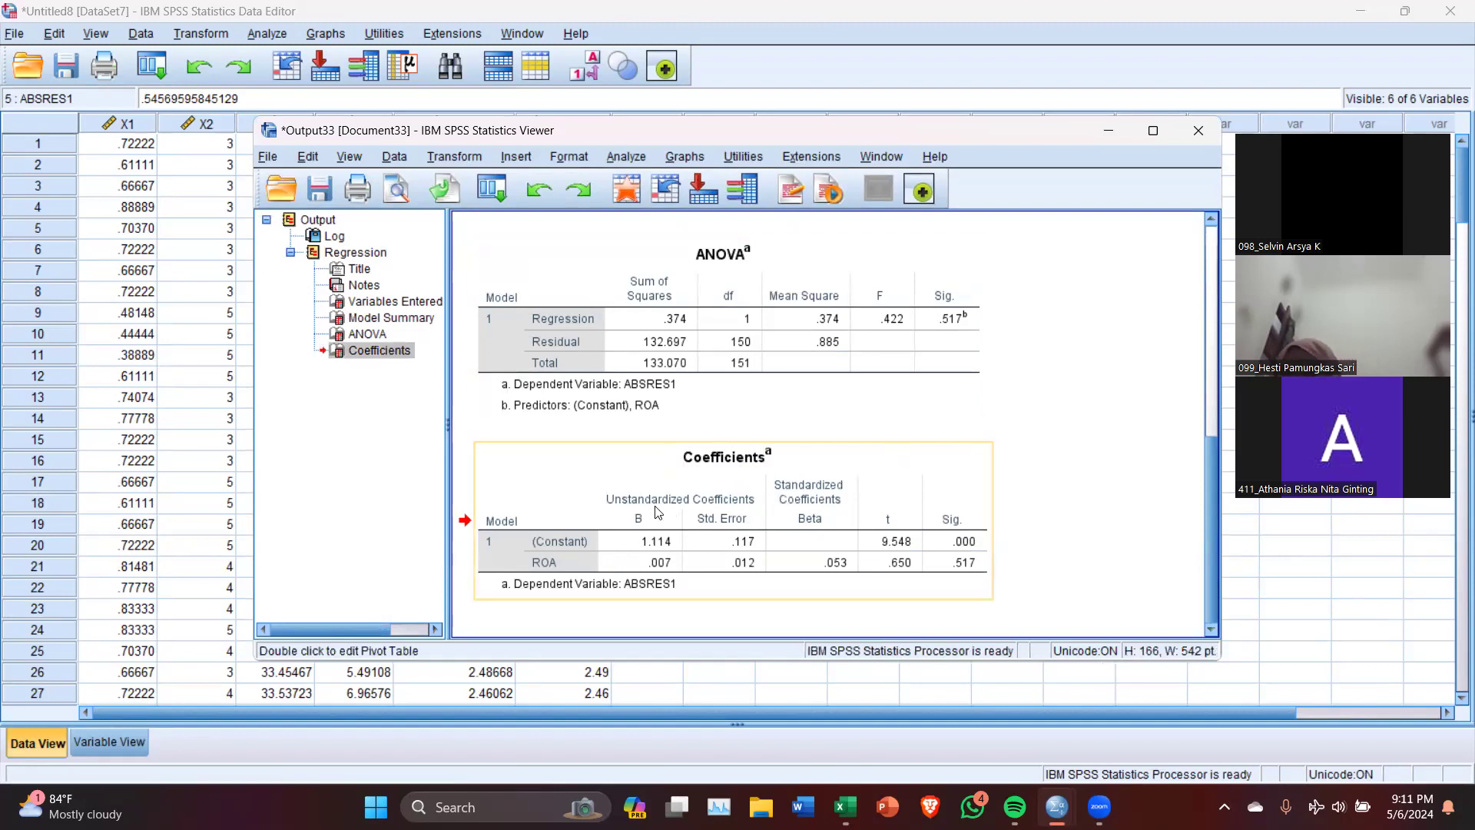
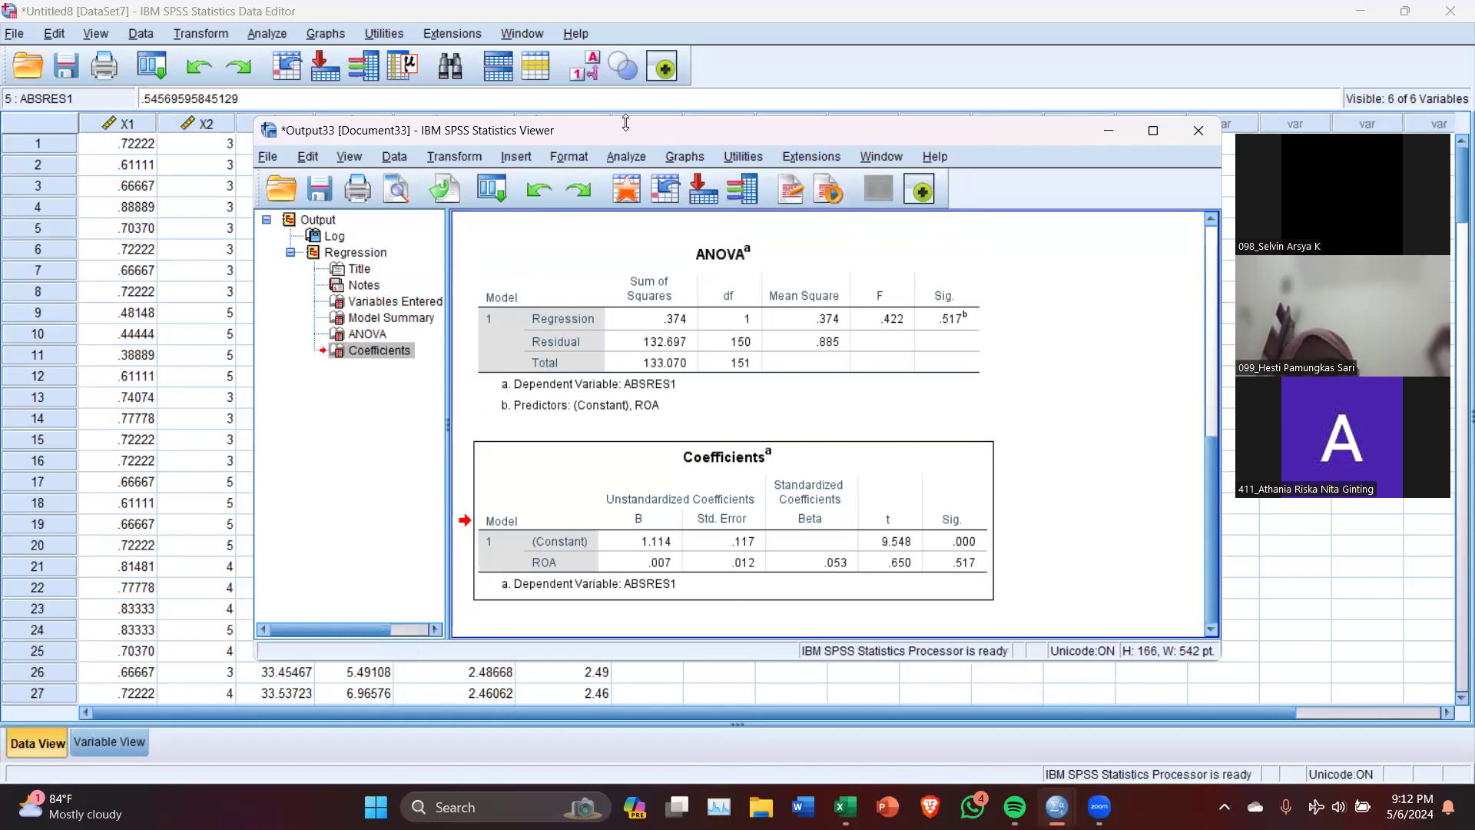
{"action": "left_click_drag", "start_coordinate": [636, 136], "coordinate": [756, 166]}
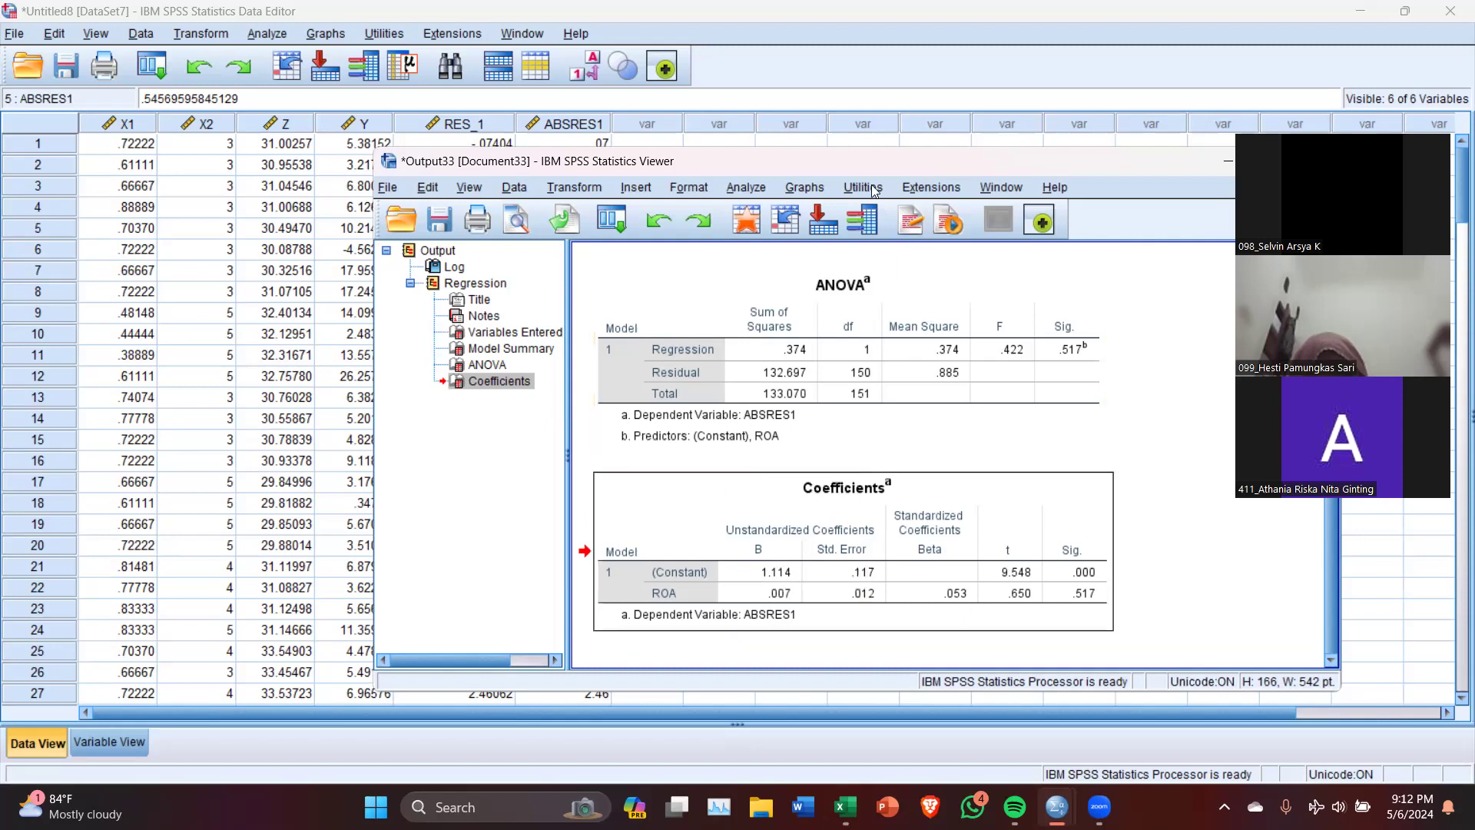
{"action": "left_click_drag", "start_coordinate": [848, 166], "coordinate": [642, 156]}
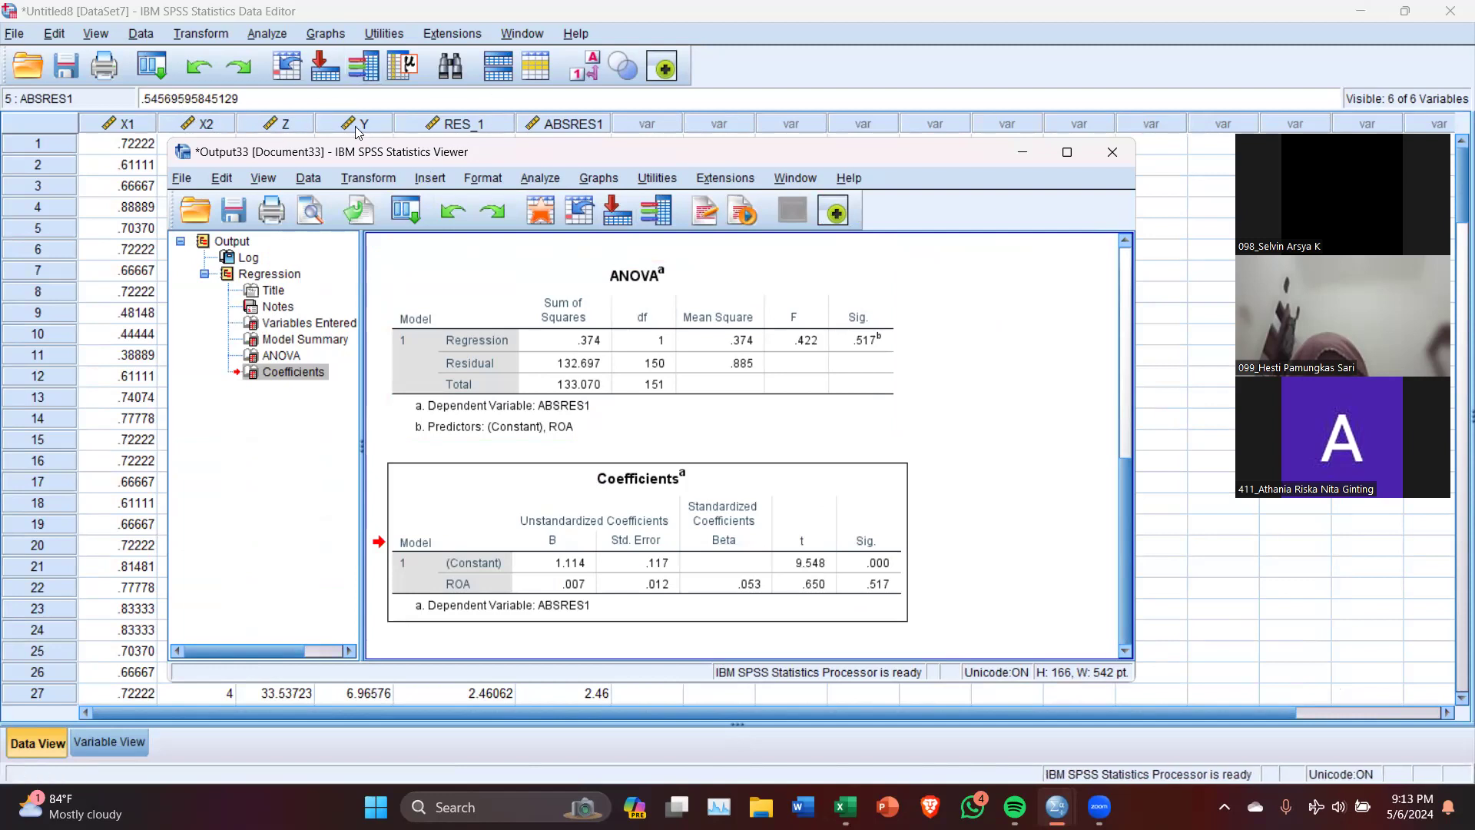
{"action": "left_click", "coordinate": [1097, 149]}
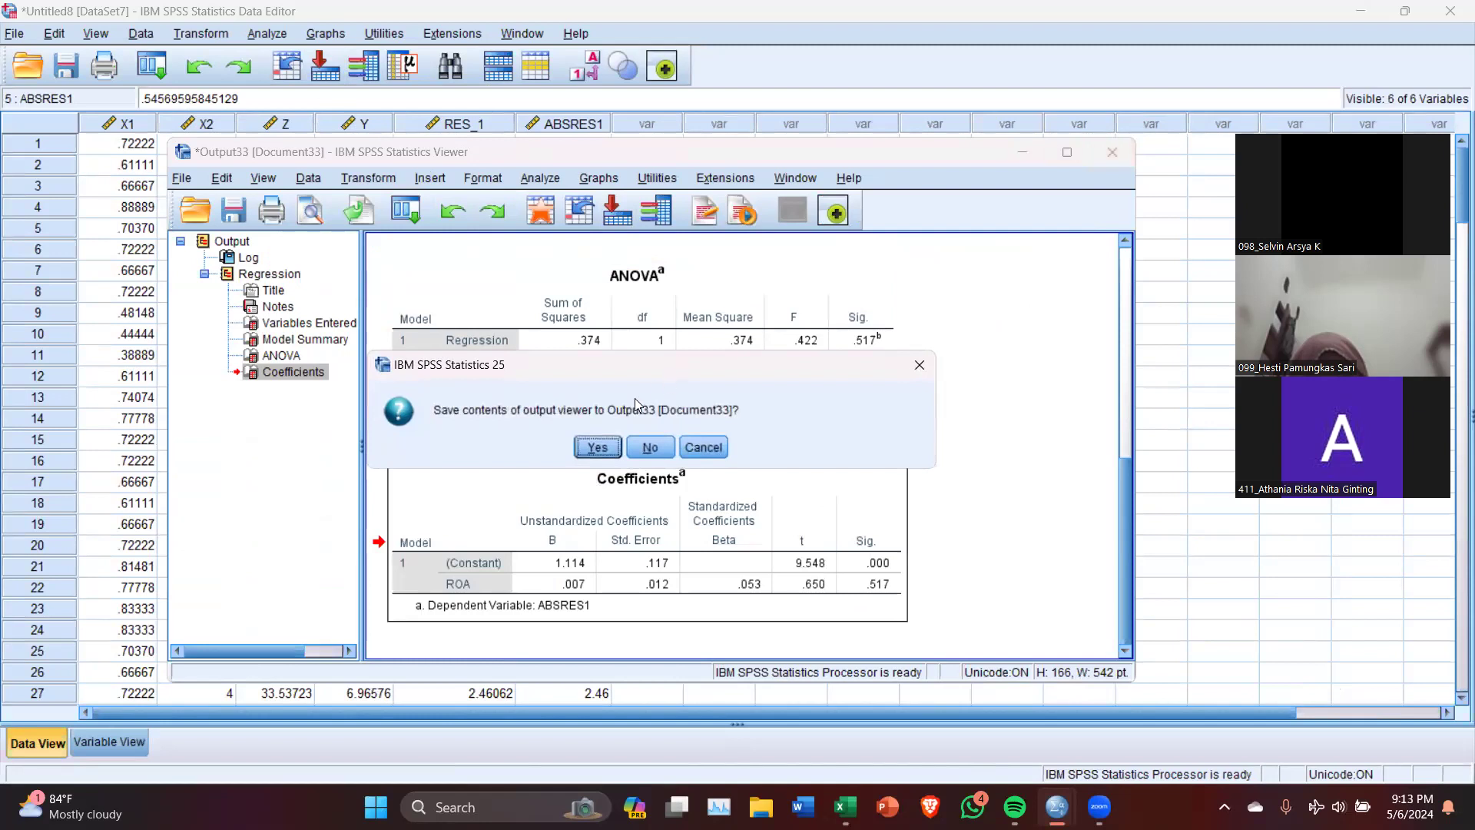
{"action": "left_click", "coordinate": [651, 447]}
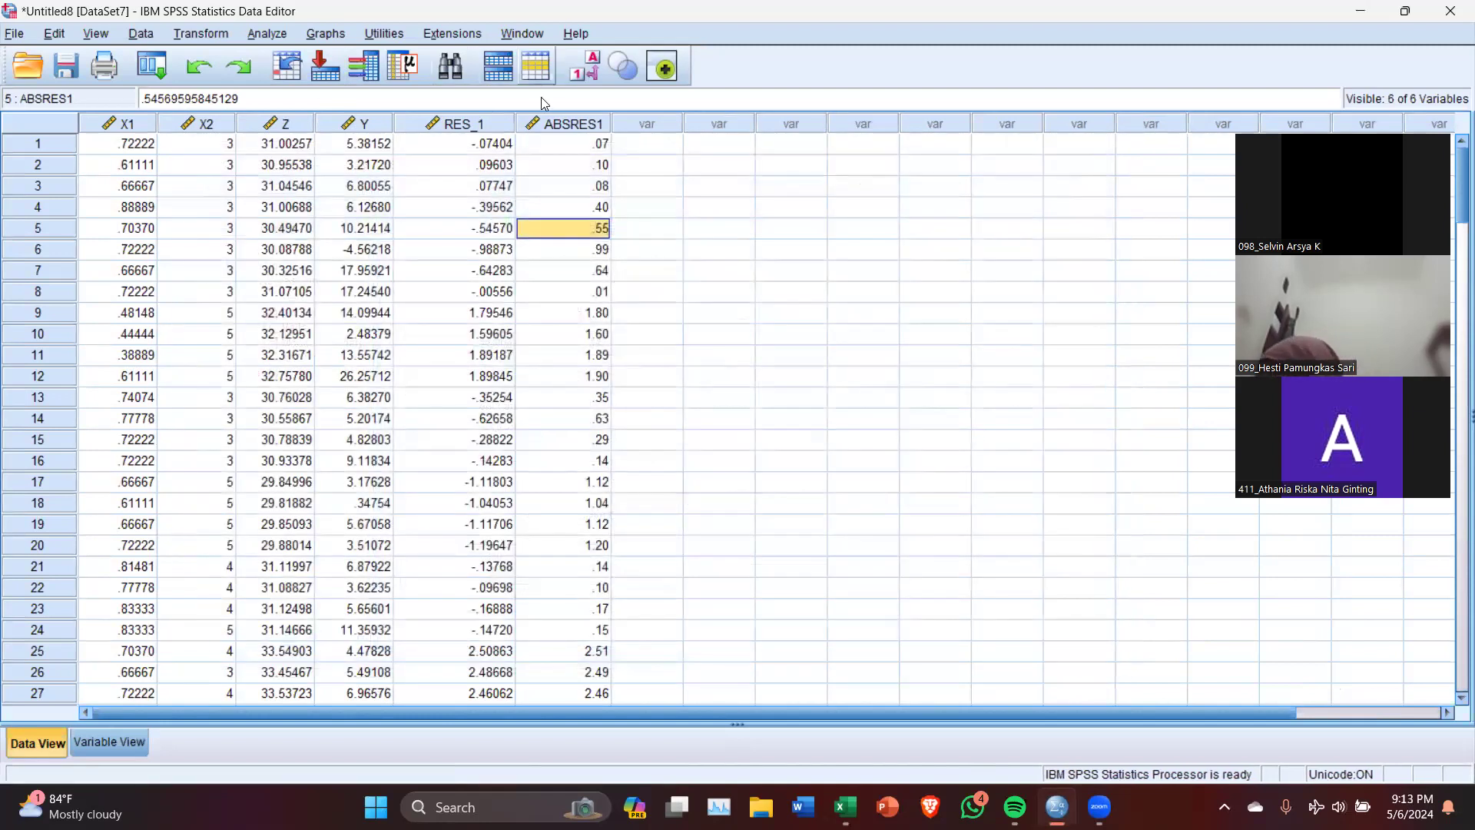
{"action": "left_click", "coordinate": [659, 164]}
Set up a fresh linear regression with SIZE [Z] as the dependent variable and PROPER [X2] as the independent variable
{"action": "left_click", "coordinate": [269, 33]}
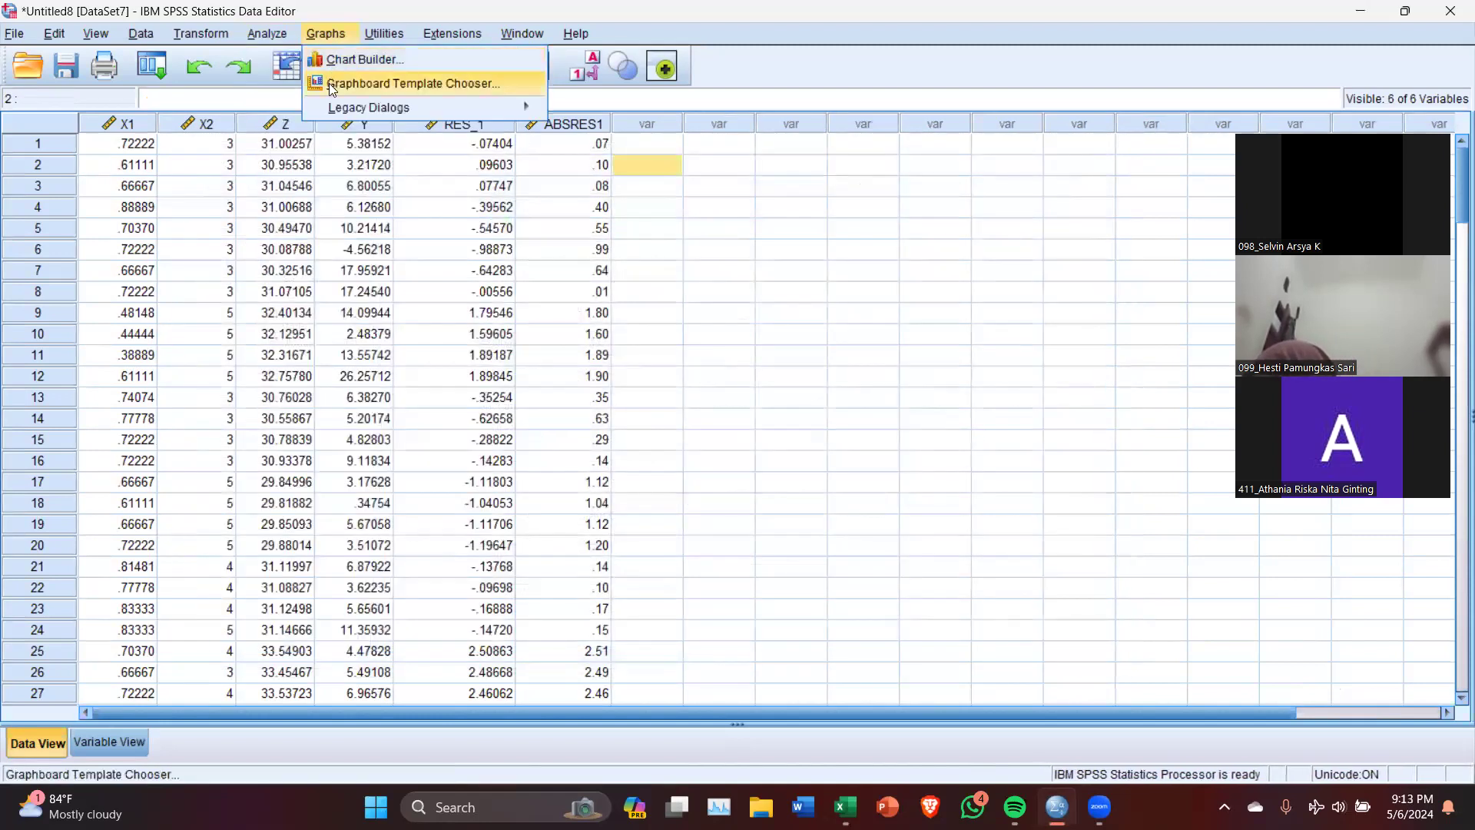
{"action": "mouse_move", "coordinate": [317, 254]}
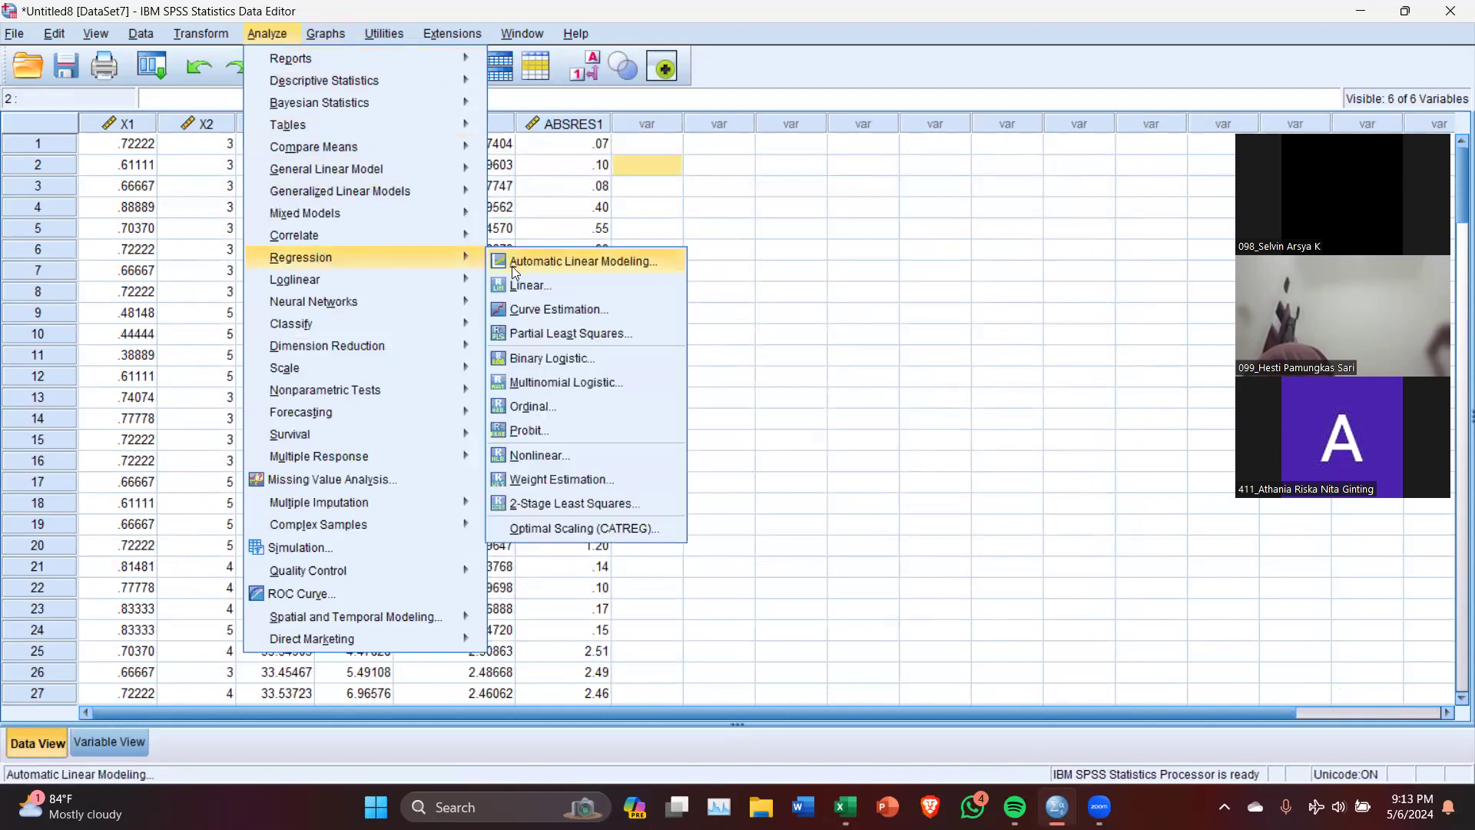
{"action": "left_click", "coordinate": [527, 284]}
{"action": "left_click", "coordinate": [869, 501]}
{"action": "left_click", "coordinate": [702, 211]}
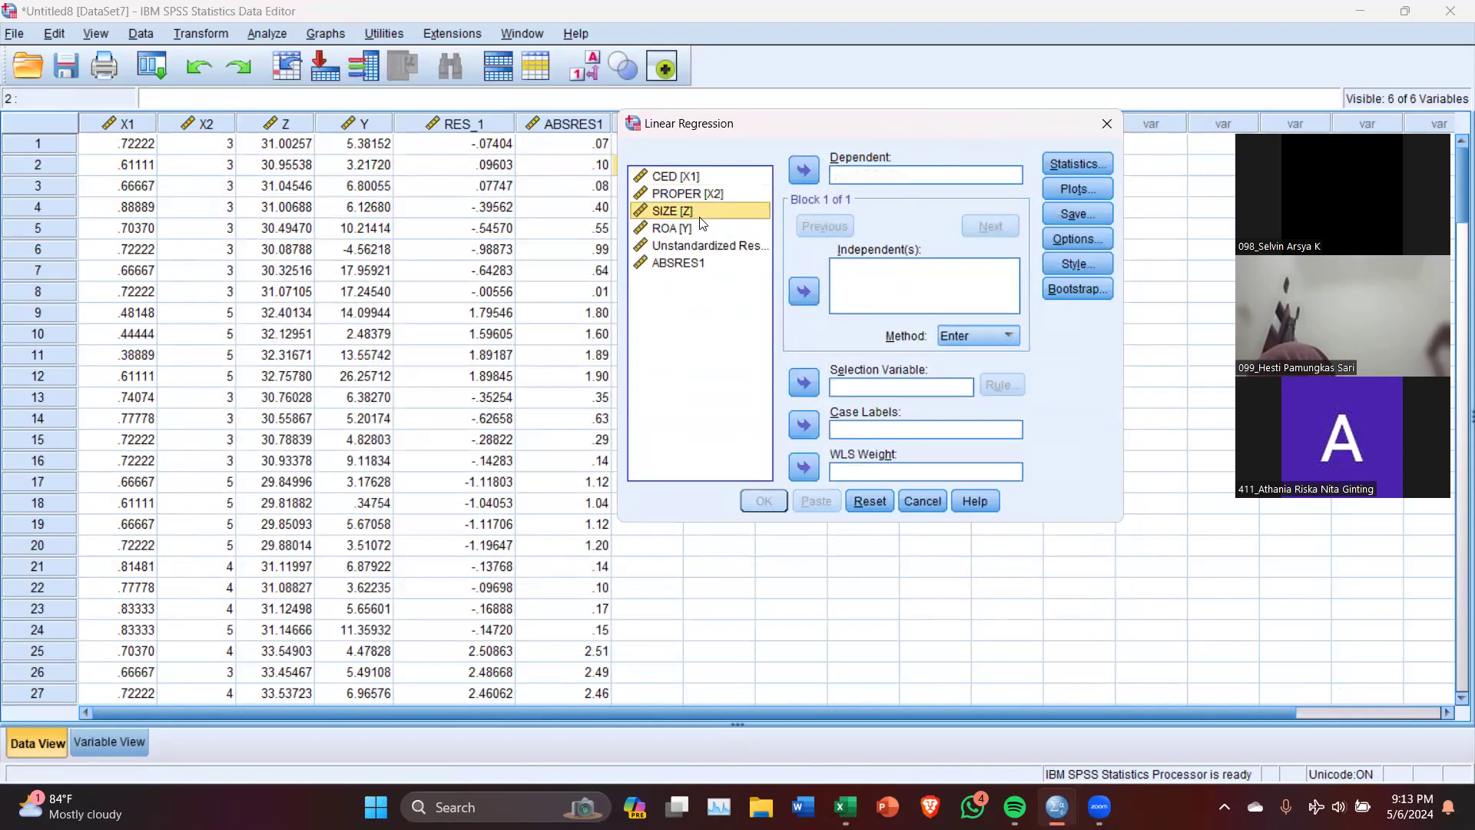
{"action": "left_click", "coordinate": [805, 170]}
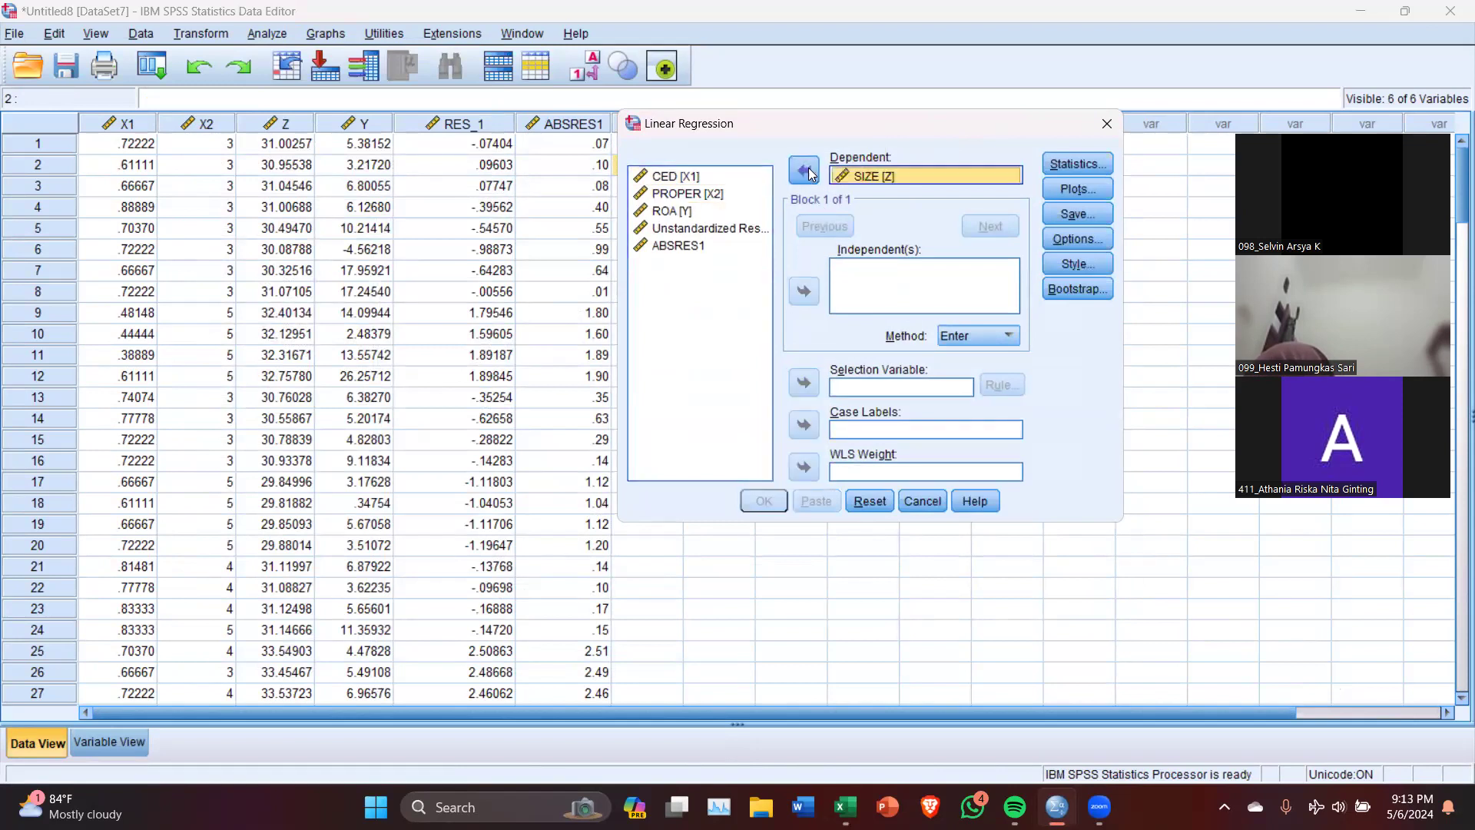
{"action": "left_click", "coordinate": [695, 196]}
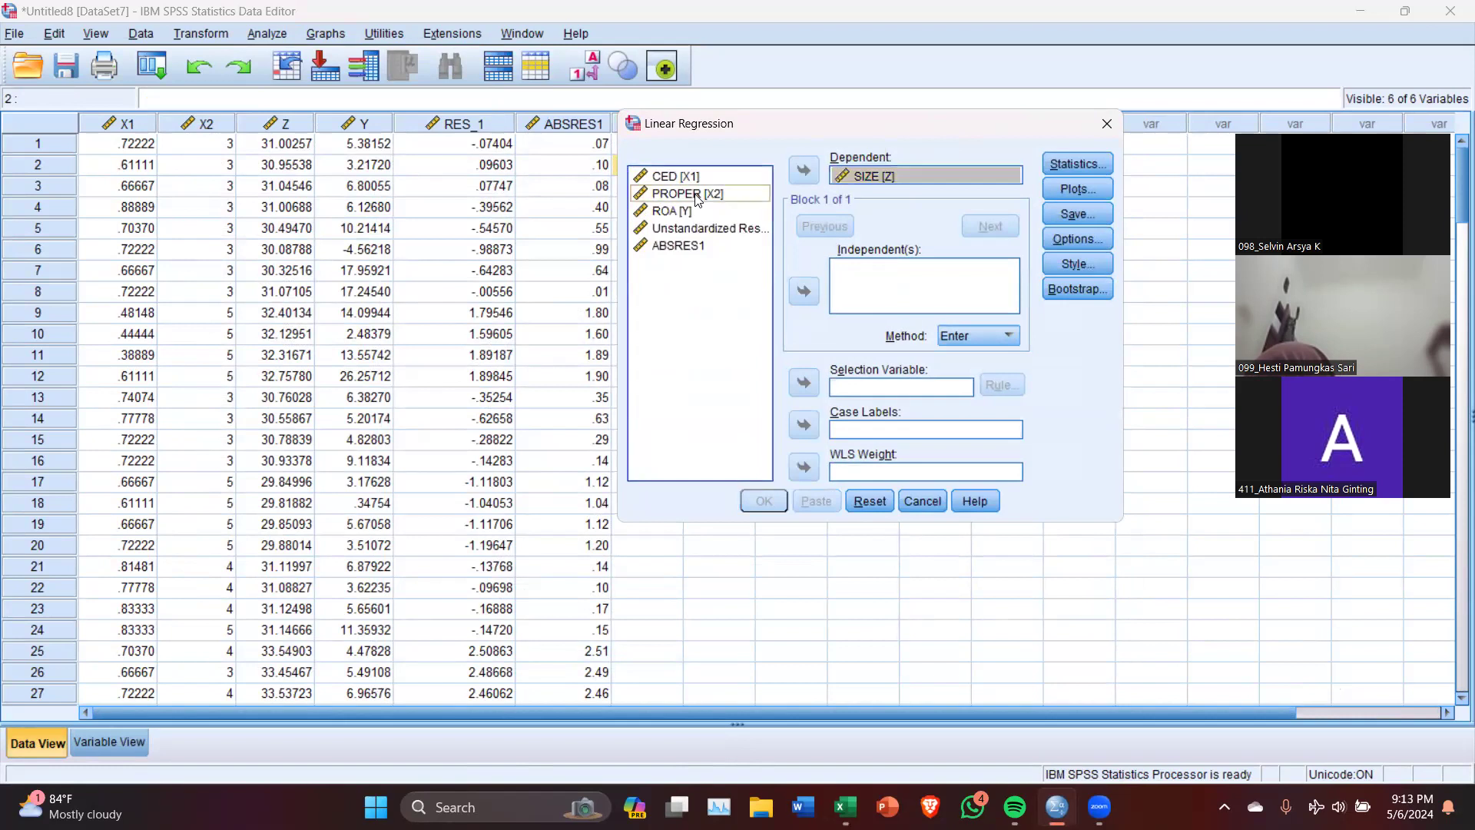
{"action": "left_click", "coordinate": [804, 292]}
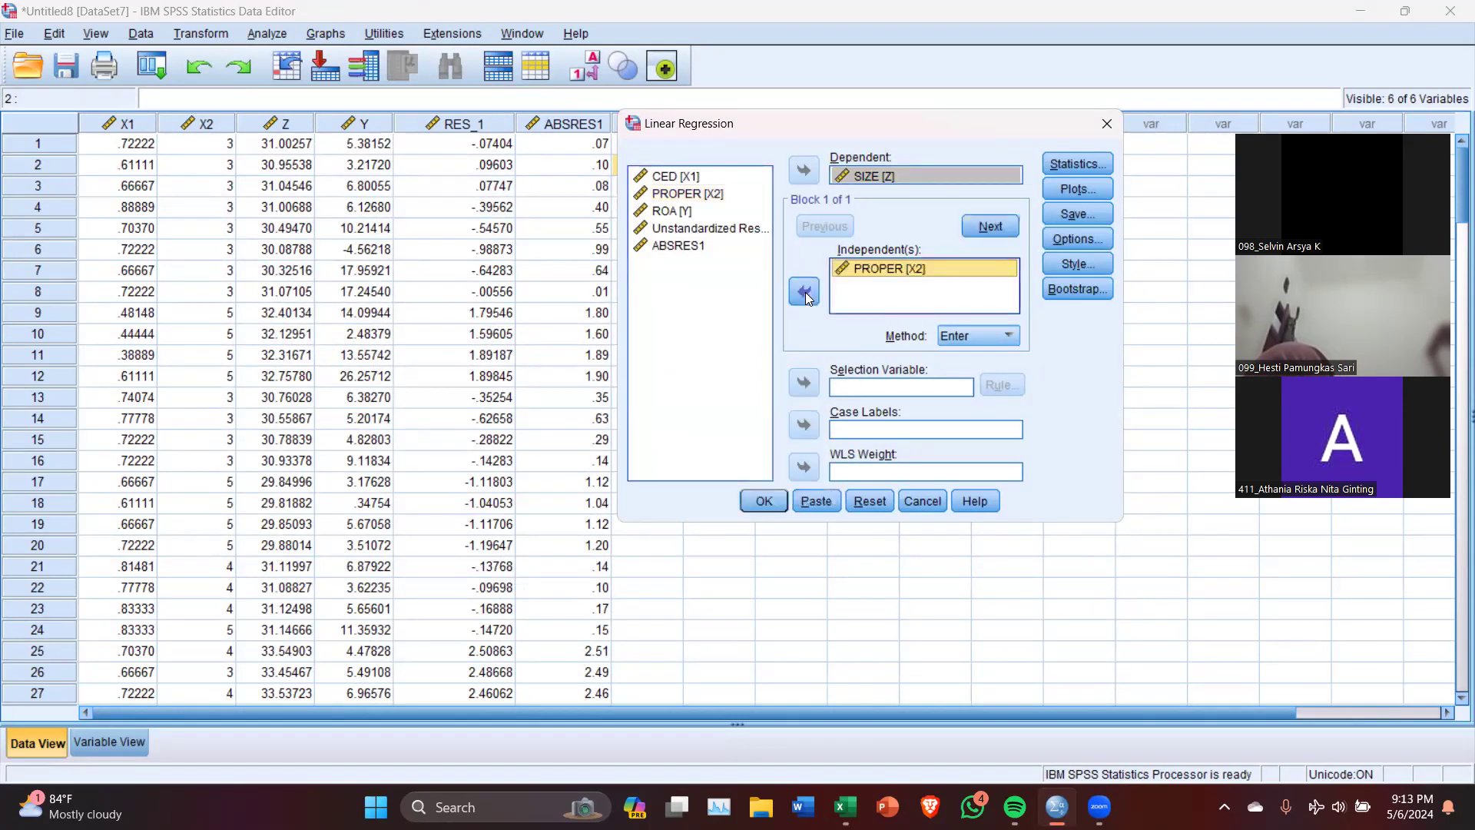
Run the regression of SIZE on PROPER with unstandardized residuals saved, close its output, and check the RES_2 column
{"action": "left_click", "coordinate": [1090, 207]}
{"action": "left_click", "coordinate": [831, 172]}
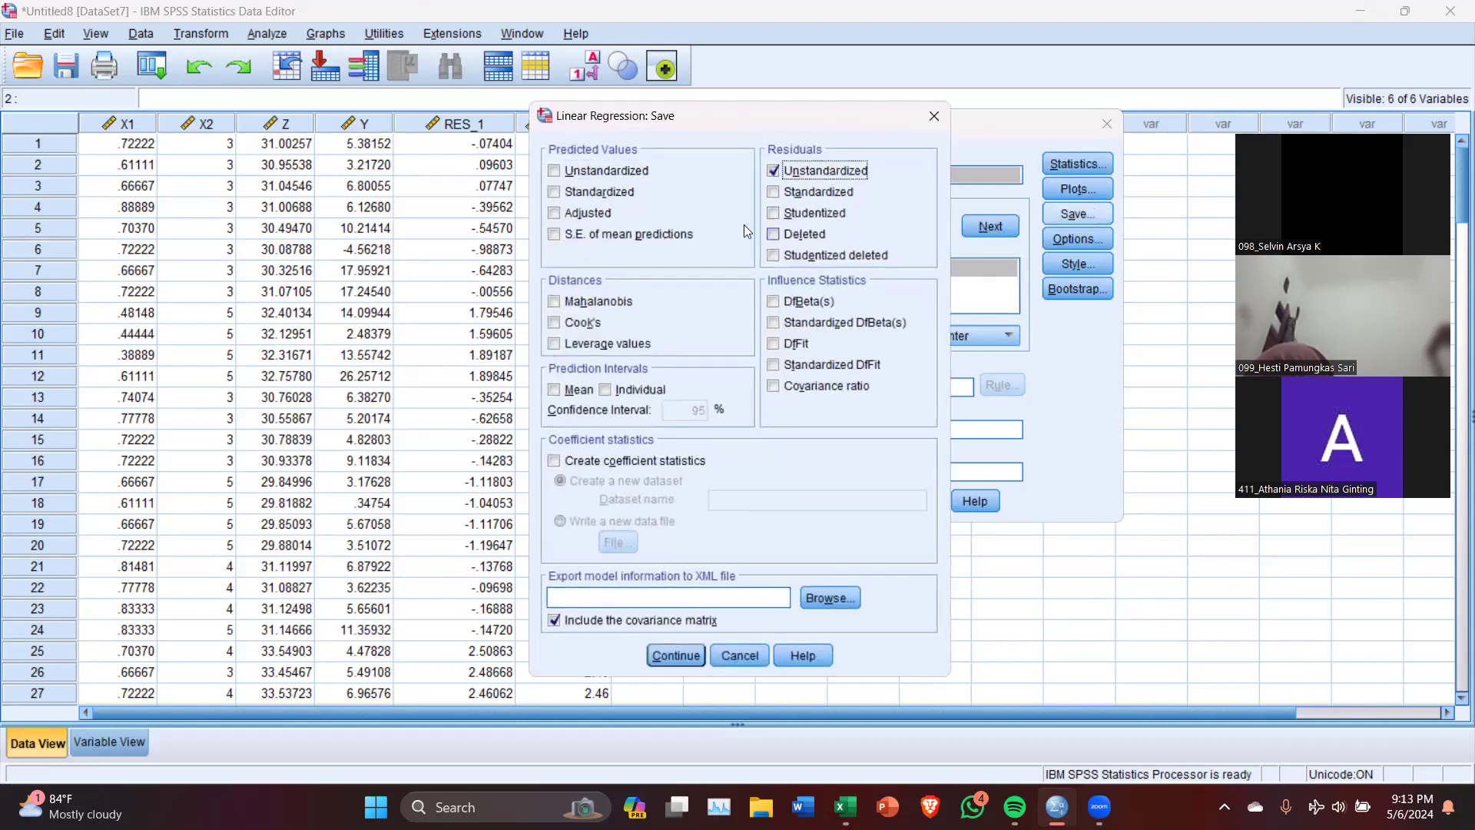
{"action": "left_click", "coordinate": [673, 653]}
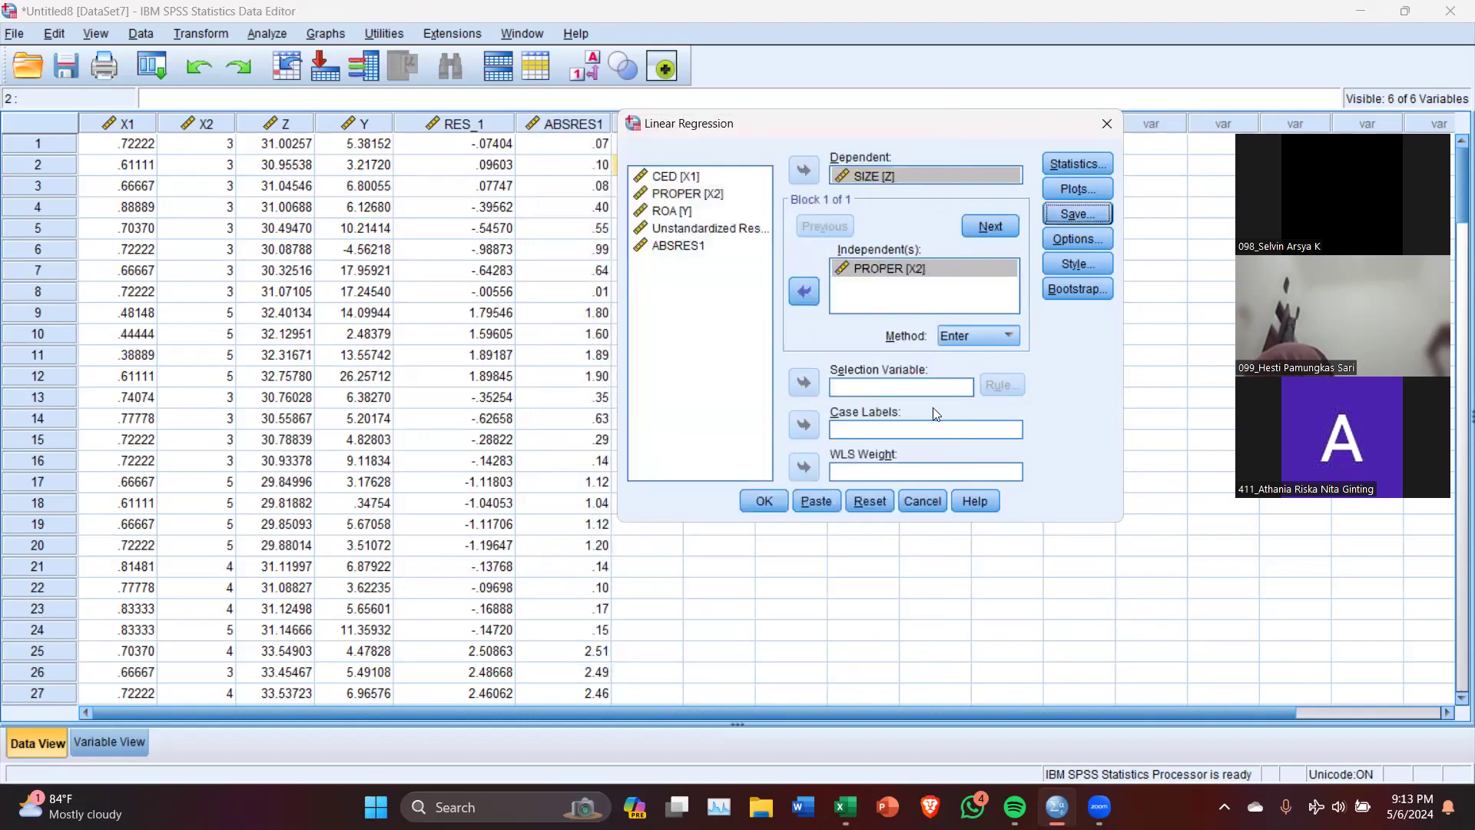
{"action": "left_click", "coordinate": [782, 503]}
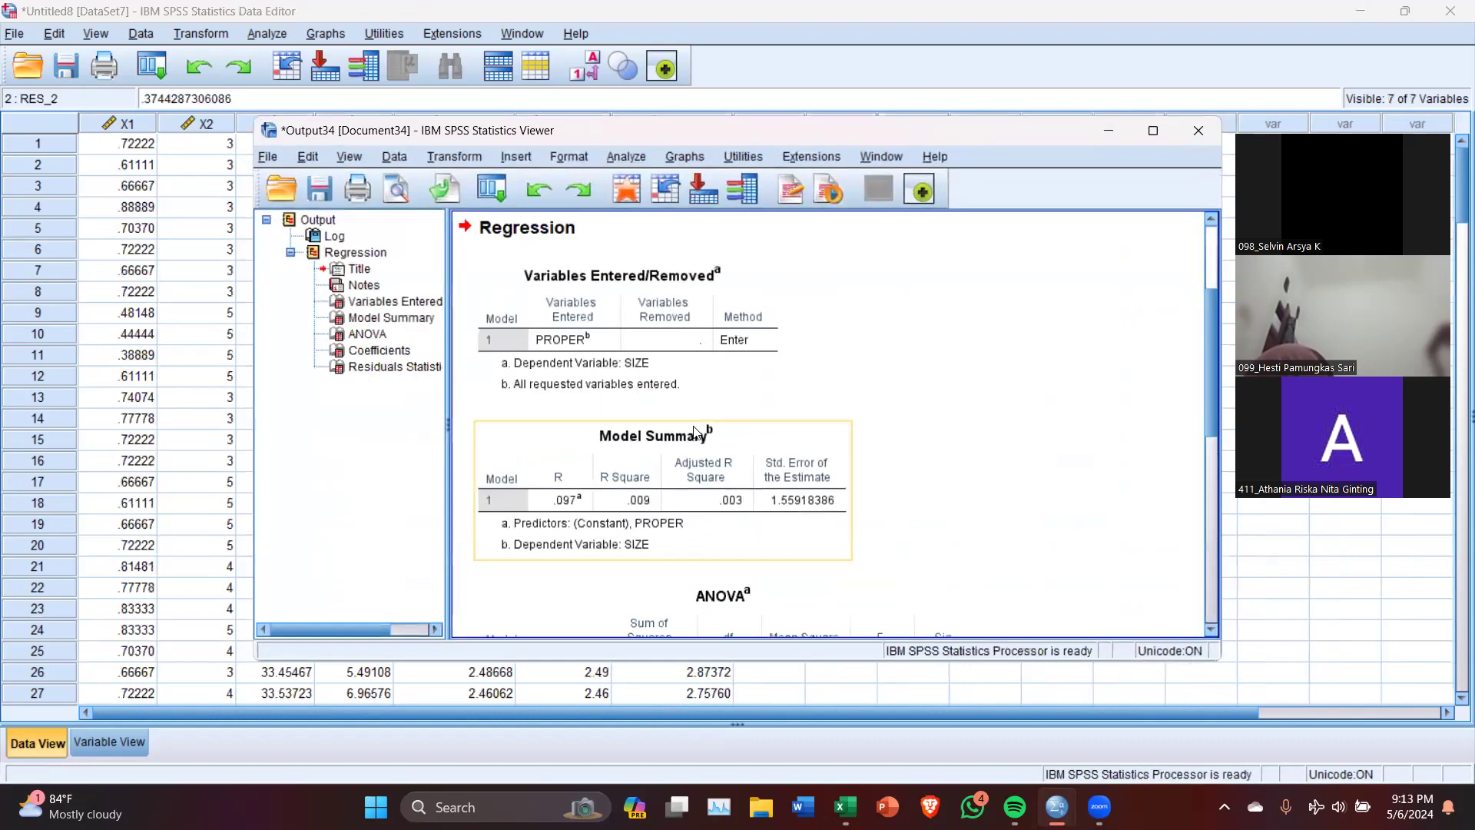
{"action": "left_click", "coordinate": [1198, 131]}
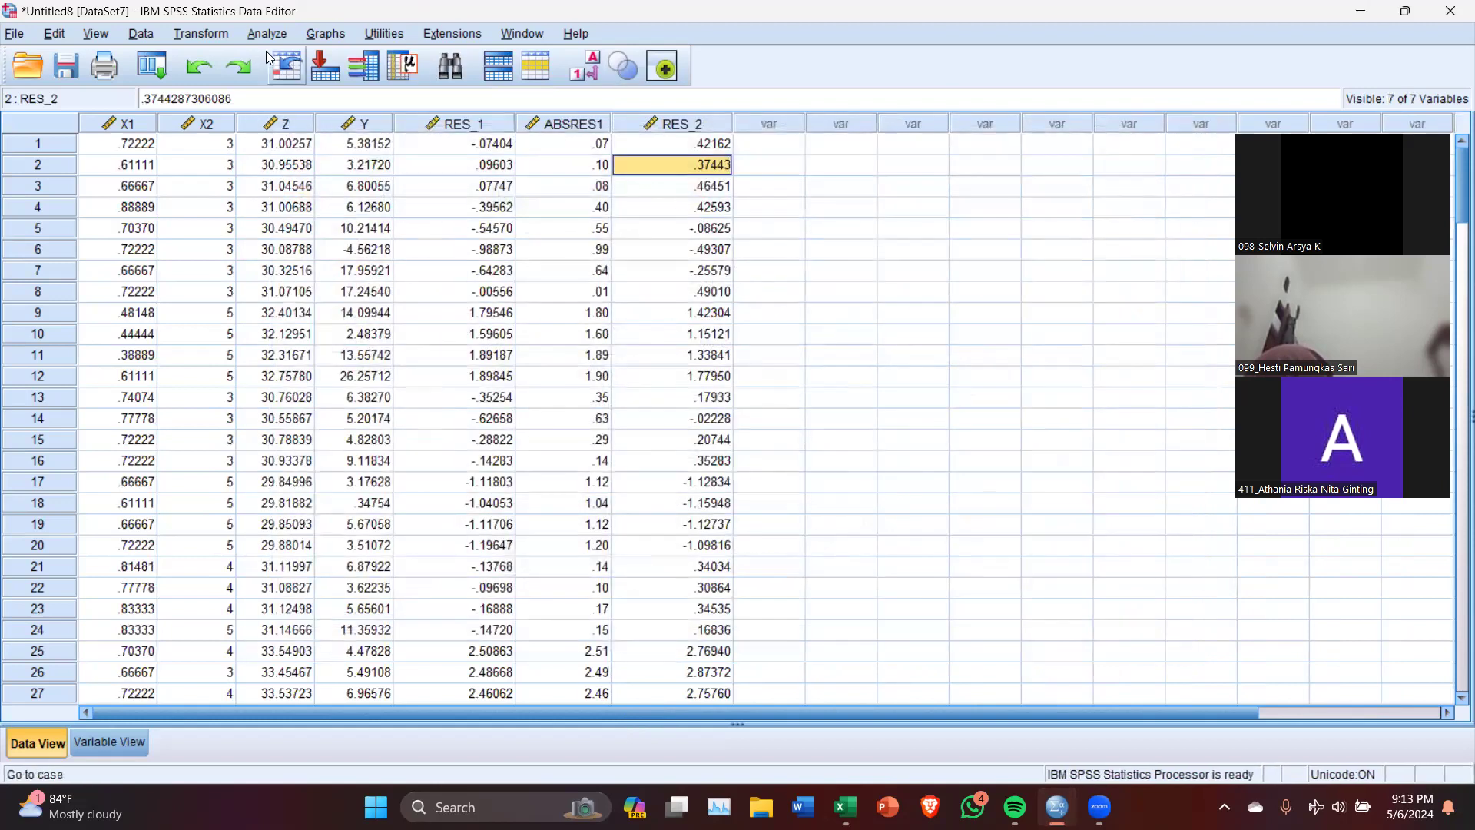
{"action": "left_click_drag", "start_coordinate": [690, 165], "coordinate": [805, 548]}
{"action": "left_click_drag", "start_coordinate": [706, 440], "coordinate": [773, 575]}
{"action": "left_click", "coordinate": [686, 481]}
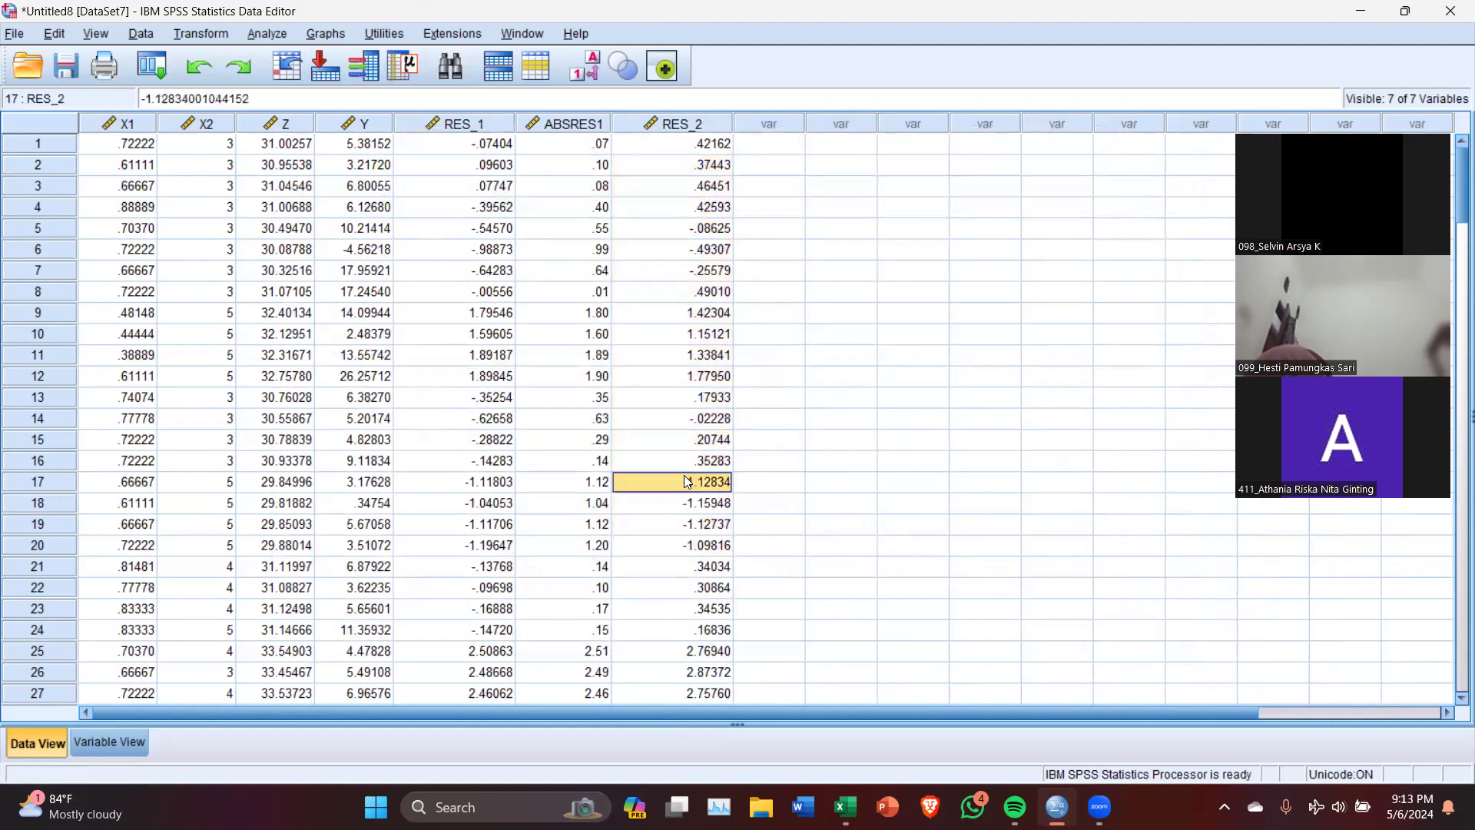
Compute a new variable ABSRES2 as the absolute value of the second residuals, ABS(RES_2)
{"action": "left_click", "coordinate": [201, 34]}
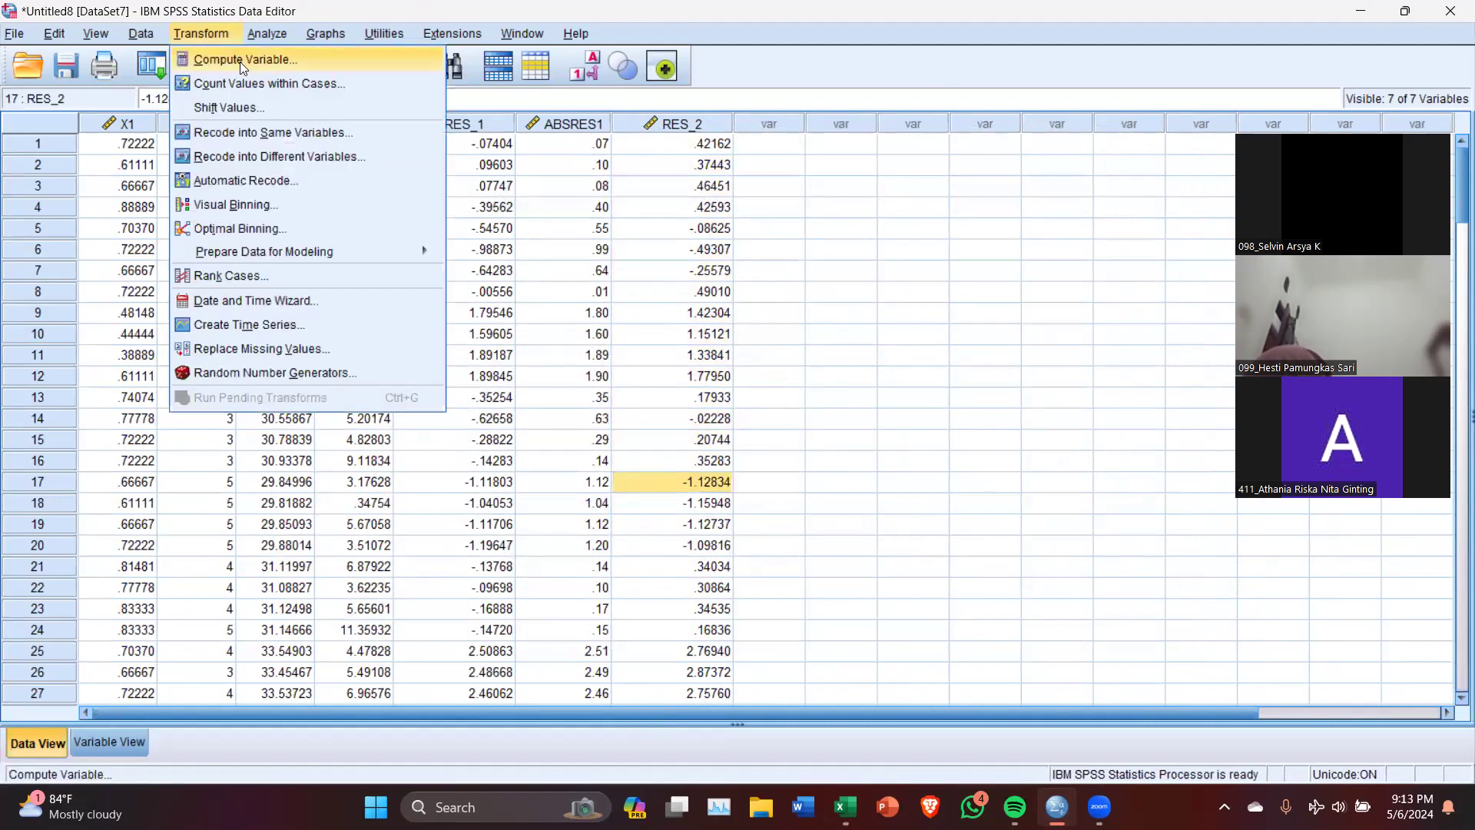
{"action": "left_click", "coordinate": [240, 62]}
{"action": "left_click", "coordinate": [488, 194]}
{"action": "type", "text": "2"}
{"action": "left_click", "coordinate": [692, 215]}
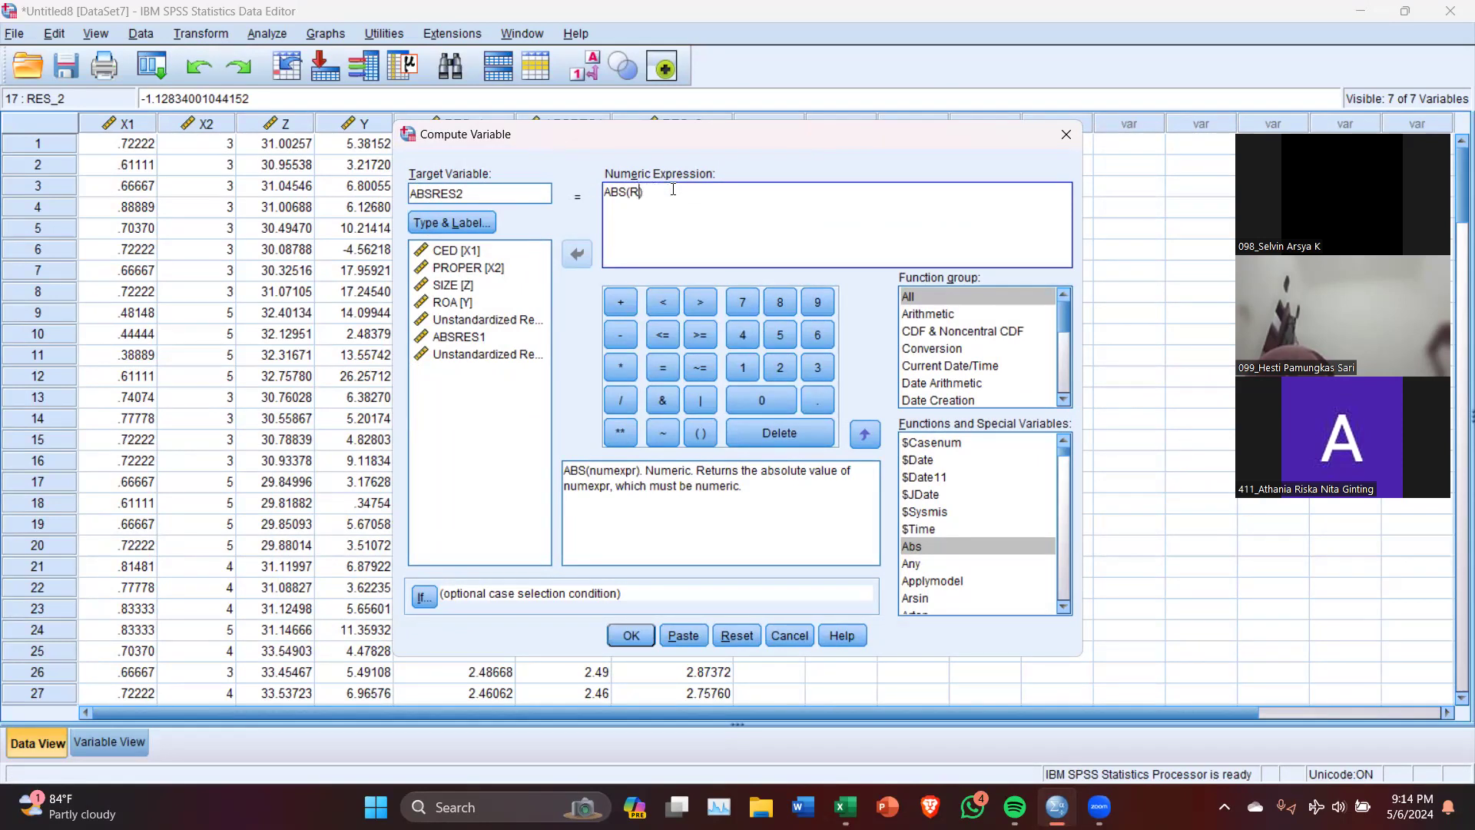
{"action": "left_click", "coordinate": [526, 353]}
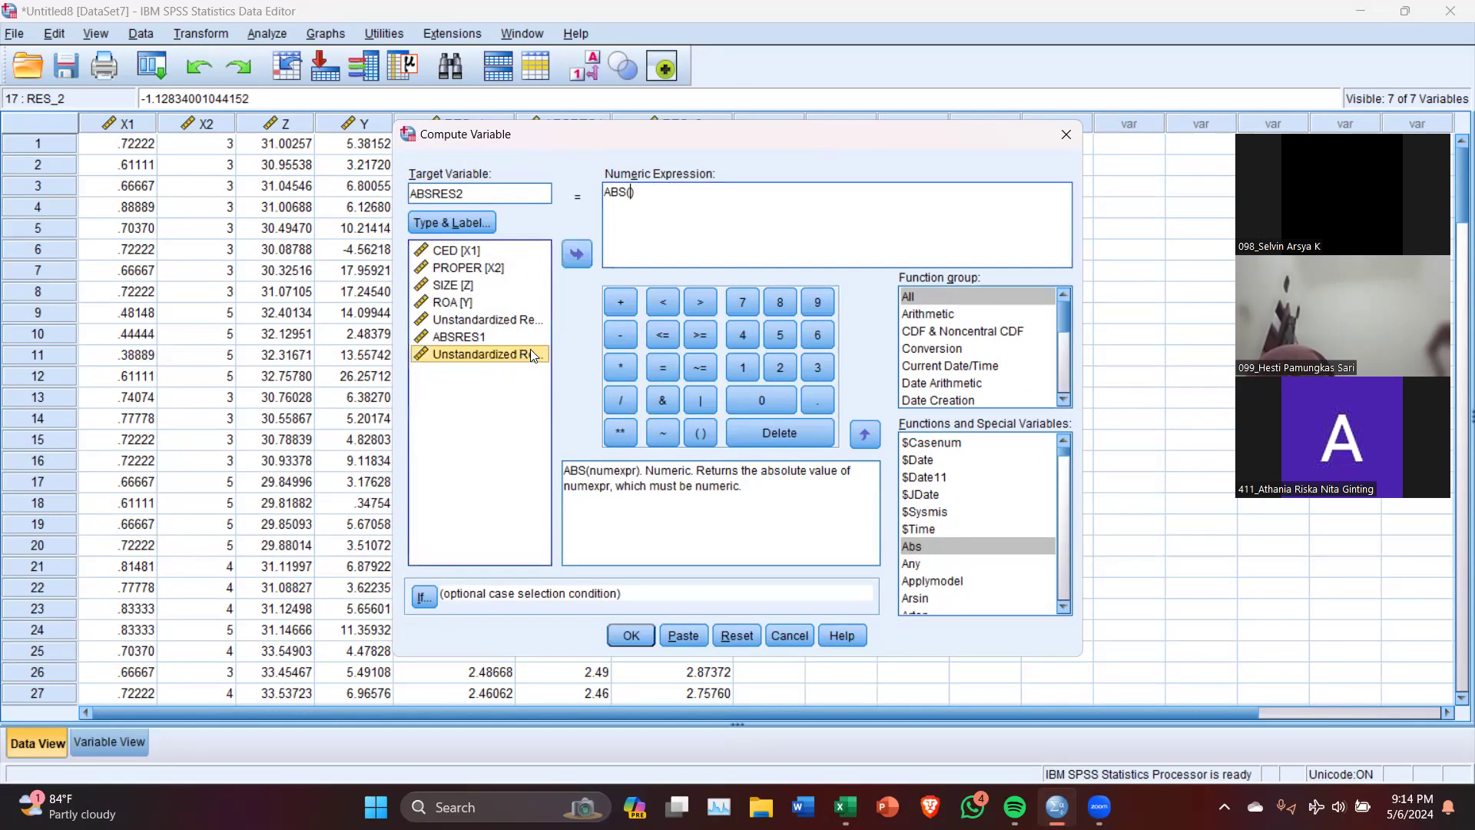
{"action": "left_click", "coordinate": [577, 256]}
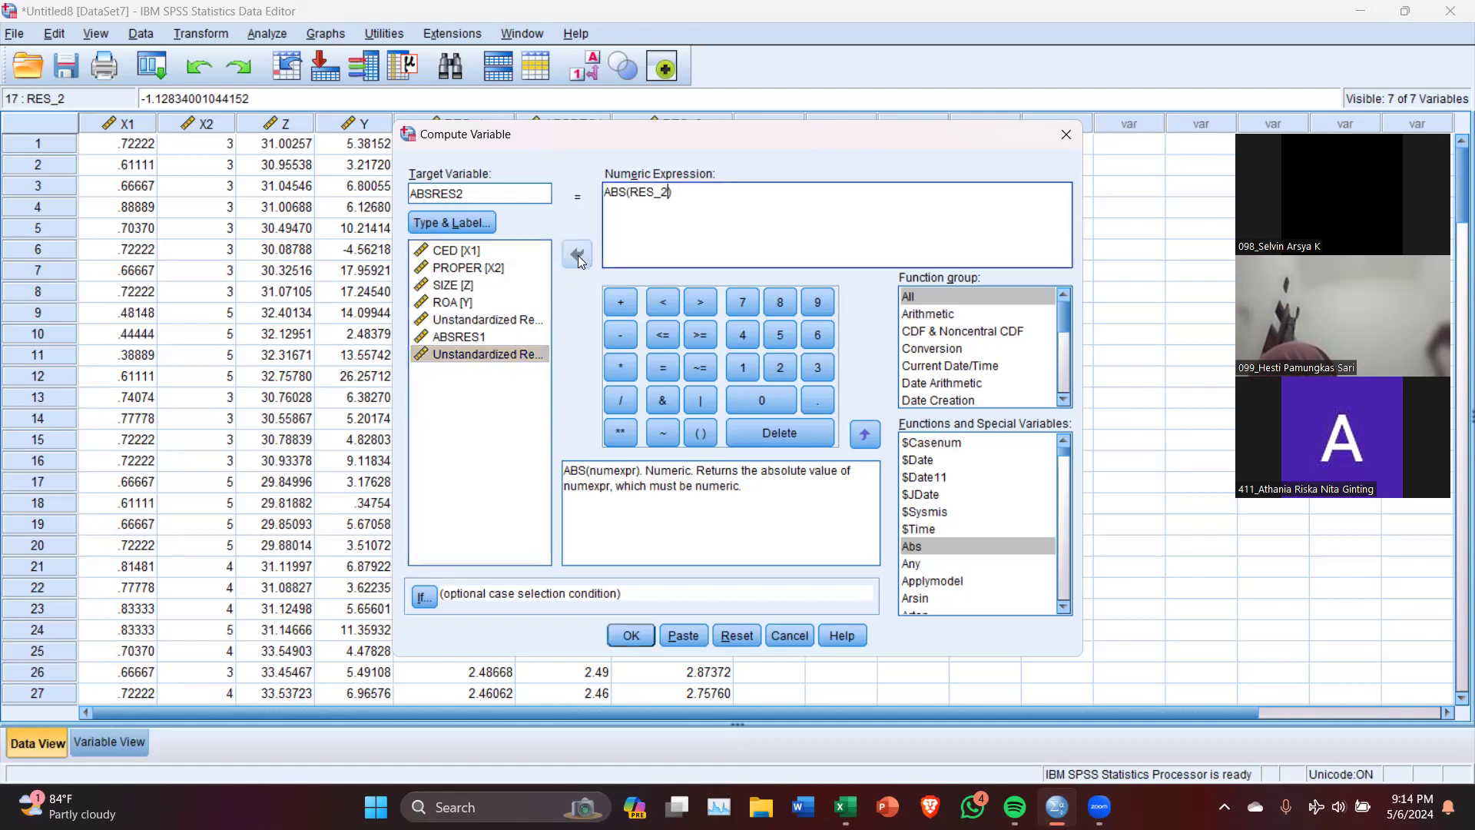
{"action": "left_click", "coordinate": [631, 634]}
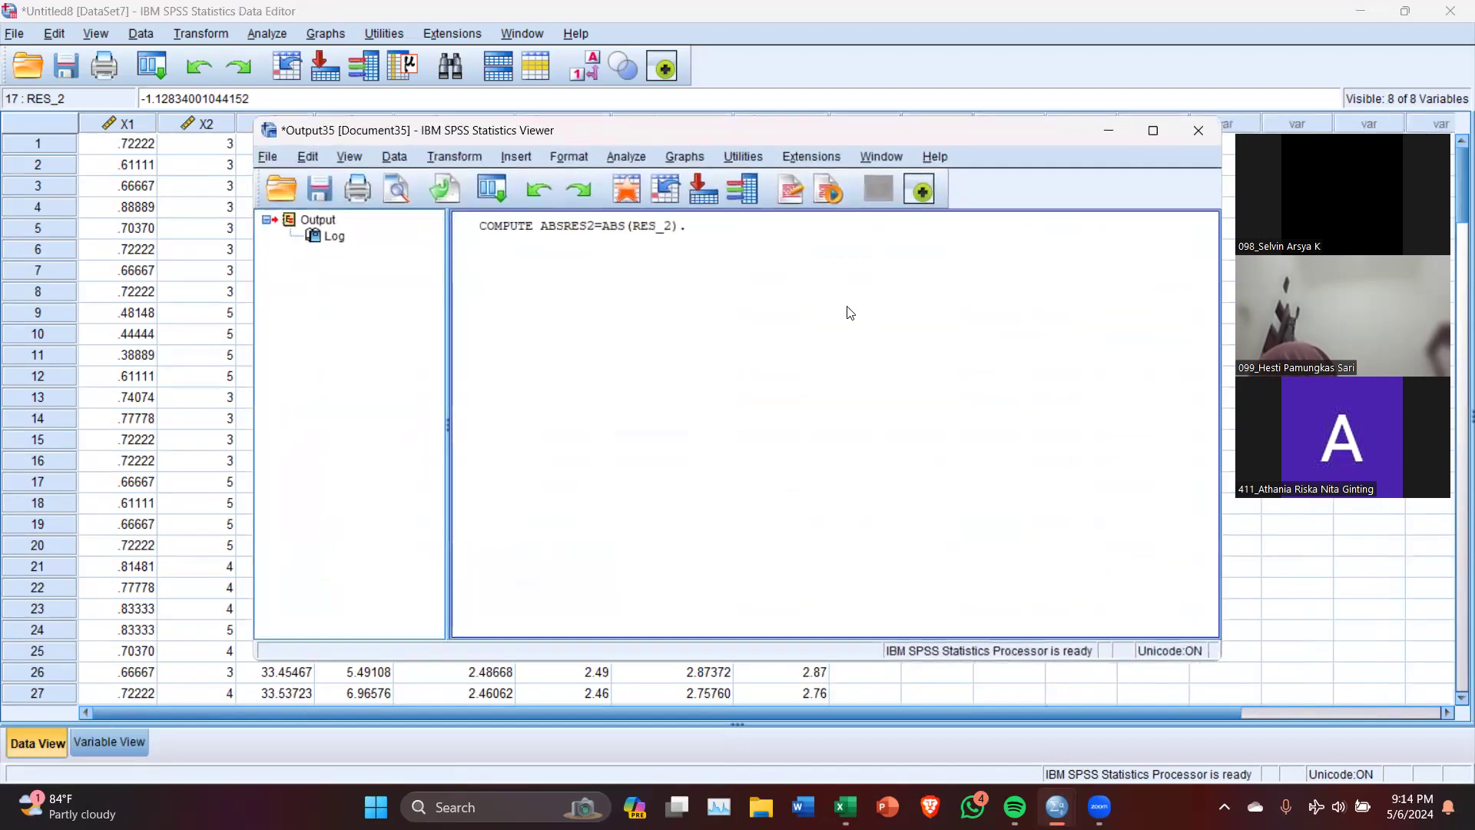
Close the computation output without saving it and check the values in the ABSRES2 column
{"action": "left_click", "coordinate": [1197, 130]}
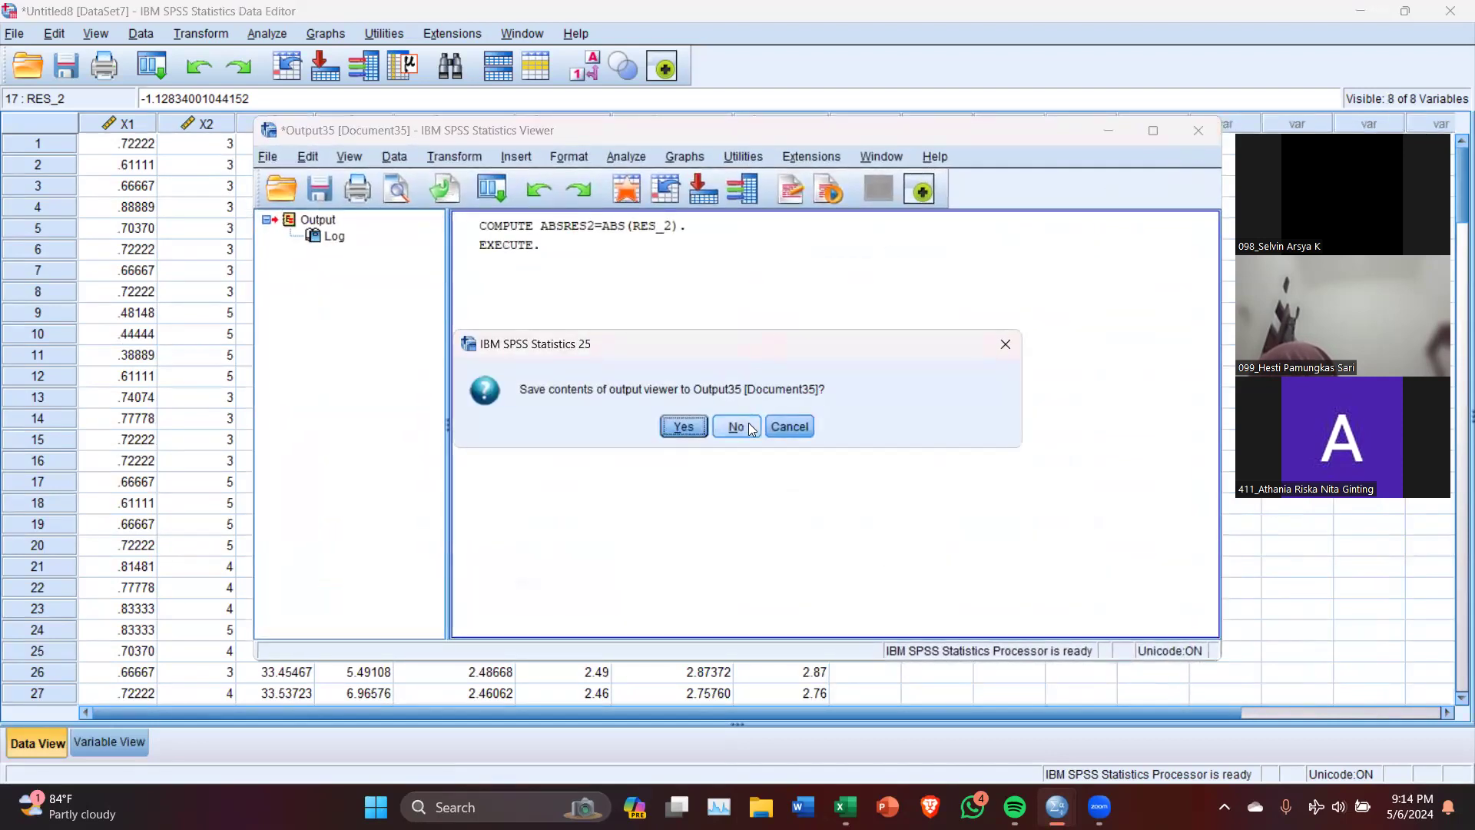
{"action": "left_click", "coordinate": [748, 423]}
{"action": "left_click_drag", "start_coordinate": [765, 146], "coordinate": [814, 380]}
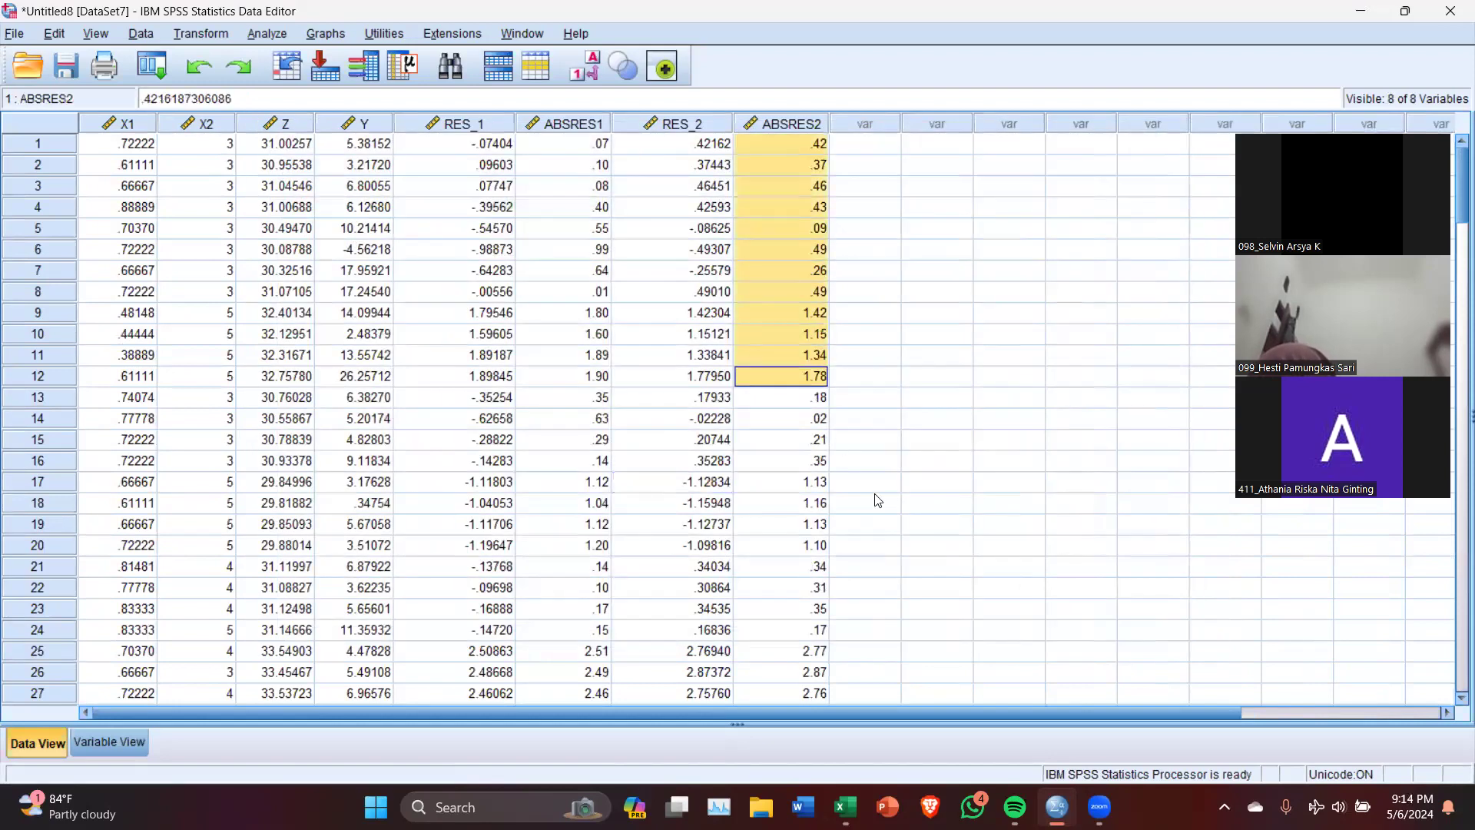
{"action": "left_click", "coordinate": [793, 482]}
{"action": "left_click_drag", "start_coordinate": [774, 151], "coordinate": [792, 376]}
Set up a fresh linear regression with ROA [Y] as the independent variable and ABSRES2 as the dependent variable
{"action": "left_click", "coordinate": [265, 35]}
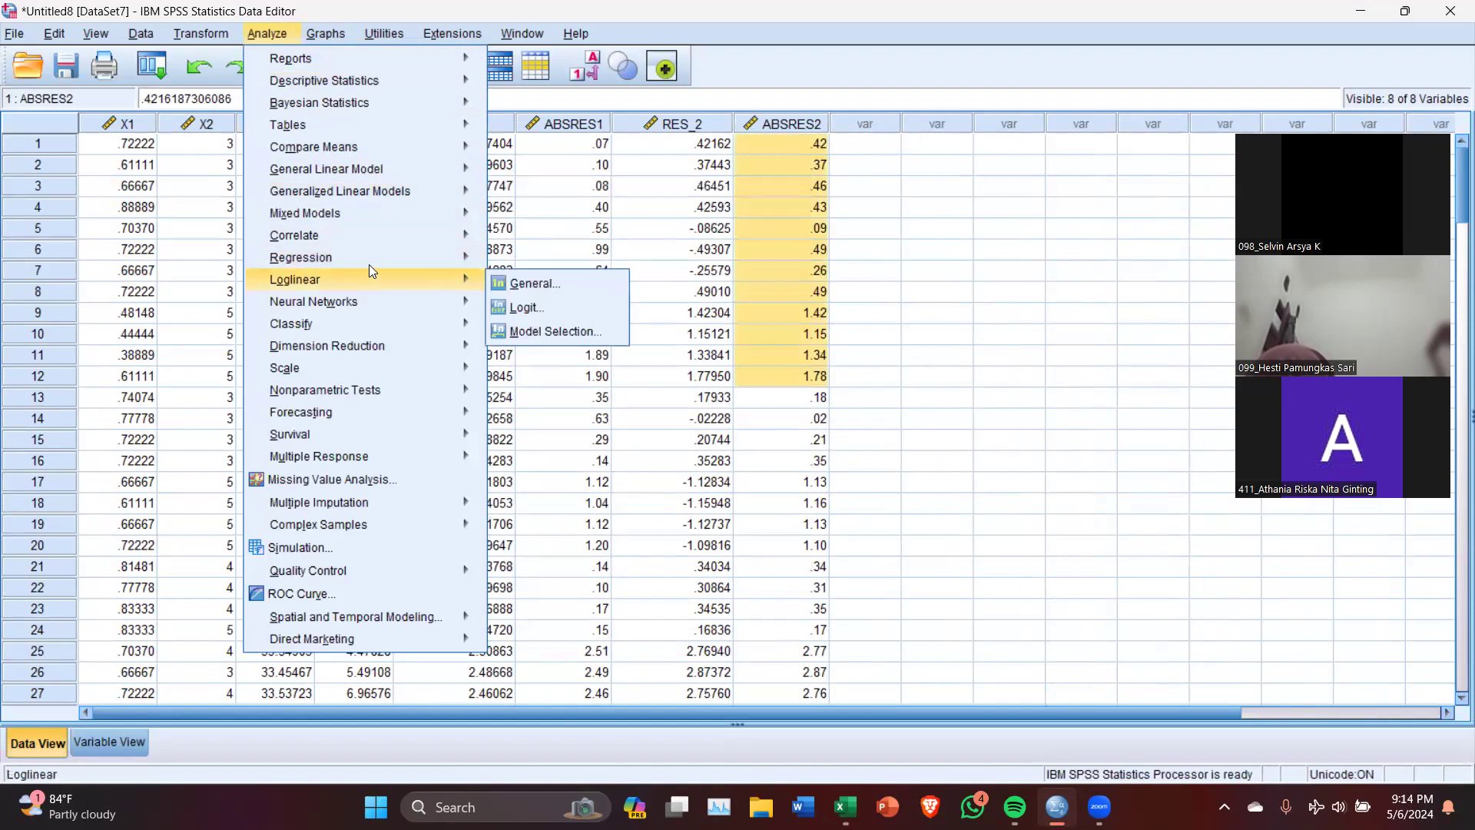
{"action": "mouse_move", "coordinate": [369, 258]}
{"action": "left_click", "coordinate": [548, 283]}
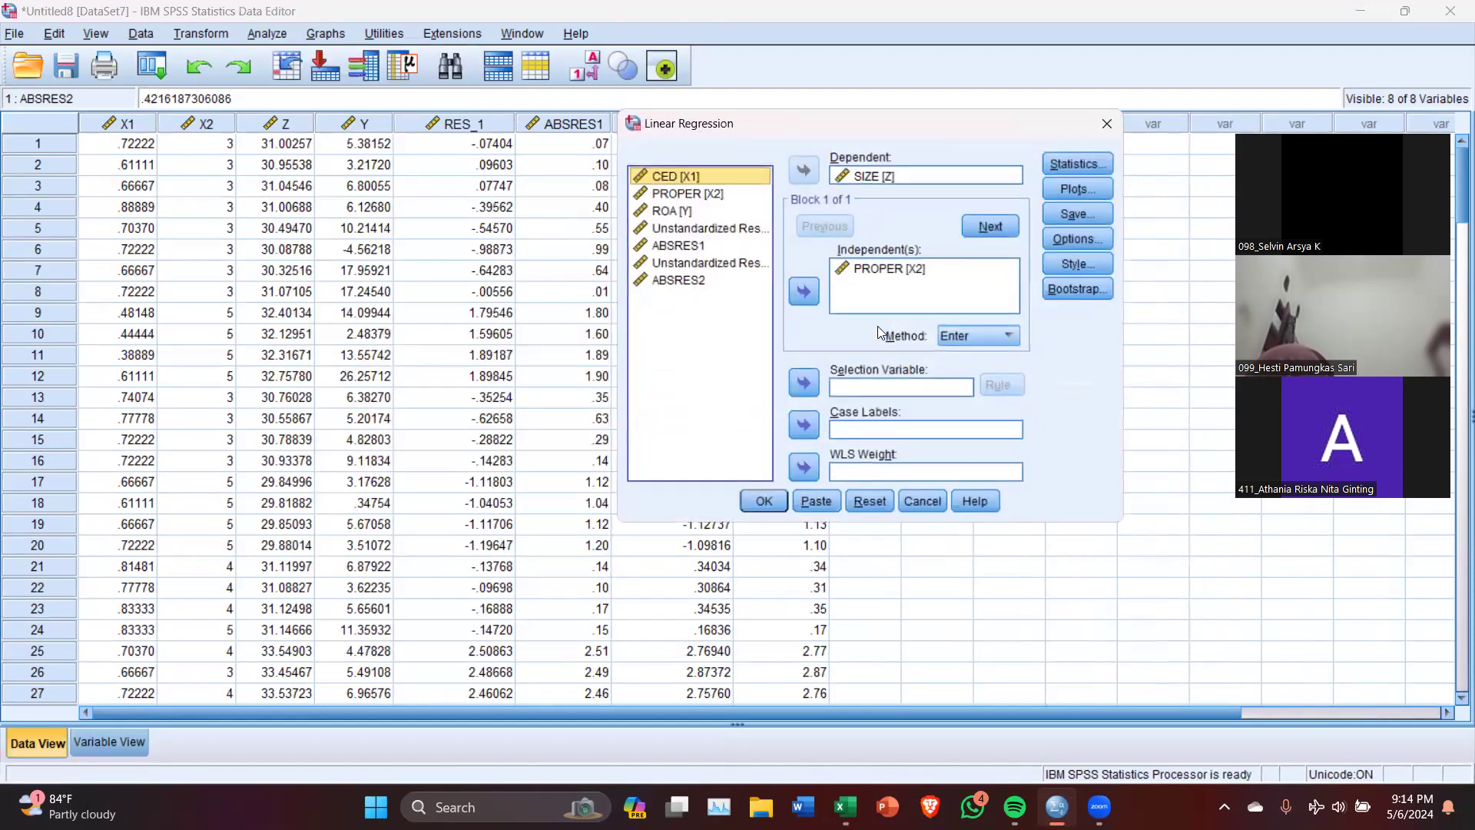
{"action": "left_click", "coordinate": [869, 501]}
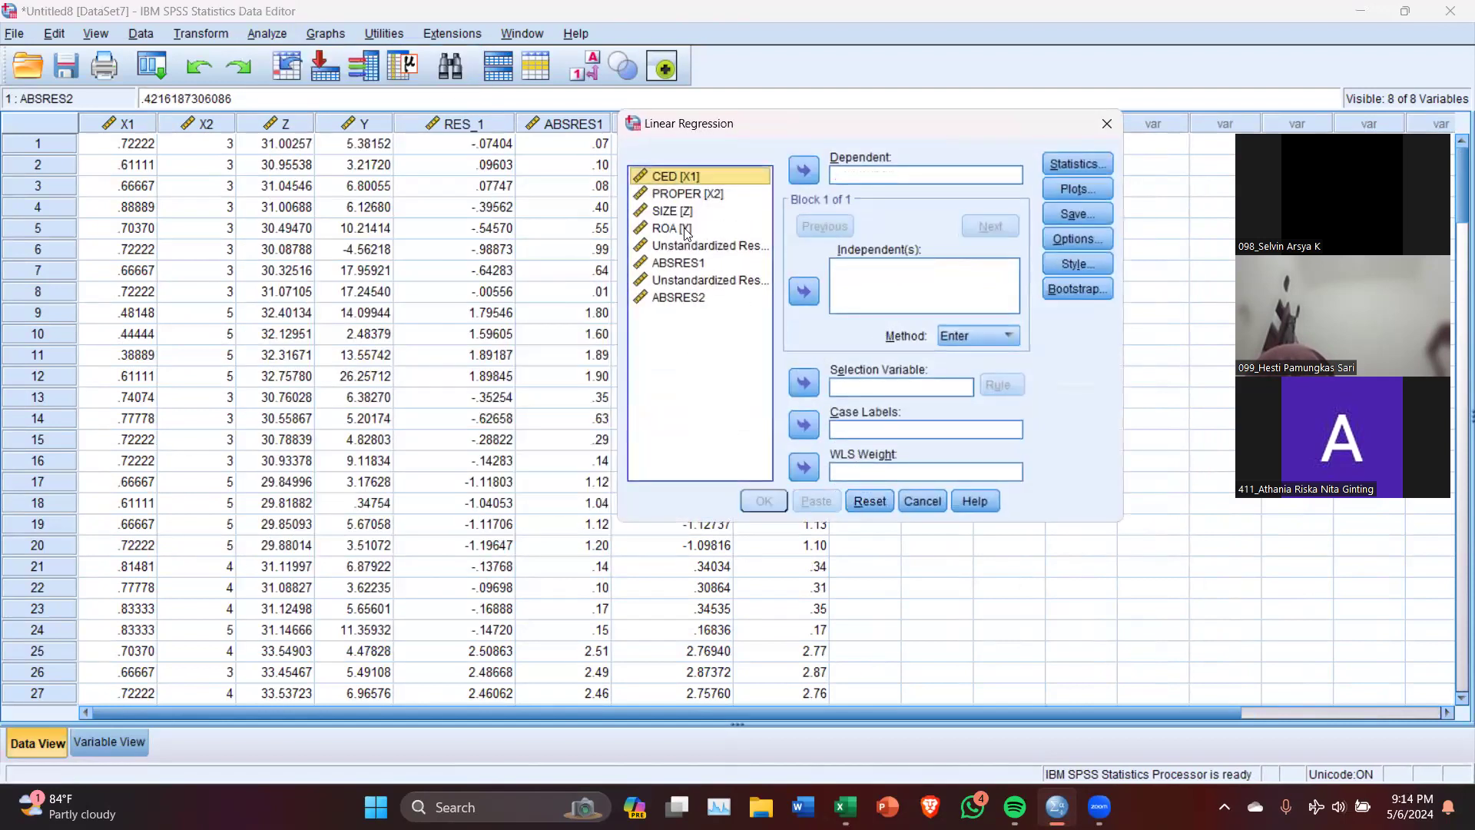
{"action": "left_click", "coordinate": [684, 229]}
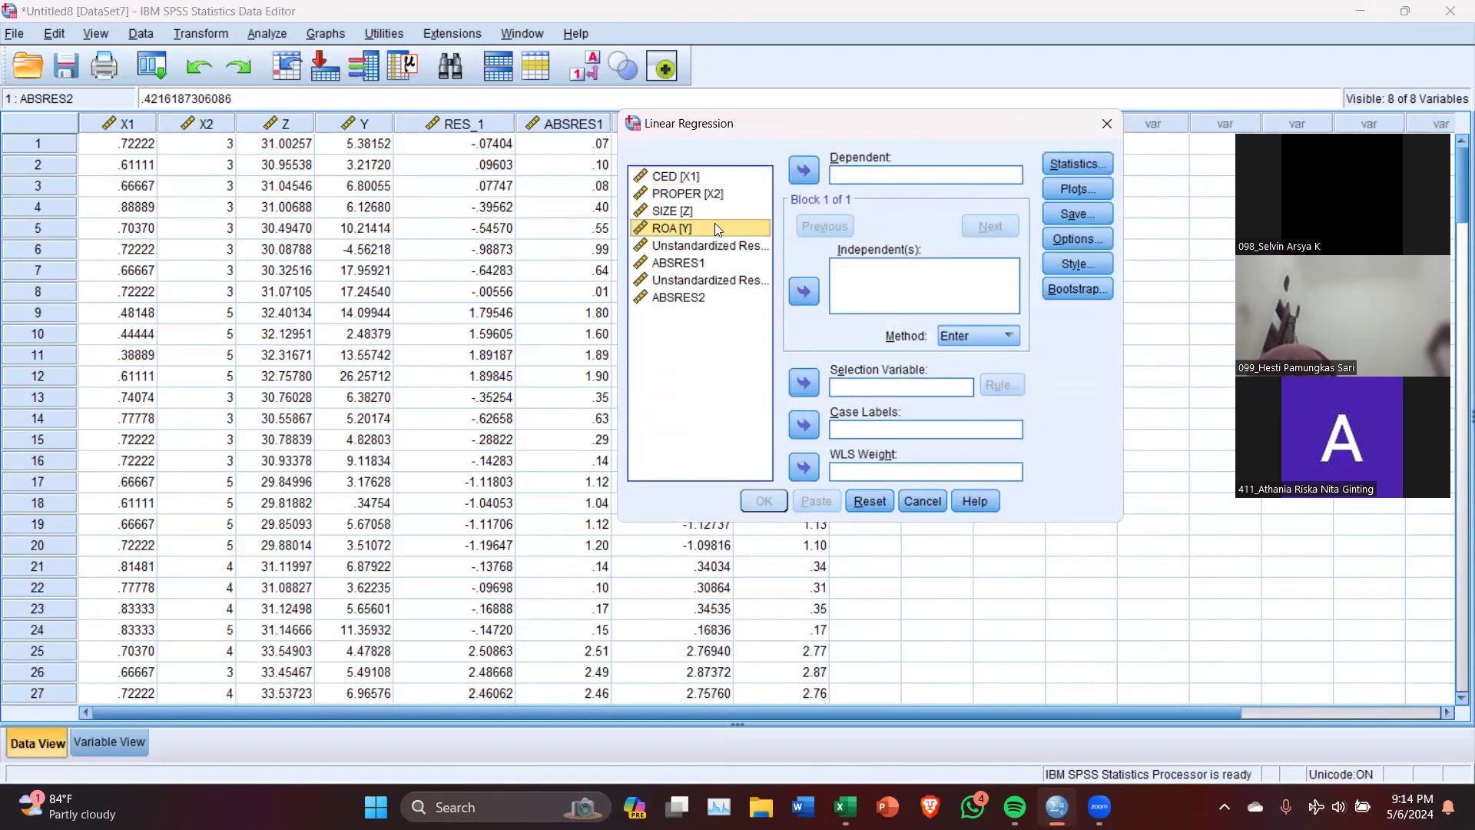
{"action": "left_click", "coordinate": [804, 291]}
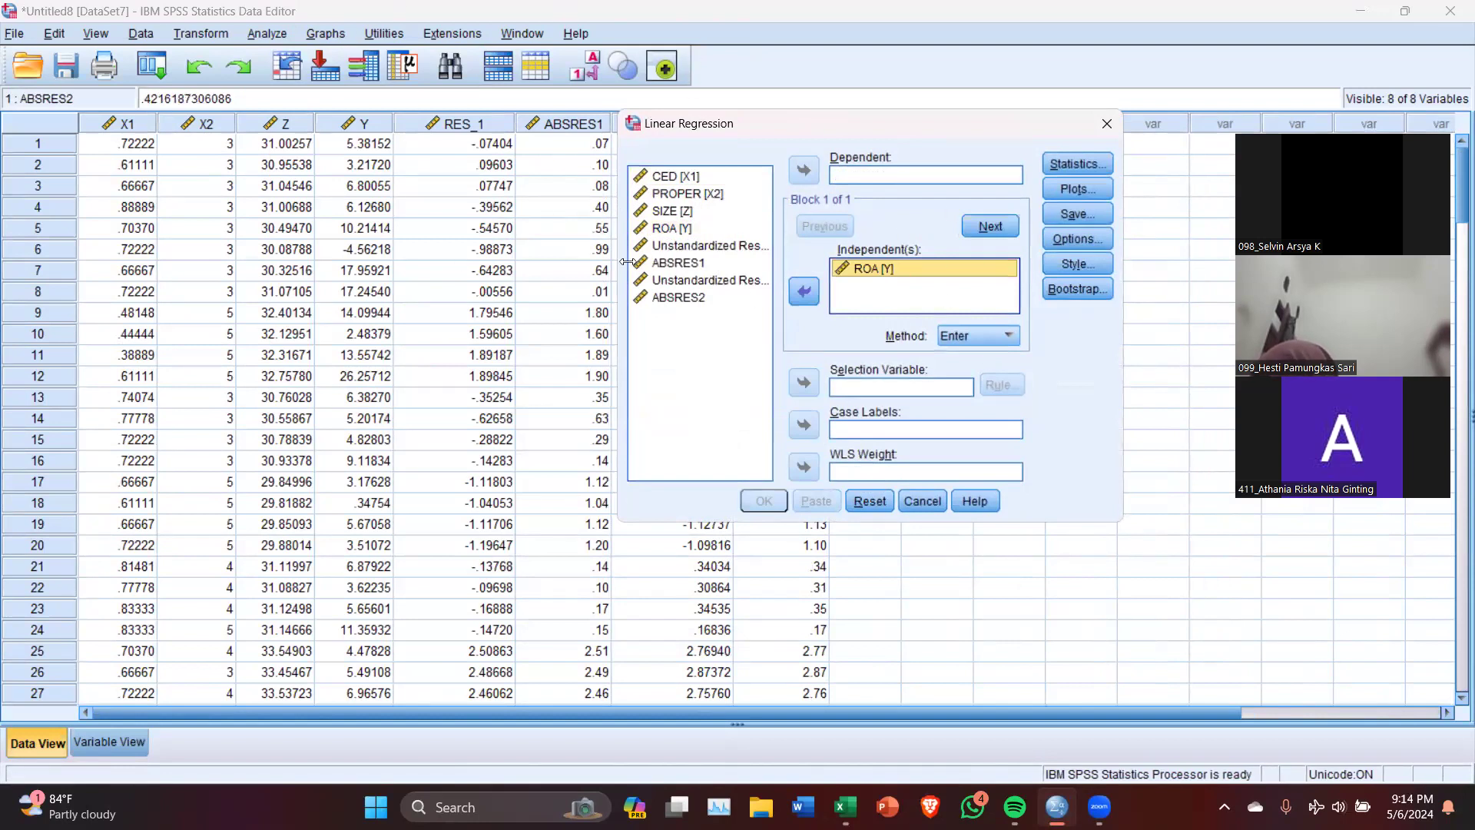
{"action": "left_click", "coordinate": [726, 297]}
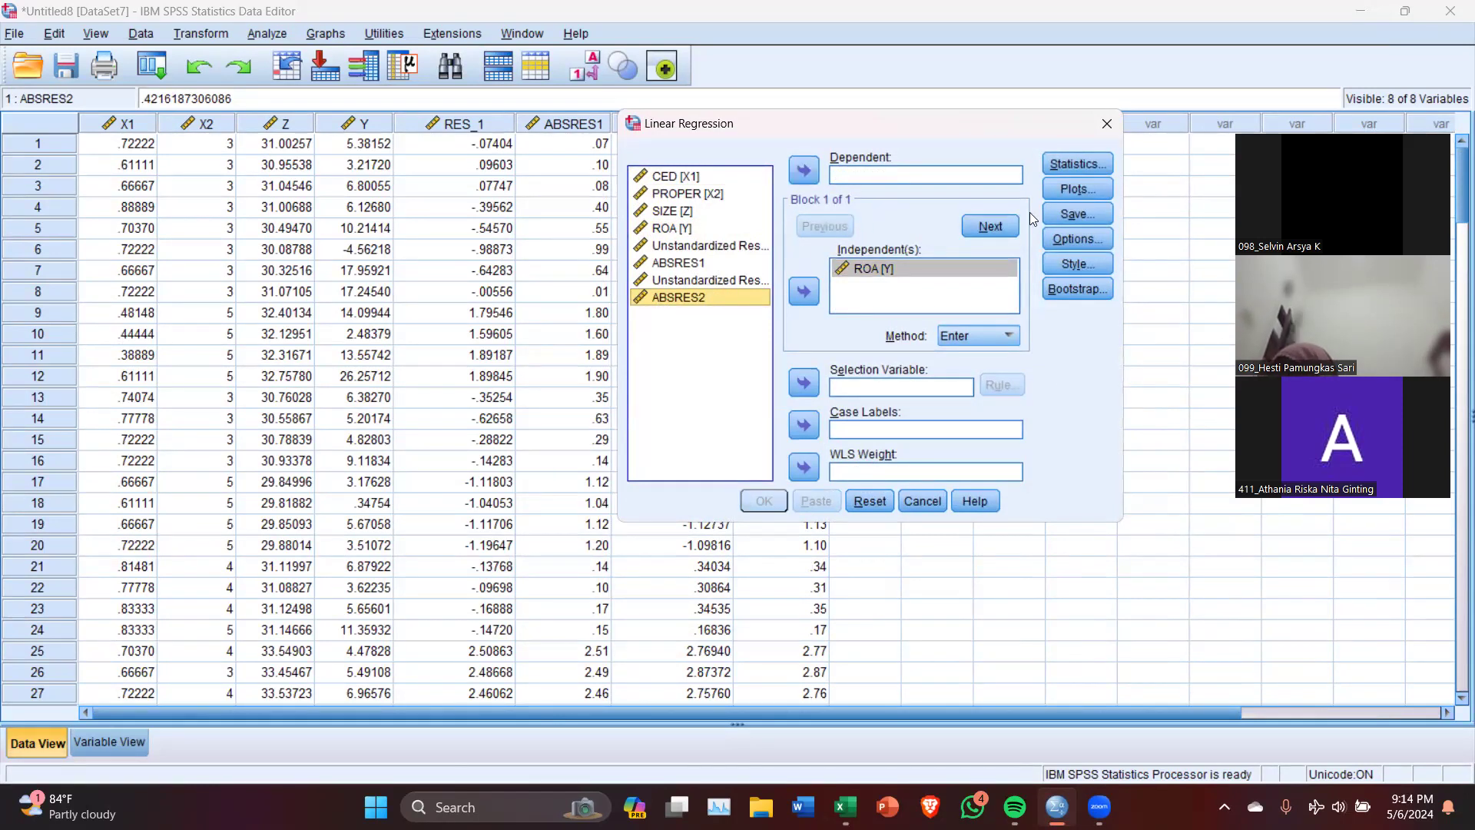
{"action": "left_click", "coordinate": [807, 173]}
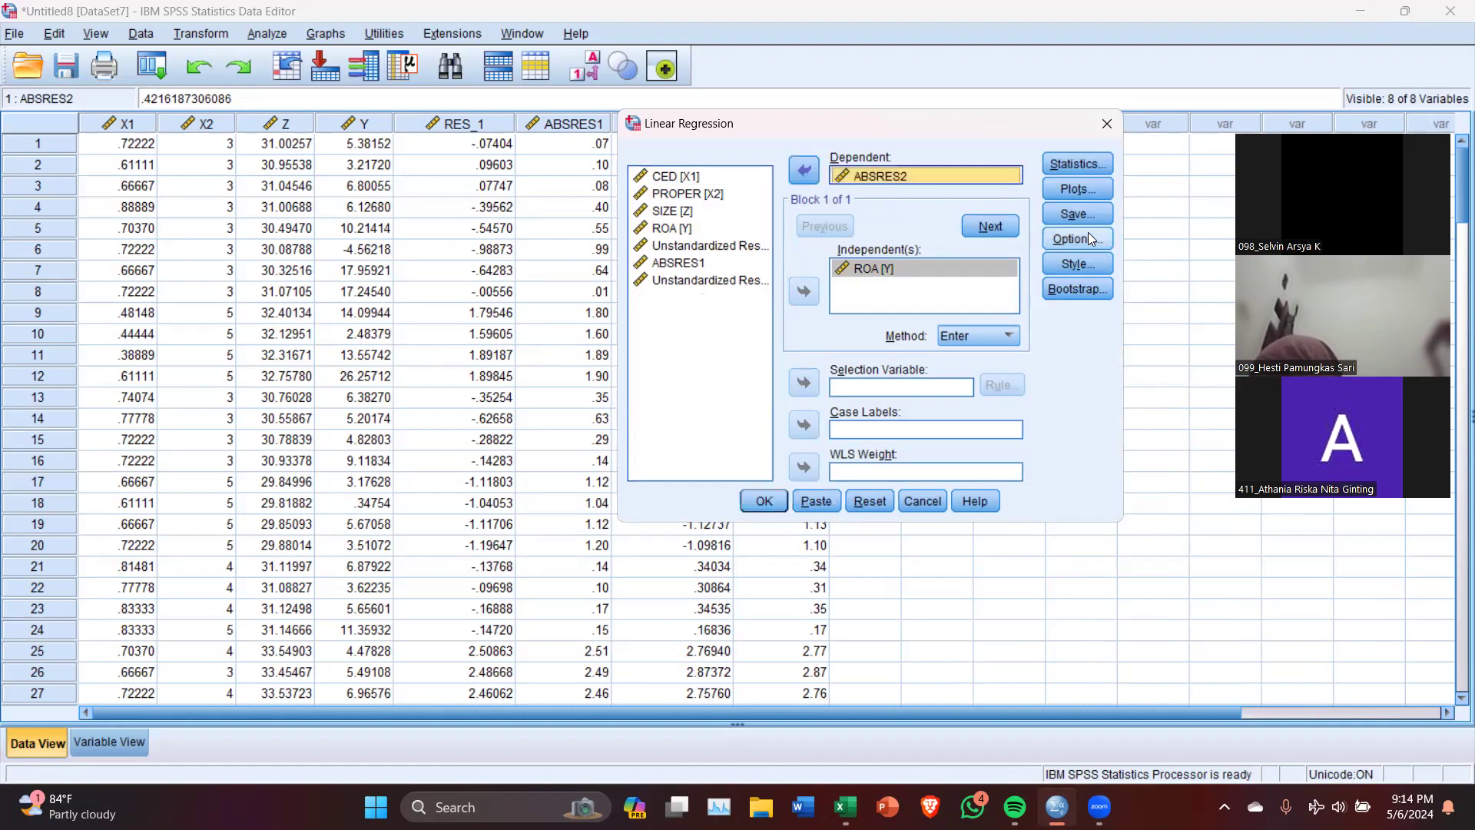
Check that no residuals or predicted values are set for saving, and run the ABSRES2 regression
{"action": "left_click", "coordinate": [1077, 215]}
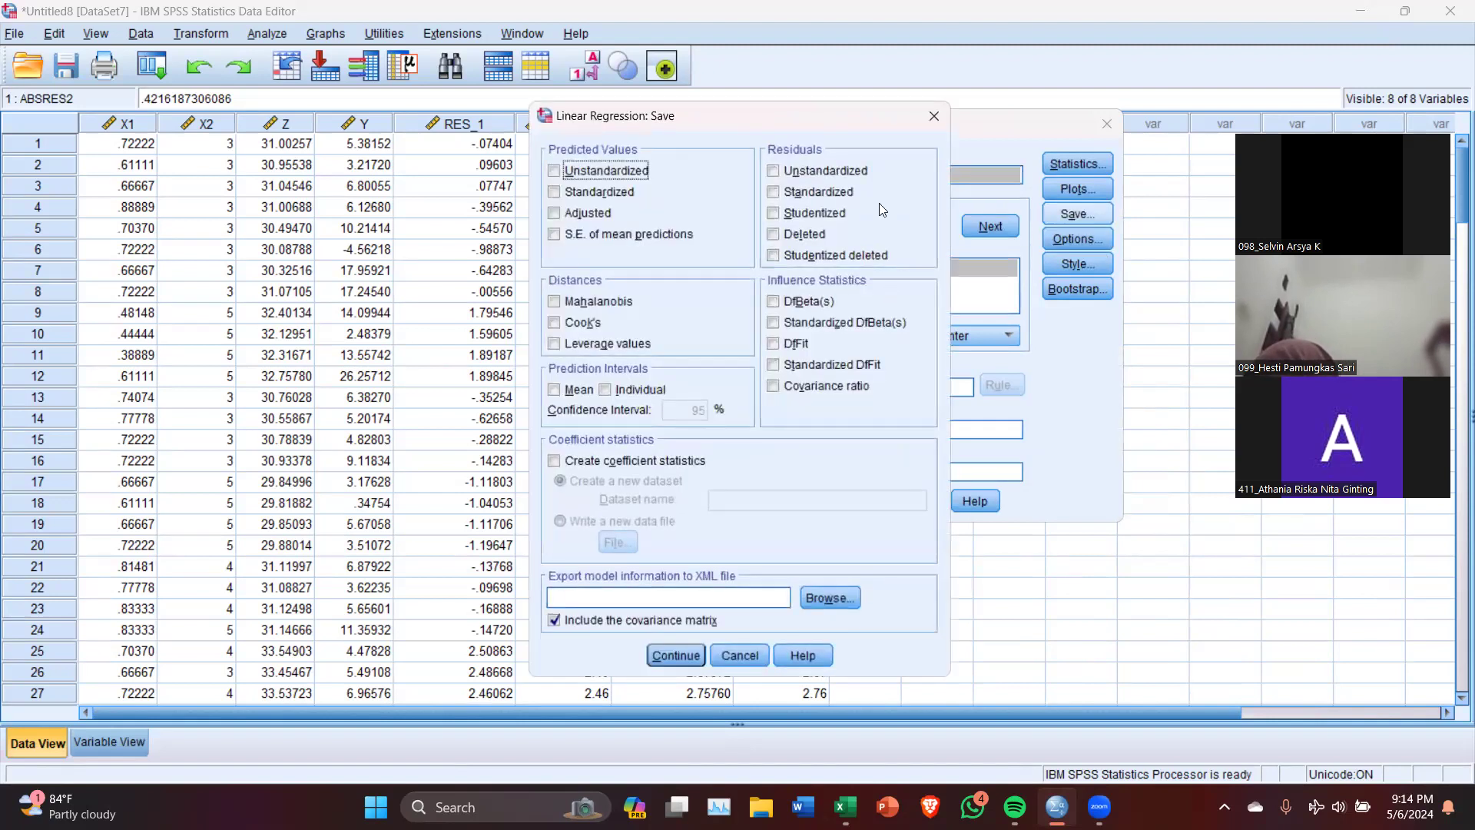
{"action": "left_click", "coordinate": [936, 116]}
{"action": "left_click", "coordinate": [762, 504]}
Examine the ROA coefficient and significance in the ANOVA and Coefficients tables of the ABSRES2 regression
{"action": "scroll", "coordinate": [683, 439], "scroll_direction": "down", "scroll_amount": 5}
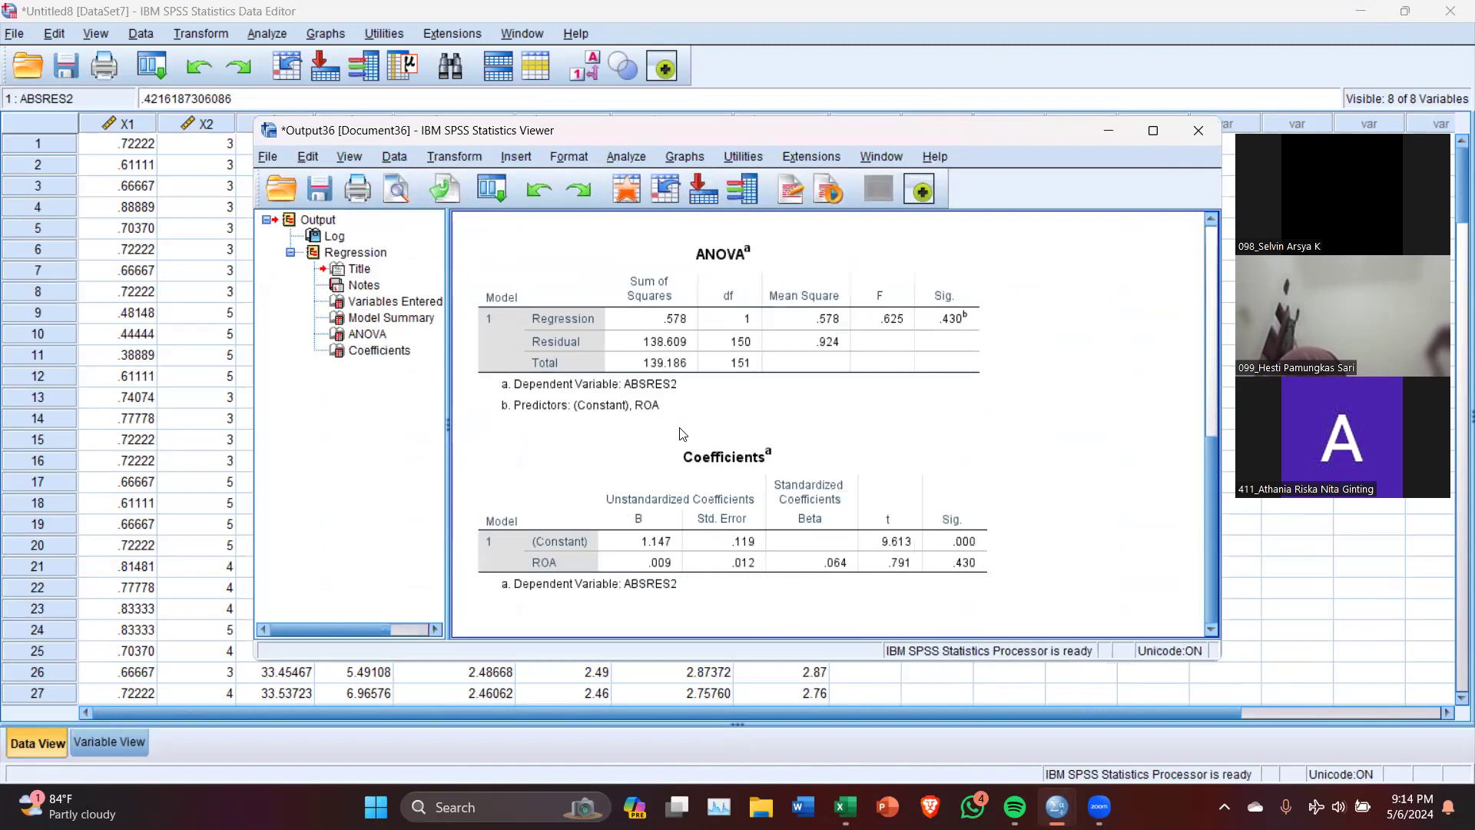
{"action": "left_click", "coordinate": [680, 431]}
{"action": "left_click", "coordinate": [928, 516]}
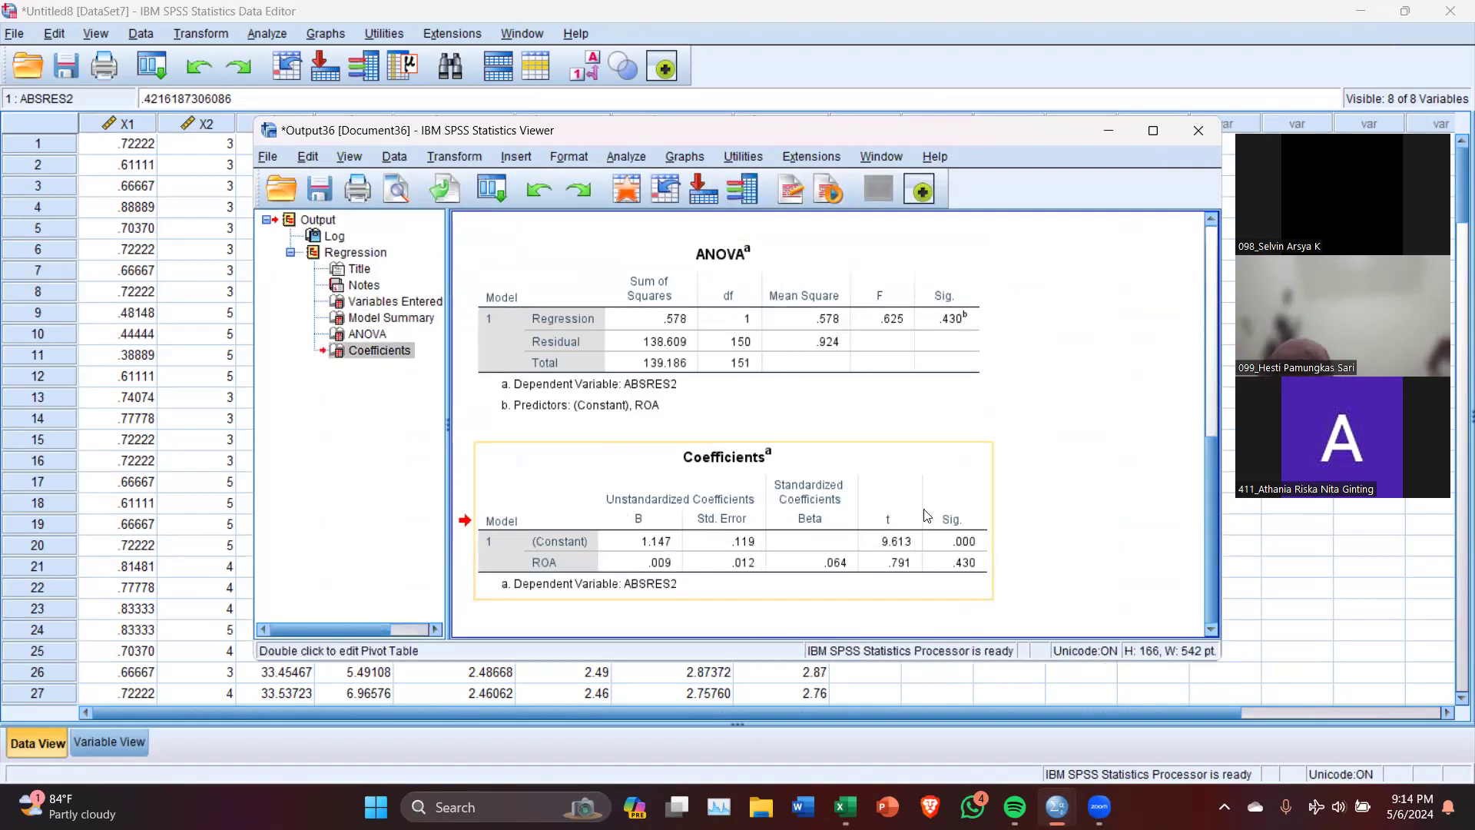
{"action": "left_click_drag", "start_coordinate": [677, 131], "coordinate": [707, 141]}
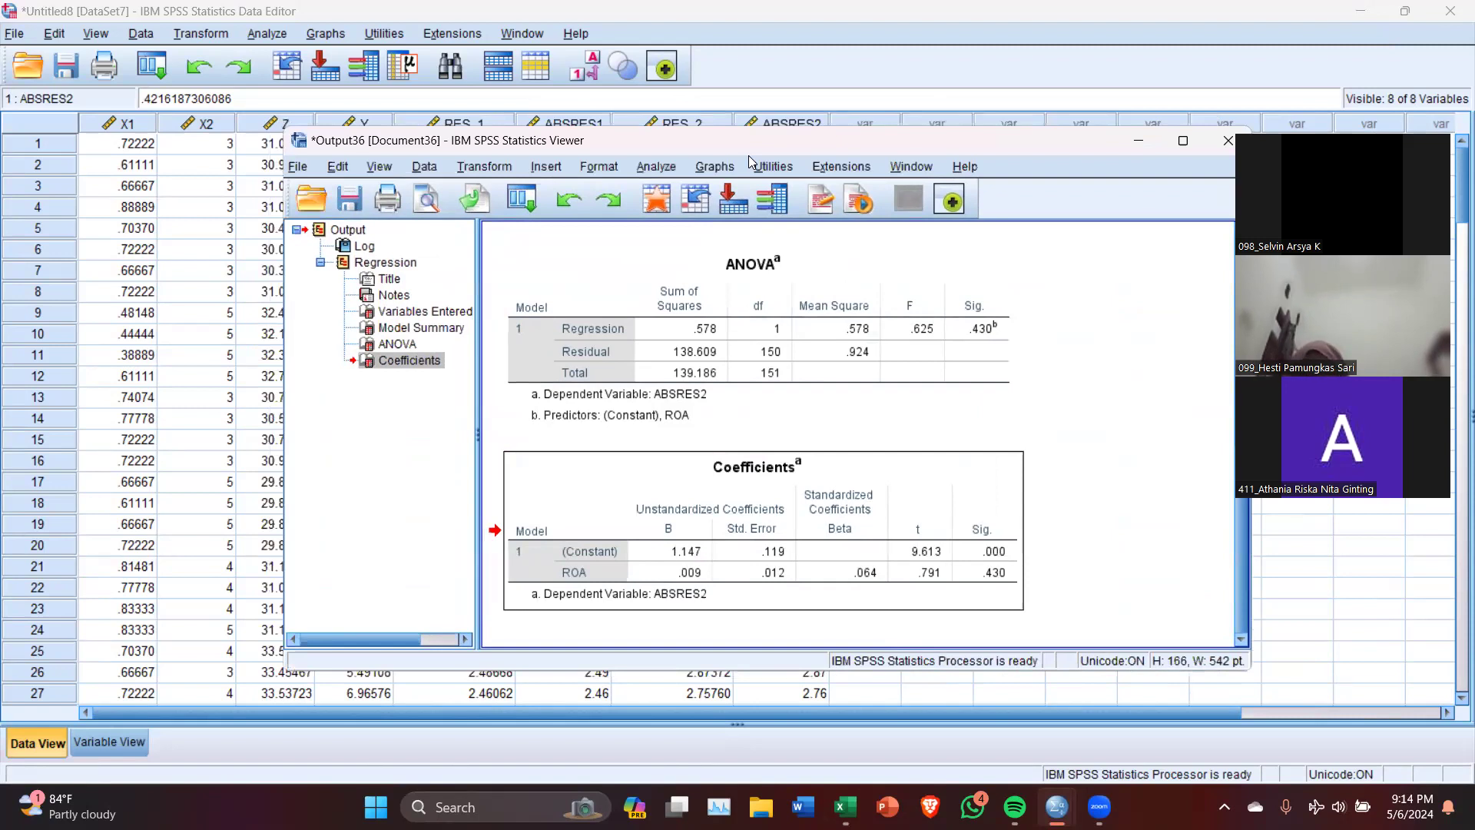
{"action": "left_click_drag", "start_coordinate": [749, 155], "coordinate": [627, 163]}
{"action": "left_click", "coordinate": [576, 582]}
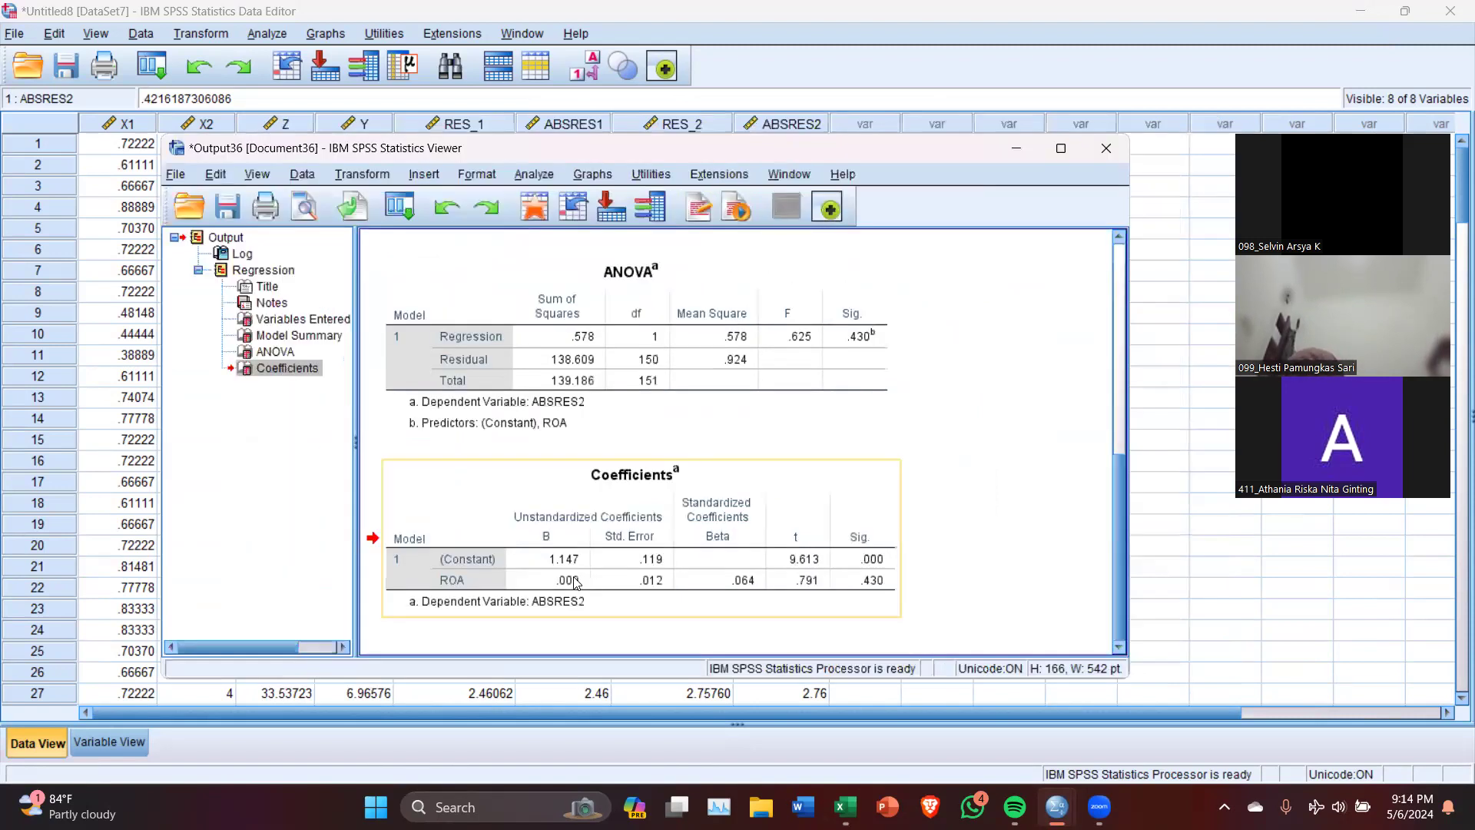